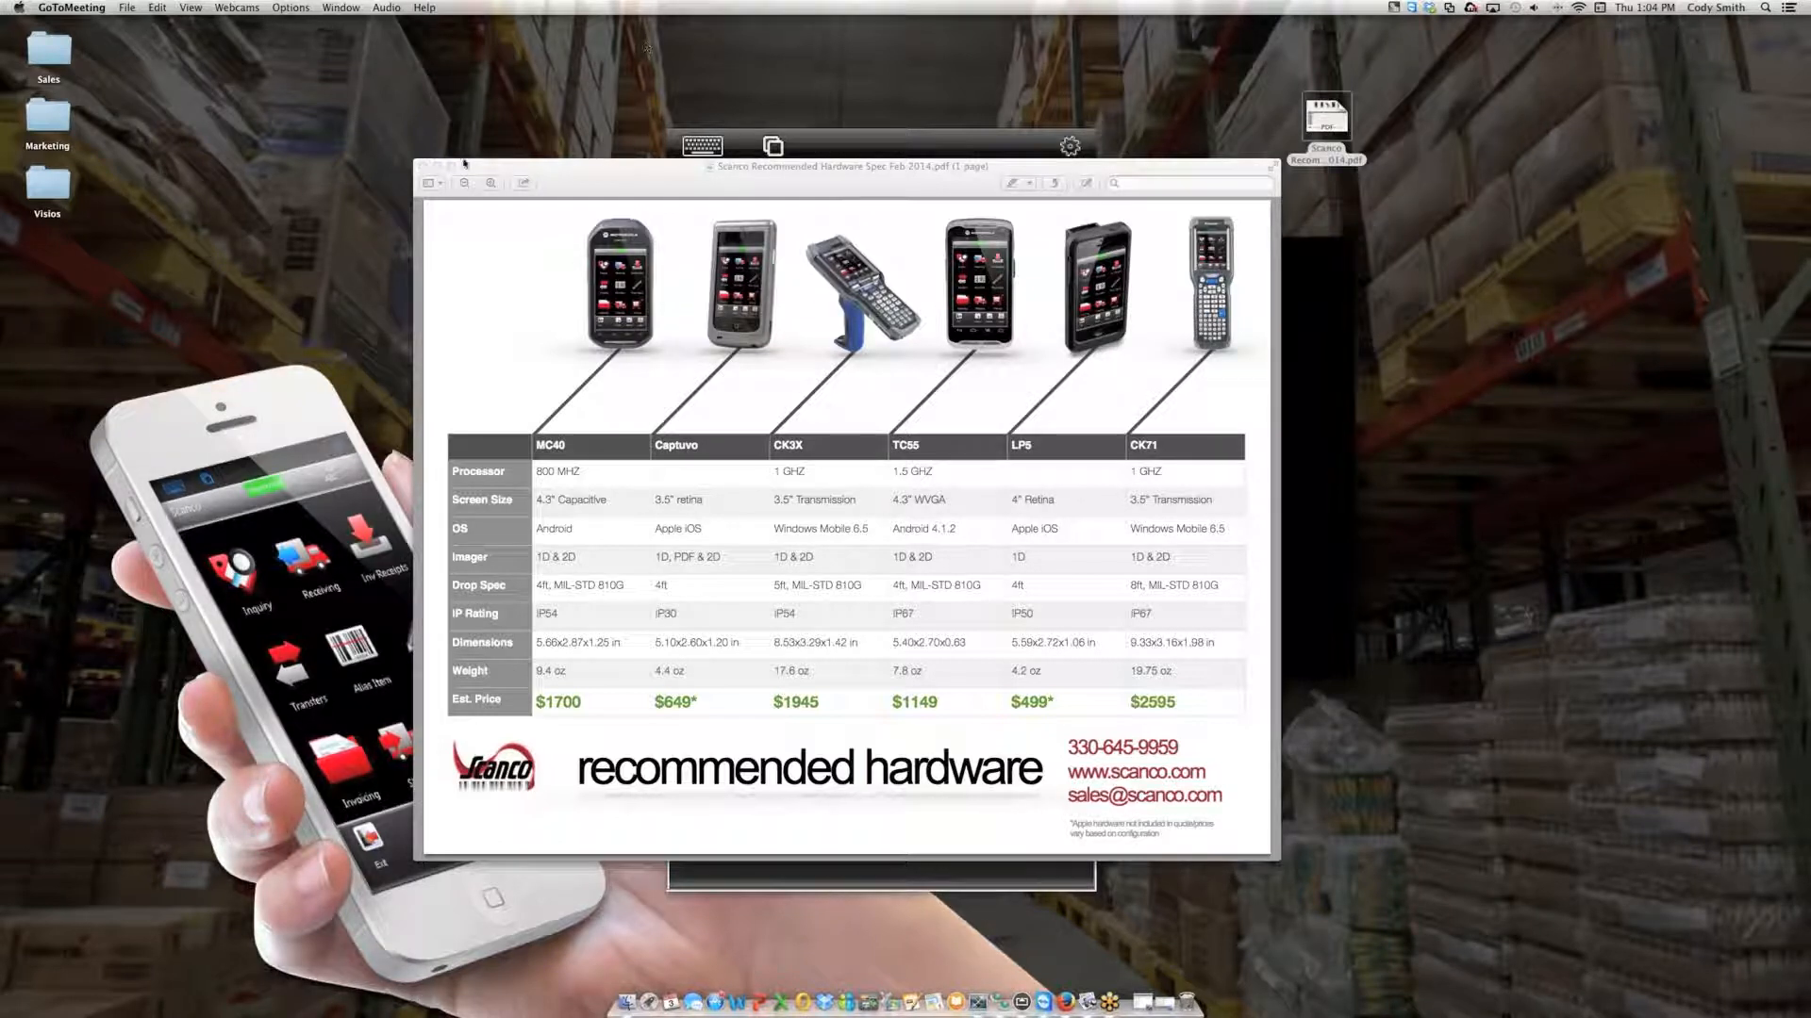
Close the recommended hardware PDF, then enlarge and centre the mirrored Scanco device window on the desktop
{"action": "left_click", "coordinate": [423, 167]}
{"action": "left_click", "coordinate": [897, 146]}
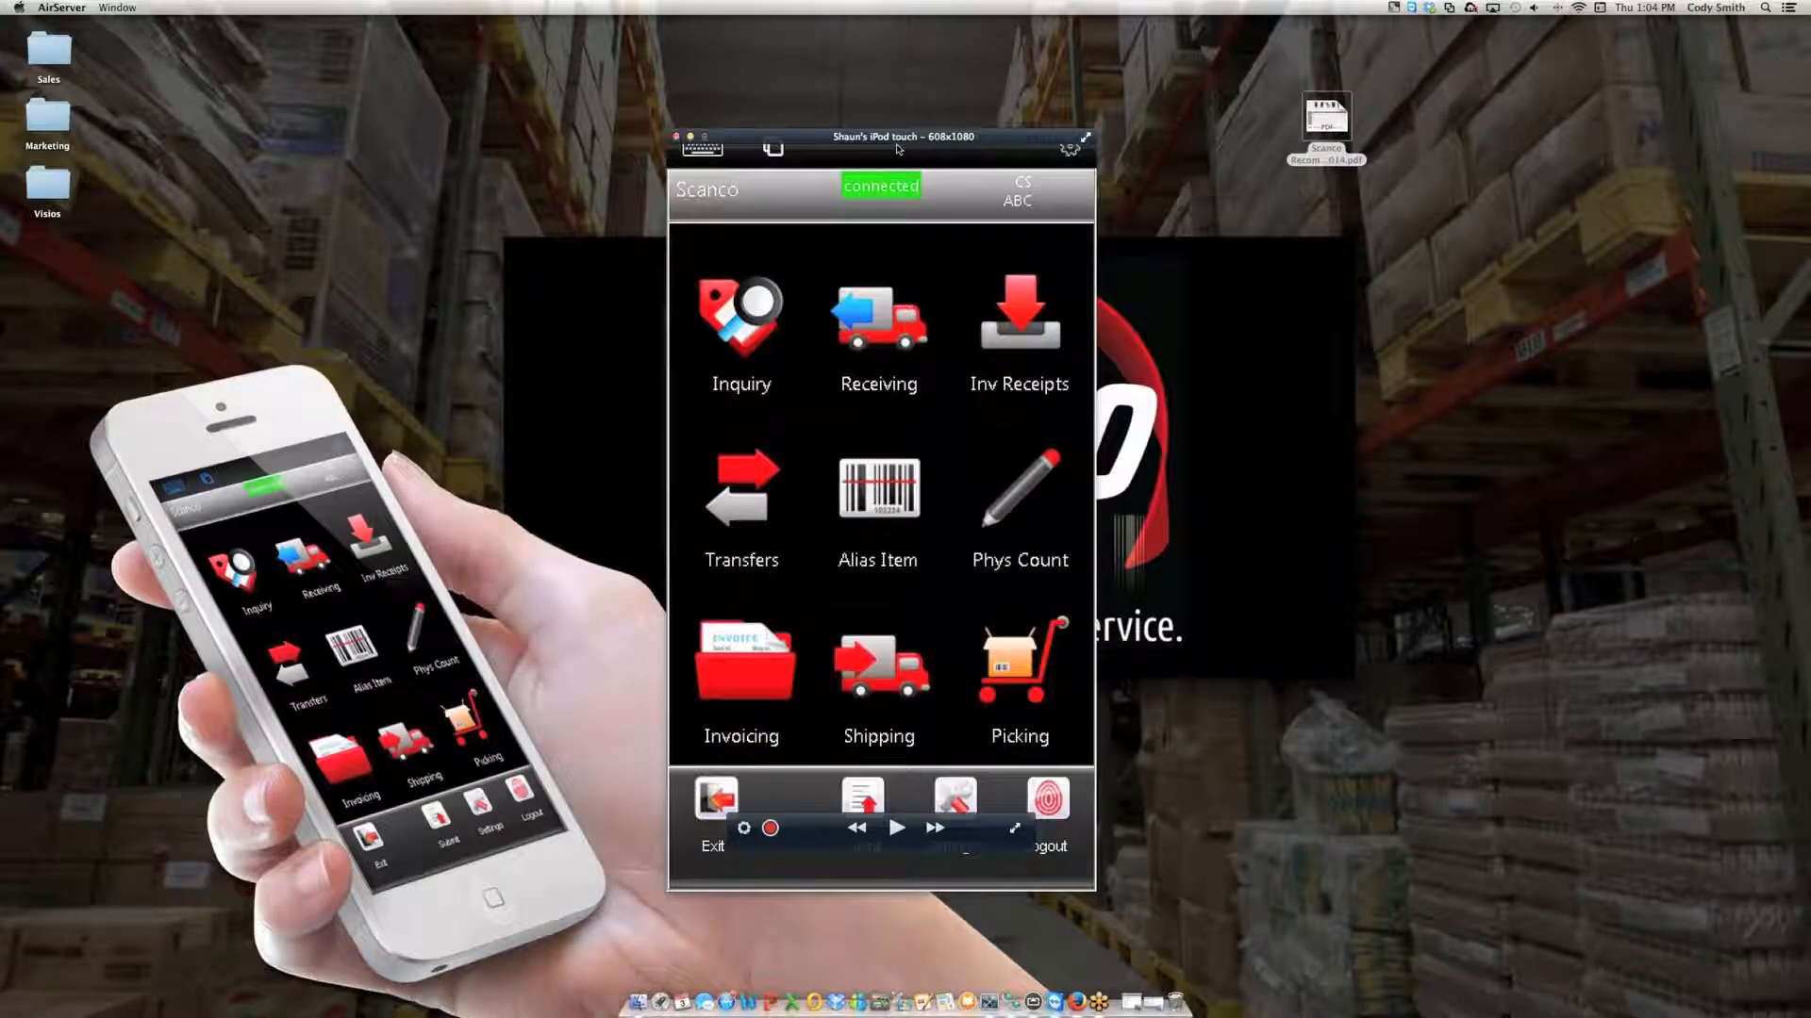
{"action": "left_click_drag", "start_coordinate": [895, 142], "coordinate": [821, 35]}
{"action": "left_click_drag", "start_coordinate": [1053, 813], "coordinate": [1156, 995]}
{"action": "left_click_drag", "start_coordinate": [871, 36], "coordinate": [914, 35]}
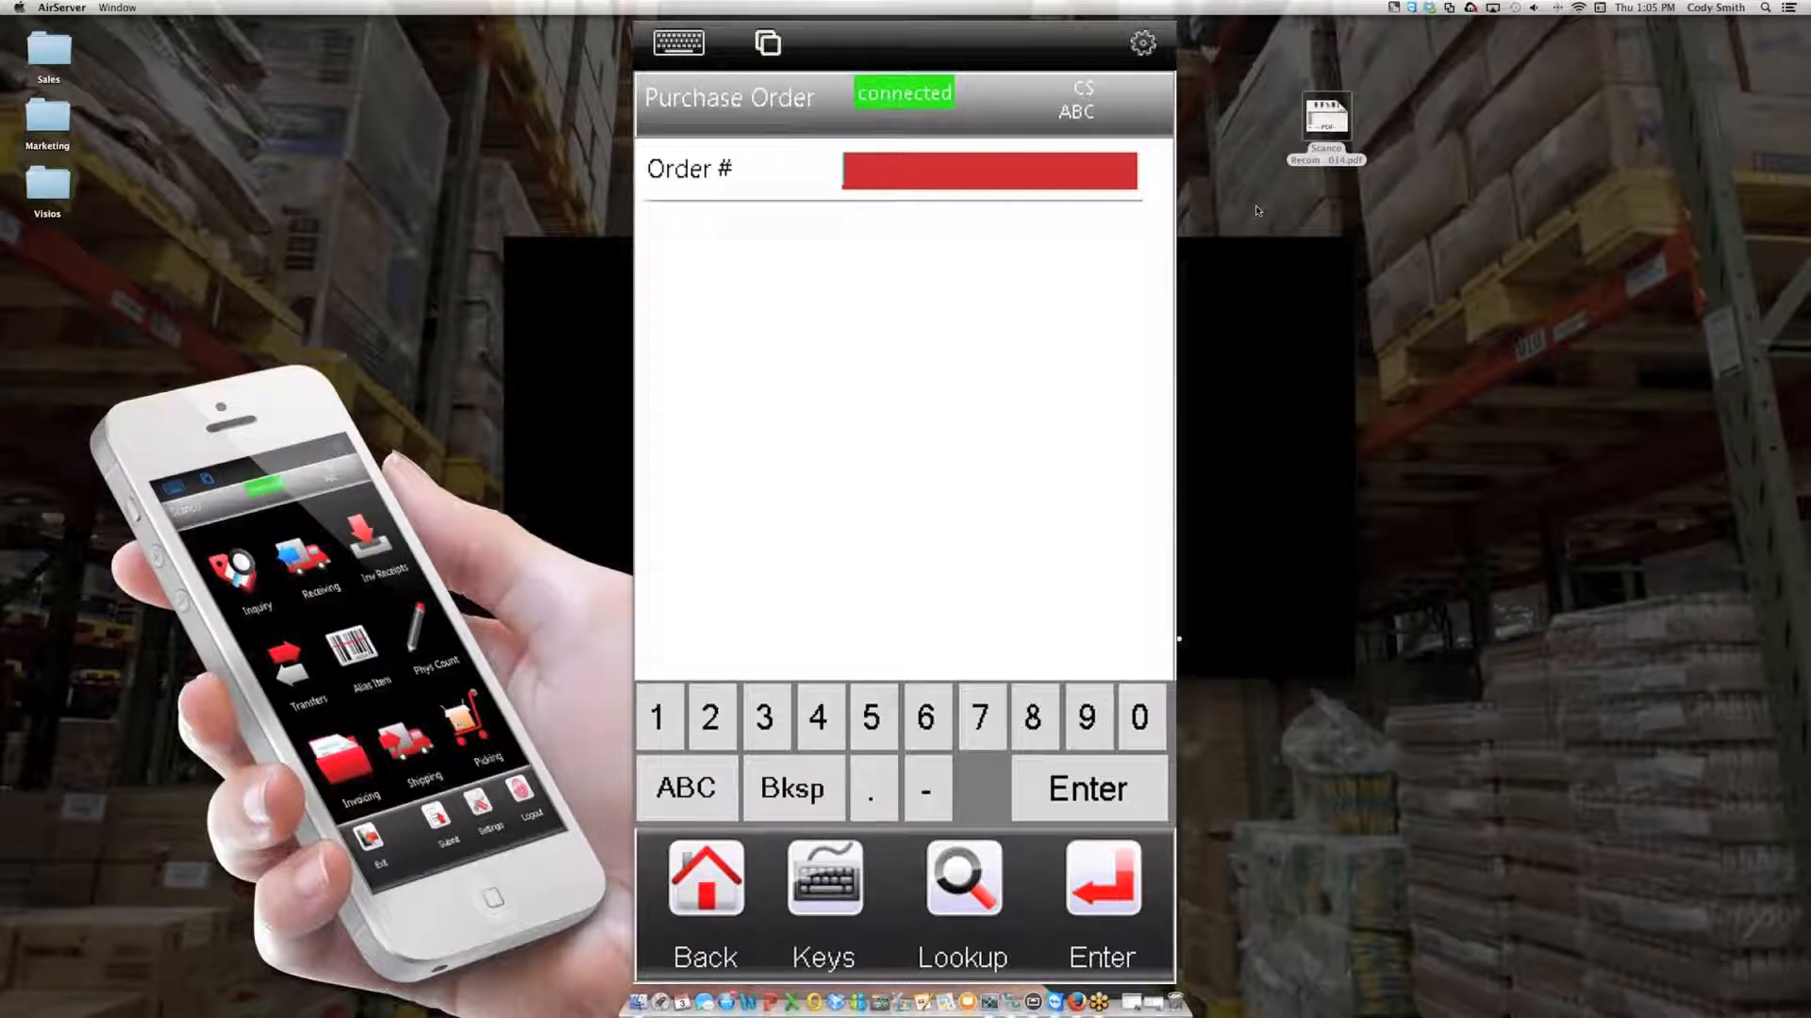
Enter the purchase order number and item 6655 in the Purchase Order receiving form
{"action": "type", "text": "0010019"}
{"action": "key", "text": "Return"}
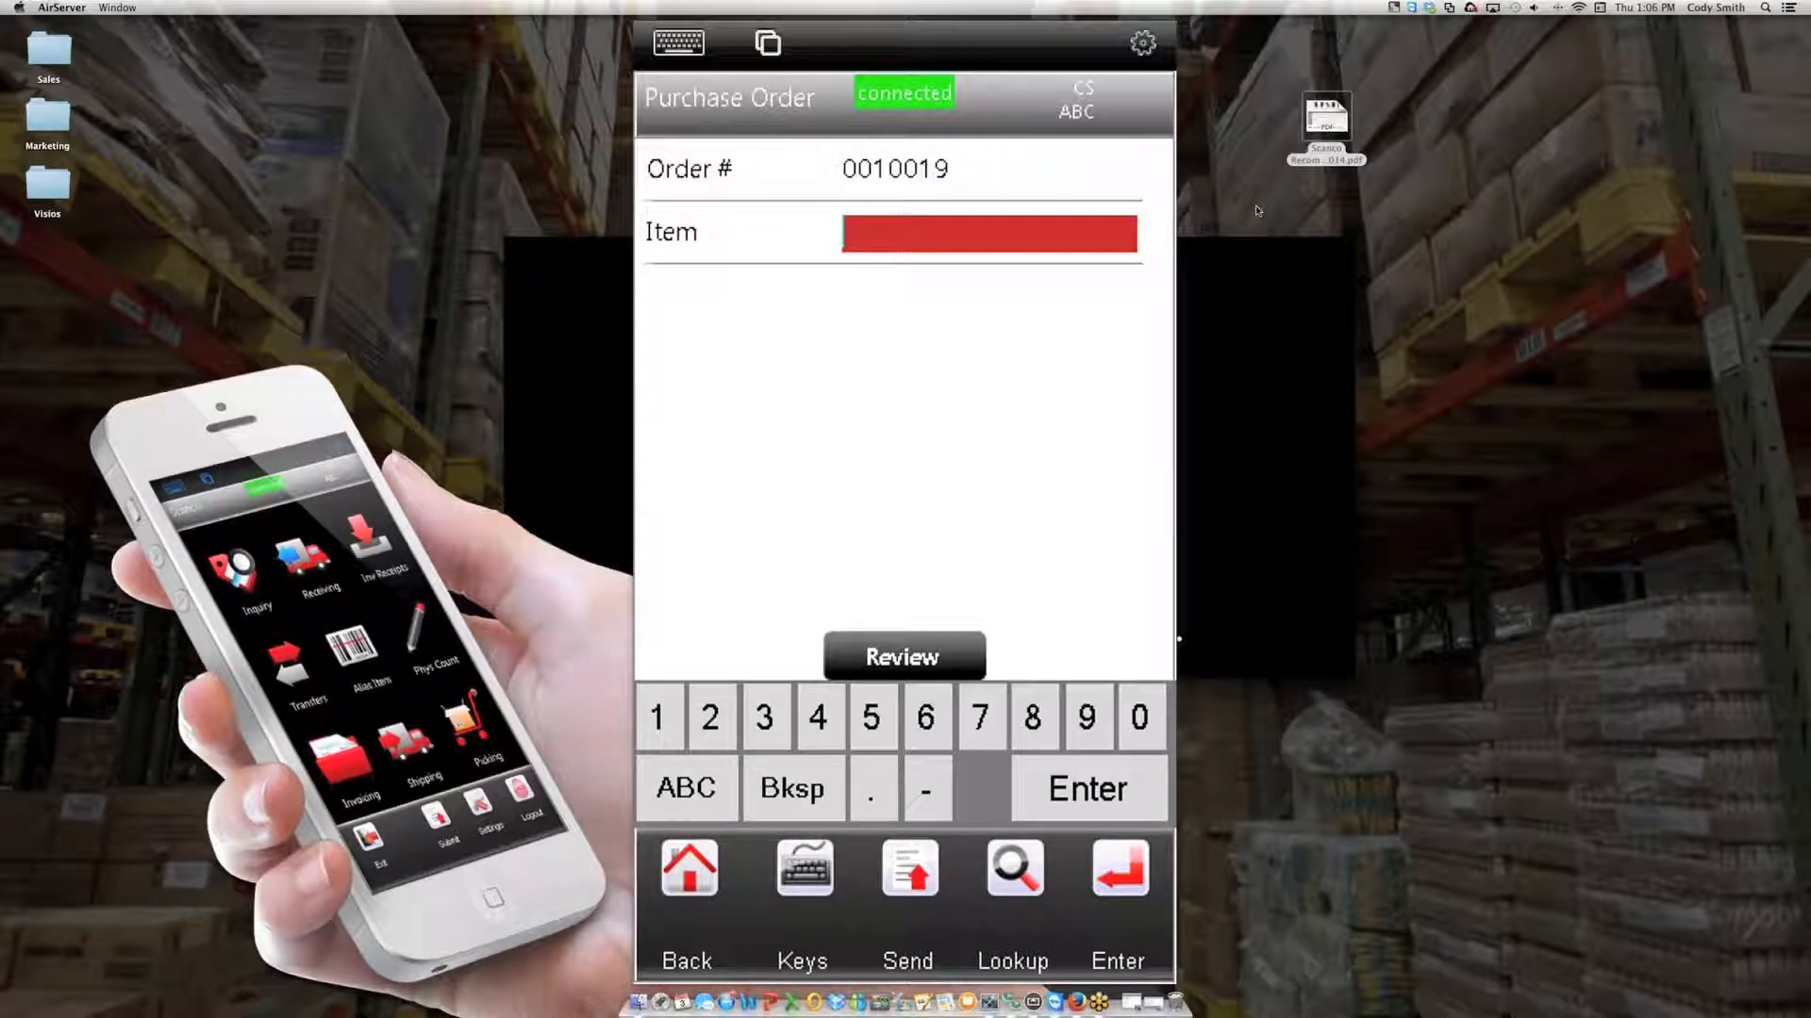
{"action": "type", "text": "6655"}
{"action": "key", "text": "Return"}
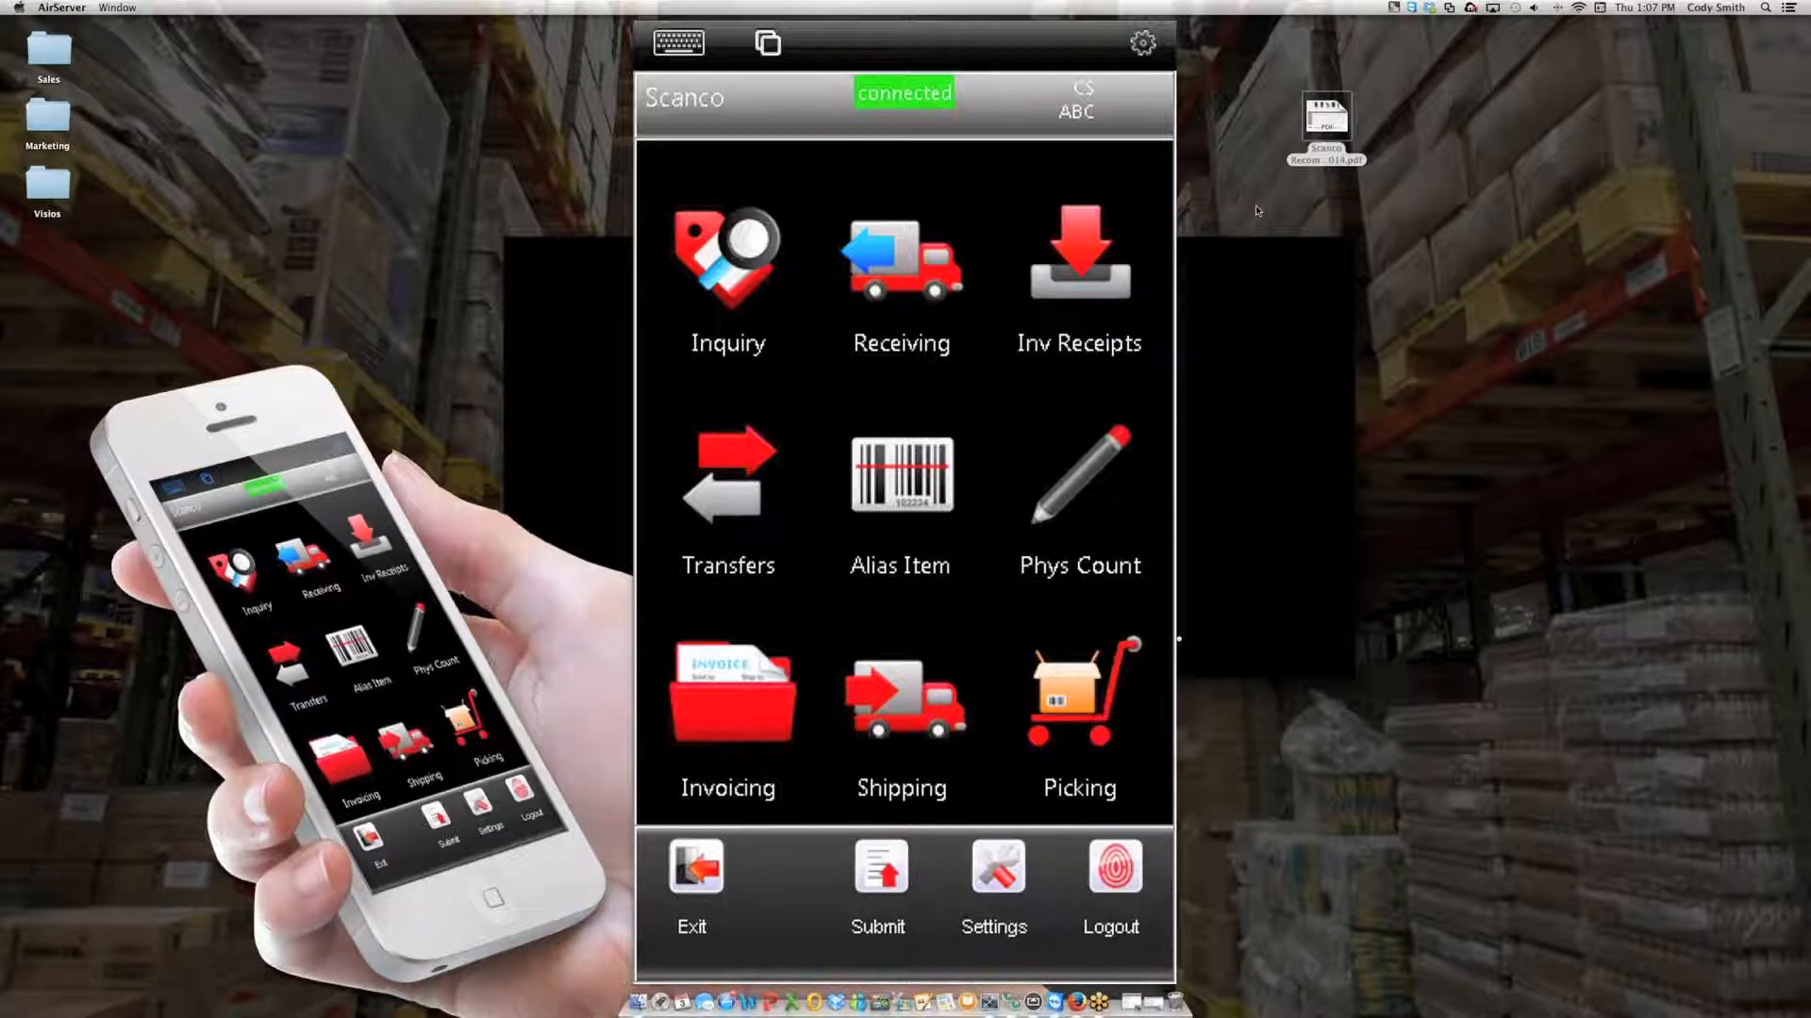
Switch to the Windows desktop and review the mobile screen mock-ups in APPLE IOS.pdf, closing the document when done
{"action": "left_click", "coordinate": [1776, 95]}
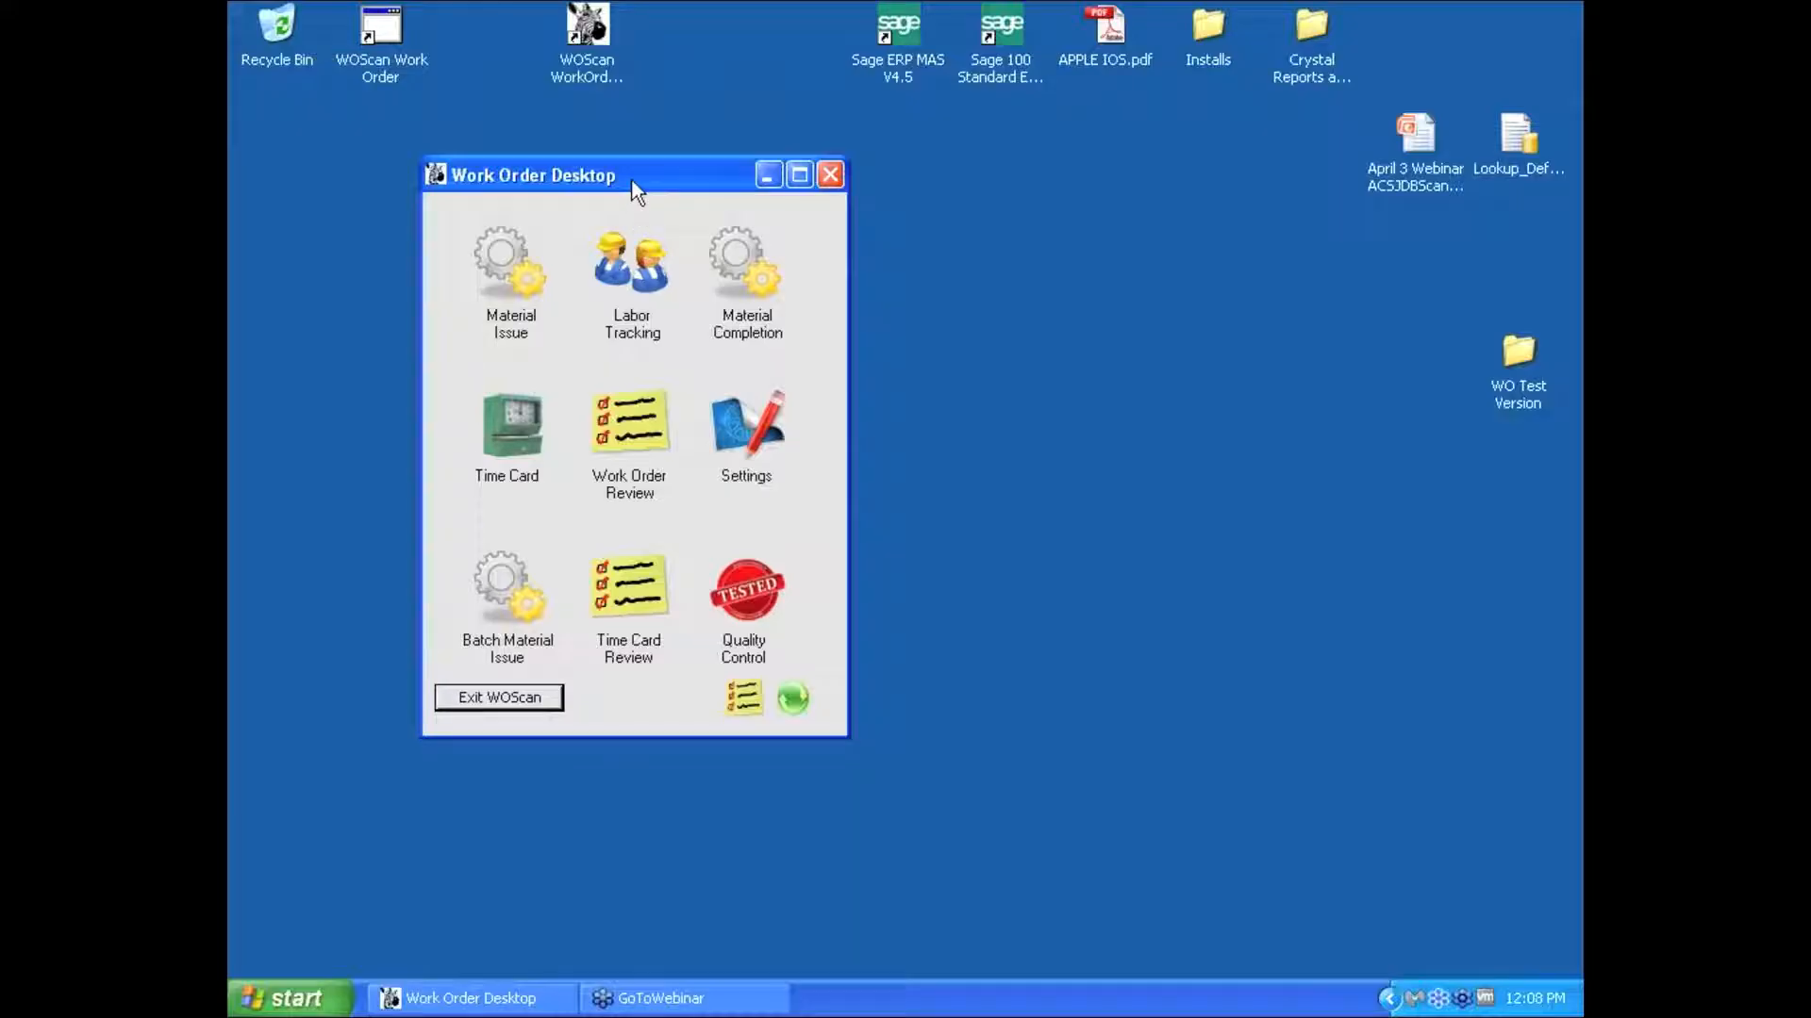
{"action": "left_click_drag", "start_coordinate": [637, 189], "coordinate": [870, 227]}
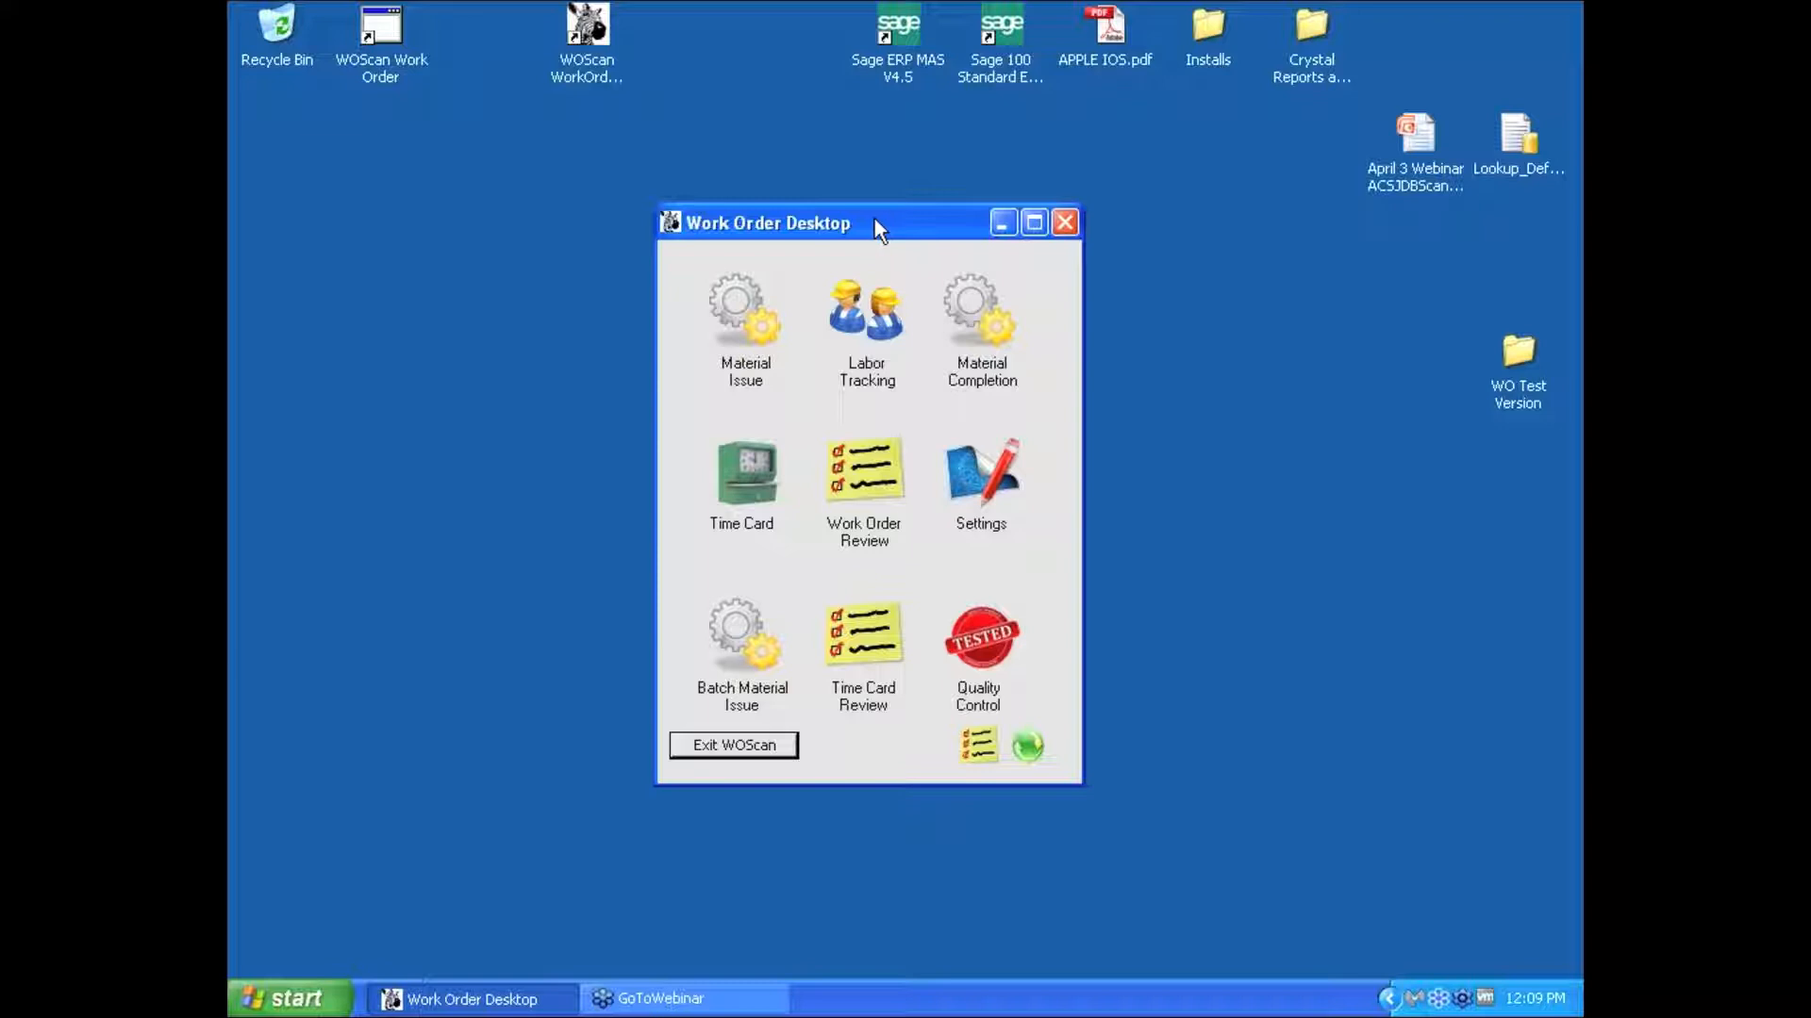
{"action": "double_click", "coordinate": [1108, 33]}
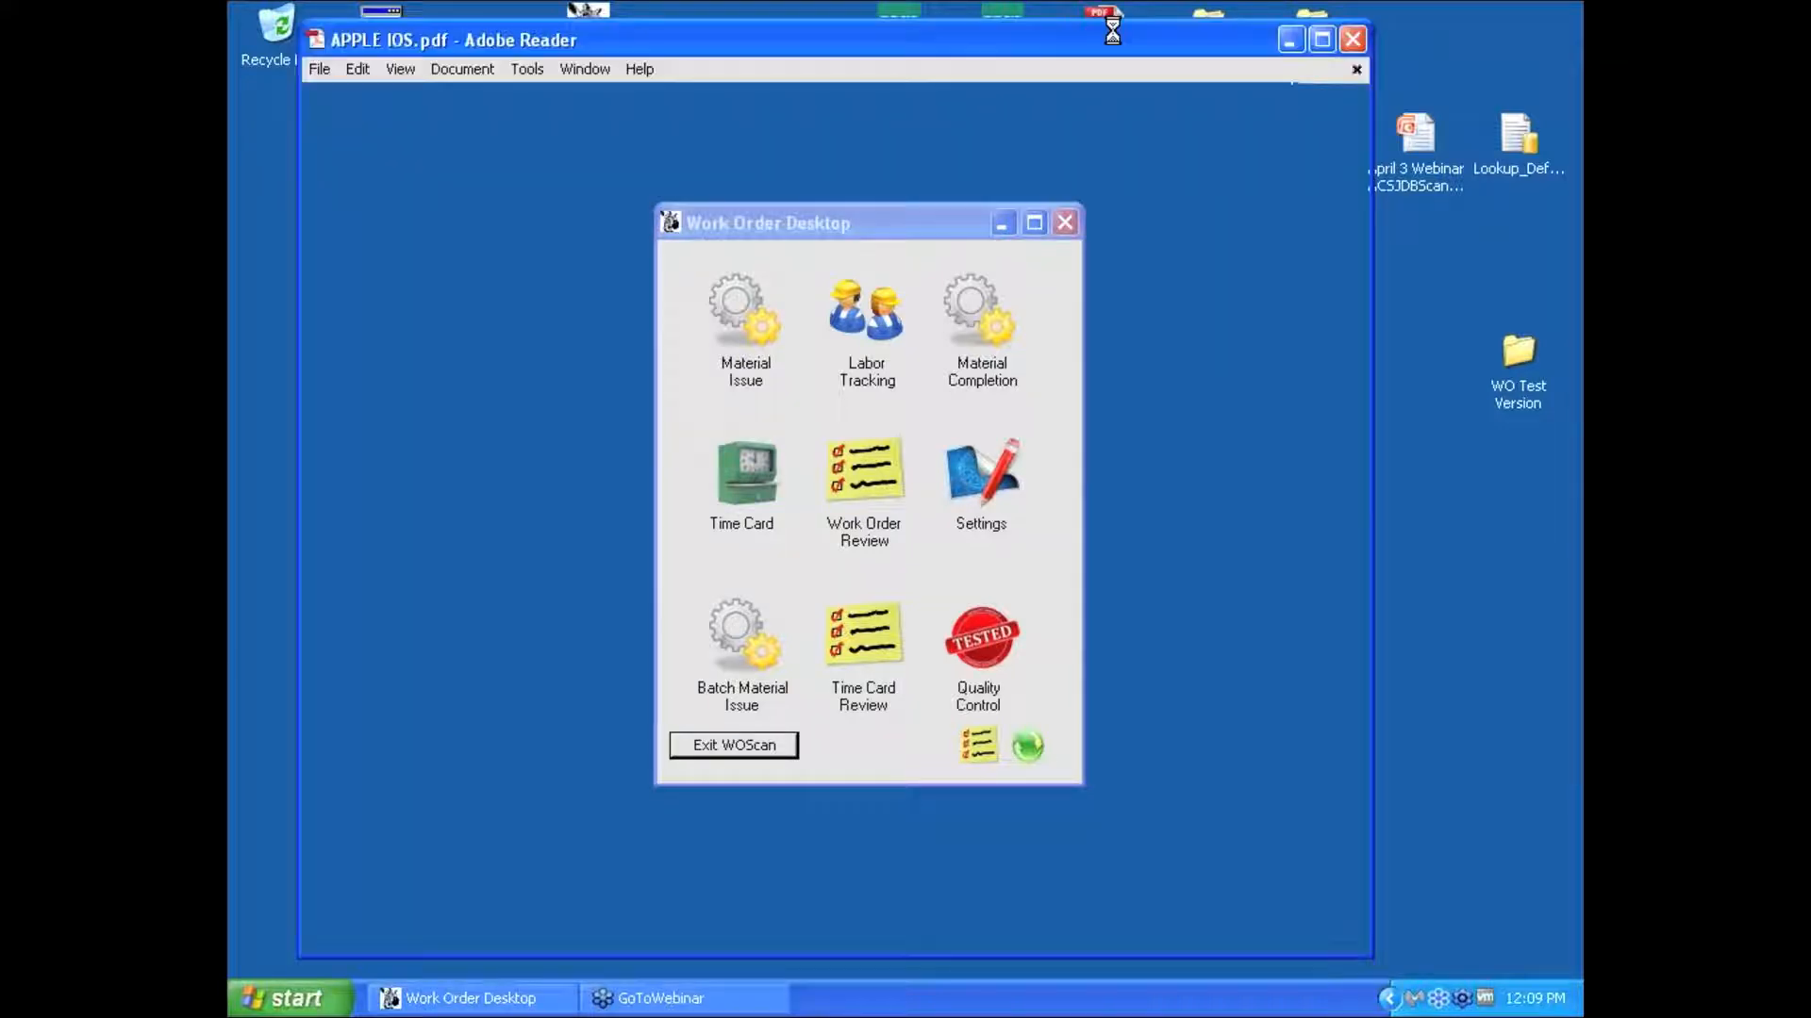
{"action": "scroll", "coordinate": [1041, 548], "scroll_direction": "down", "scroll_amount": 1}
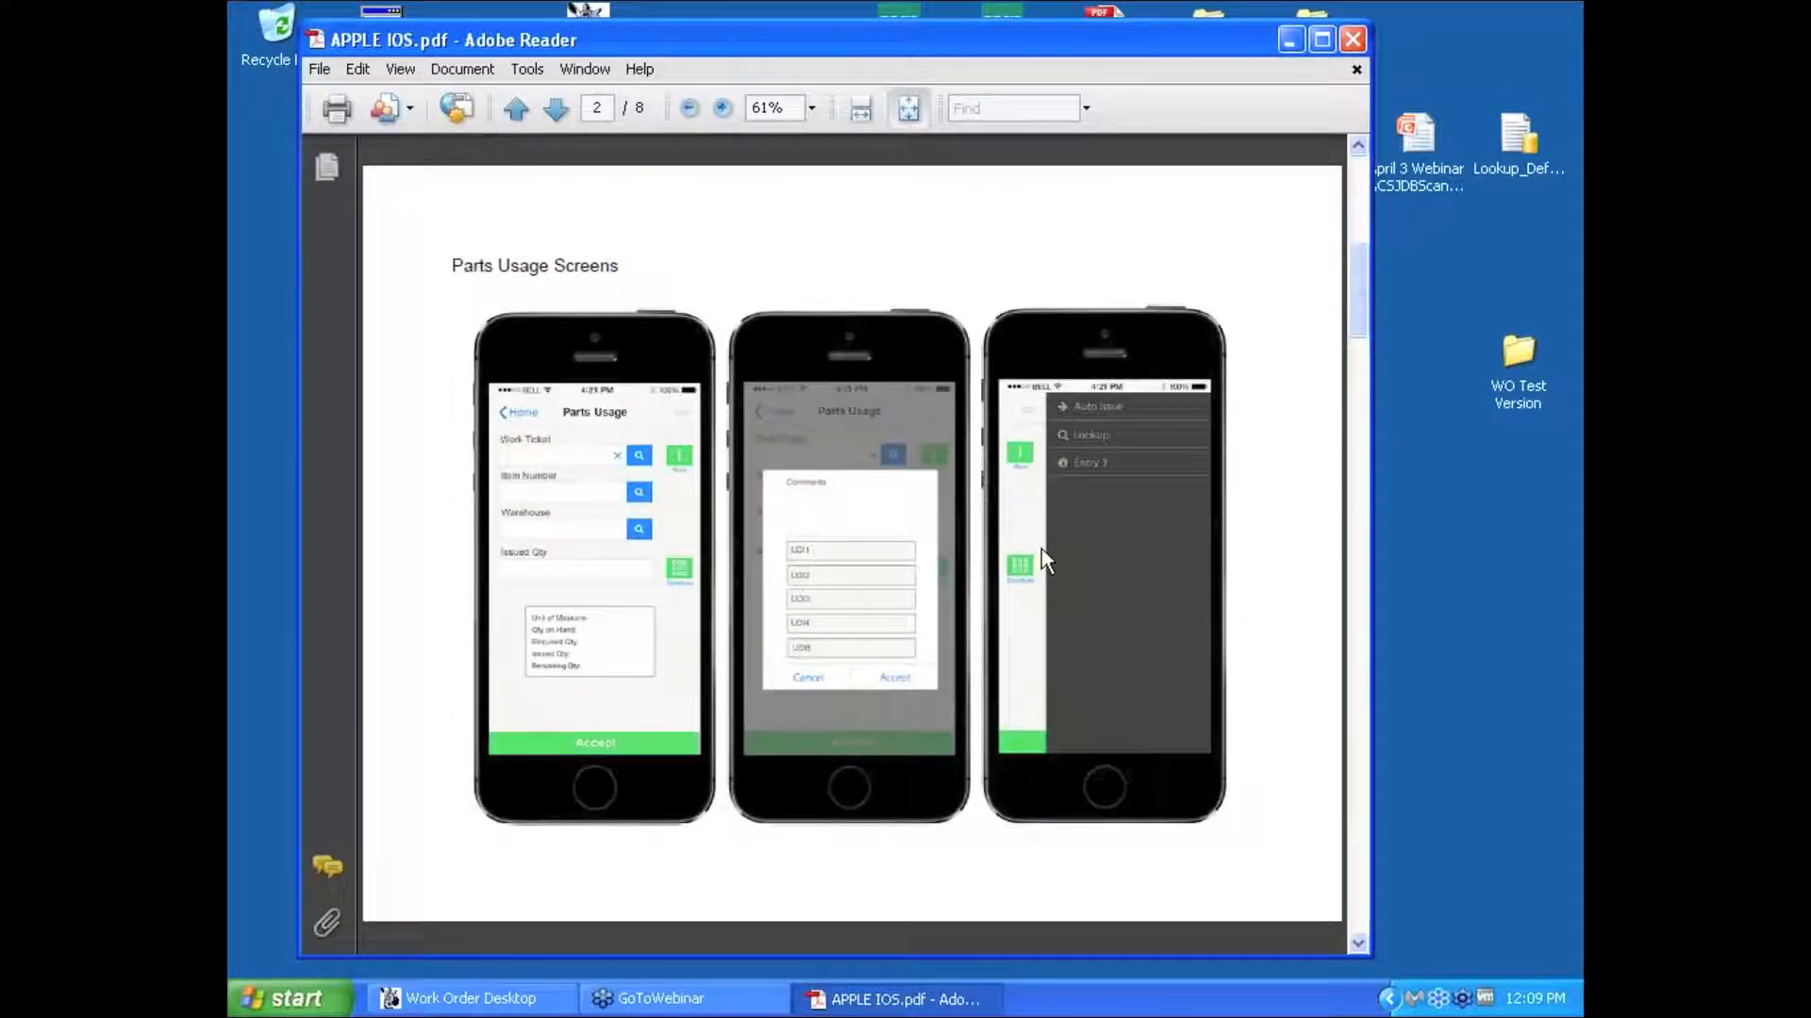
{"action": "scroll", "coordinate": [1041, 549], "scroll_direction": "down", "scroll_amount": 1}
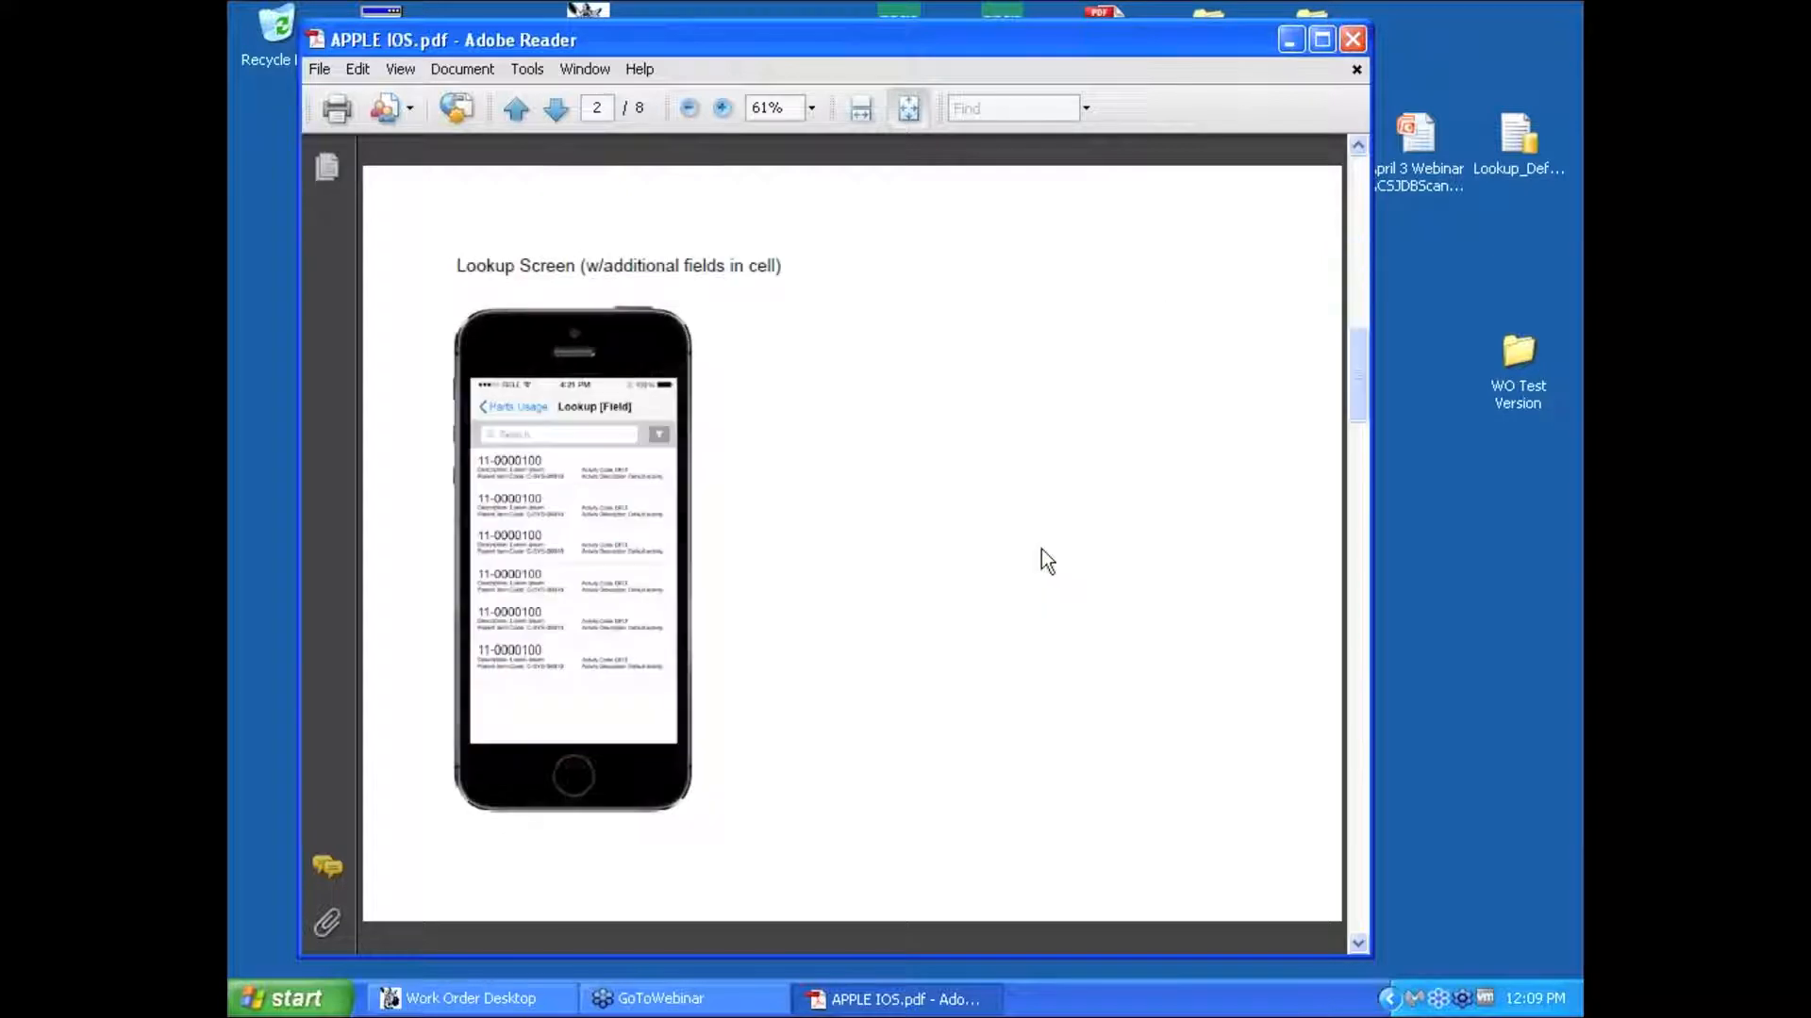
{"action": "scroll", "coordinate": [1041, 561], "scroll_direction": "down", "scroll_amount": 2}
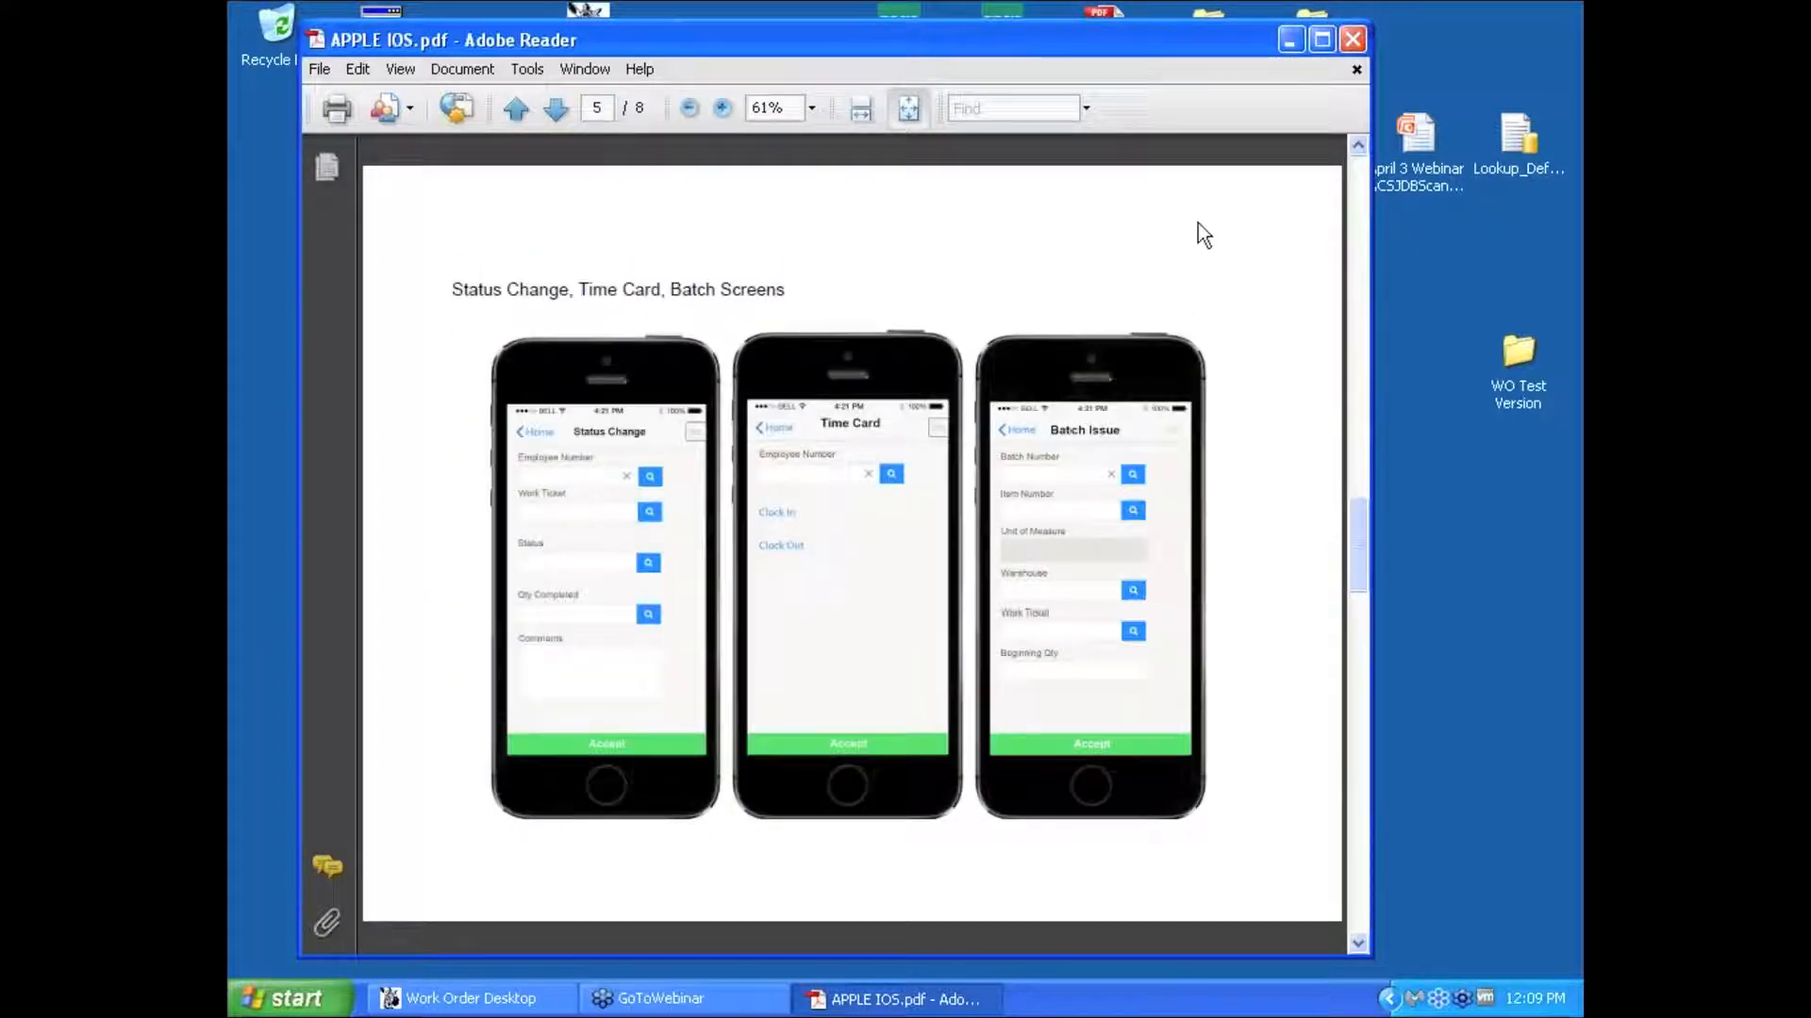
{"action": "left_click", "coordinate": [1353, 38]}
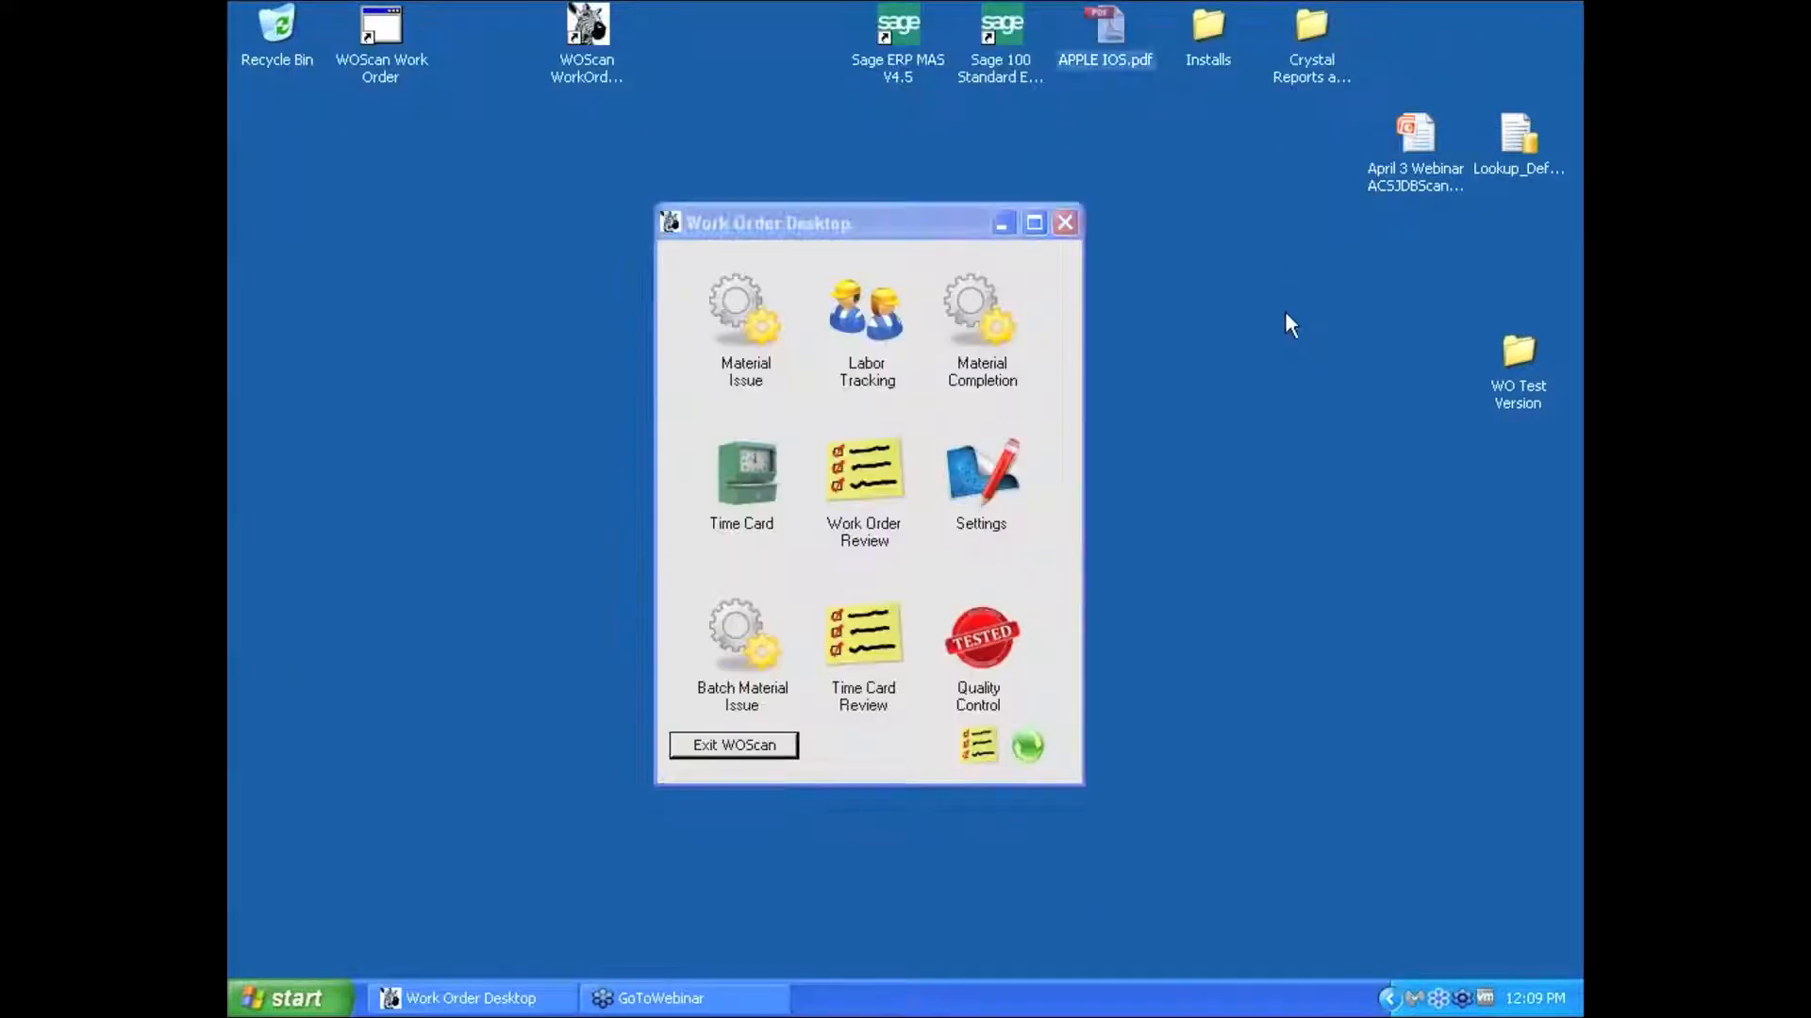
Begin a Material Issue in Work Order Desktop with the work order number and item CABIN-01000-IH
{"action": "left_click", "coordinate": [896, 225]}
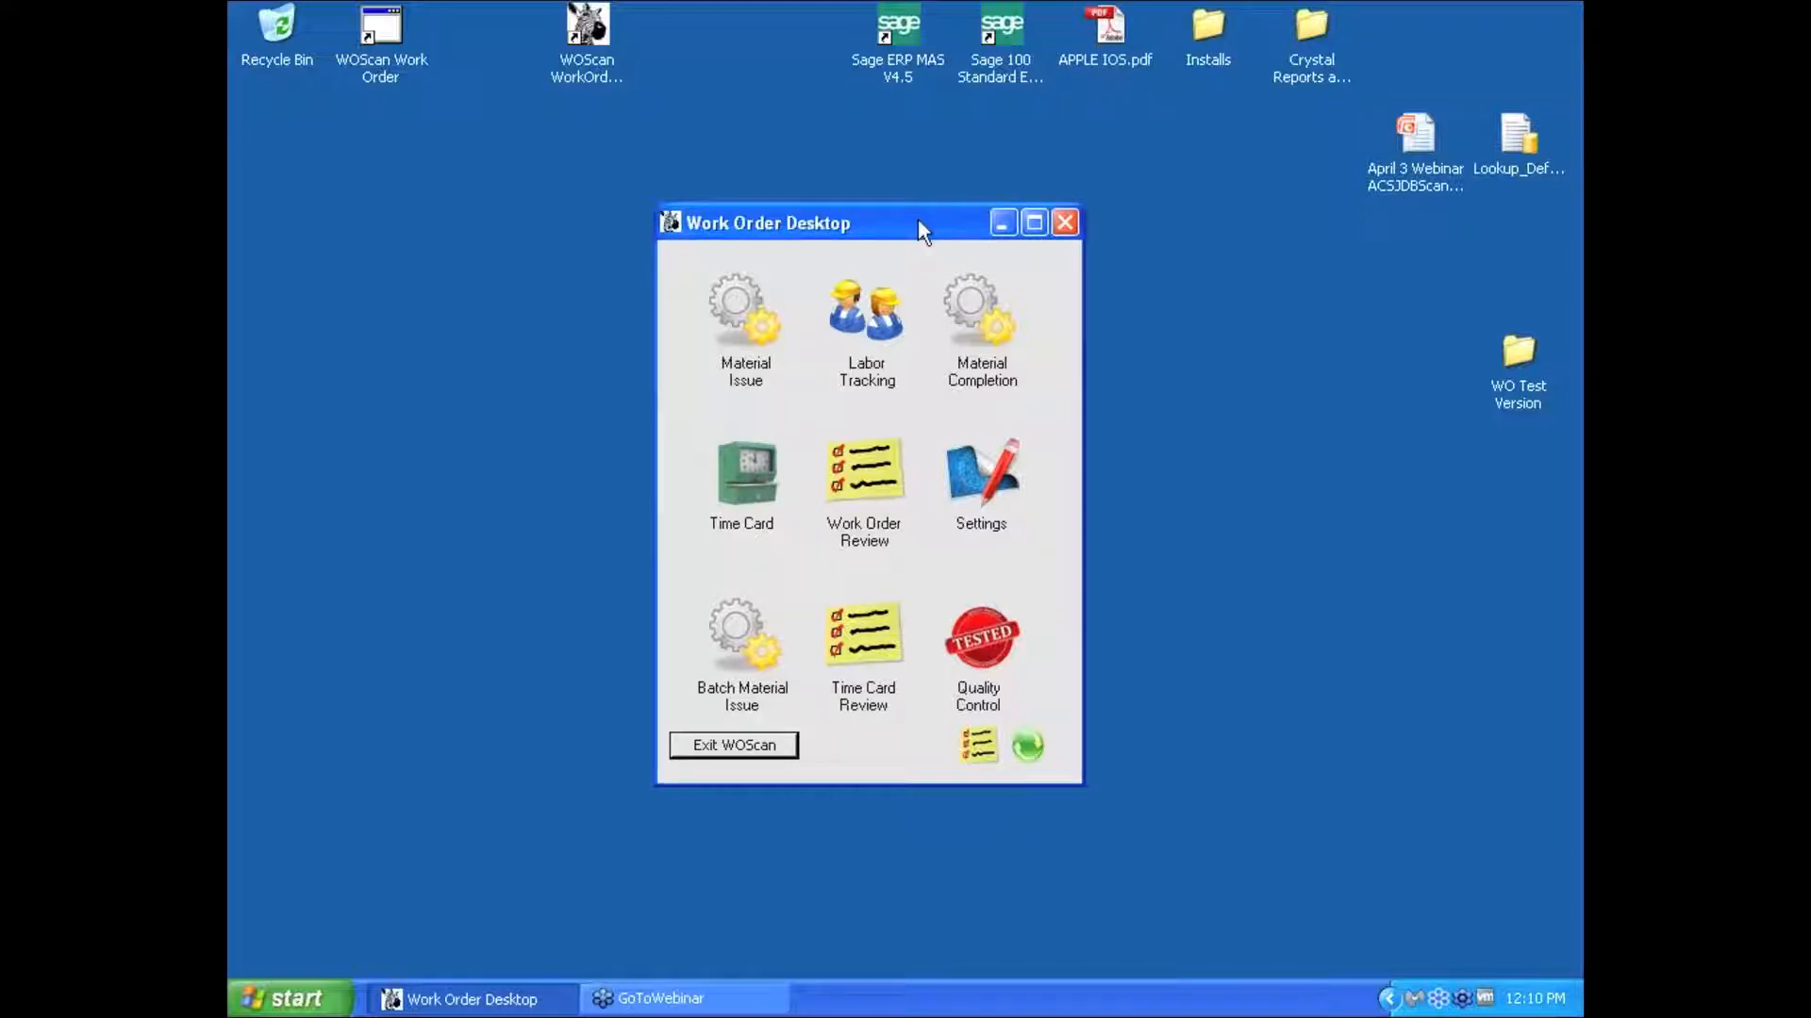
{"action": "left_click_drag", "start_coordinate": [918, 218], "coordinate": [858, 195]}
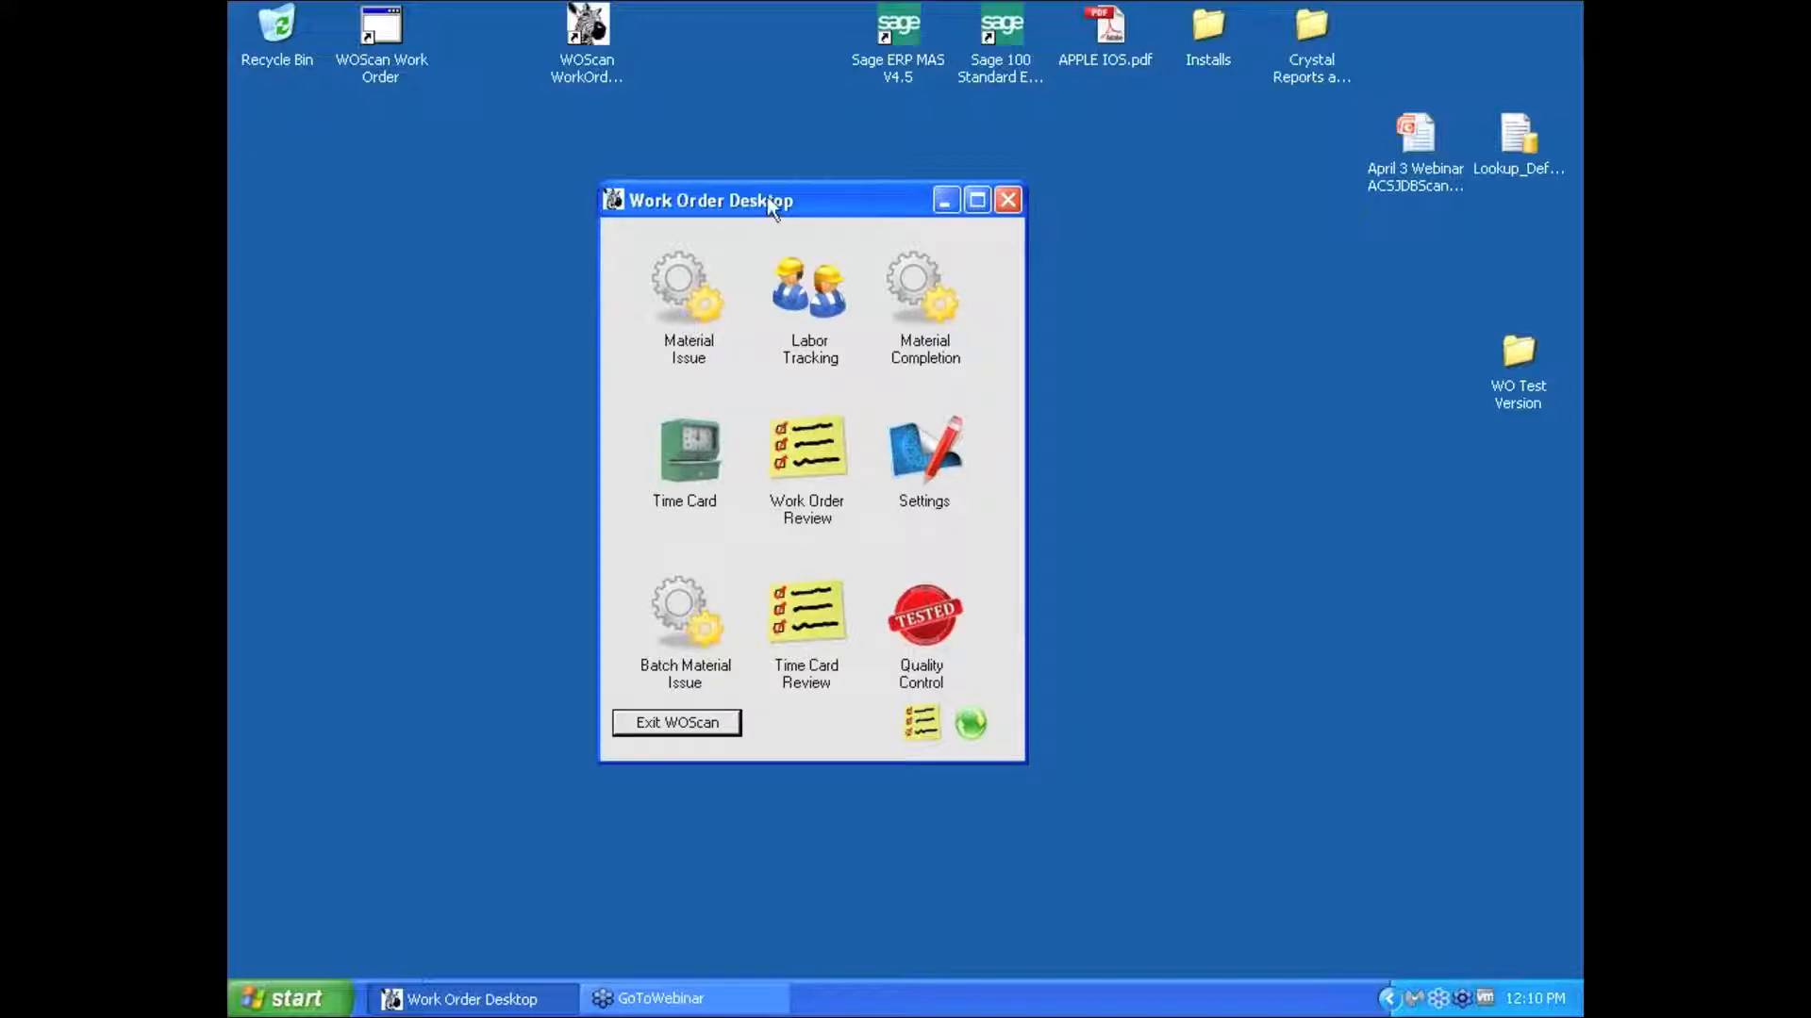
{"action": "left_click", "coordinate": [687, 281]}
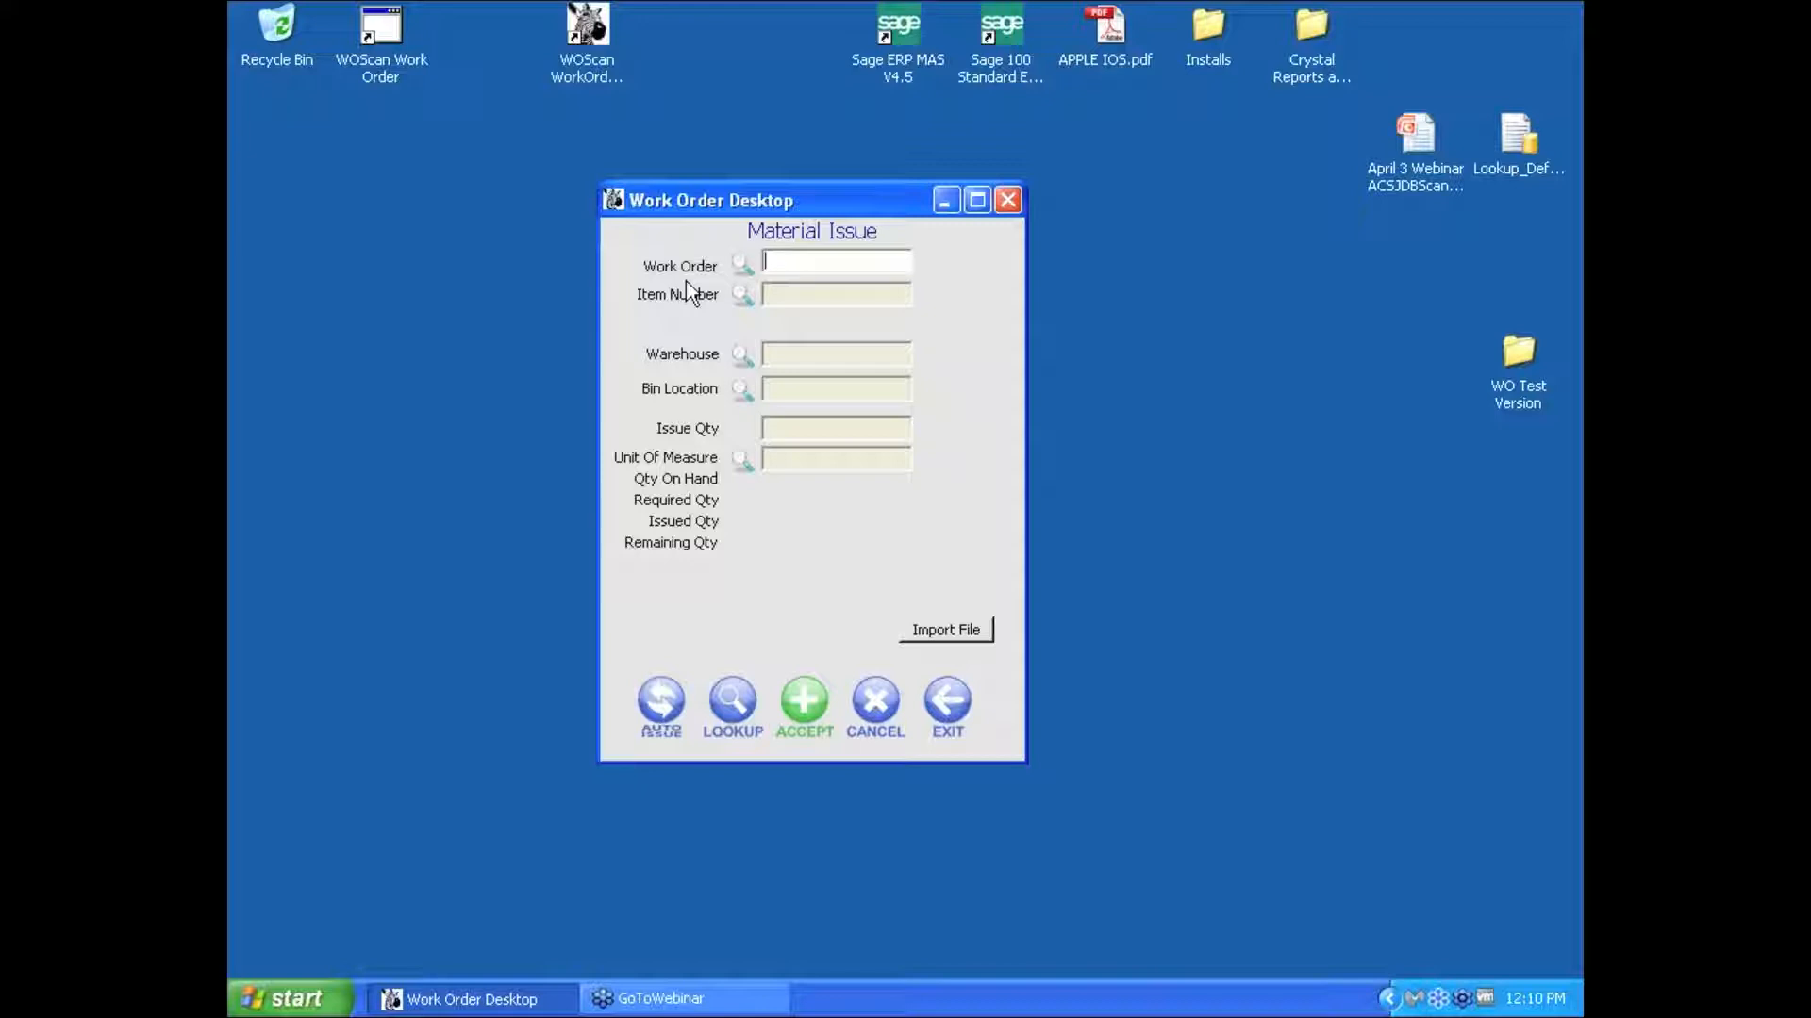
{"action": "type", "text": "0095015-0000"}
{"action": "key", "text": "Return"}
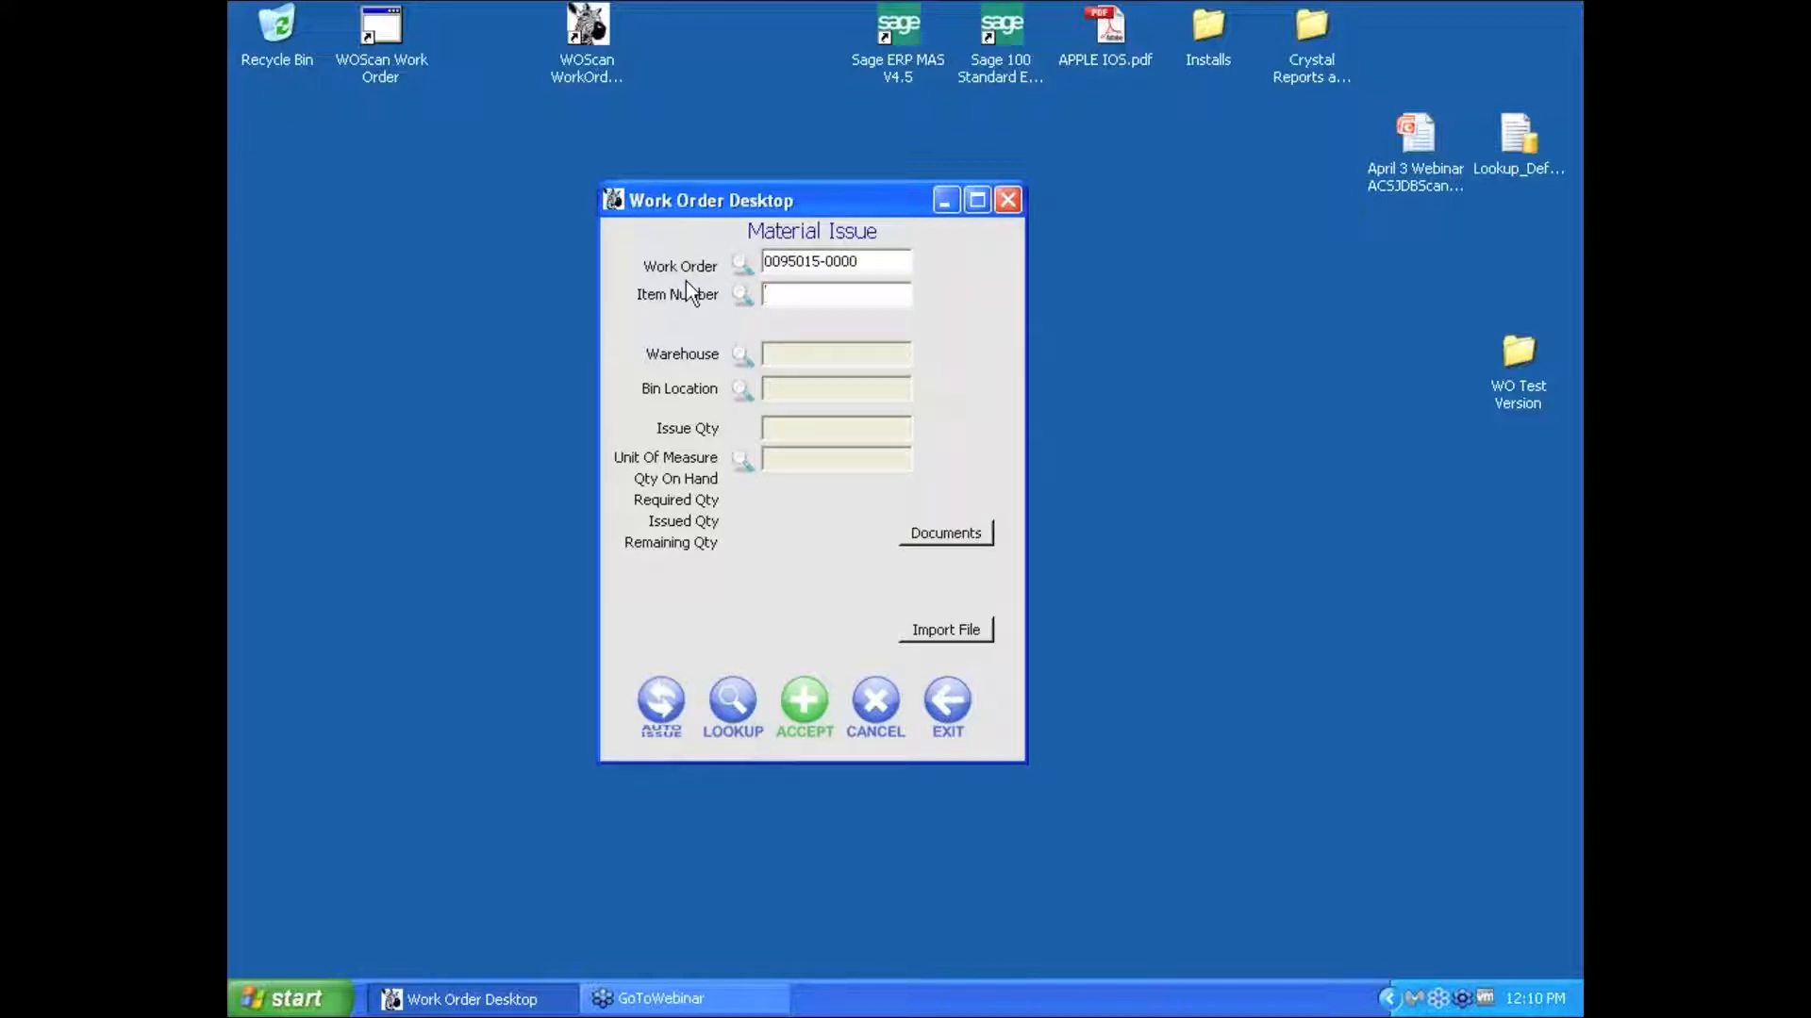
{"action": "type", "text": "CABIN-01000-IH"}
{"action": "key", "text": "Return"}
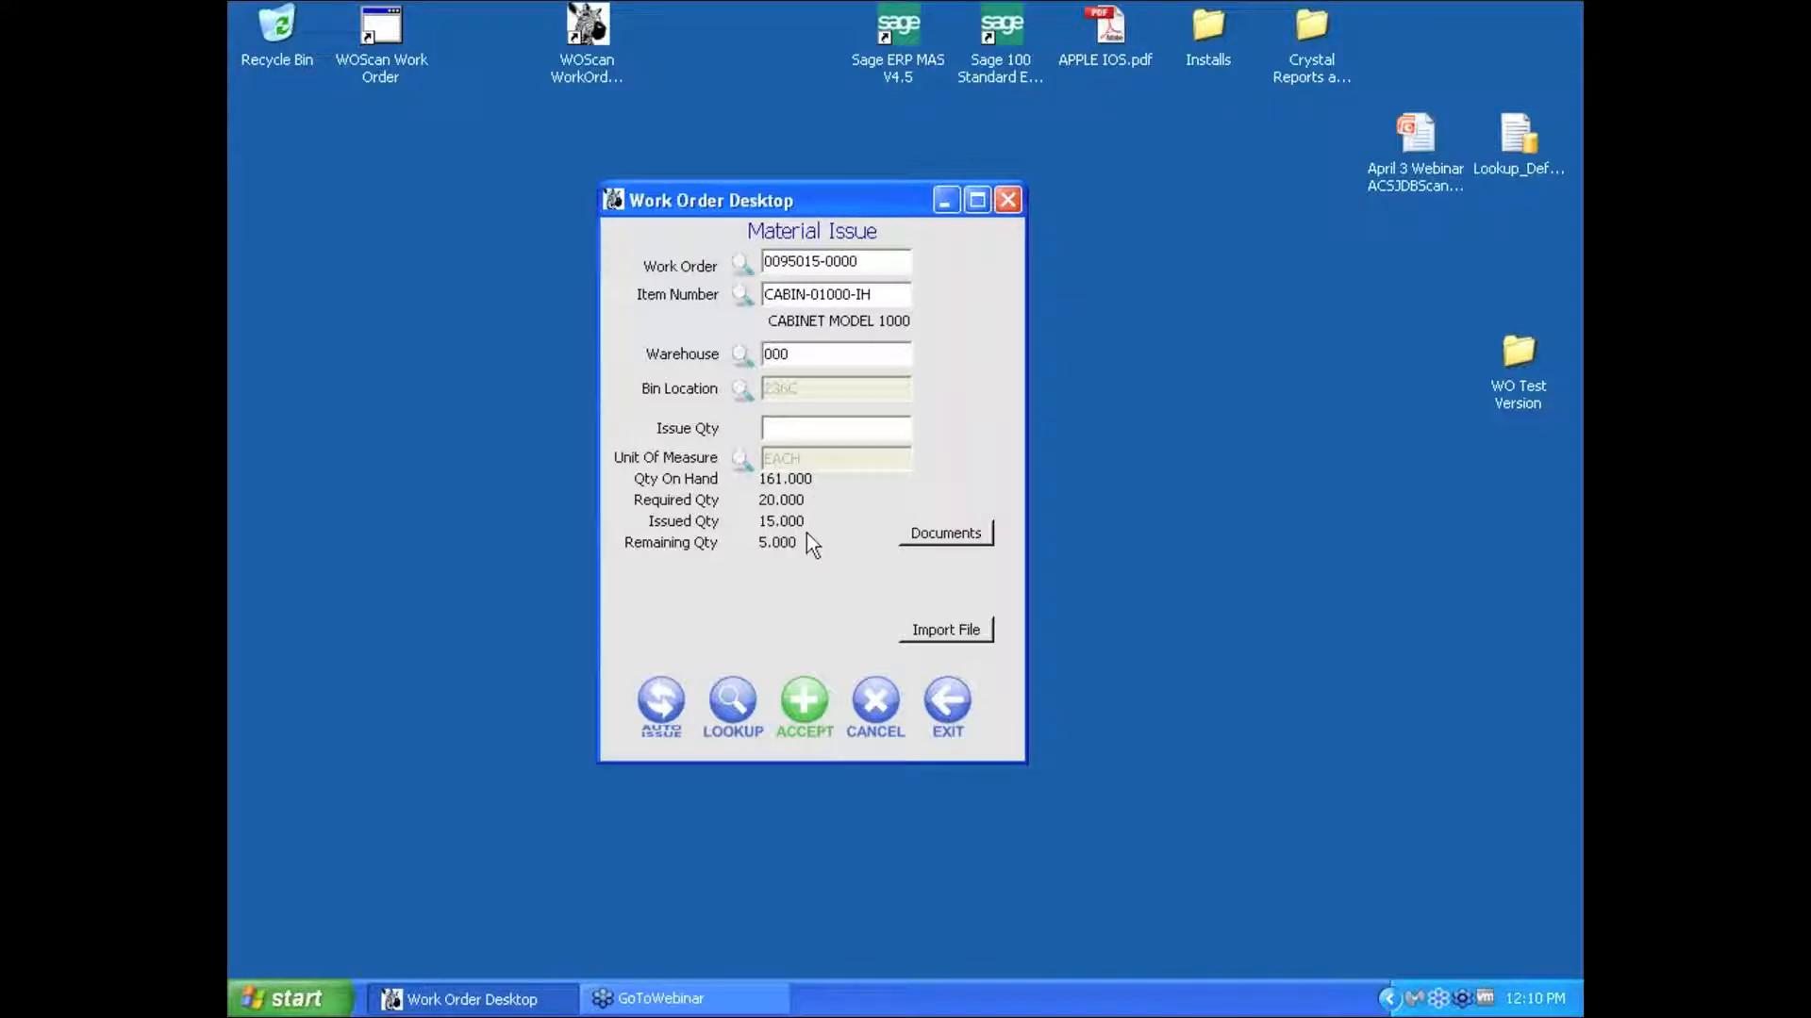
Set the issue quantity to 1, check the work order's attached documents, and accept the material issue
{"action": "type", "text": "1"}
{"action": "left_click", "coordinate": [947, 534]}
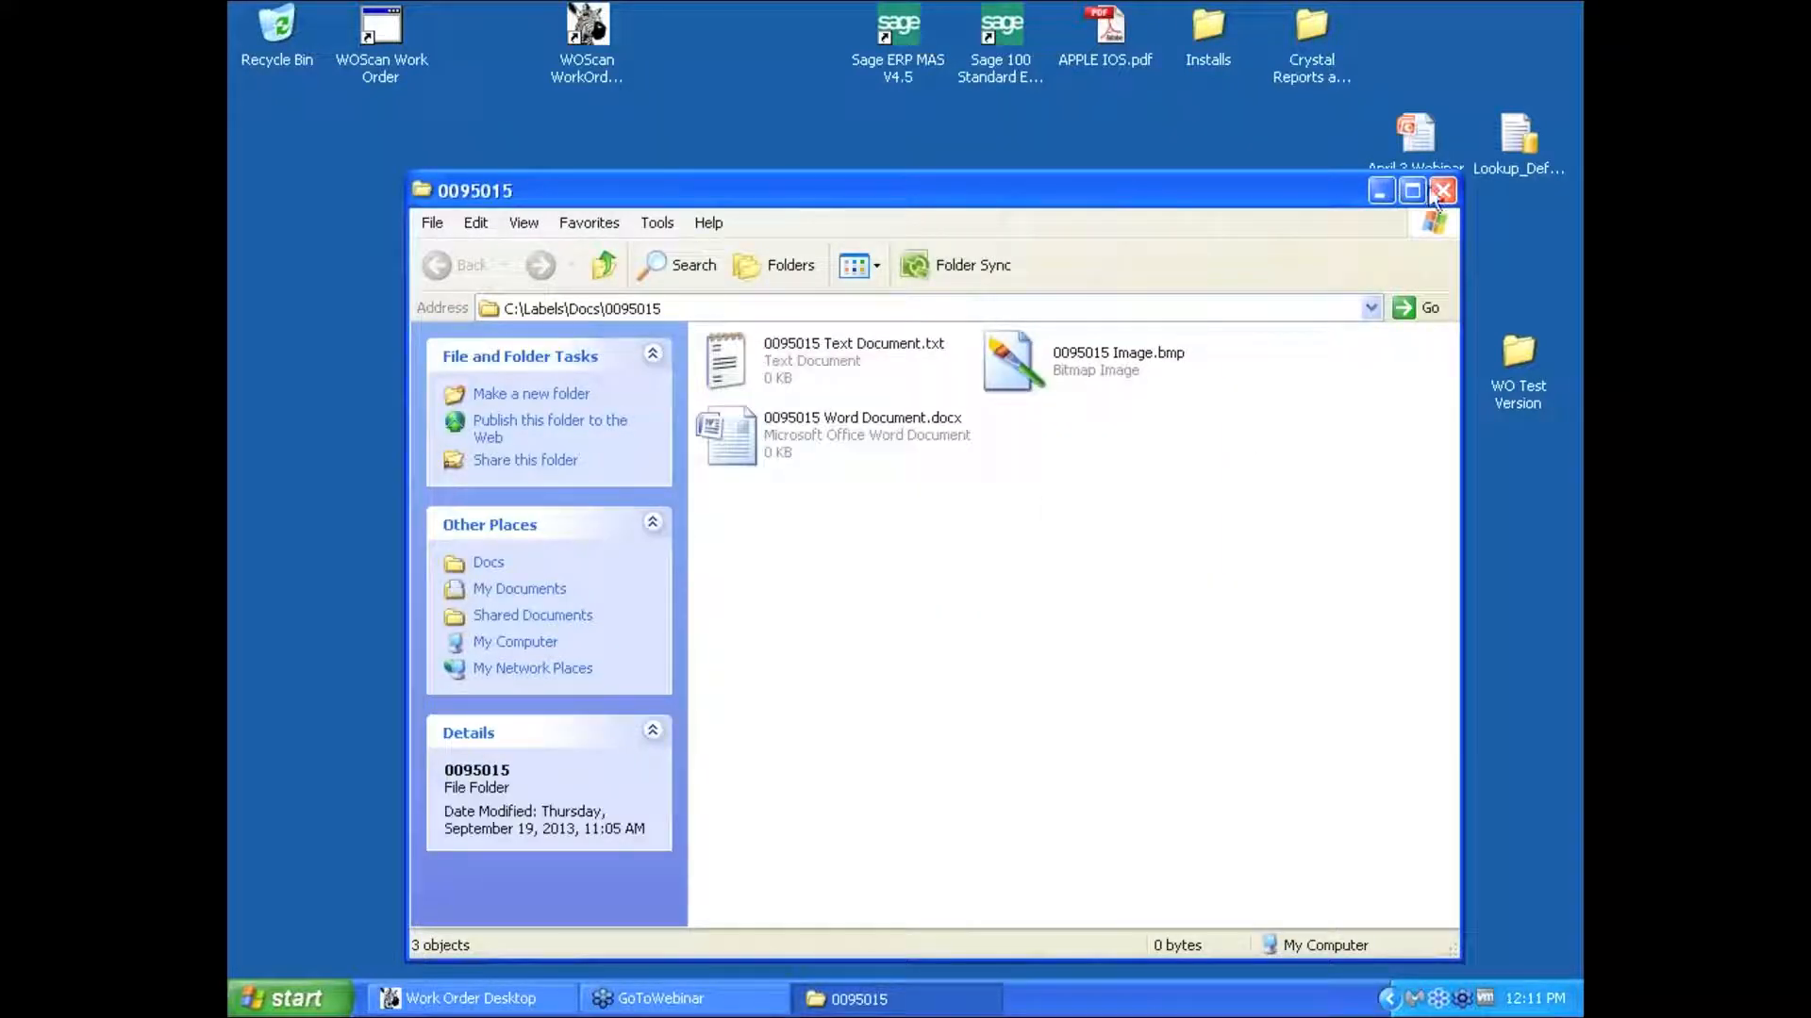
{"action": "left_click", "coordinate": [1443, 194]}
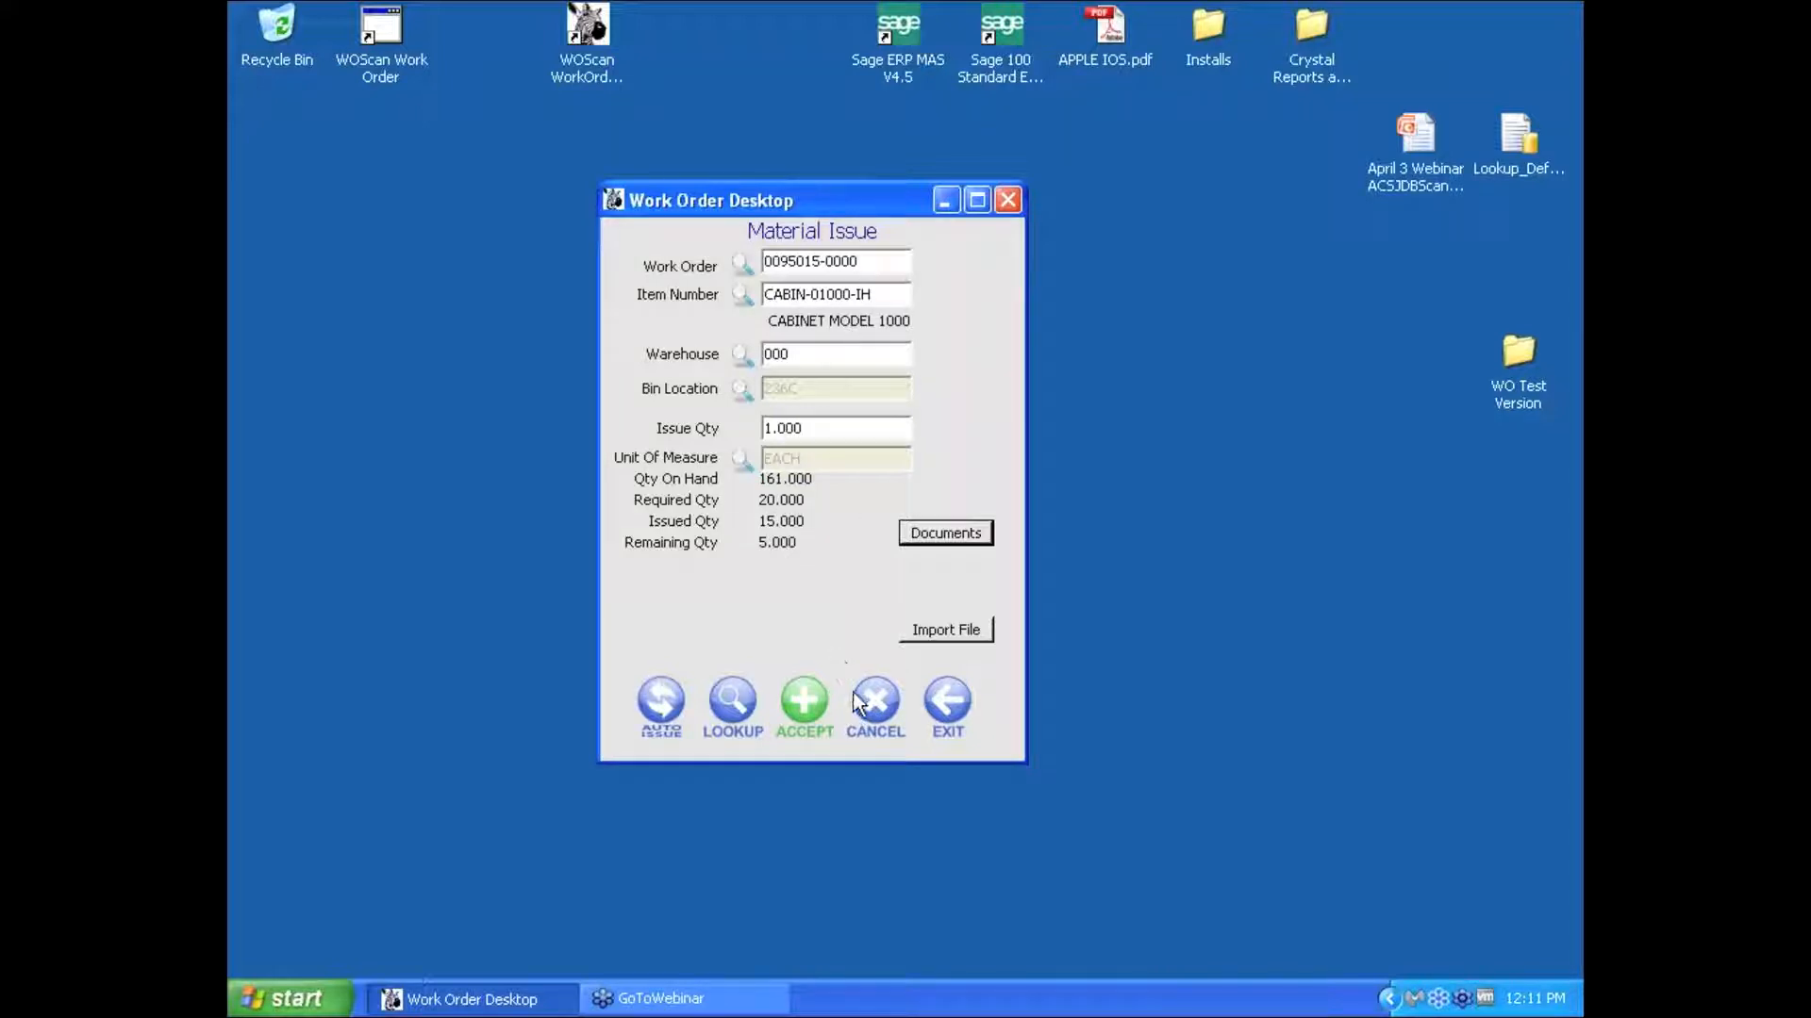
{"action": "left_click", "coordinate": [805, 699]}
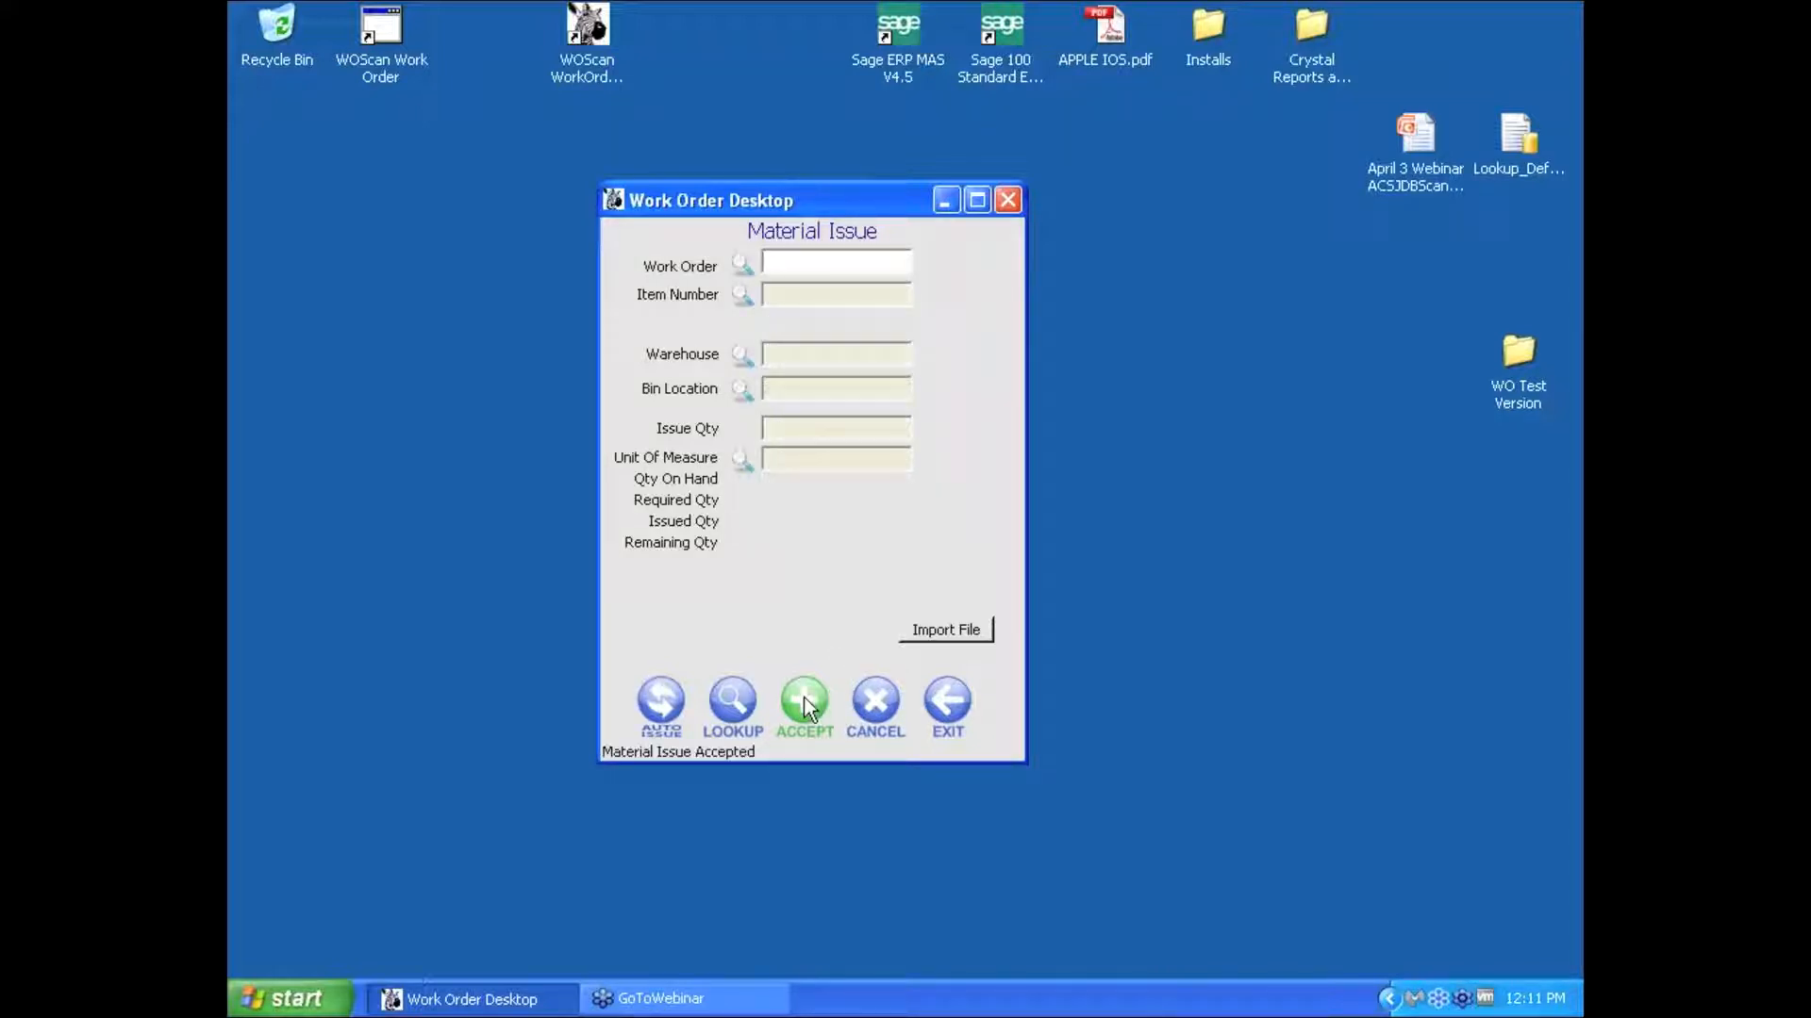
Enter a second material issue for the same work order with item DCNTR-11111-MUL and quantity 2
{"action": "type", "text": "0095015-0000"}
{"action": "key", "text": "Return"}
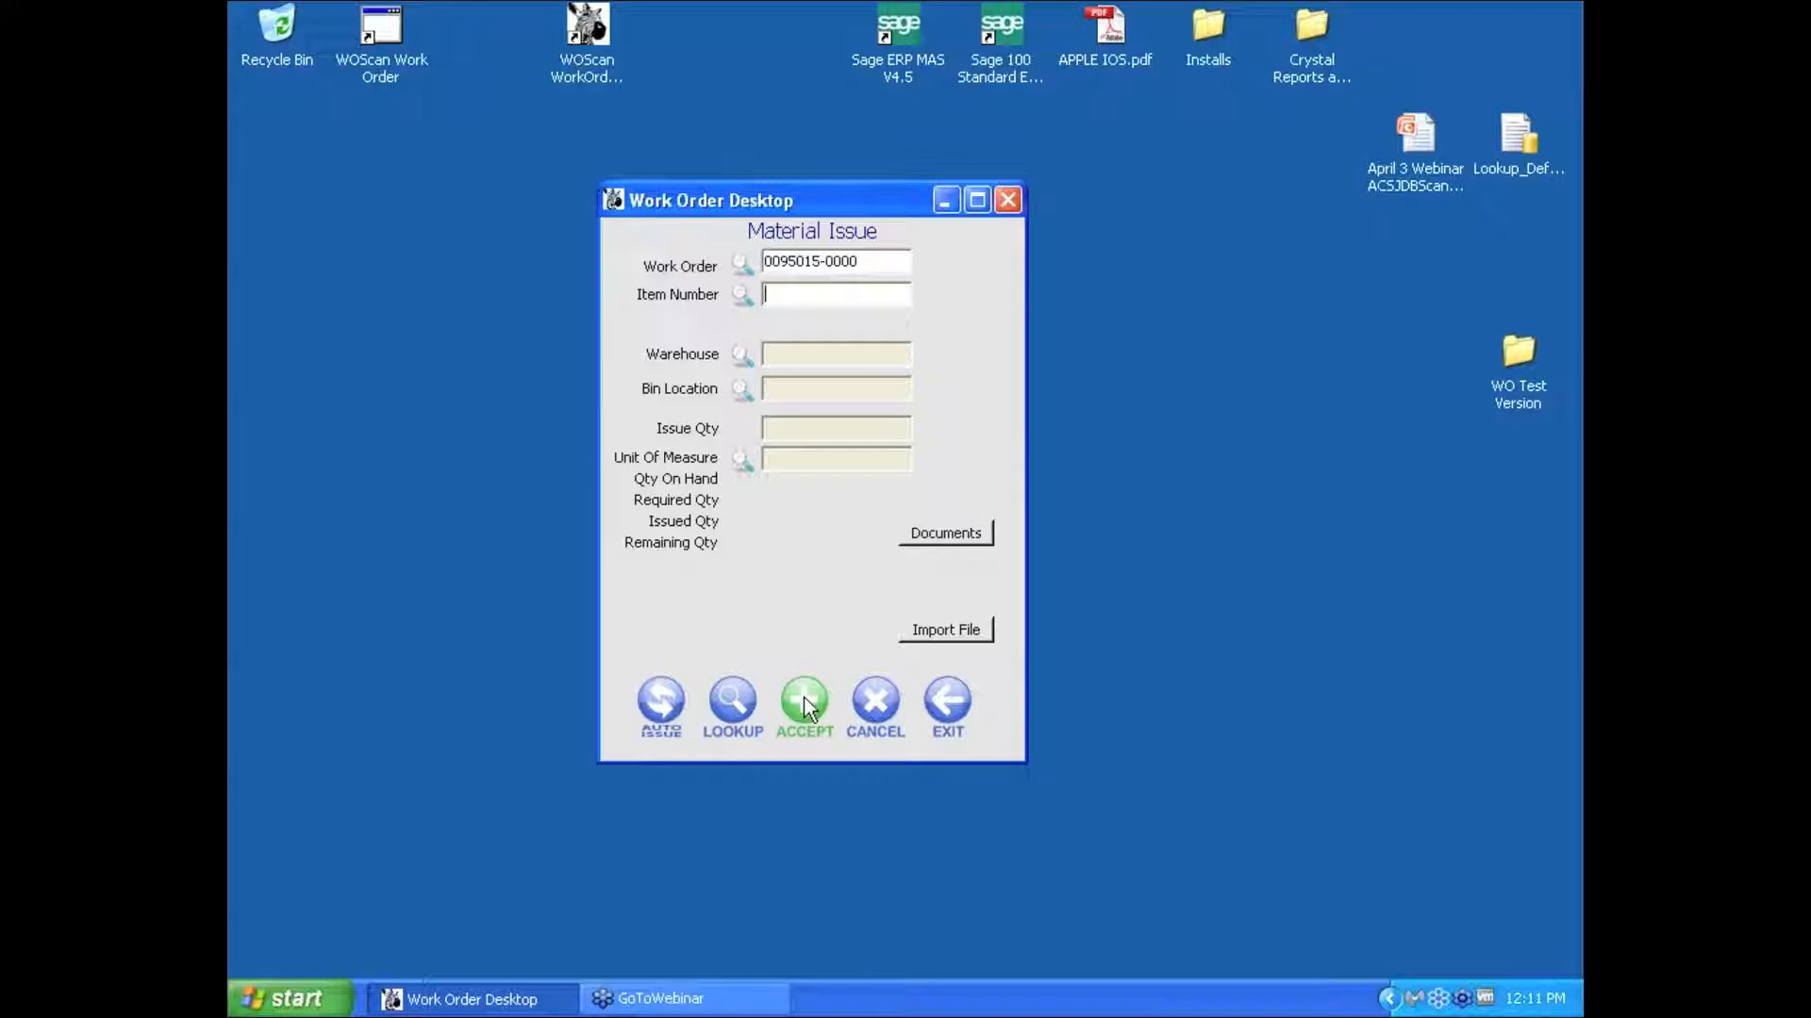
{"action": "type", "text": "DCNTR-11111-MUL"}
{"action": "key", "text": "Return"}
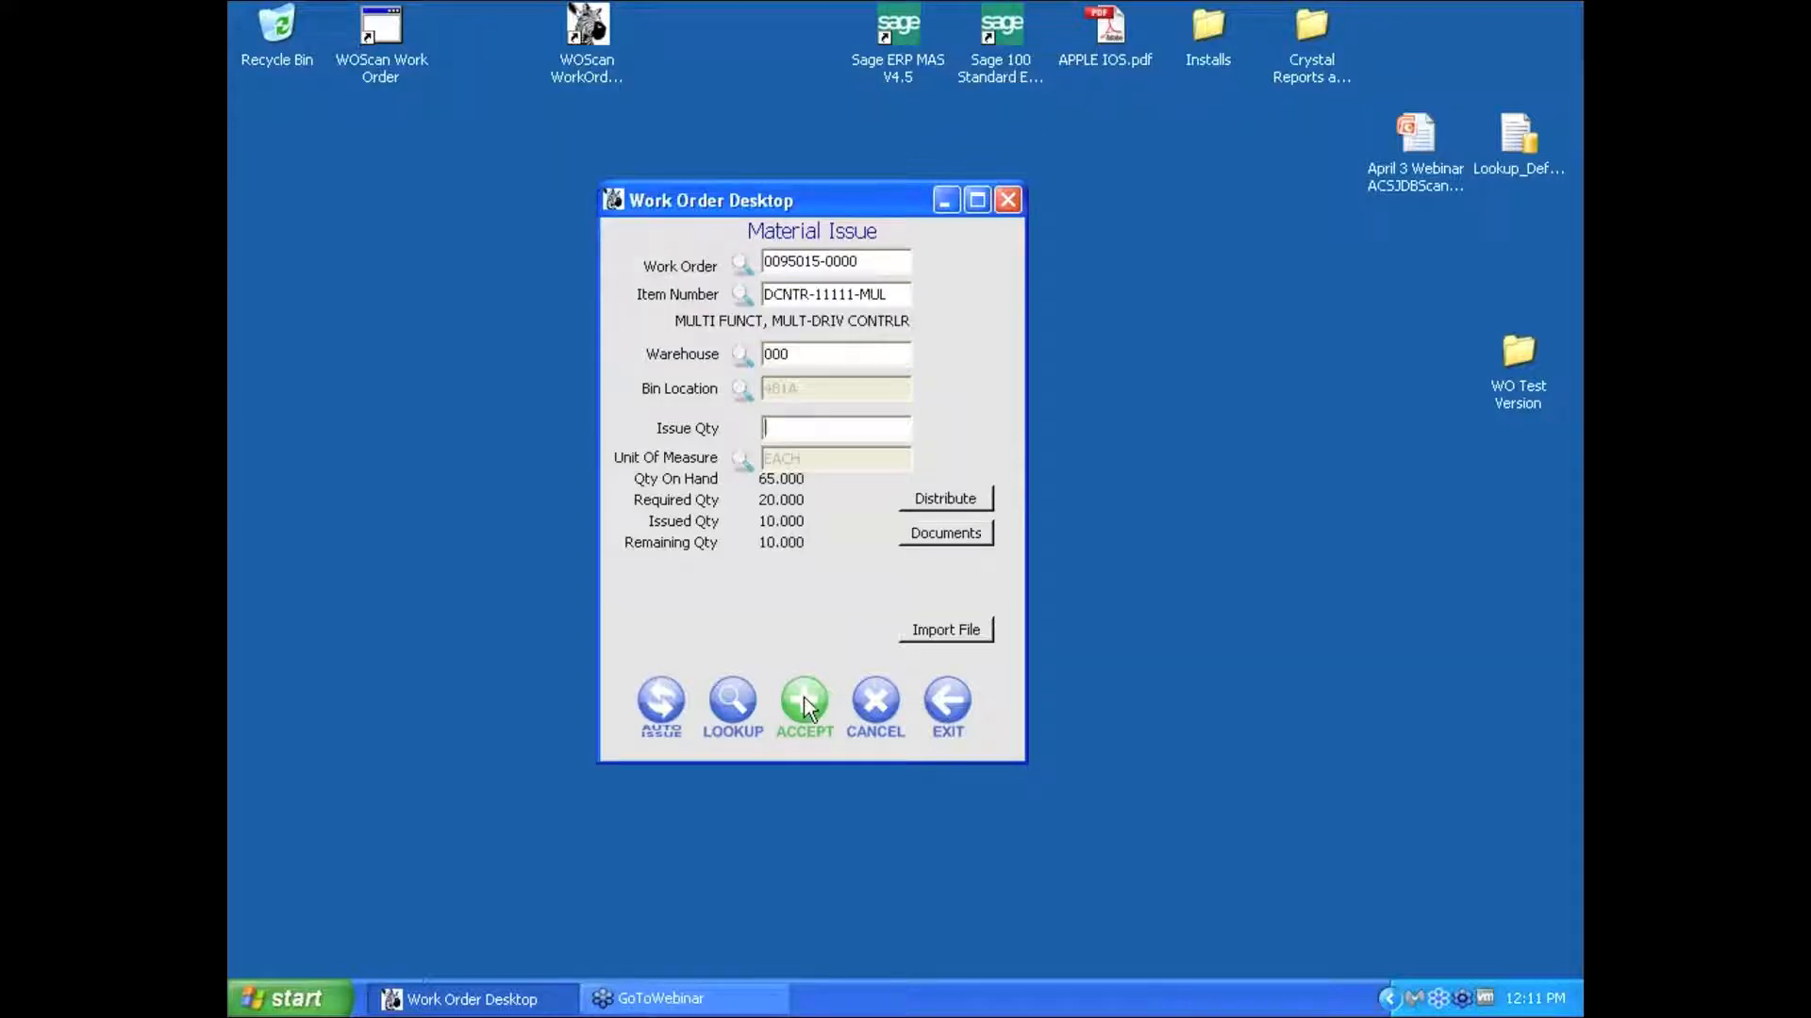
{"action": "type", "text": "2"}
Distribute the issue quantity from lot 994-WO3-01, then accept the material issue and leave the form
{"action": "left_click", "coordinate": [926, 501]}
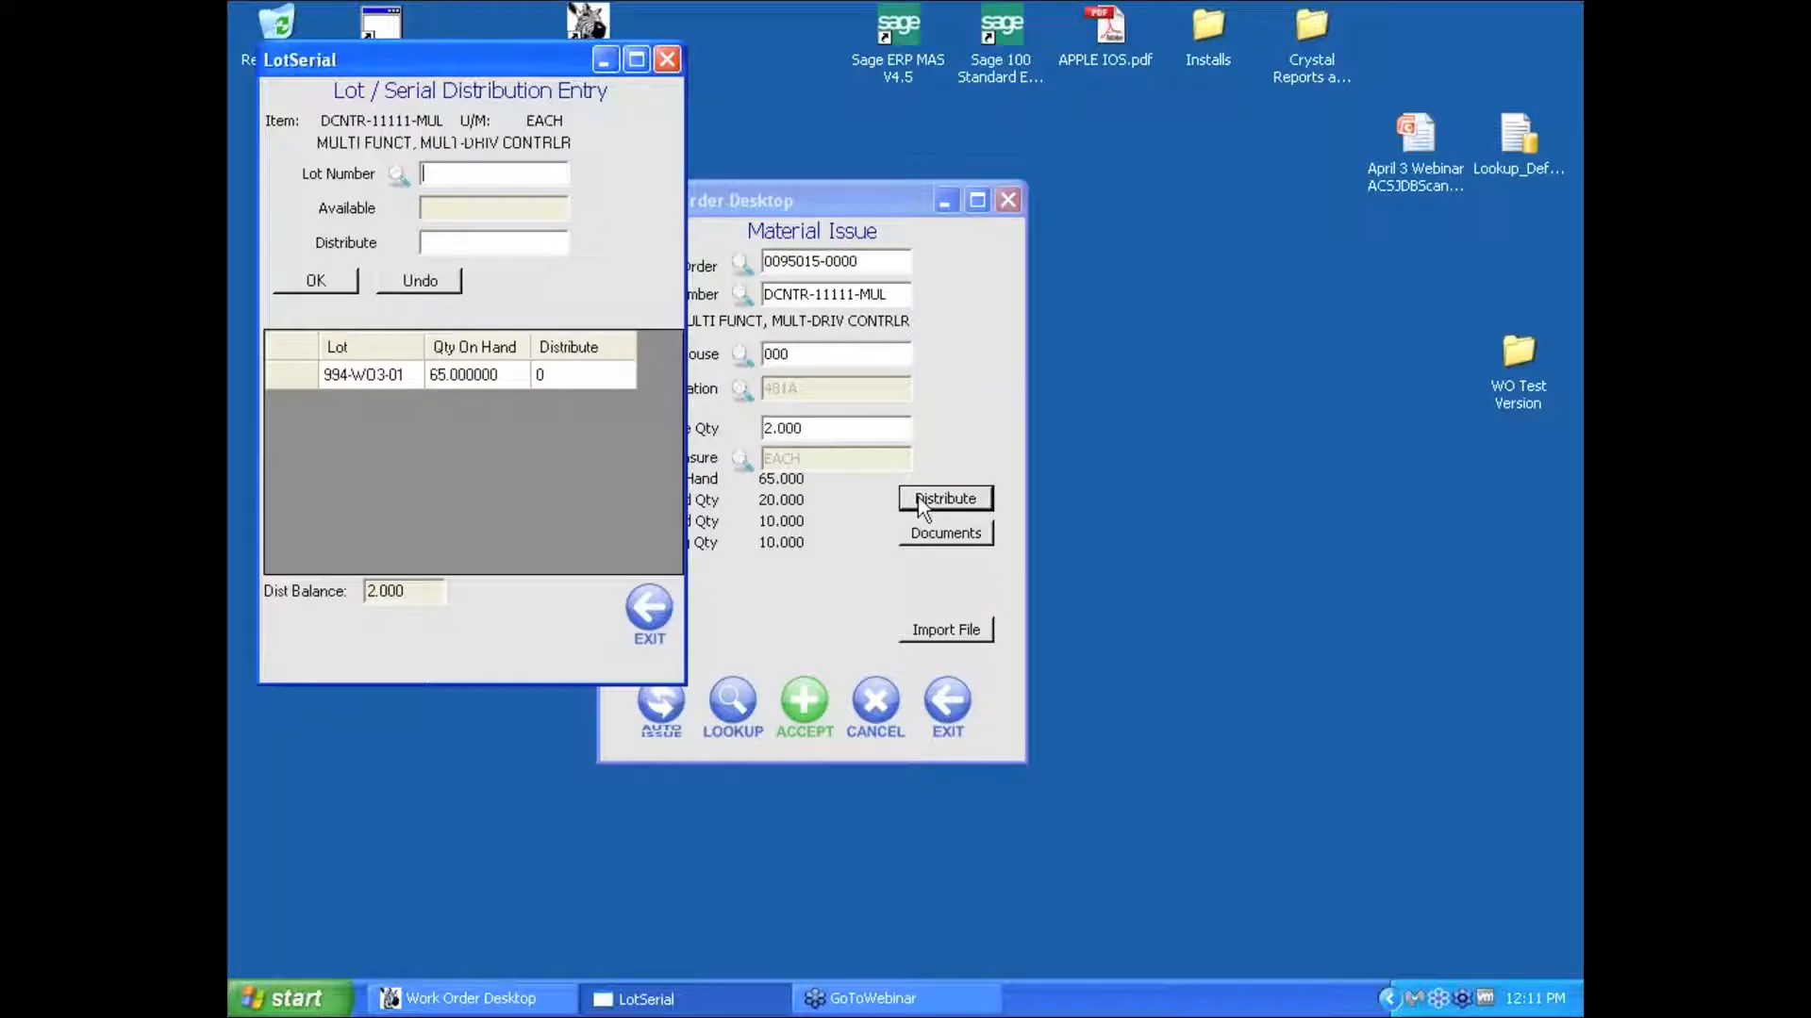
{"action": "left_click", "coordinate": [382, 375]}
{"action": "left_click", "coordinate": [325, 287]}
{"action": "left_click", "coordinate": [649, 608]}
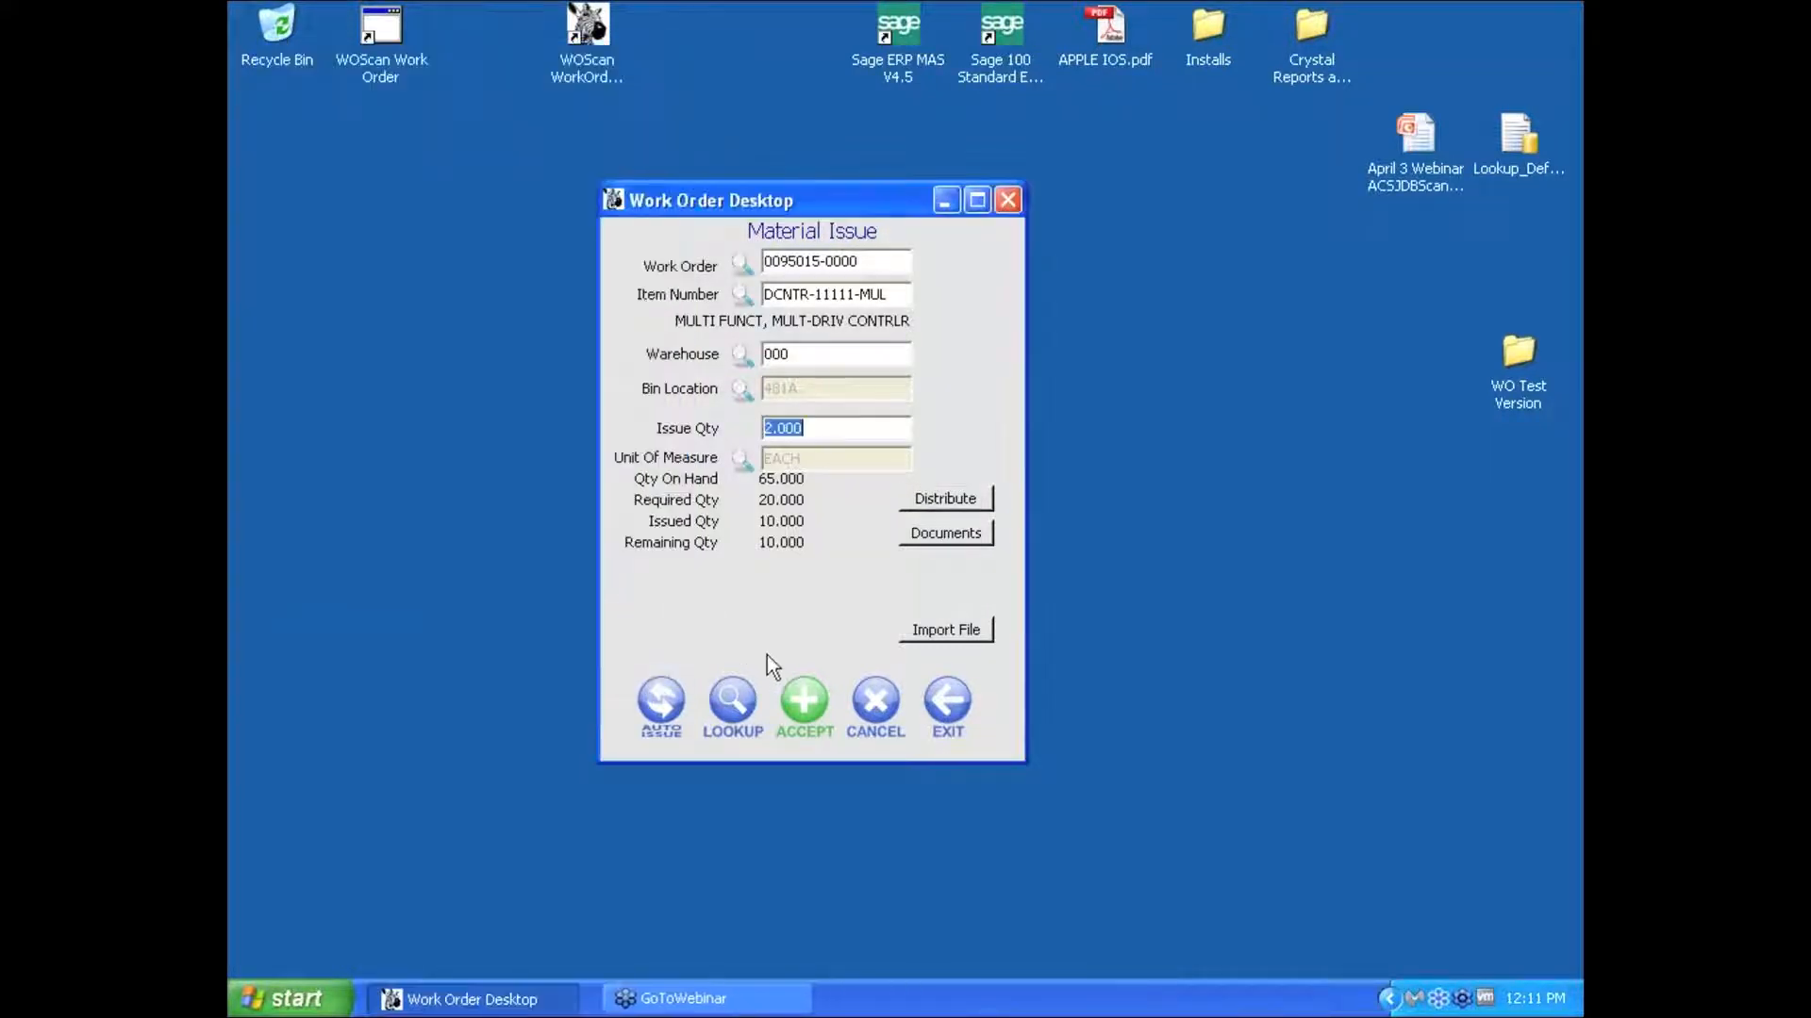
{"action": "left_click", "coordinate": [809, 700]}
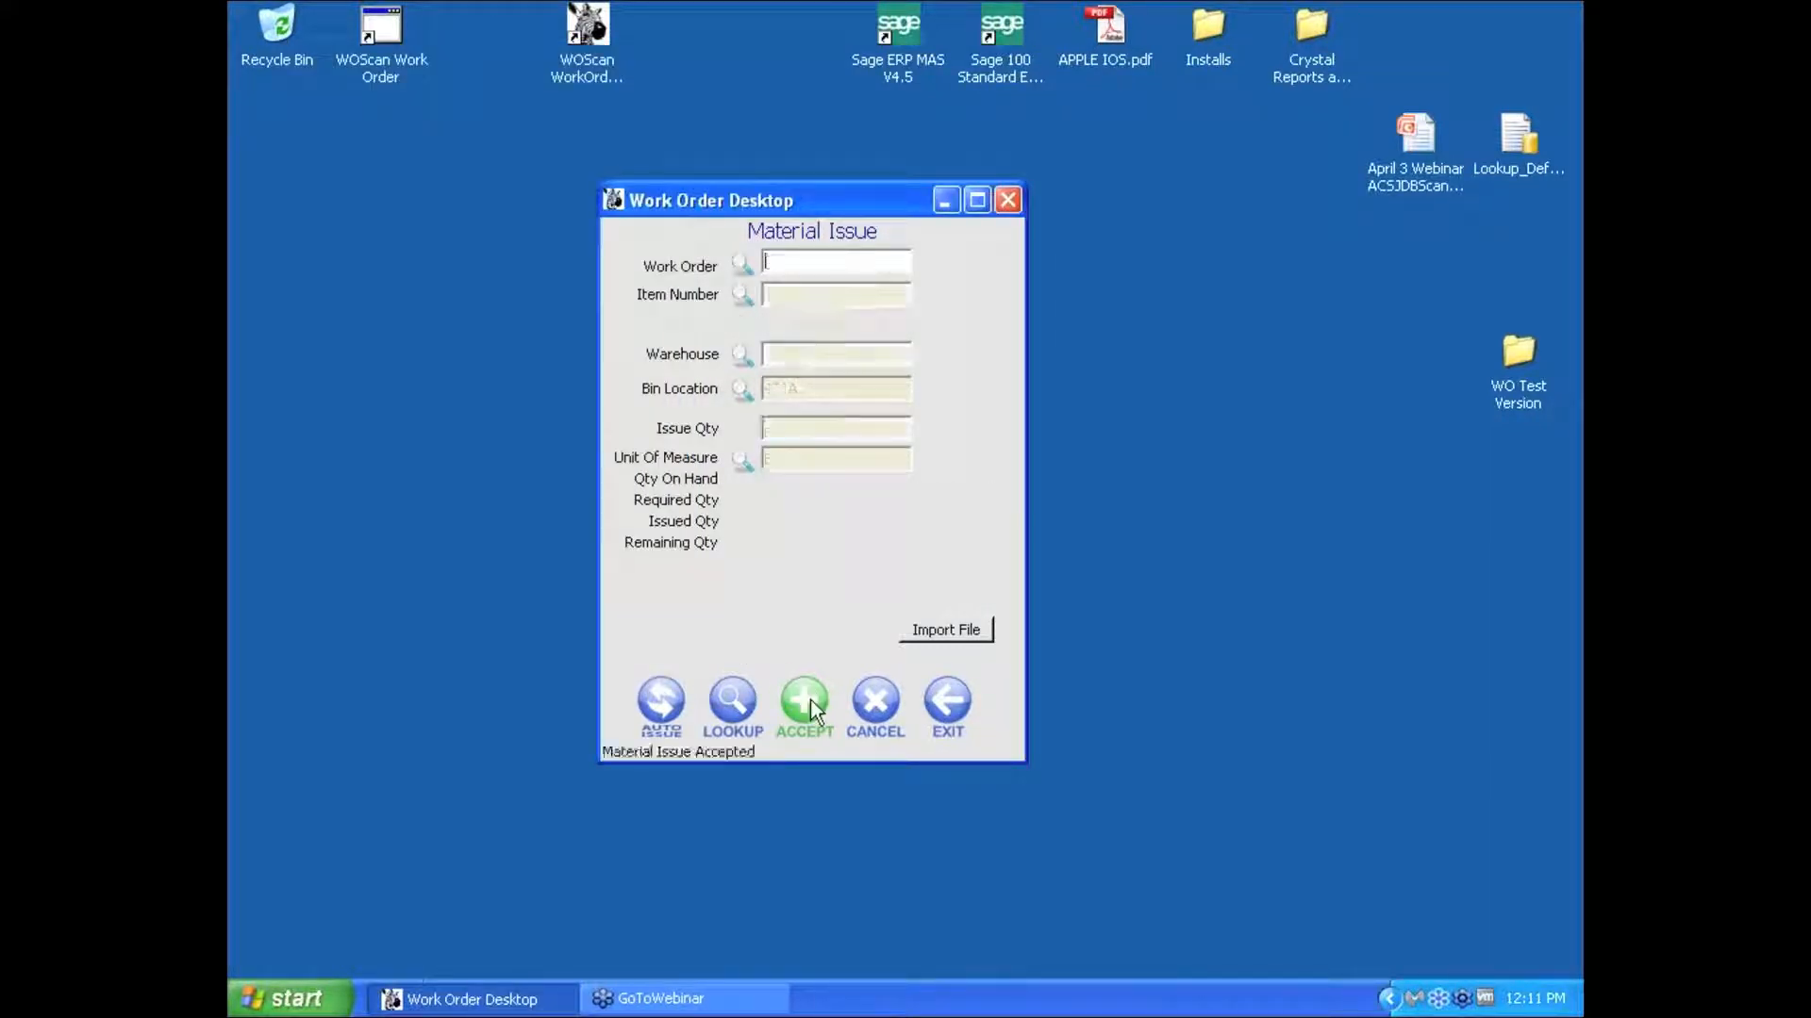
{"action": "left_click", "coordinate": [943, 699]}
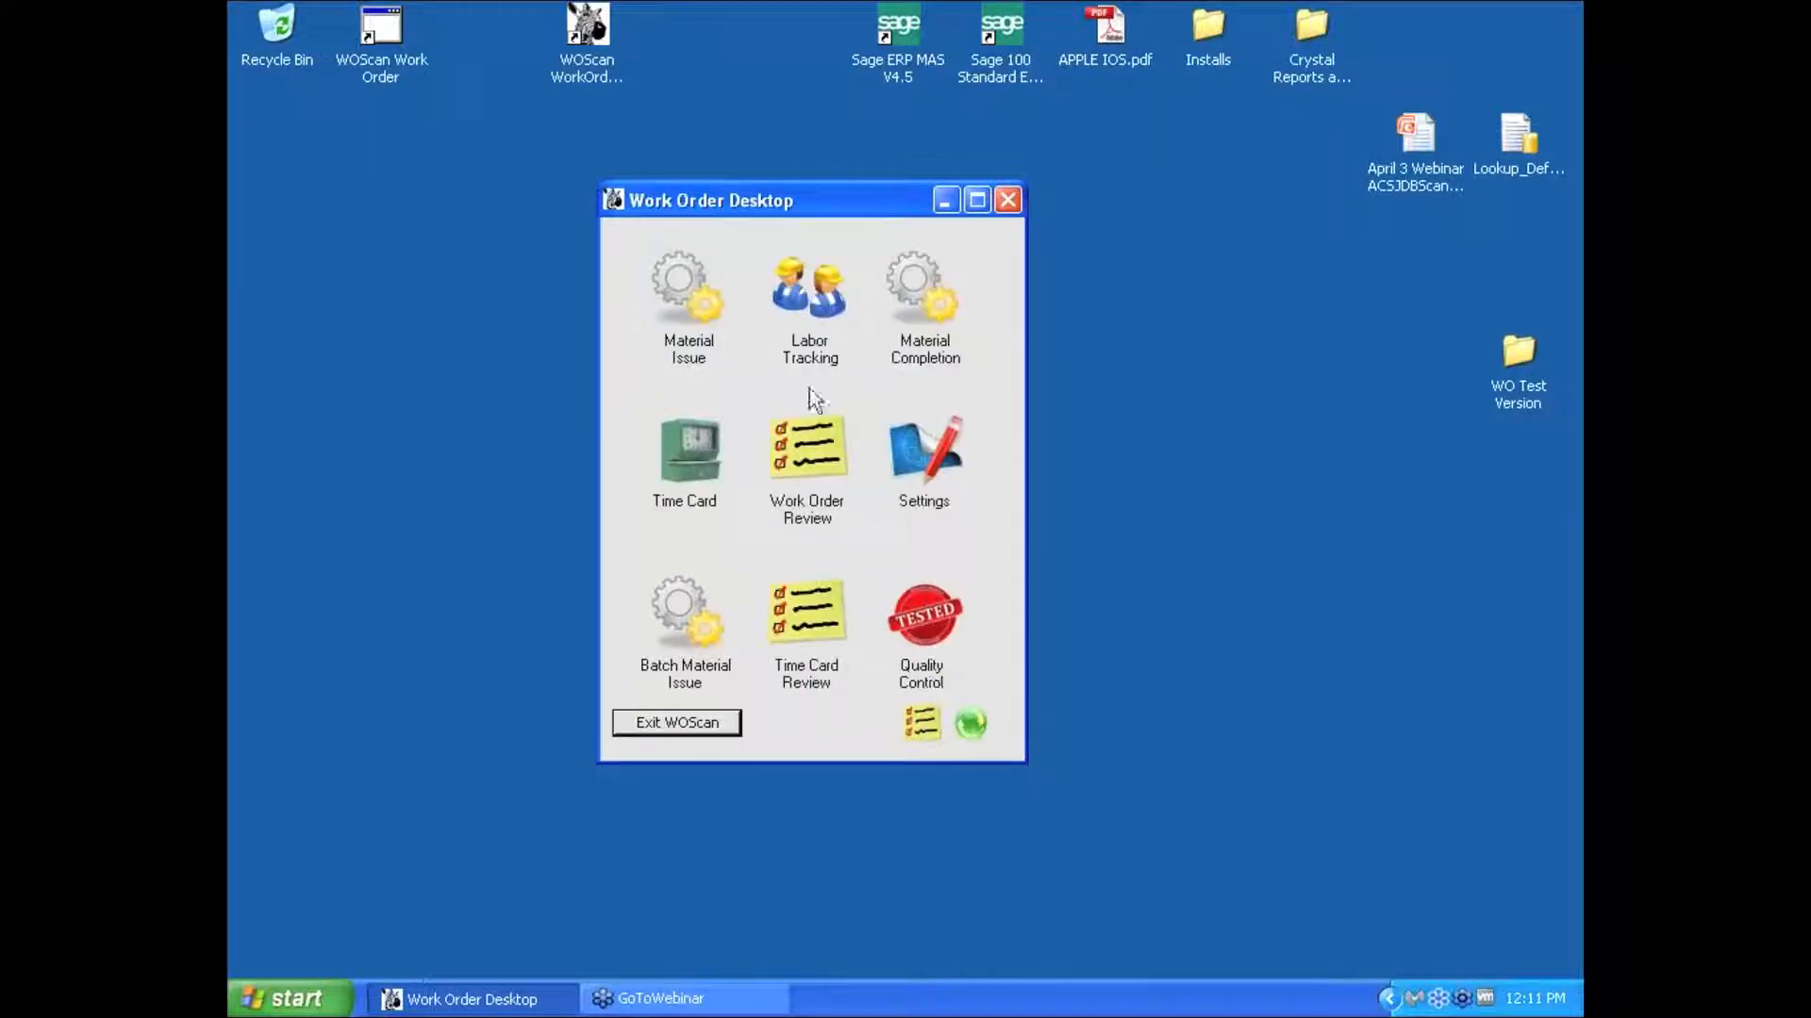
Track an employee into step 0000 of the work order in Labor Tracking, entering the employee code and work order number
{"action": "left_click", "coordinate": [811, 297]}
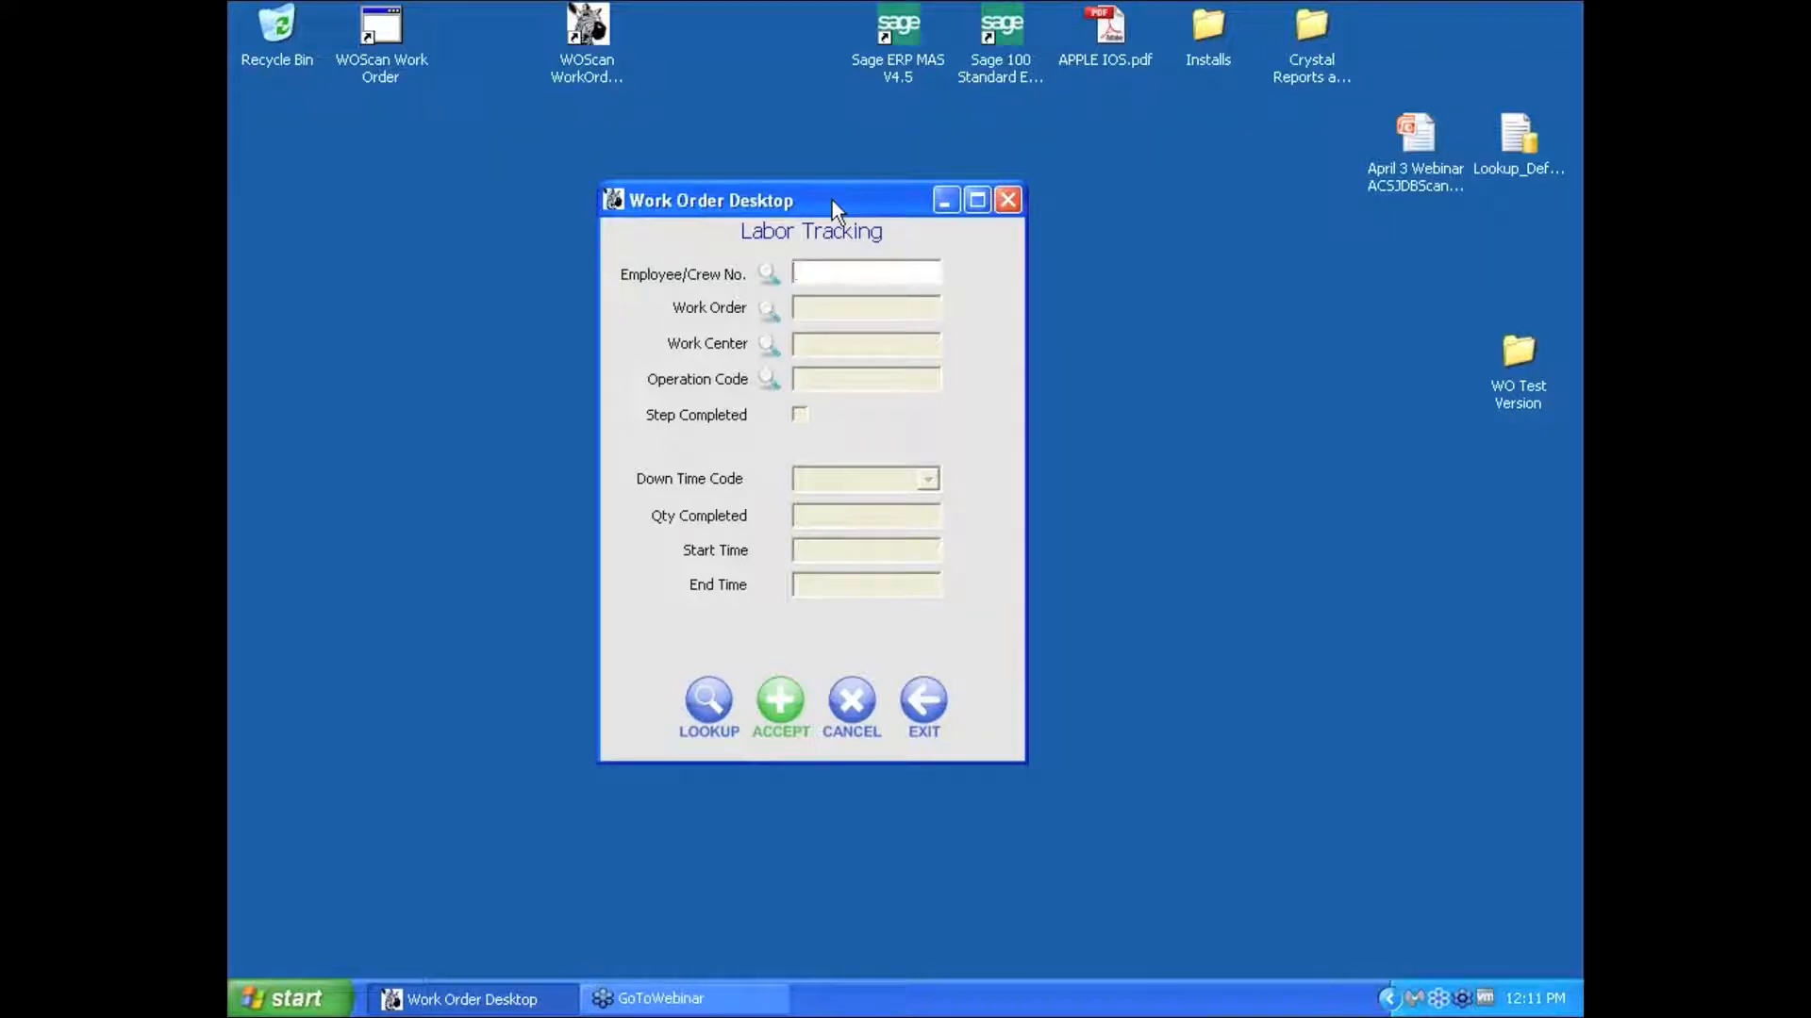
{"action": "type", "text": "00AAMLES"}
{"action": "key", "text": "Return"}
{"action": "type", "text": "00950150000"}
{"action": "key", "text": "Return"}
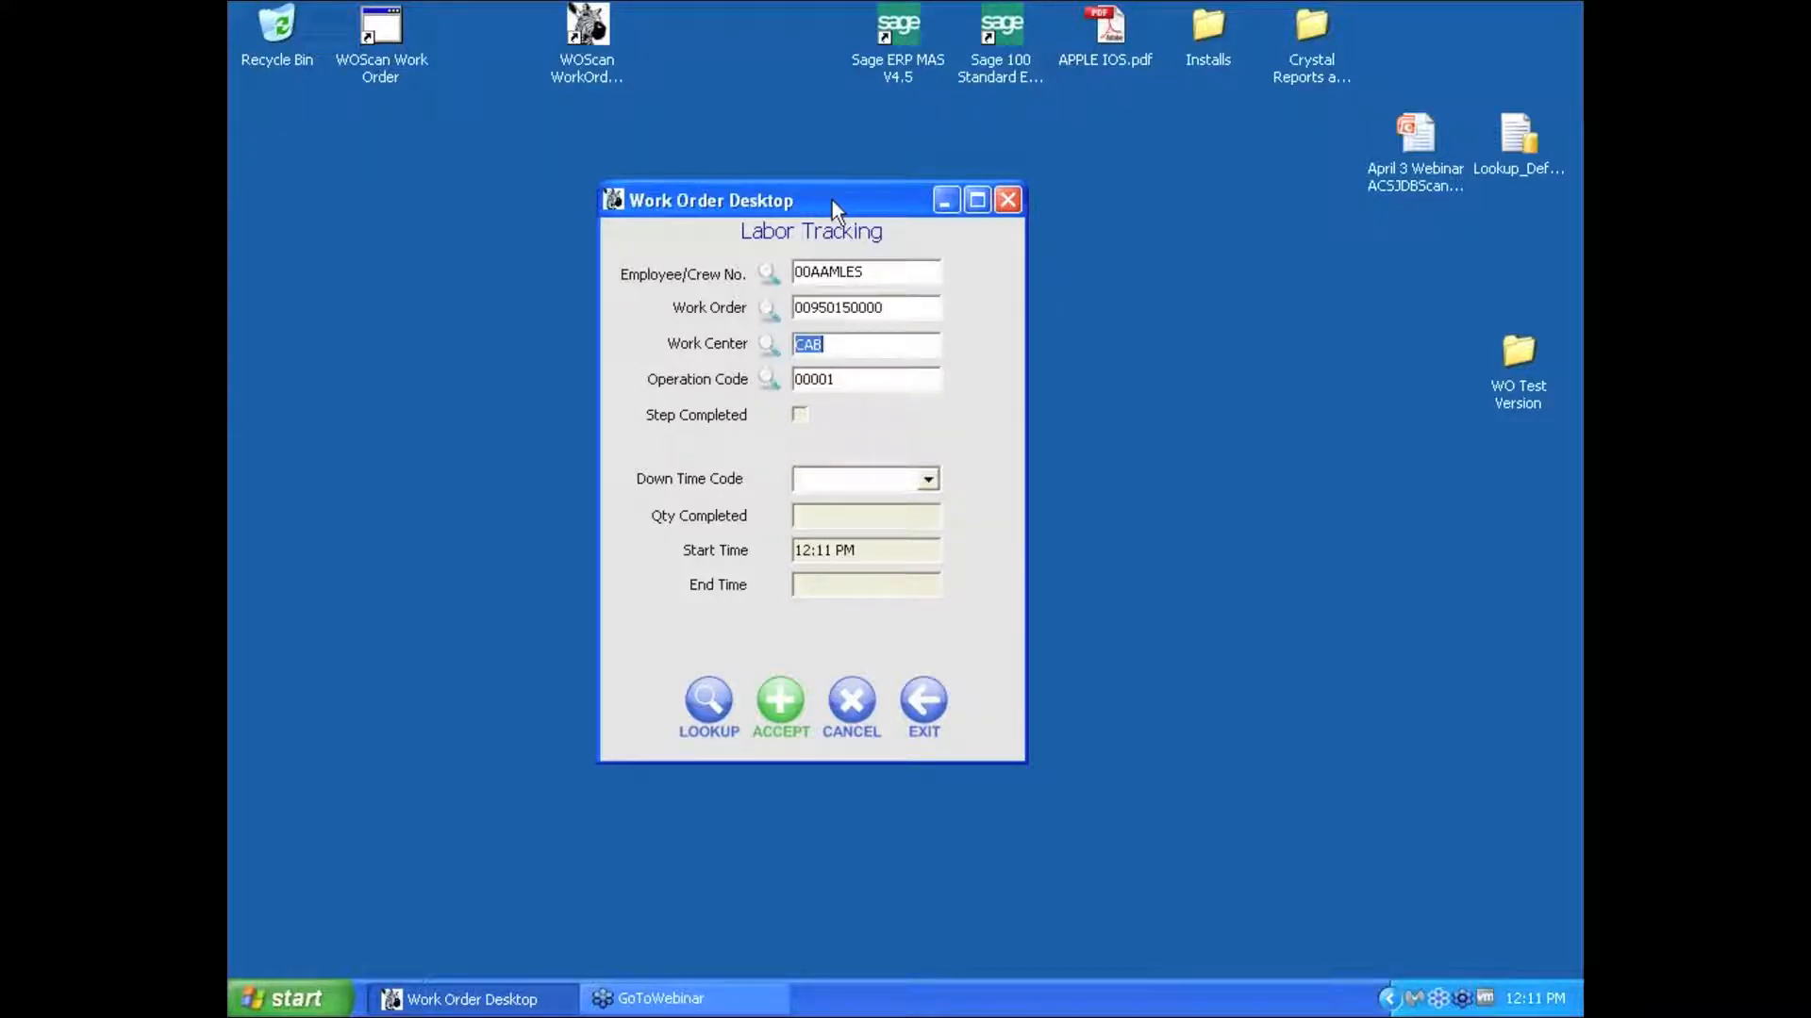
{"action": "left_click", "coordinate": [776, 713]}
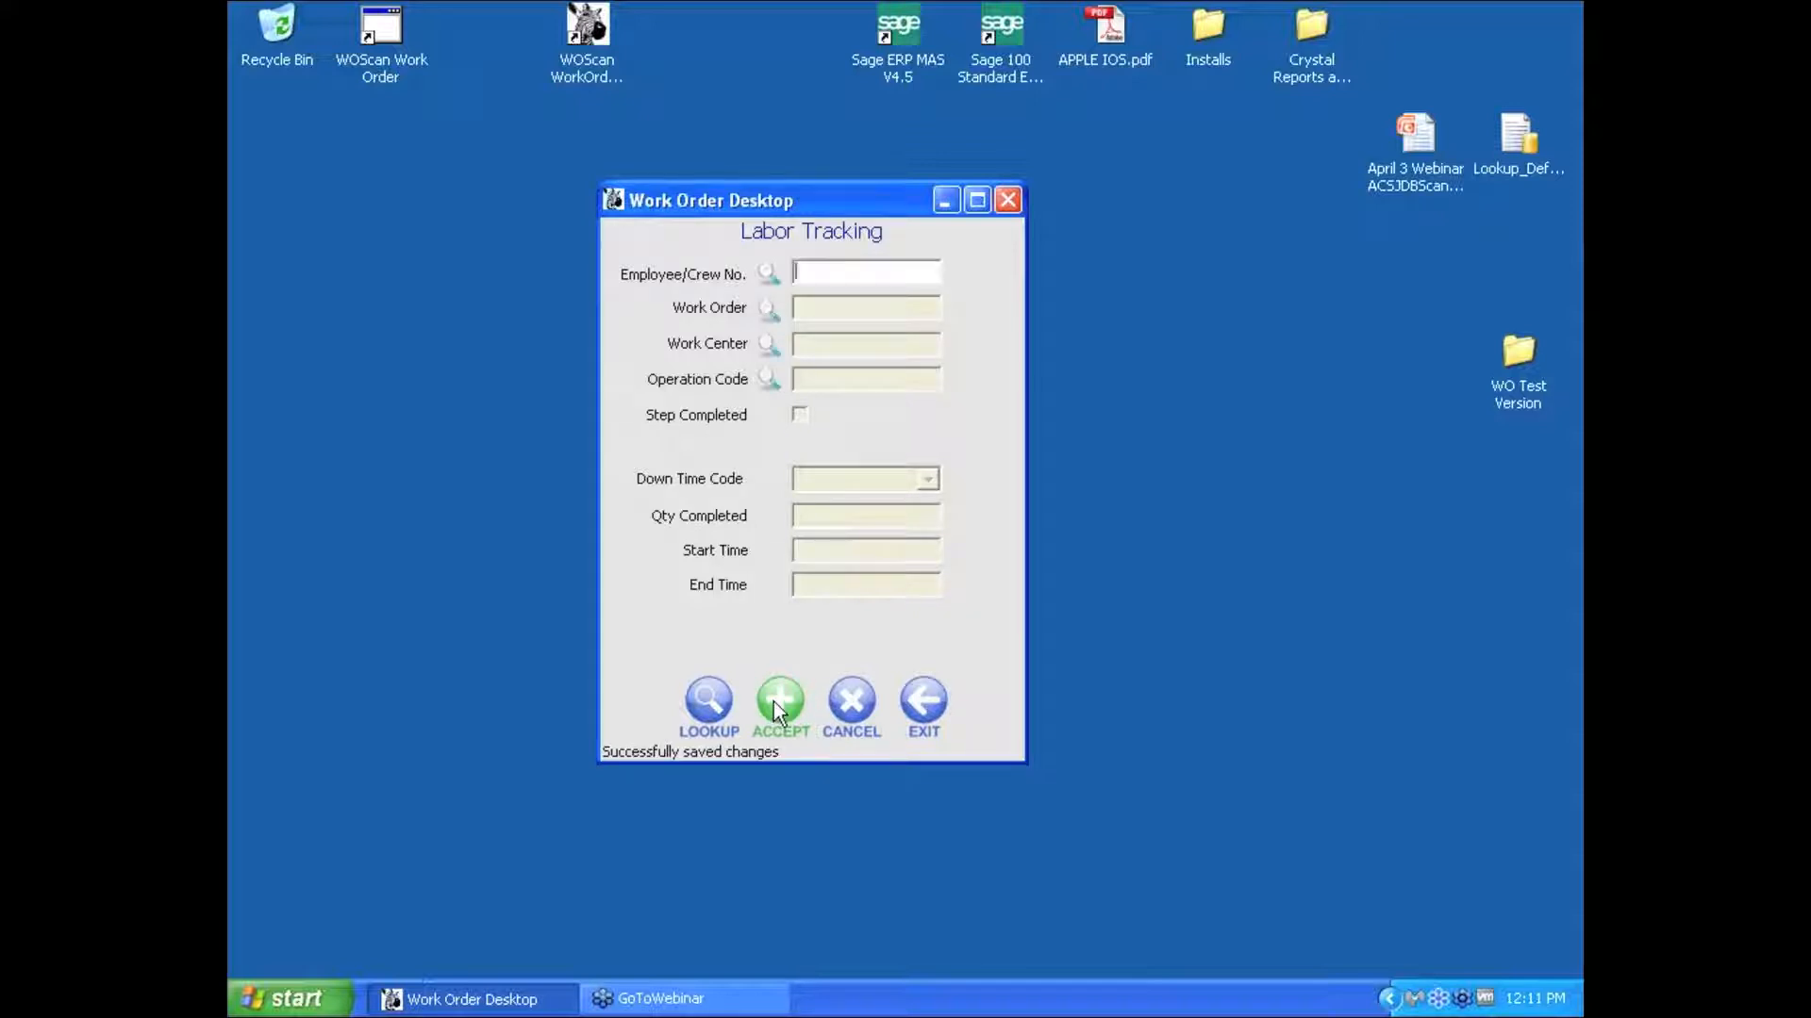
Track the same employee out of step 0000 by re-entering the employee code and work order number and accepting
{"action": "type", "text": "00AAMLES"}
{"action": "key", "text": "Return"}
{"action": "type", "text": "00950150000"}
{"action": "key", "text": "Return"}
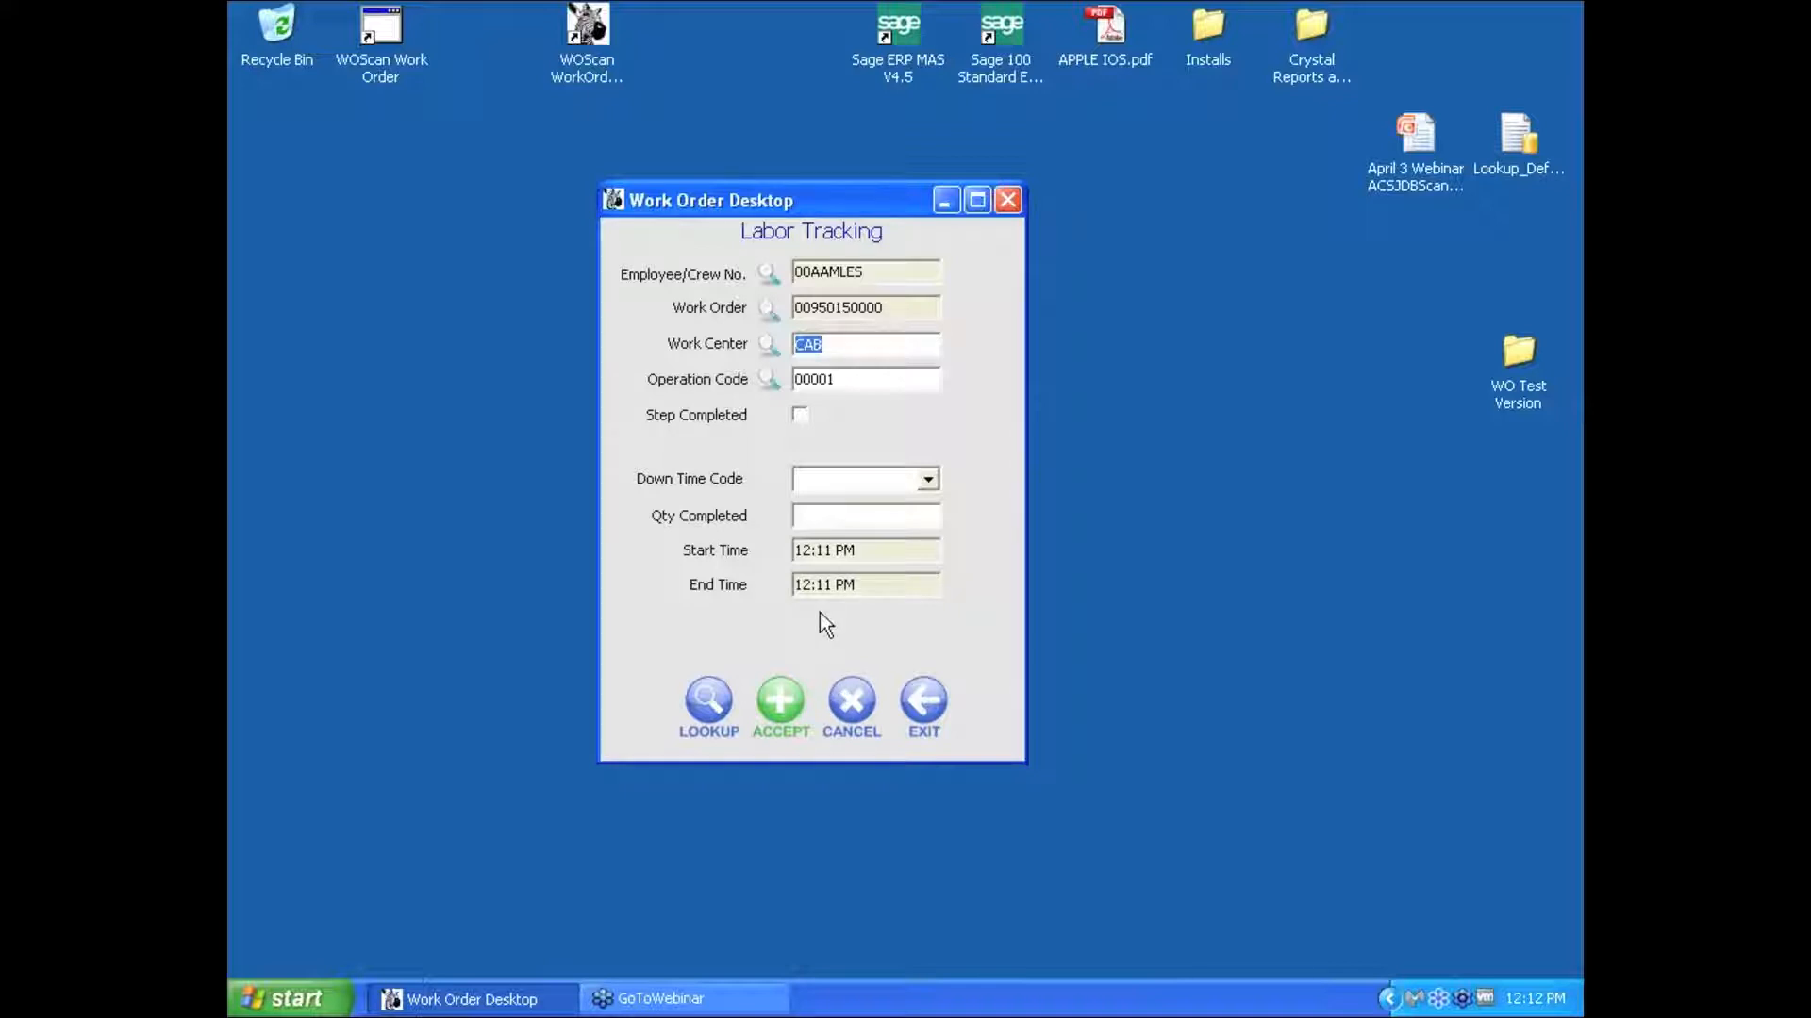
{"action": "left_click", "coordinate": [782, 698]}
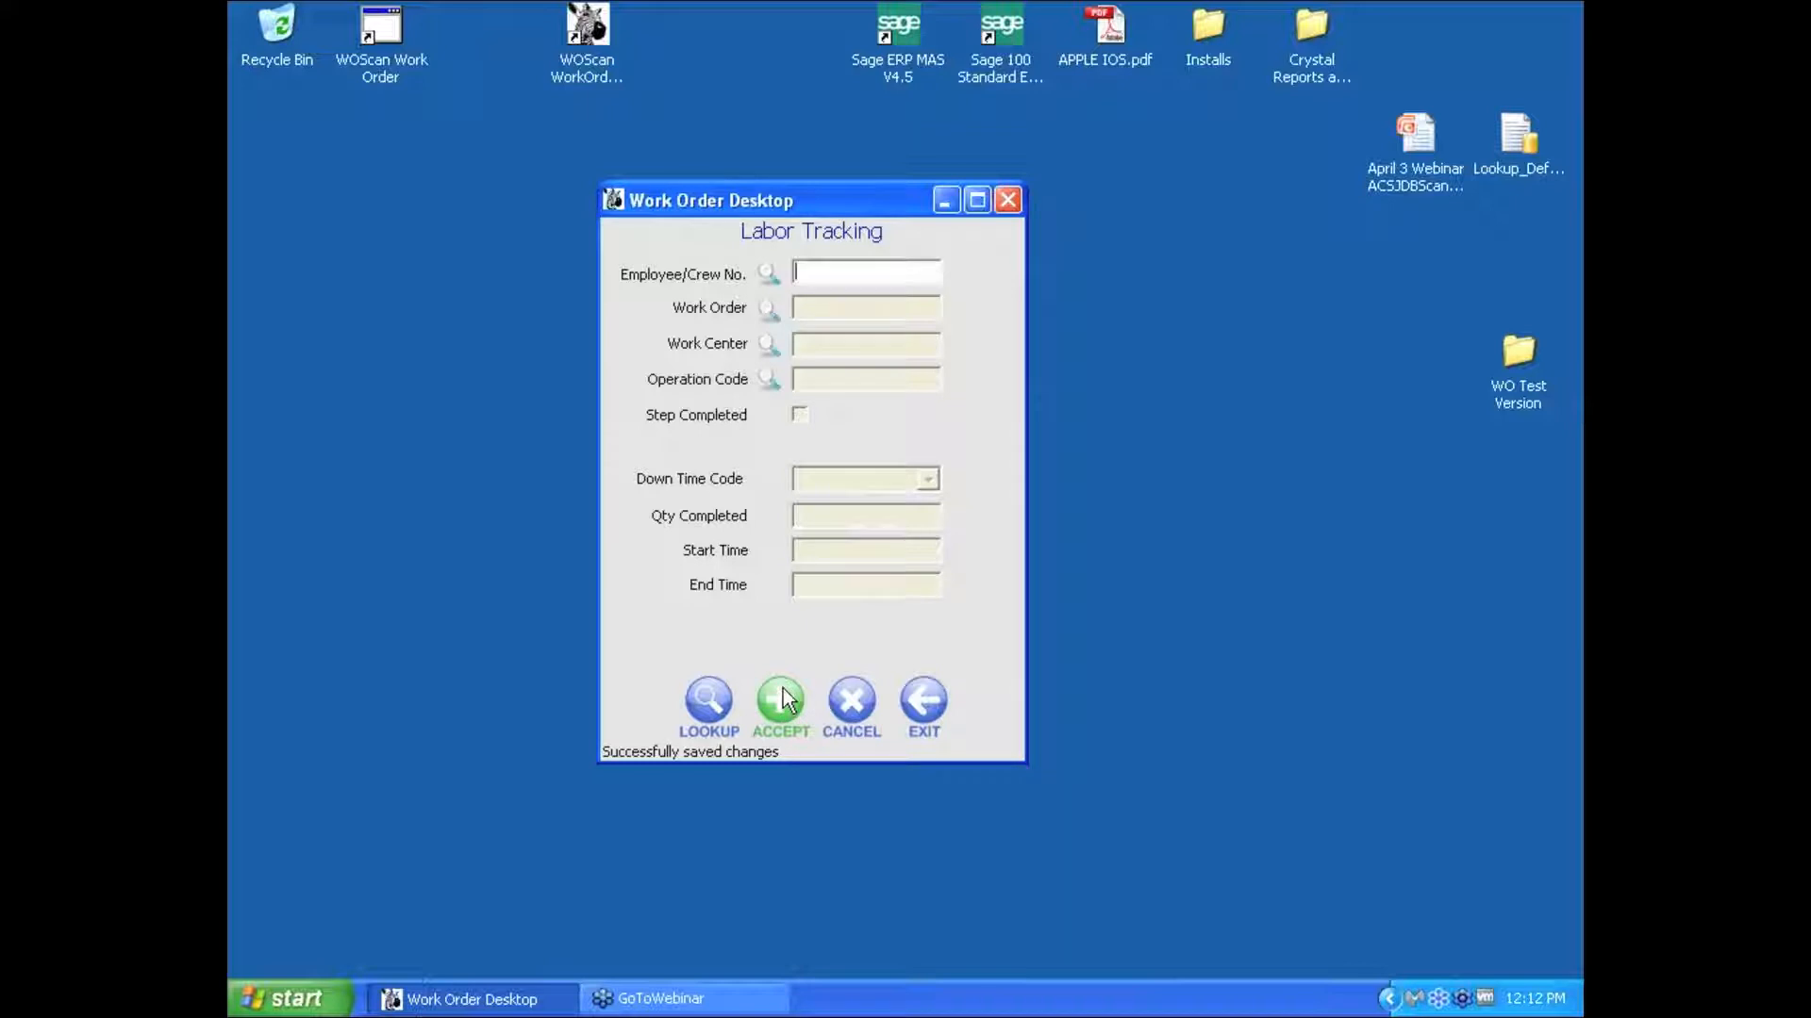
Track a second employee into step 0010 of the same work order and accept the labor entry
{"action": "type", "text": "00BROWAY"}
{"action": "key", "text": "Return"}
{"action": "type", "text": "00950150010"}
{"action": "key", "text": "Return"}
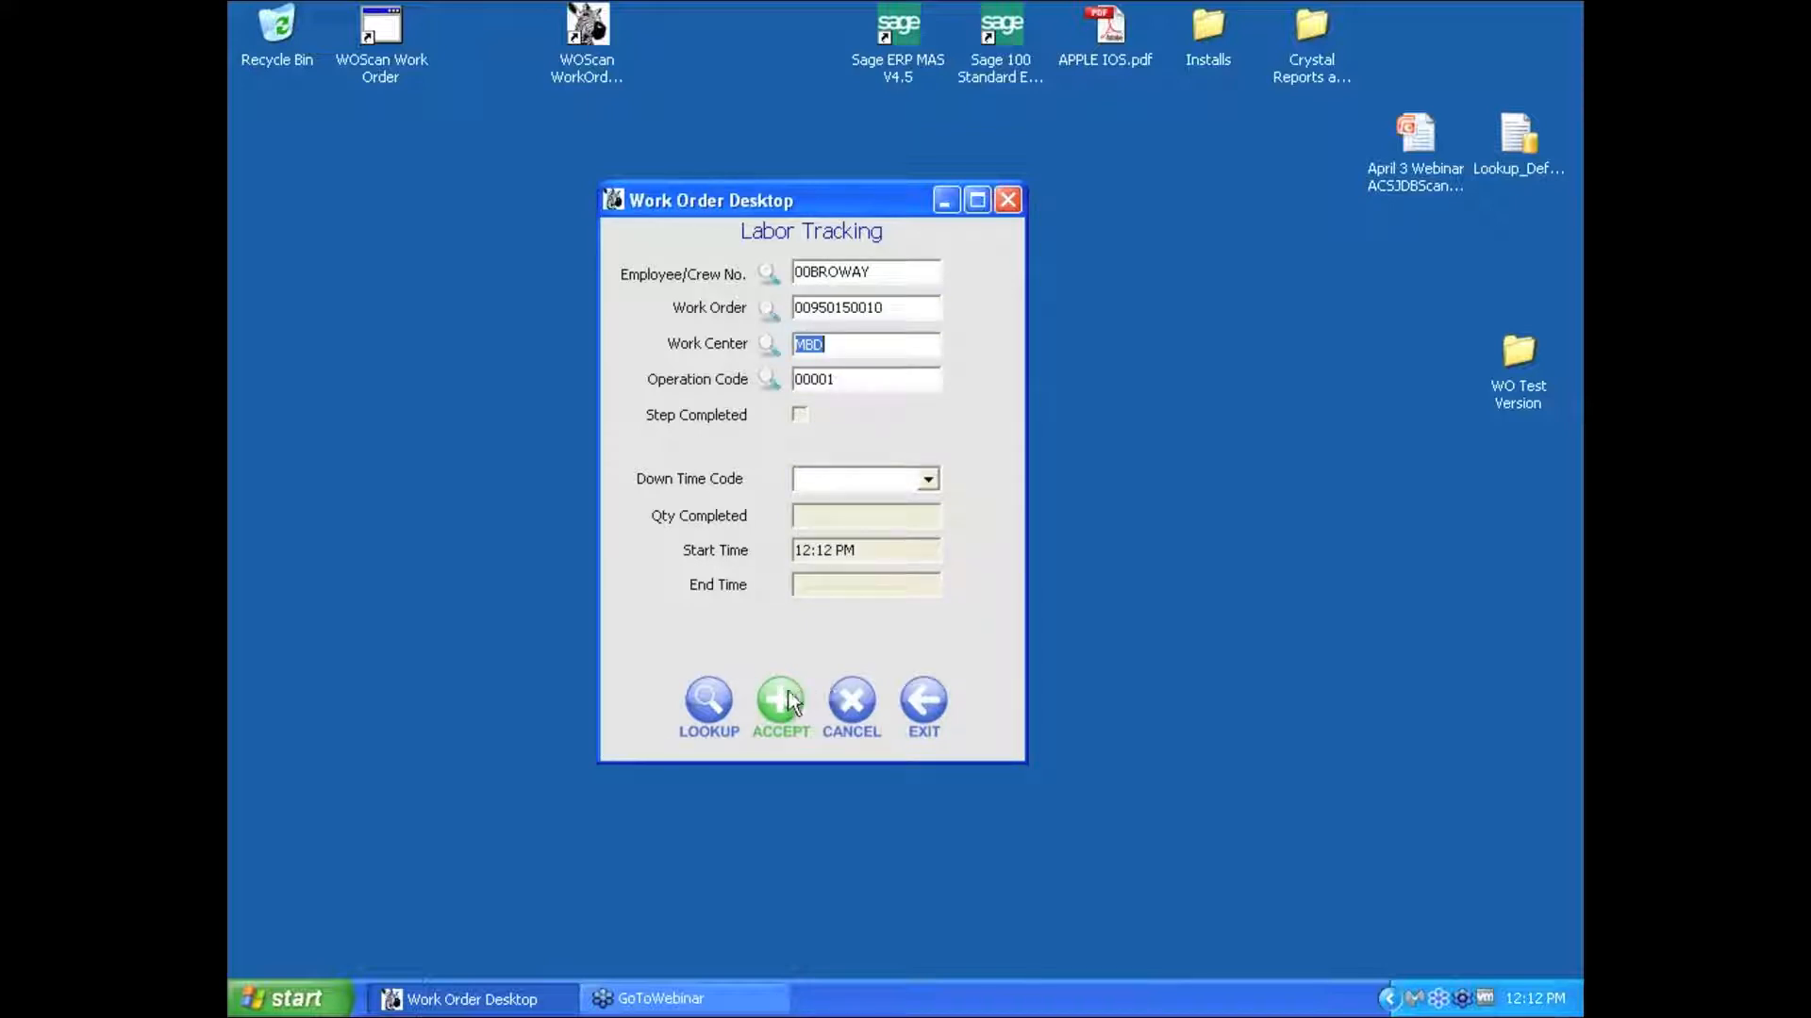
{"action": "left_click", "coordinate": [788, 693]}
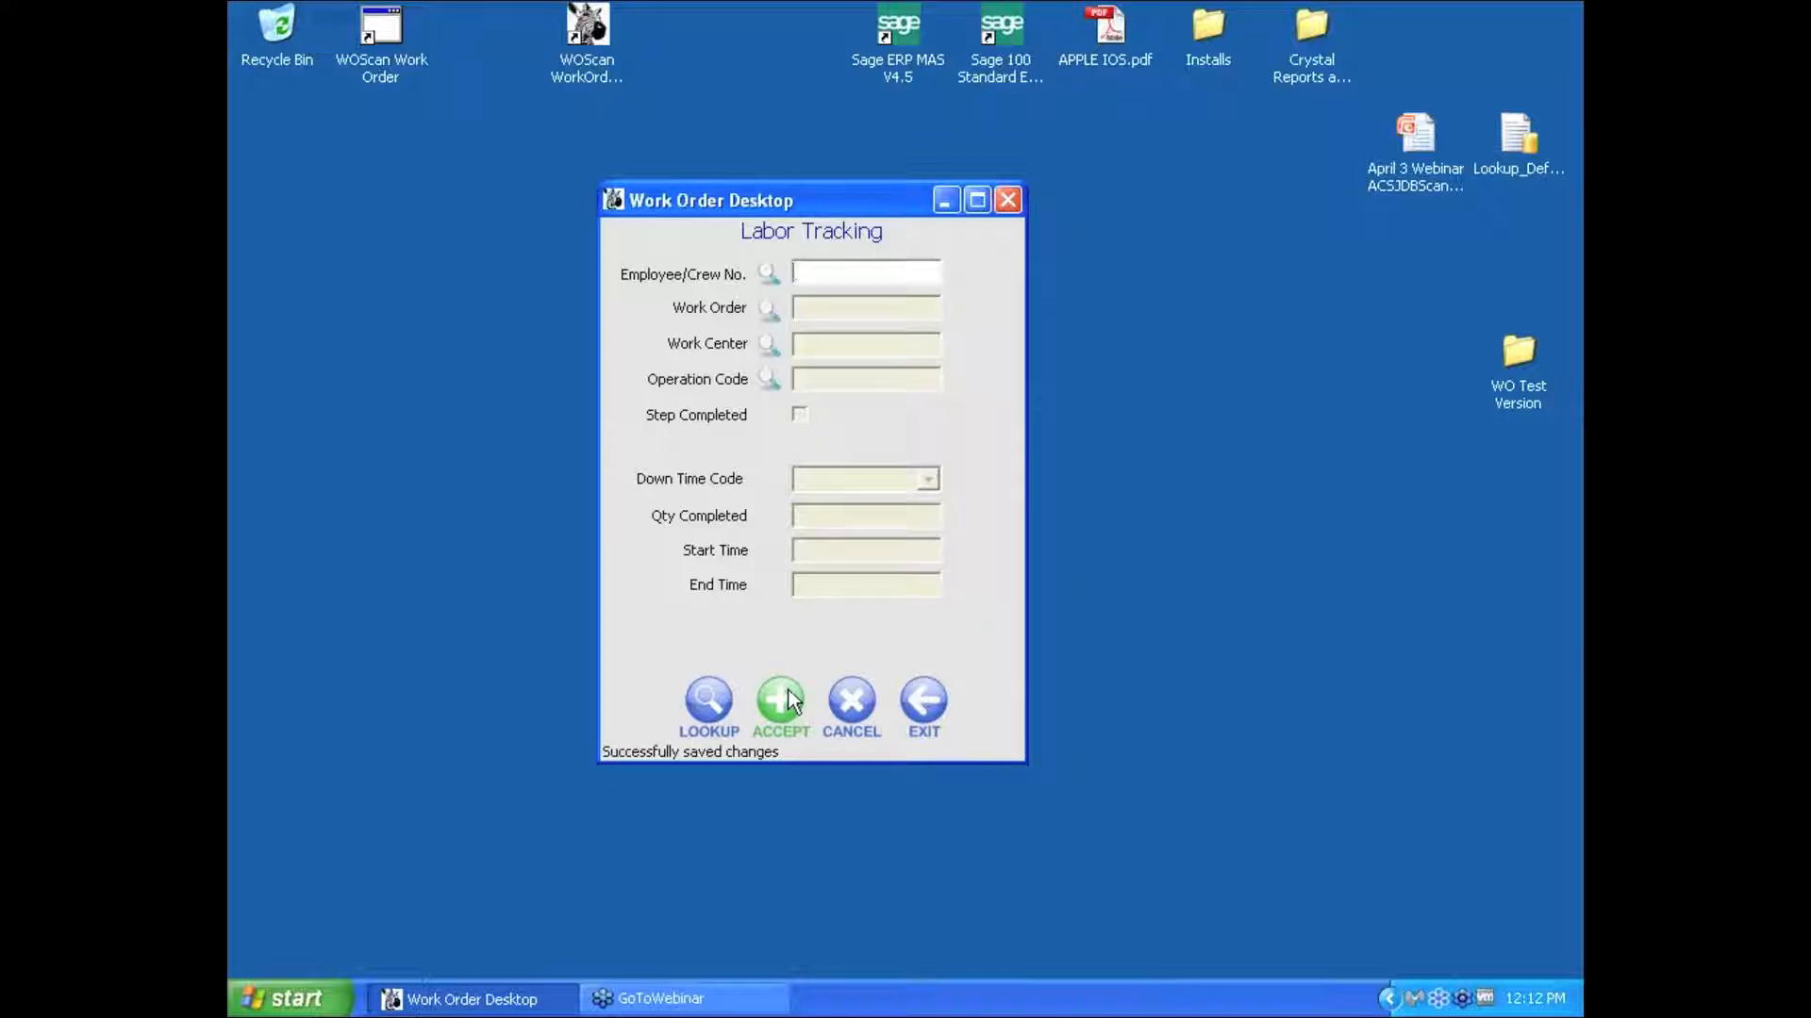
Look up the tracked labor time and enlarge and reposition the lookup window to show all its columns
{"action": "left_click", "coordinate": [709, 699]}
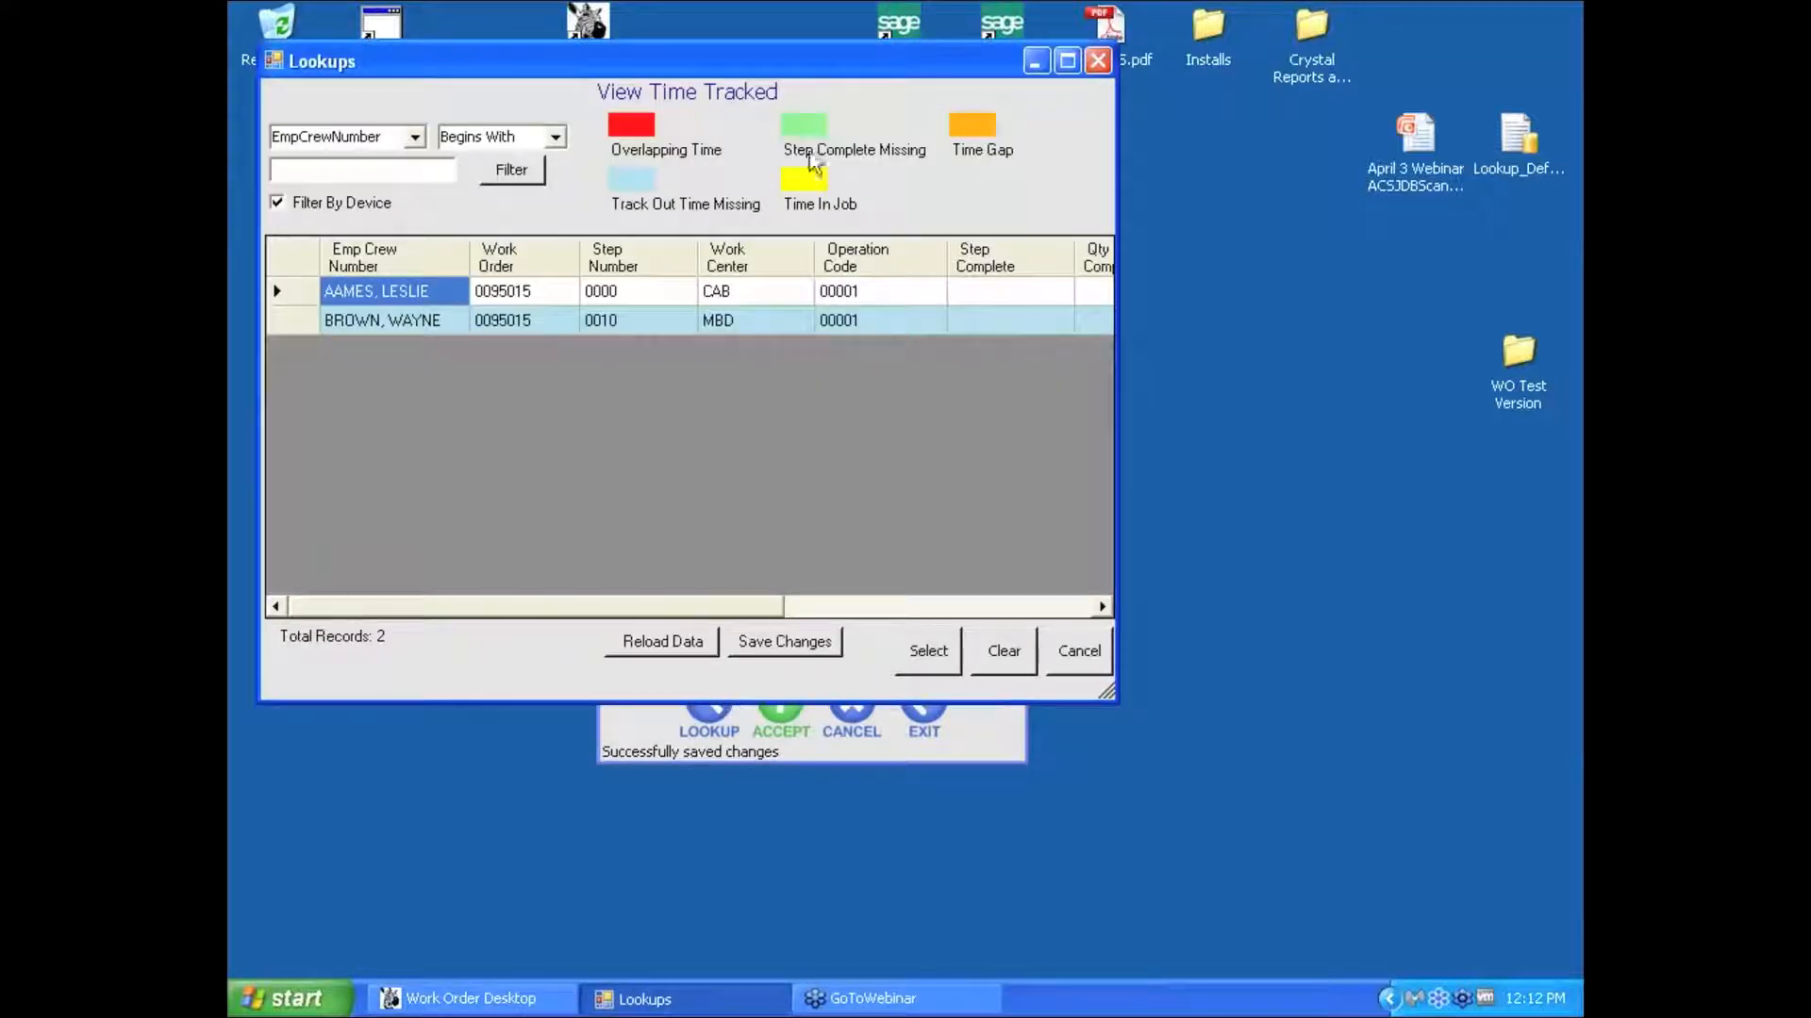
{"action": "left_click_drag", "start_coordinate": [839, 60], "coordinate": [810, 173]}
{"action": "left_click_drag", "start_coordinate": [1090, 541], "coordinate": [1566, 542]}
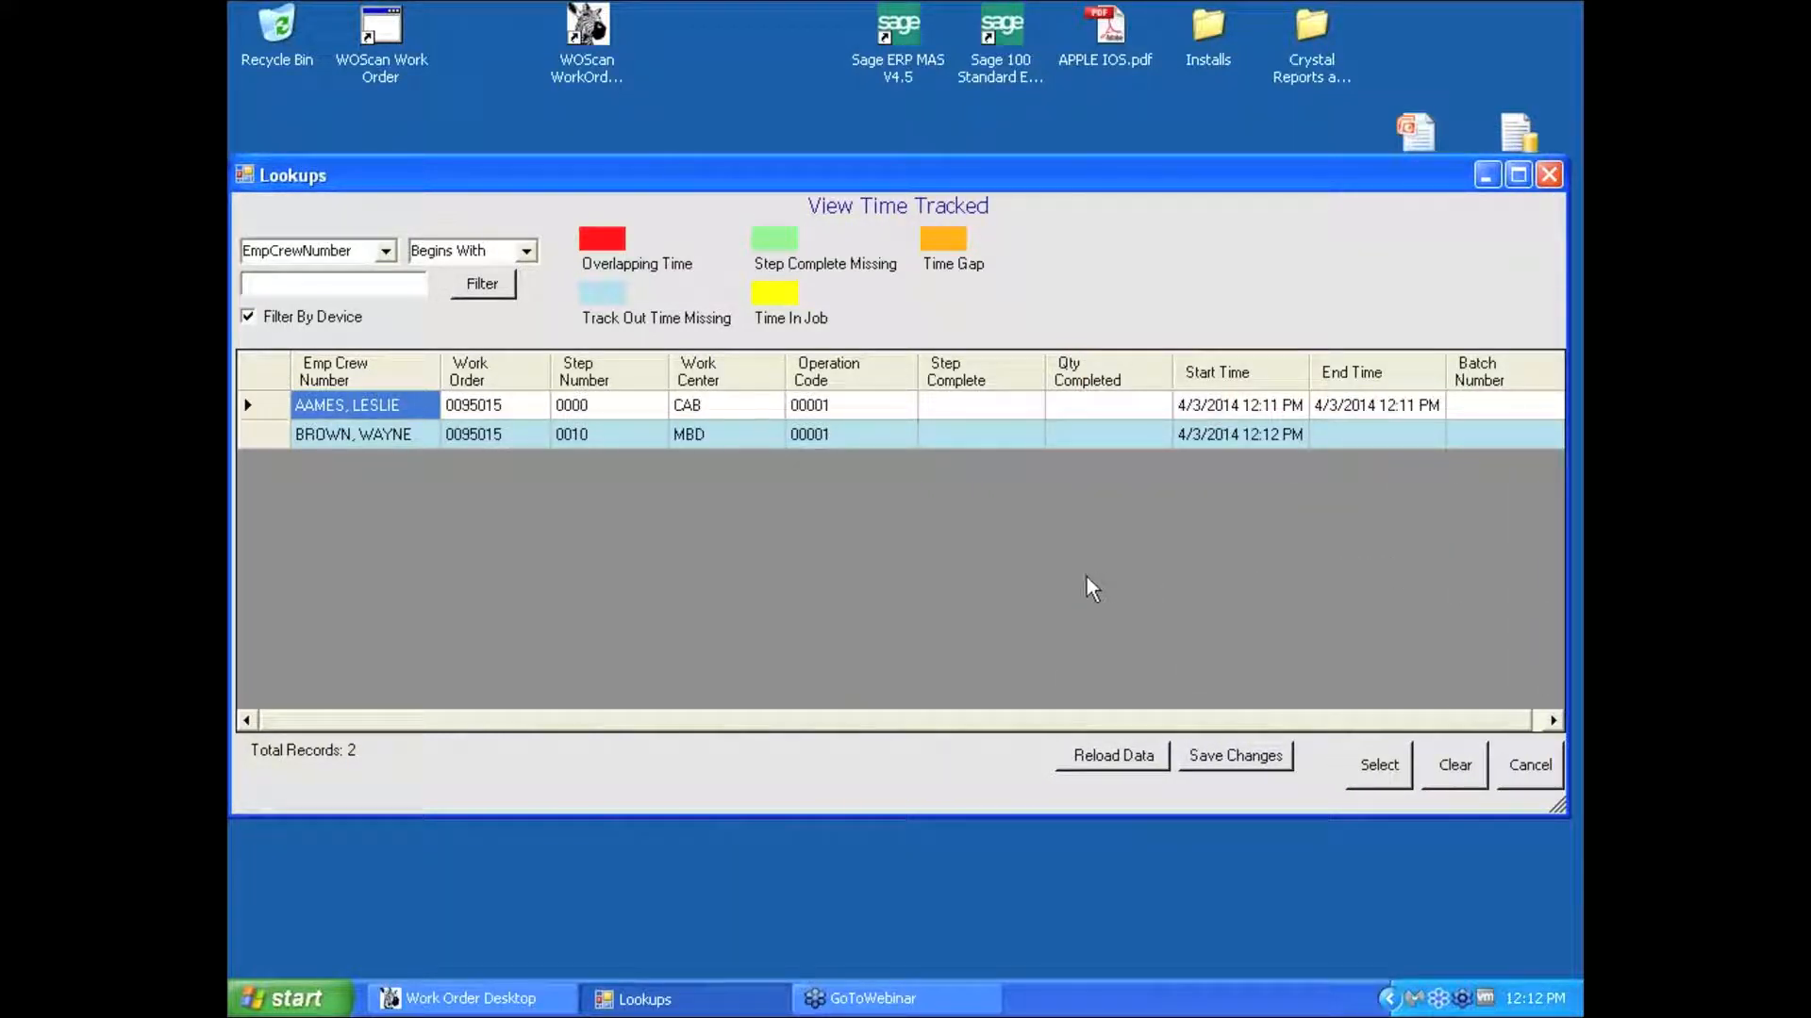
{"action": "left_click_drag", "start_coordinate": [992, 174], "coordinate": [995, 292]}
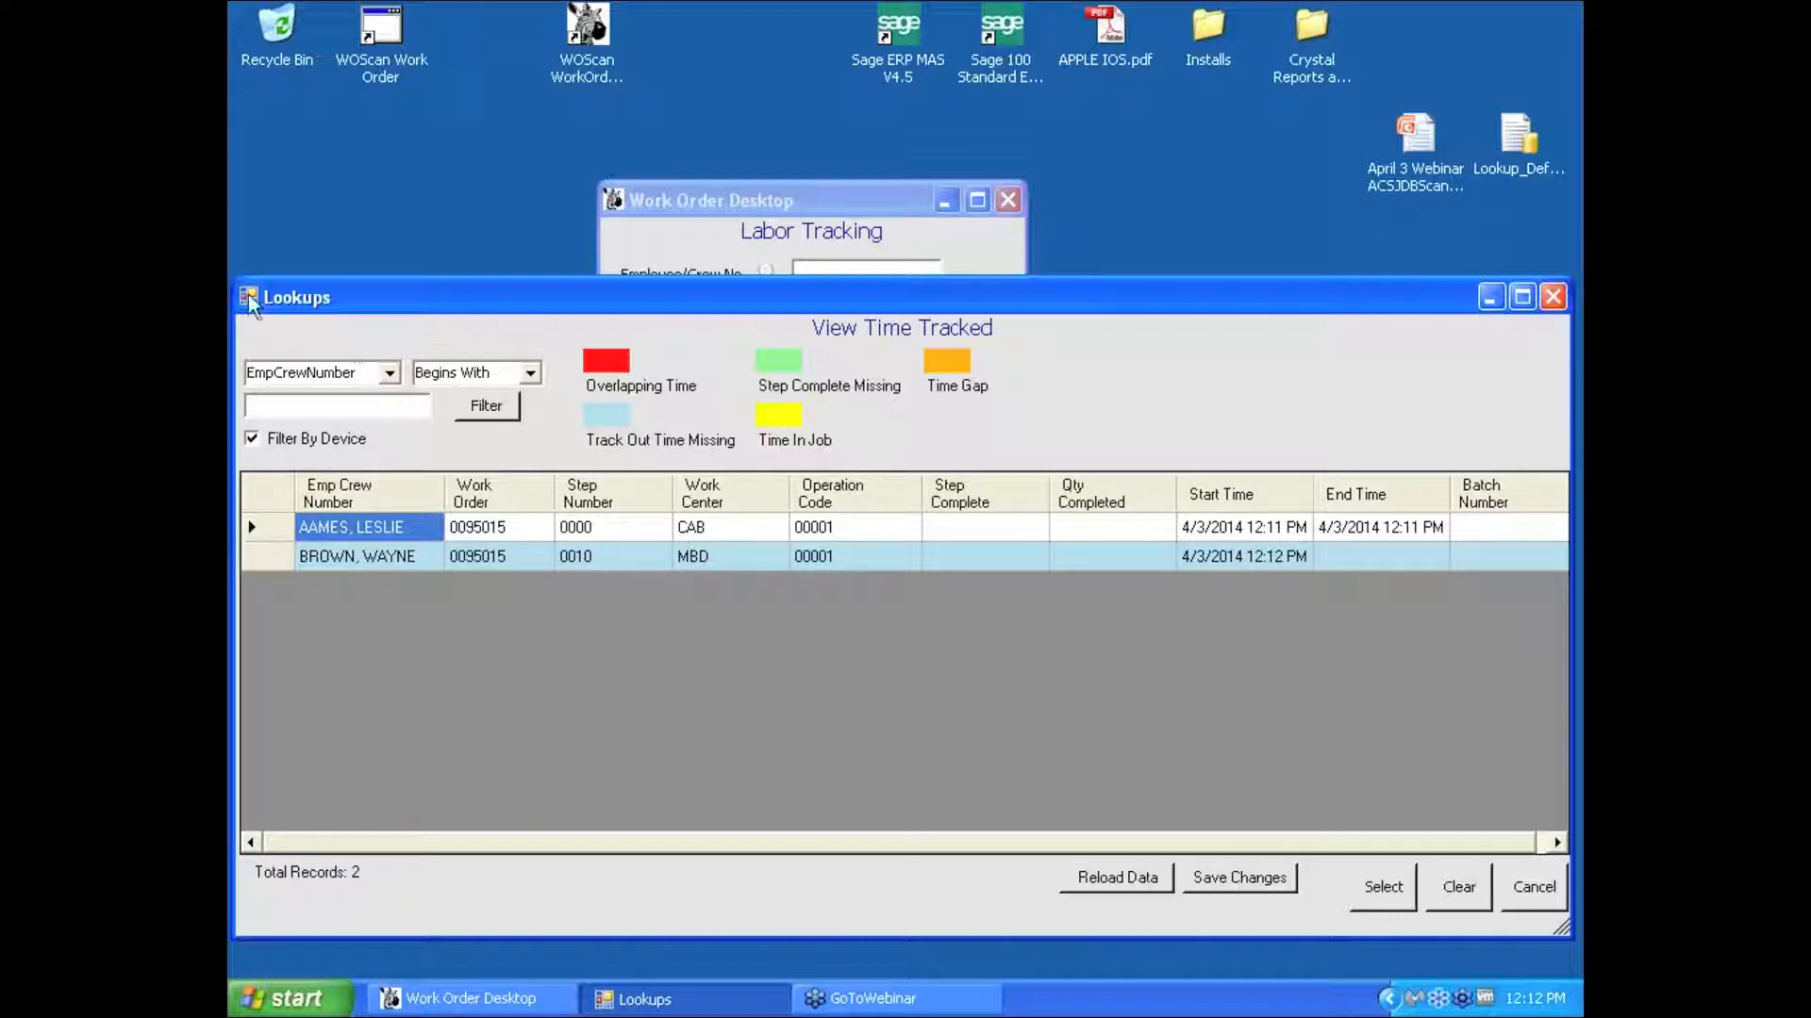
Leave the time lookup and Labor Tracking, and record a Material Completion of quantity 1 to Inventory for step 0000 of the work order
{"action": "left_click", "coordinate": [1532, 888]}
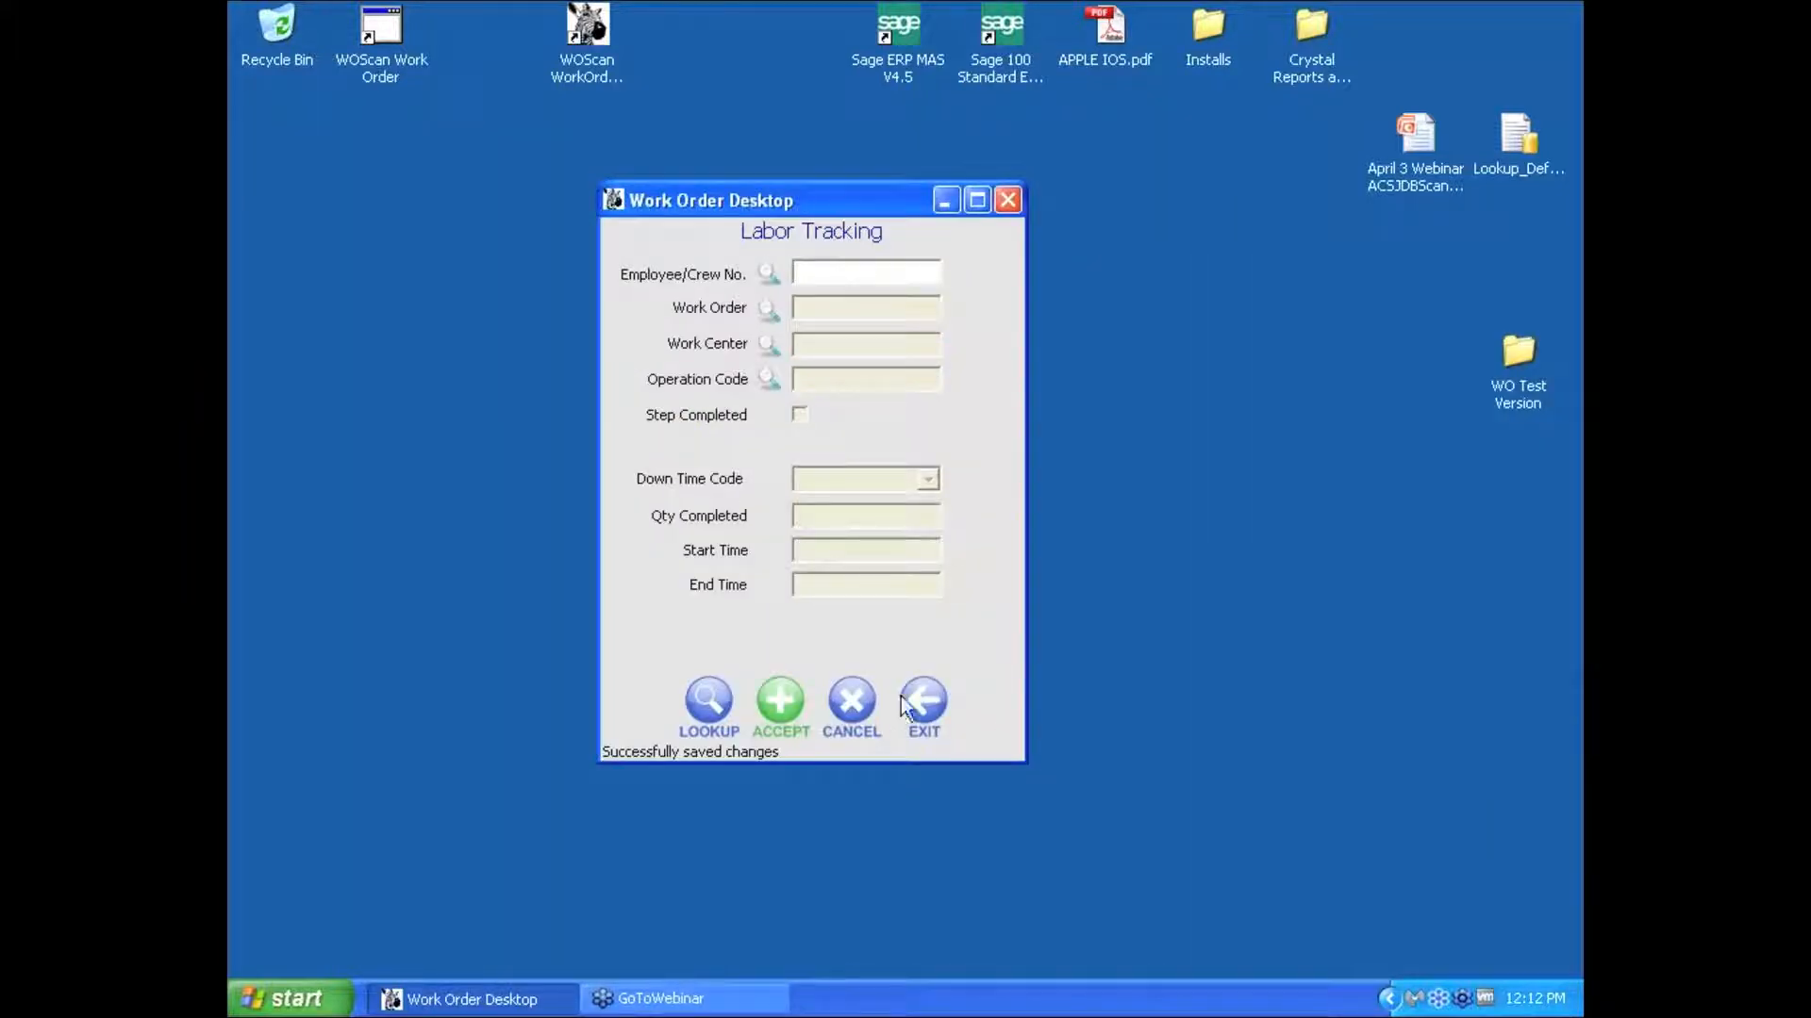
{"action": "left_click", "coordinate": [928, 702]}
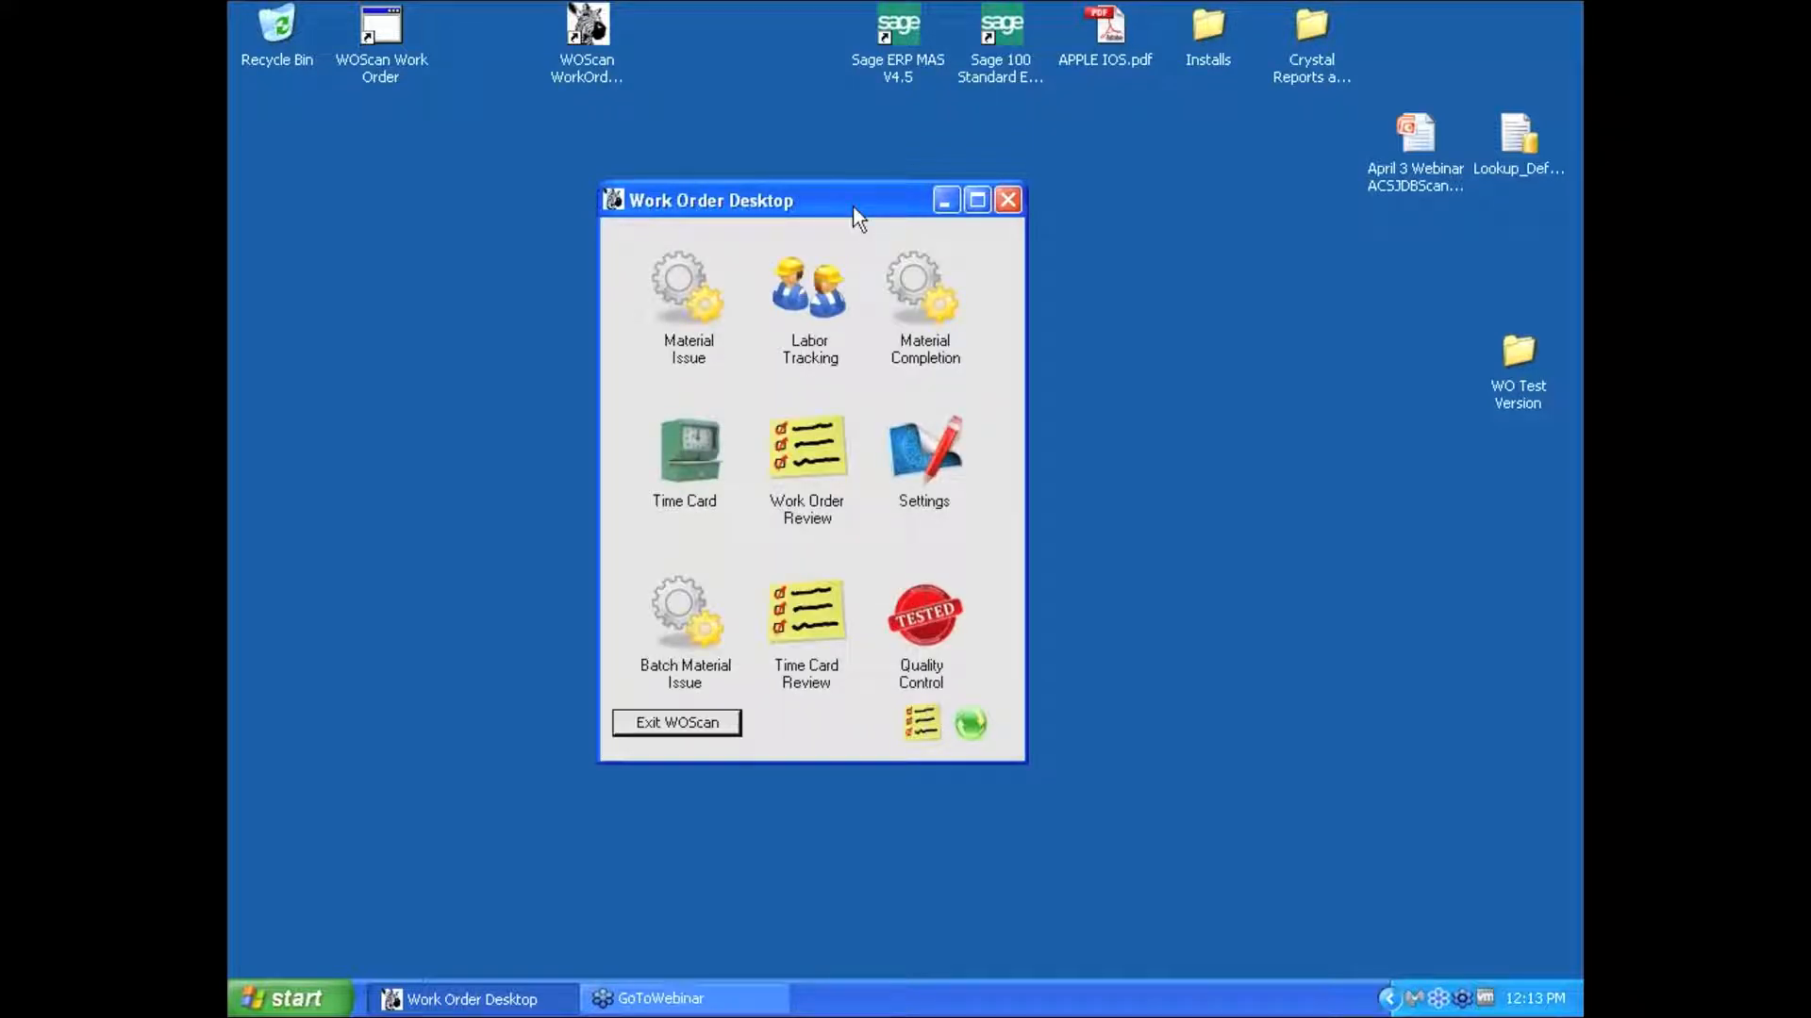
{"action": "left_click", "coordinate": [921, 300]}
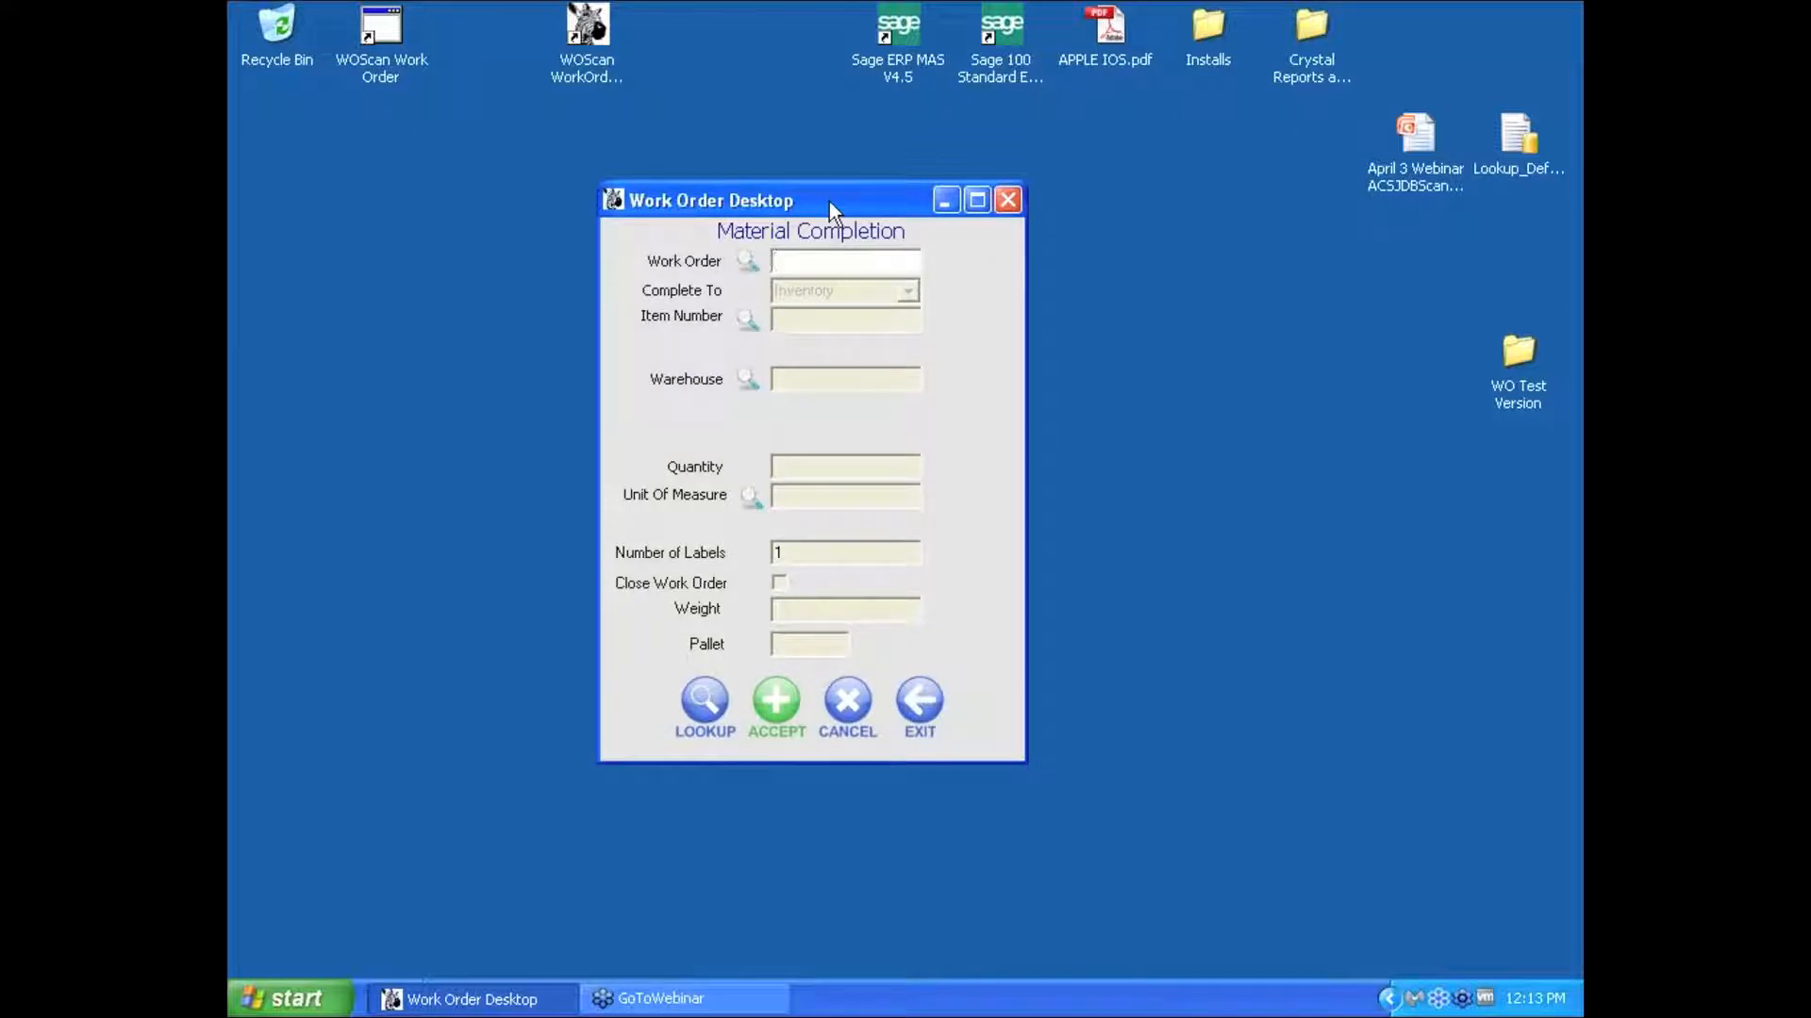
{"action": "type", "text": "0095015-0000"}
{"action": "key", "text": "Return"}
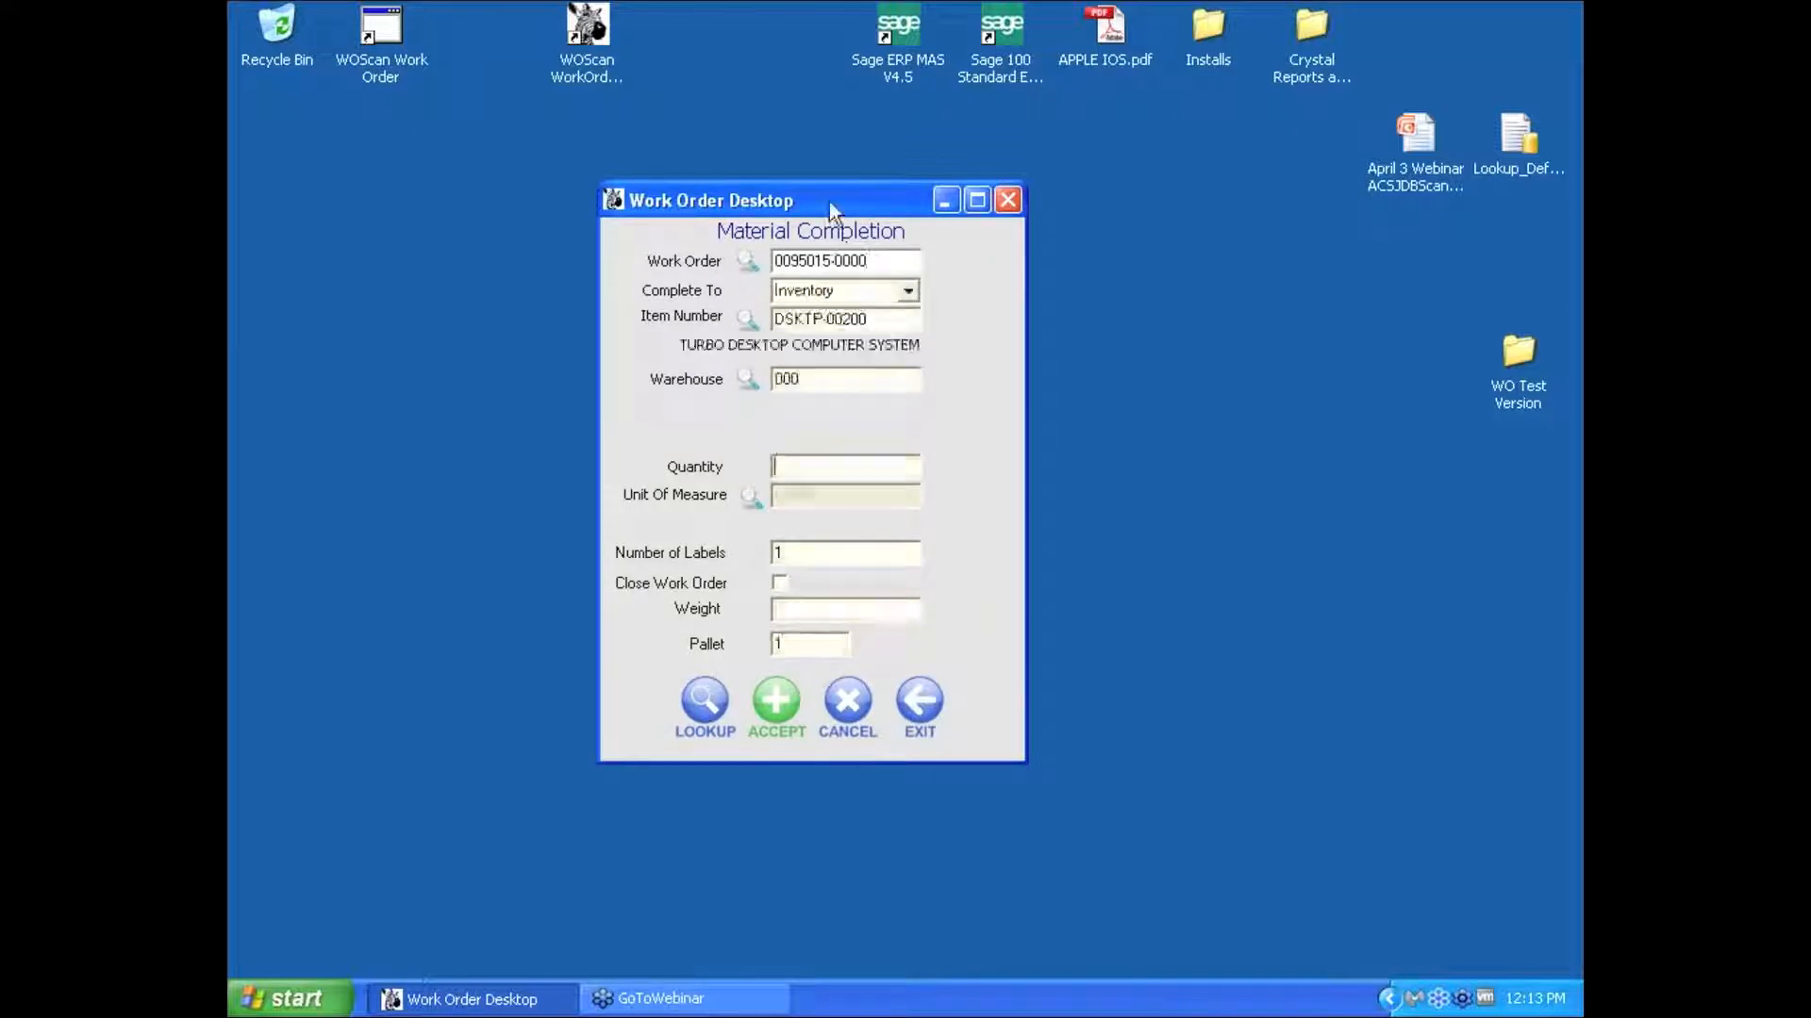
{"action": "type", "text": "1"}
{"action": "left_click", "coordinate": [768, 714]}
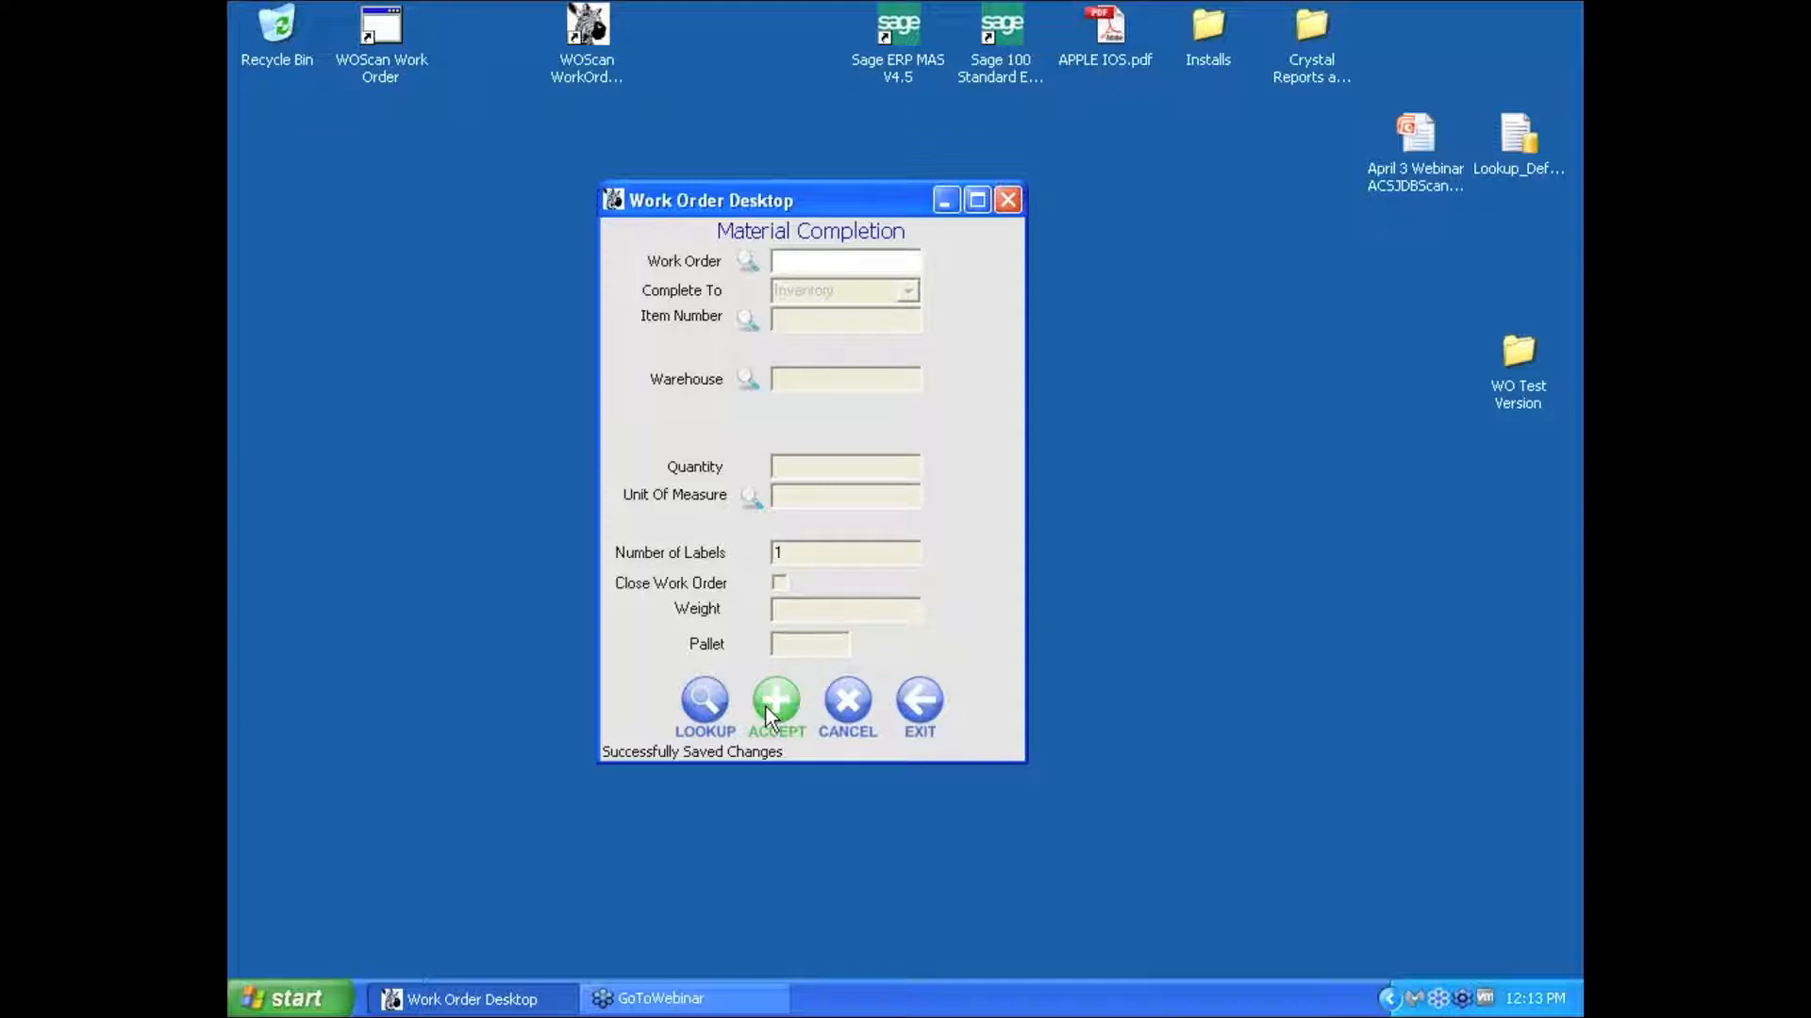
Record a second Material Completion for the same work order step, completing quantity 10 to Inventory
{"action": "type", "text": "0095015-0000"}
{"action": "key", "text": "Return"}
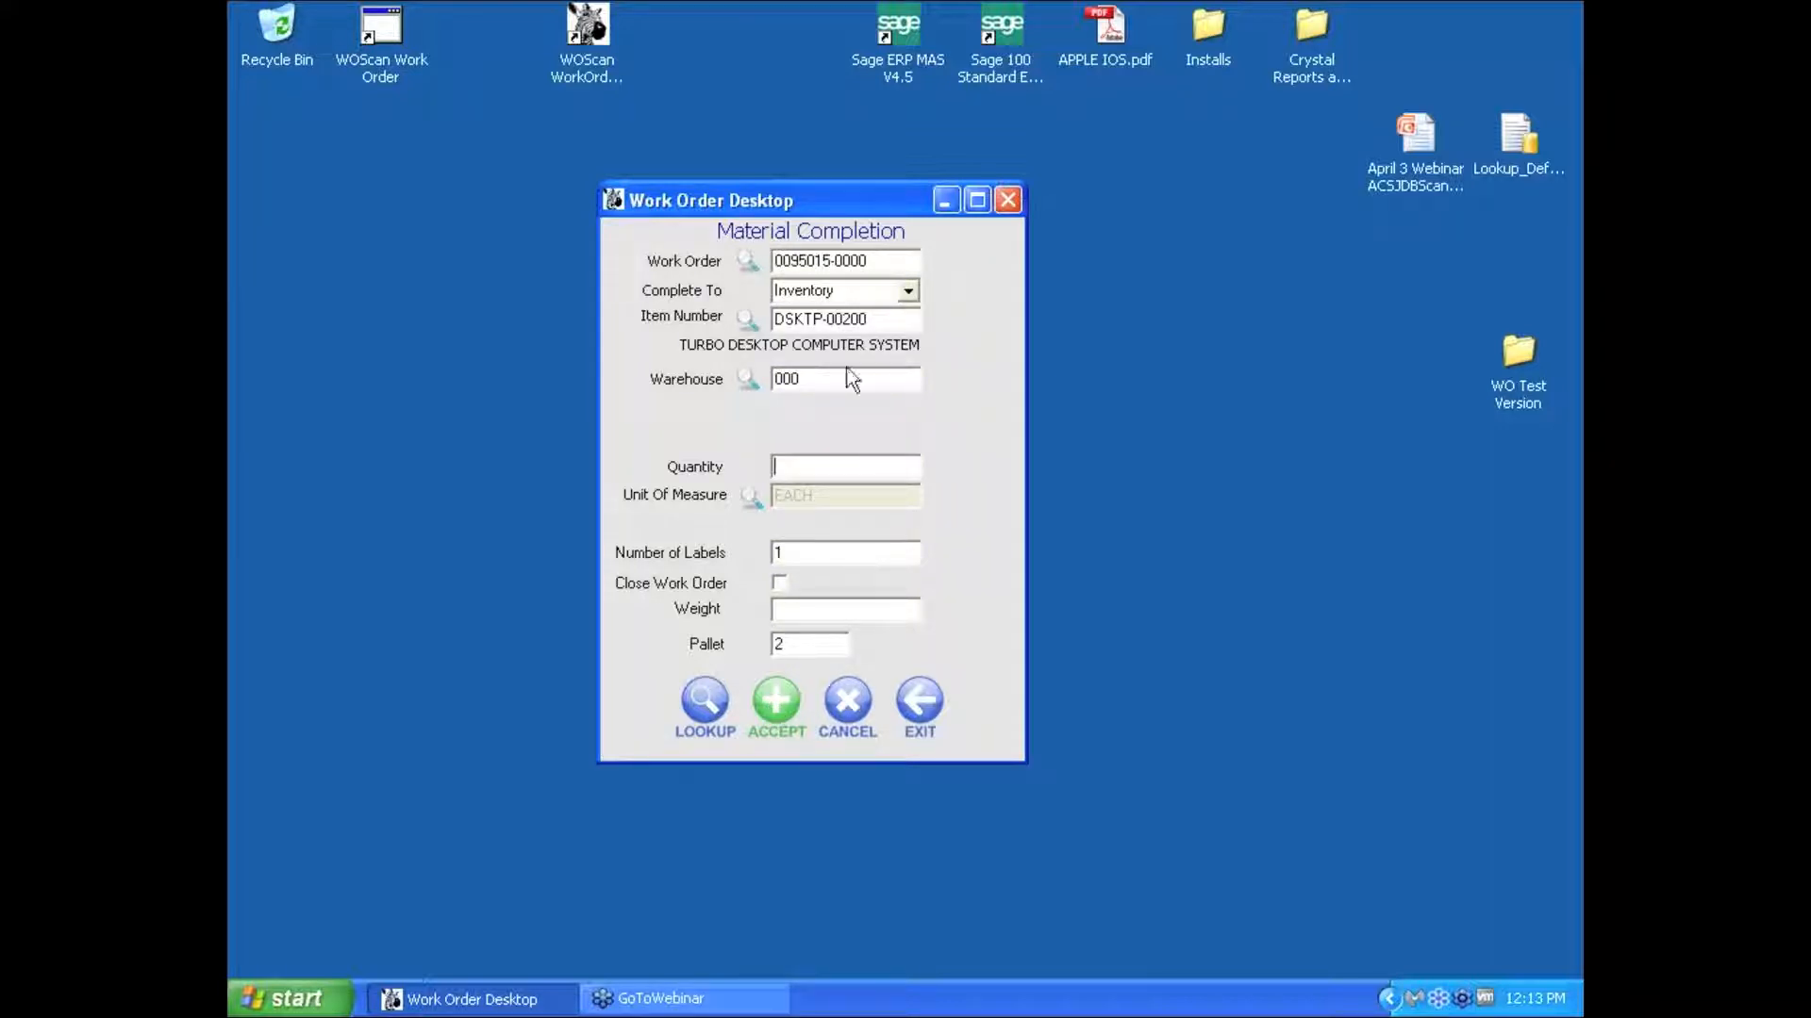
{"action": "left_click", "coordinate": [909, 292]}
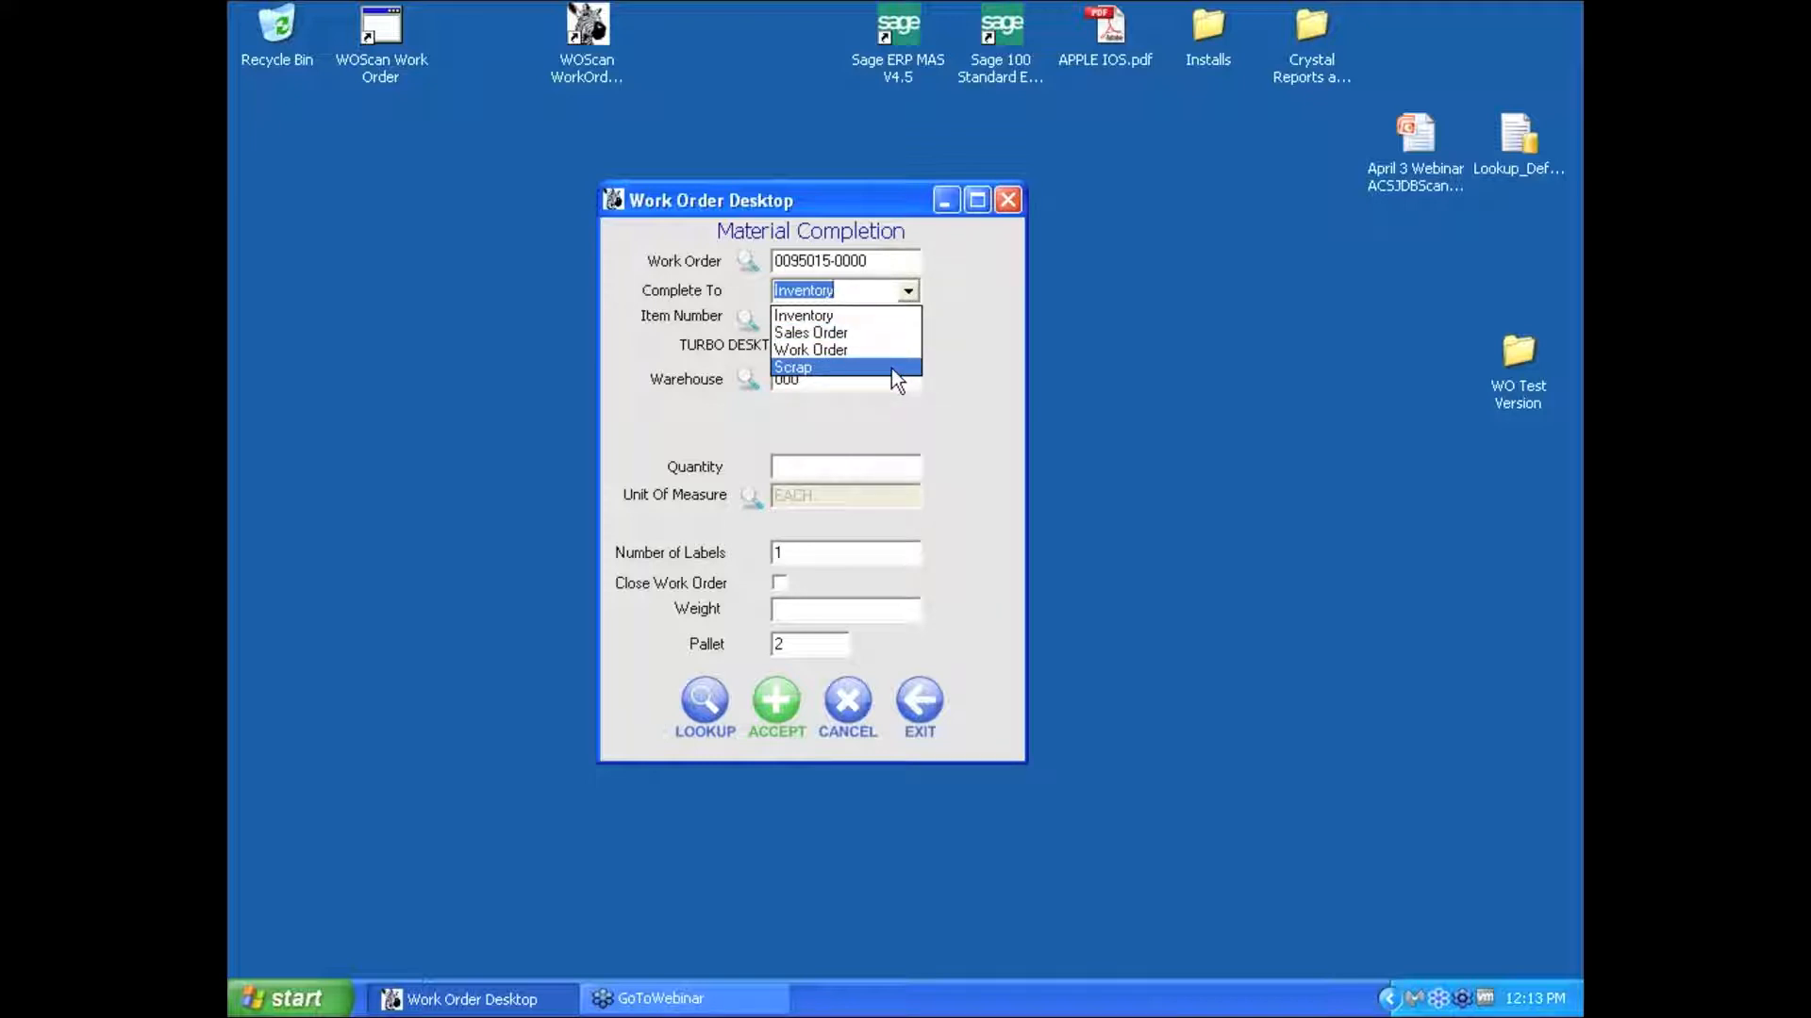
{"action": "left_click", "coordinate": [914, 289]}
{"action": "left_click", "coordinate": [865, 462]}
{"action": "type", "text": "10"}
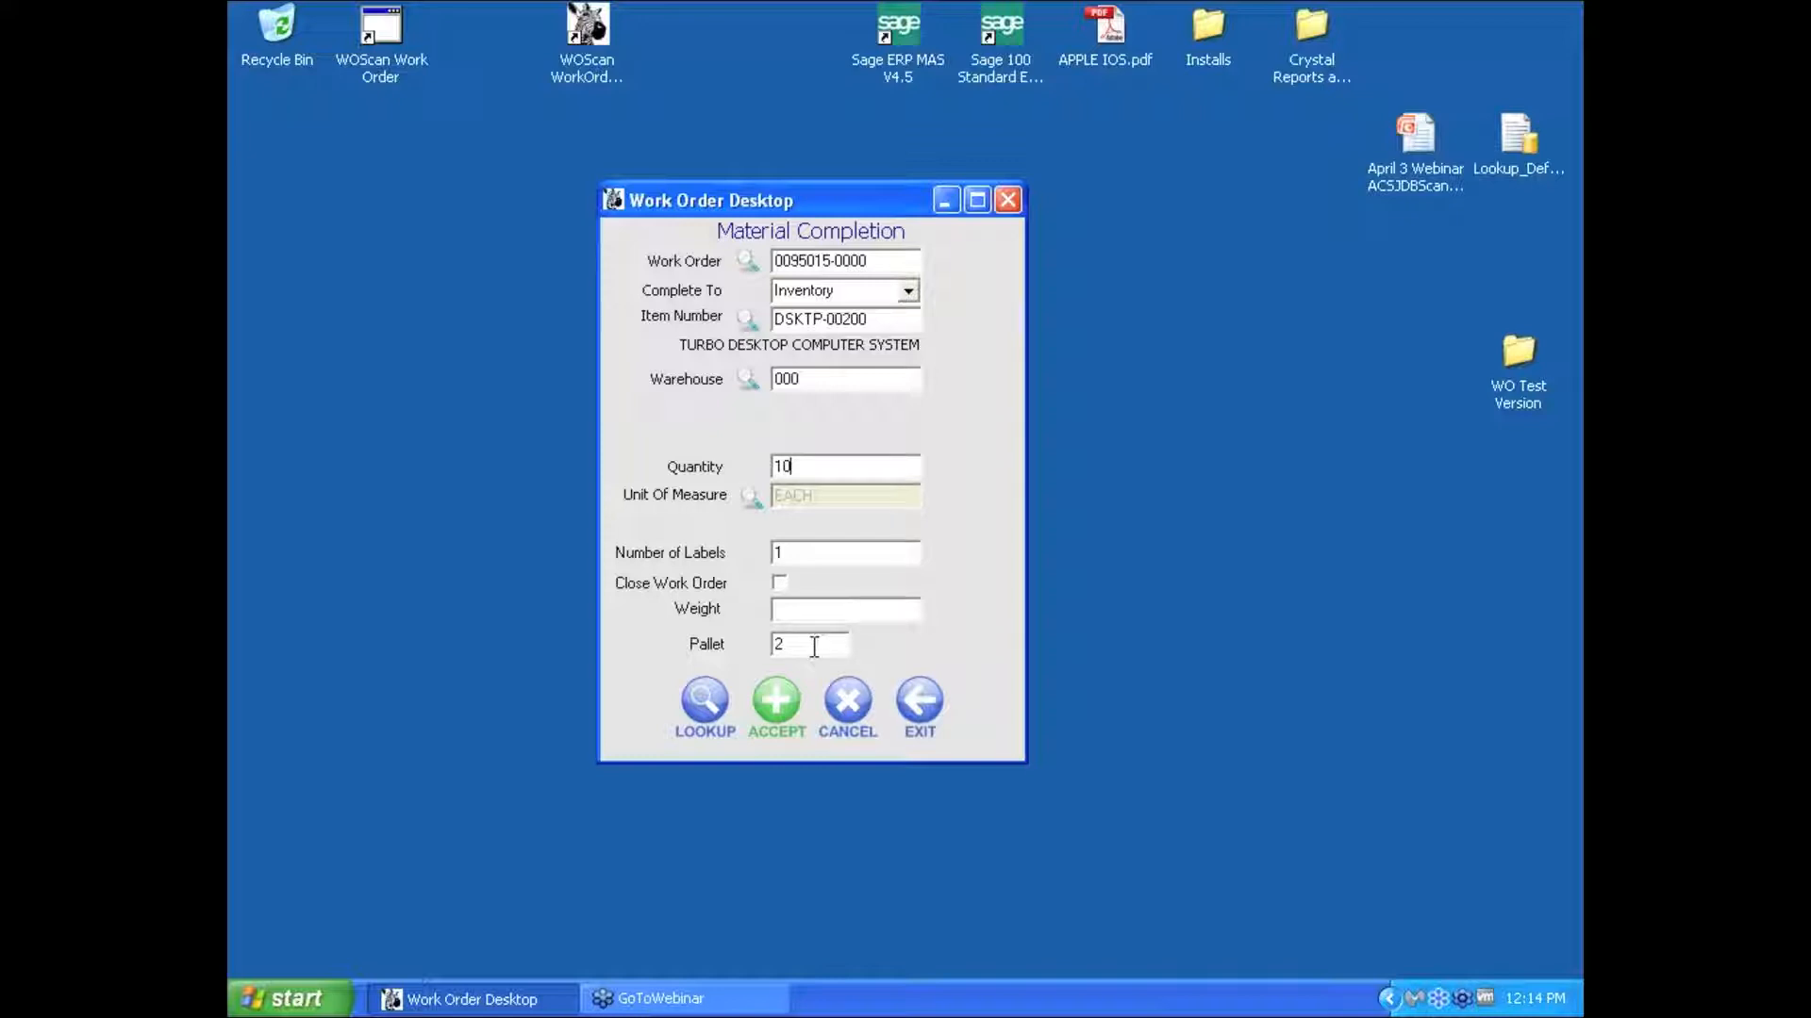
{"action": "left_click", "coordinate": [777, 709]}
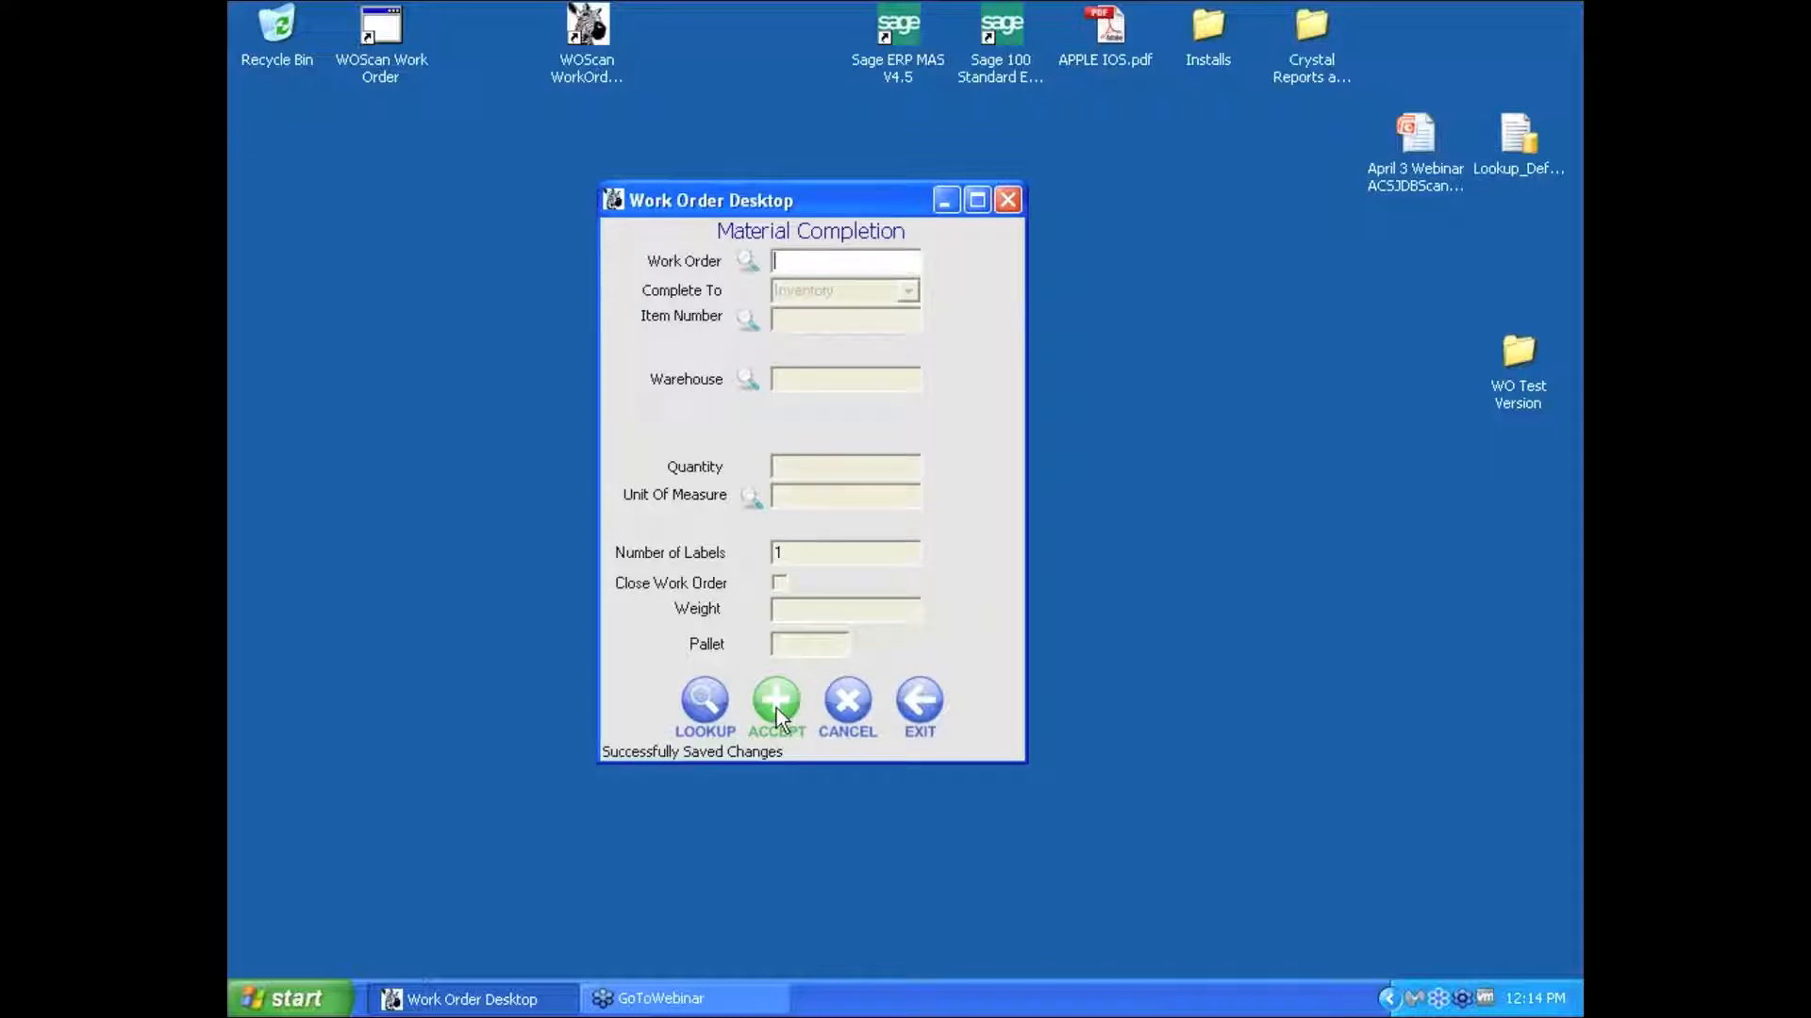
Complete quantity 2 of the same work order to Scrap with reason Fail QC, accept it and leave Material Completion
{"action": "type", "text": "0095015-0000"}
{"action": "key", "text": "Return"}
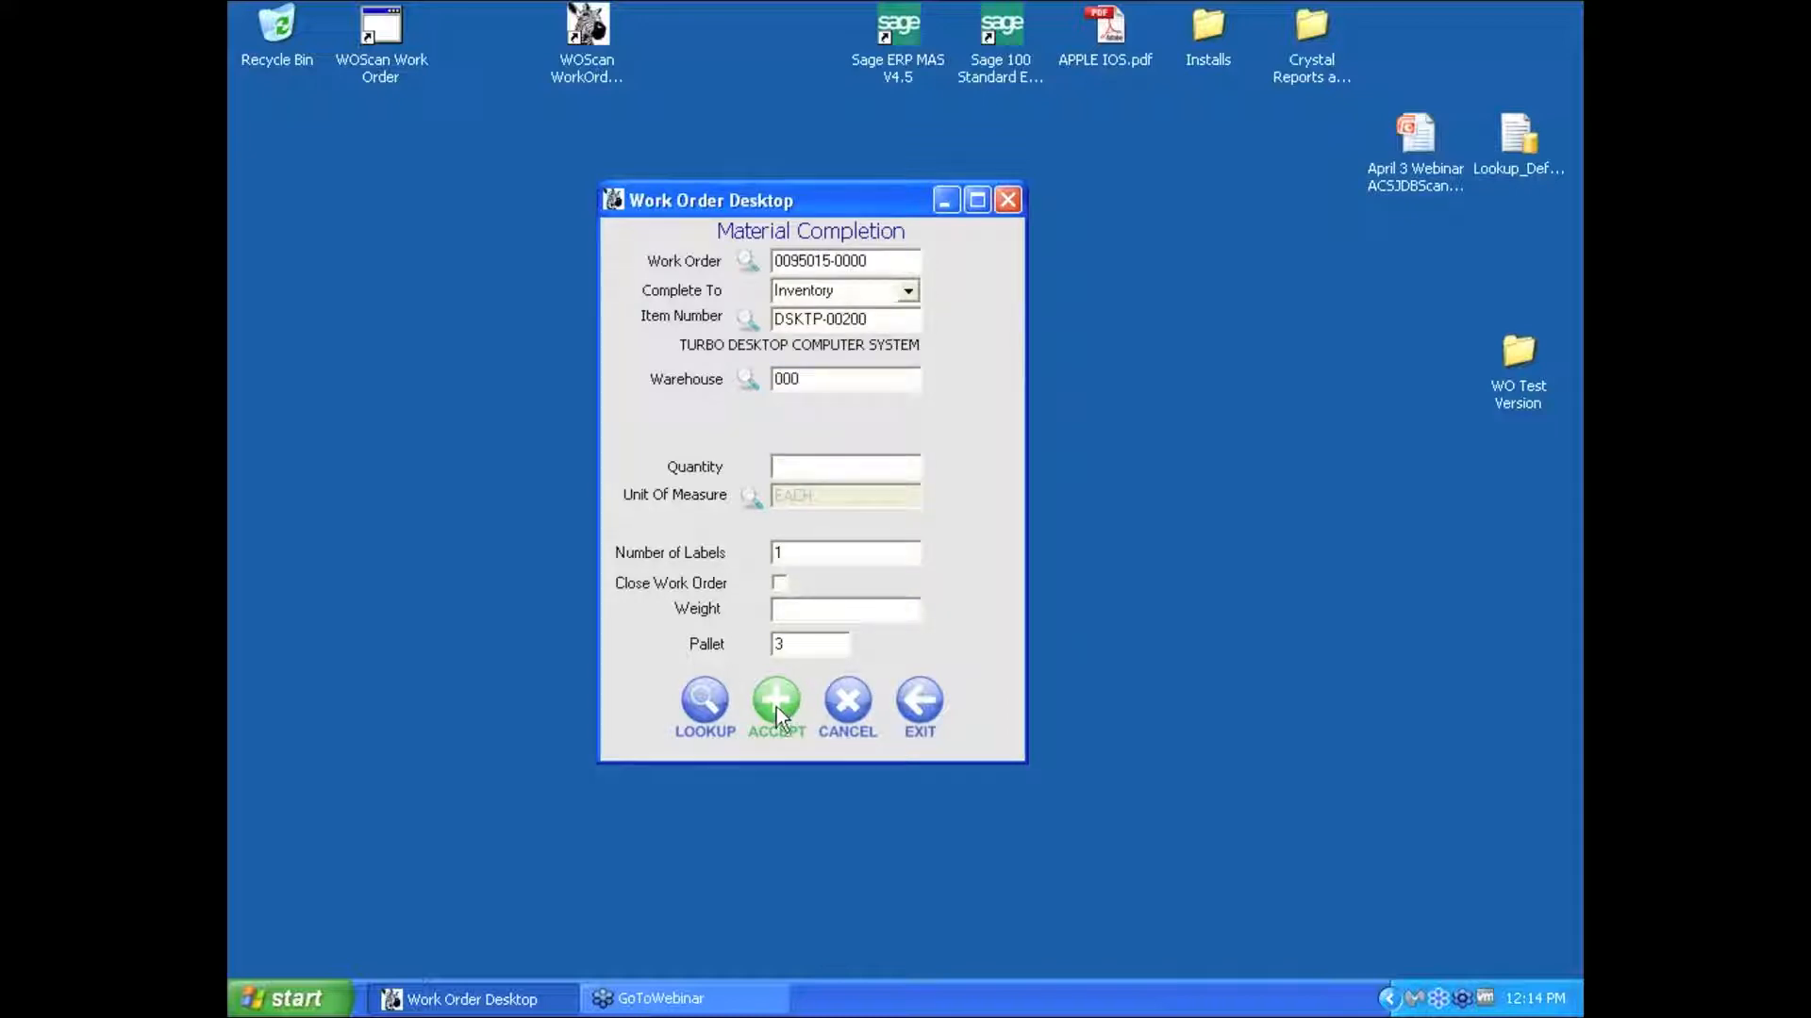
{"action": "left_click", "coordinate": [907, 291]}
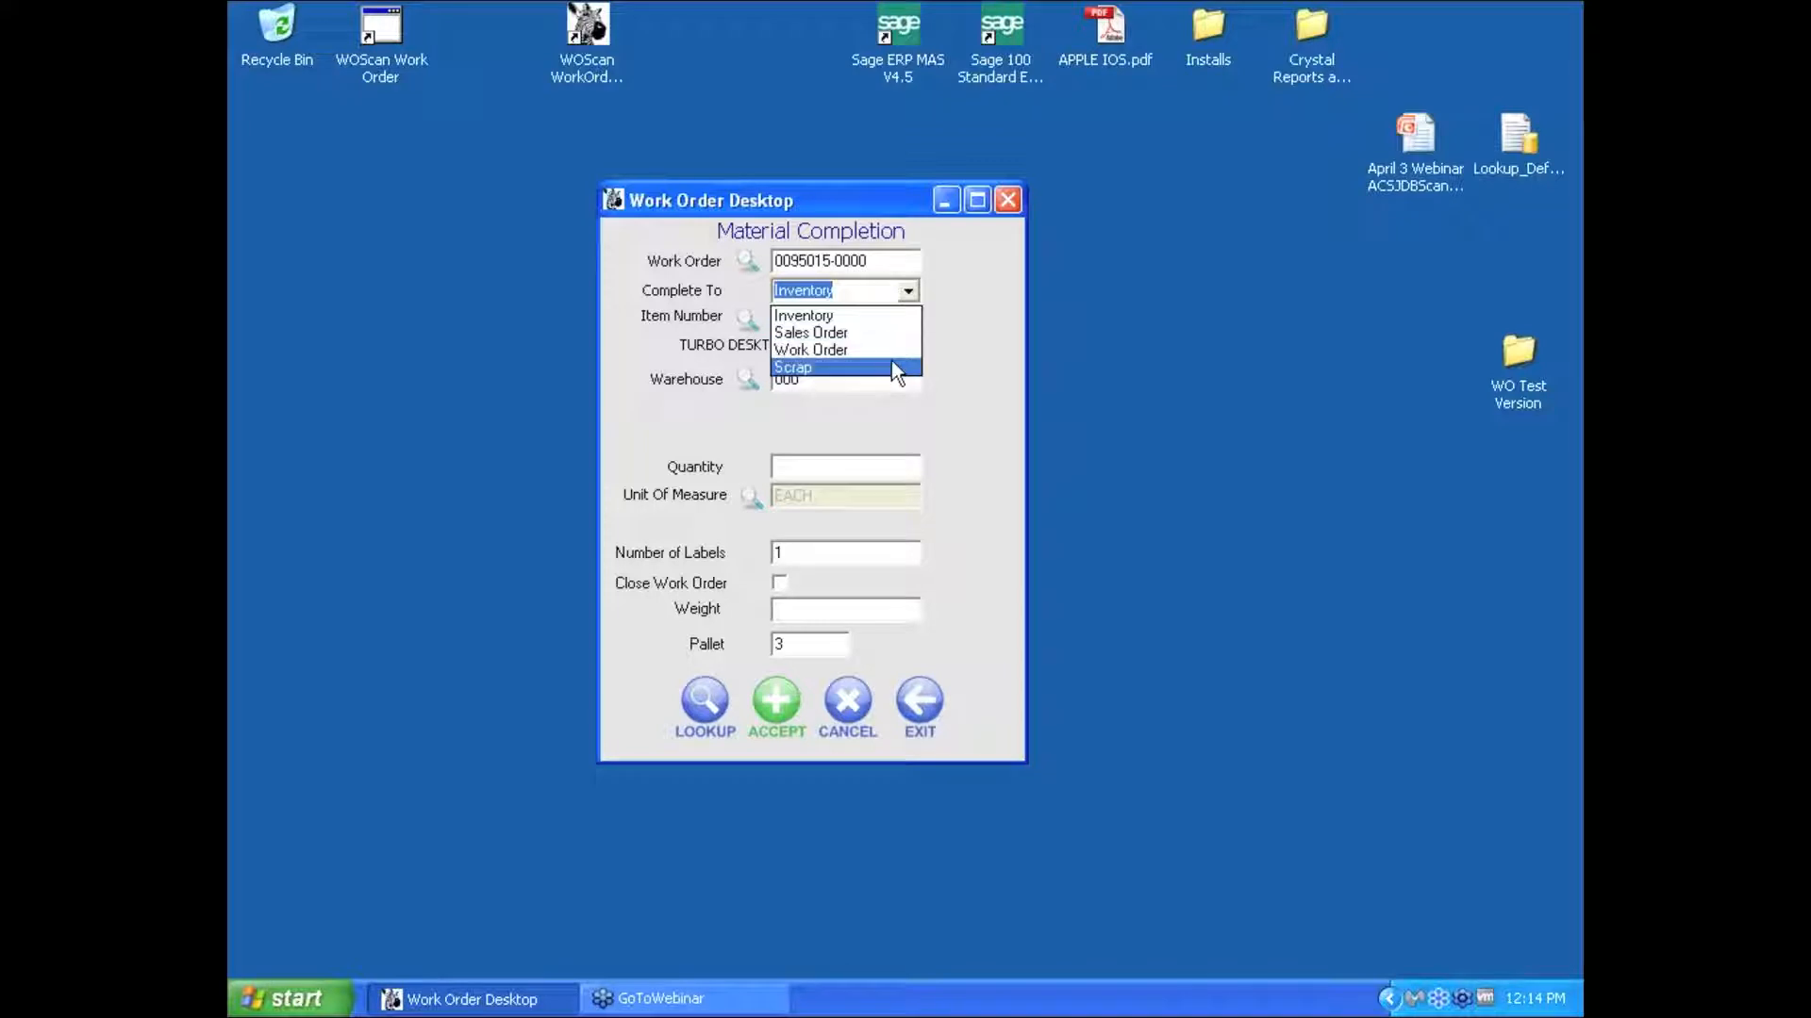
{"action": "left_click", "coordinate": [892, 366]}
{"action": "left_click", "coordinate": [910, 440]}
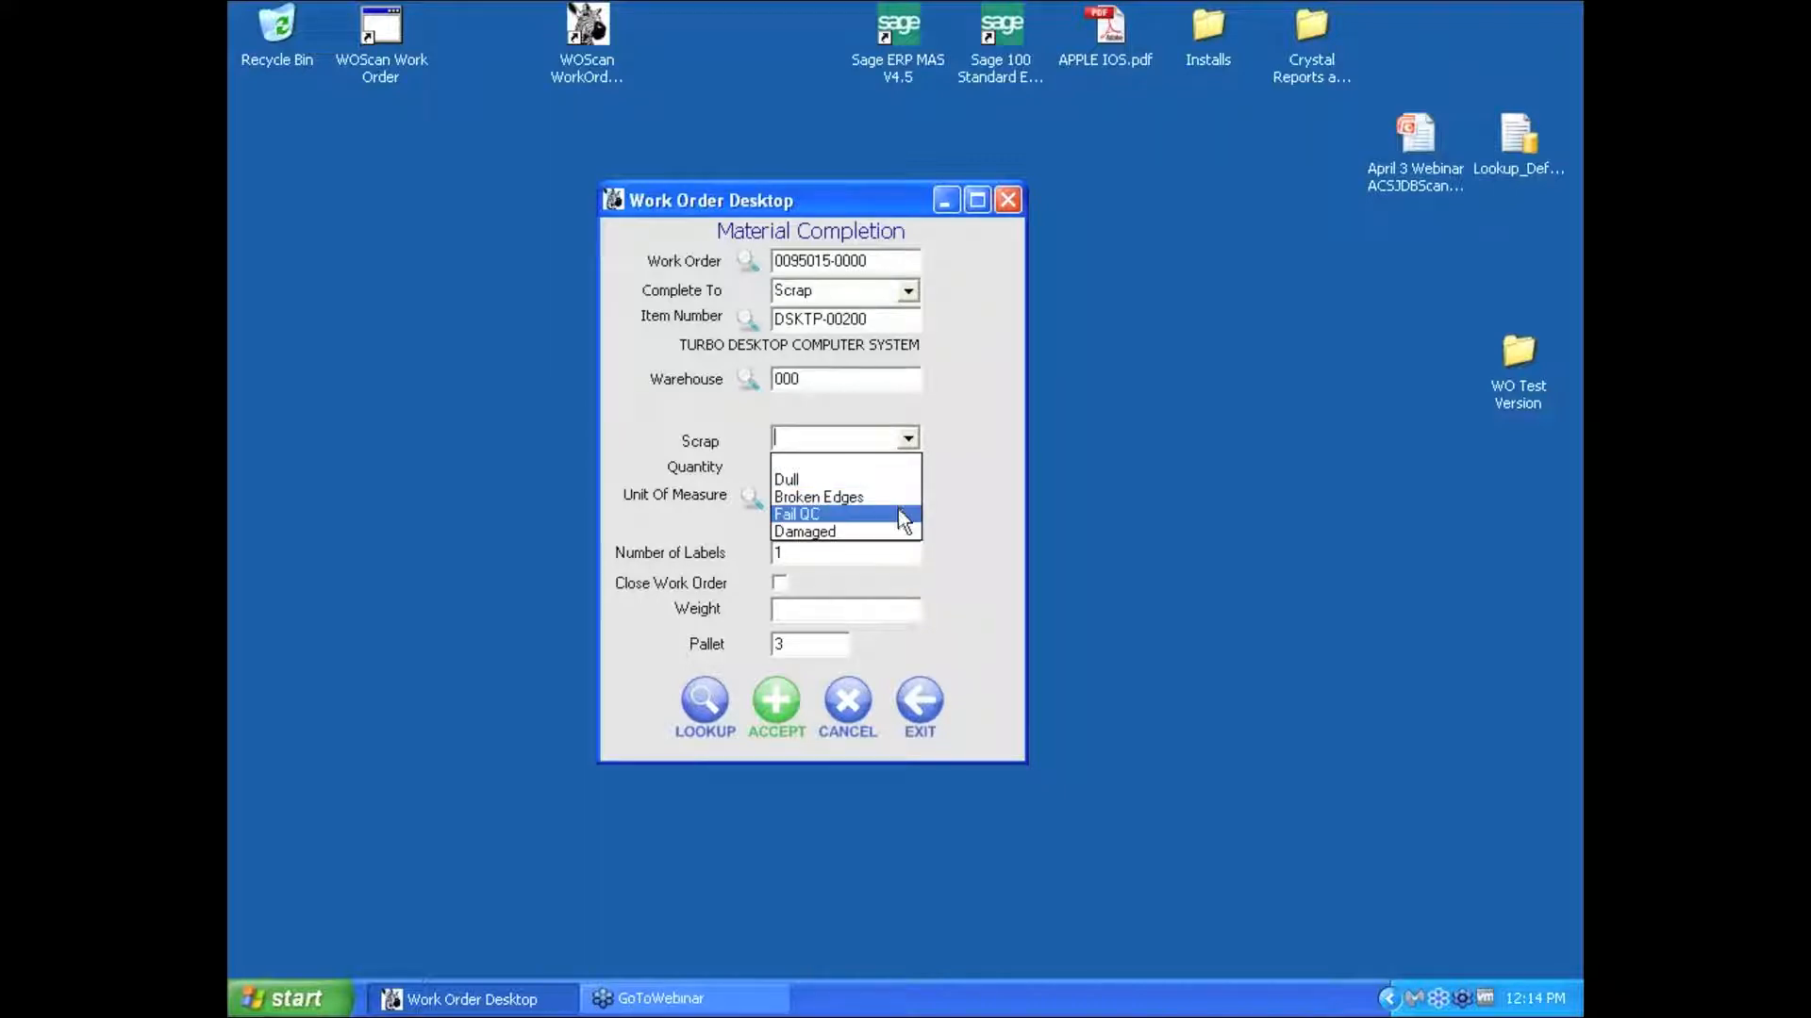
{"action": "left_click", "coordinate": [898, 511]}
{"action": "left_click", "coordinate": [876, 464]}
{"action": "type", "text": "2"}
{"action": "left_click", "coordinate": [775, 702]}
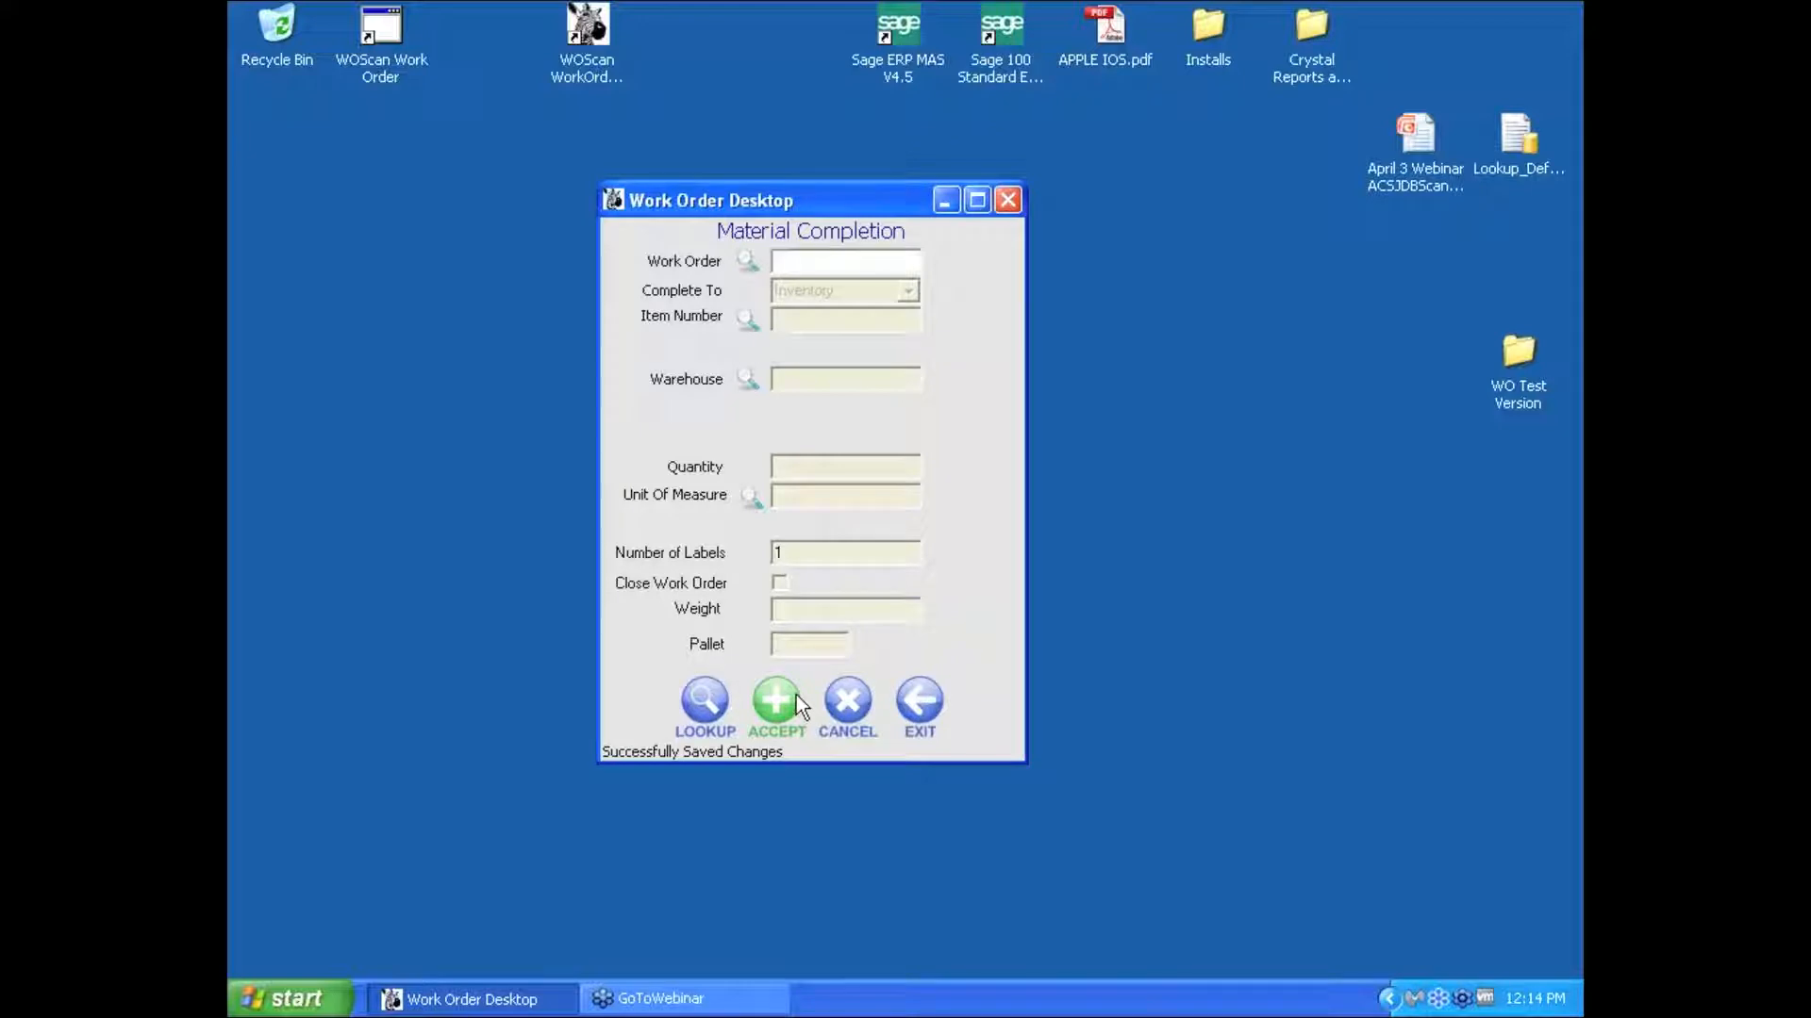
{"action": "left_click", "coordinate": [915, 718]}
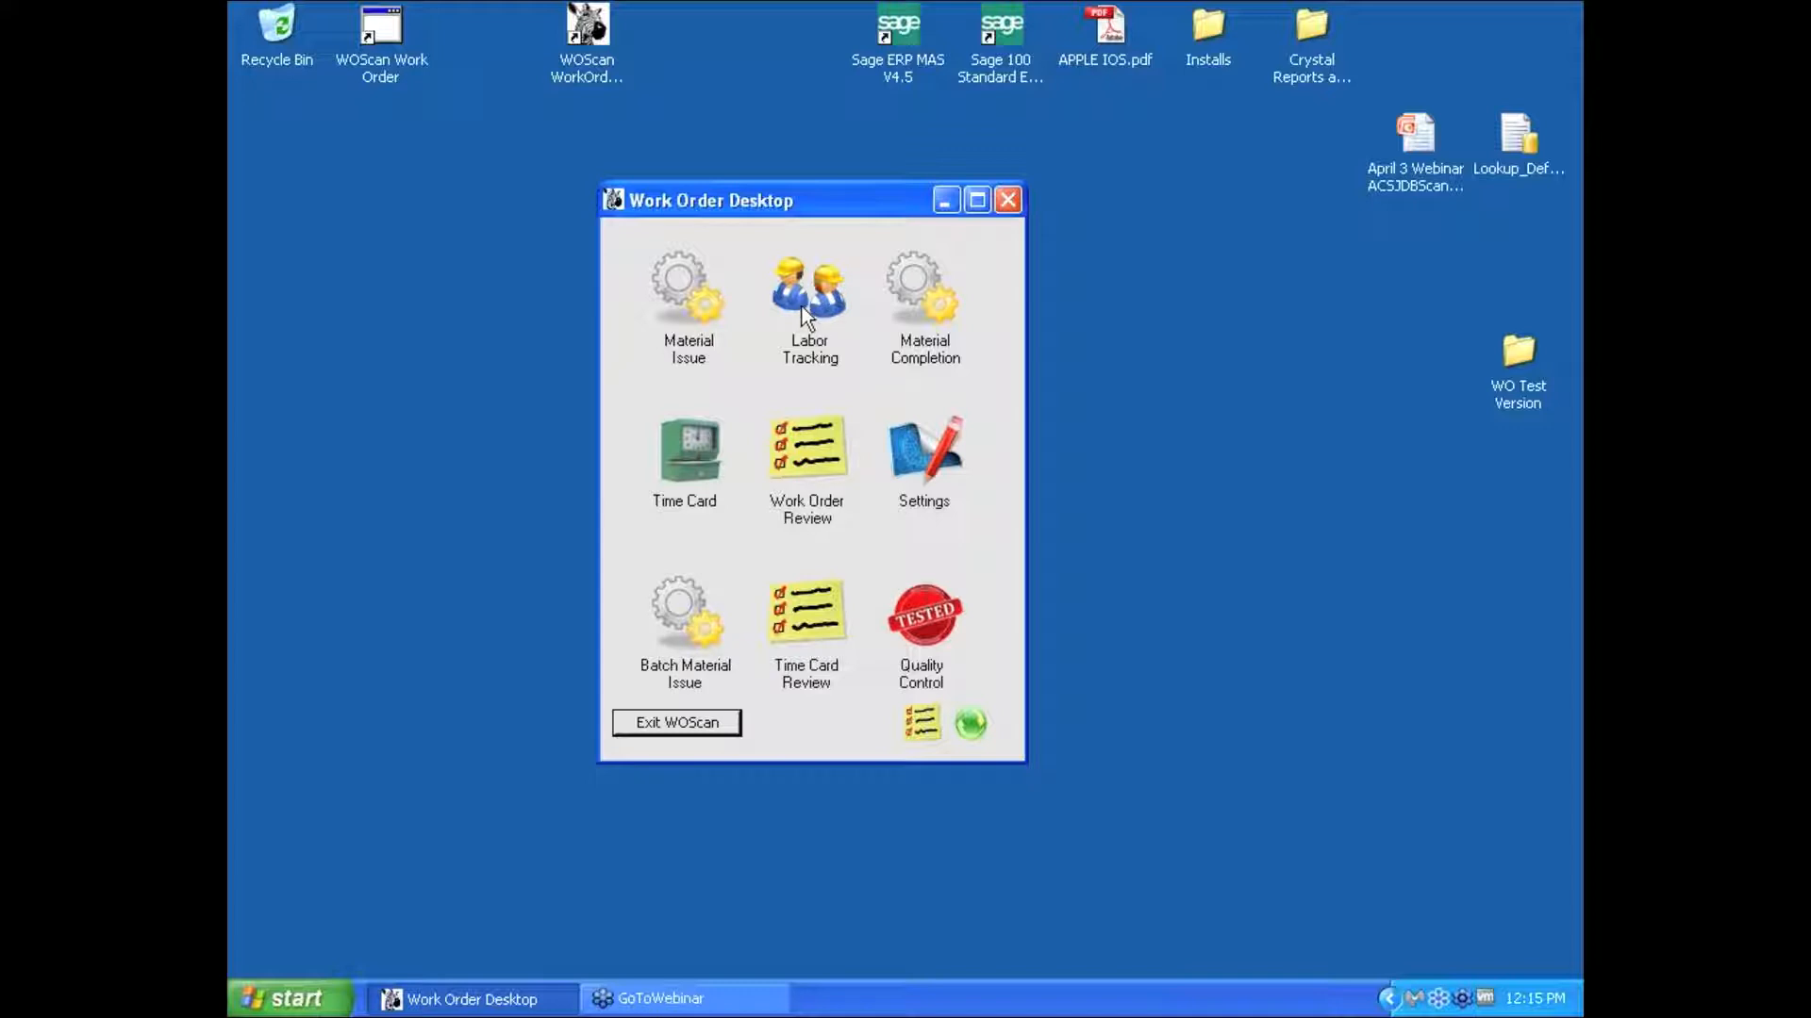
Start a Quality Control entry marked Fail, filling in the employee number and the work order with step 0000
{"action": "left_click", "coordinate": [926, 613]}
{"action": "left_click", "coordinate": [608, 390]}
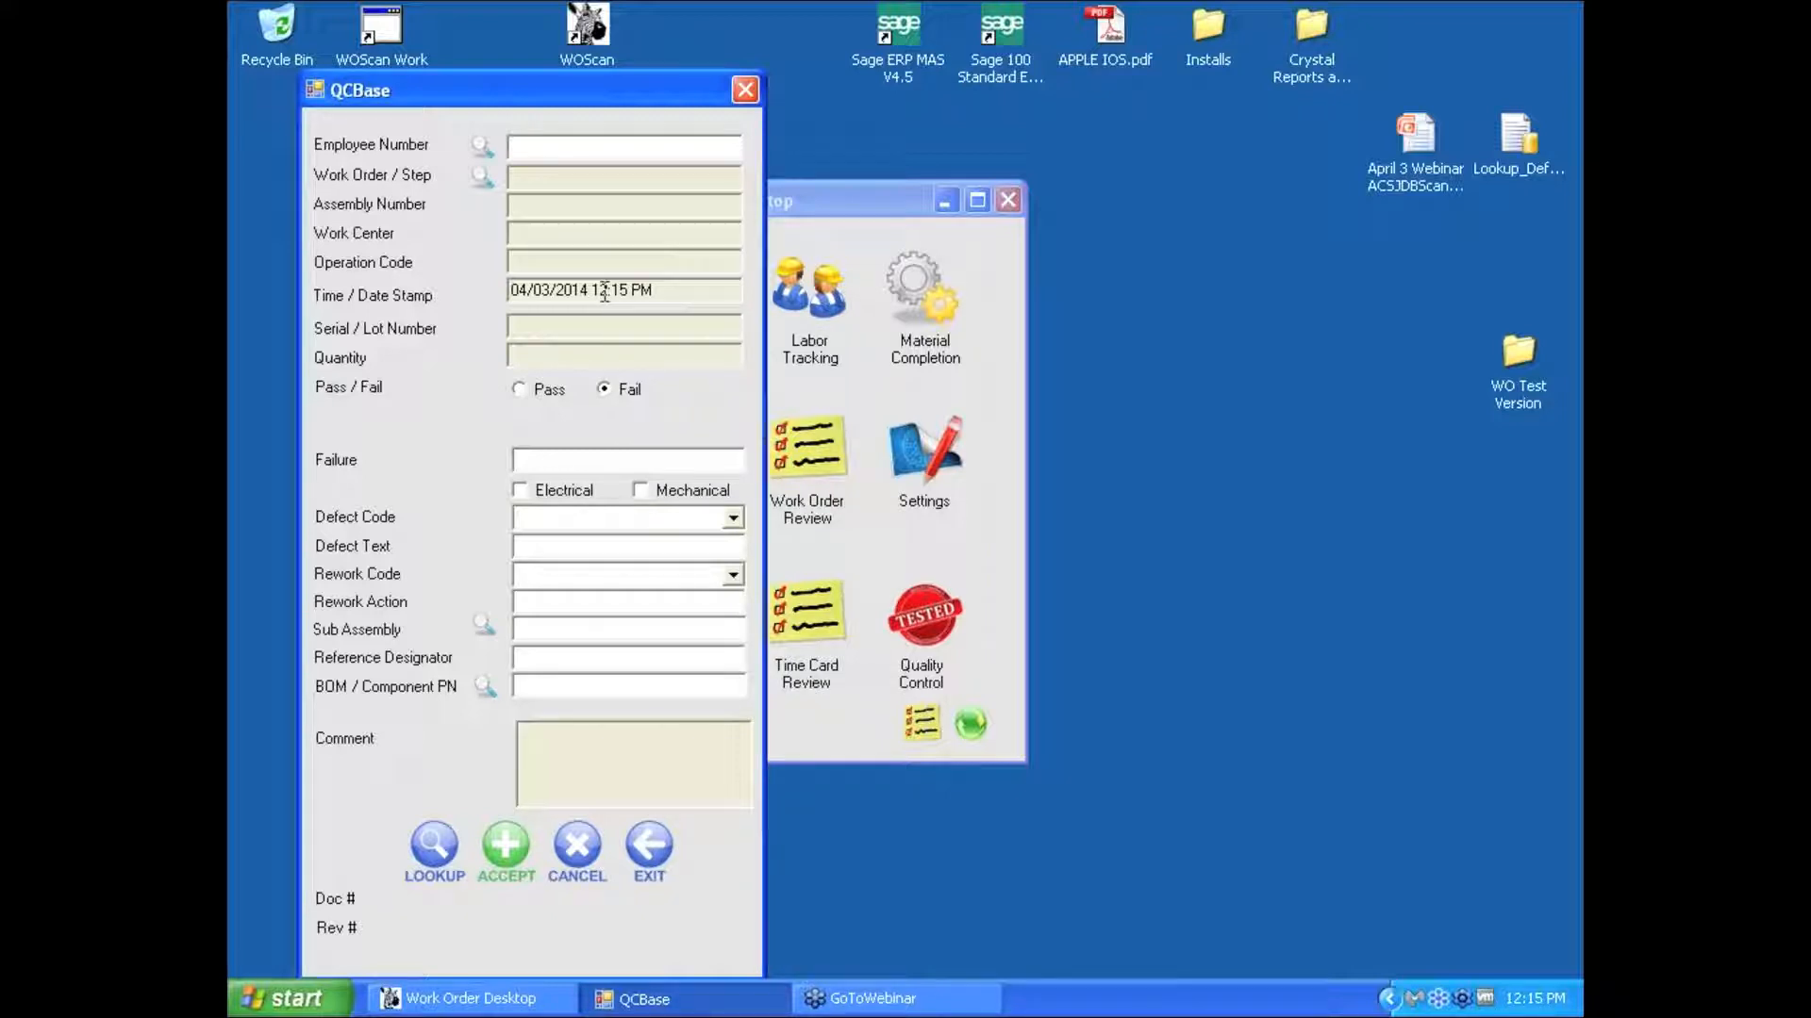
{"action": "left_click", "coordinate": [623, 150]}
{"action": "type", "text": "00AAMLES"}
{"action": "key", "text": "Return"}
{"action": "type", "text": "0095015-0000"}
{"action": "key", "text": "Return"}
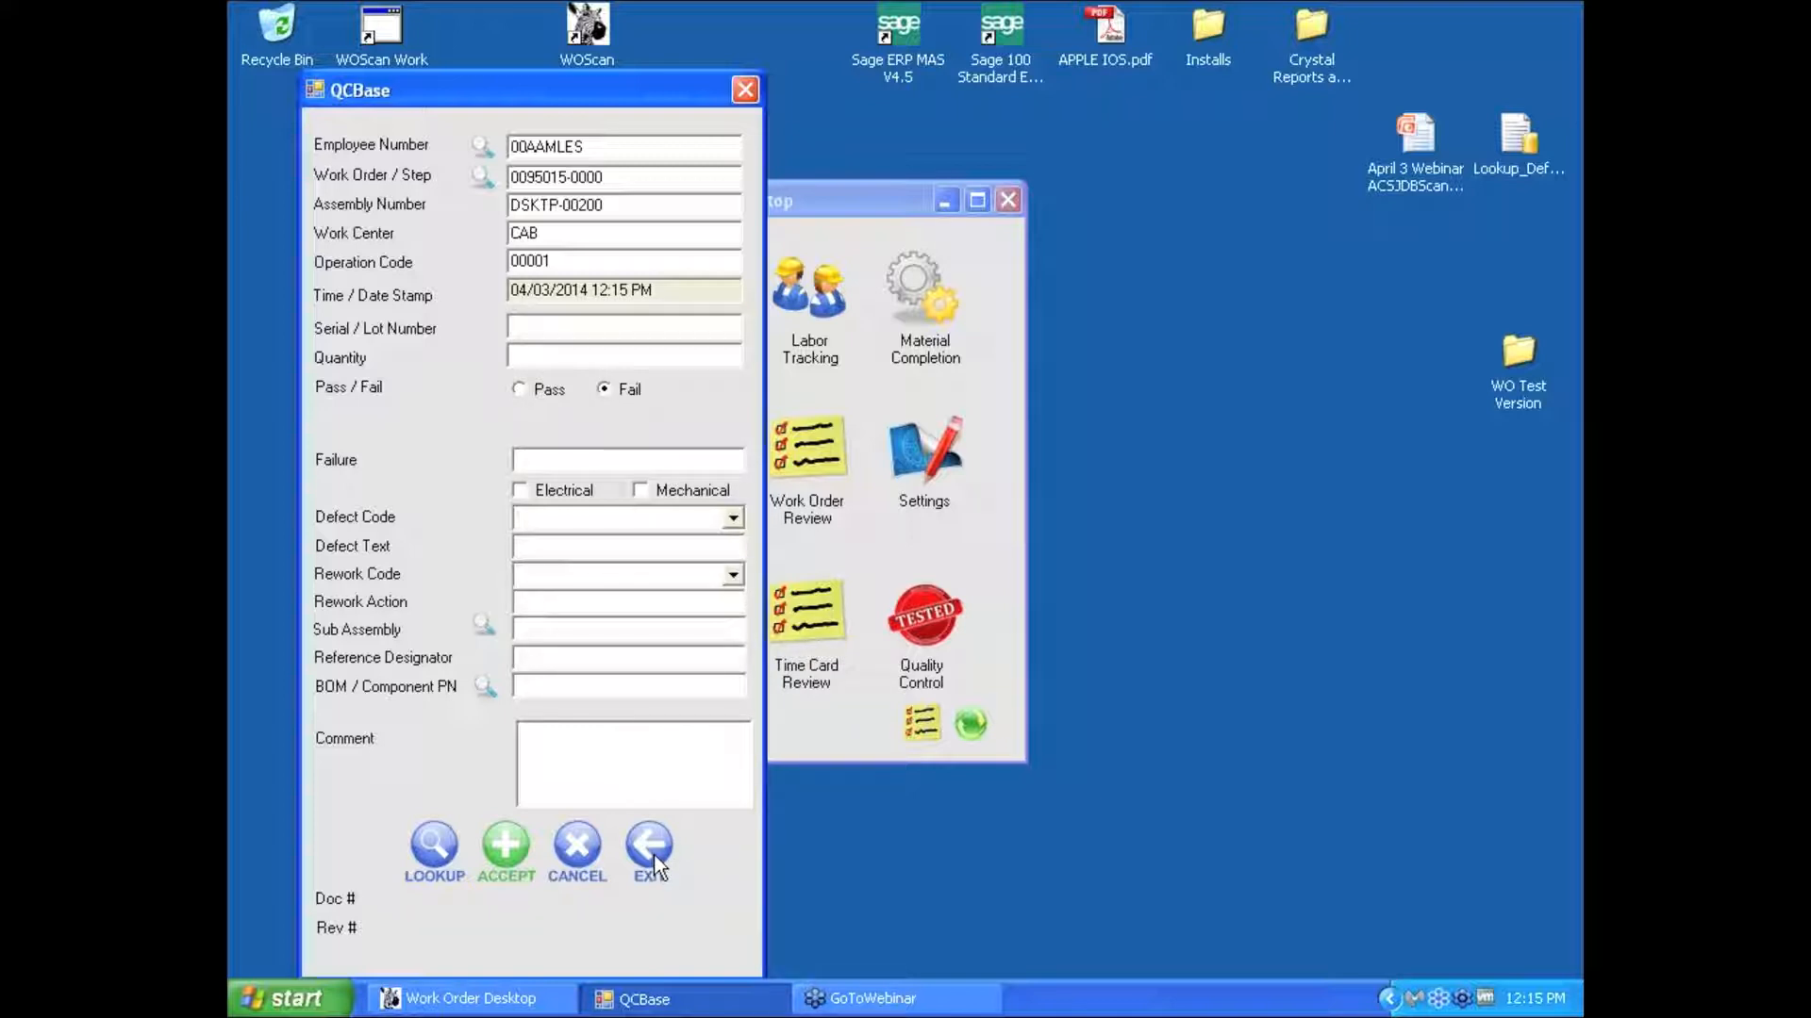
Move the Work Order Desktop window beside the quality control form and exit the form without accepting the entry
{"action": "left_click", "coordinate": [879, 199]}
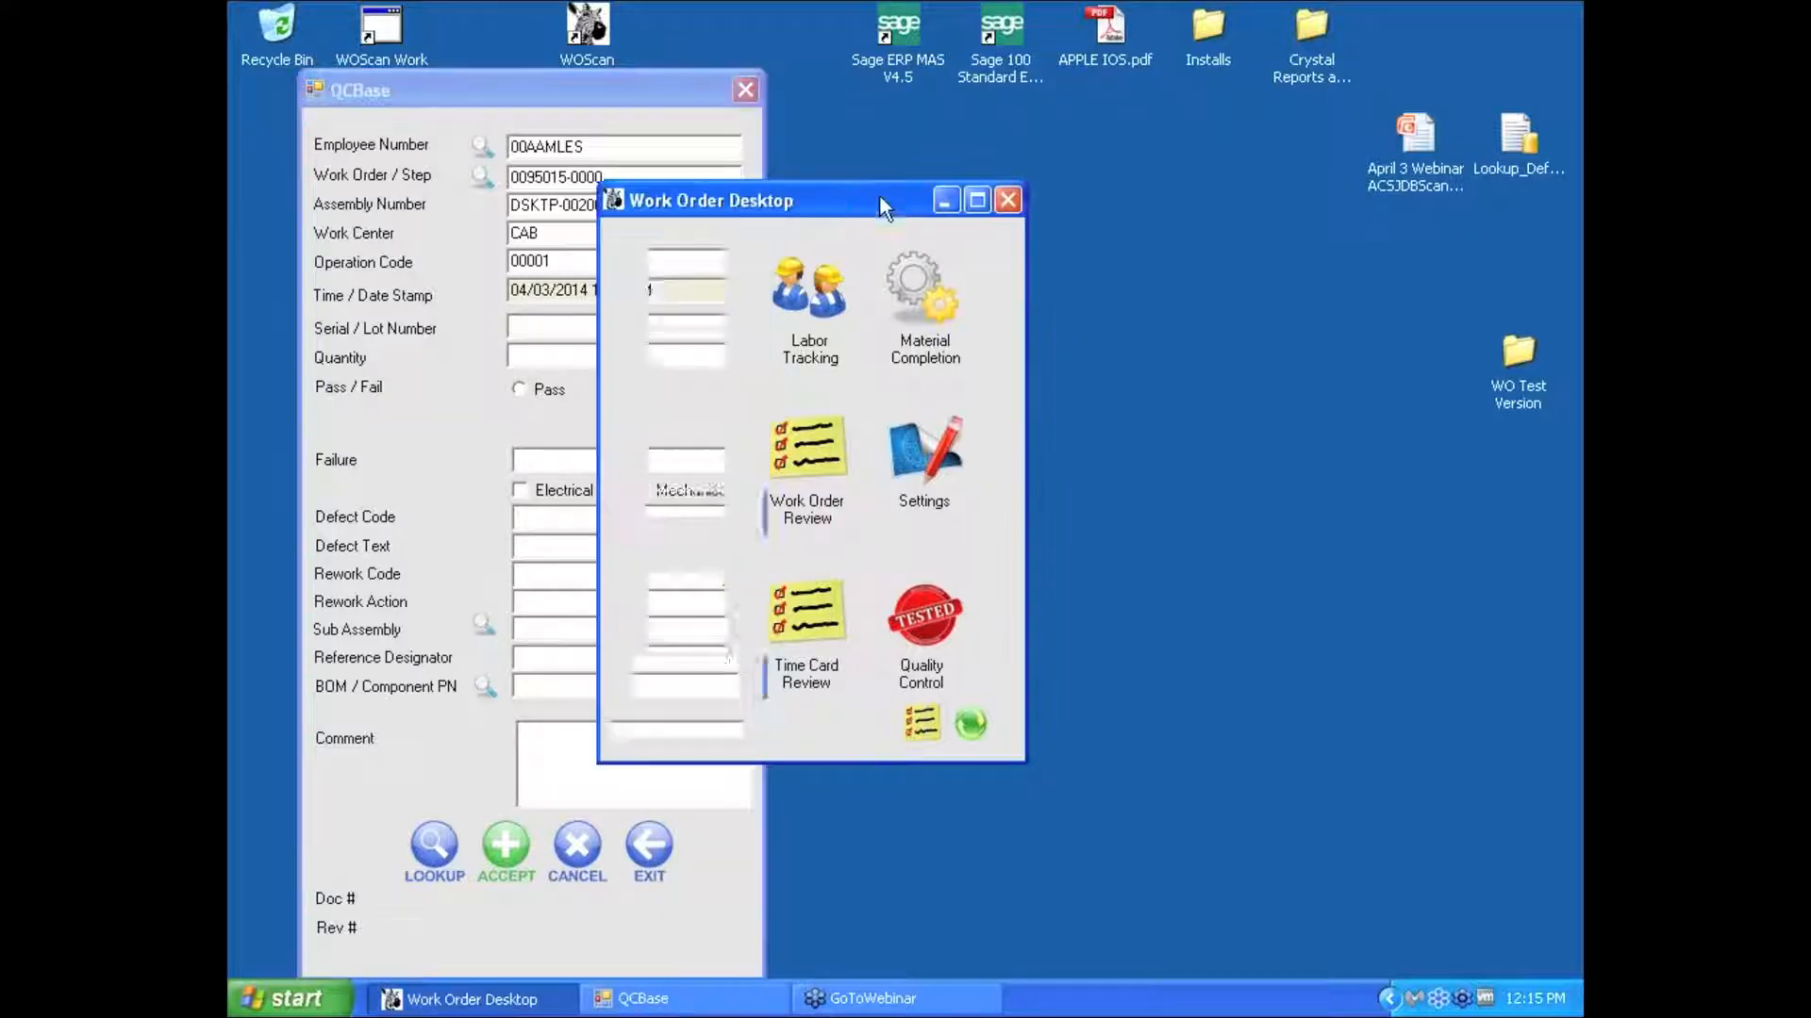
{"action": "left_click_drag", "start_coordinate": [839, 194], "coordinate": [1030, 188]}
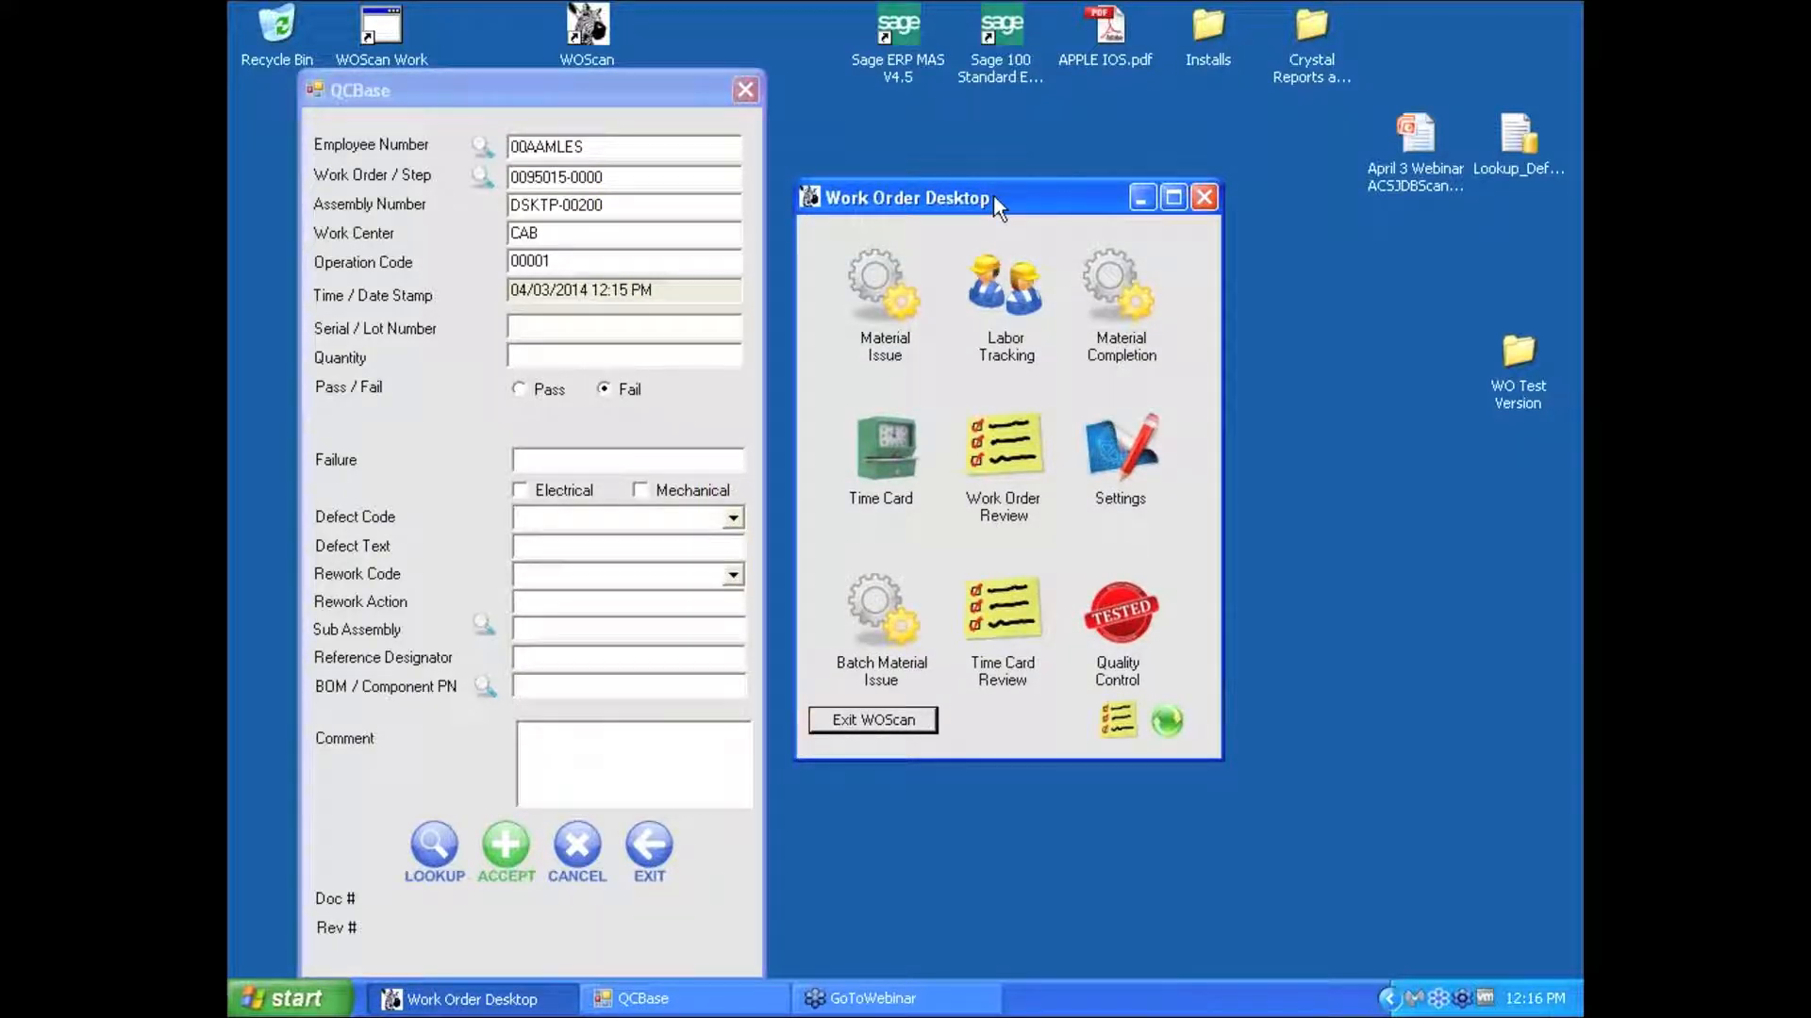
{"action": "left_click", "coordinate": [648, 846]}
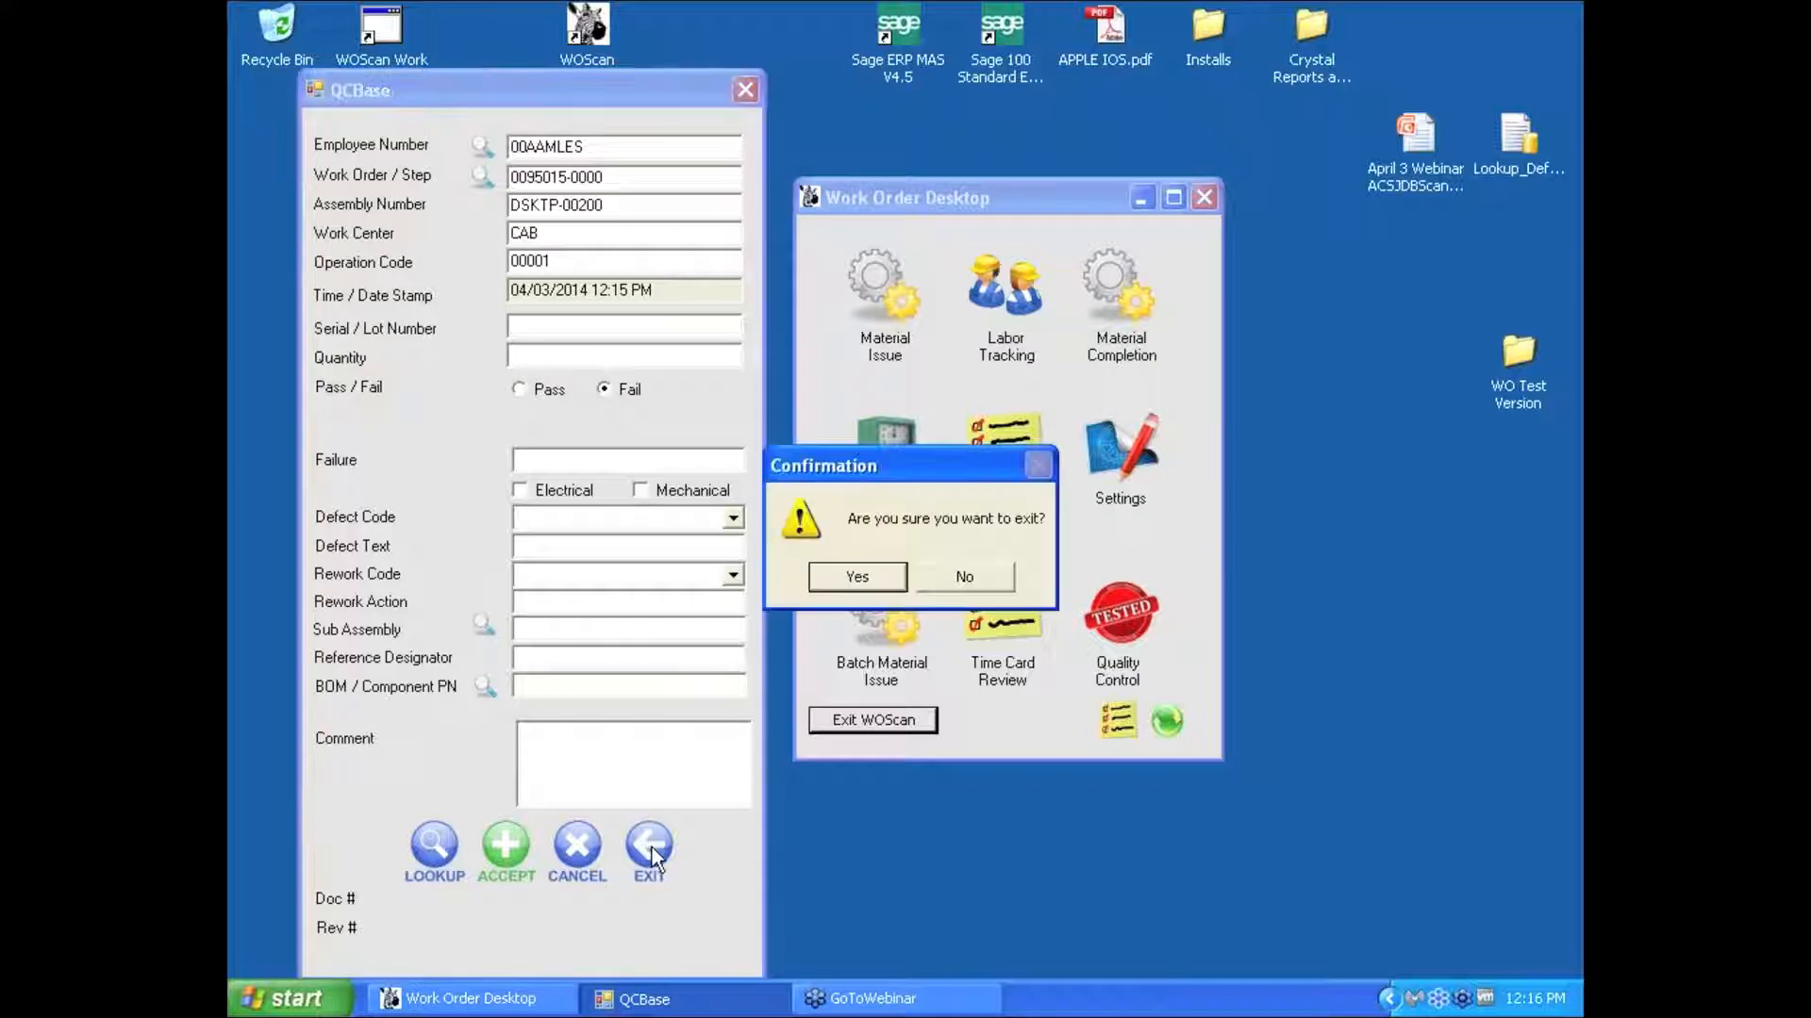
{"action": "left_click", "coordinate": [835, 577]}
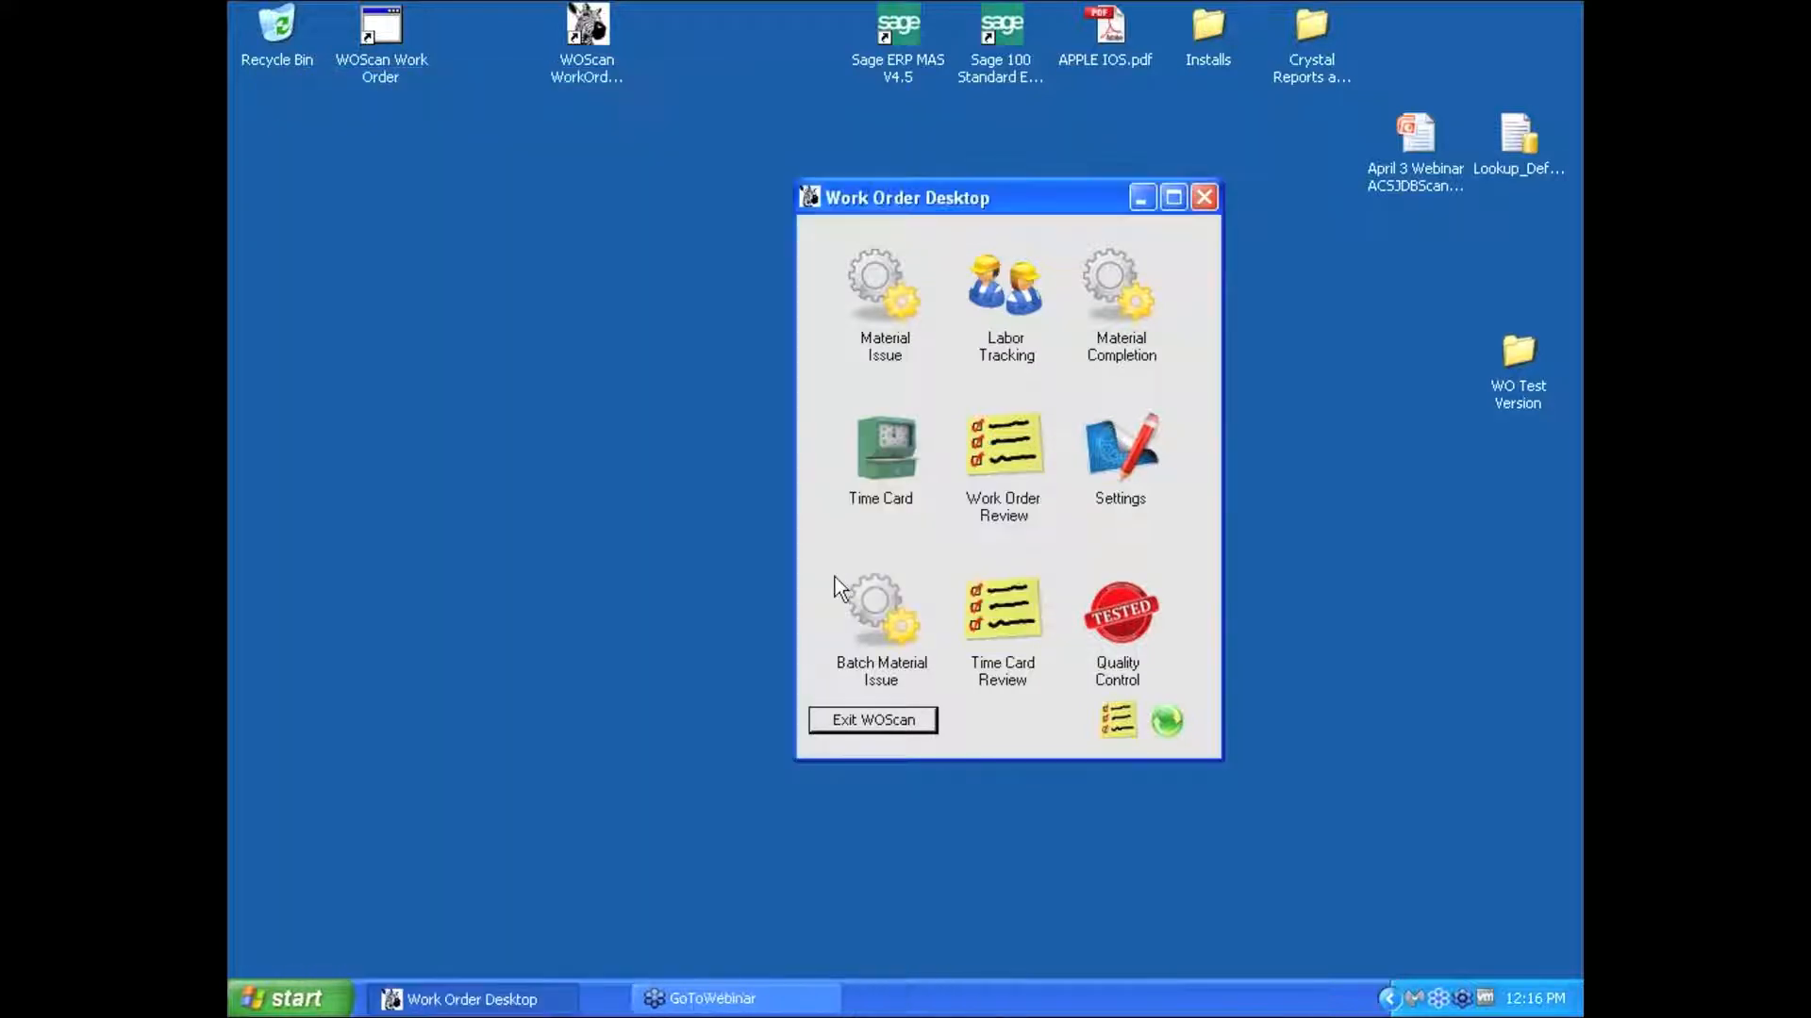
Open the Time Card entry window, move it clear of the main window and open Time Card Review with its password
{"action": "left_click", "coordinate": [891, 476]}
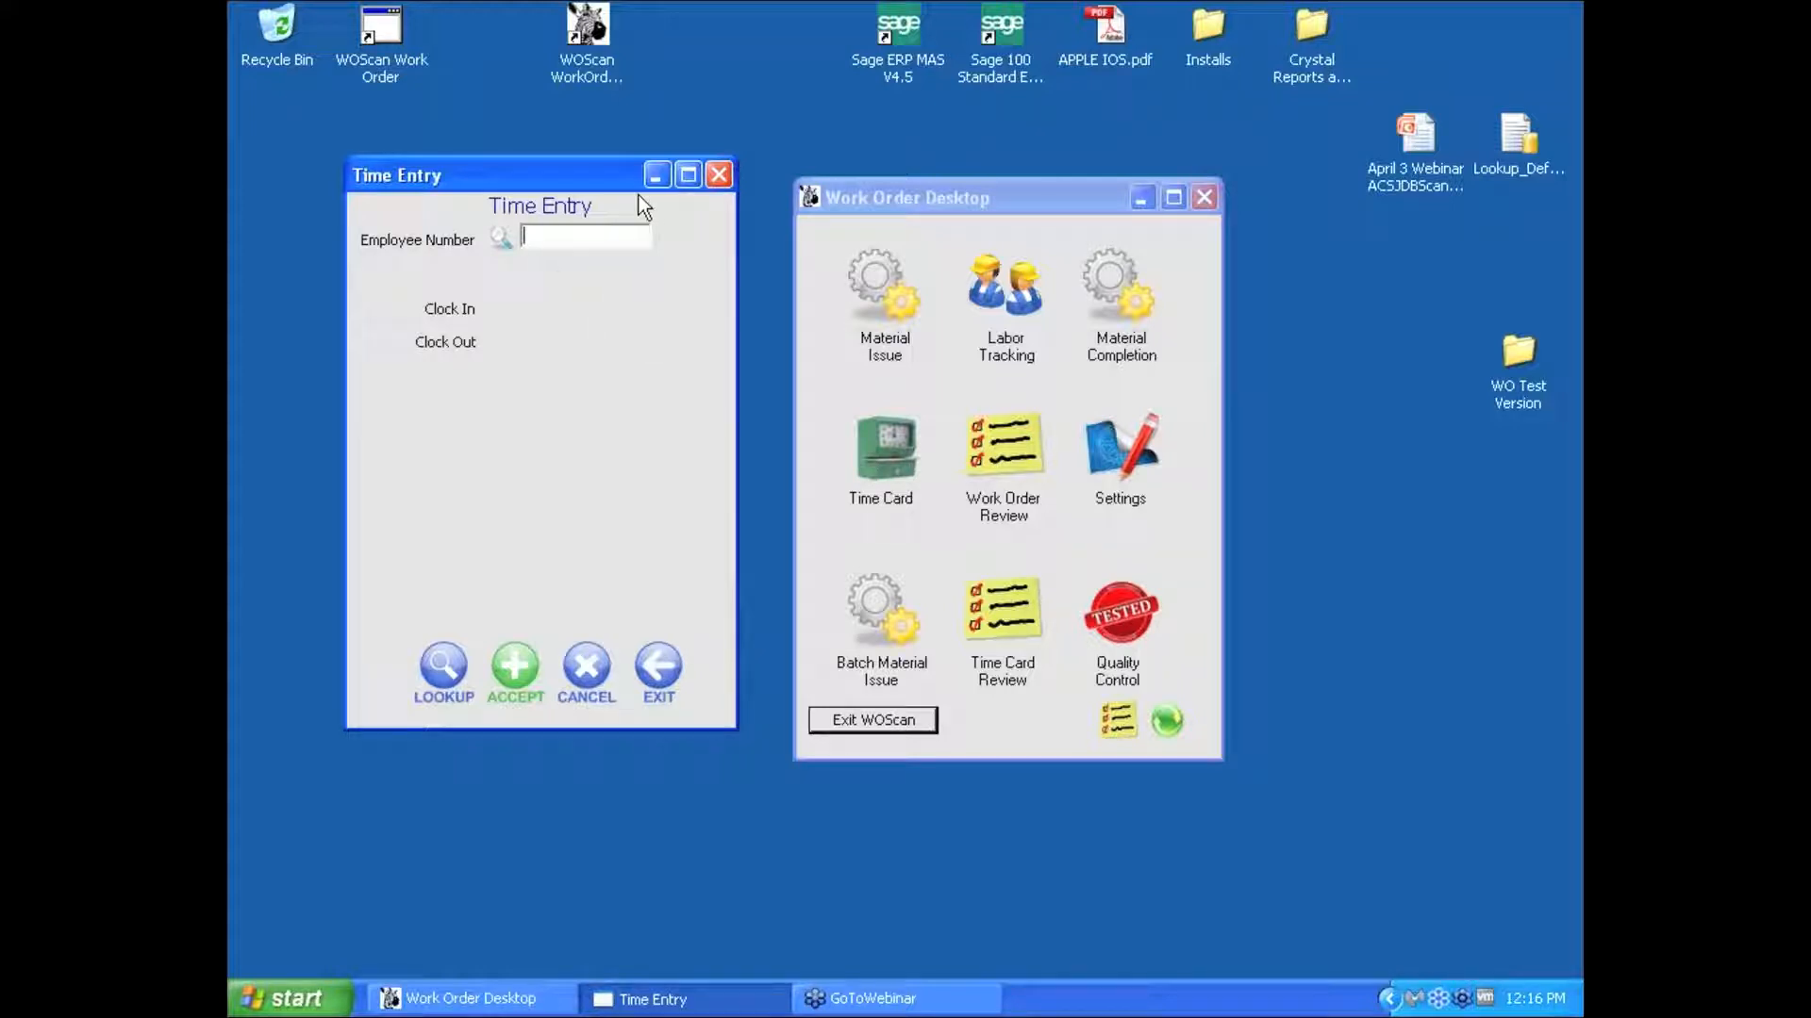
{"action": "left_click_drag", "start_coordinate": [603, 173], "coordinate": [590, 141]}
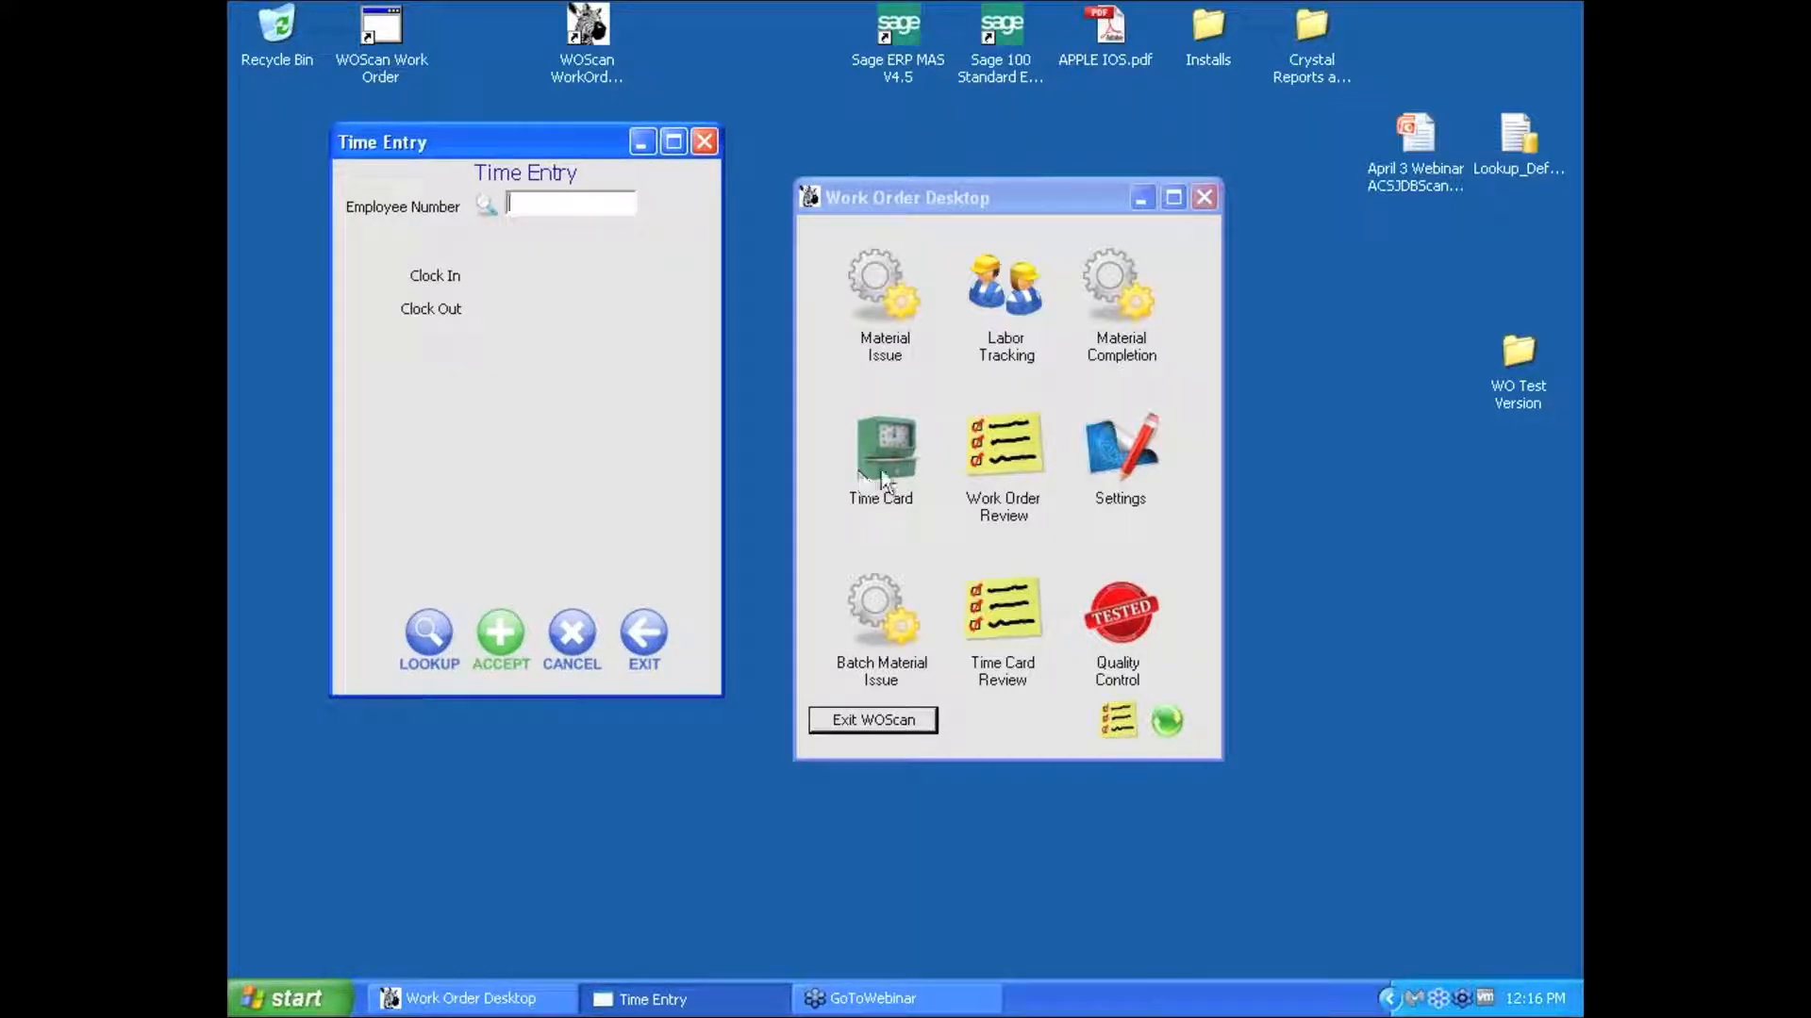
{"action": "left_click", "coordinate": [997, 630]}
{"action": "type", "text": "***"}
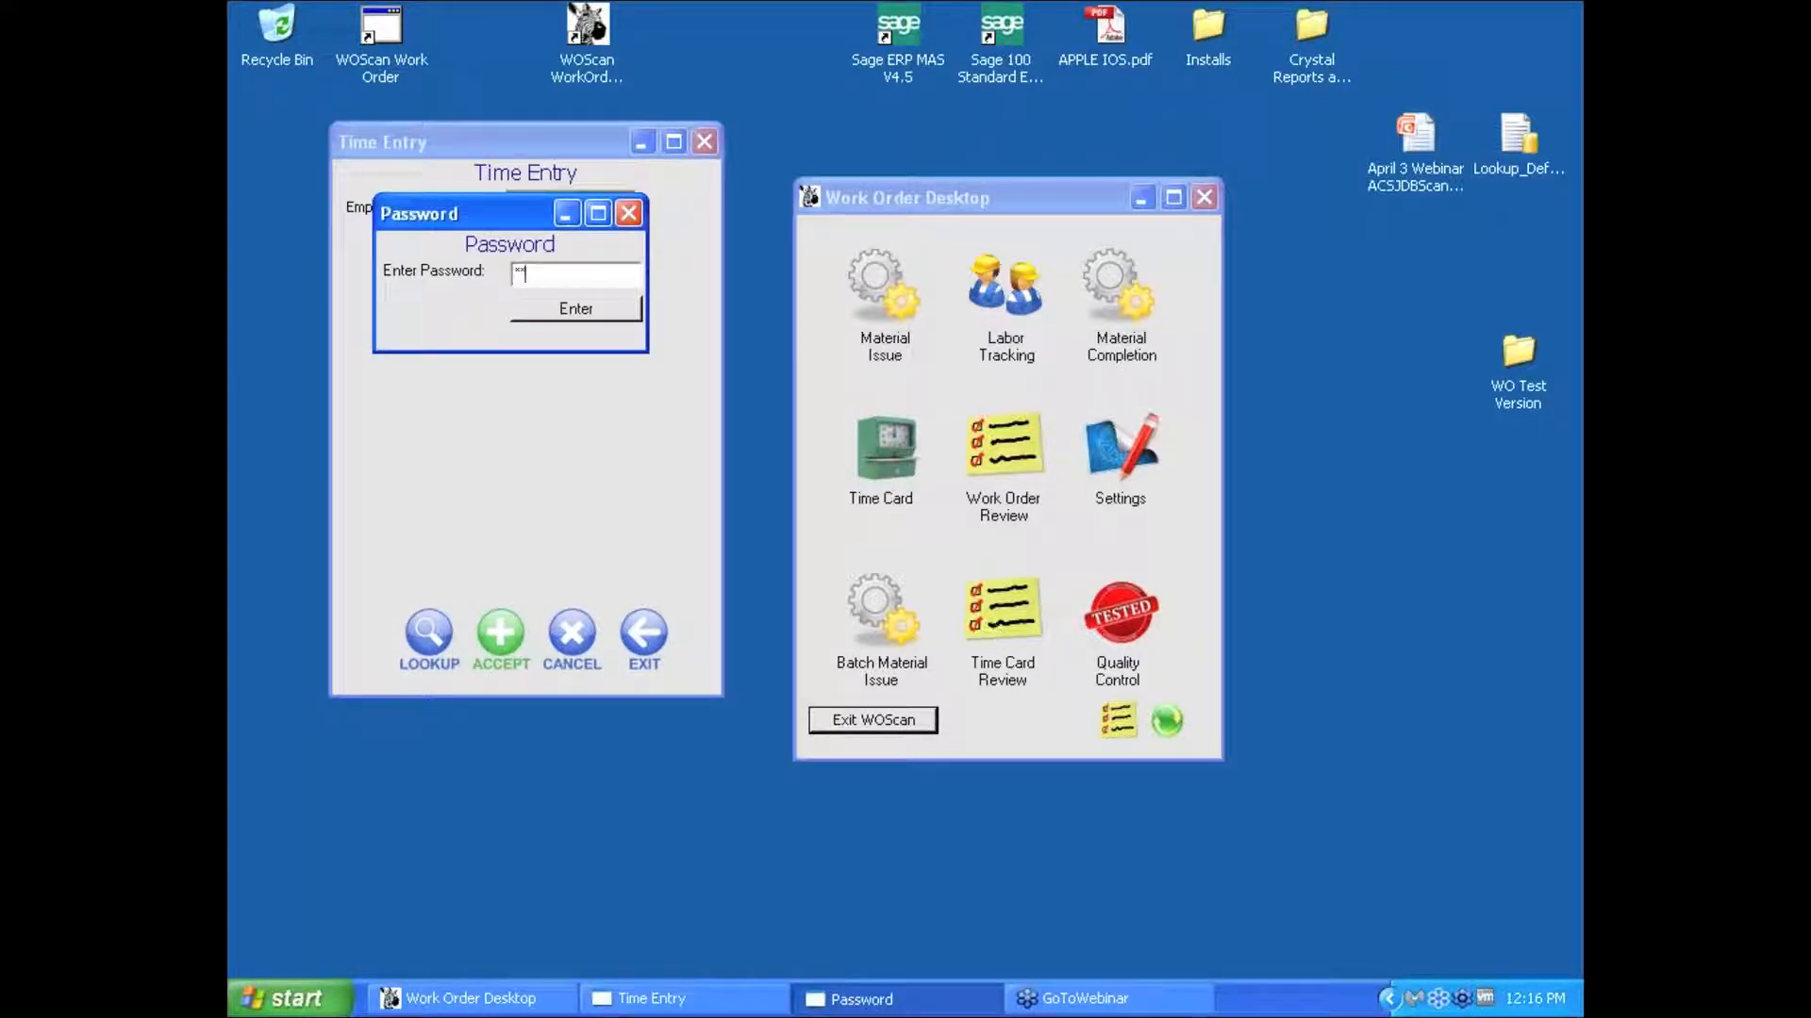
{"action": "key", "text": "Return"}
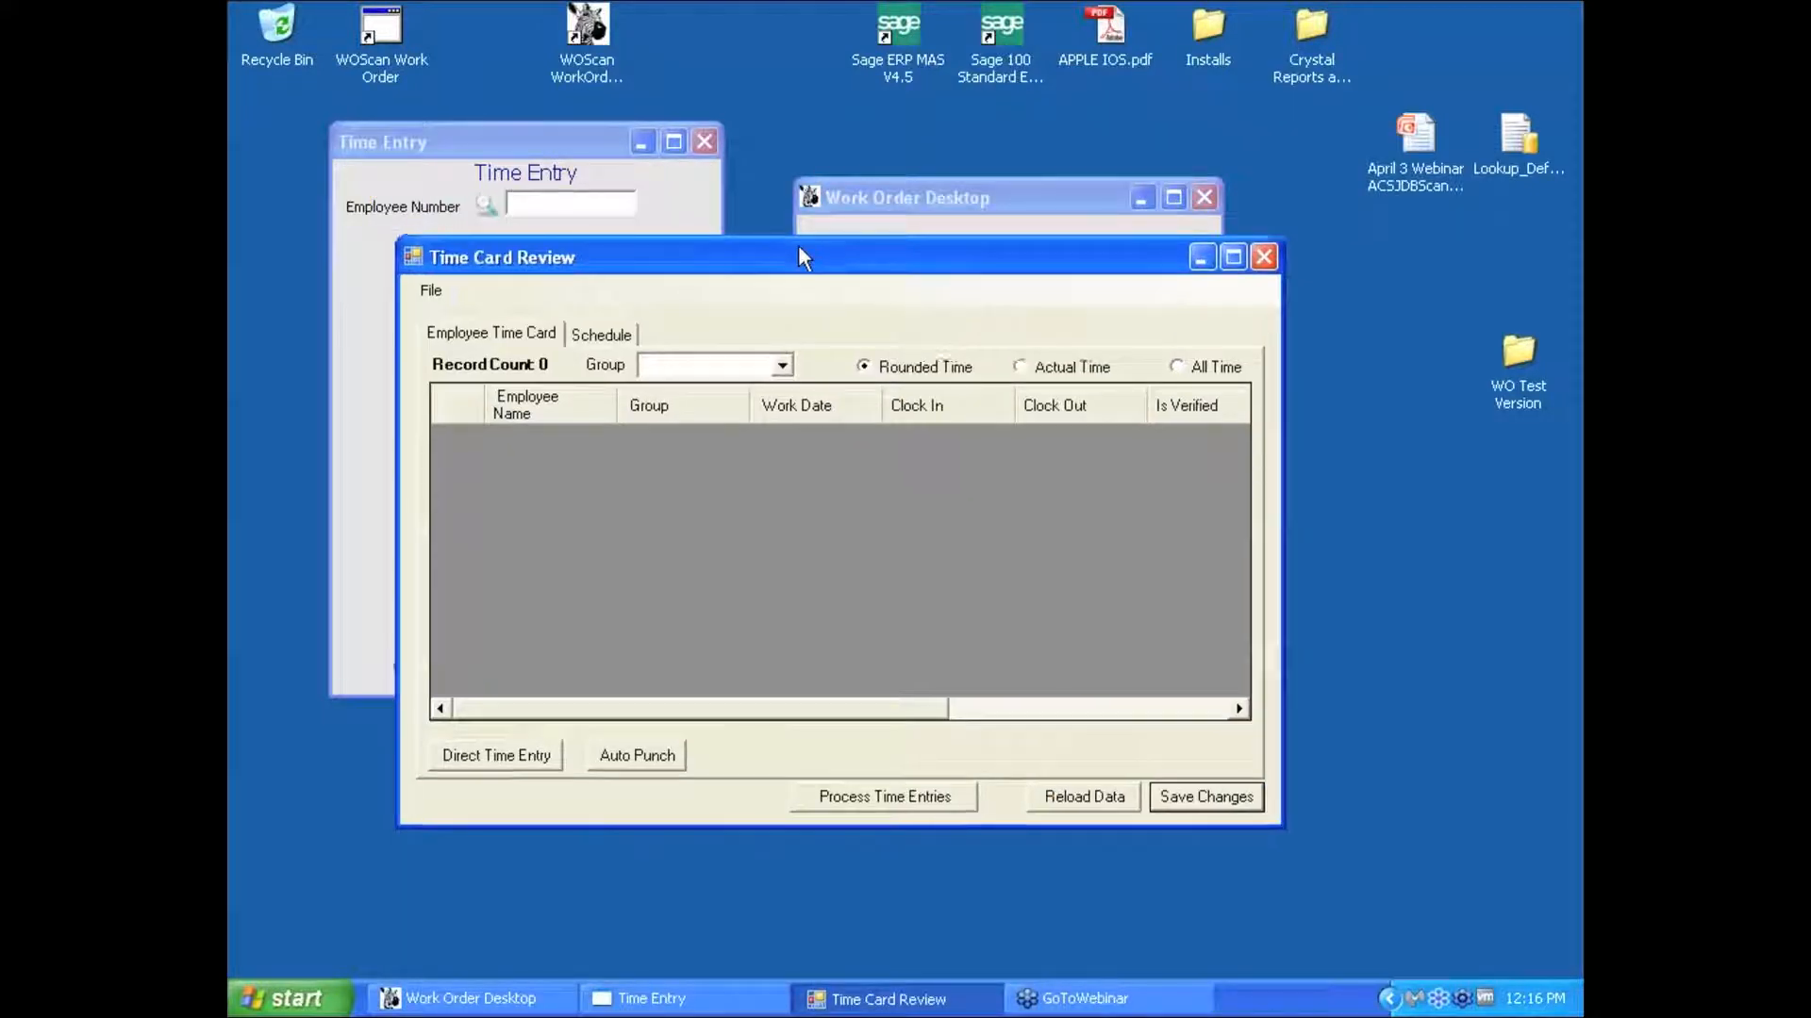
Examine the employee shift schedule in a widened Time Card Review window, and close both the review and Time Entry
{"action": "left_click_drag", "start_coordinate": [797, 245], "coordinate": [716, 333]}
{"action": "left_click", "coordinate": [528, 420]}
{"action": "left_click_drag", "start_coordinate": [1197, 557], "coordinate": [1537, 573]}
{"action": "left_click_drag", "start_coordinate": [1275, 332], "coordinate": [1183, 358]}
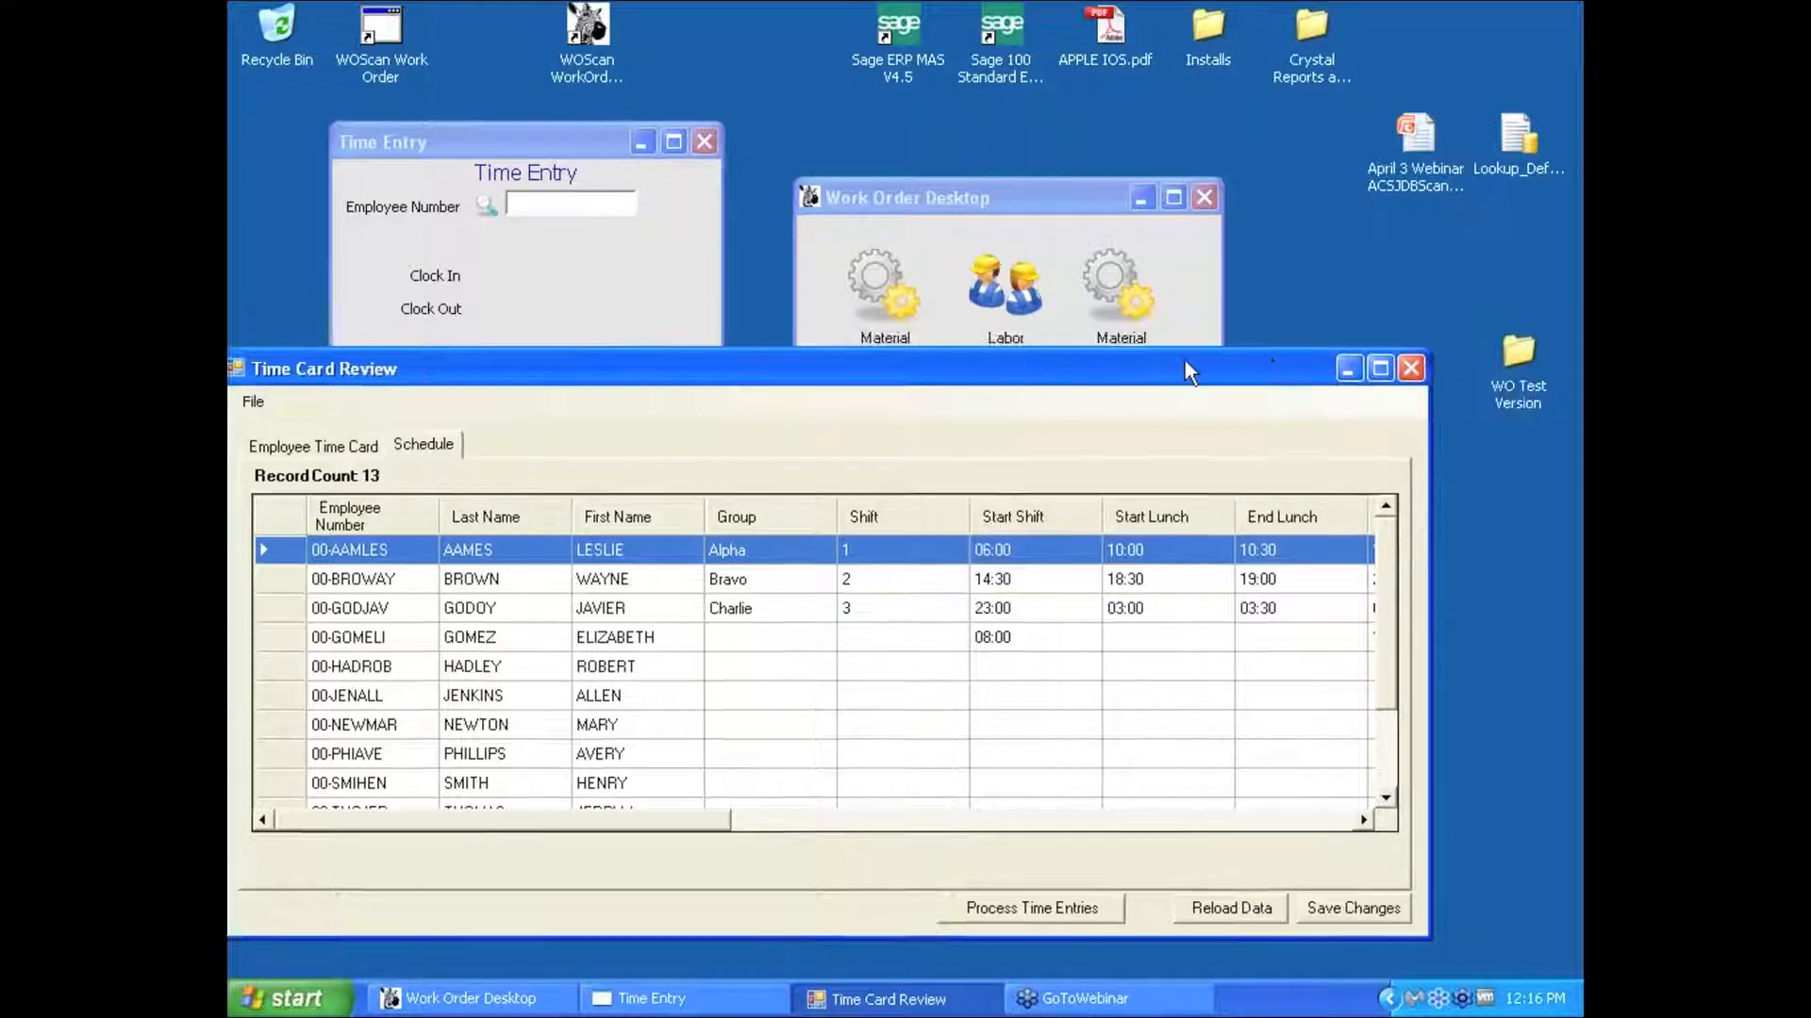
{"action": "left_click_drag", "start_coordinate": [1428, 556], "coordinate": [1528, 571]}
{"action": "left_click_drag", "start_coordinate": [813, 820], "coordinate": [766, 817]}
{"action": "left_click", "coordinate": [1511, 369]}
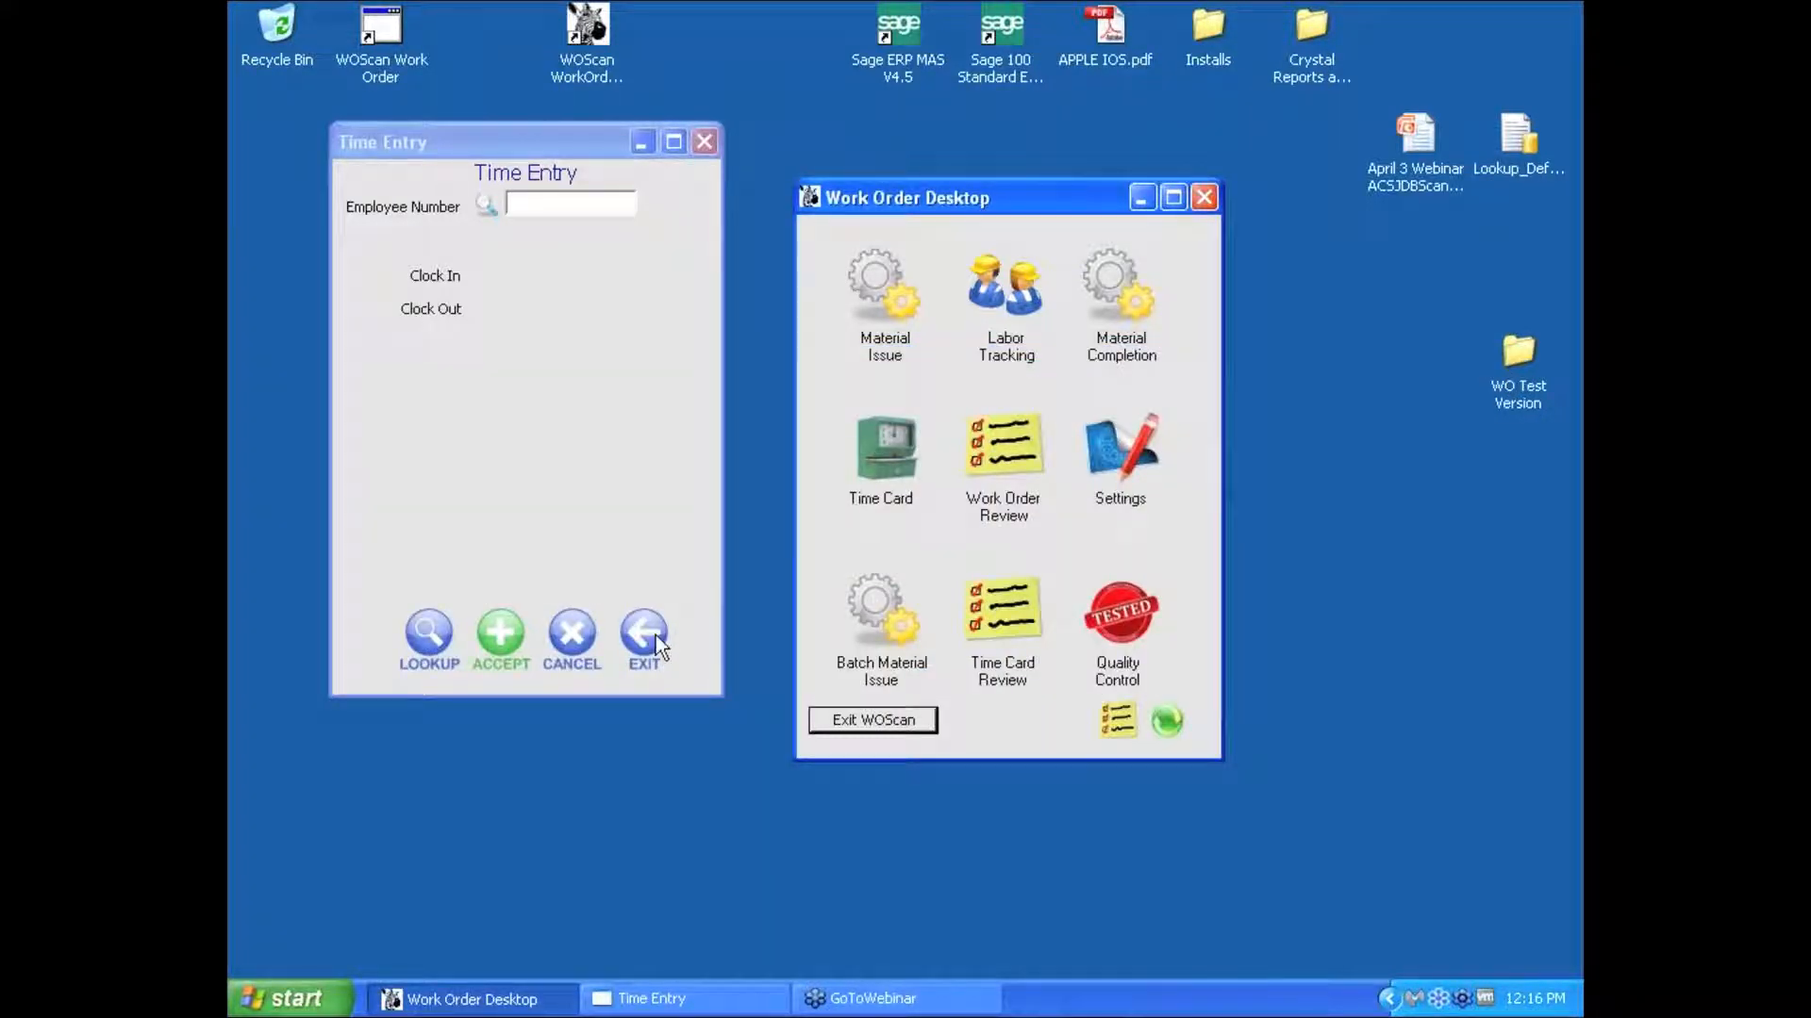
{"action": "left_click", "coordinate": [645, 640]}
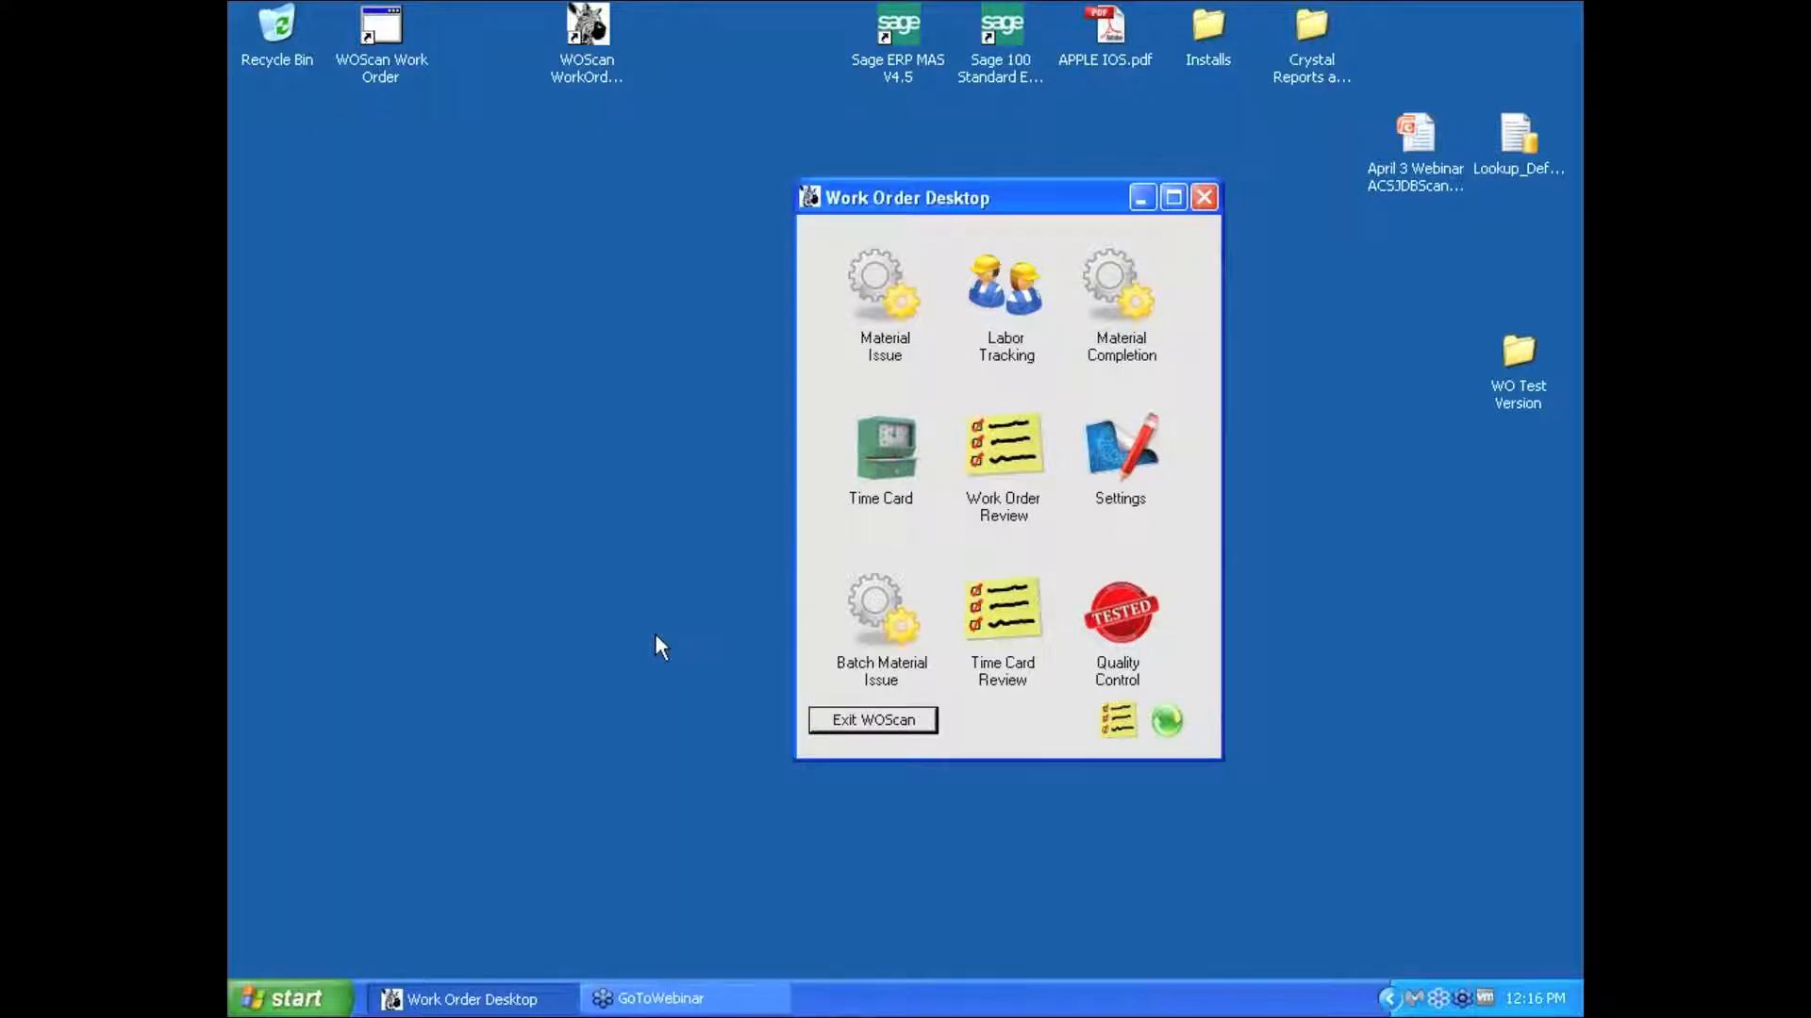
Open Work Order Review with its password, and reposition and widen its window to show more labor tracking columns
{"action": "left_click", "coordinate": [1003, 452]}
{"action": "type", "text": "***"}
{"action": "key", "text": "Return"}
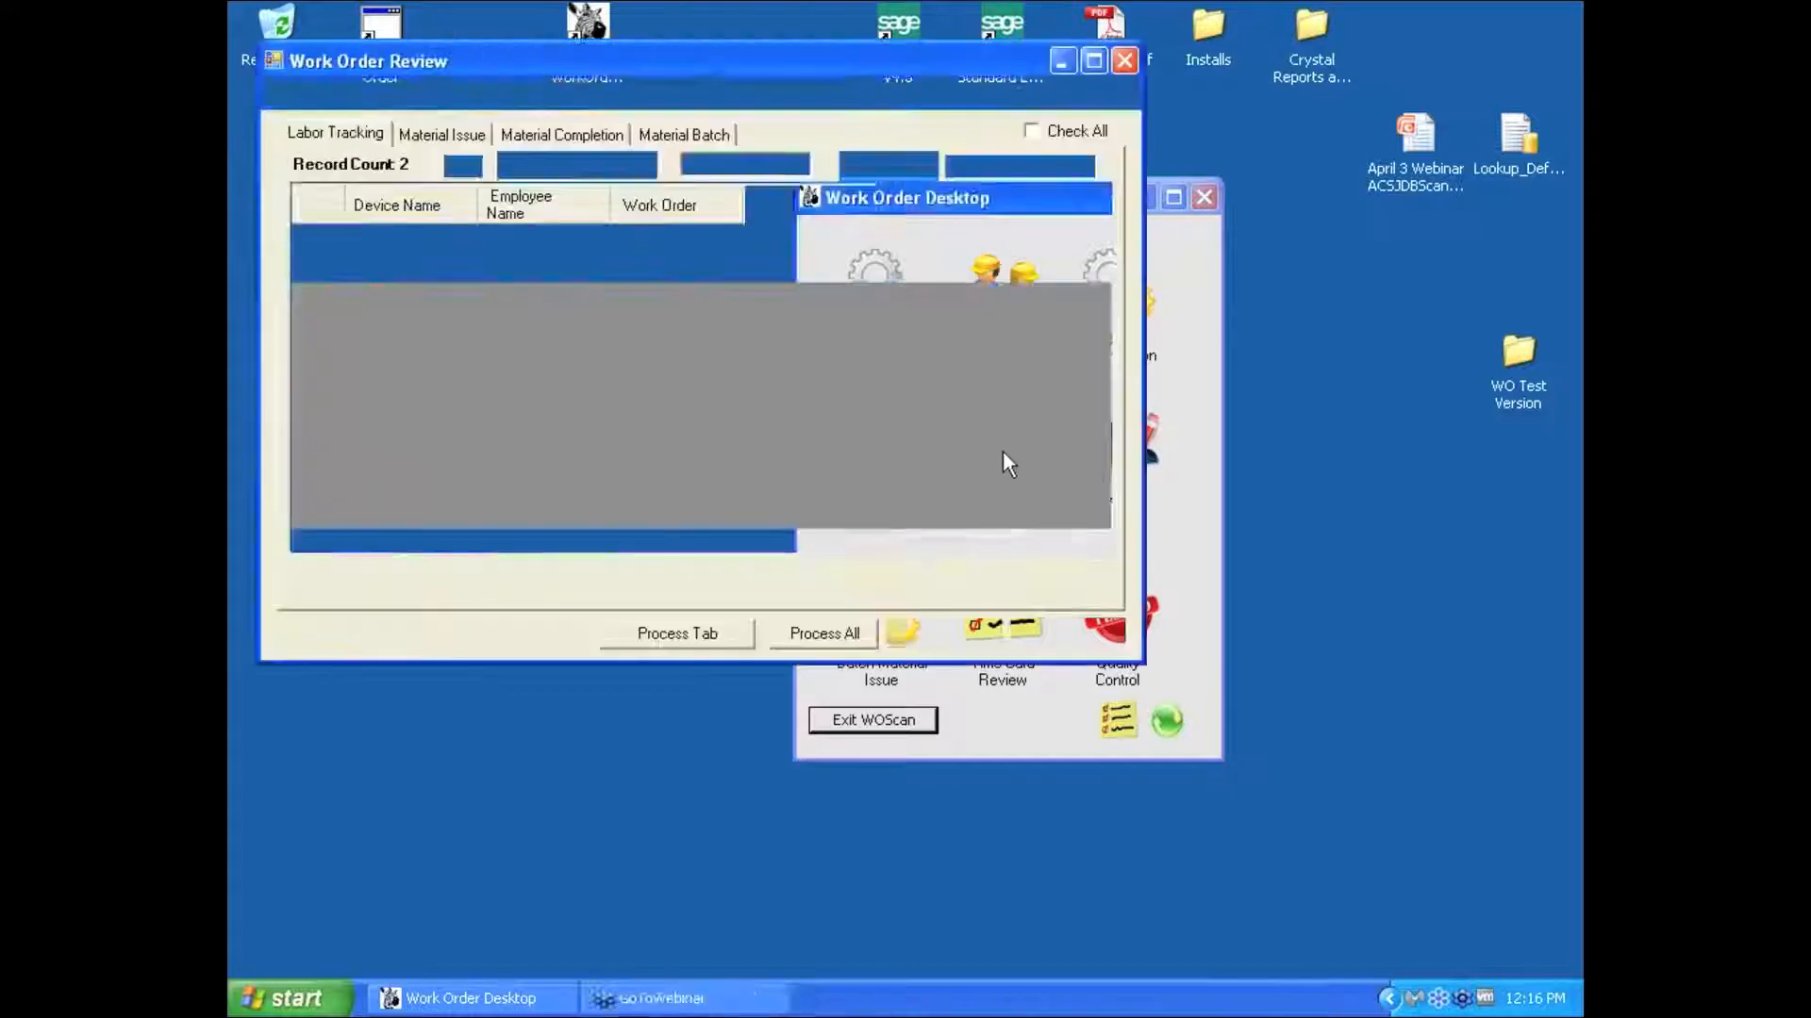
{"action": "mouse_move", "coordinate": [774, 54]}
{"action": "left_mouse_down"}
{"action": "mouse_move", "coordinate": [773, 189]}
{"action": "mouse_move", "coordinate": [742, 326]}
{"action": "left_mouse_up"}
{"action": "left_click", "coordinate": [1117, 604]}
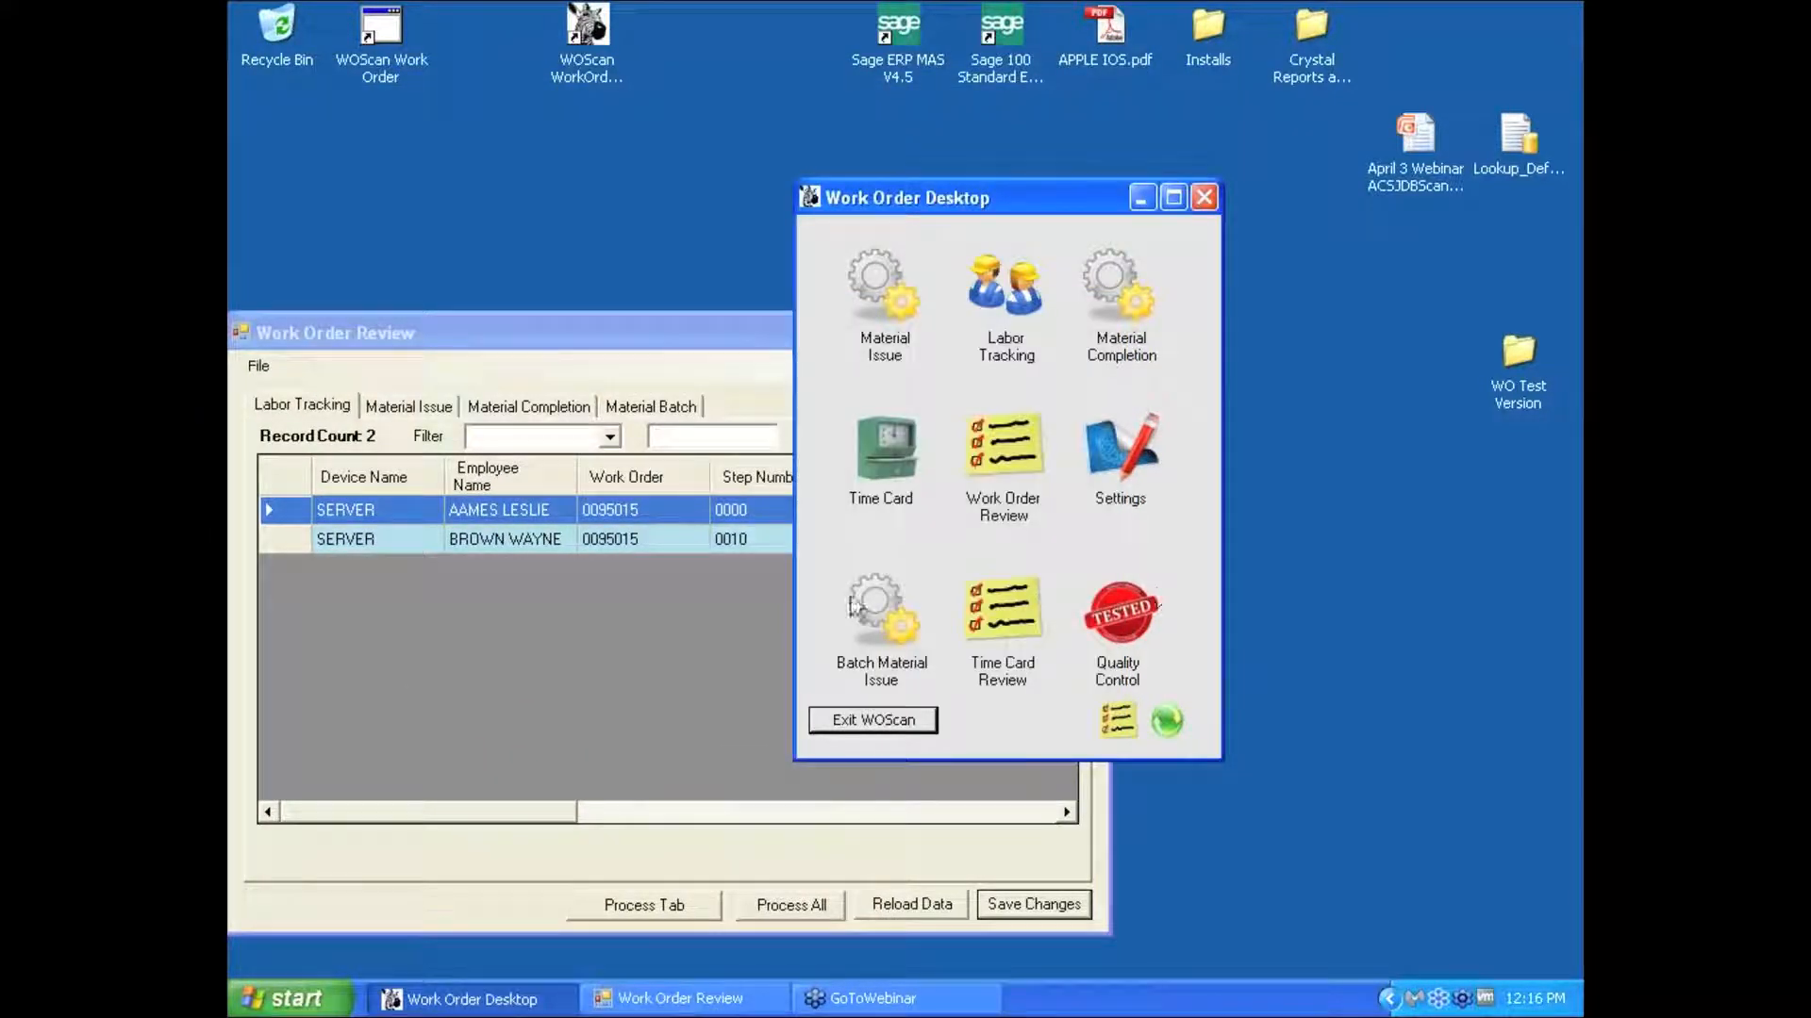
{"action": "left_click", "coordinate": [853, 606]}
{"action": "left_click", "coordinate": [1168, 721]}
{"action": "left_click", "coordinate": [783, 681]}
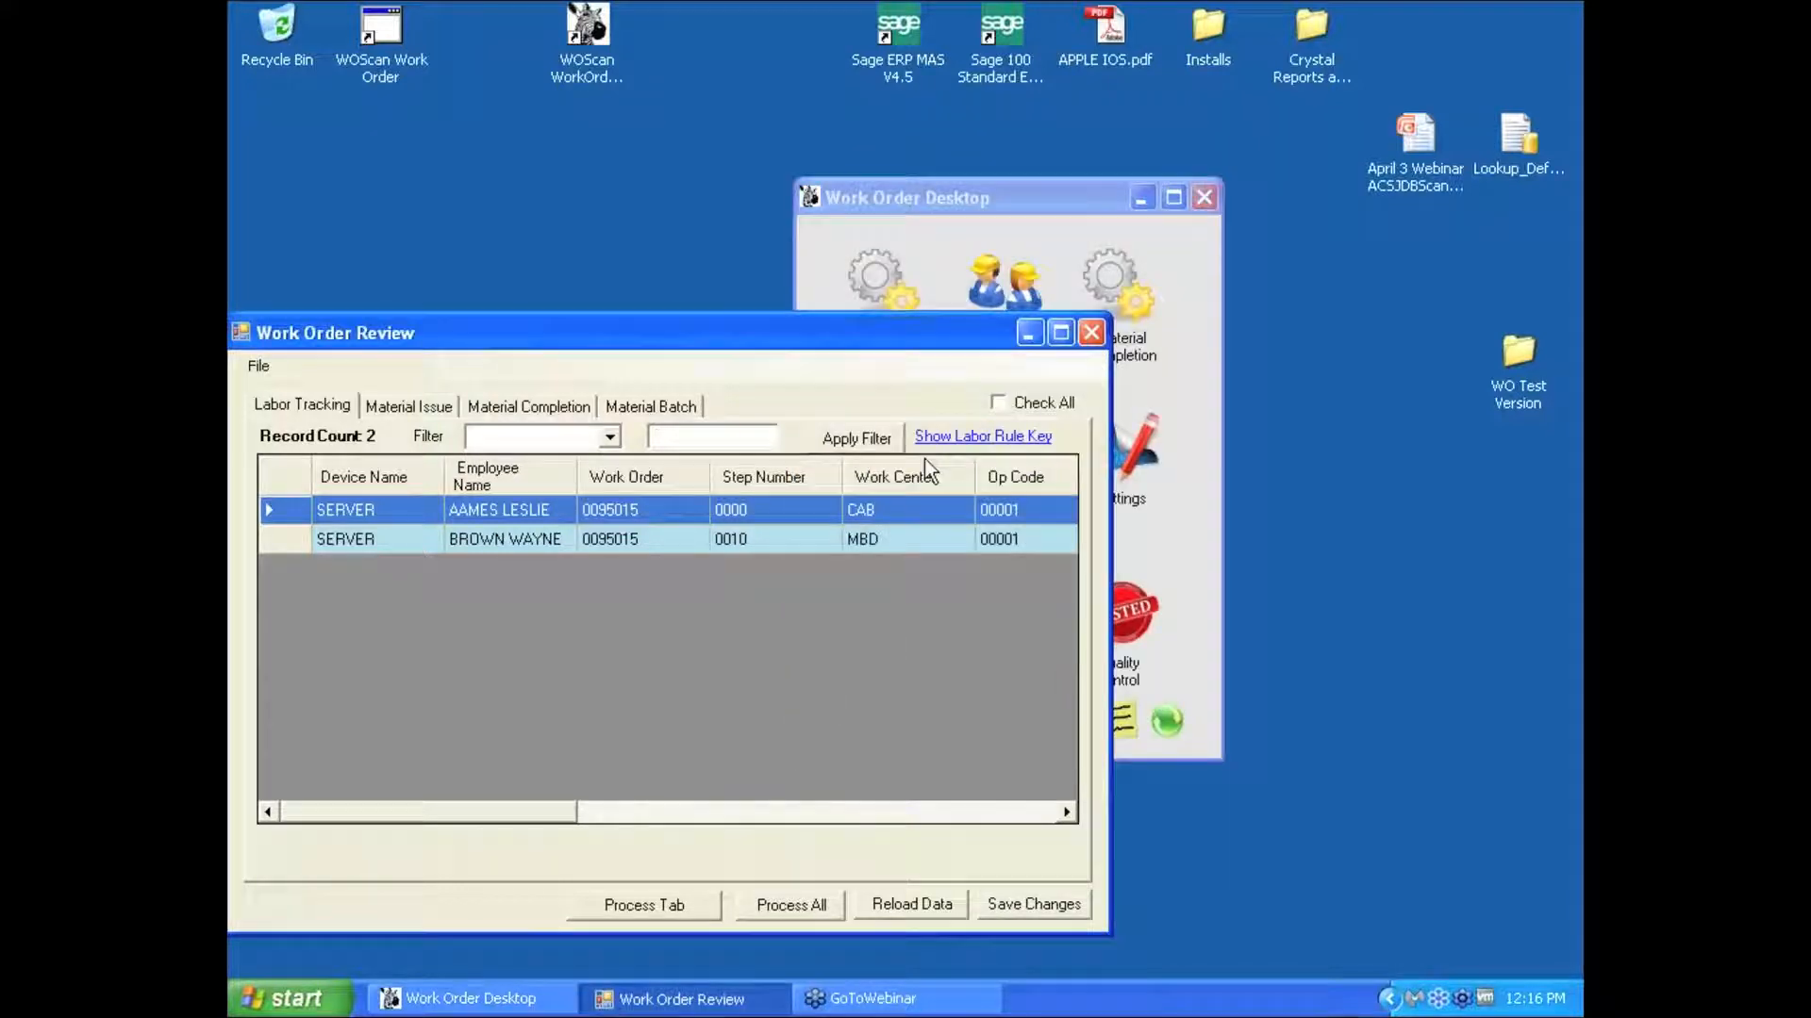
{"action": "left_click_drag", "start_coordinate": [1110, 559], "coordinate": [1559, 595]}
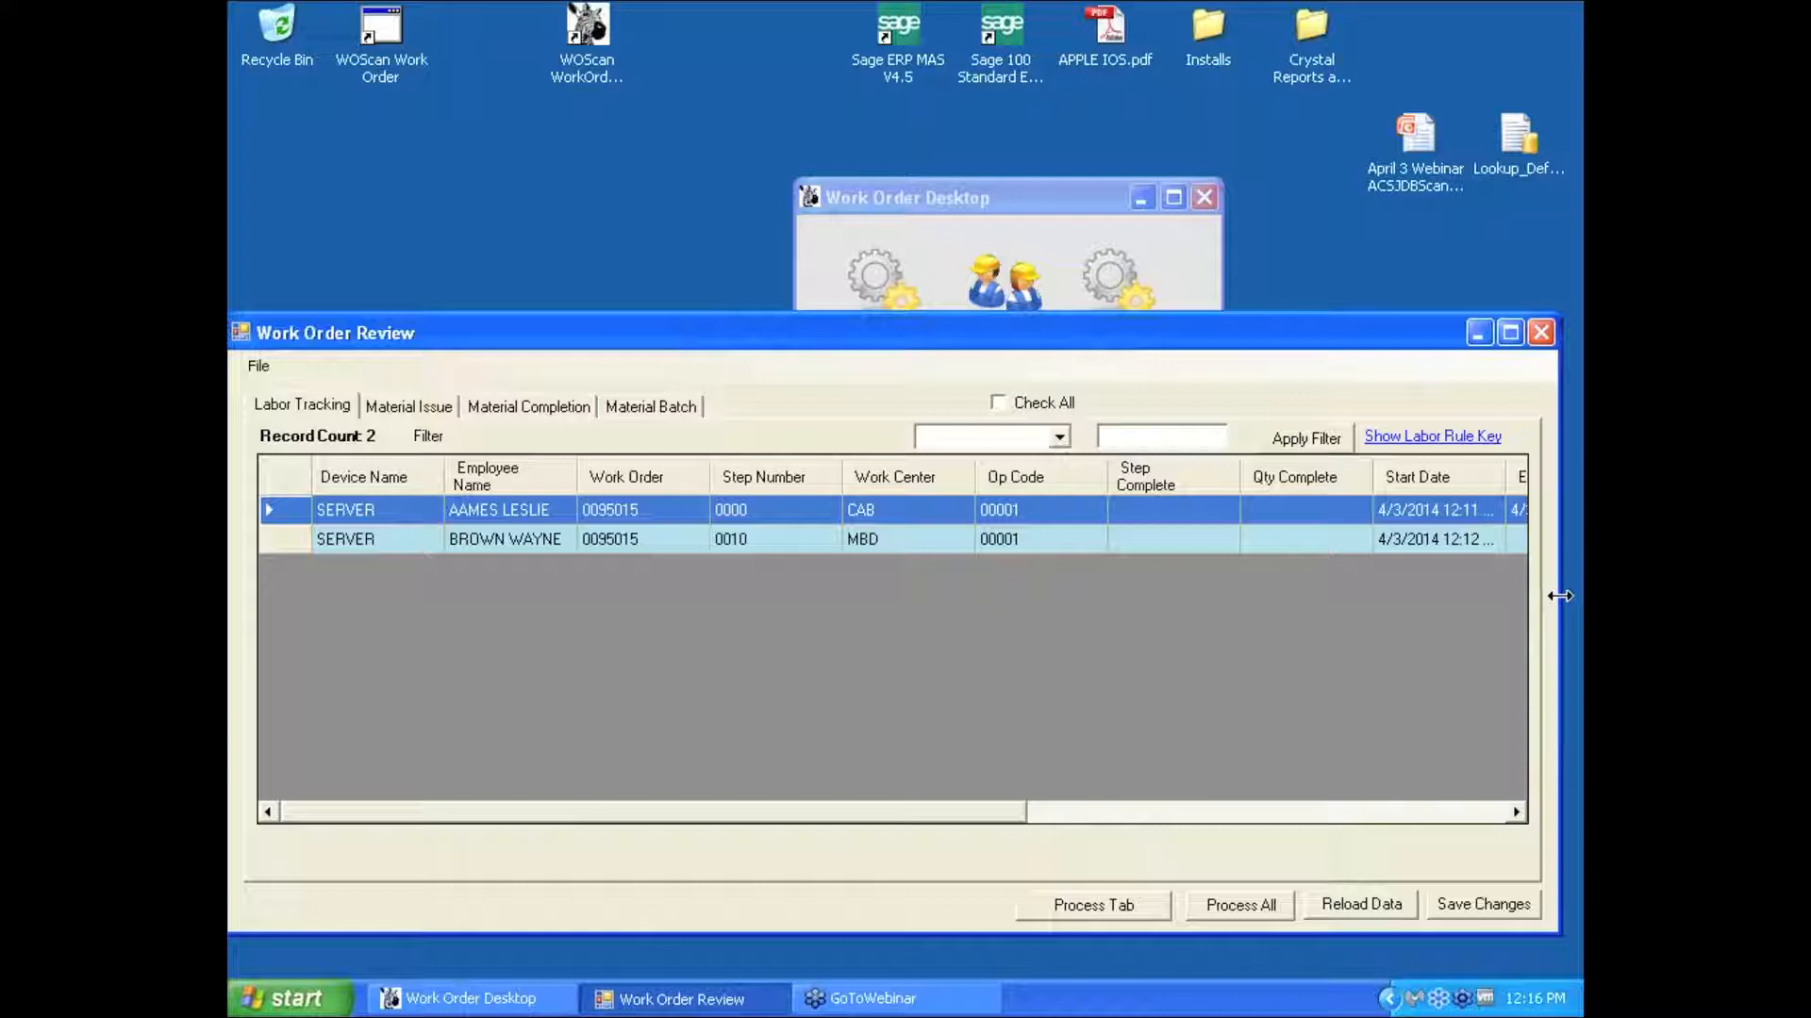
{"action": "left_click_drag", "start_coordinate": [1559, 596], "coordinate": [1577, 601]}
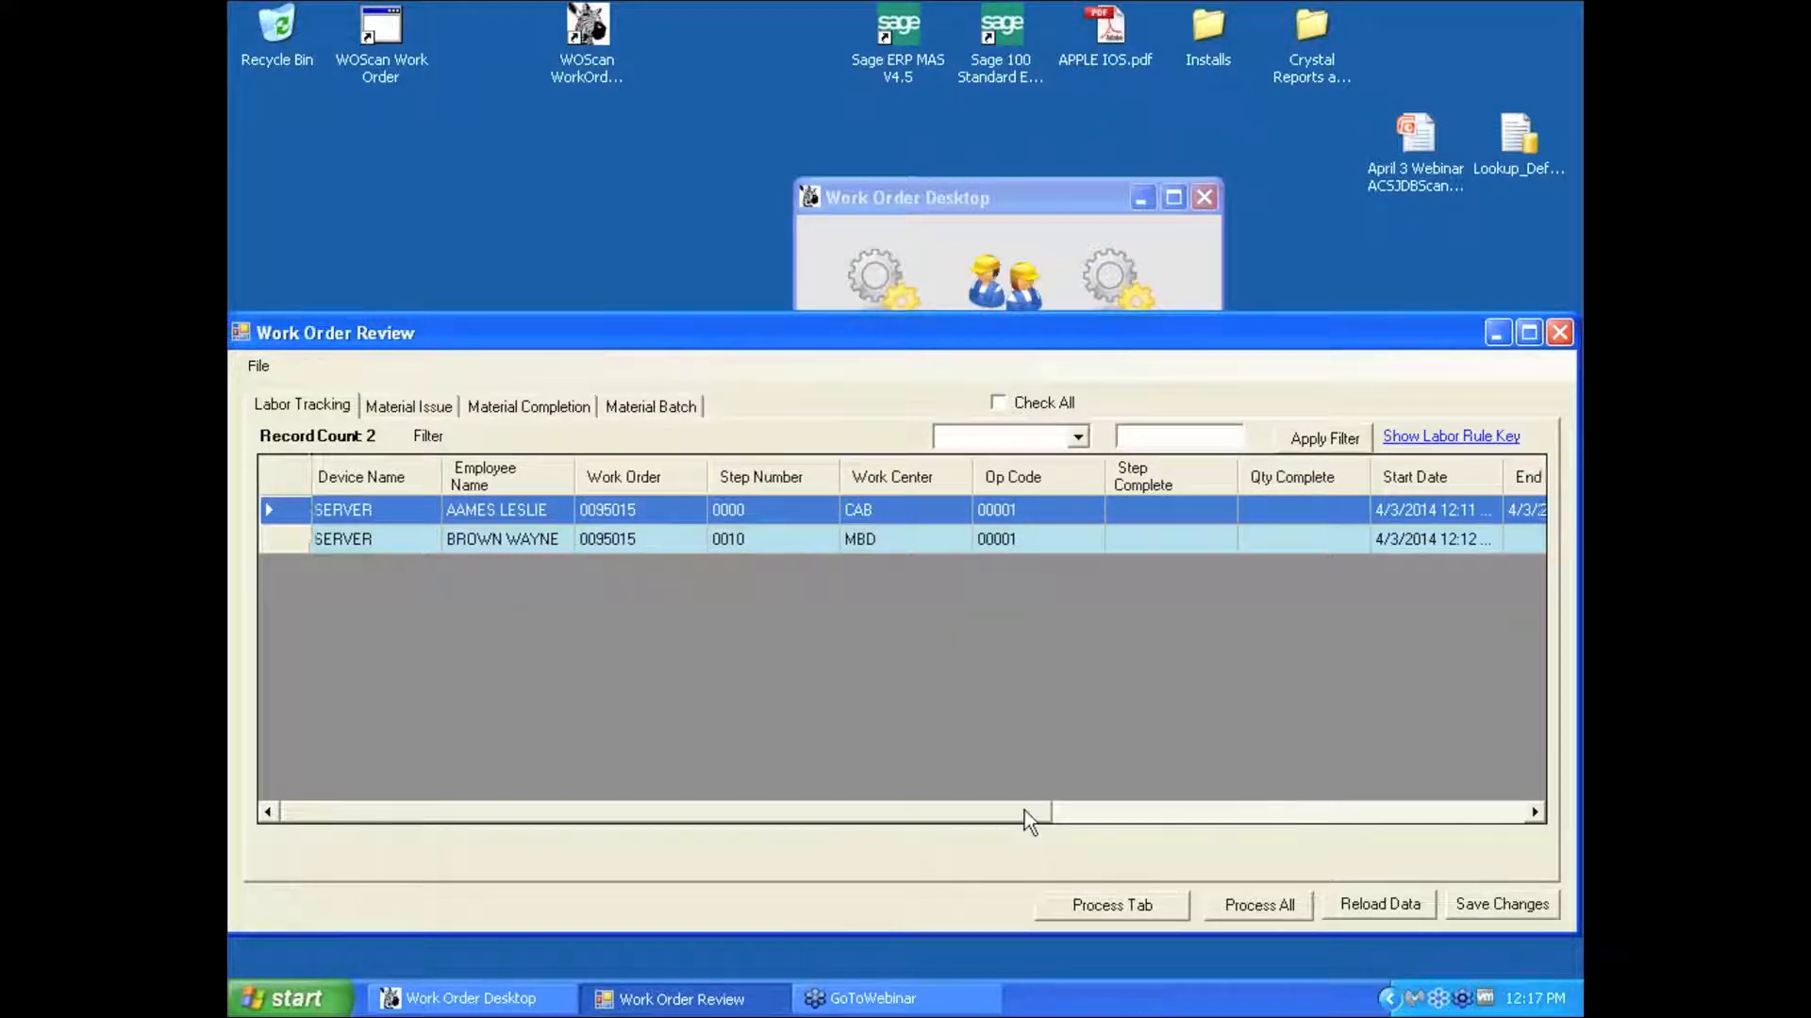
Examine the labor tracking records from device name to total hours worked, and check the fields available for filtering
{"action": "left_click_drag", "start_coordinate": [1025, 811], "coordinate": [1163, 811]}
{"action": "left_click", "coordinate": [1329, 547]}
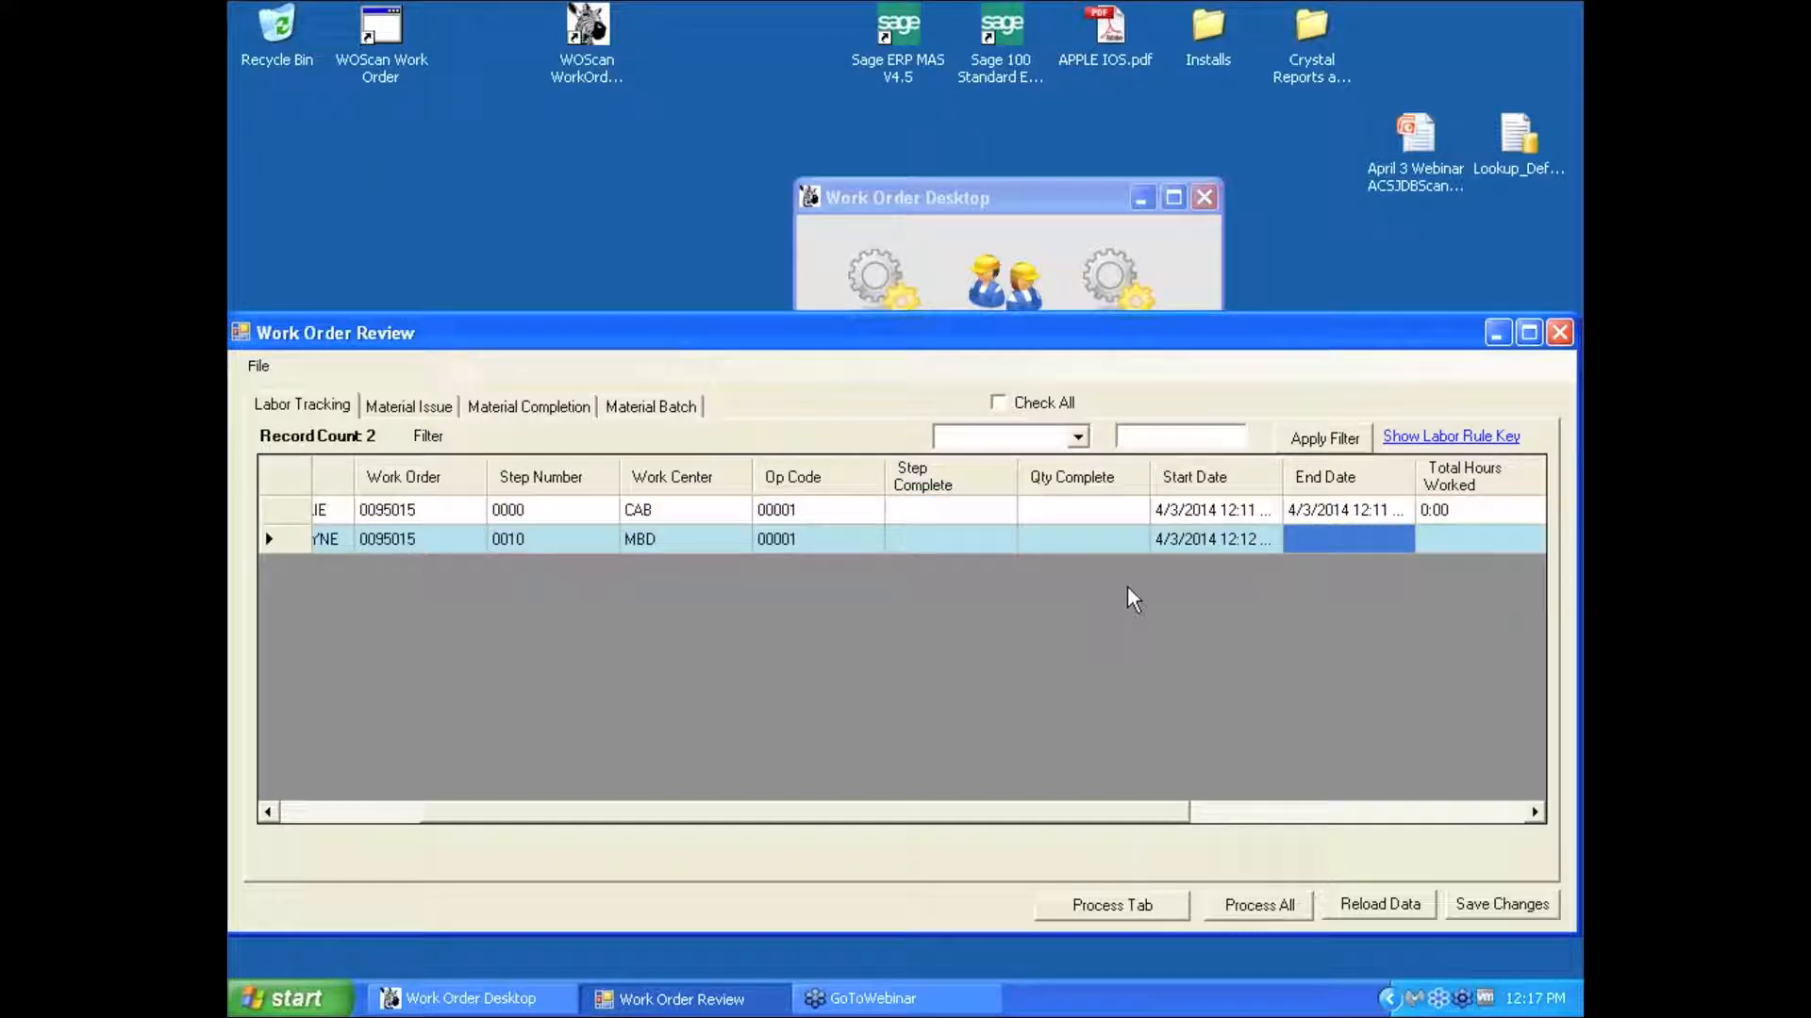
{"action": "left_click_drag", "start_coordinate": [1022, 813], "coordinate": [886, 820]}
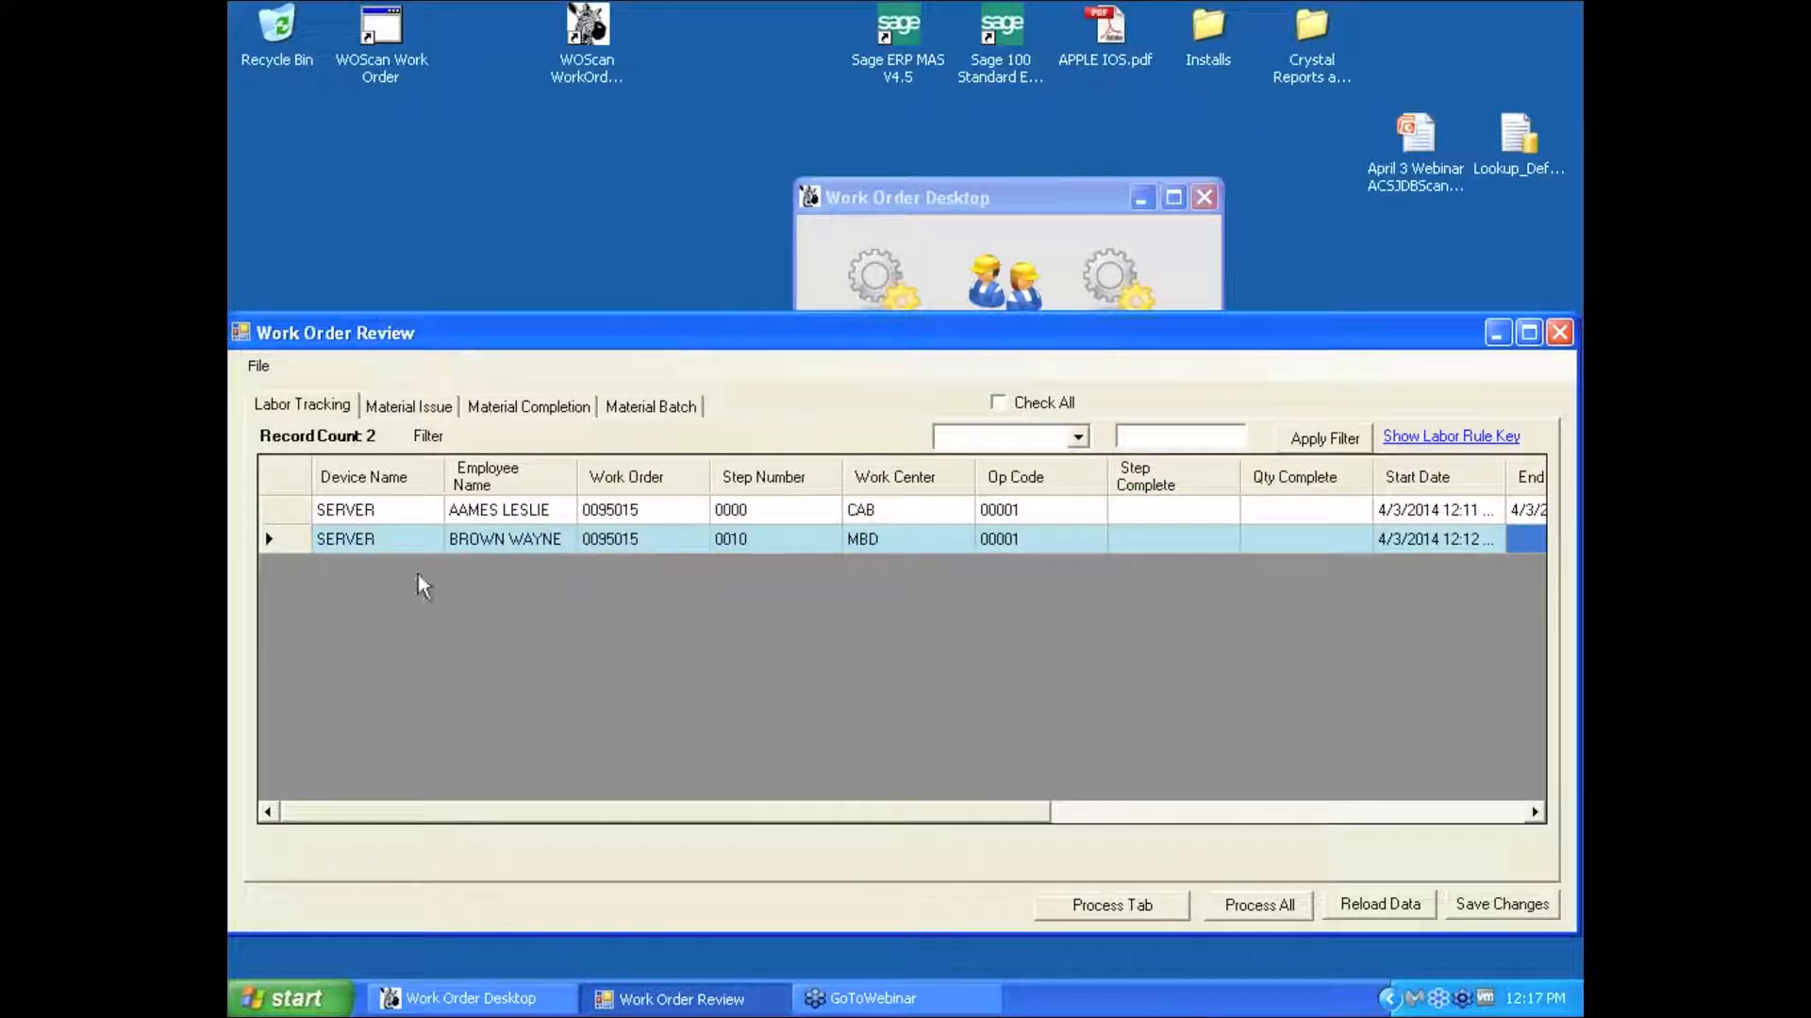
{"action": "left_click", "coordinate": [1078, 440]}
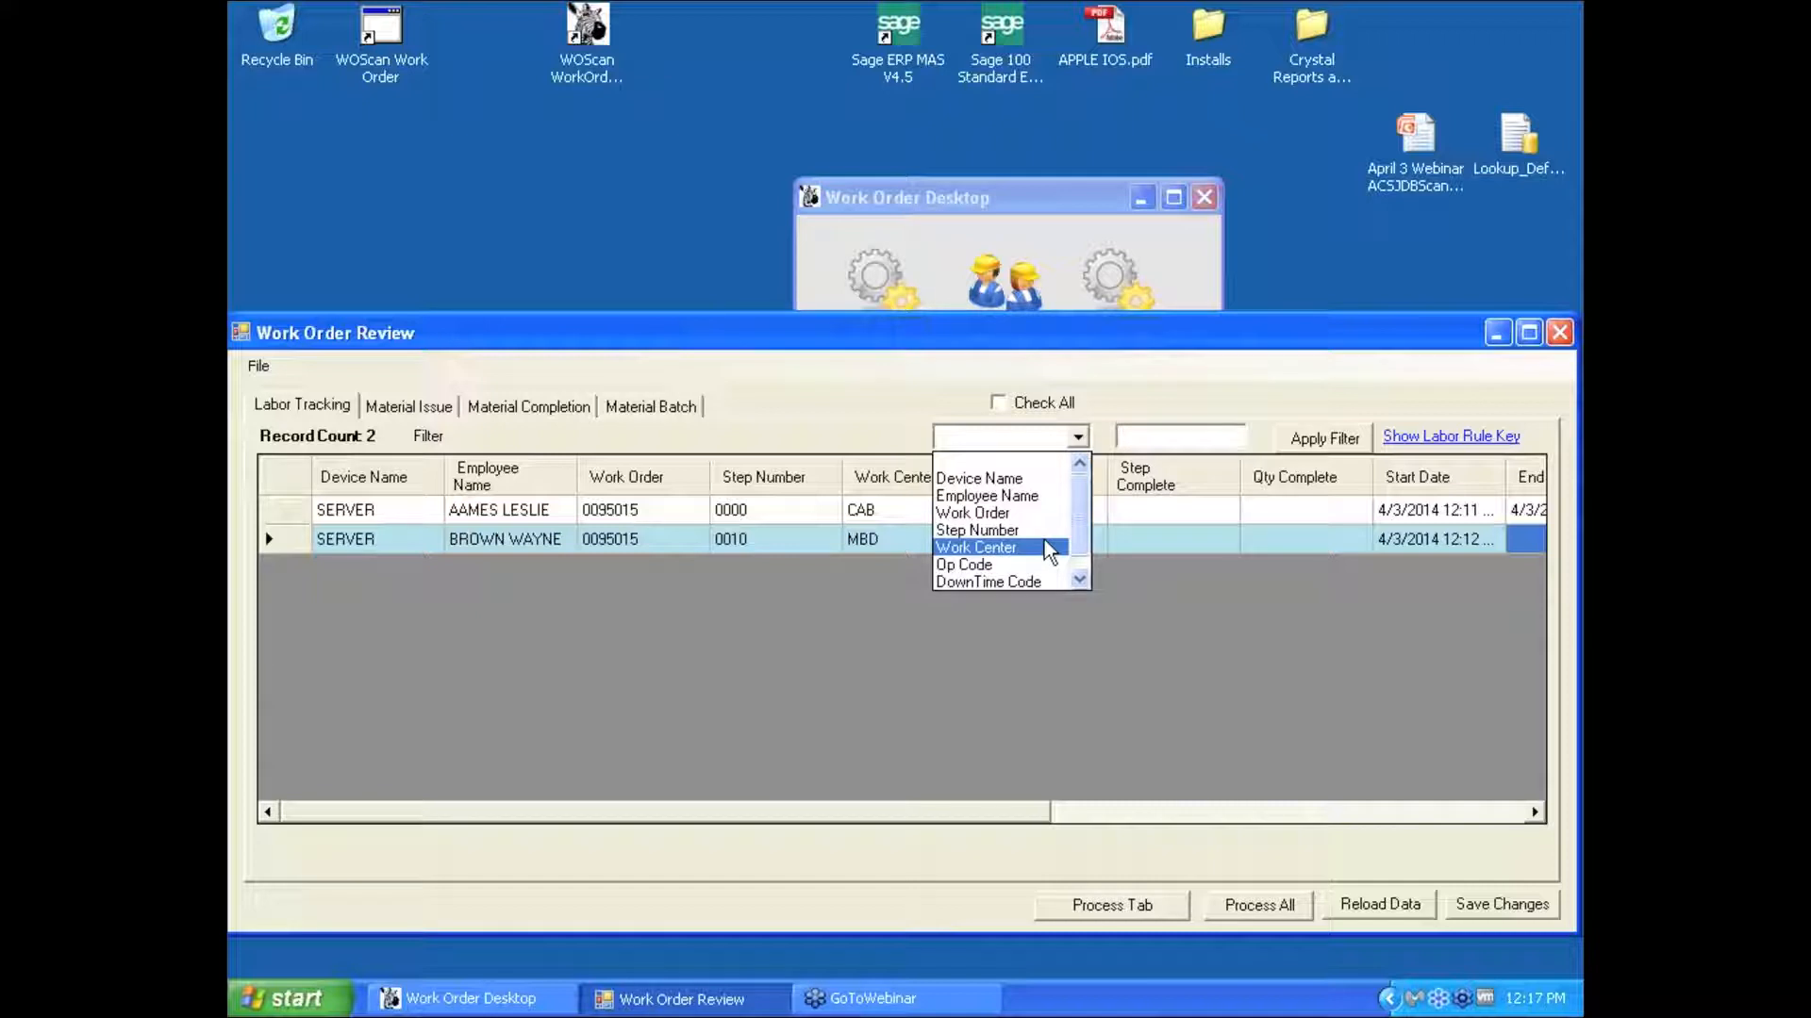
{"action": "left_click", "coordinate": [981, 531]}
Look over the material issue and material completion records, including scrap code and completion destination, and return to labor tracking
{"action": "left_click", "coordinate": [413, 406]}
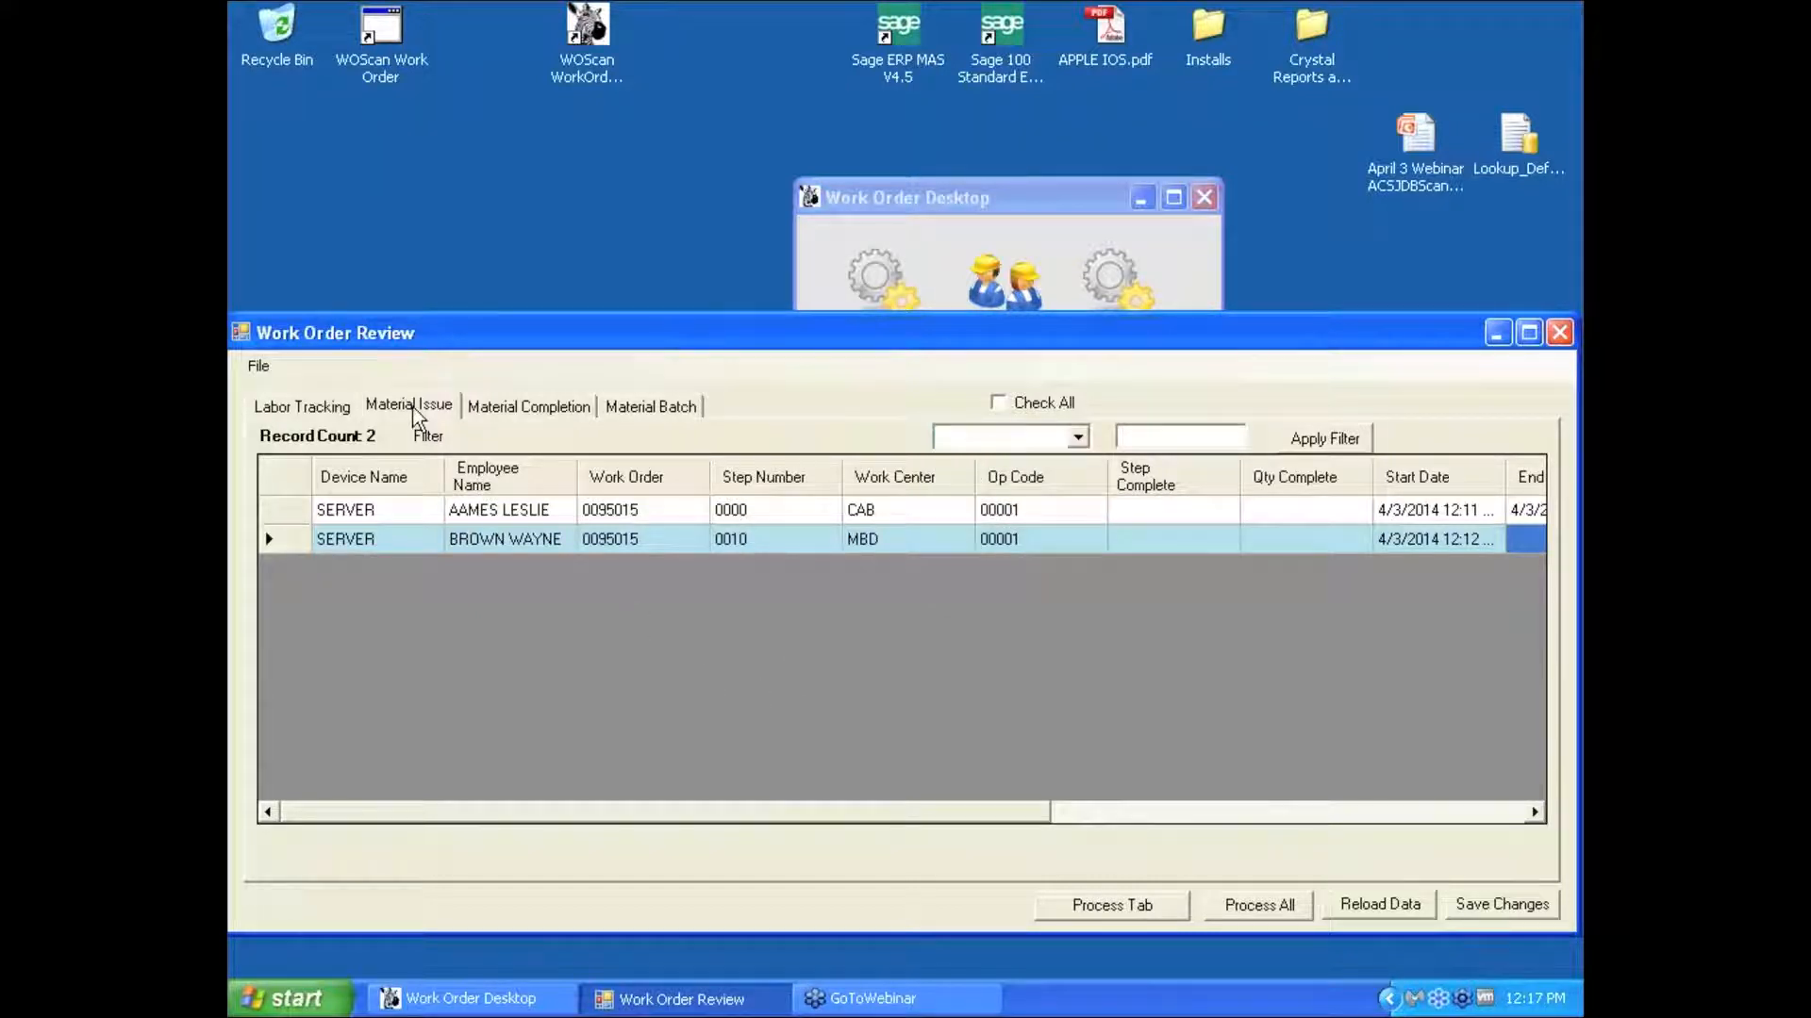
{"action": "left_click", "coordinate": [530, 407]}
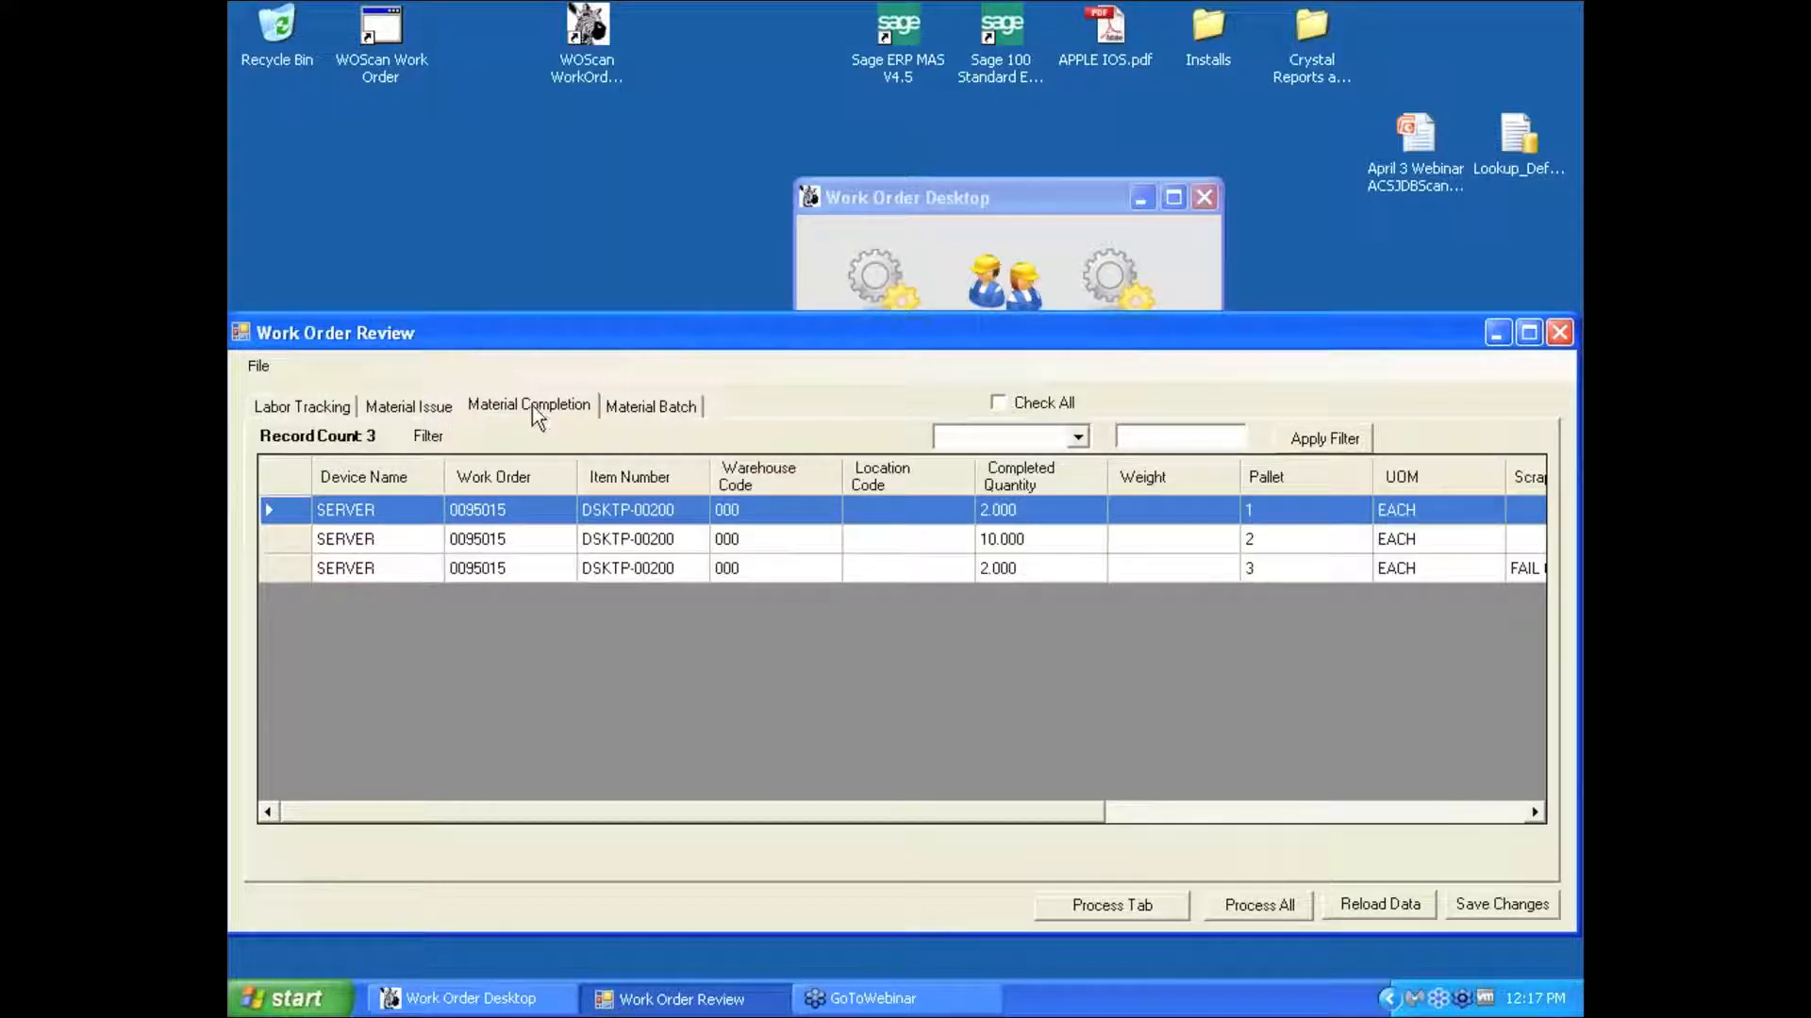
{"action": "left_click_drag", "start_coordinate": [1088, 812], "coordinate": [1228, 813]}
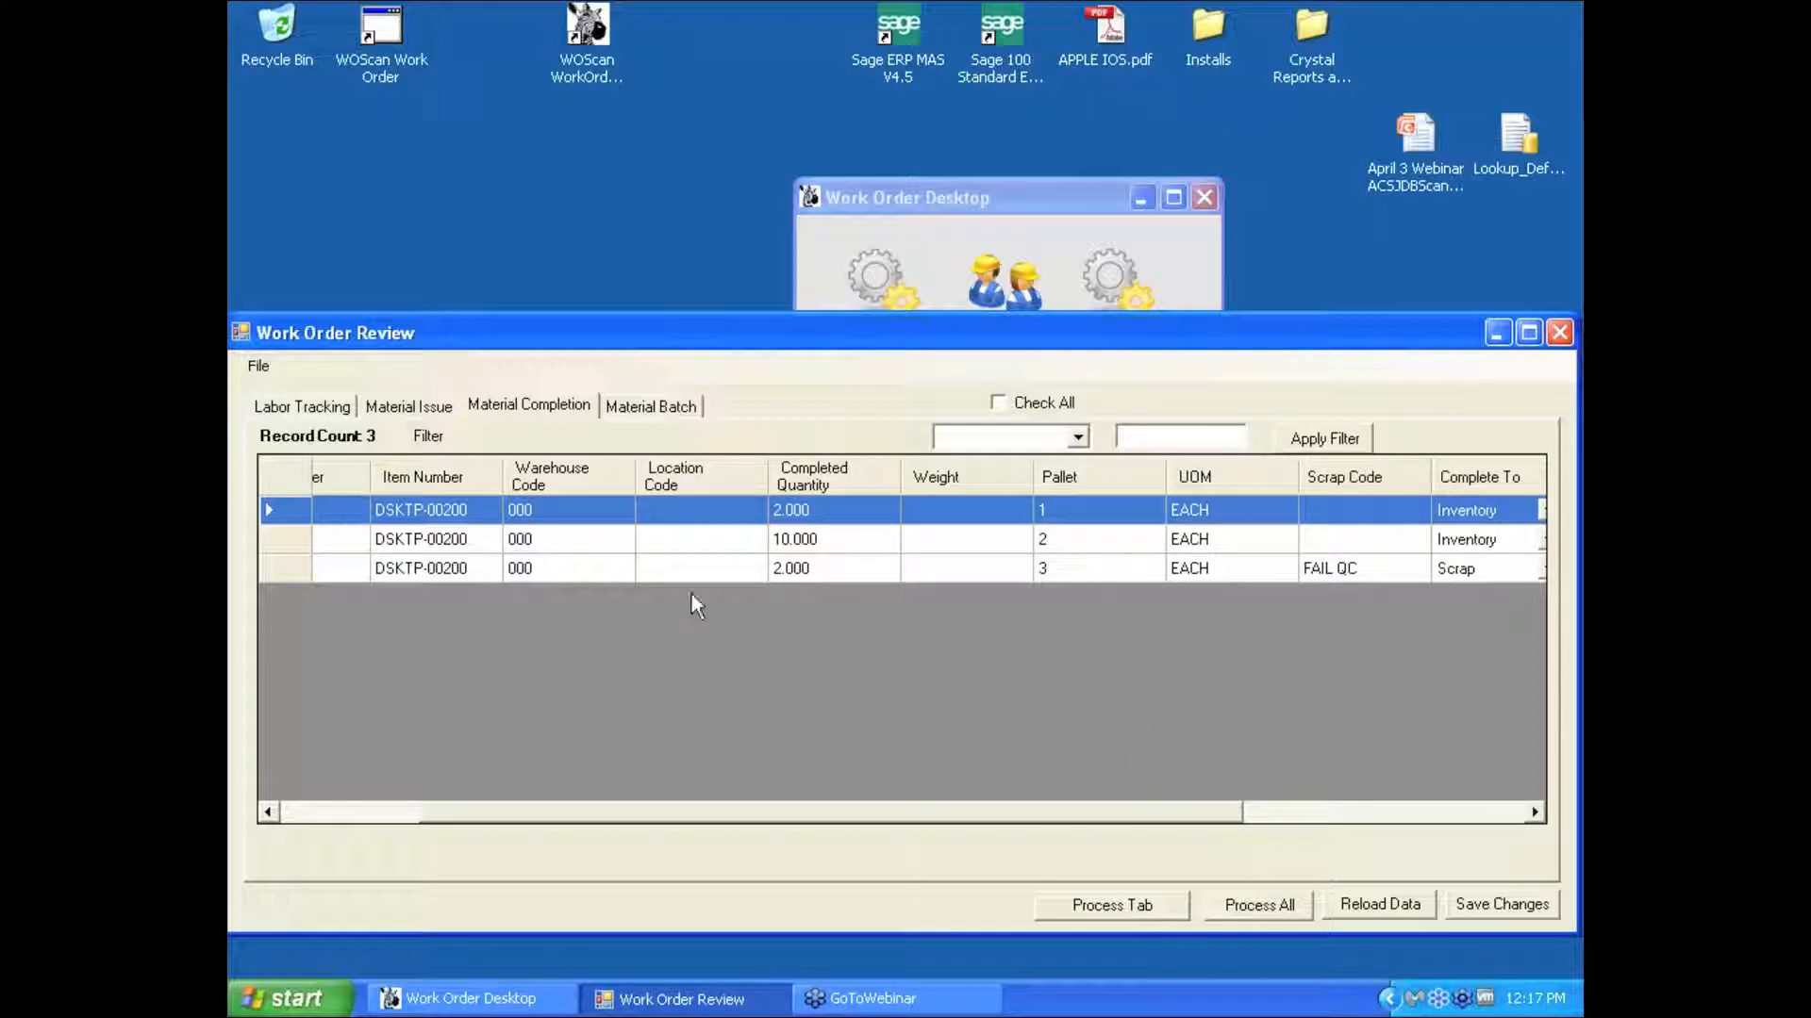
{"action": "left_click", "coordinate": [407, 406]}
{"action": "left_click", "coordinate": [330, 406]}
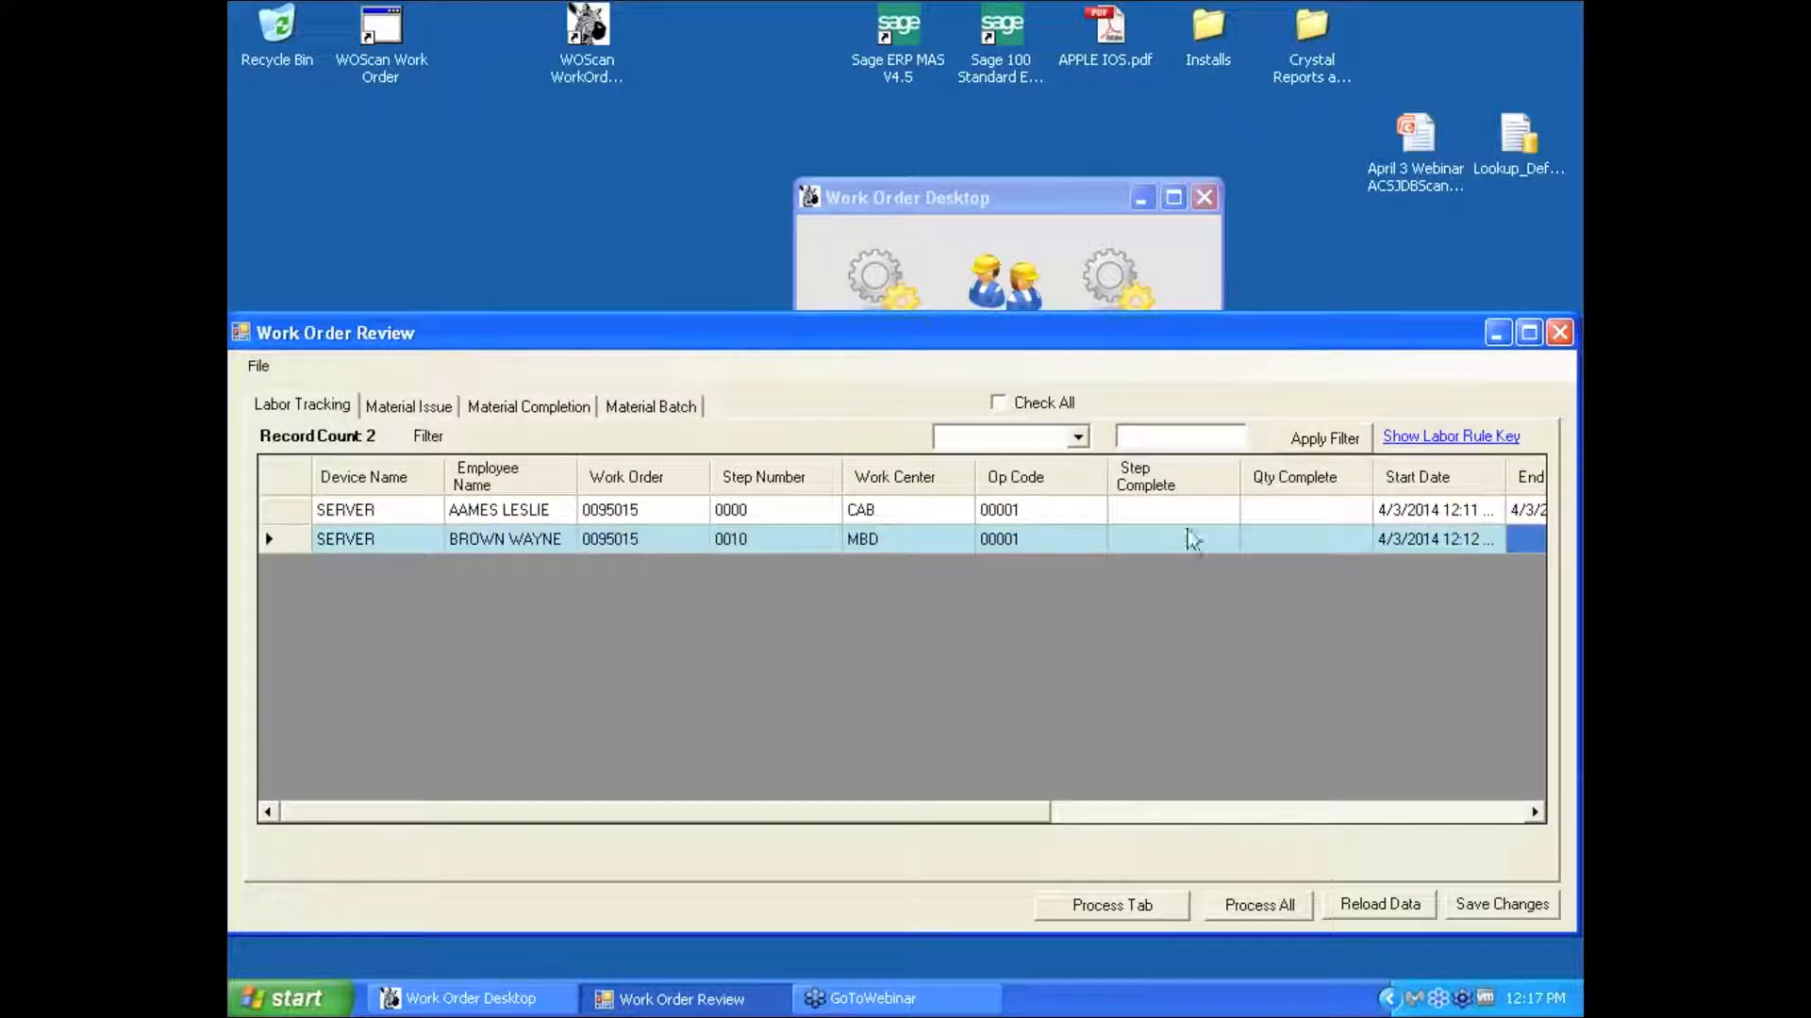
Unlock labor date editing with the password and set the step 0010 record's End Date to 4/3/2014 12:12
{"action": "left_click_drag", "start_coordinate": [1031, 813], "coordinate": [1215, 813]}
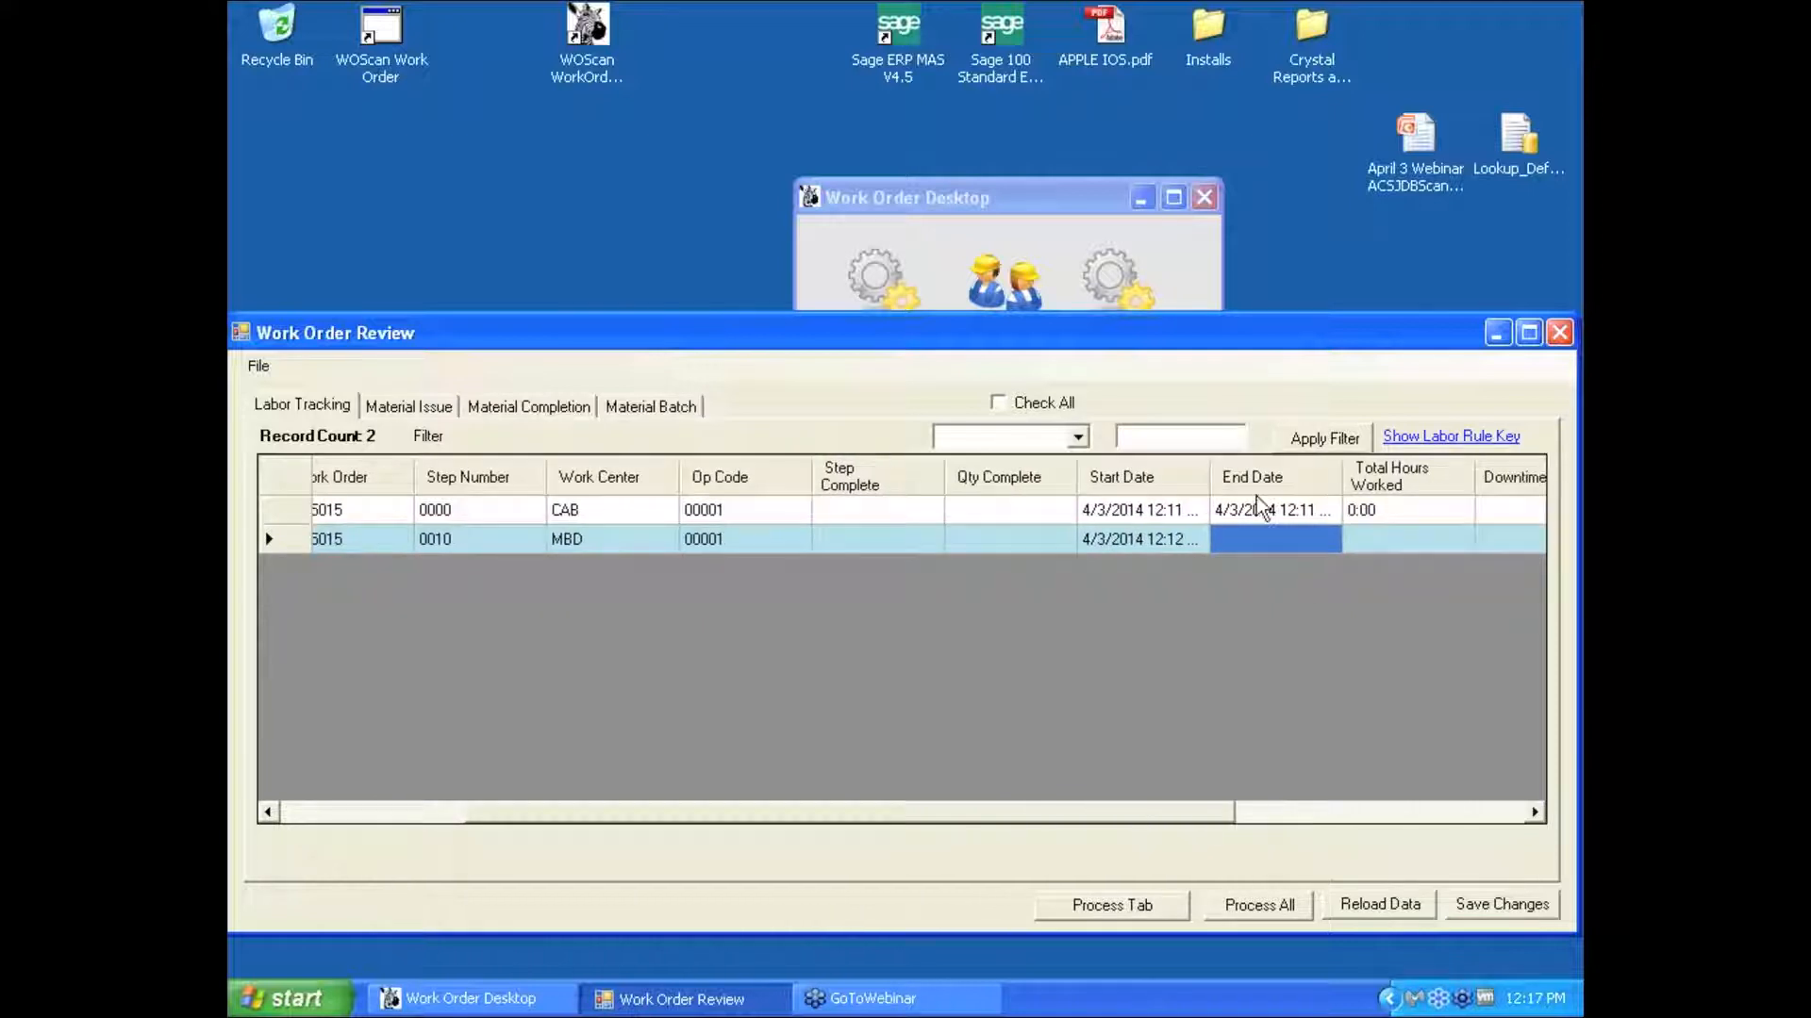
{"action": "left_click", "coordinate": [1167, 545]}
{"action": "double_click", "coordinate": [1169, 556]}
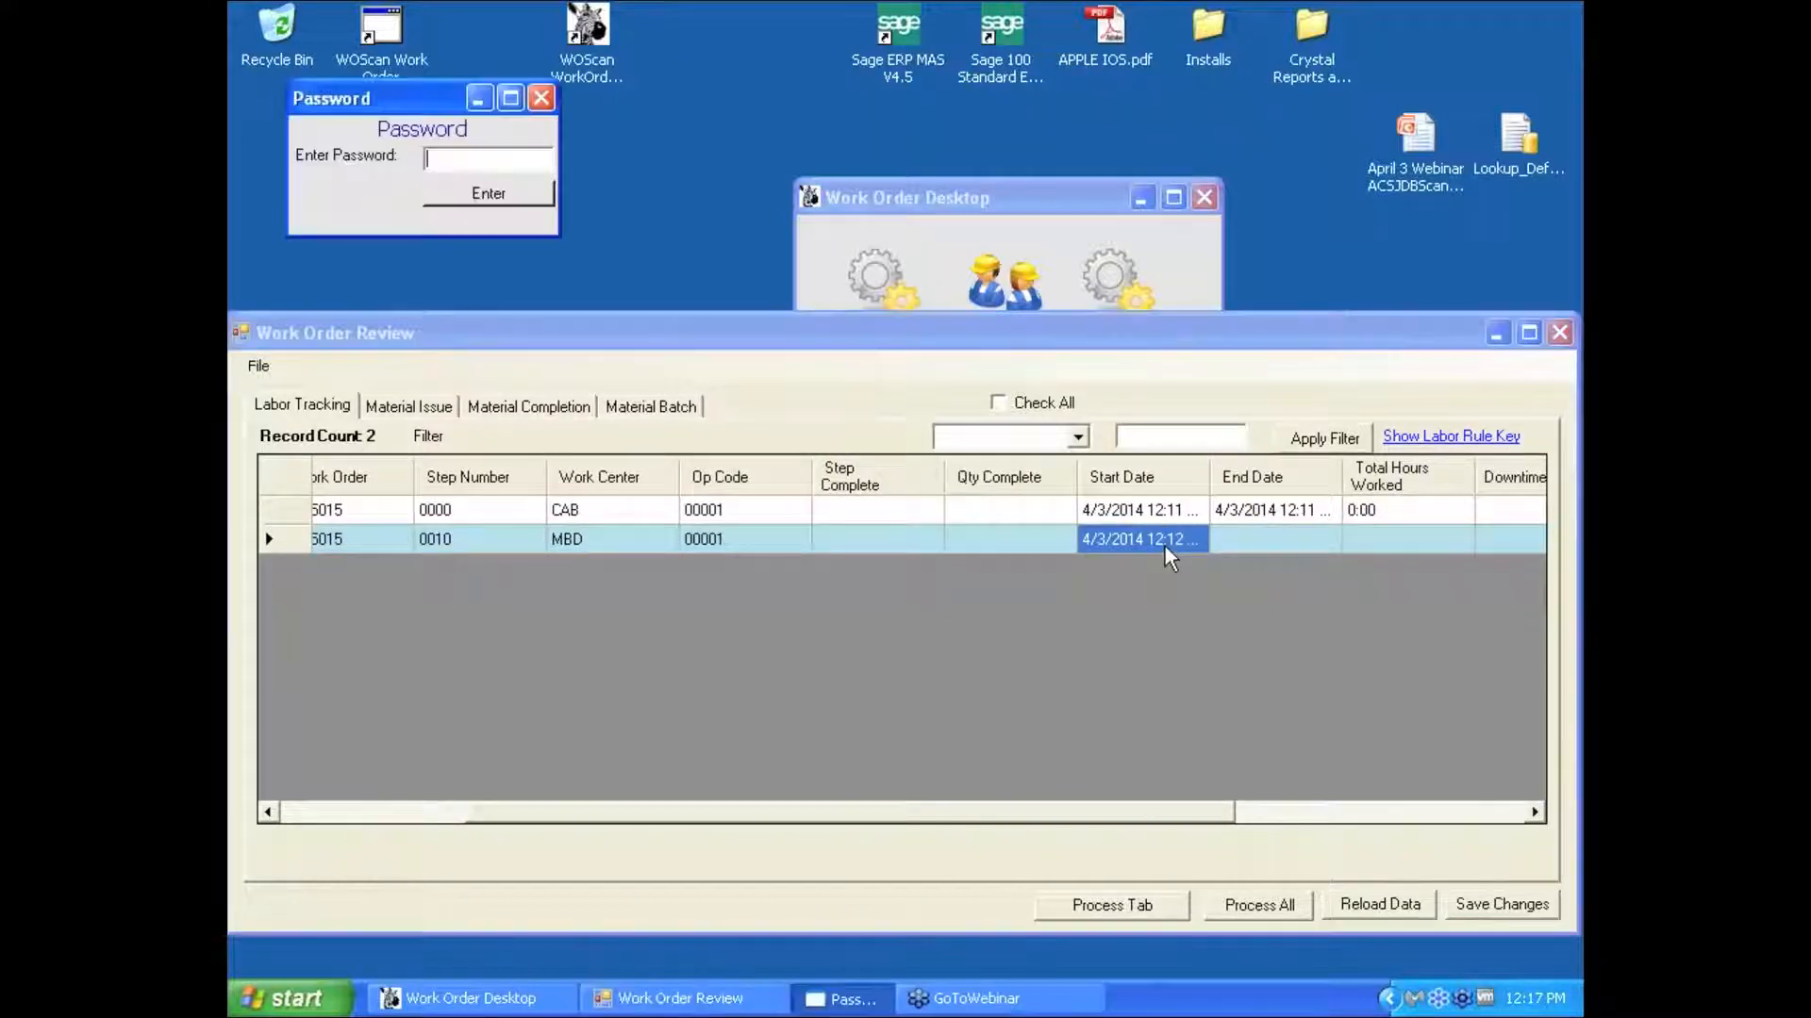
{"action": "key", "text": "Return"}
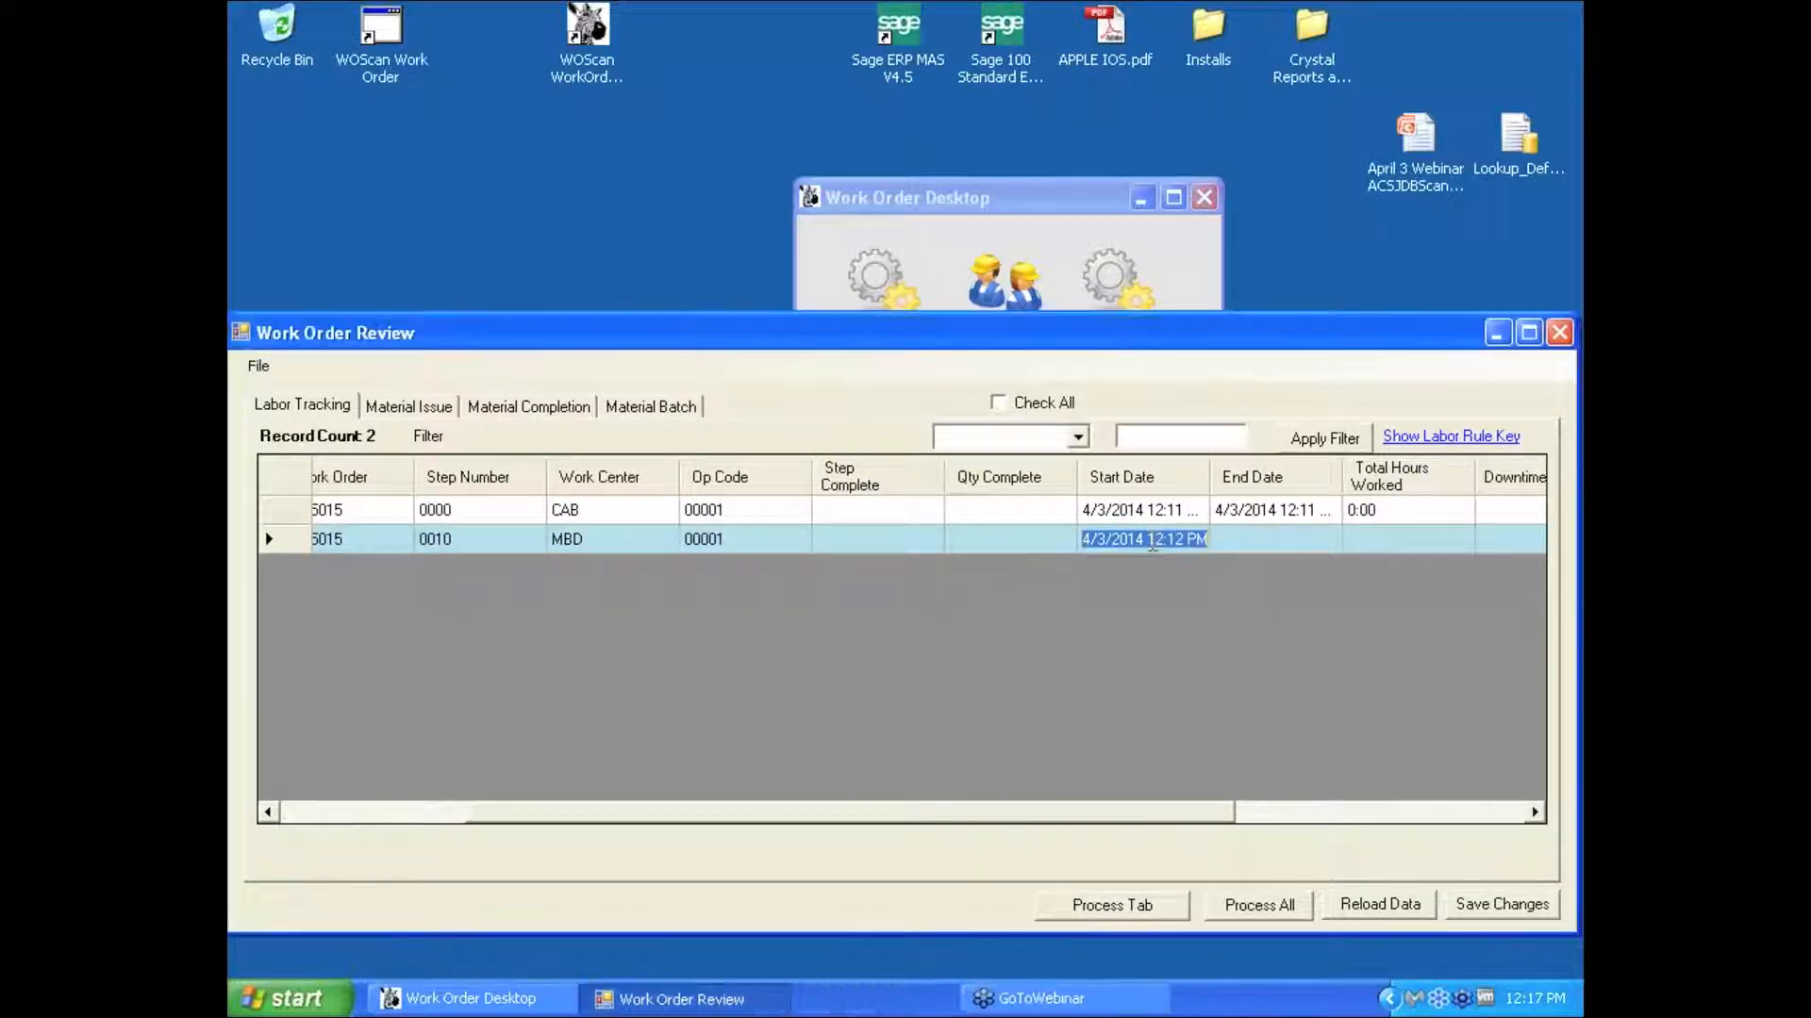
{"action": "left_click", "coordinate": [1262, 539]}
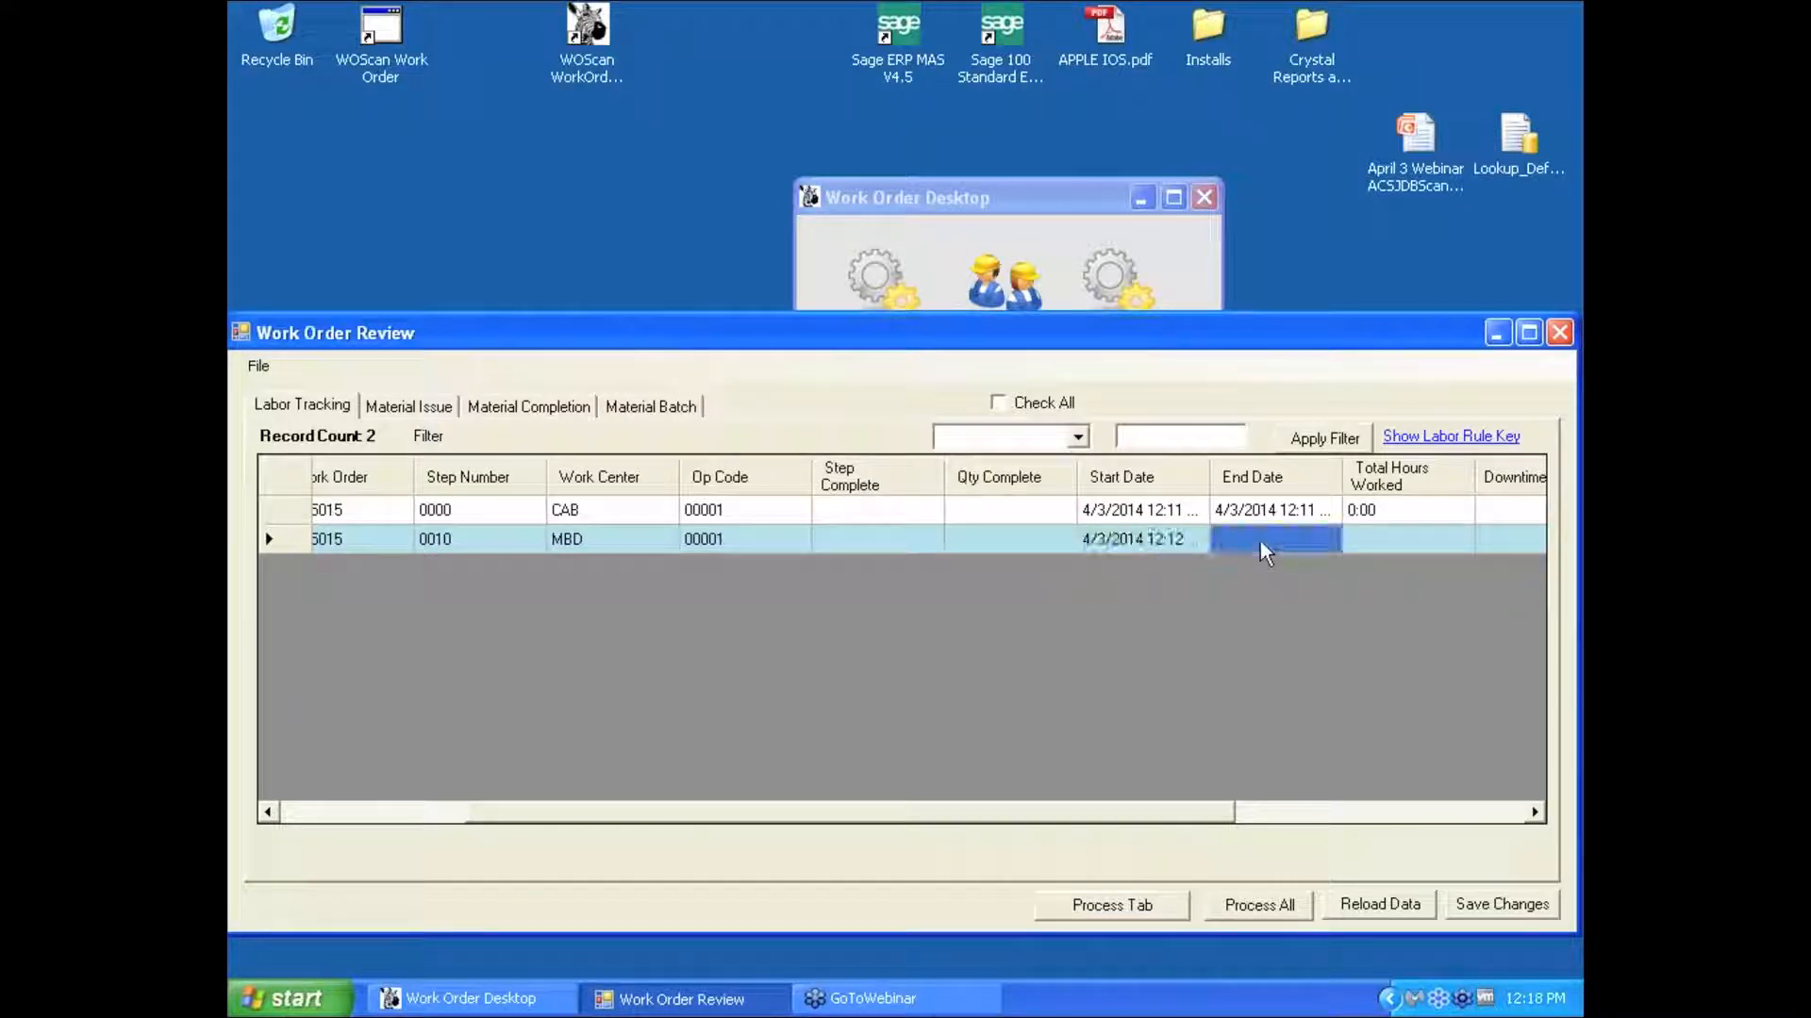
{"action": "left_click", "coordinate": [1260, 539]}
{"action": "left_click", "coordinate": [1363, 539]}
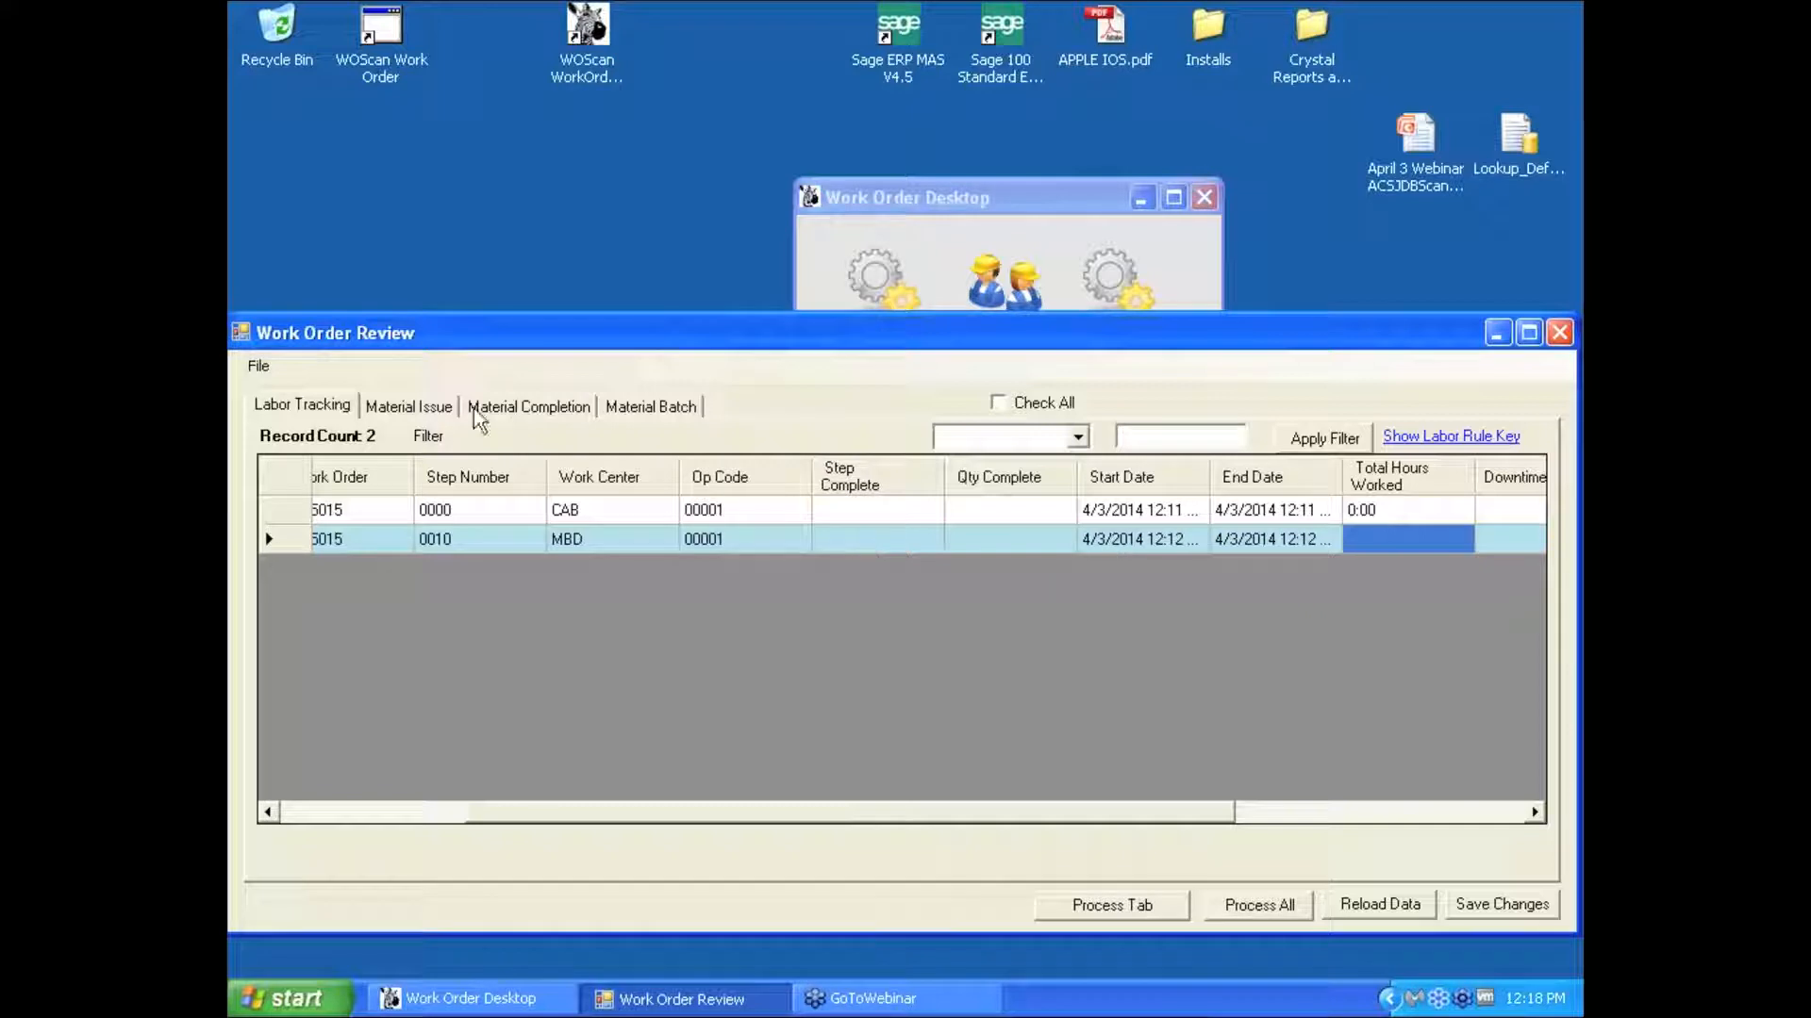
Examine the issued item quantities and the completed pallets in Work Order Review, and minimize the review window
{"action": "left_click", "coordinate": [411, 406]}
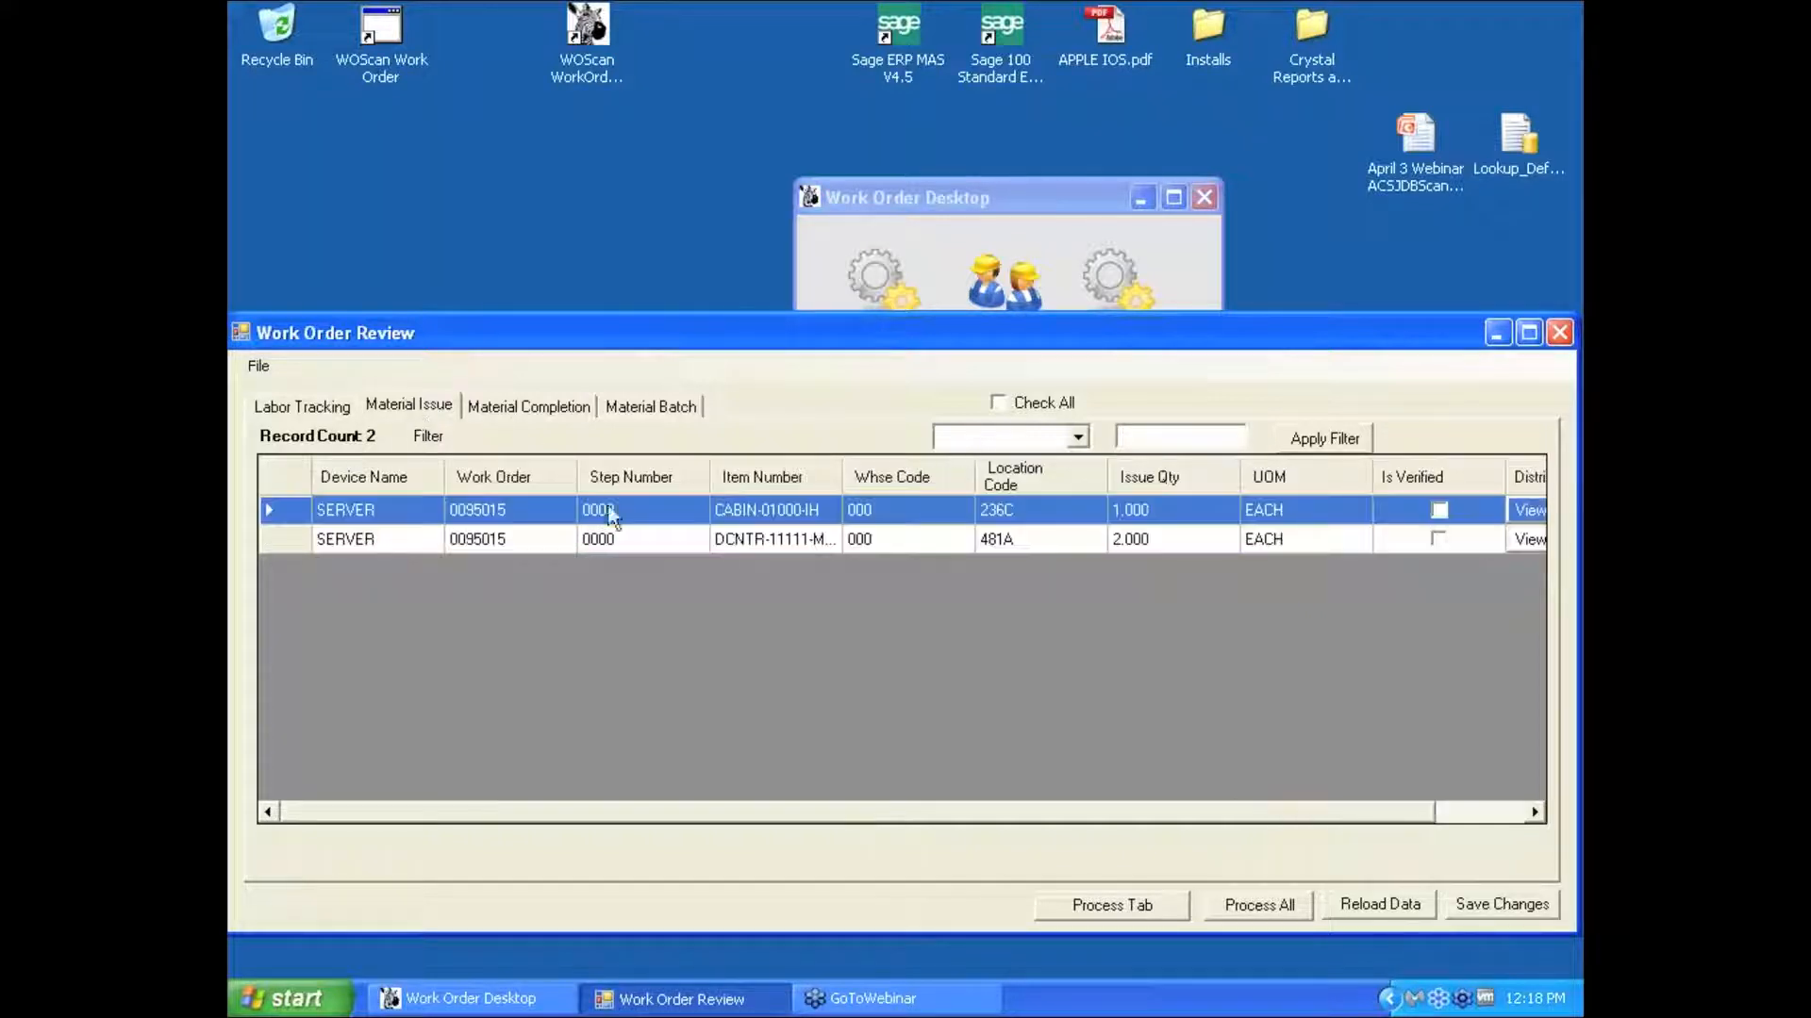
{"action": "left_click", "coordinate": [584, 405]}
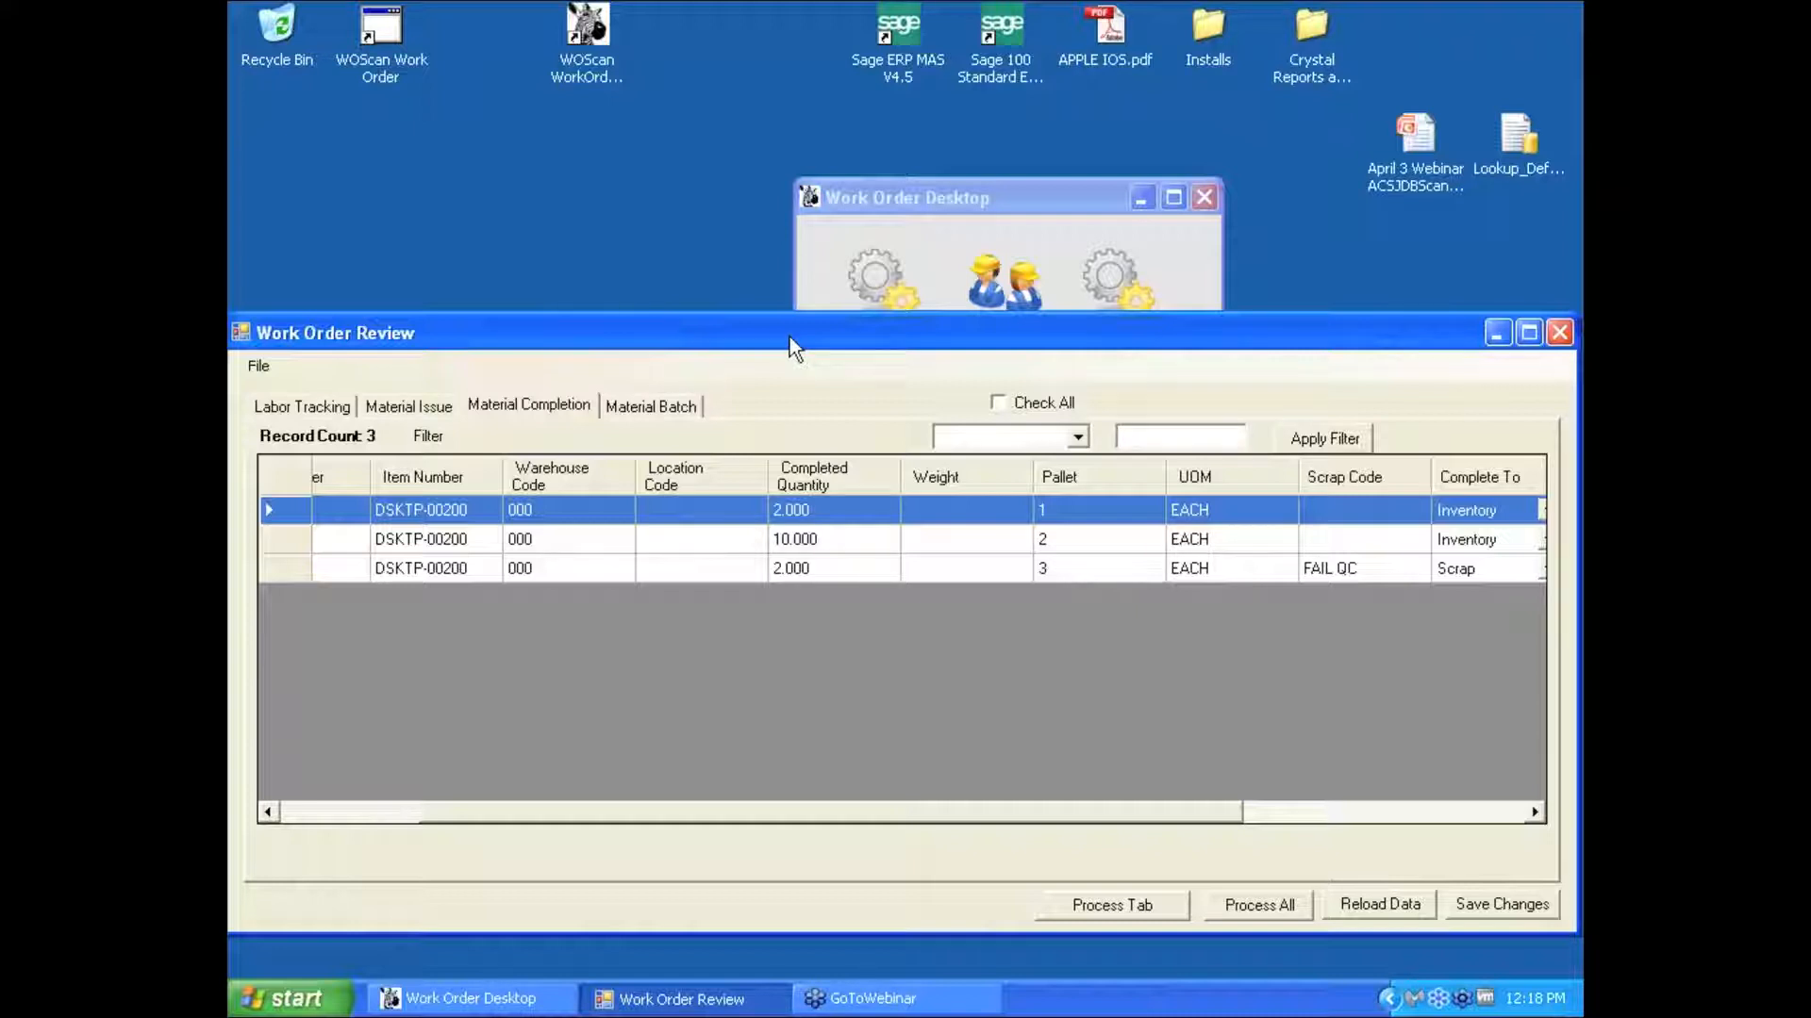
{"action": "left_click", "coordinate": [1492, 330]}
Open the Shop Floor Monitor, widen and reposition it to examine the clocked-in employee's work order details, and close it
{"action": "left_click", "coordinate": [1113, 728]}
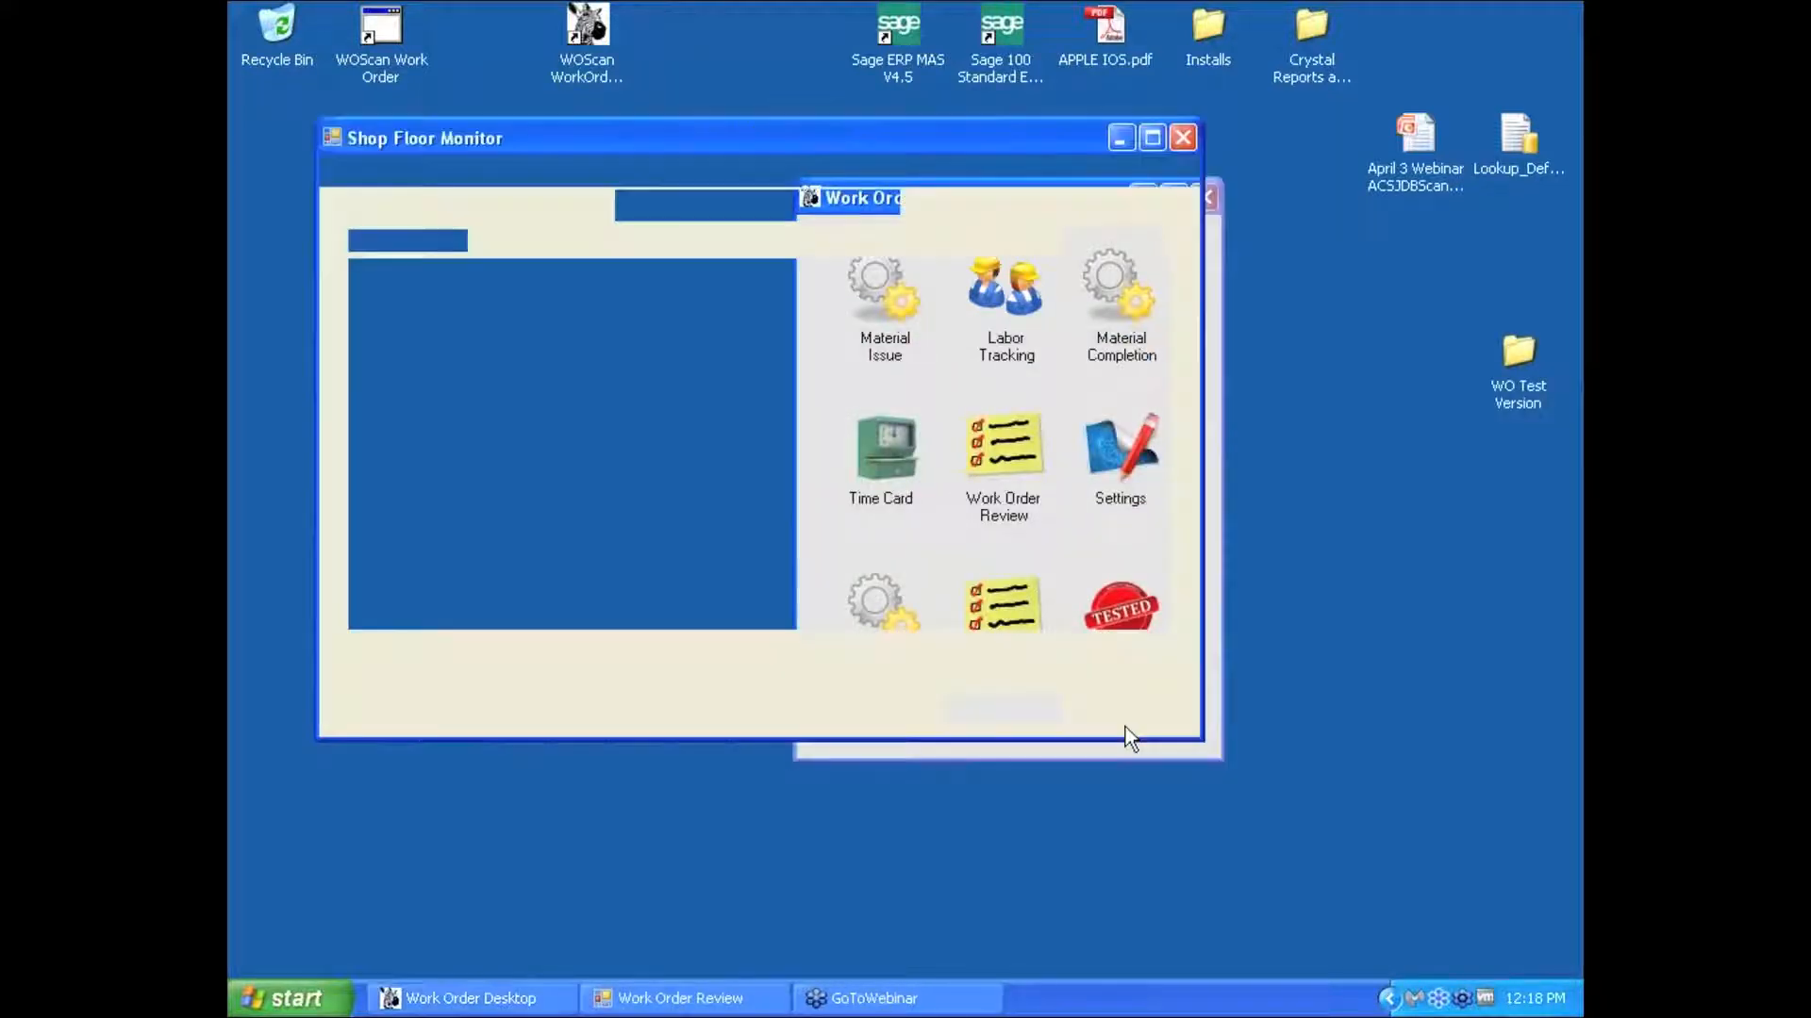
{"action": "left_click_drag", "start_coordinate": [1199, 732], "coordinate": [1561, 738]}
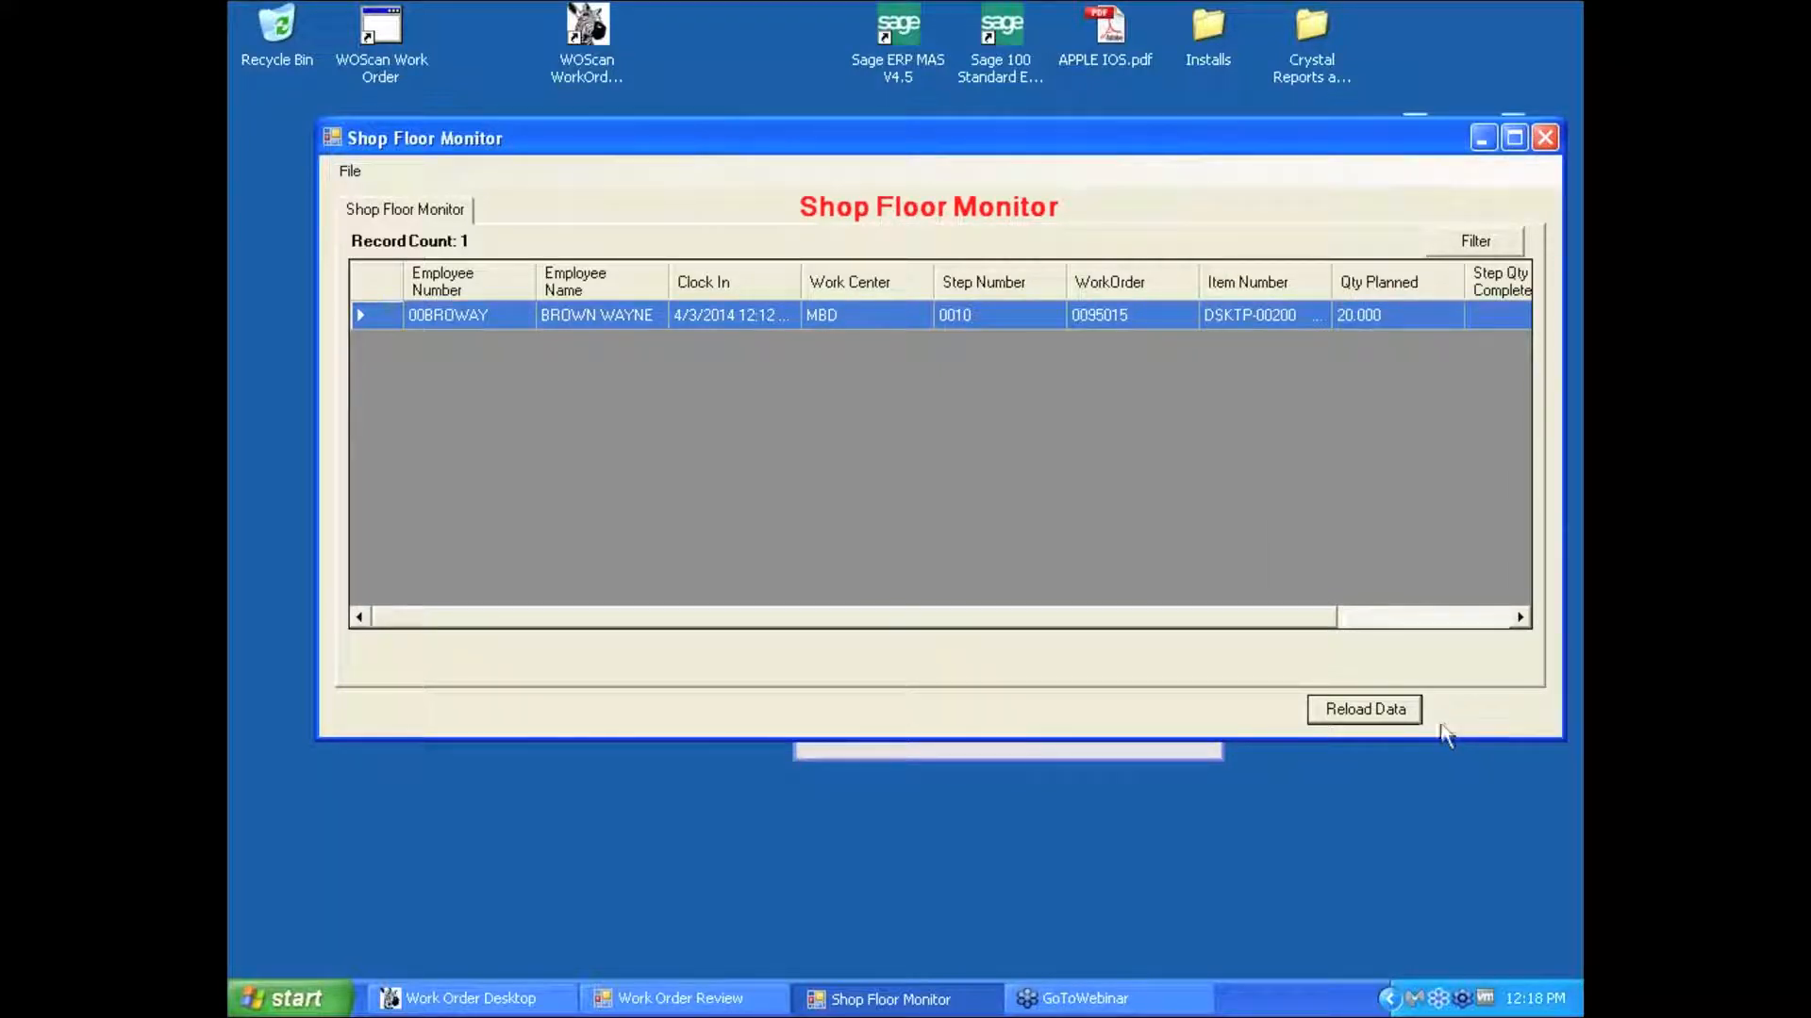
{"action": "left_click_drag", "start_coordinate": [1090, 136], "coordinate": [1040, 138]}
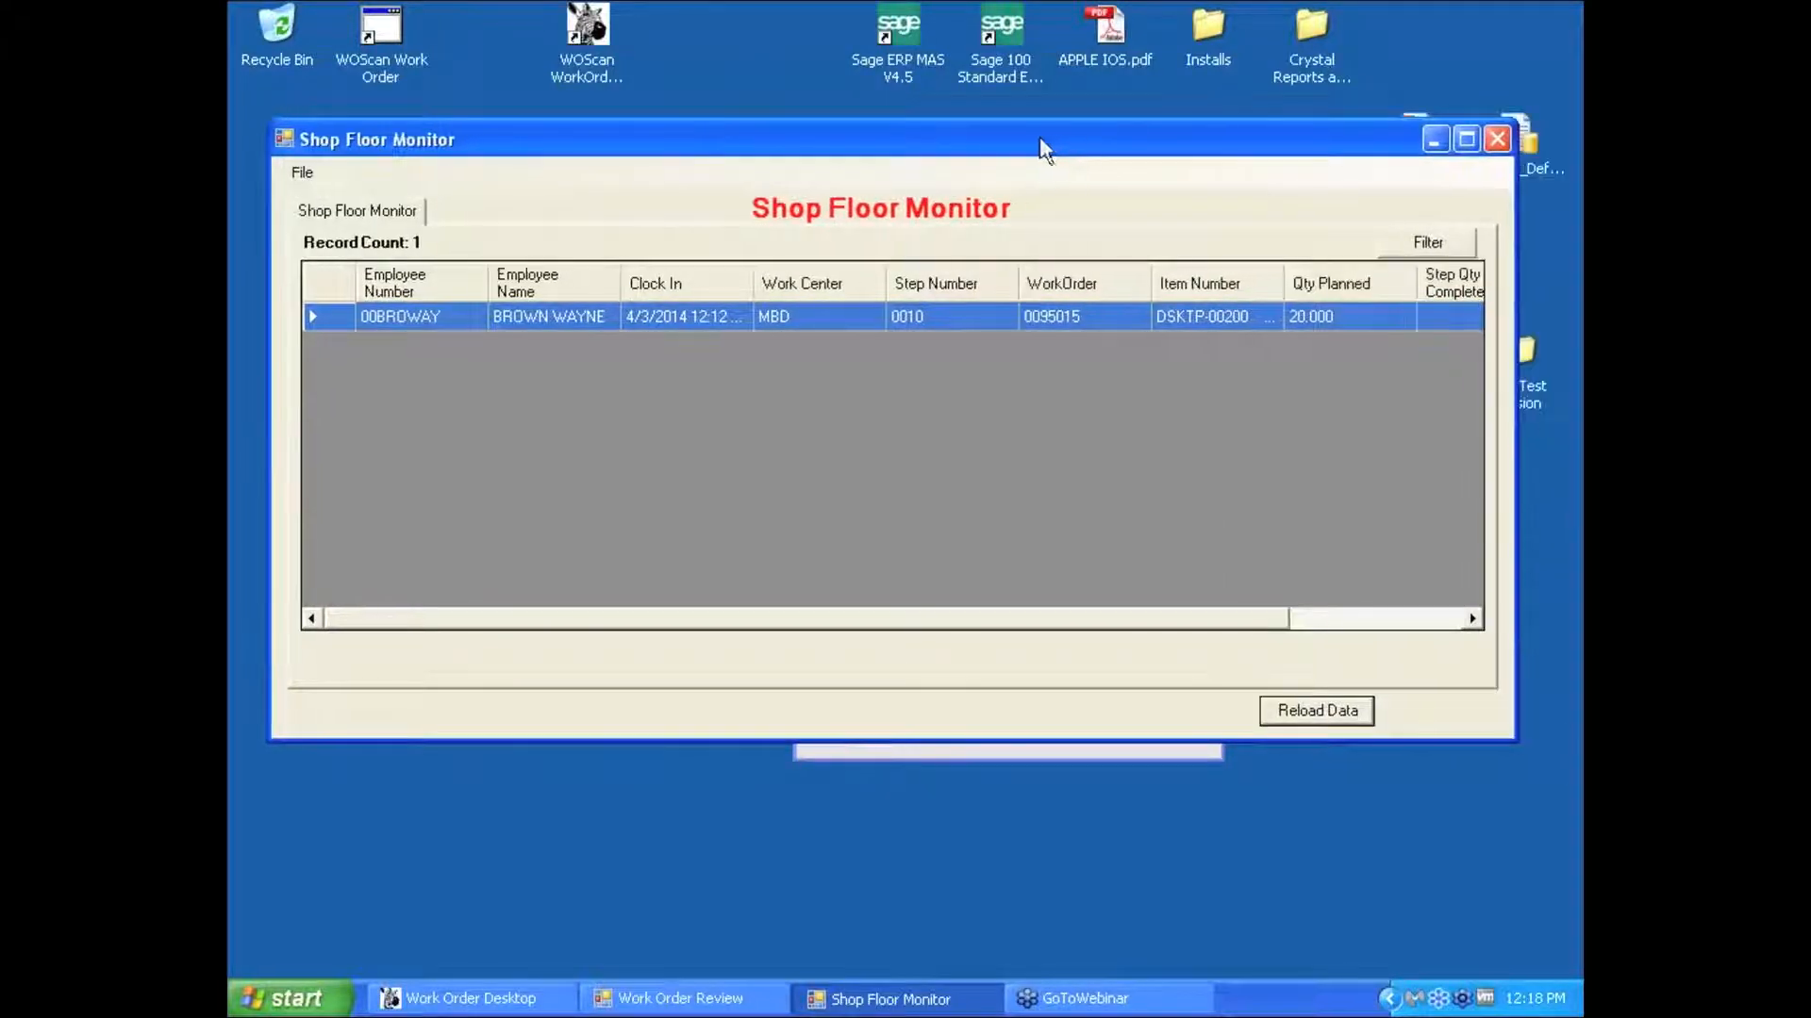
{"action": "left_click", "coordinate": [1498, 141]}
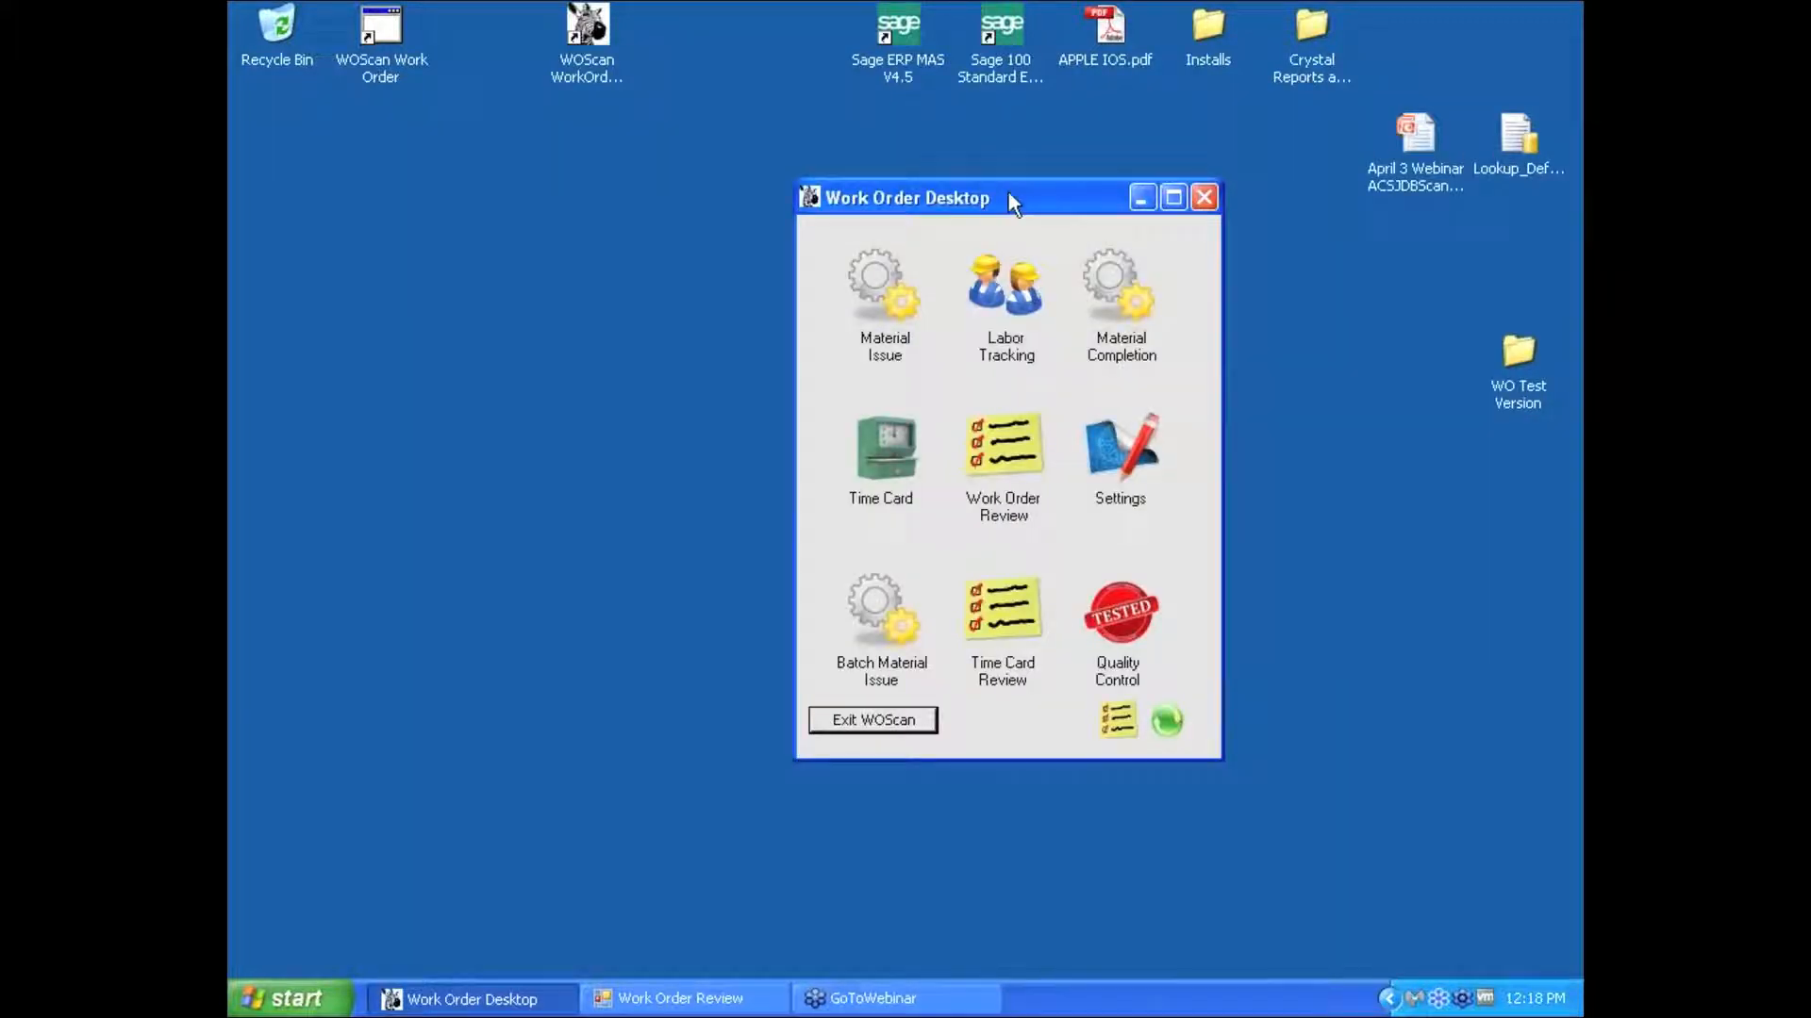
{"action": "left_click_drag", "start_coordinate": [1003, 191], "coordinate": [890, 163]}
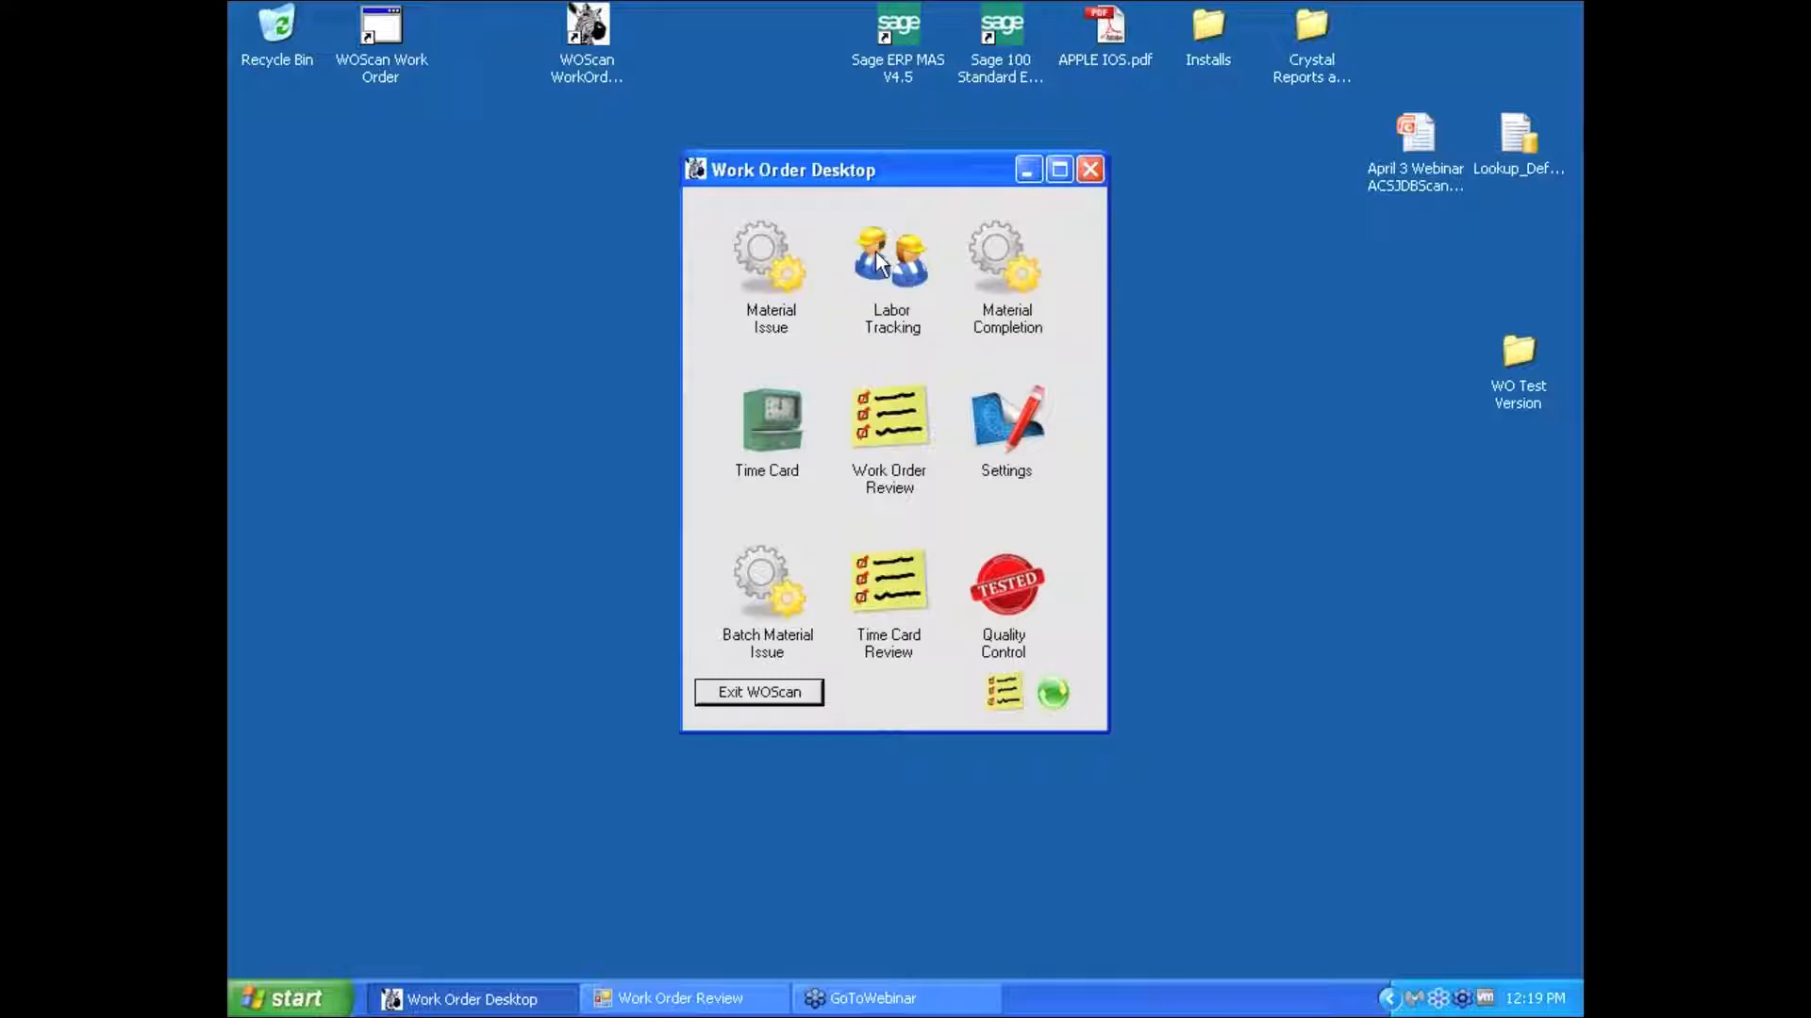
{"action": "left_click_drag", "start_coordinate": [938, 168], "coordinate": [676, 179]}
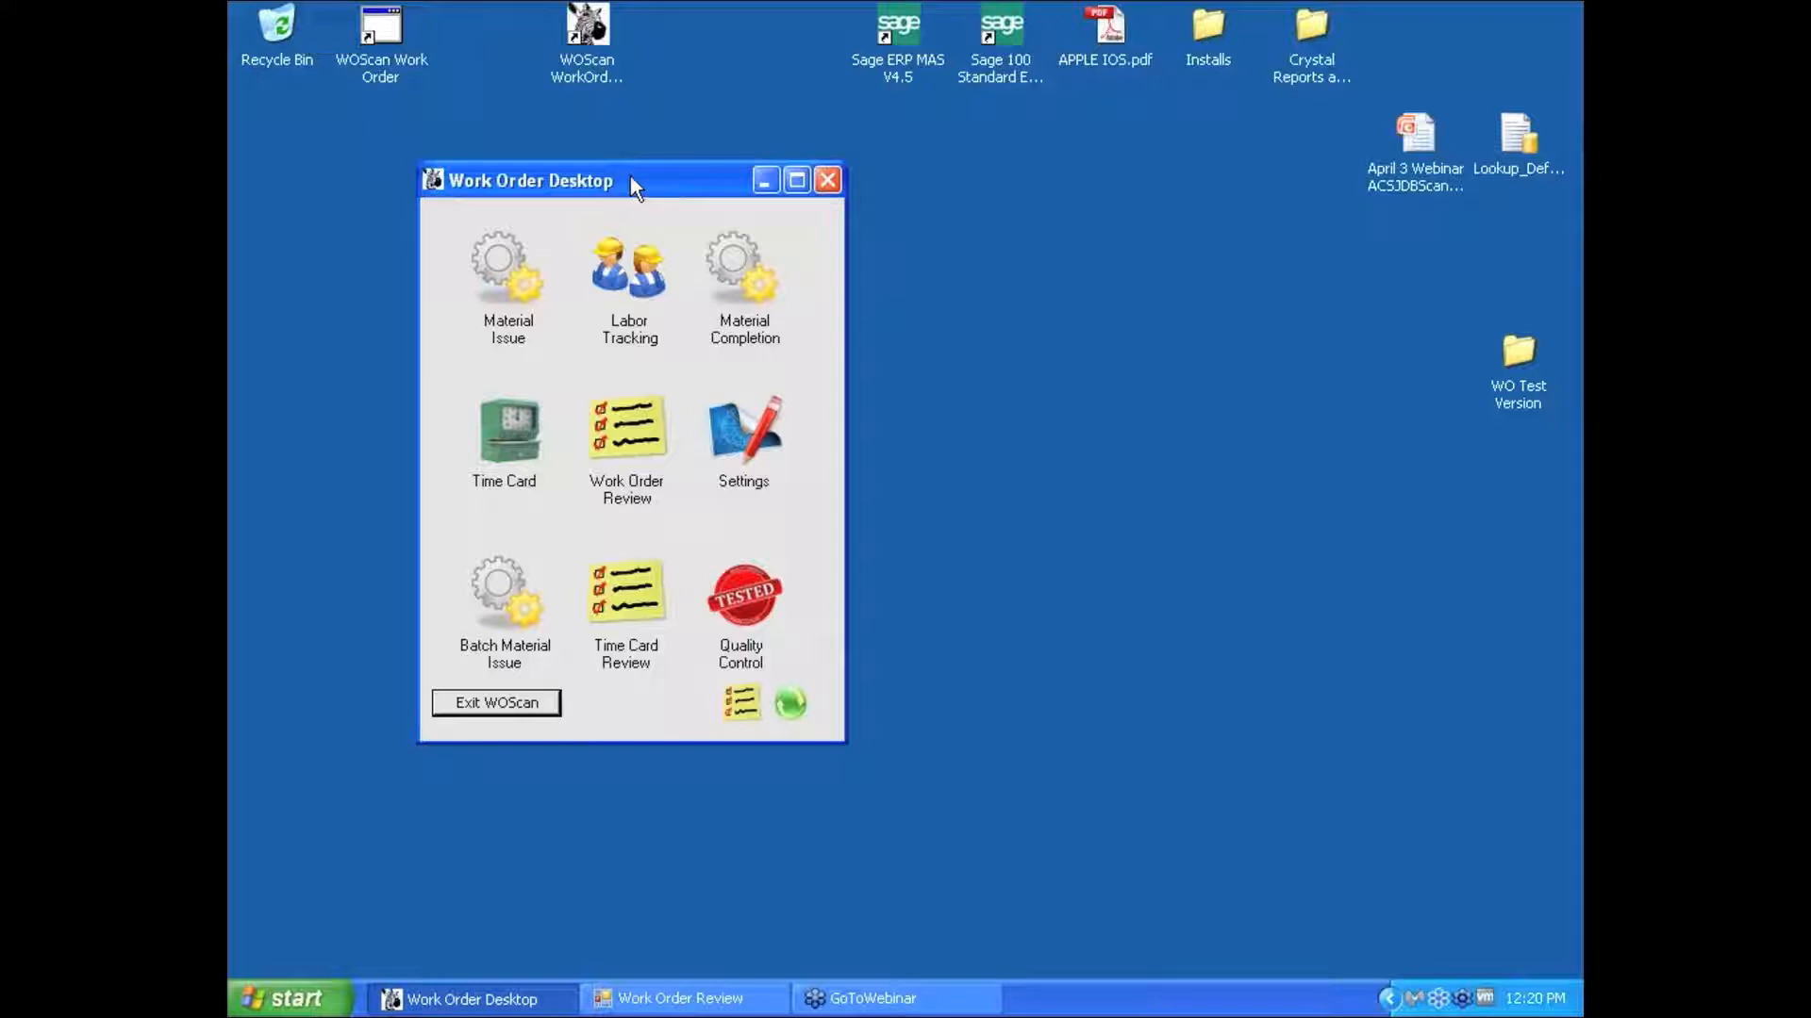
{"action": "left_click_drag", "start_coordinate": [614, 173], "coordinate": [847, 178]}
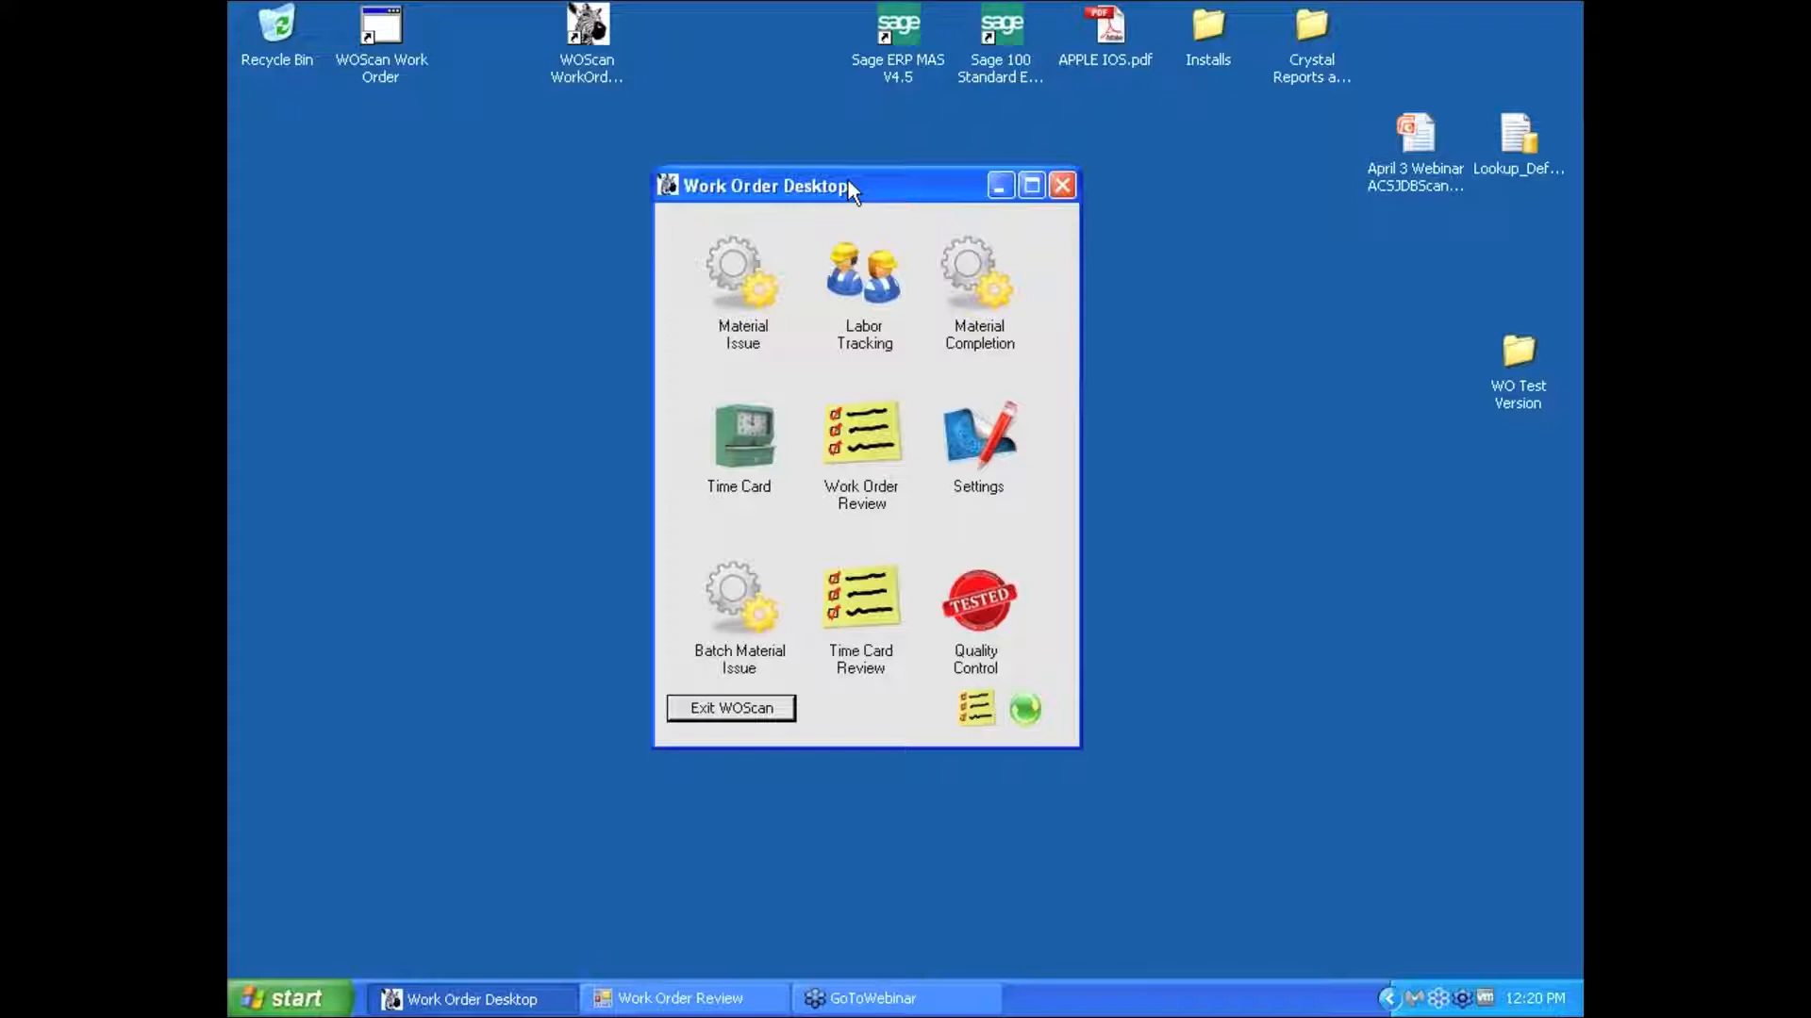
Switch to Sage 100 ERP and set bin A20L's minimum to 5 and maximum to 100 in item 2480-8-50's Multi-Bin options
{"action": "left_click", "coordinate": [1461, 72]}
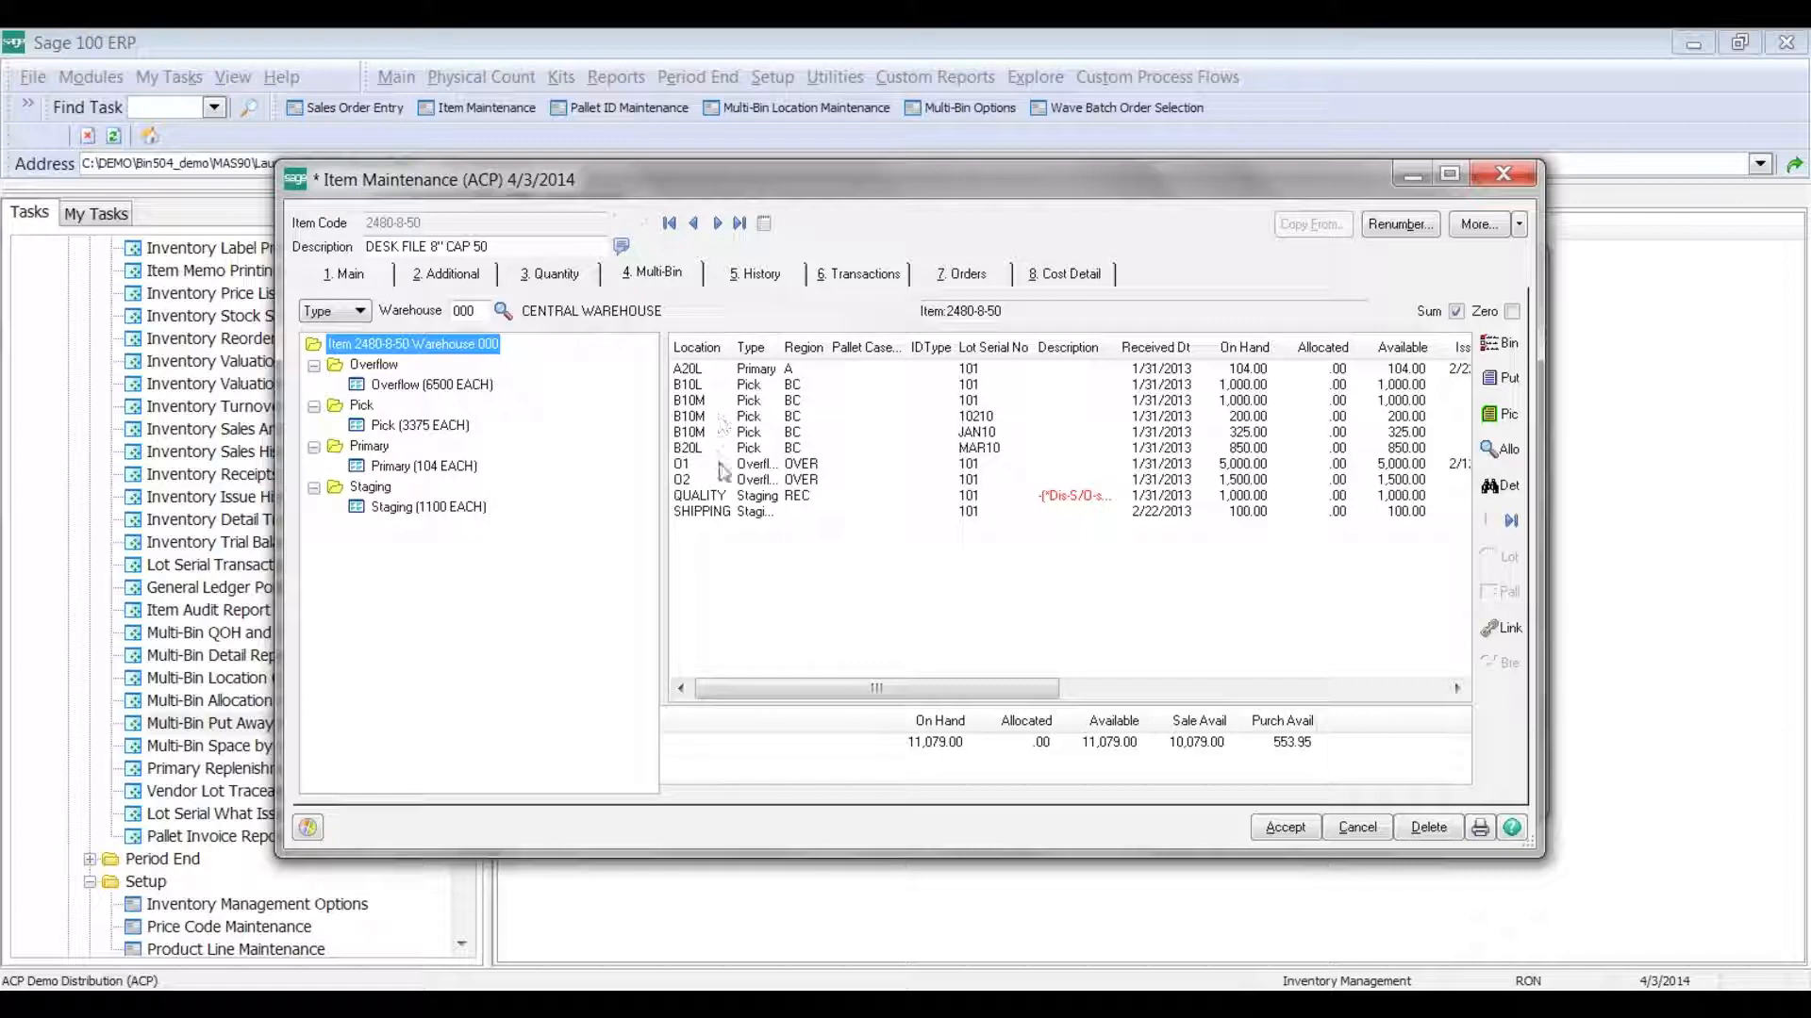
{"action": "left_click", "coordinate": [769, 371]}
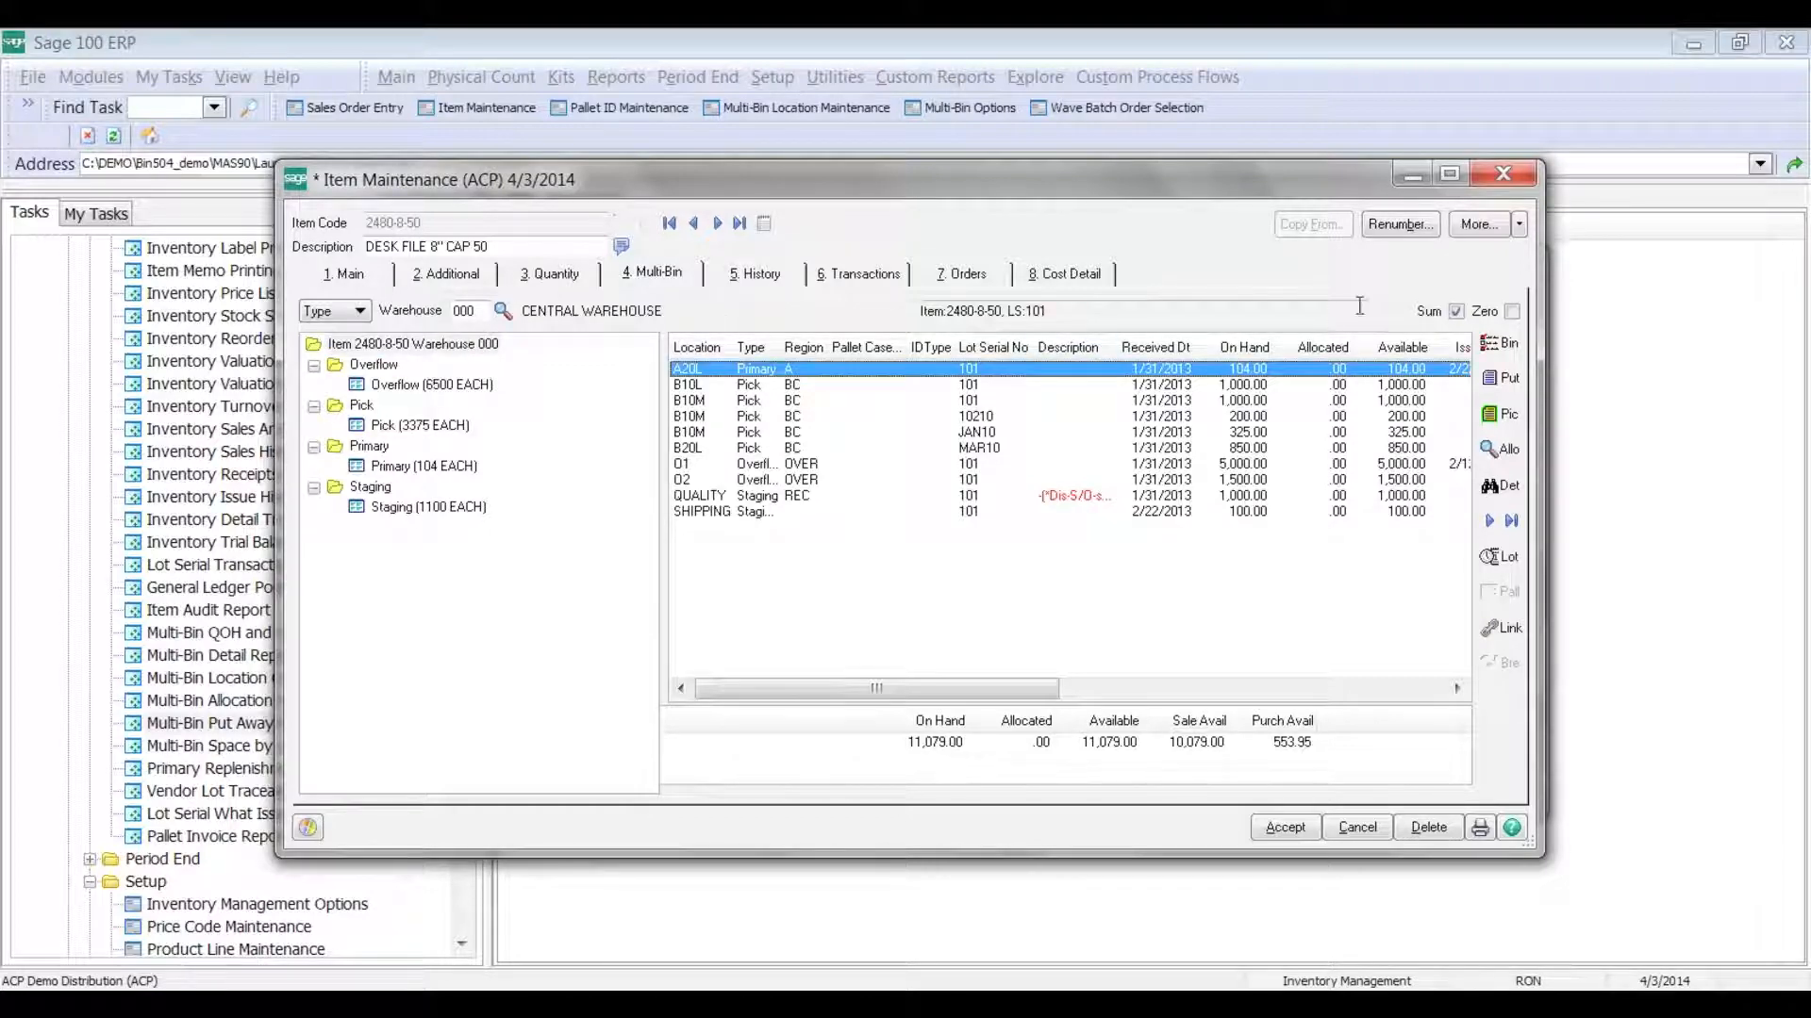
{"action": "left_click", "coordinate": [1494, 343]}
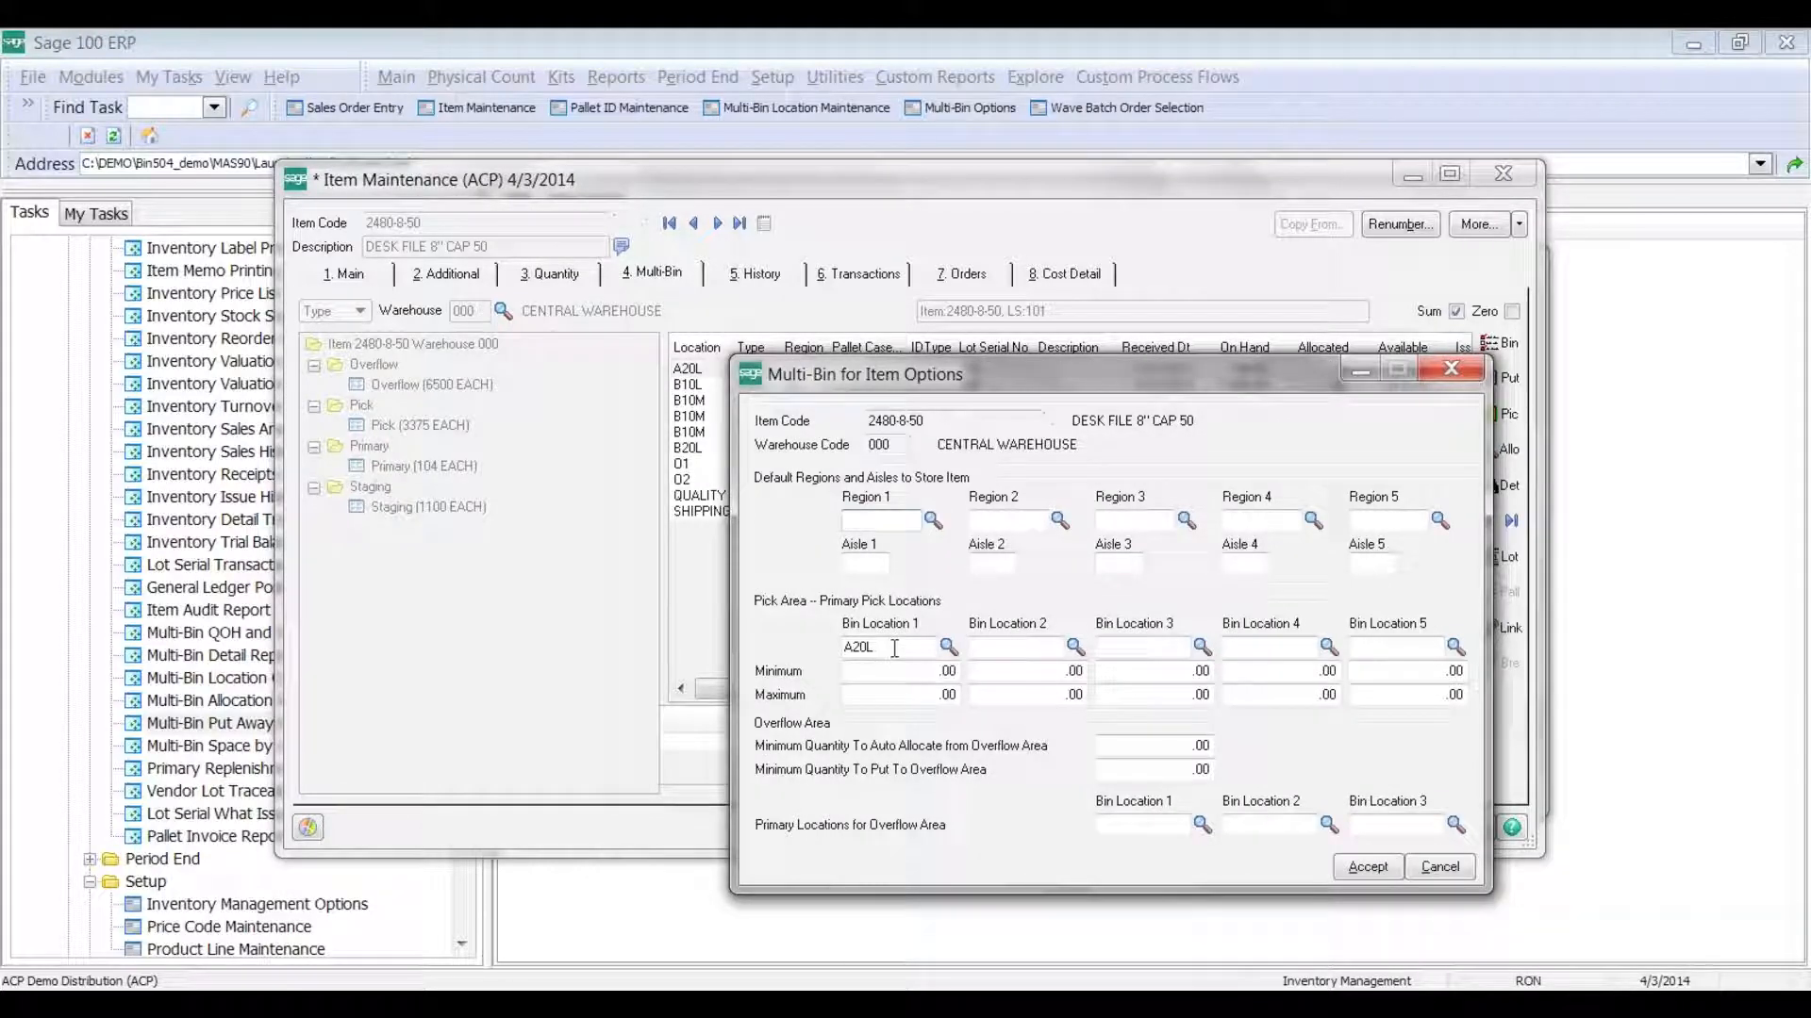
{"action": "left_click", "coordinate": [922, 671]}
{"action": "type", "text": "5"}
{"action": "key", "text": "Tab"}
{"action": "type", "text": "100"}
{"action": "left_click", "coordinate": [1351, 867]}
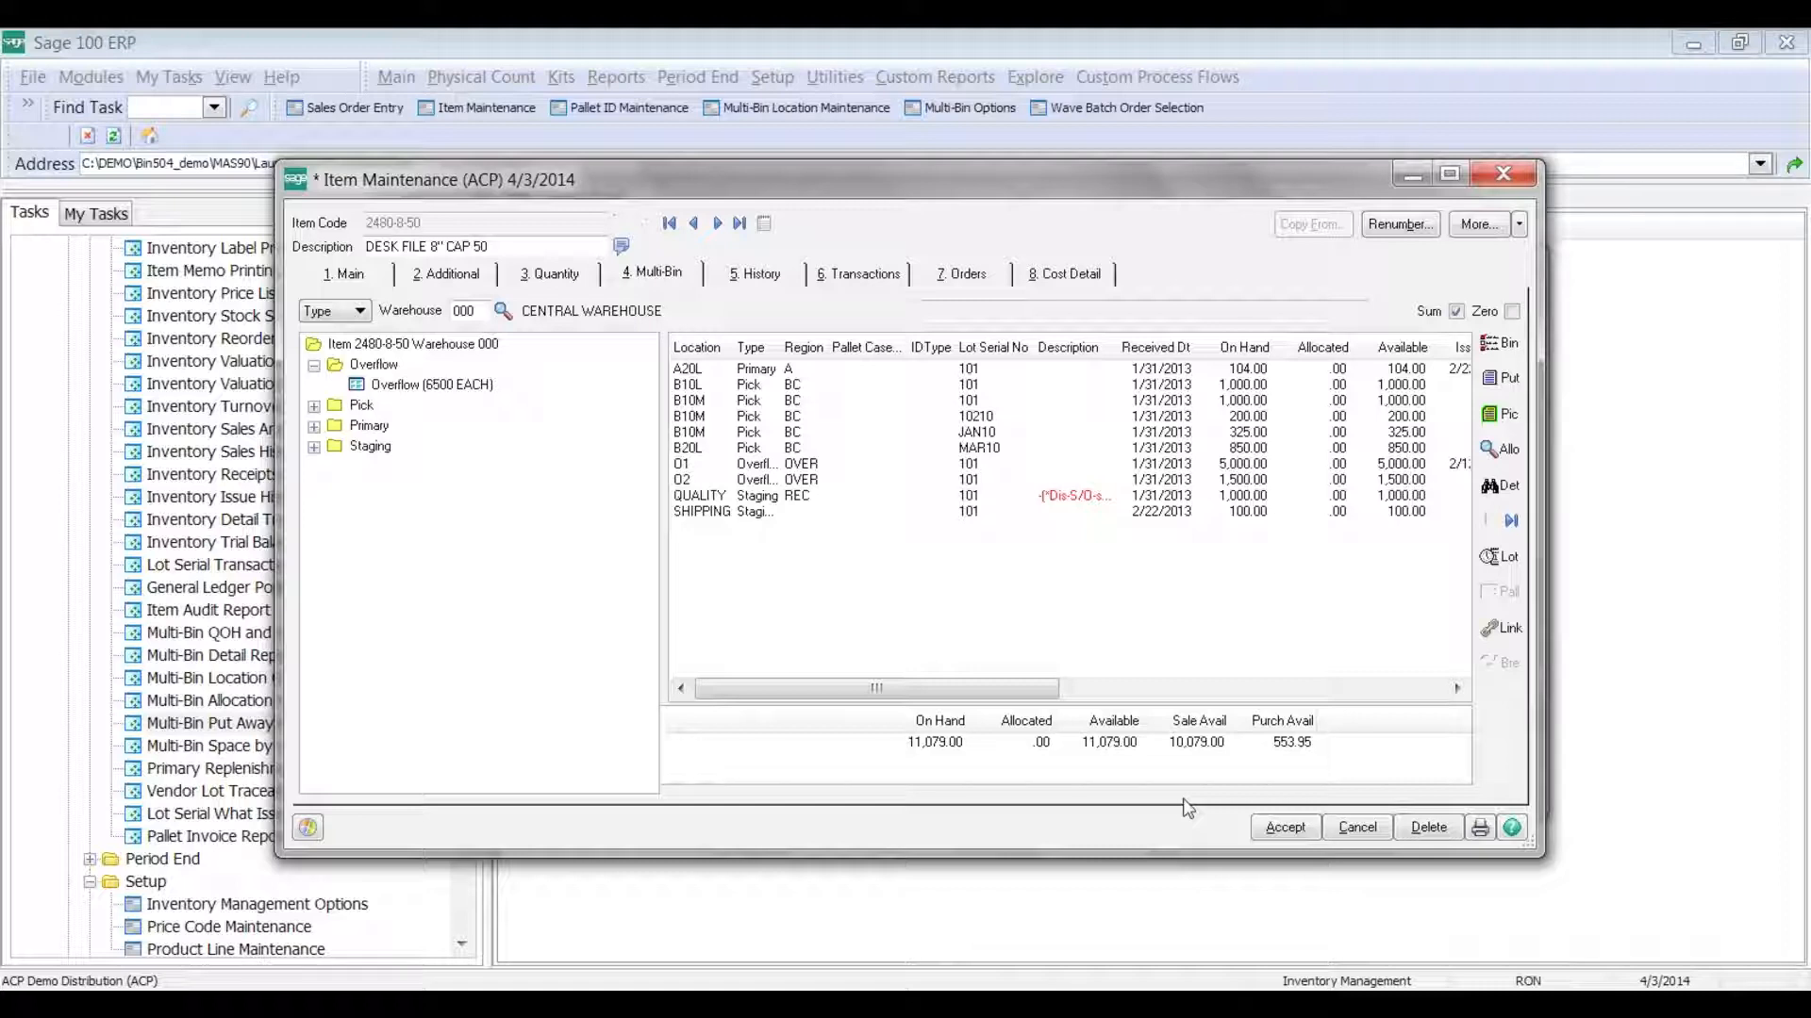
Transfer 104 units of lot 101 from bin A20L to bin A20M with Multi-Bin Quick Item Transfer
{"action": "left_click", "coordinate": [981, 373]}
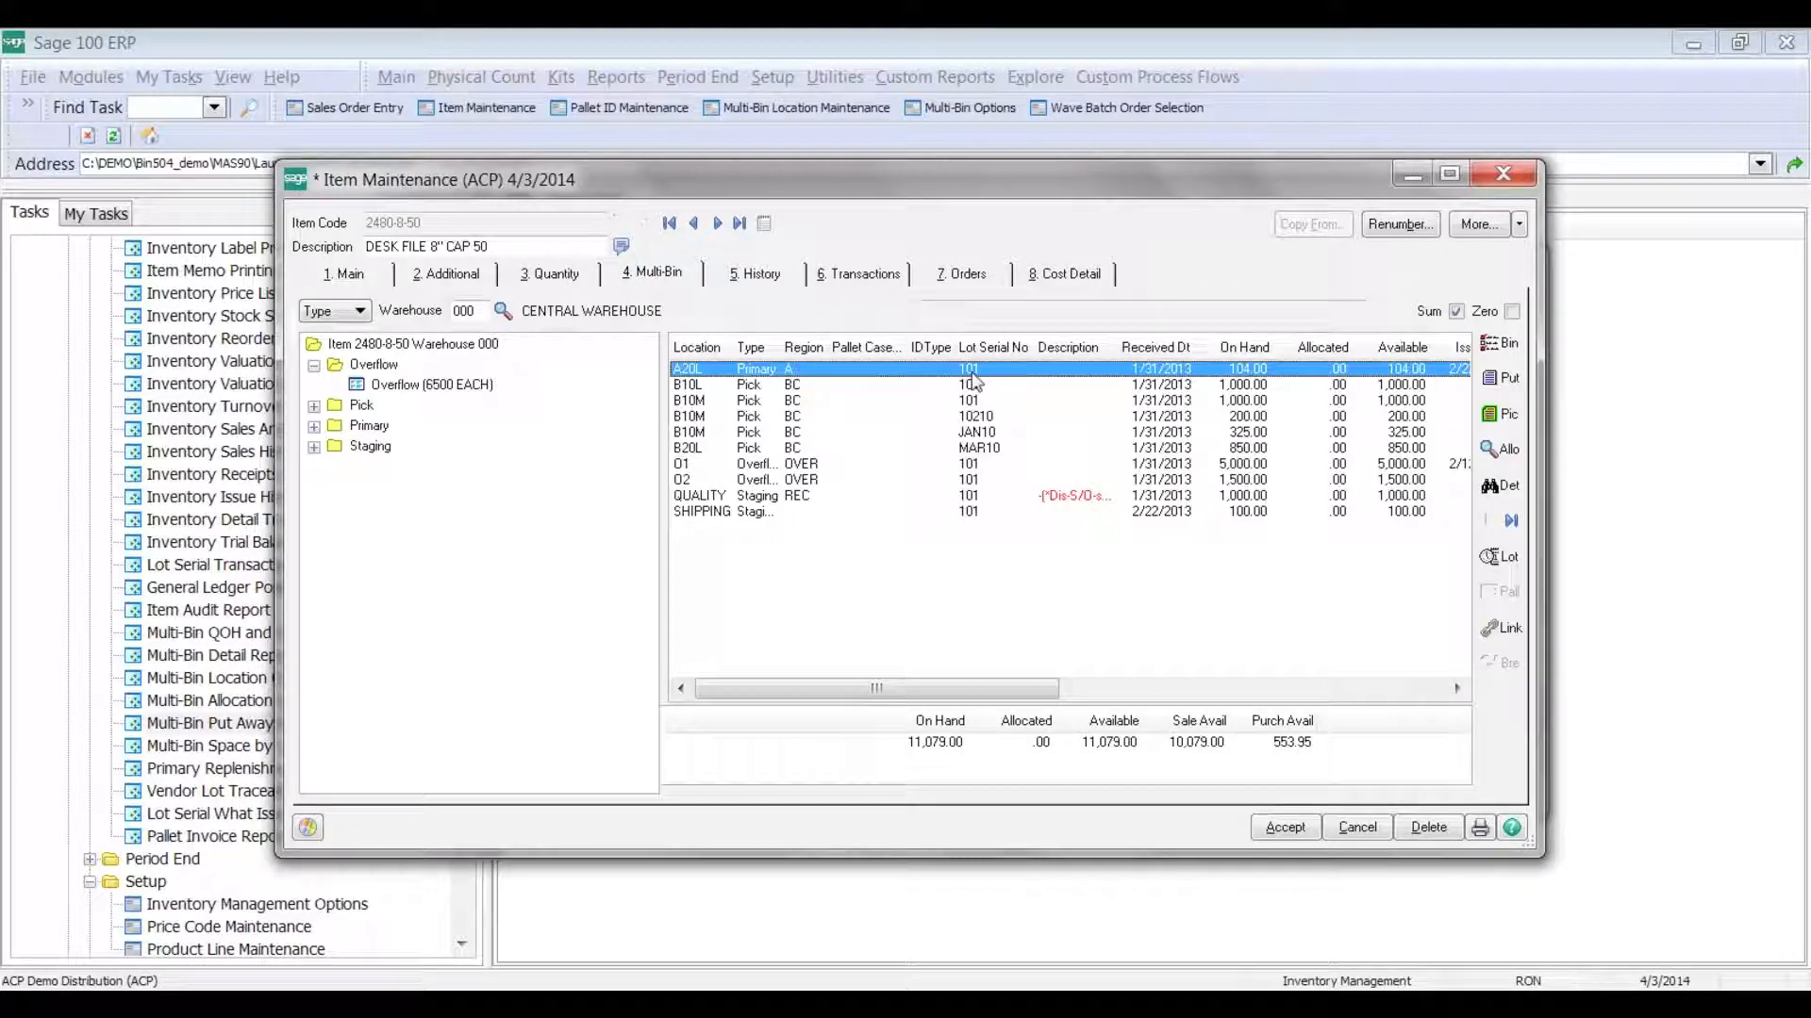
{"action": "left_click", "coordinate": [1491, 522]}
{"action": "type", "text": "104"}
{"action": "key", "text": "Tab"}
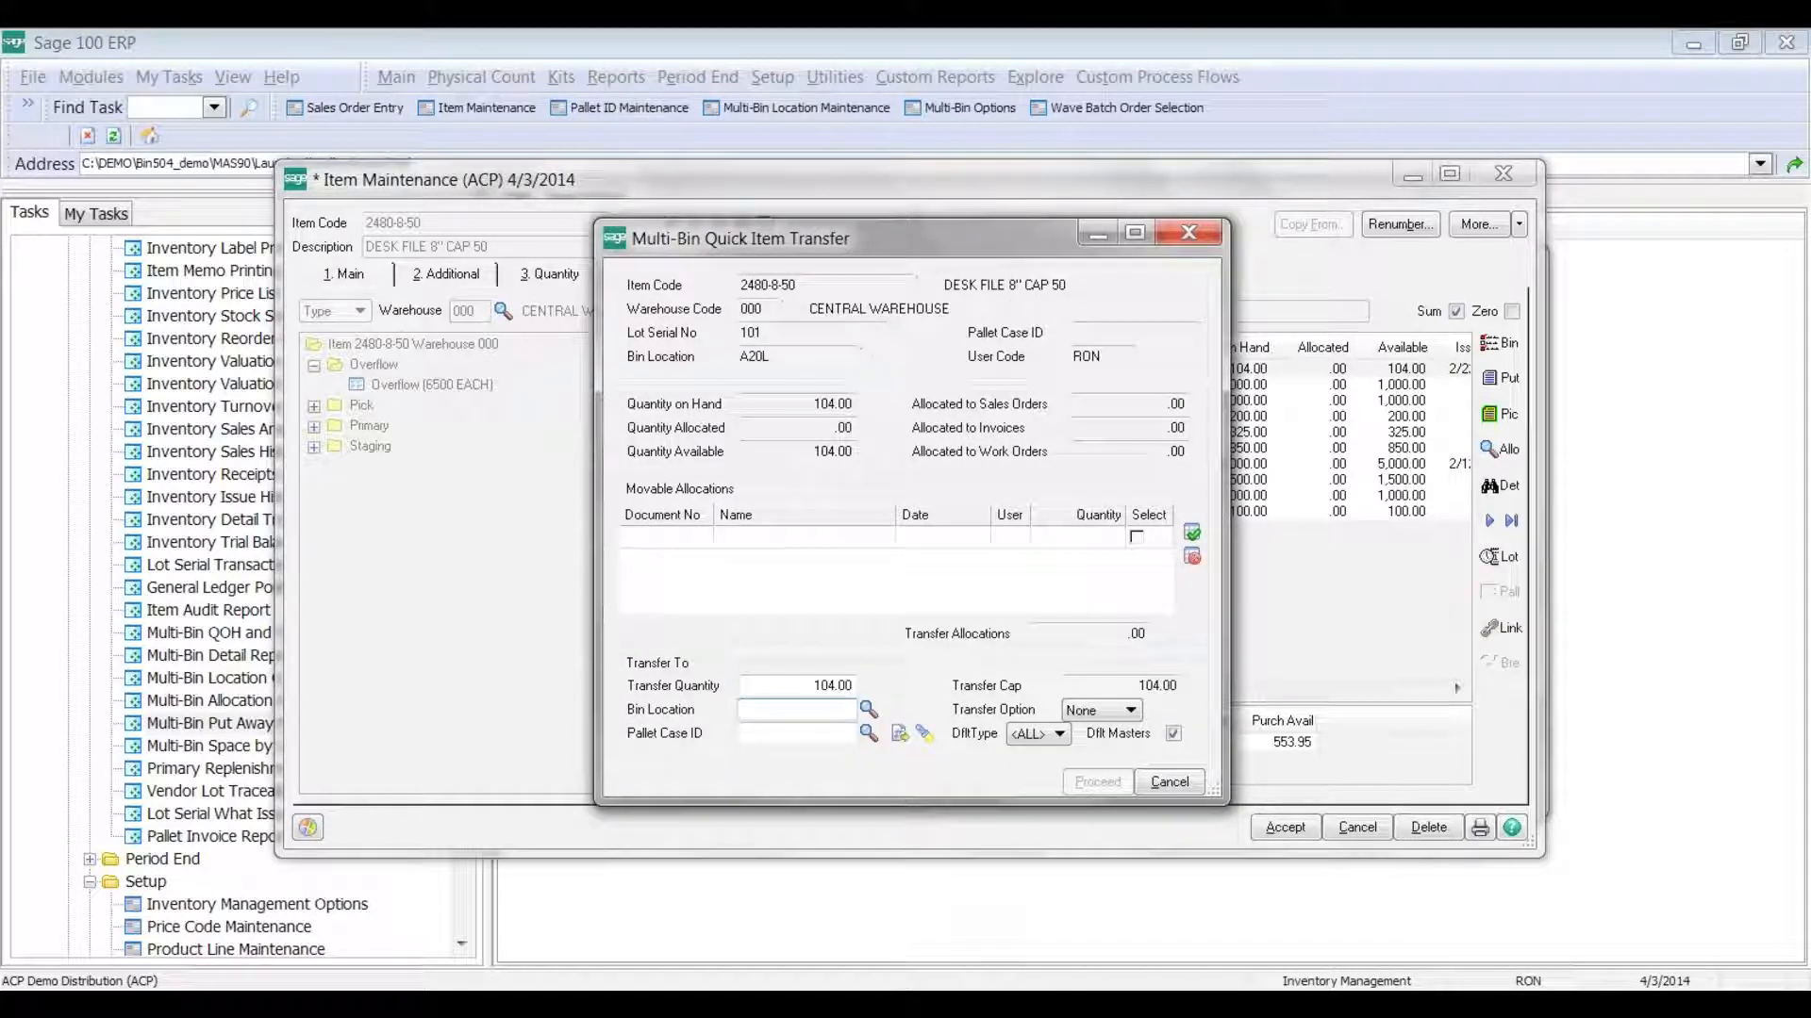
{"action": "left_click", "coordinate": [868, 711]}
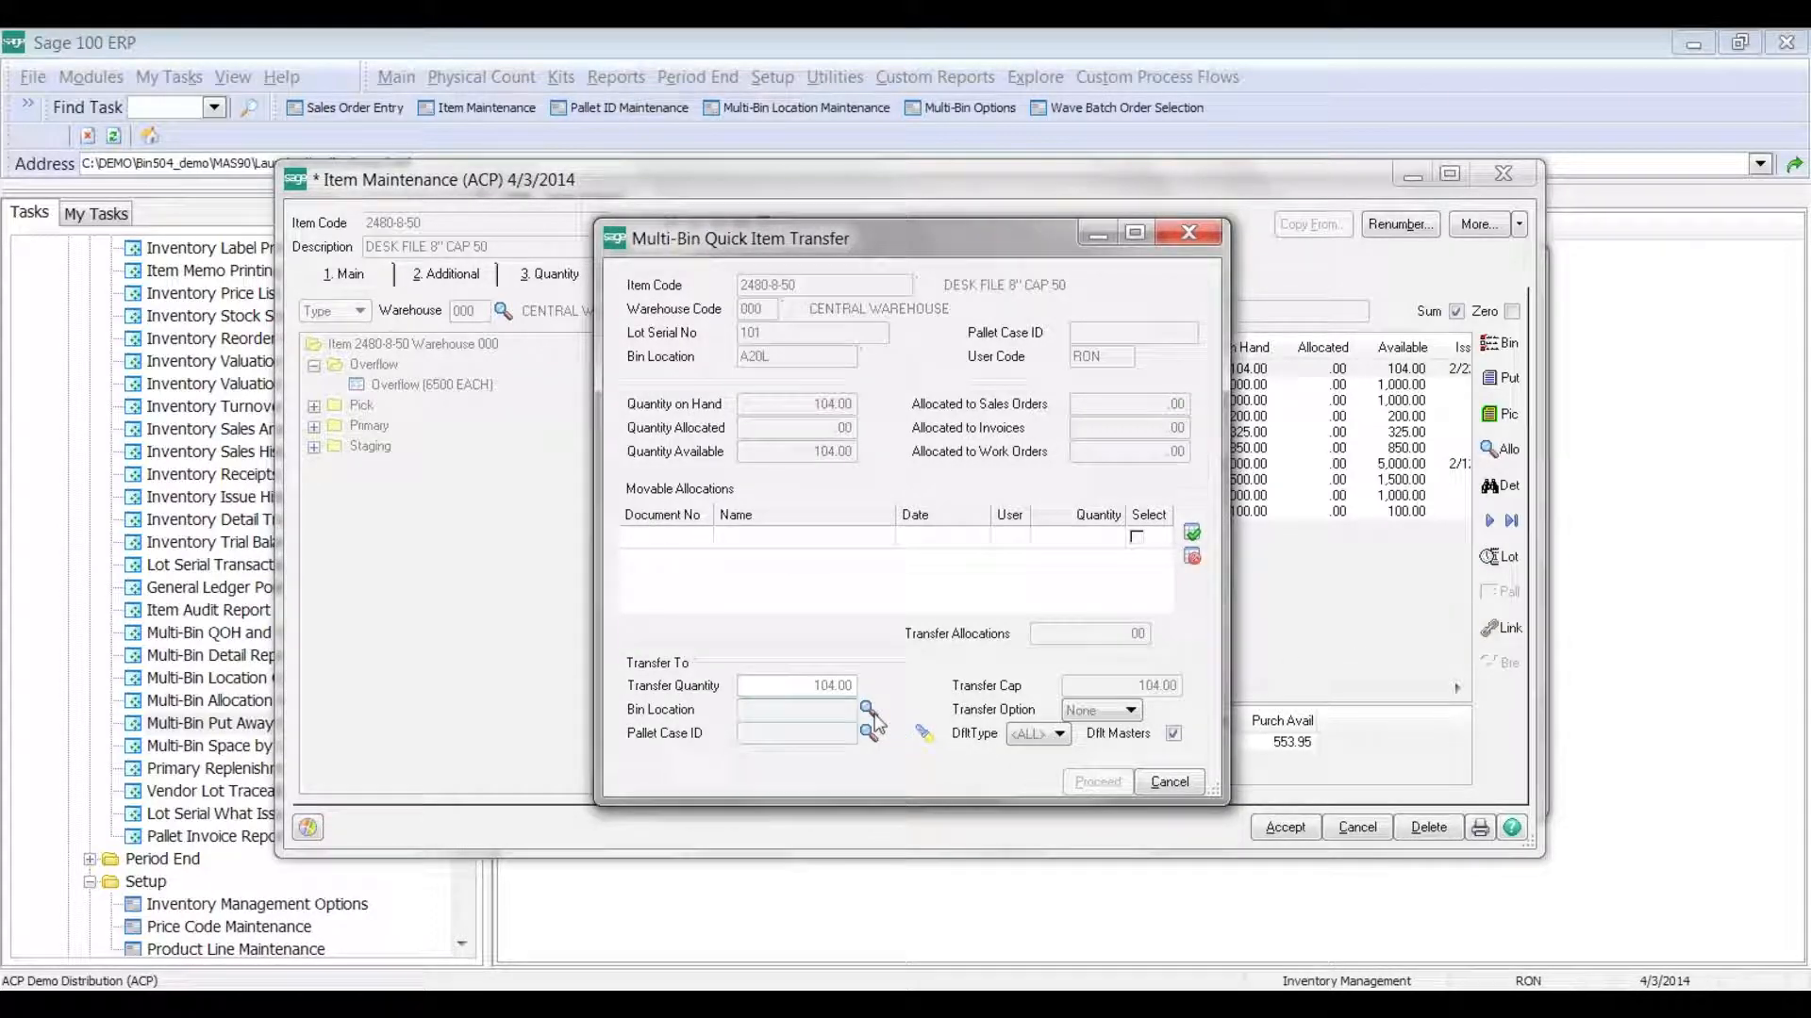
{"action": "left_click", "coordinate": [685, 409]}
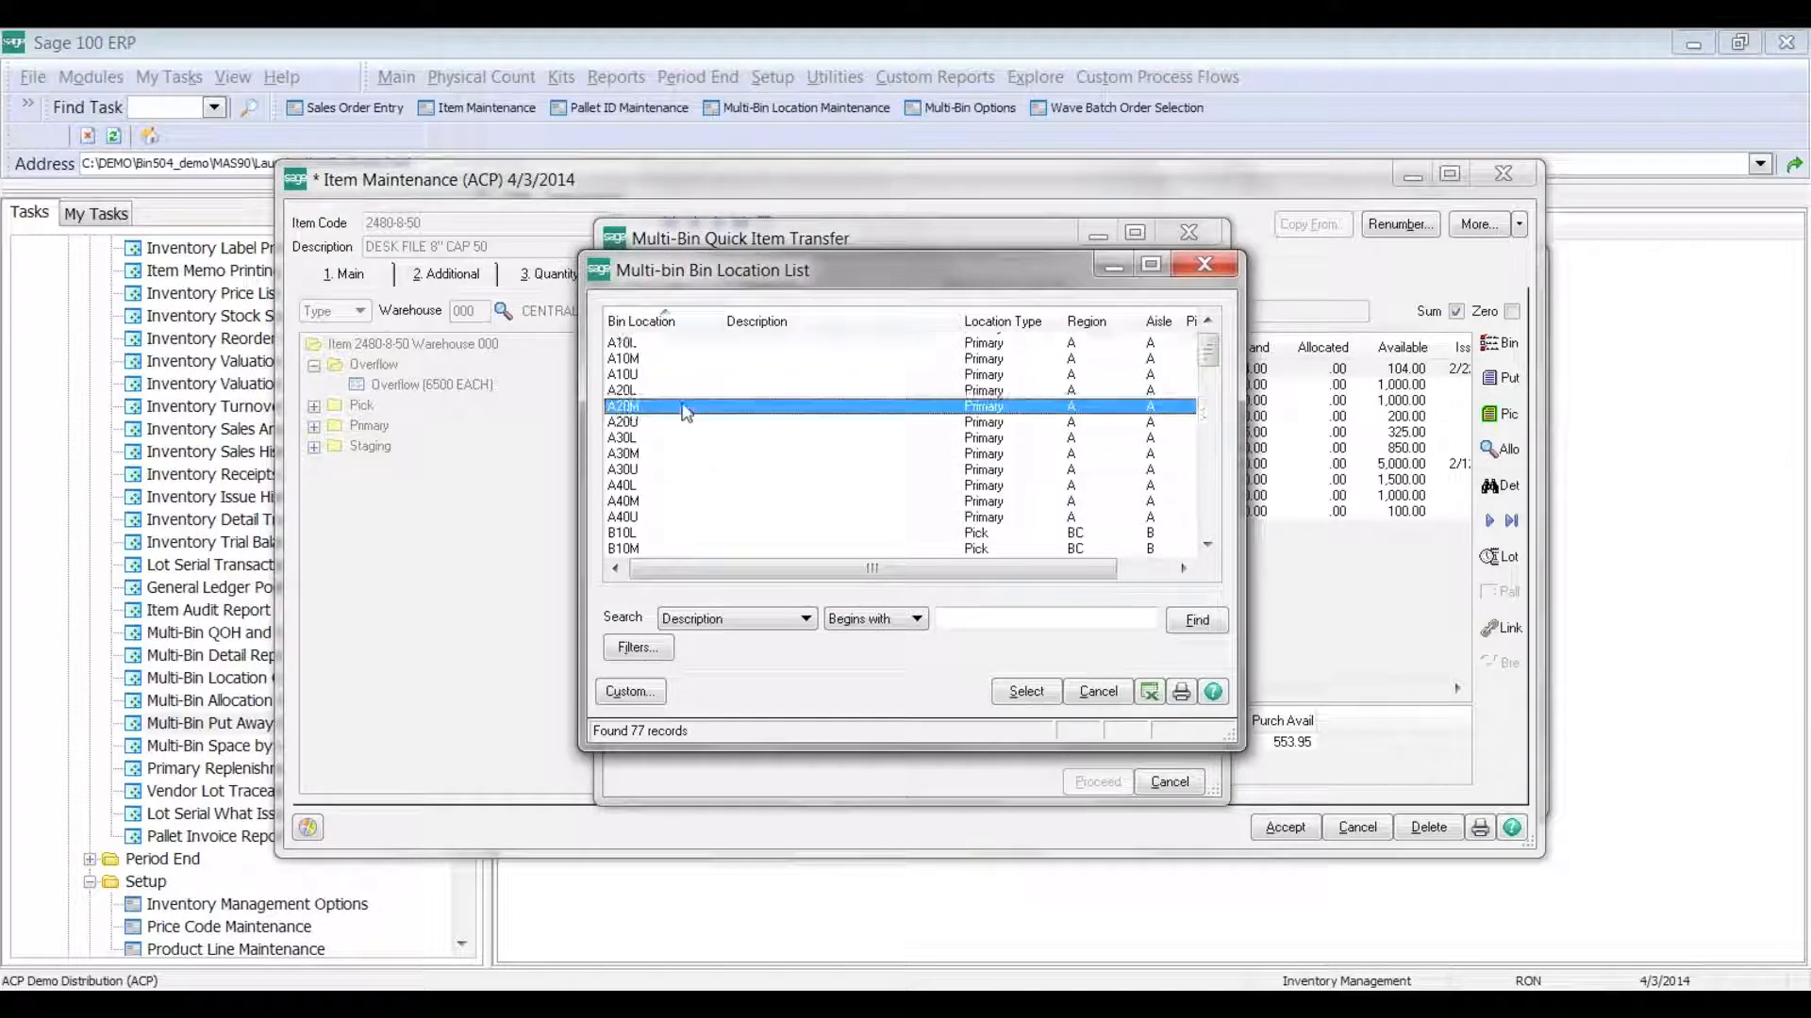
{"action": "double_click", "coordinate": [686, 409]}
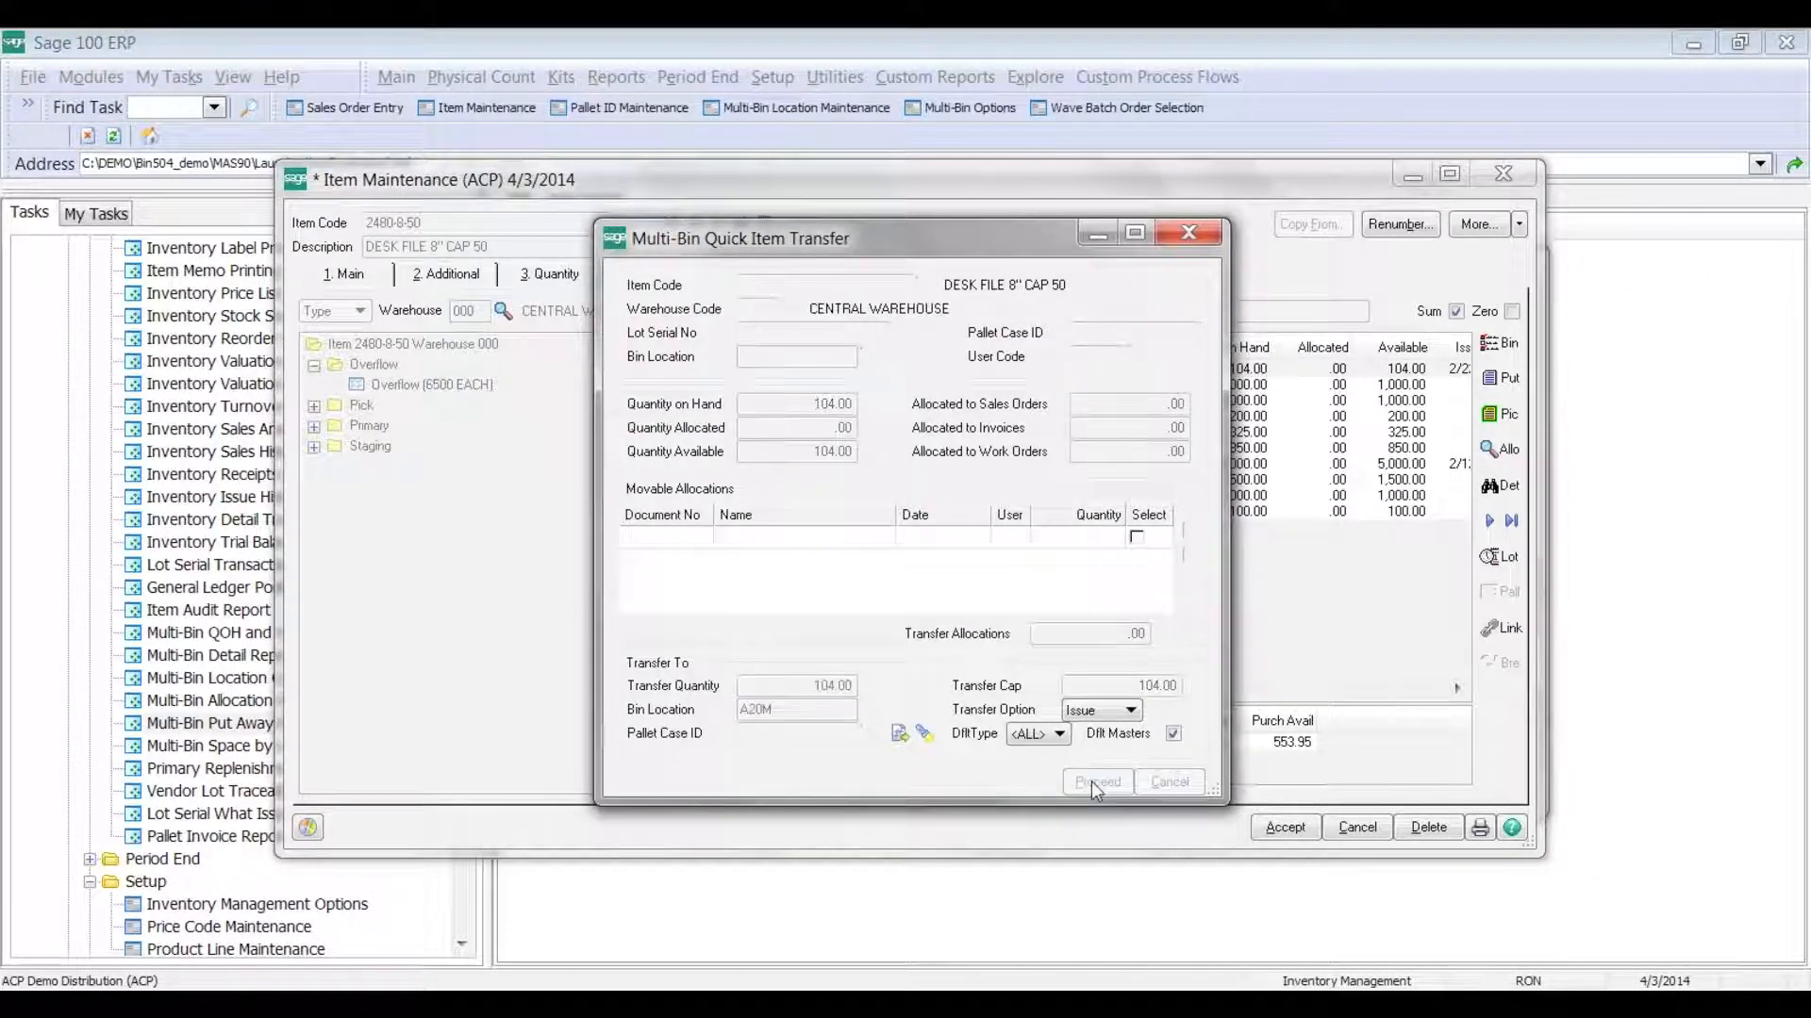
{"action": "left_click", "coordinate": [1094, 782]}
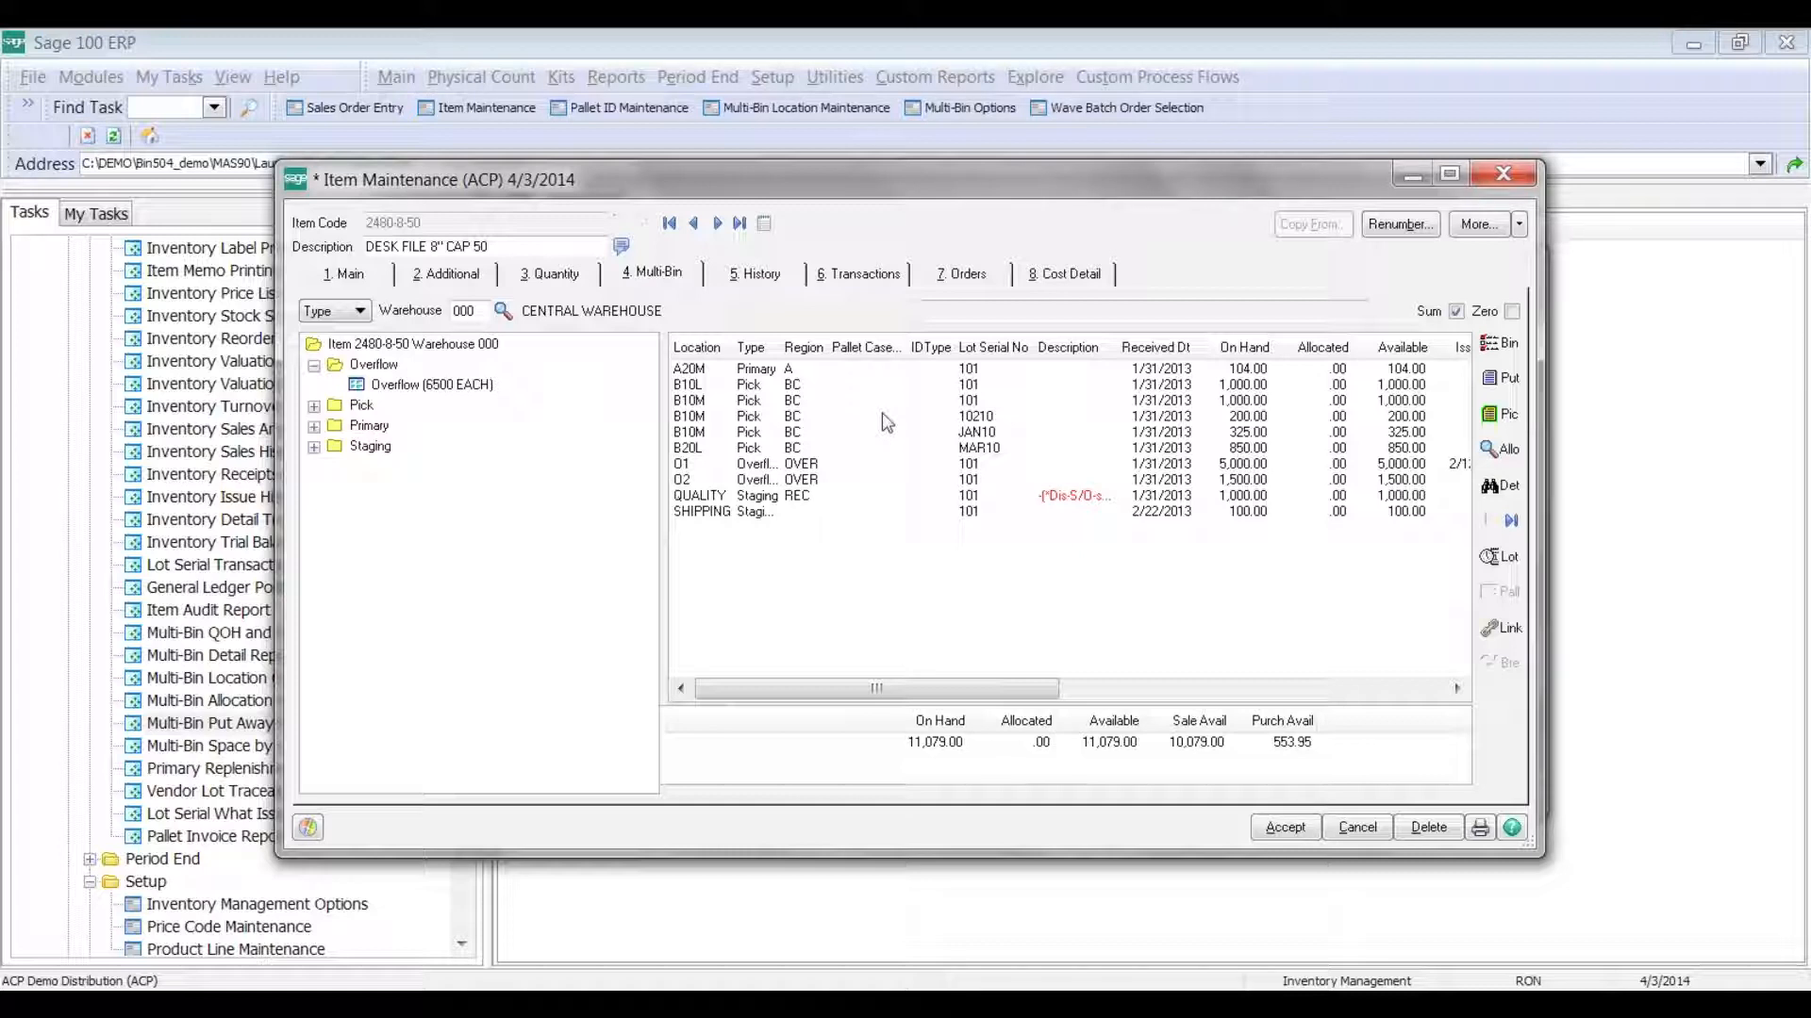
Look over the B10L pick and SHIPPING staging bin lines, and bring up the Put Away Report from Staging window
{"action": "left_click", "coordinate": [813, 386]}
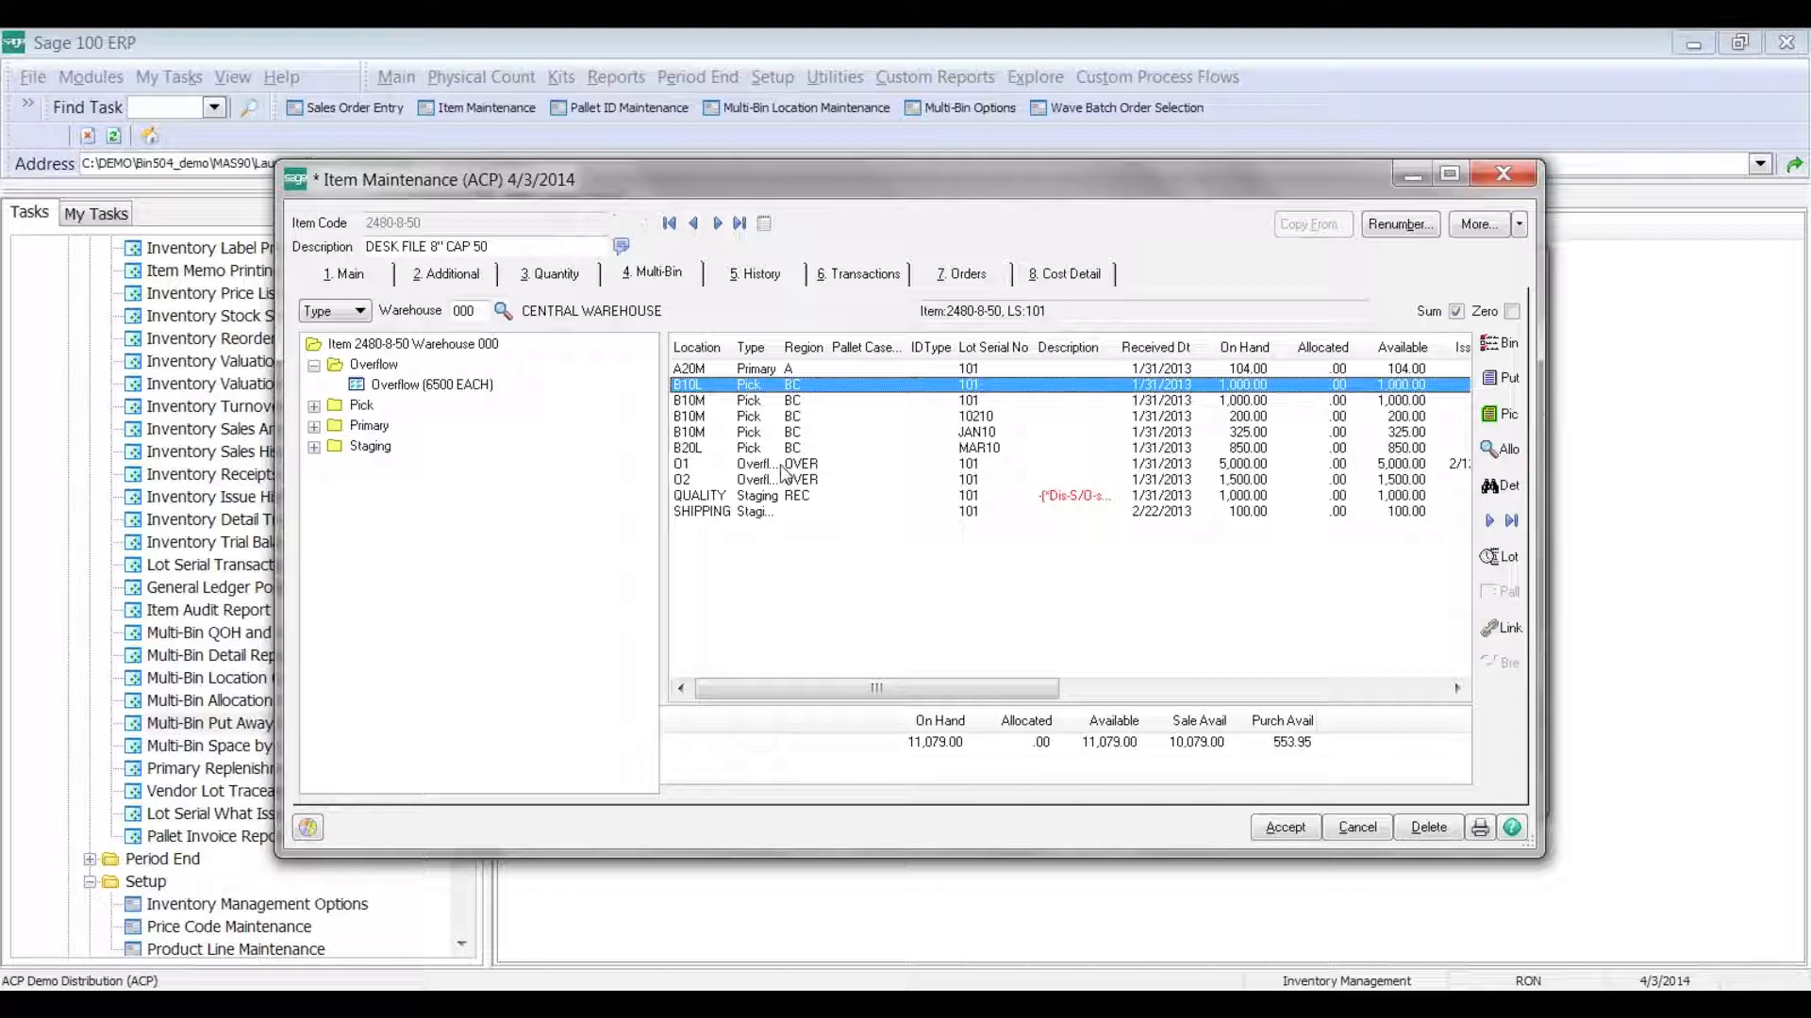
{"action": "left_click", "coordinate": [762, 514]}
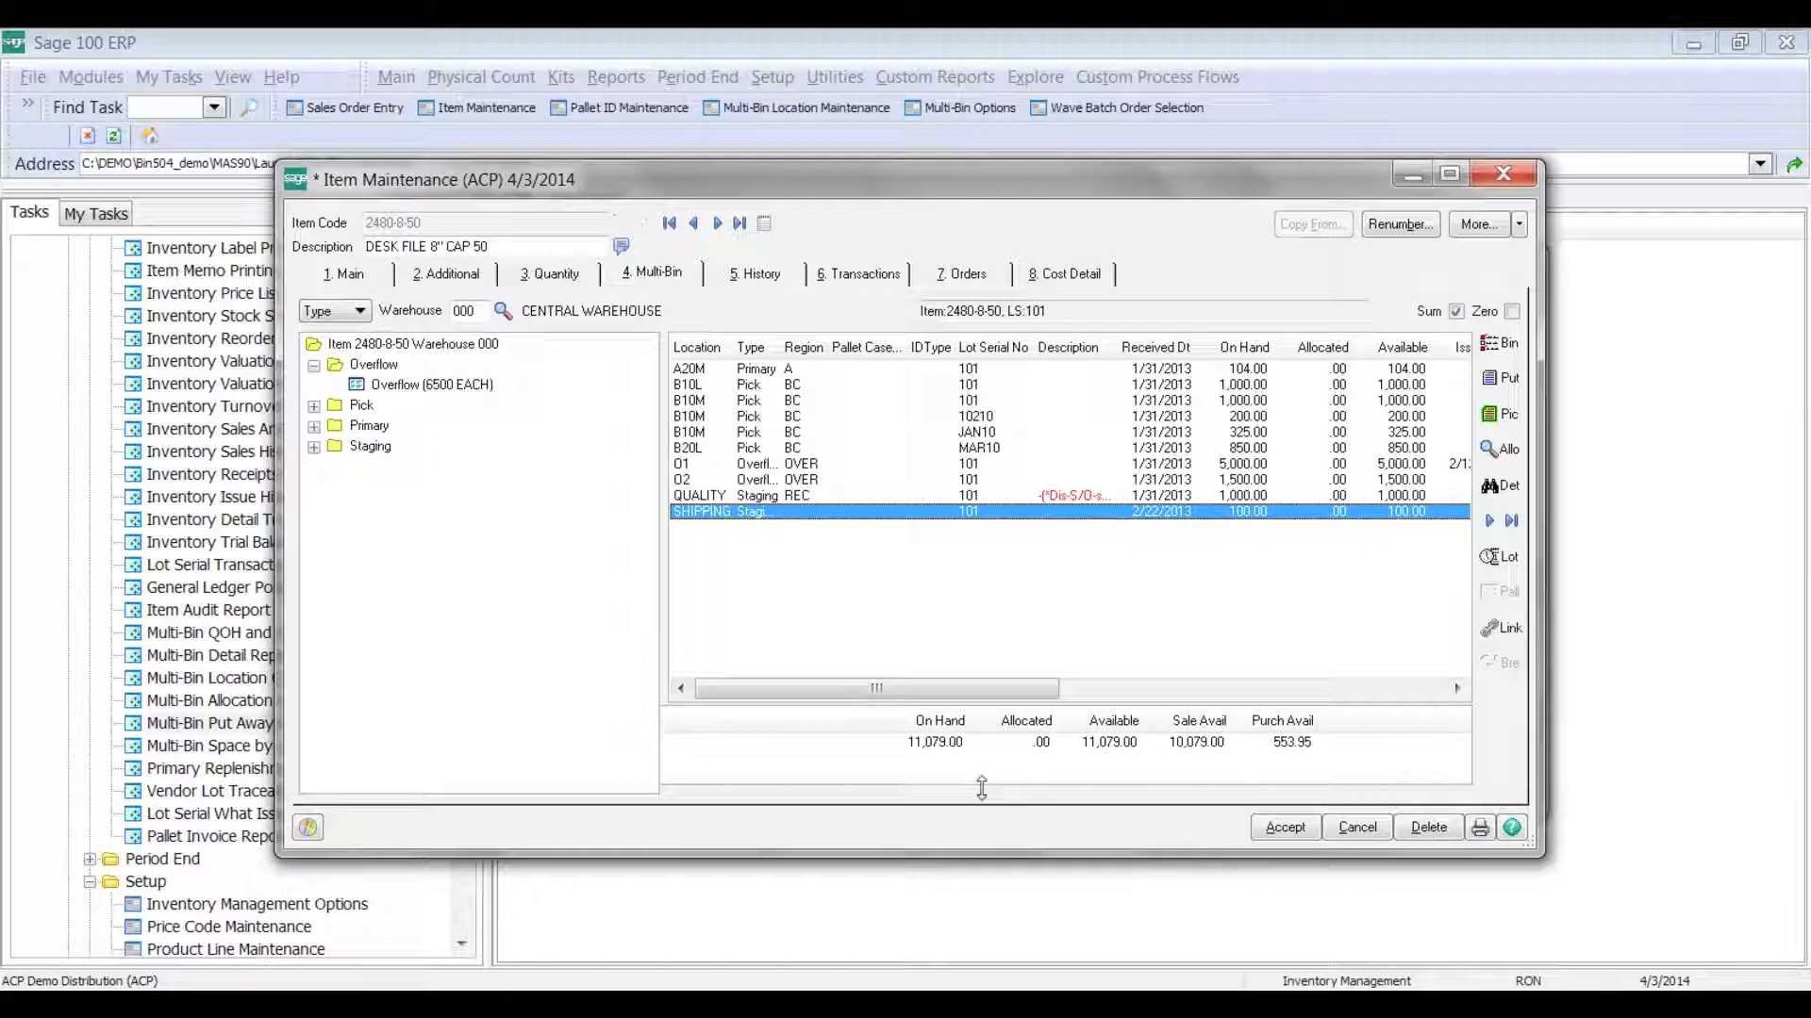
{"action": "left_click", "coordinate": [1011, 1004]}
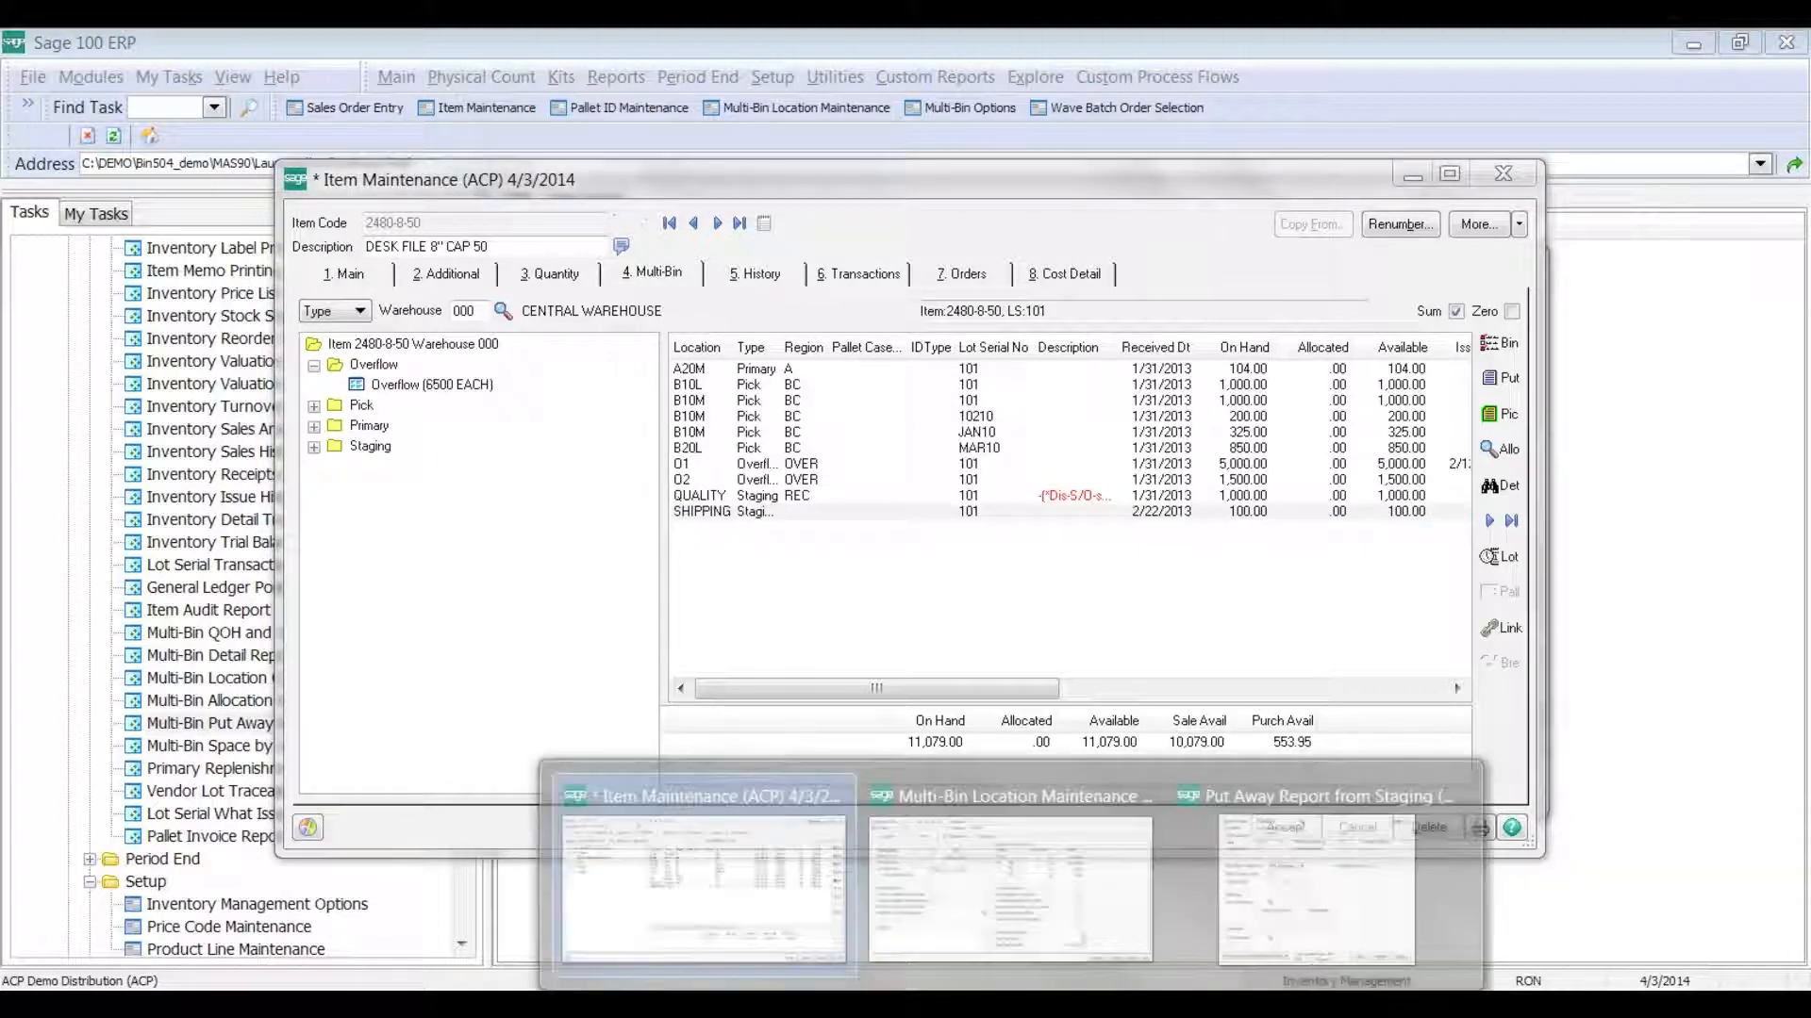
{"action": "left_click", "coordinate": [1205, 898]}
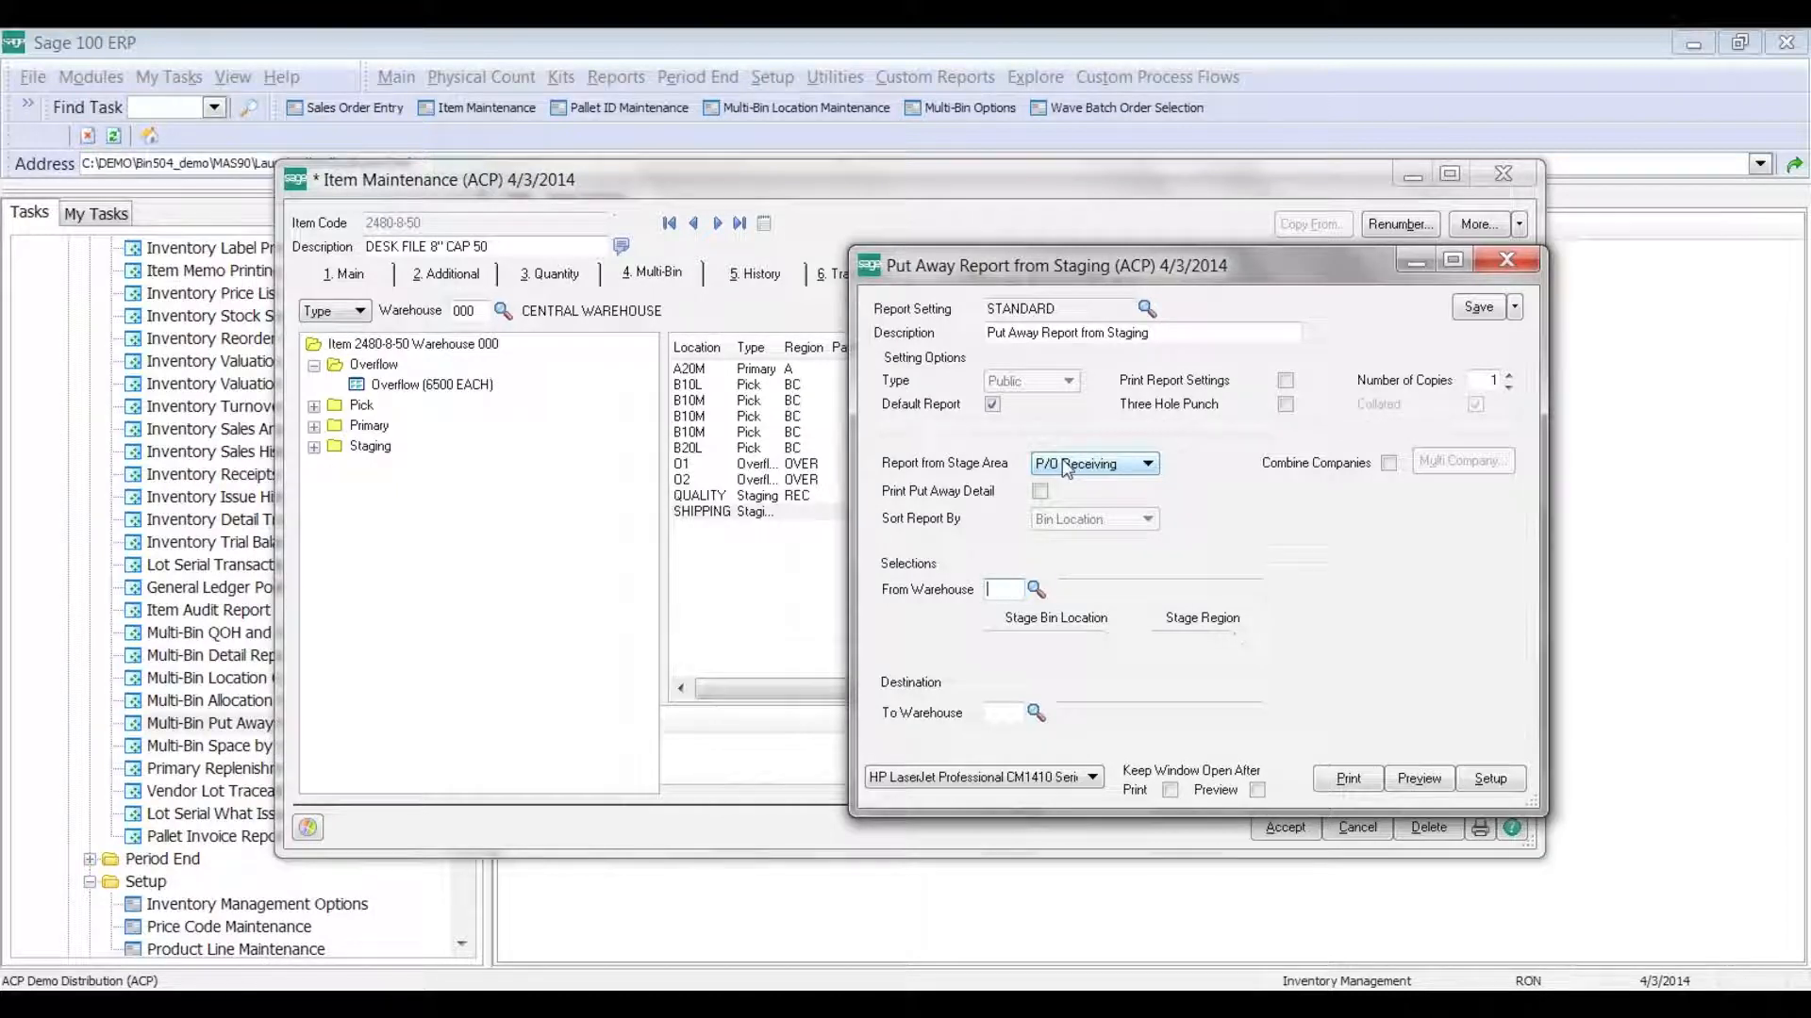
Preview the Put Away Report for the P/O Receiving stage area from and to warehouse 000, examine it enlarged, and close it
{"action": "left_click", "coordinate": [1072, 463]}
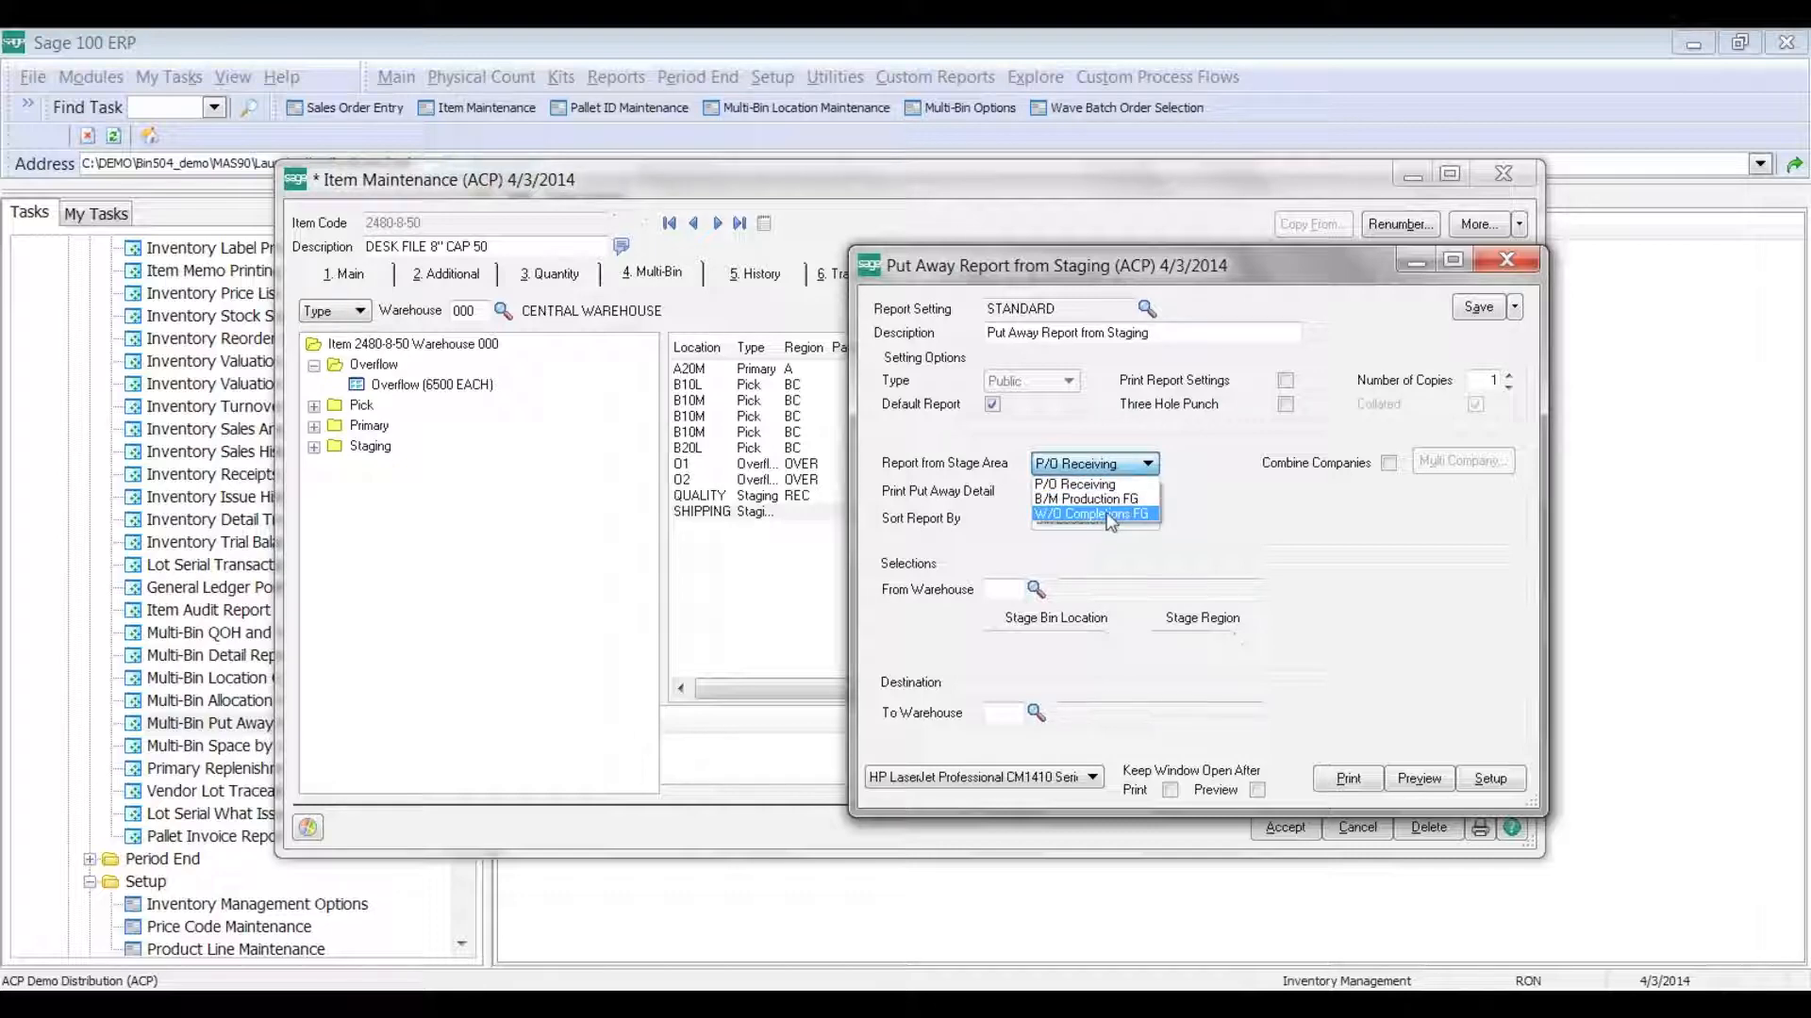
{"action": "left_click", "coordinate": [1092, 484]}
{"action": "left_click", "coordinate": [1035, 590]}
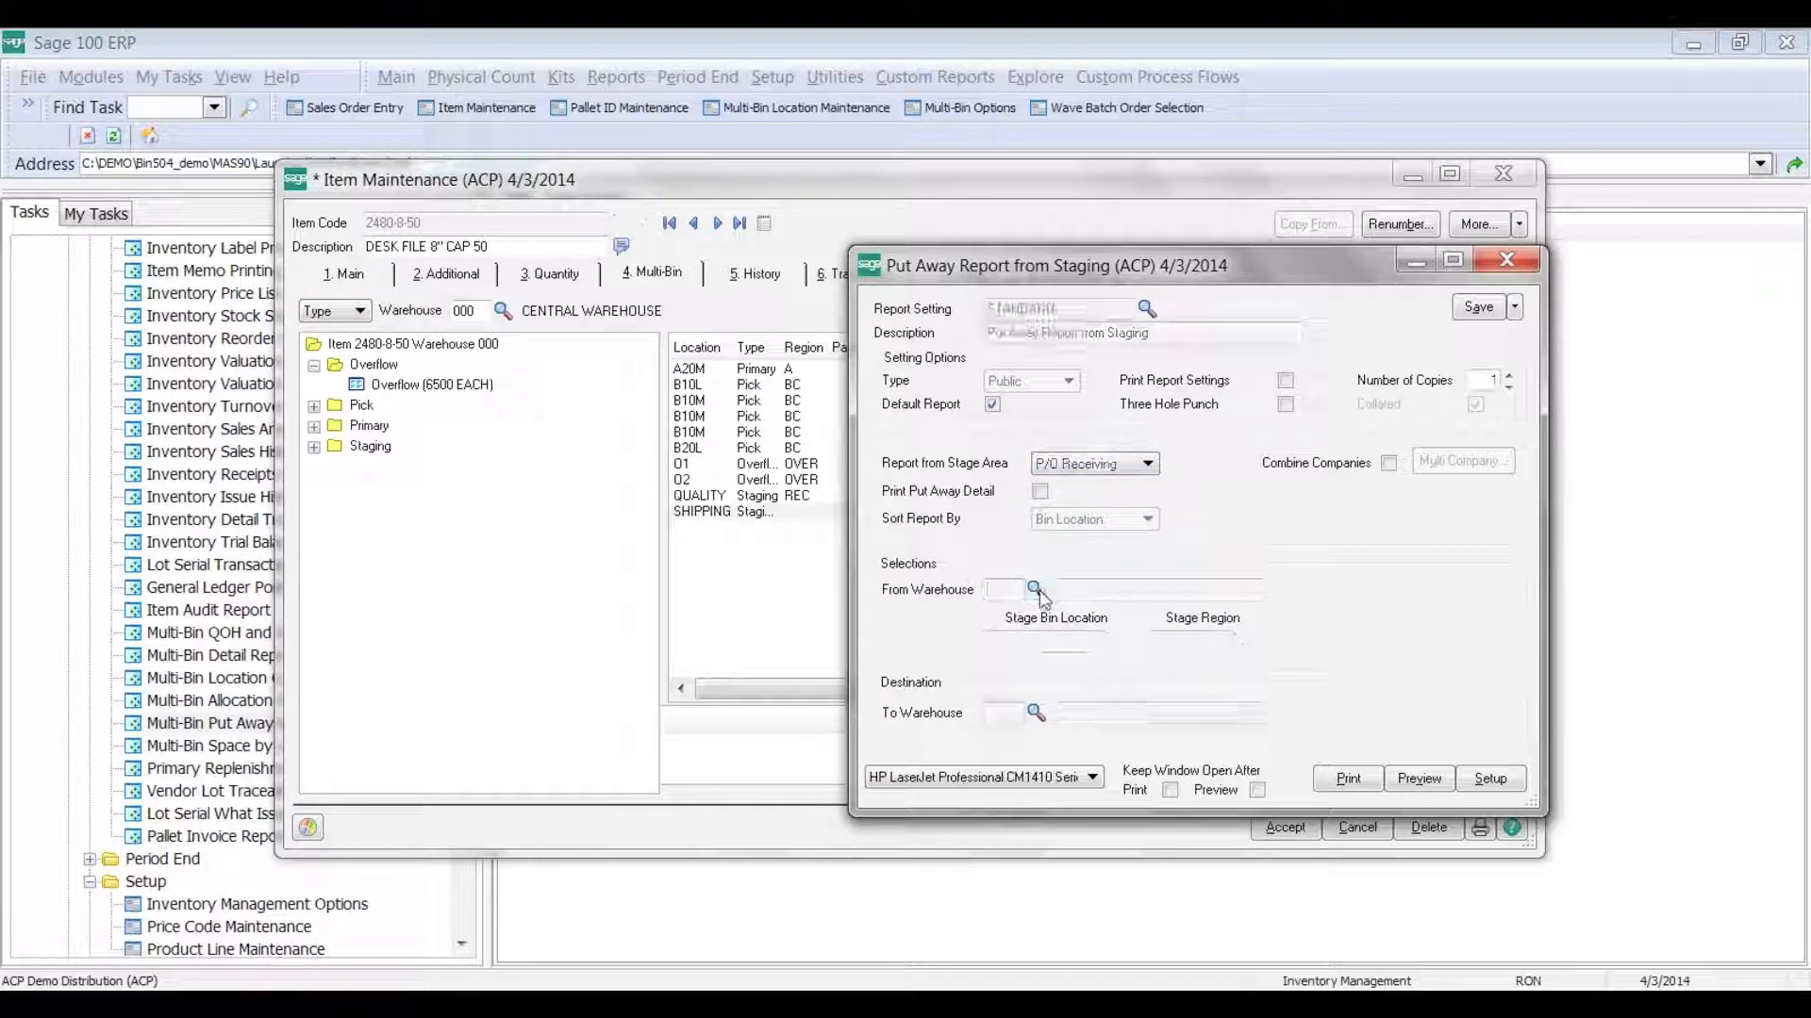
{"action": "left_click", "coordinate": [1039, 695]}
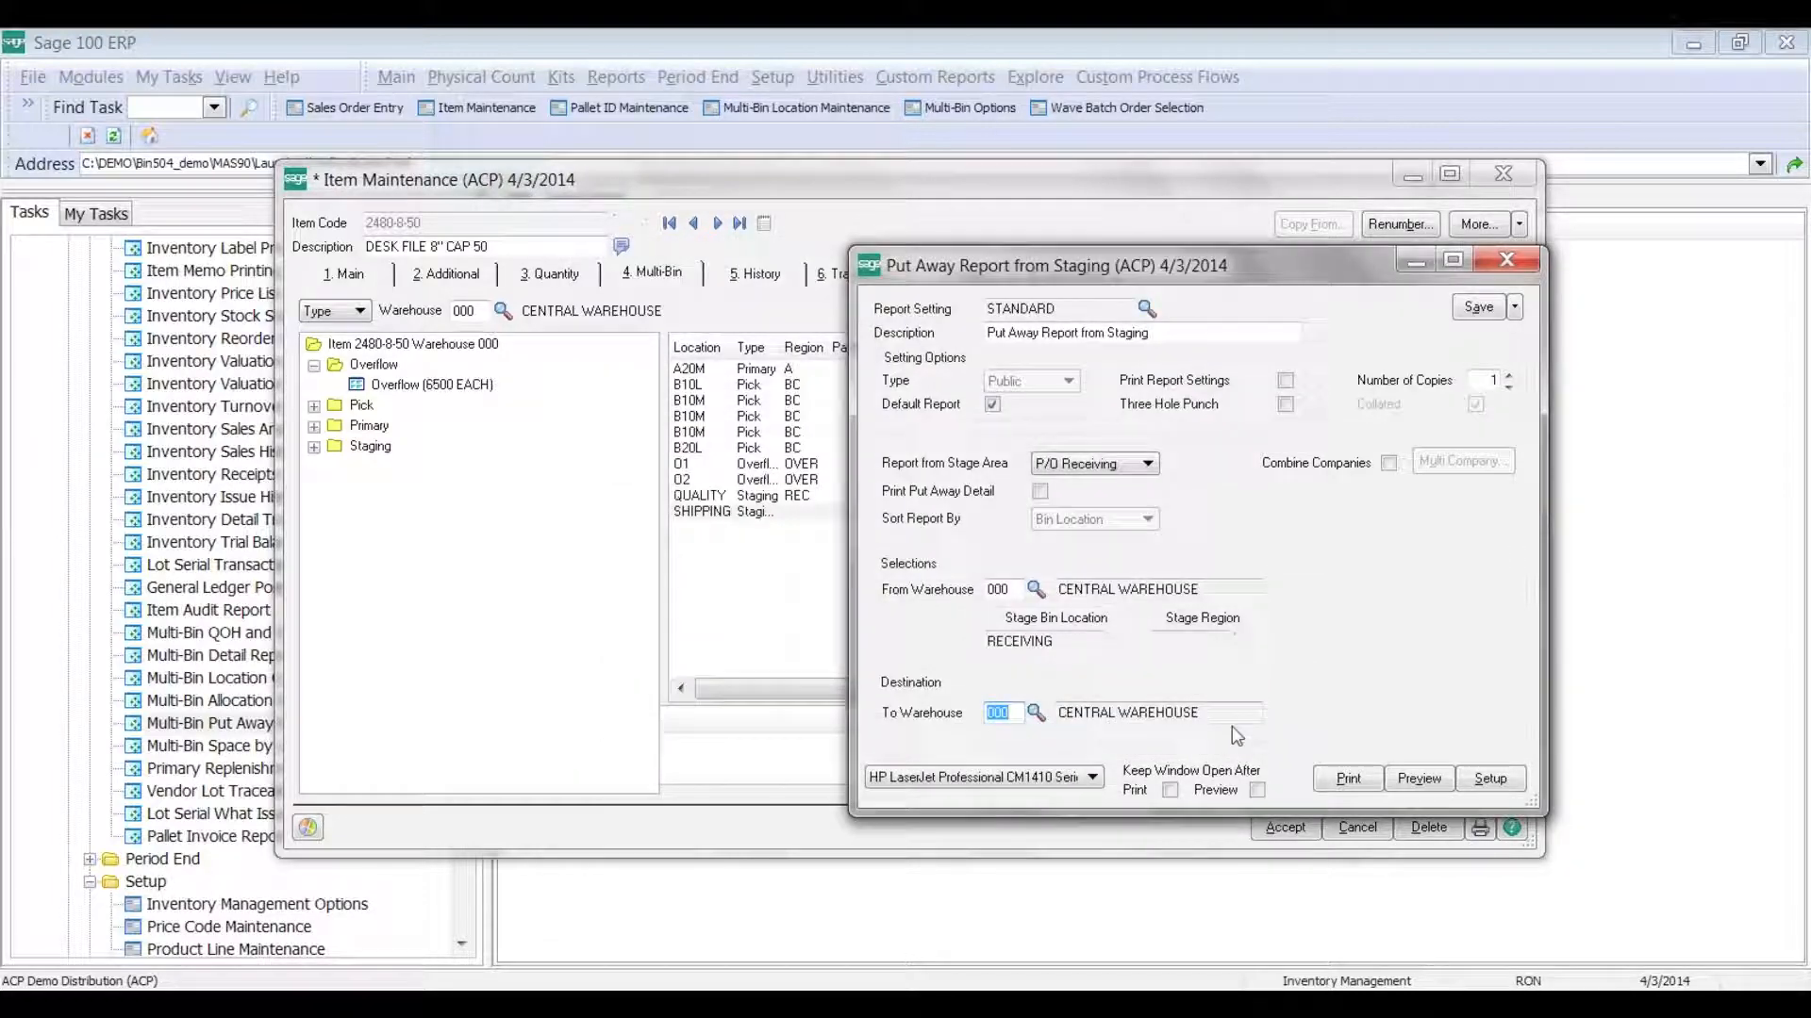
{"action": "left_click", "coordinate": [971, 495]}
{"action": "left_click", "coordinate": [1419, 778]}
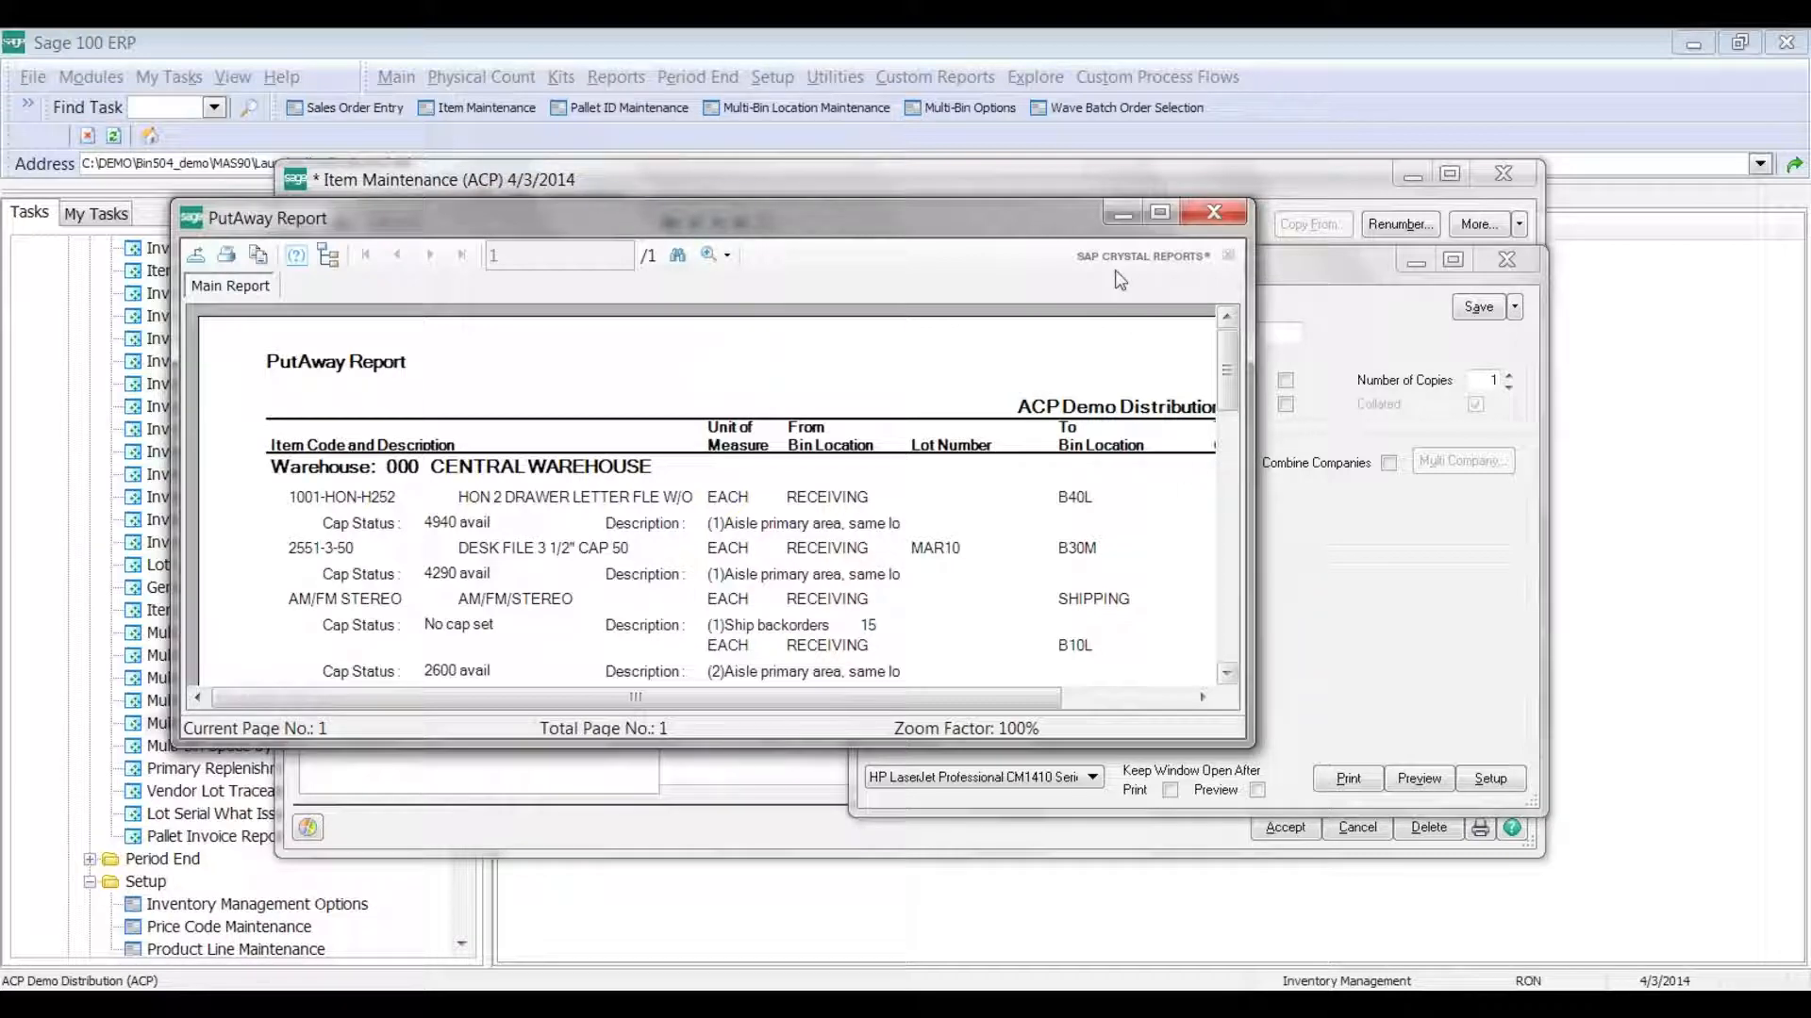
{"action": "left_click", "coordinate": [1160, 212]}
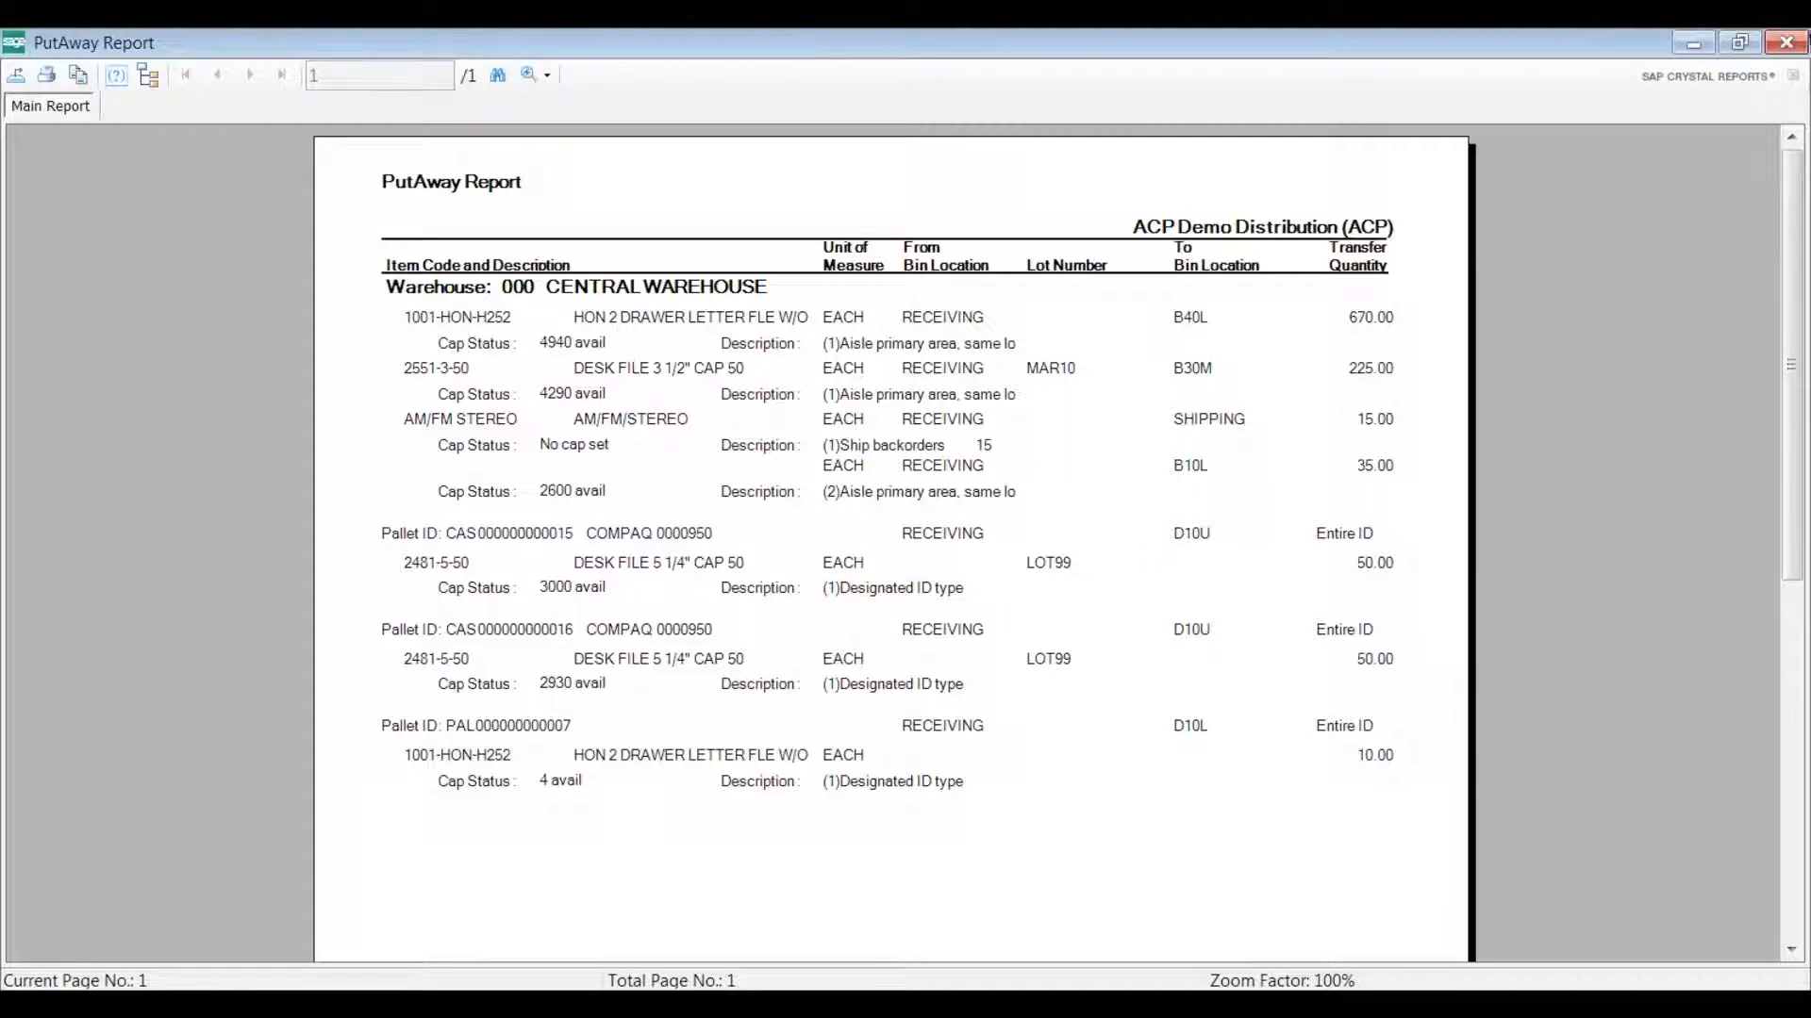
{"action": "left_click", "coordinate": [1785, 44]}
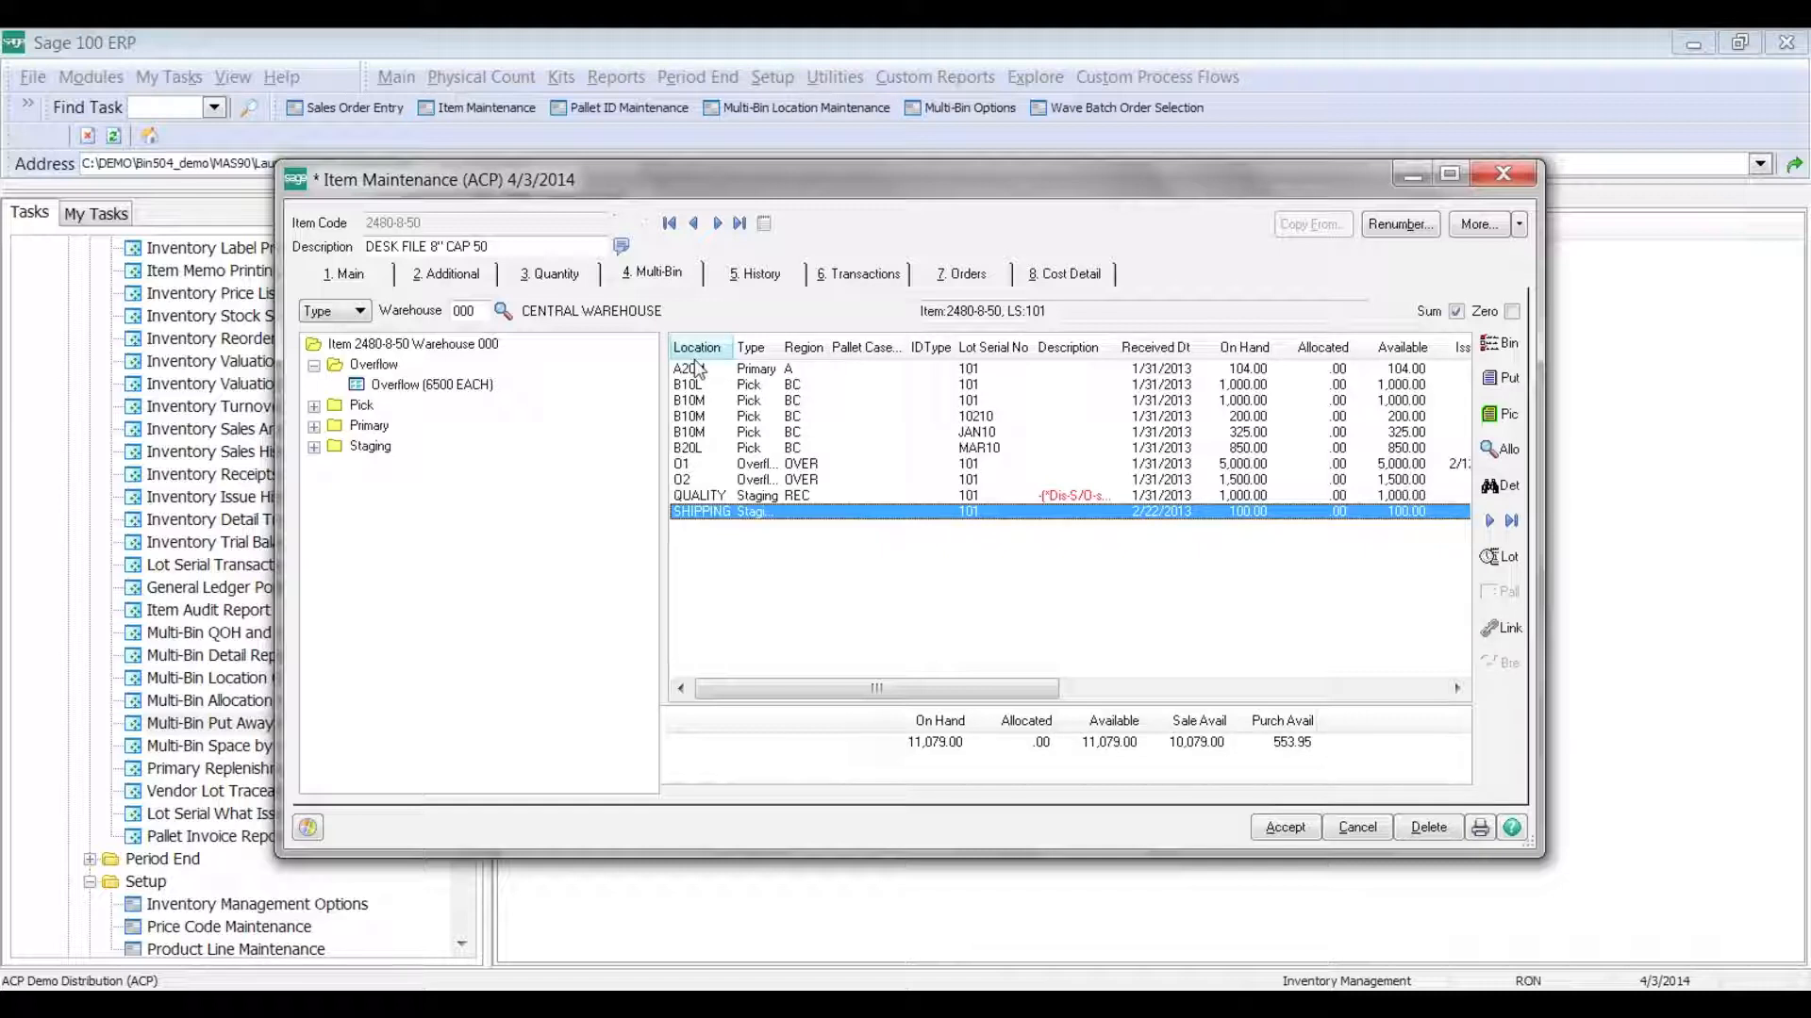
Set the Multi-Bin directed pick allocation rule for non lot serial items to Received in Location FIFO, keeping Lot Serial Number for lot serial items
{"action": "left_click", "coordinate": [469, 890]}
{"action": "left_click", "coordinate": [241, 389]}
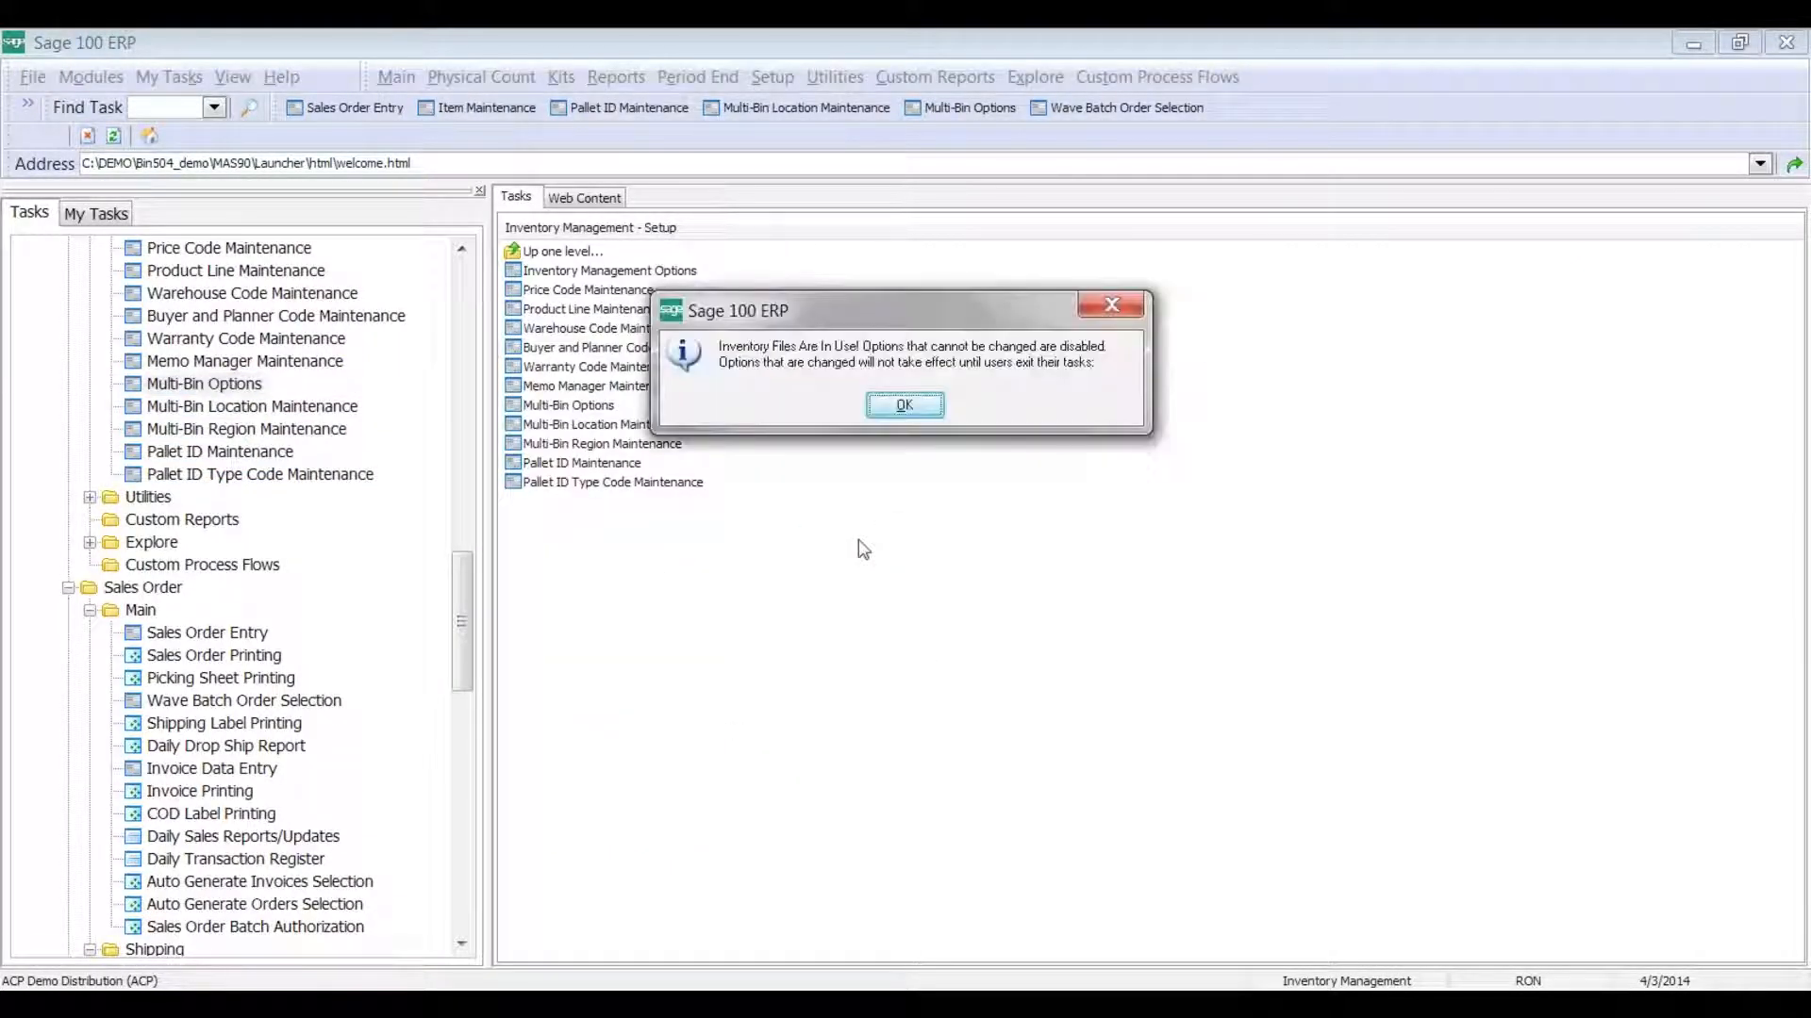
{"action": "left_click", "coordinate": [905, 405]}
{"action": "left_click", "coordinate": [841, 300]}
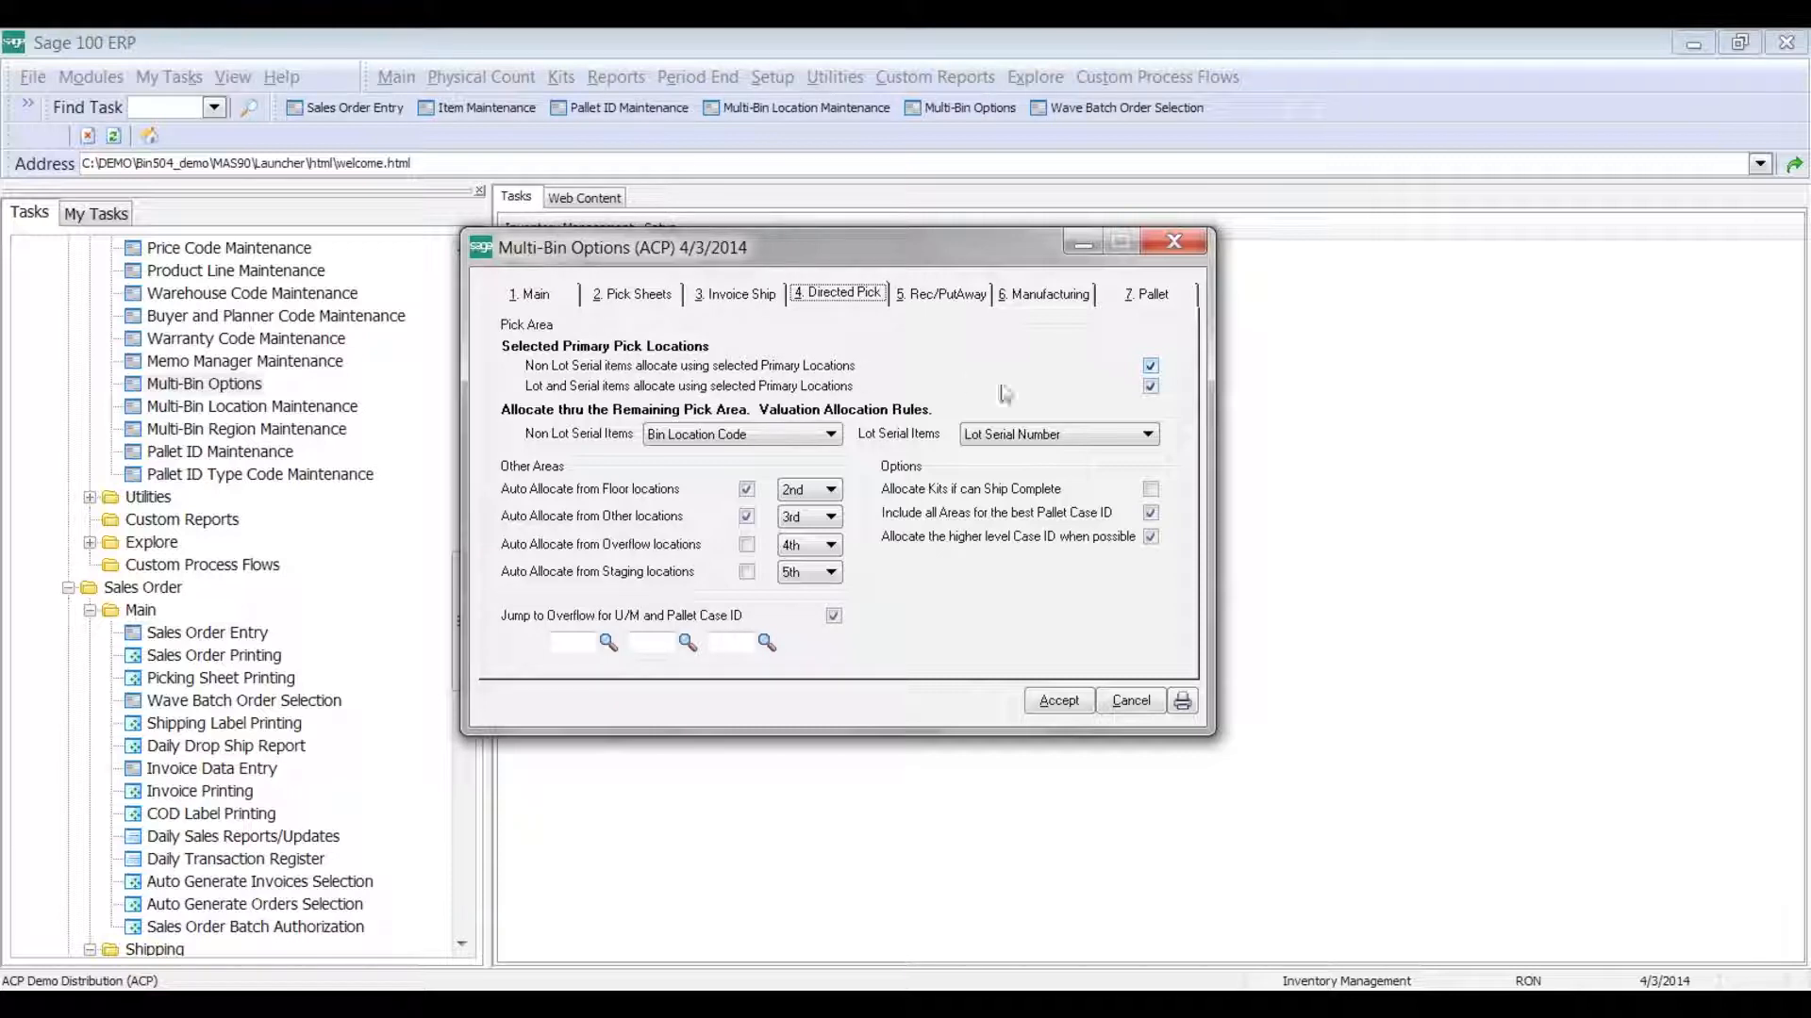
{"action": "left_click", "coordinate": [1067, 434]}
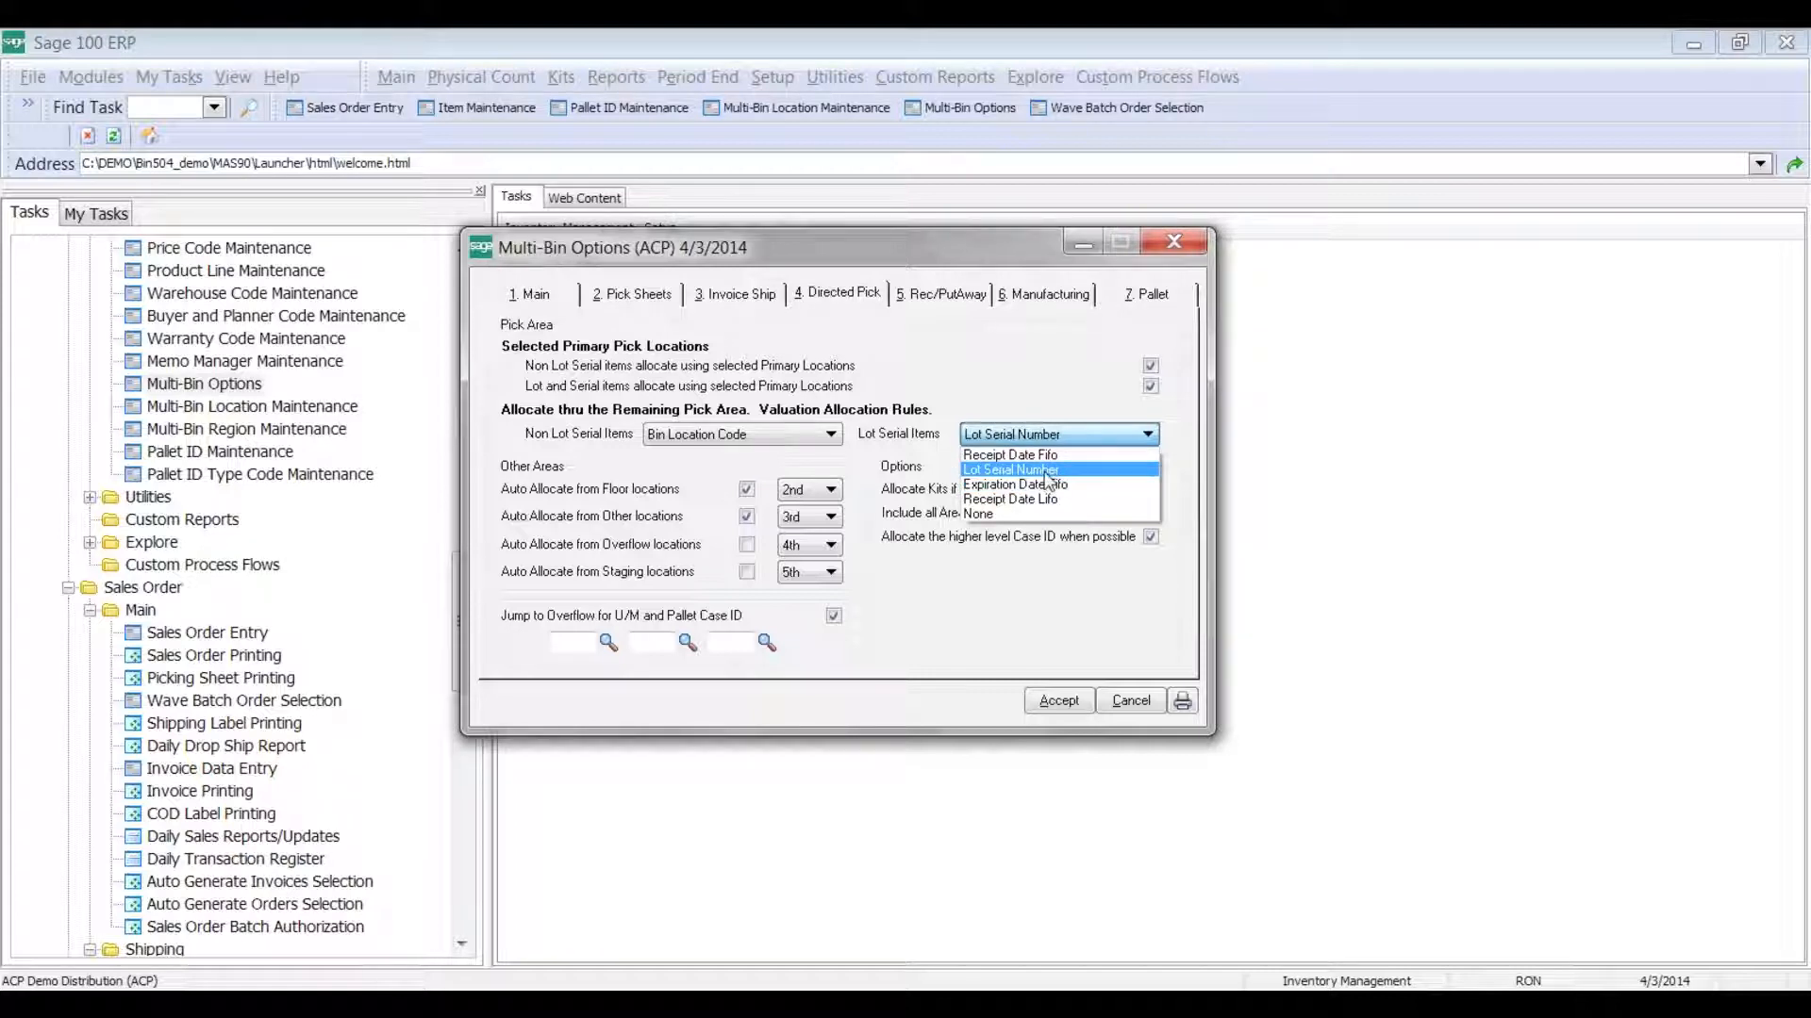
{"action": "left_click", "coordinate": [1045, 468]}
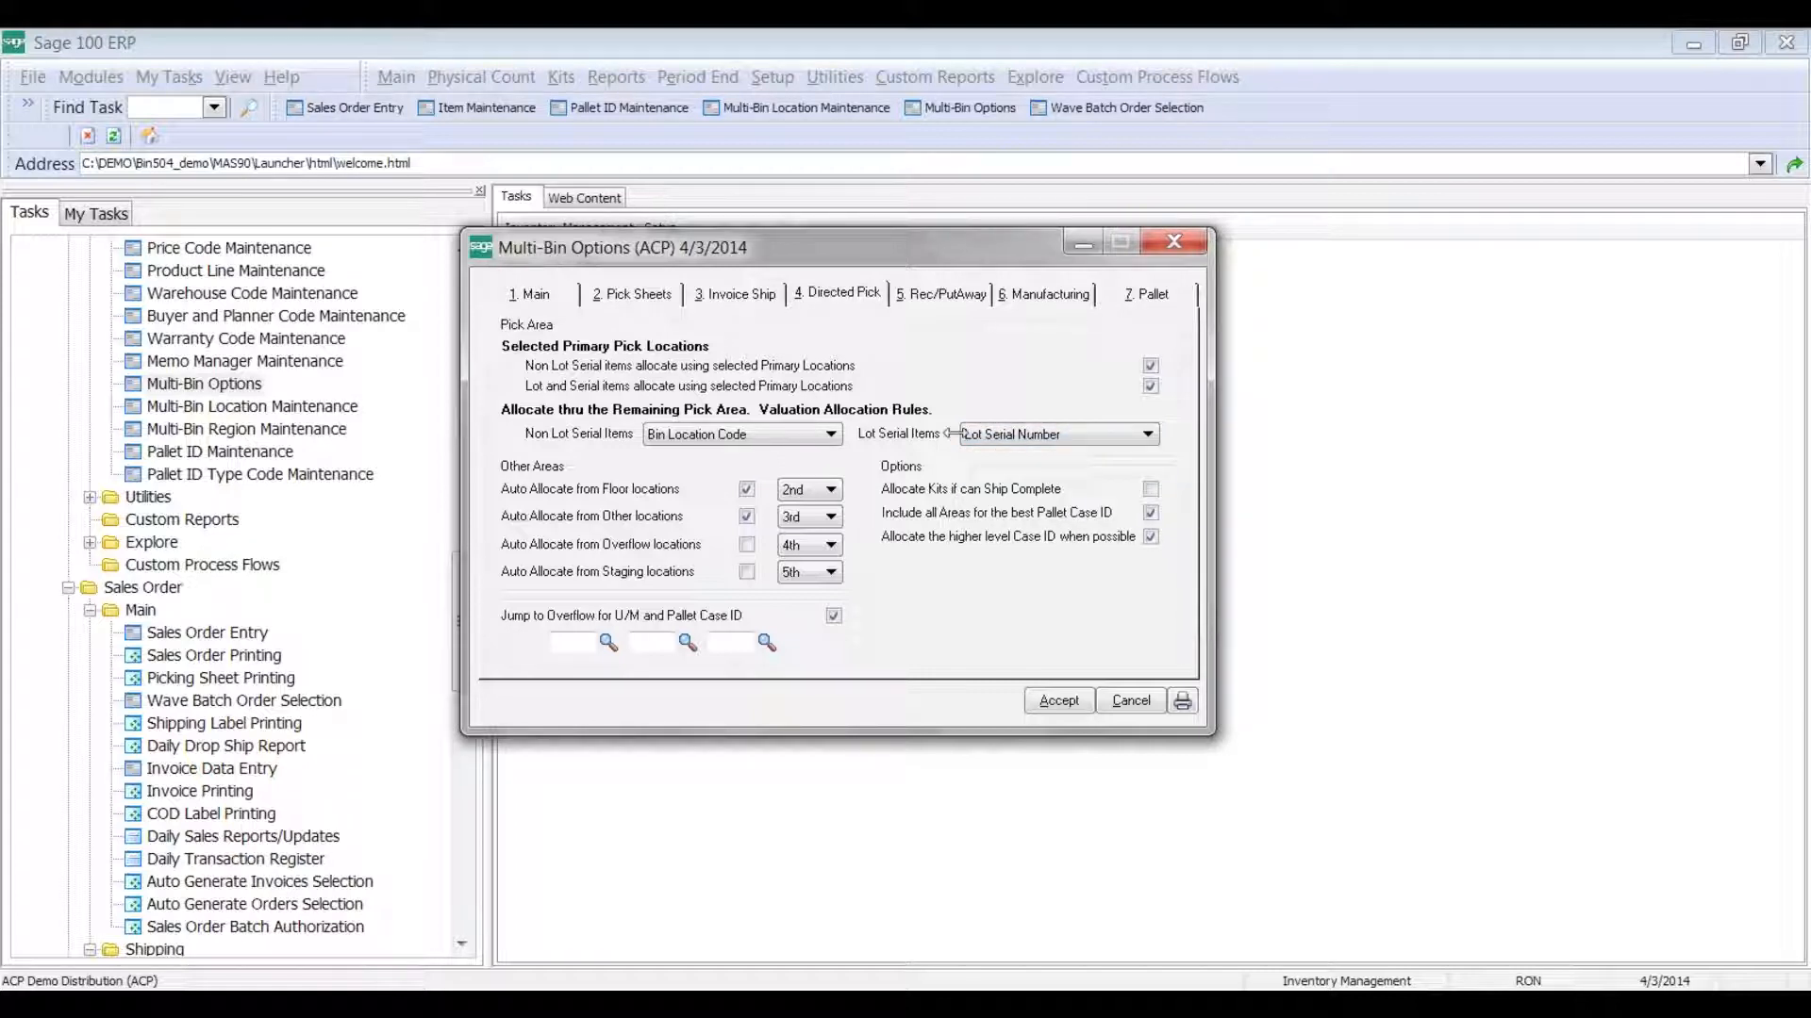
{"action": "left_click", "coordinate": [786, 433]}
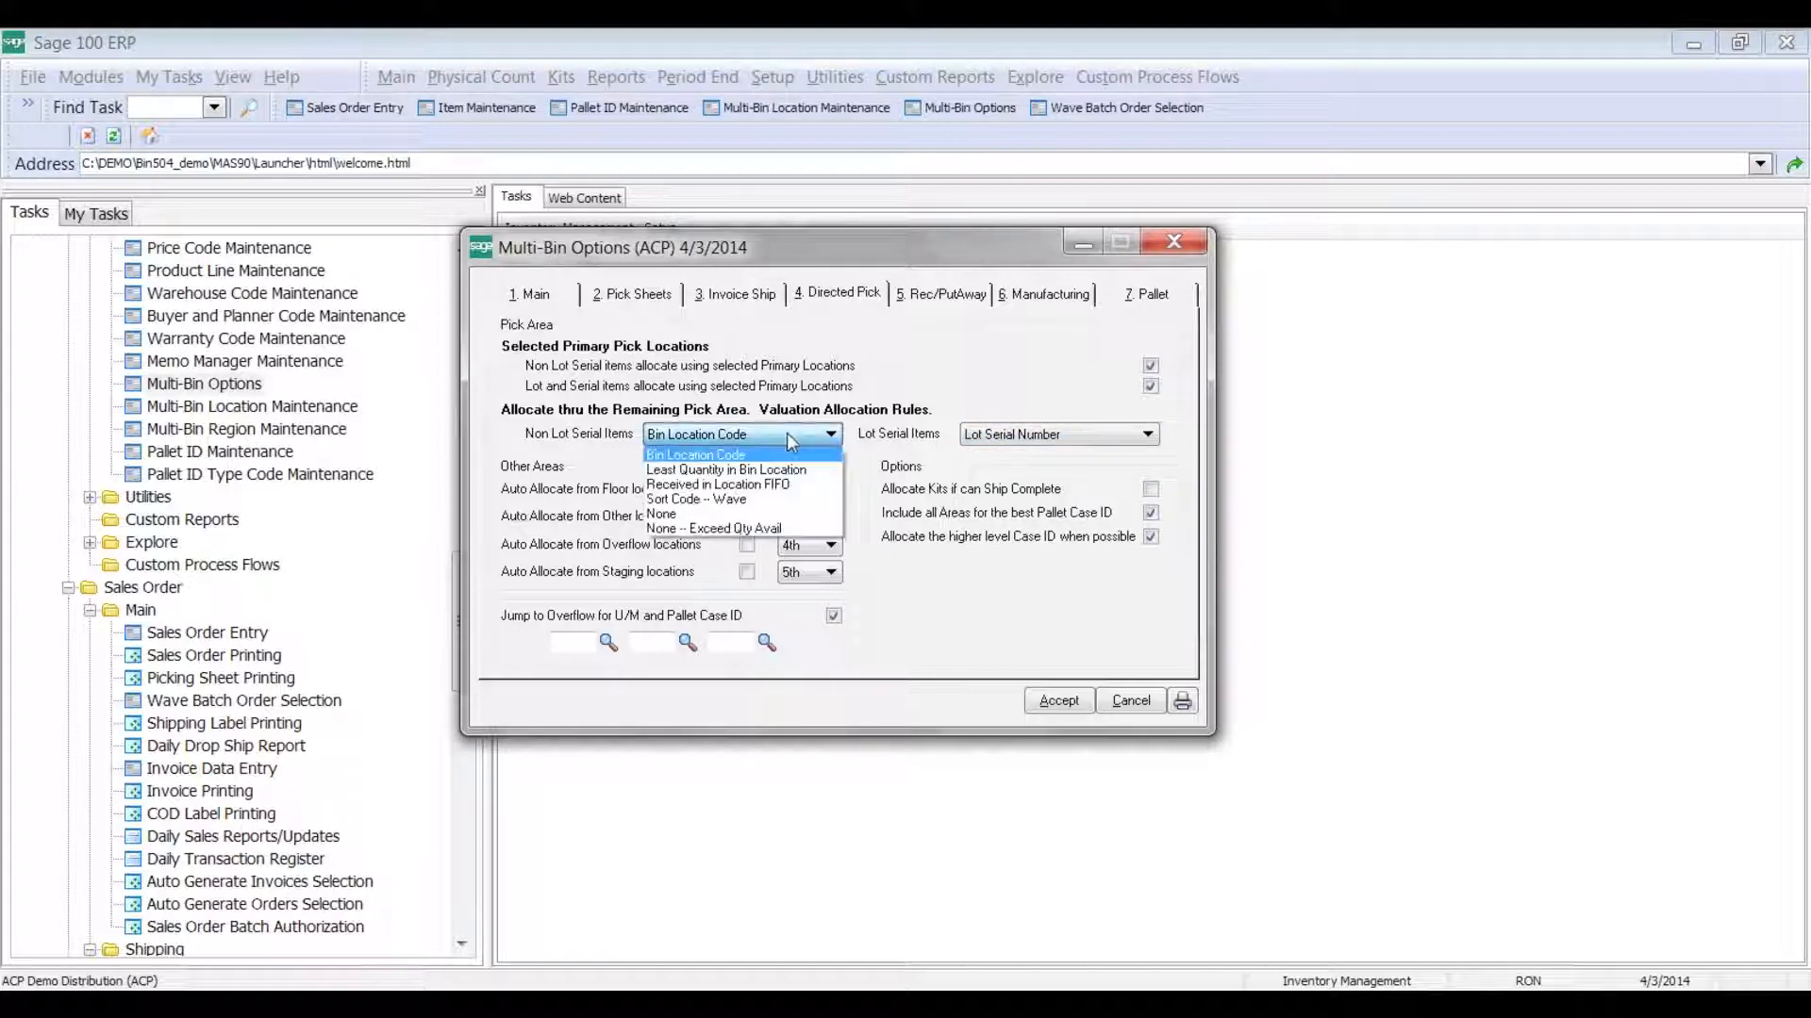
{"action": "left_click", "coordinate": [781, 486]}
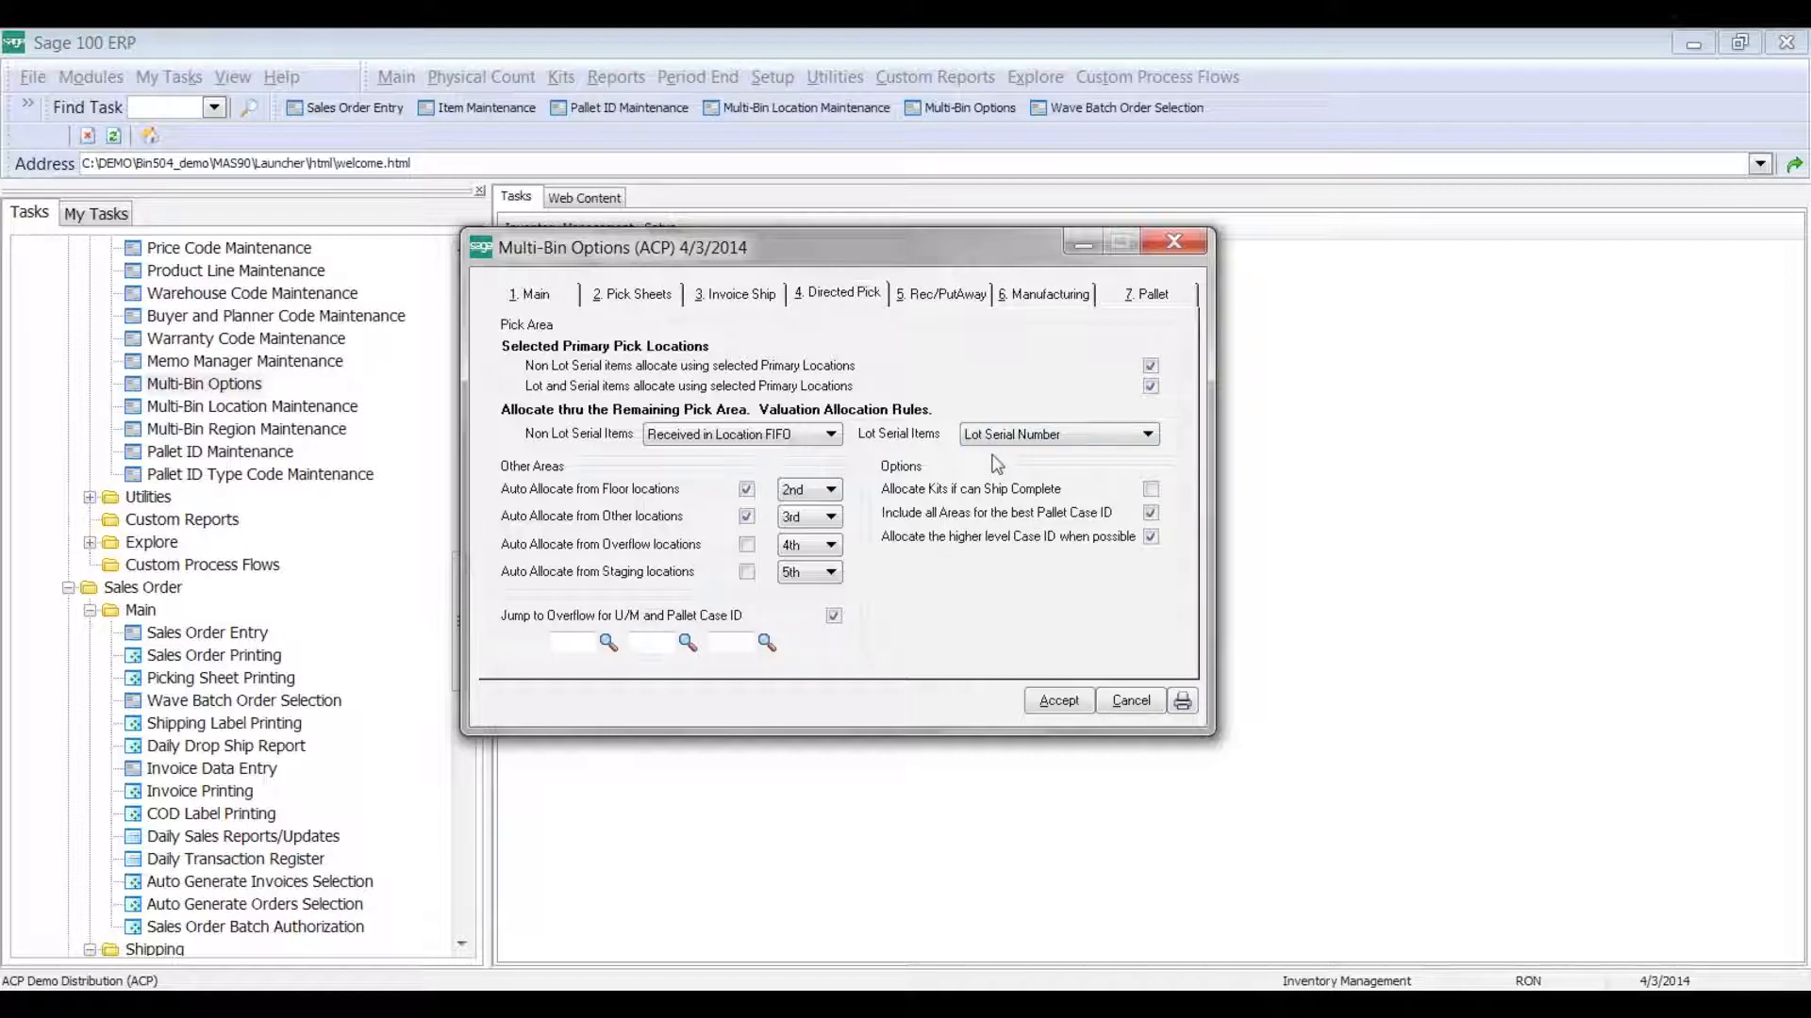
{"action": "left_click", "coordinate": [1050, 703]}
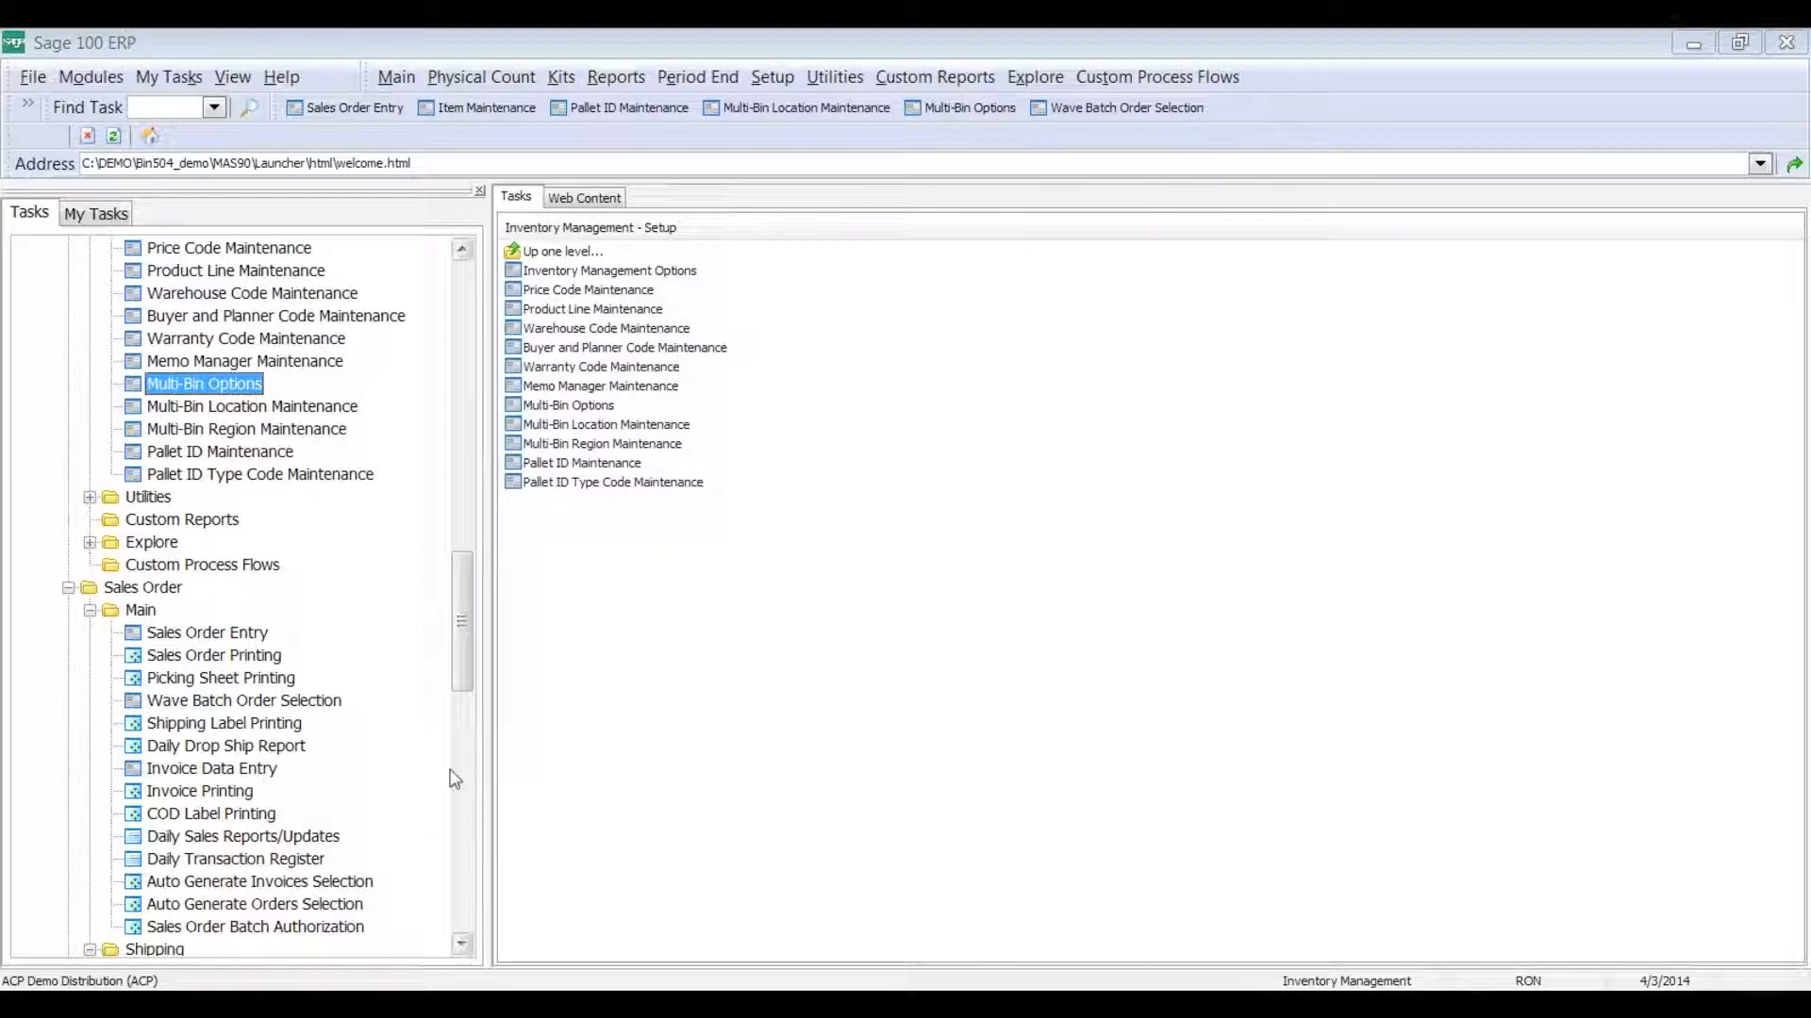
Open Wave Batch Order Selection, create a wave pick batch with the next available number, and leave its window
{"action": "left_click", "coordinate": [280, 701]}
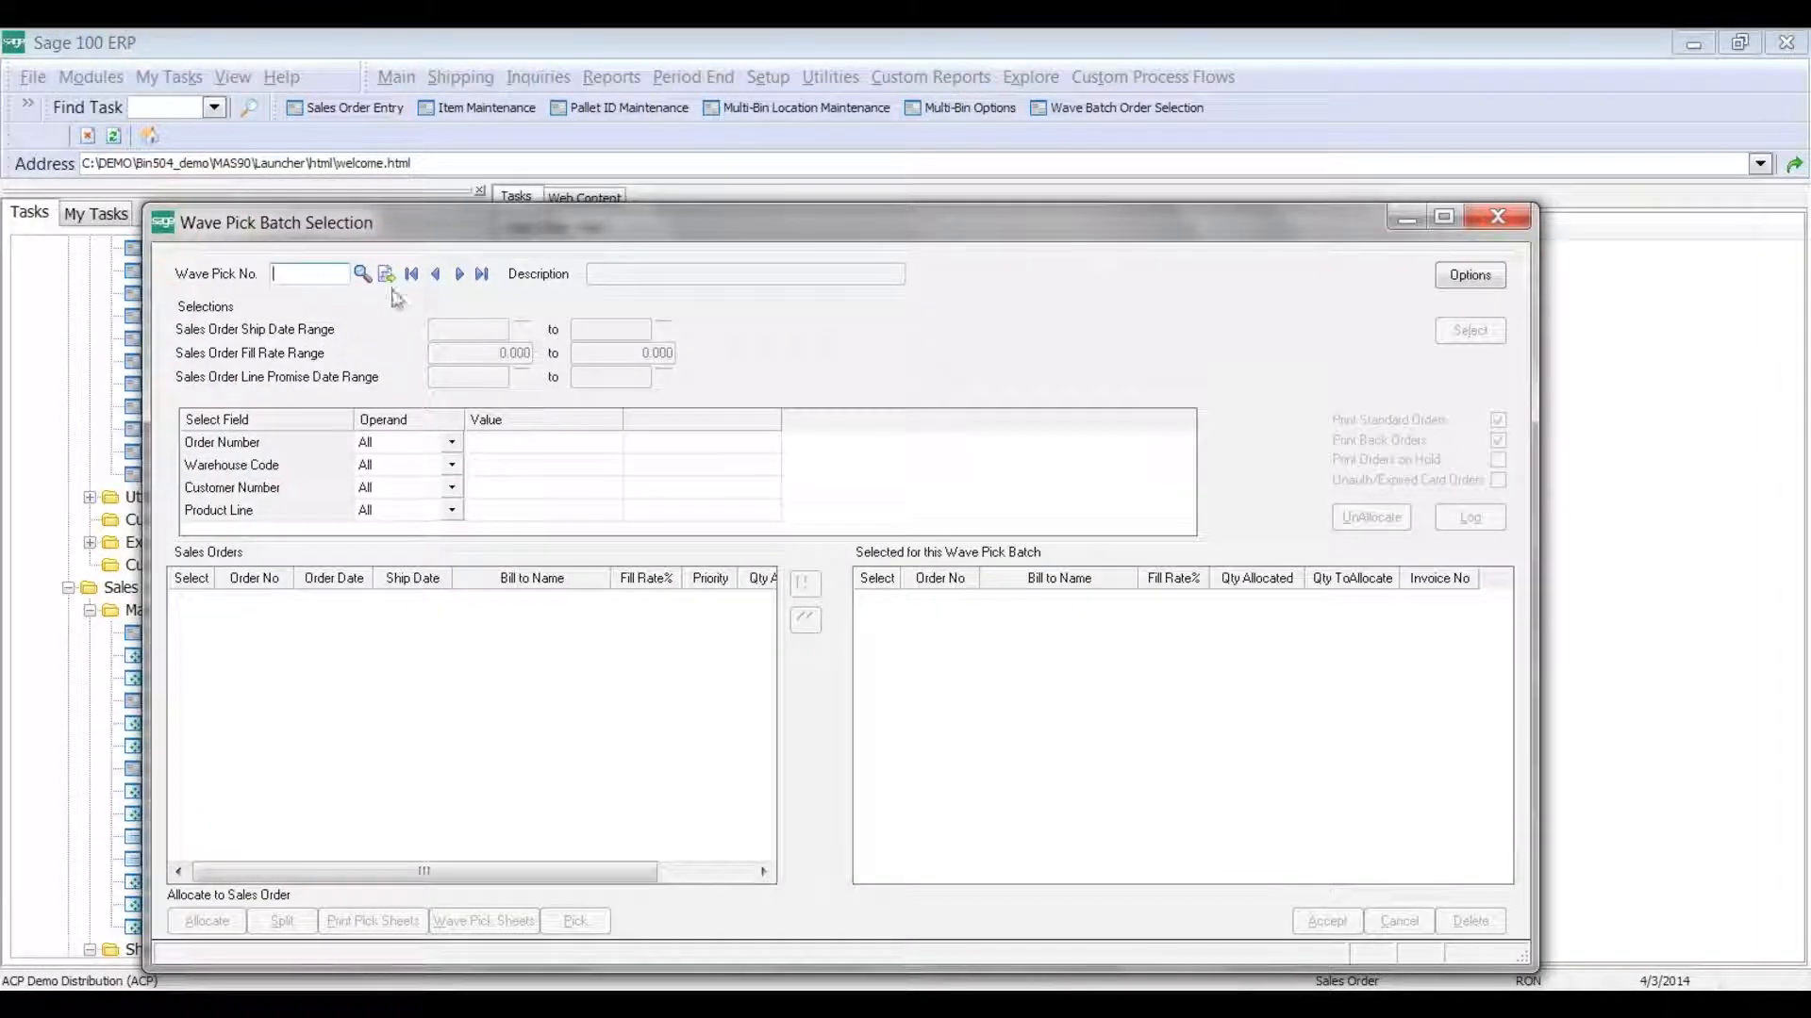
{"action": "left_click", "coordinate": [386, 274]}
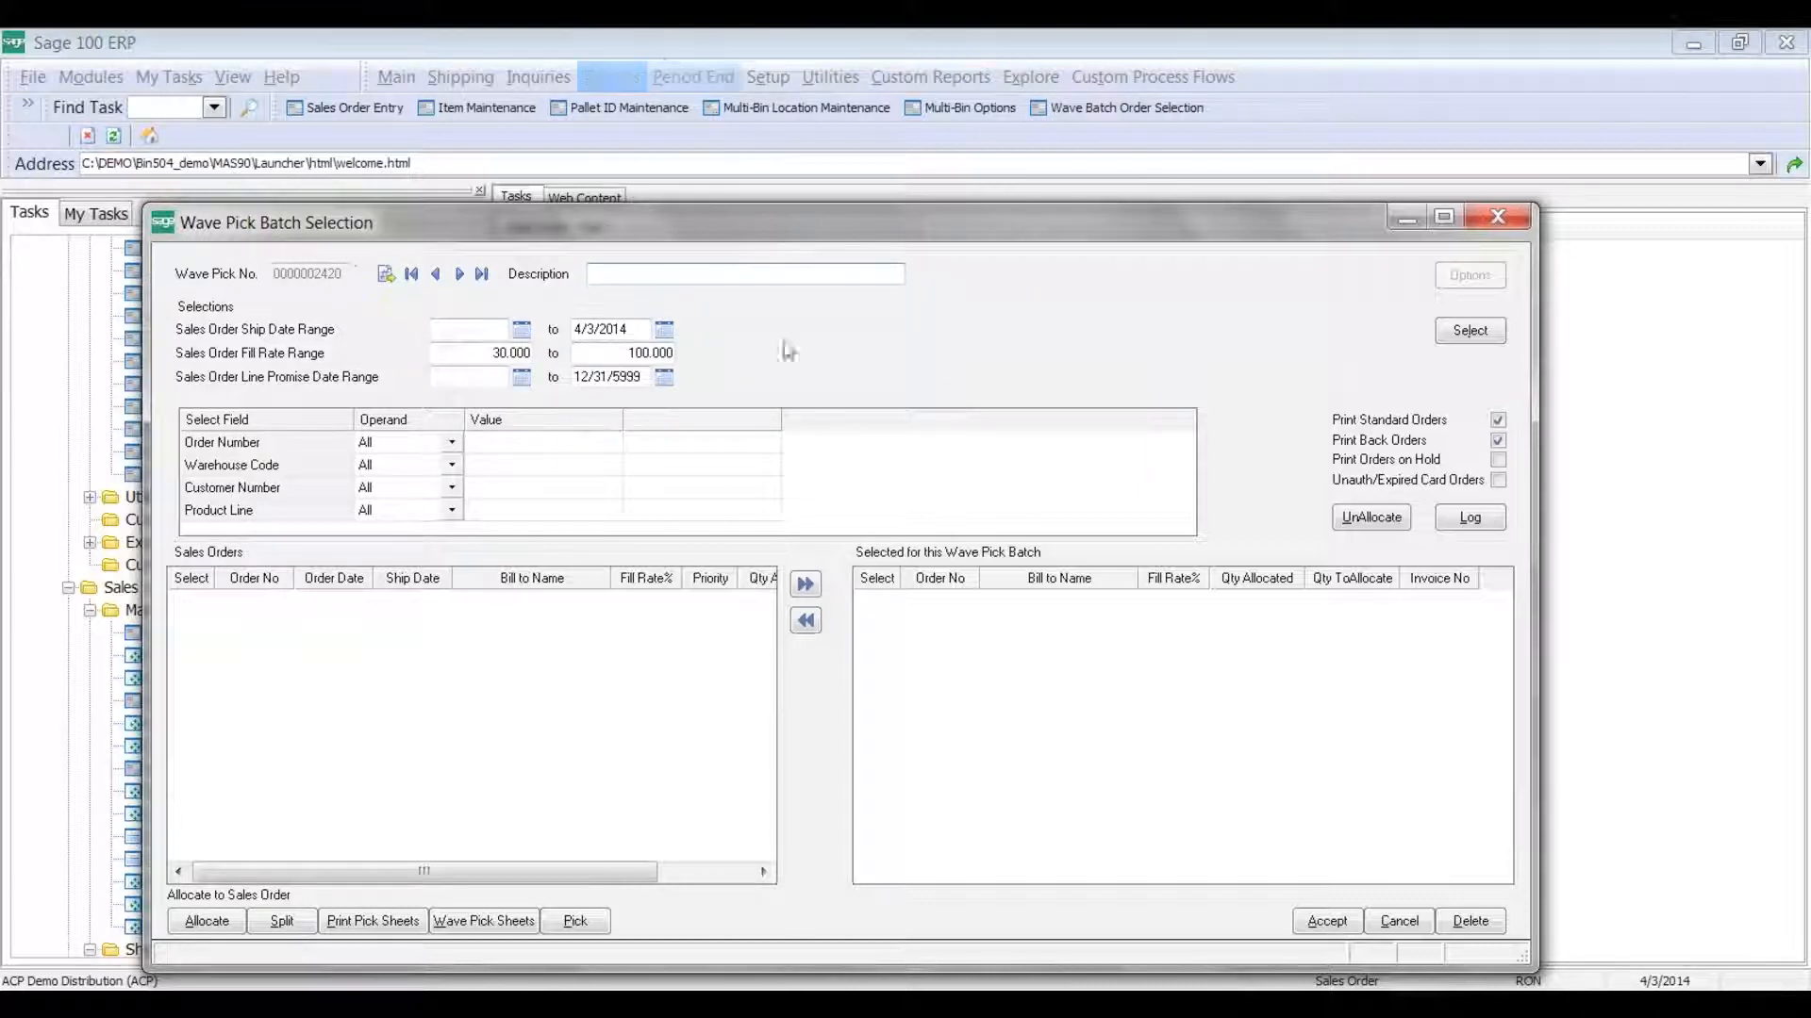
{"action": "key", "text": "Escape"}
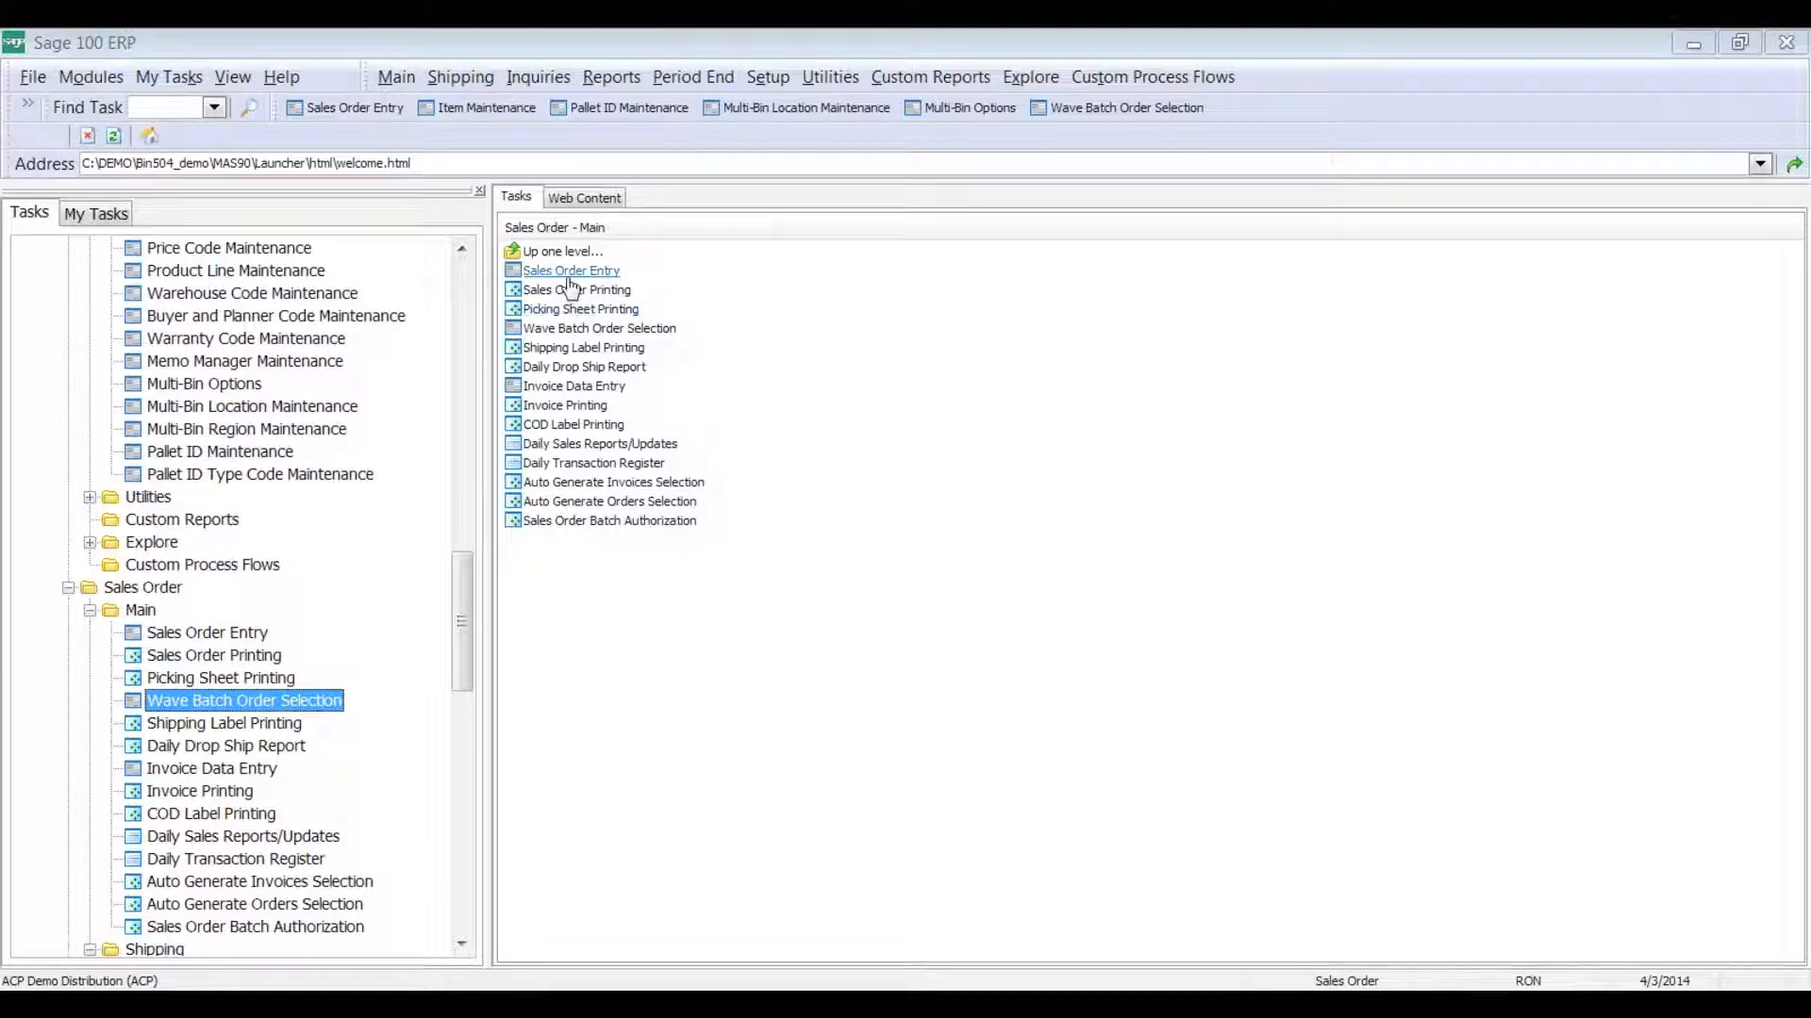
Open the last sales order in Sales Order Entry, examine its totals, pick priority and bin location settings, and close it
{"action": "left_click", "coordinate": [568, 277]}
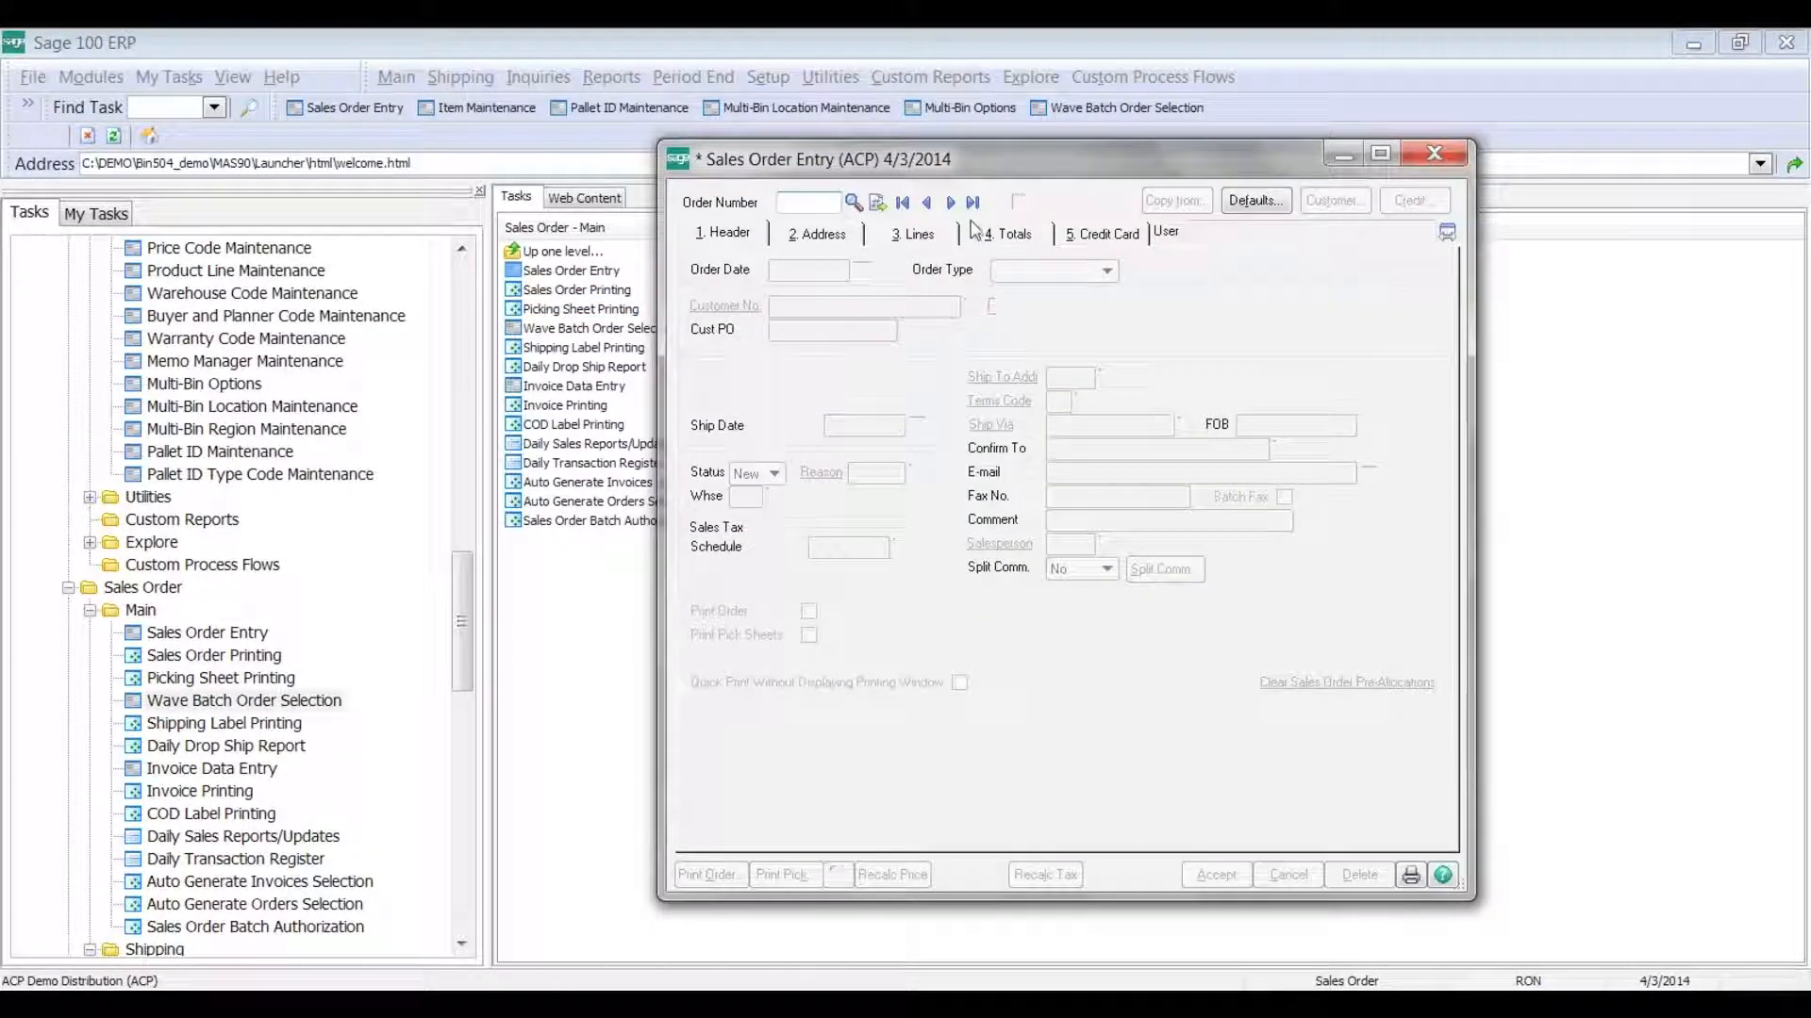
{"action": "left_click", "coordinate": [986, 231]}
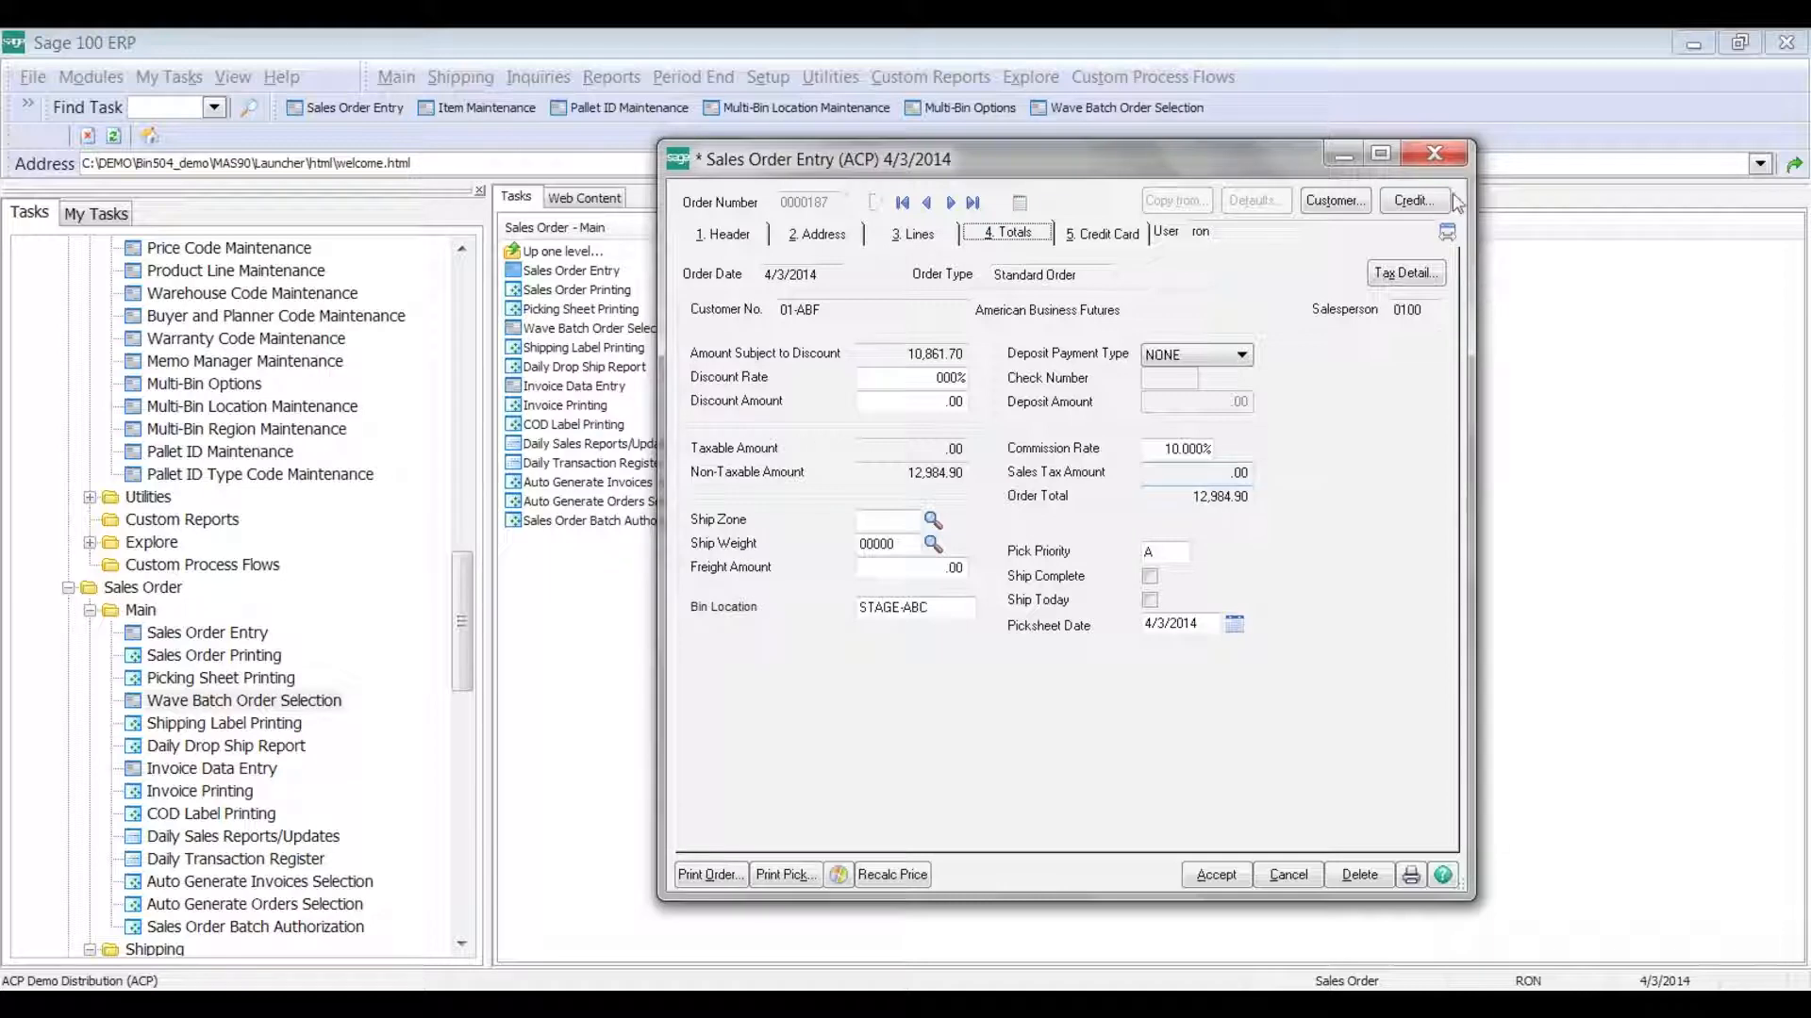
{"action": "left_click", "coordinate": [1438, 158]}
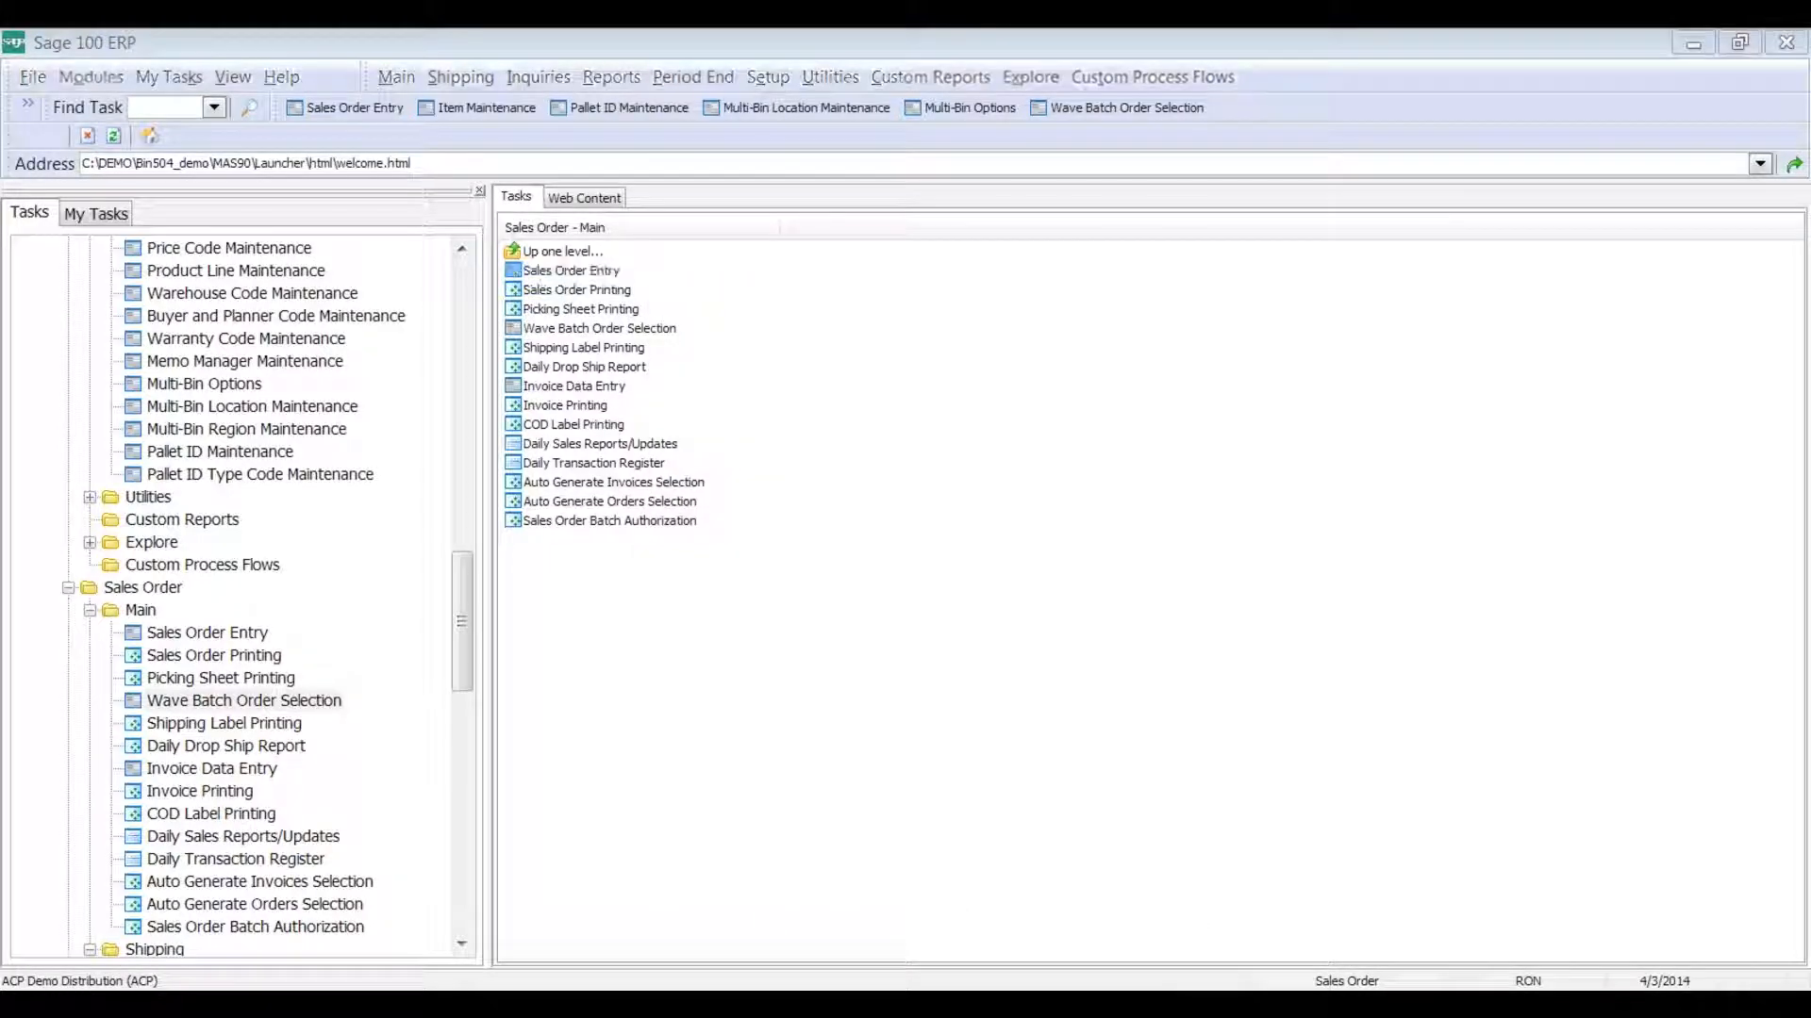
Return to the new wave pick batch and select the sales orders with a ship date range of 4/3/2014 to 4/3/2014
{"action": "mouse_move", "coordinate": [1010, 1004]}
{"action": "left_click", "coordinate": [1172, 882]}
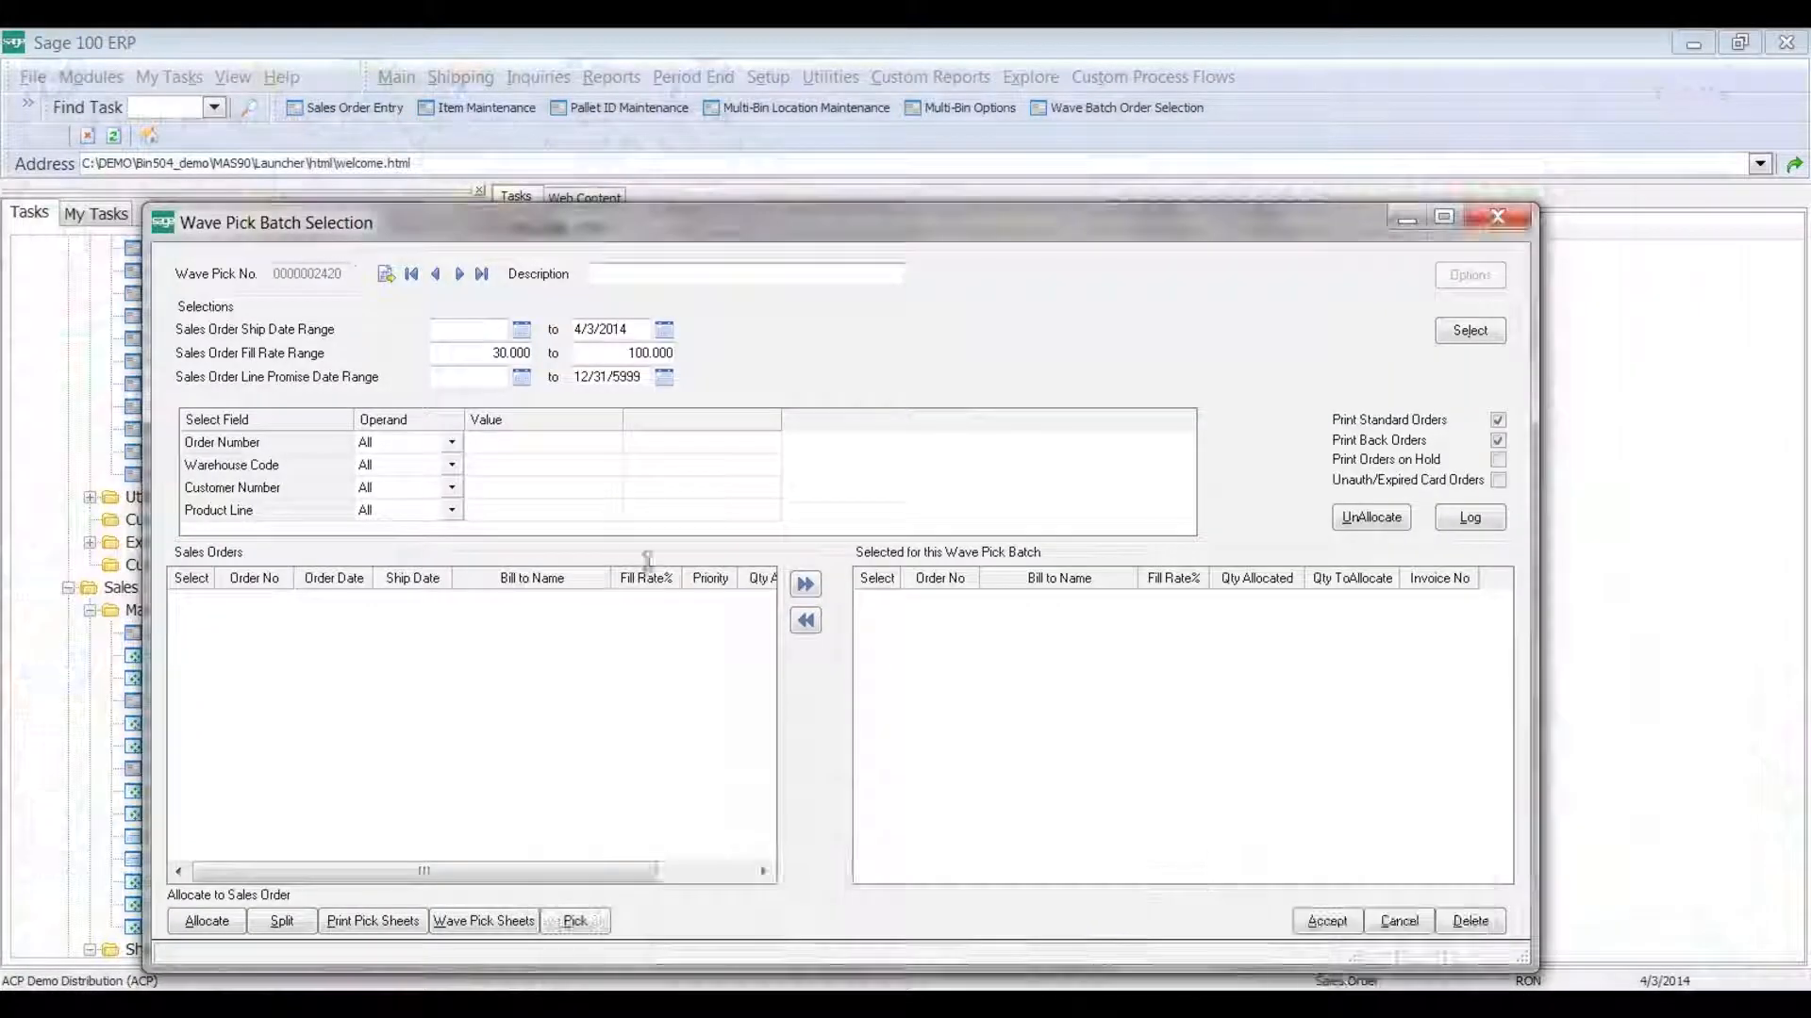
{"action": "left_click", "coordinate": [462, 329]}
{"action": "type", "text": "040314"}
{"action": "key", "text": "Tab"}
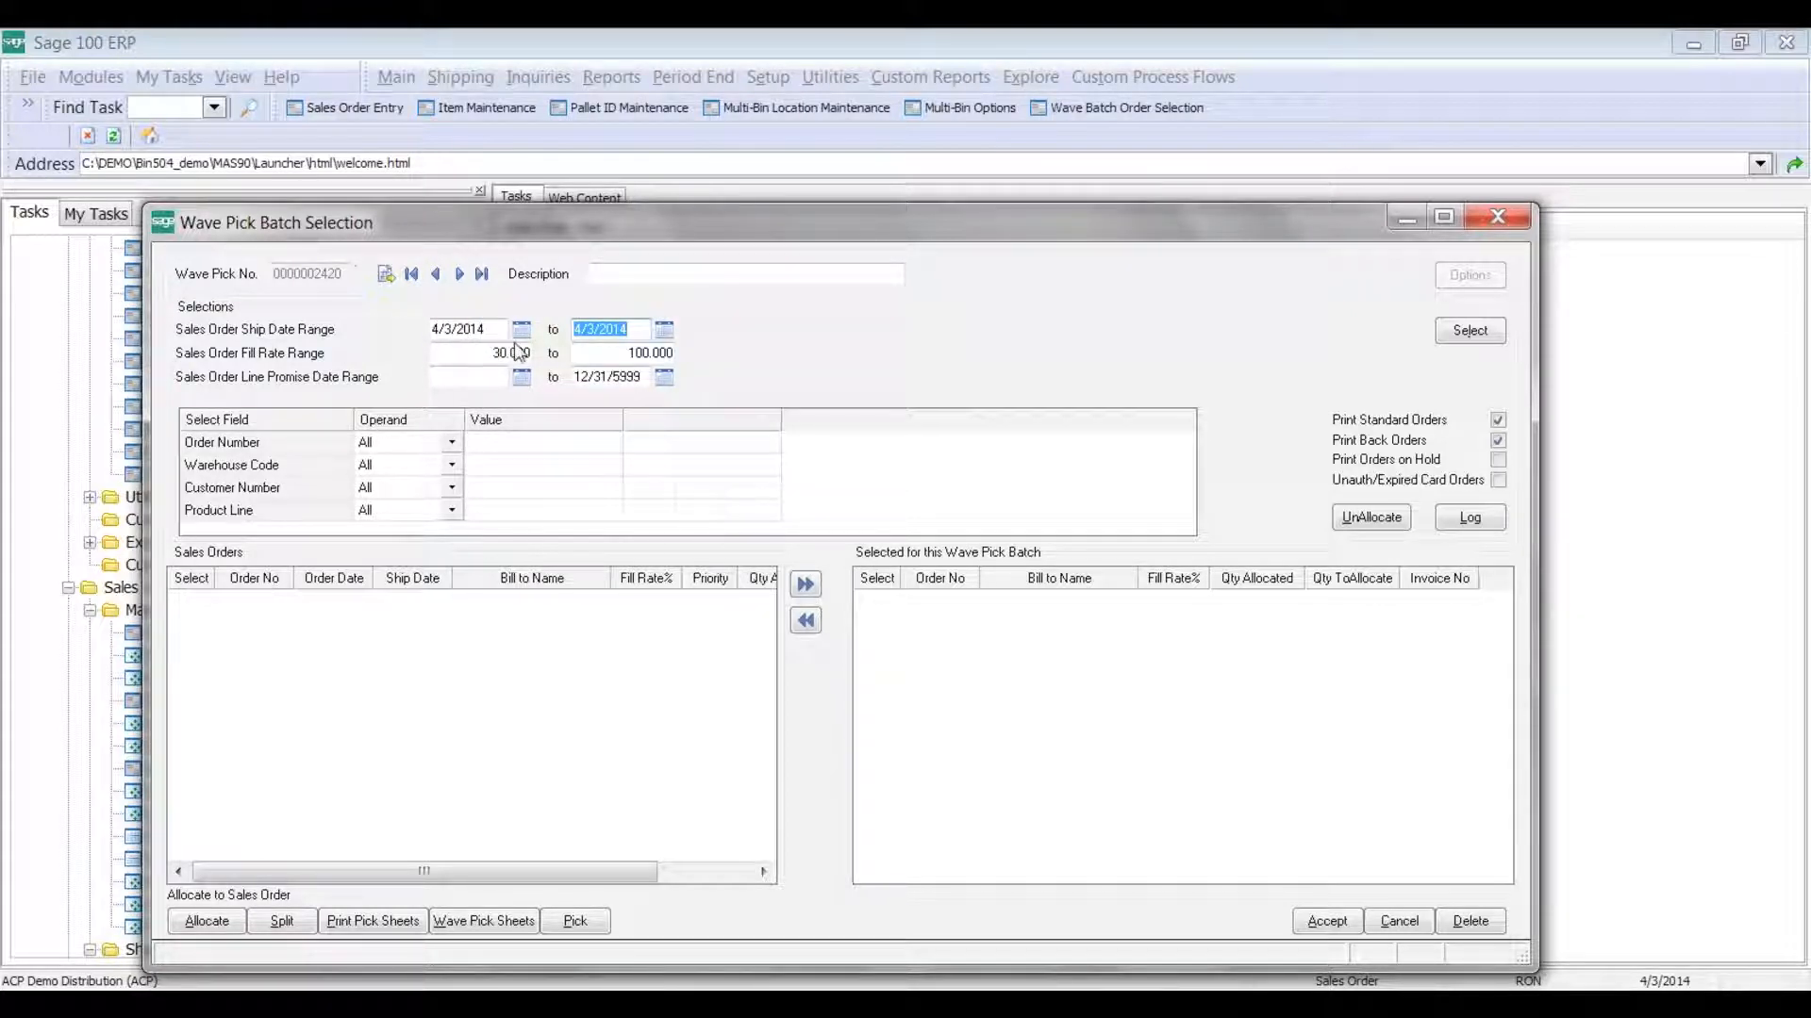
{"action": "left_click", "coordinate": [1444, 337]}
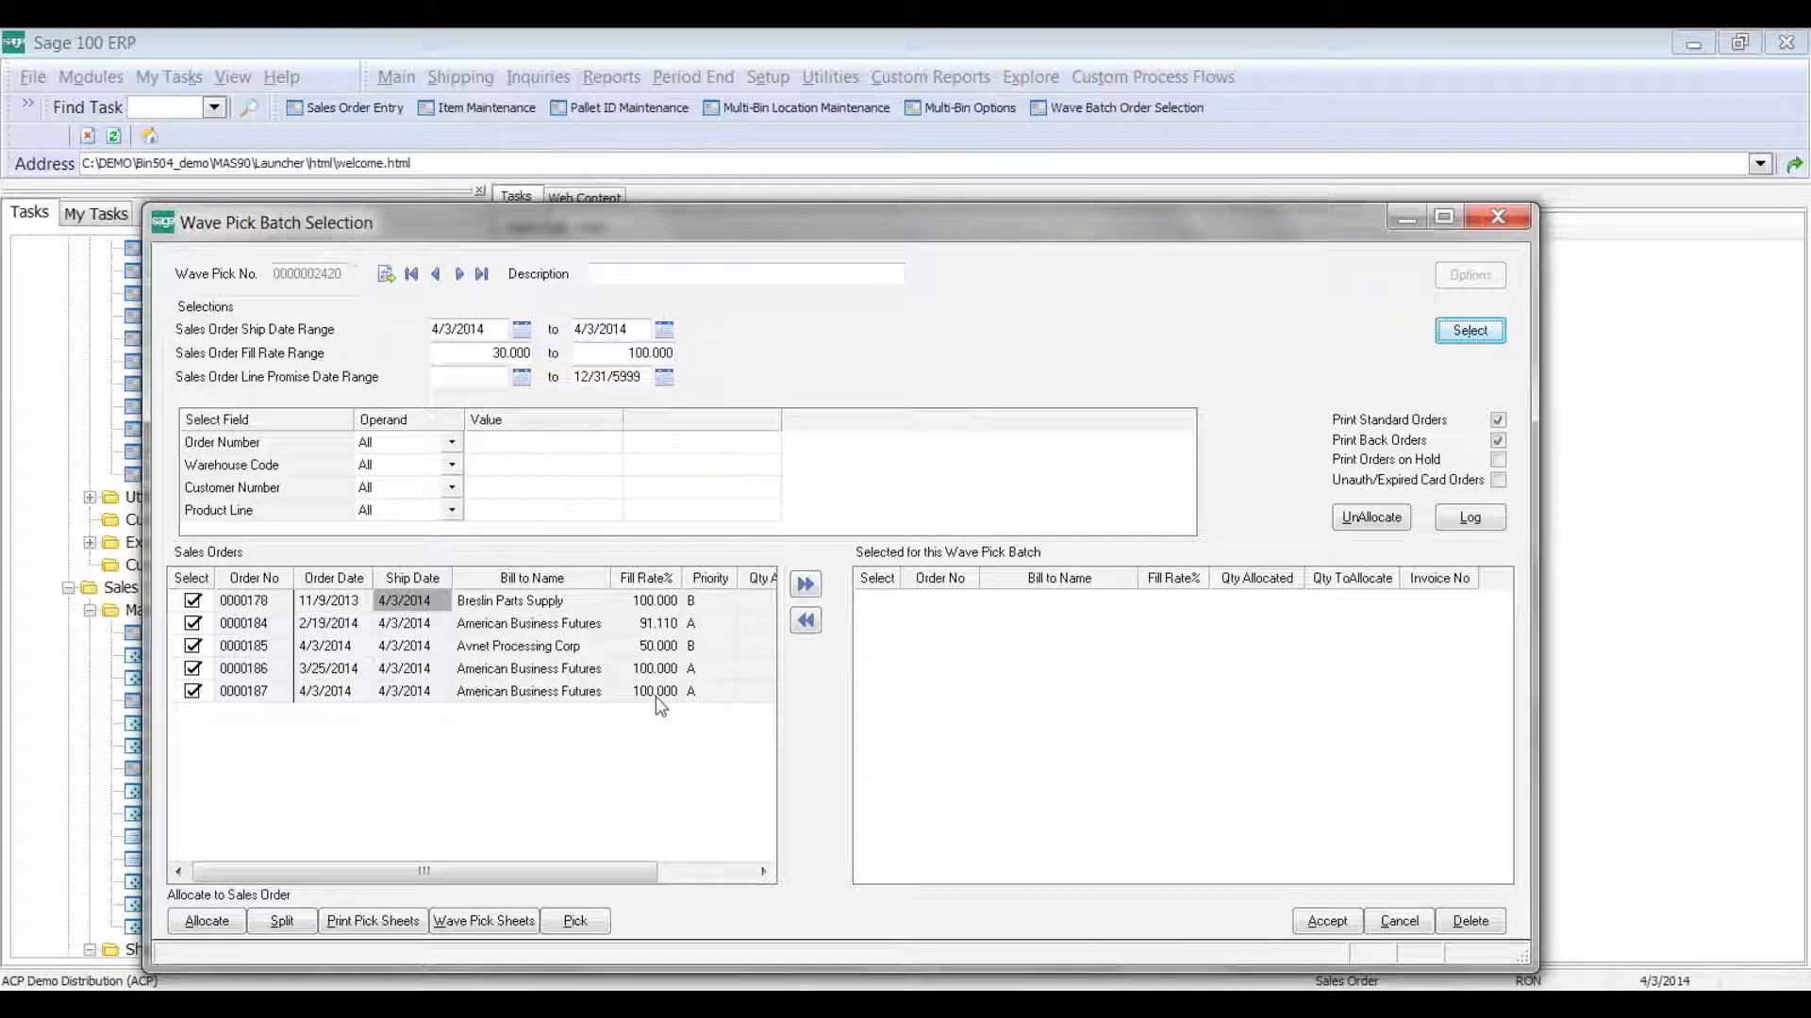
Preview the wave batch's error log, enlarge it to read the sales order shortages, and close it
{"action": "left_click", "coordinate": [1473, 518]}
{"action": "left_click", "coordinate": [1083, 575]}
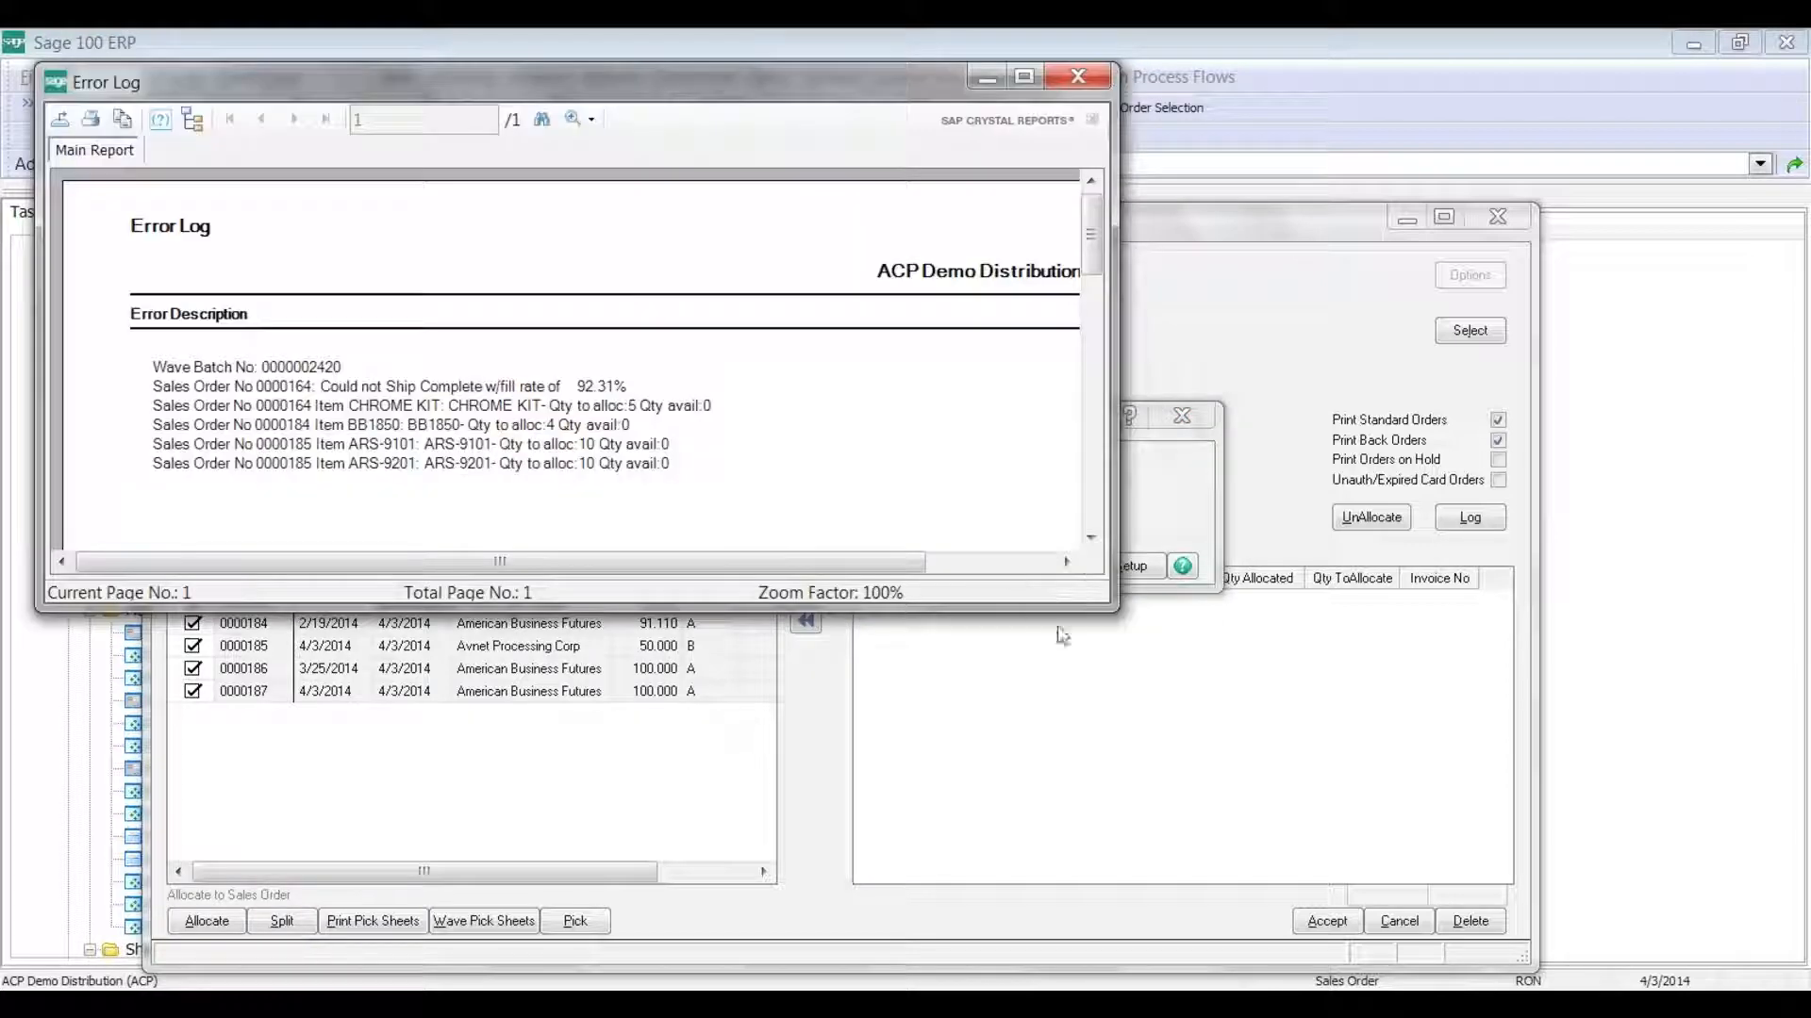
{"action": "left_click_drag", "start_coordinate": [1118, 624], "coordinate": [1197, 690]}
{"action": "left_click", "coordinate": [426, 388]}
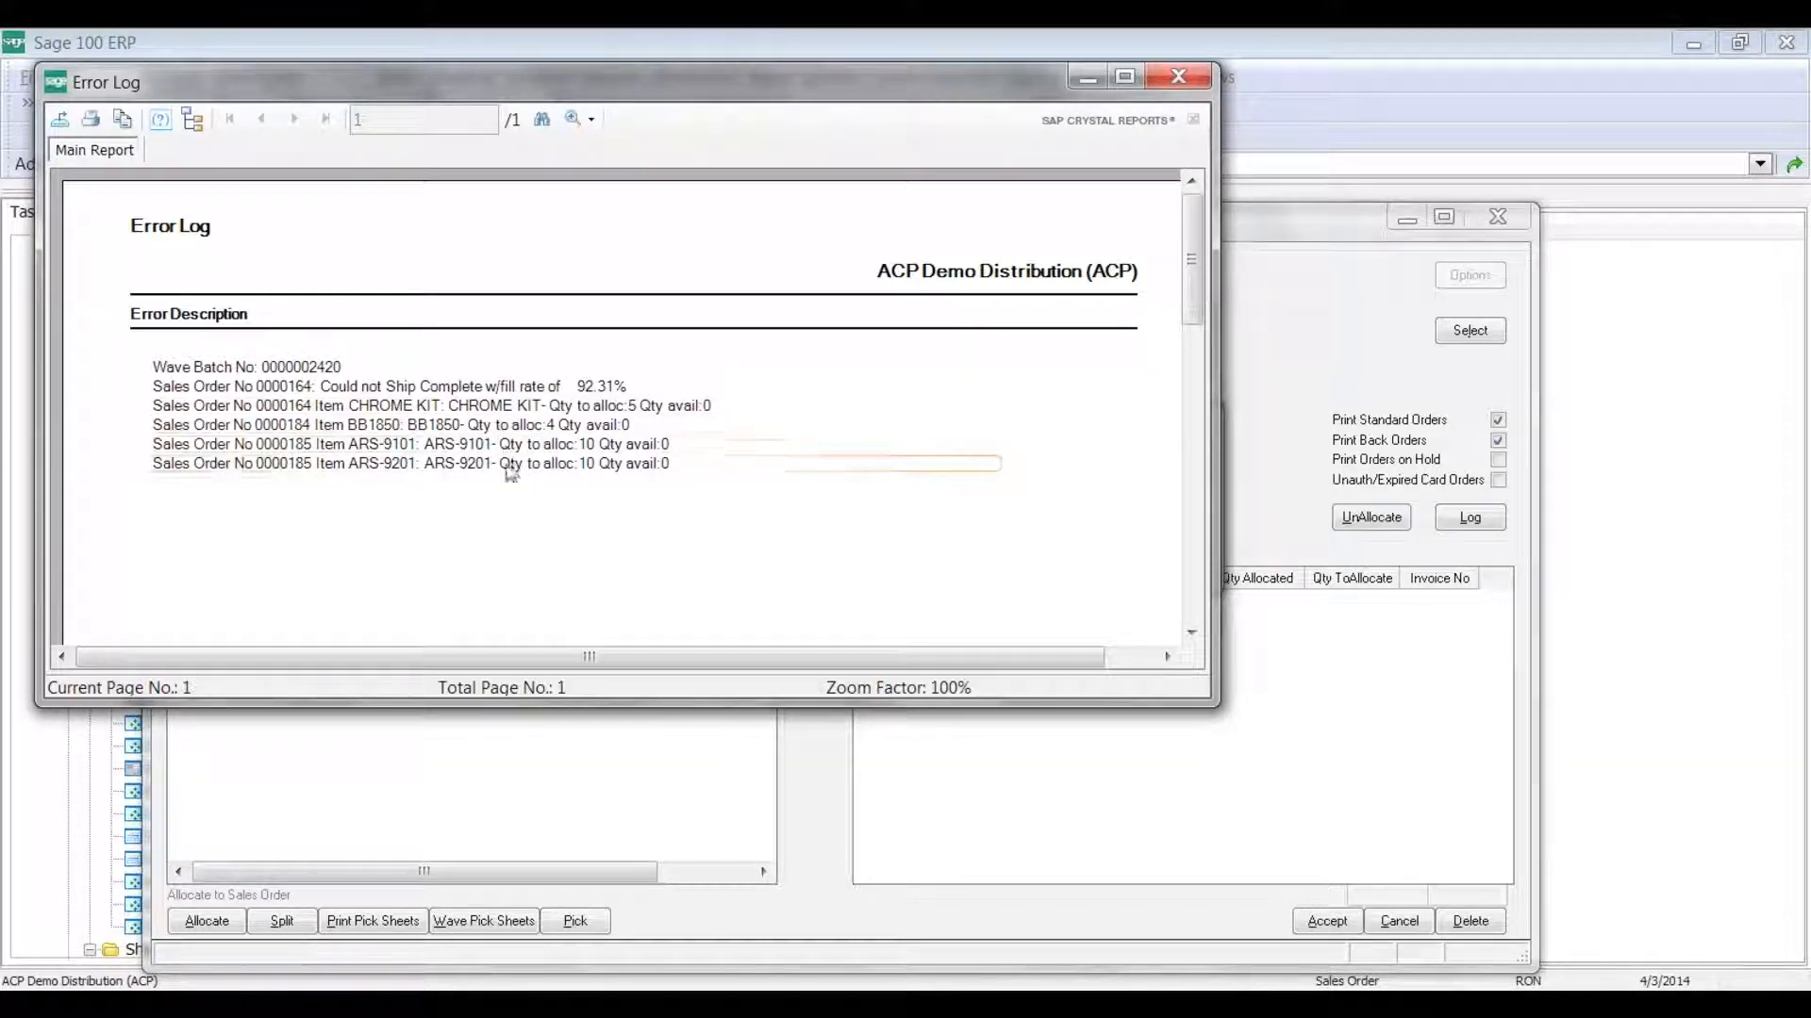
{"action": "left_click", "coordinate": [1179, 78]}
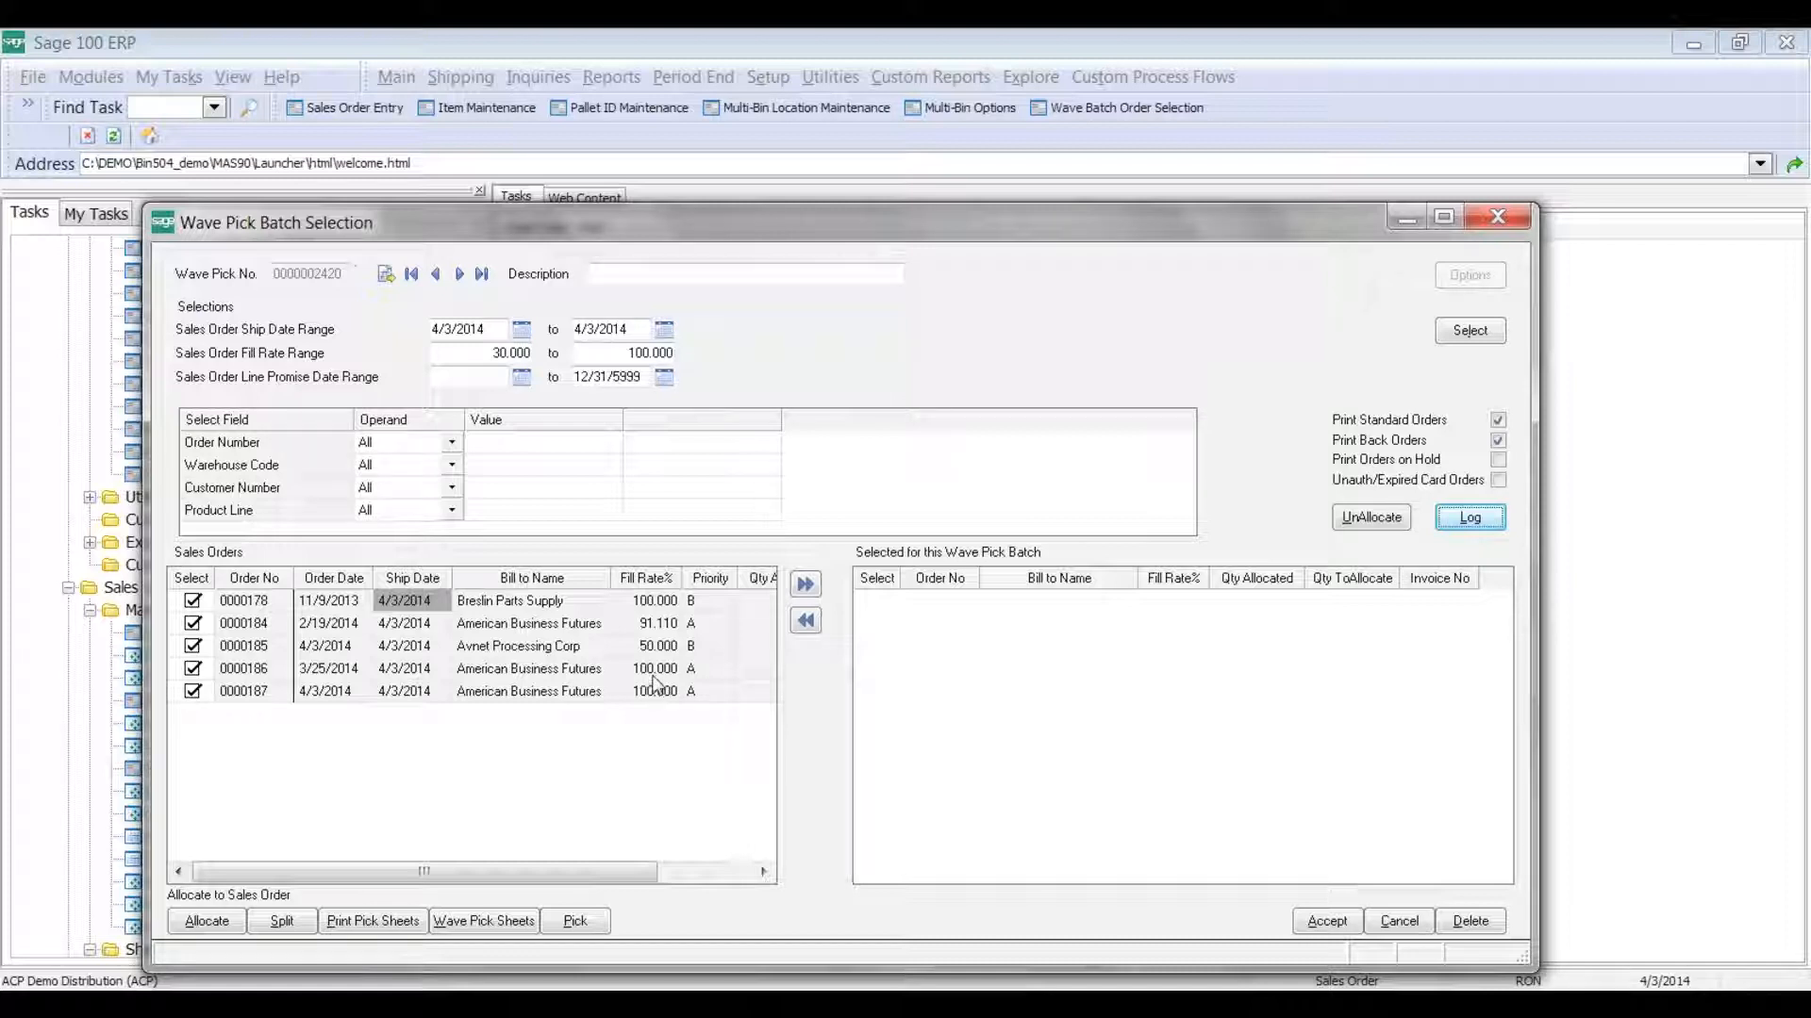
Add the selected sales orders to the wave pick batch and allocate them for pick sheet printing
{"action": "left_click", "coordinate": [806, 584]}
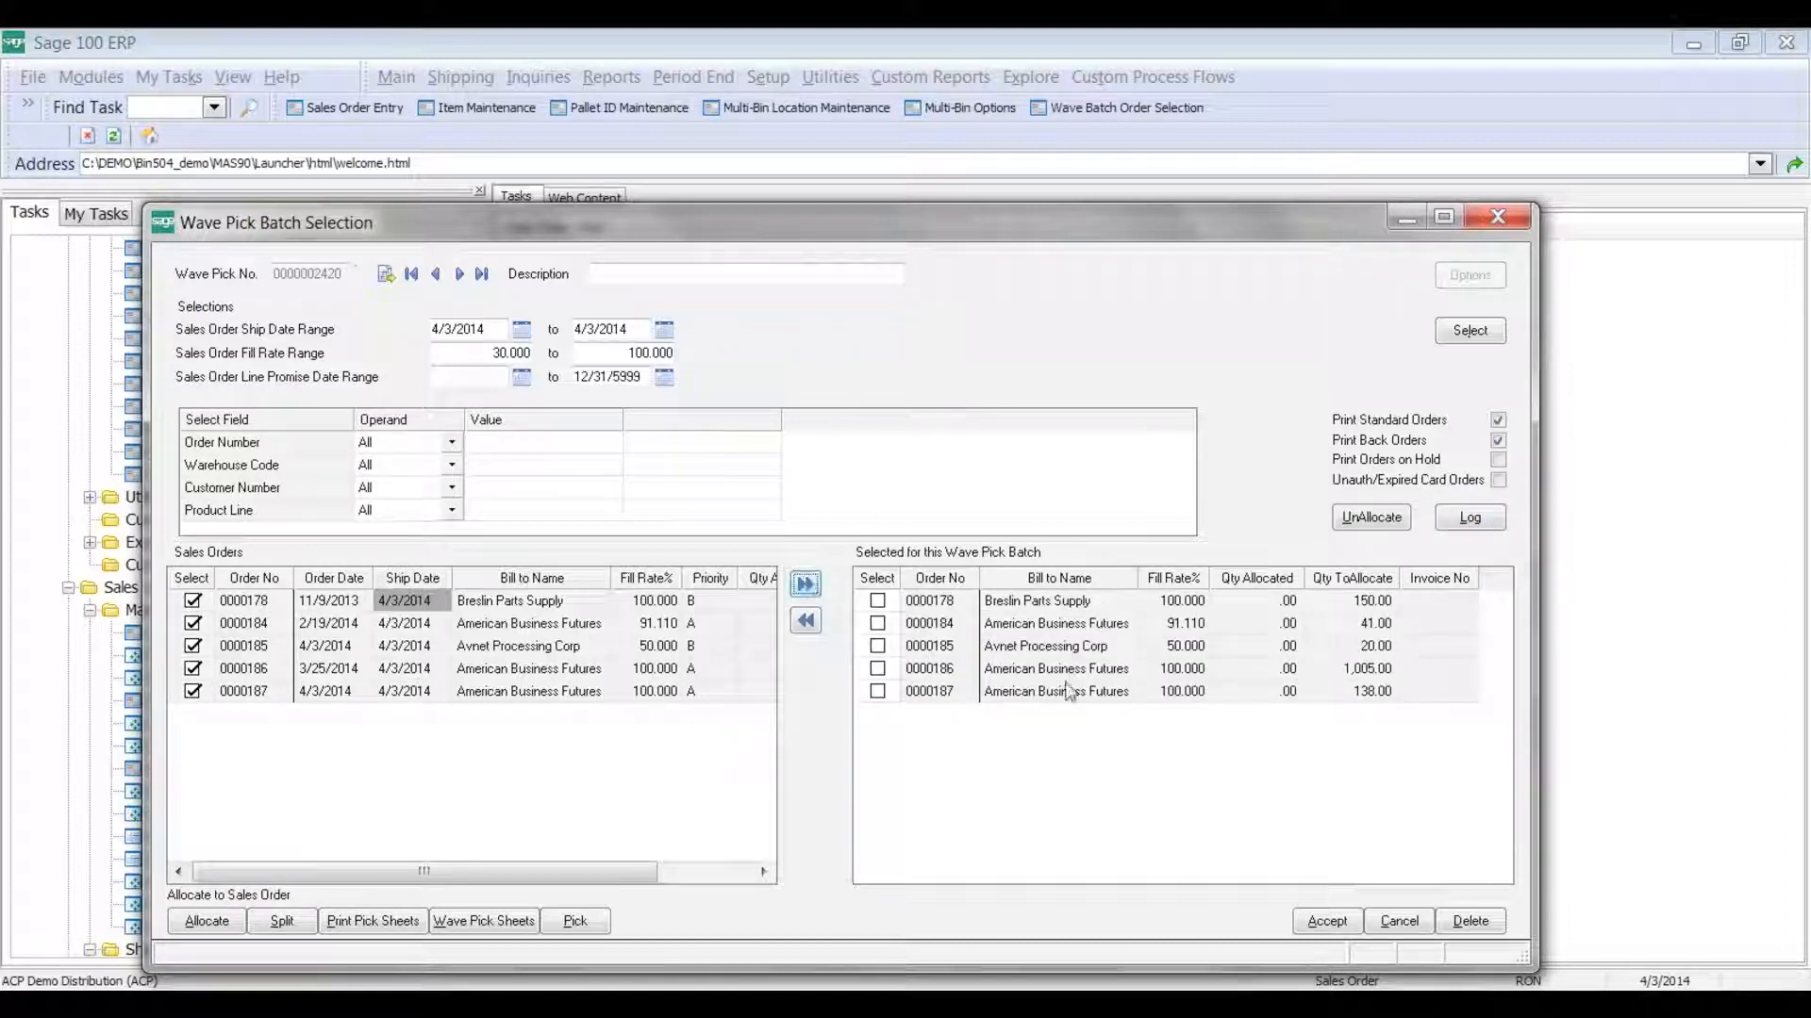
{"action": "left_click", "coordinate": [381, 922]}
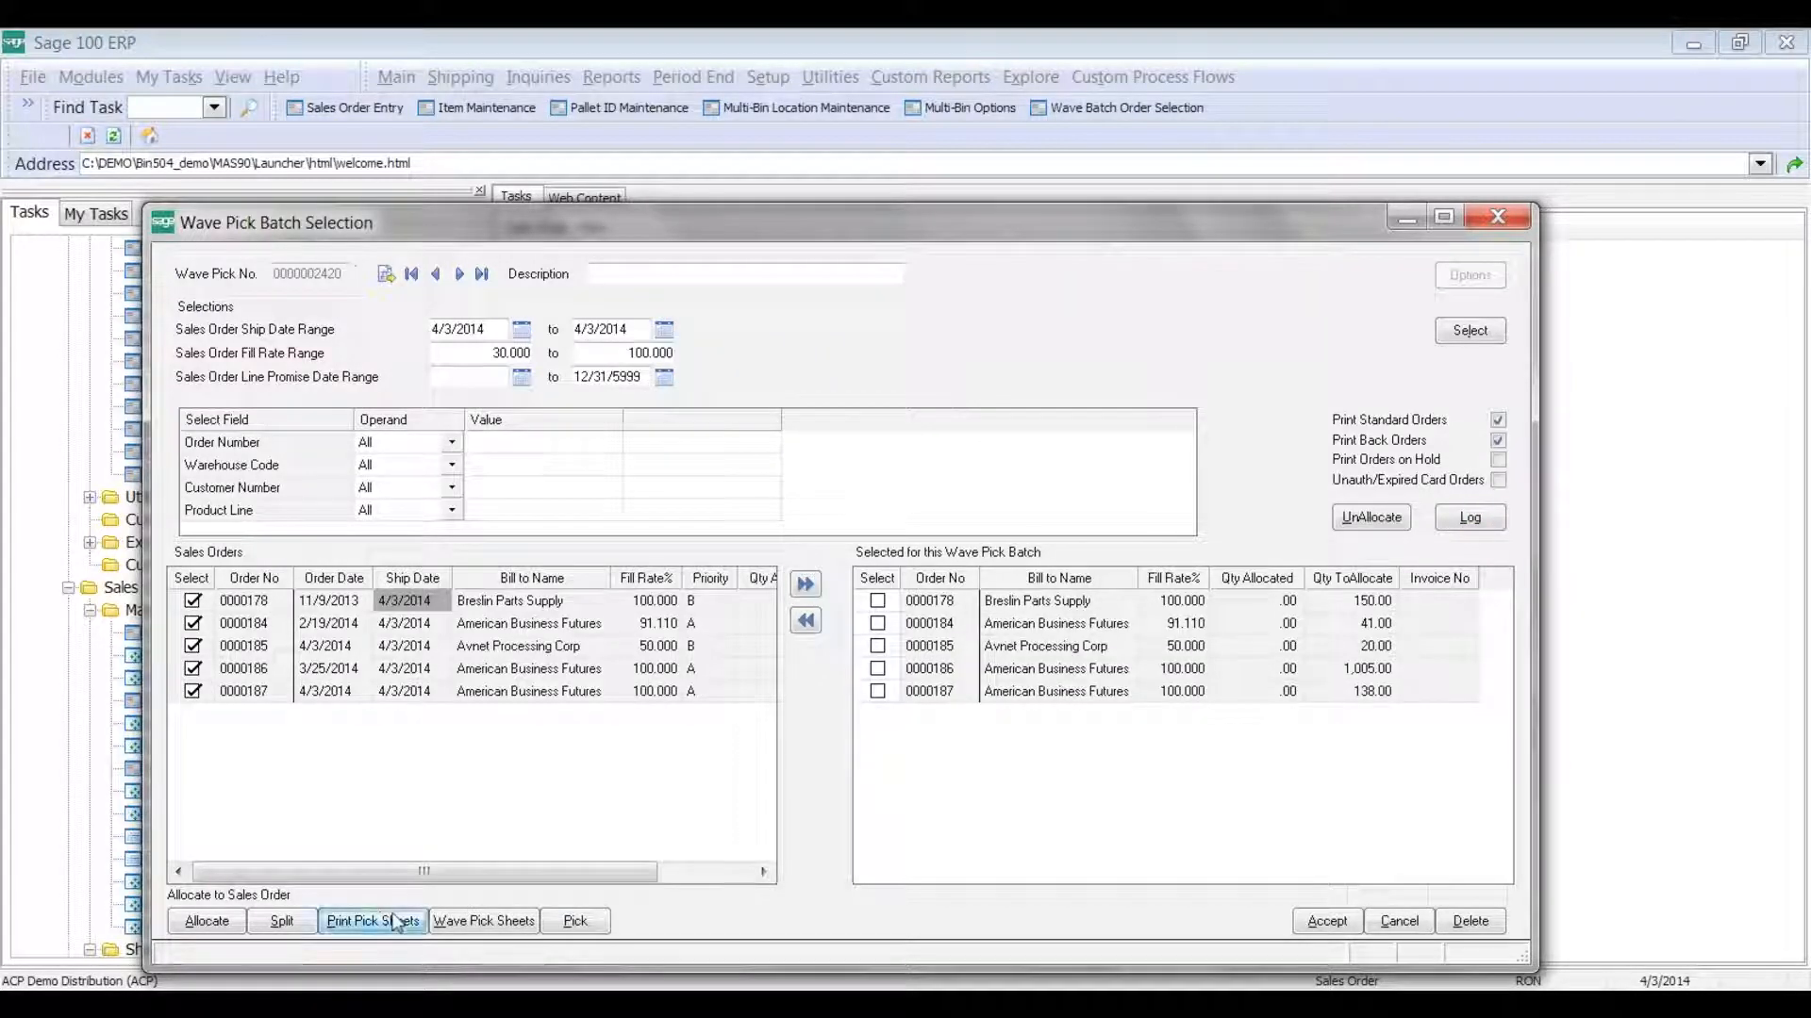
{"action": "left_click", "coordinate": [817, 391]}
{"action": "left_click", "coordinate": [881, 394]}
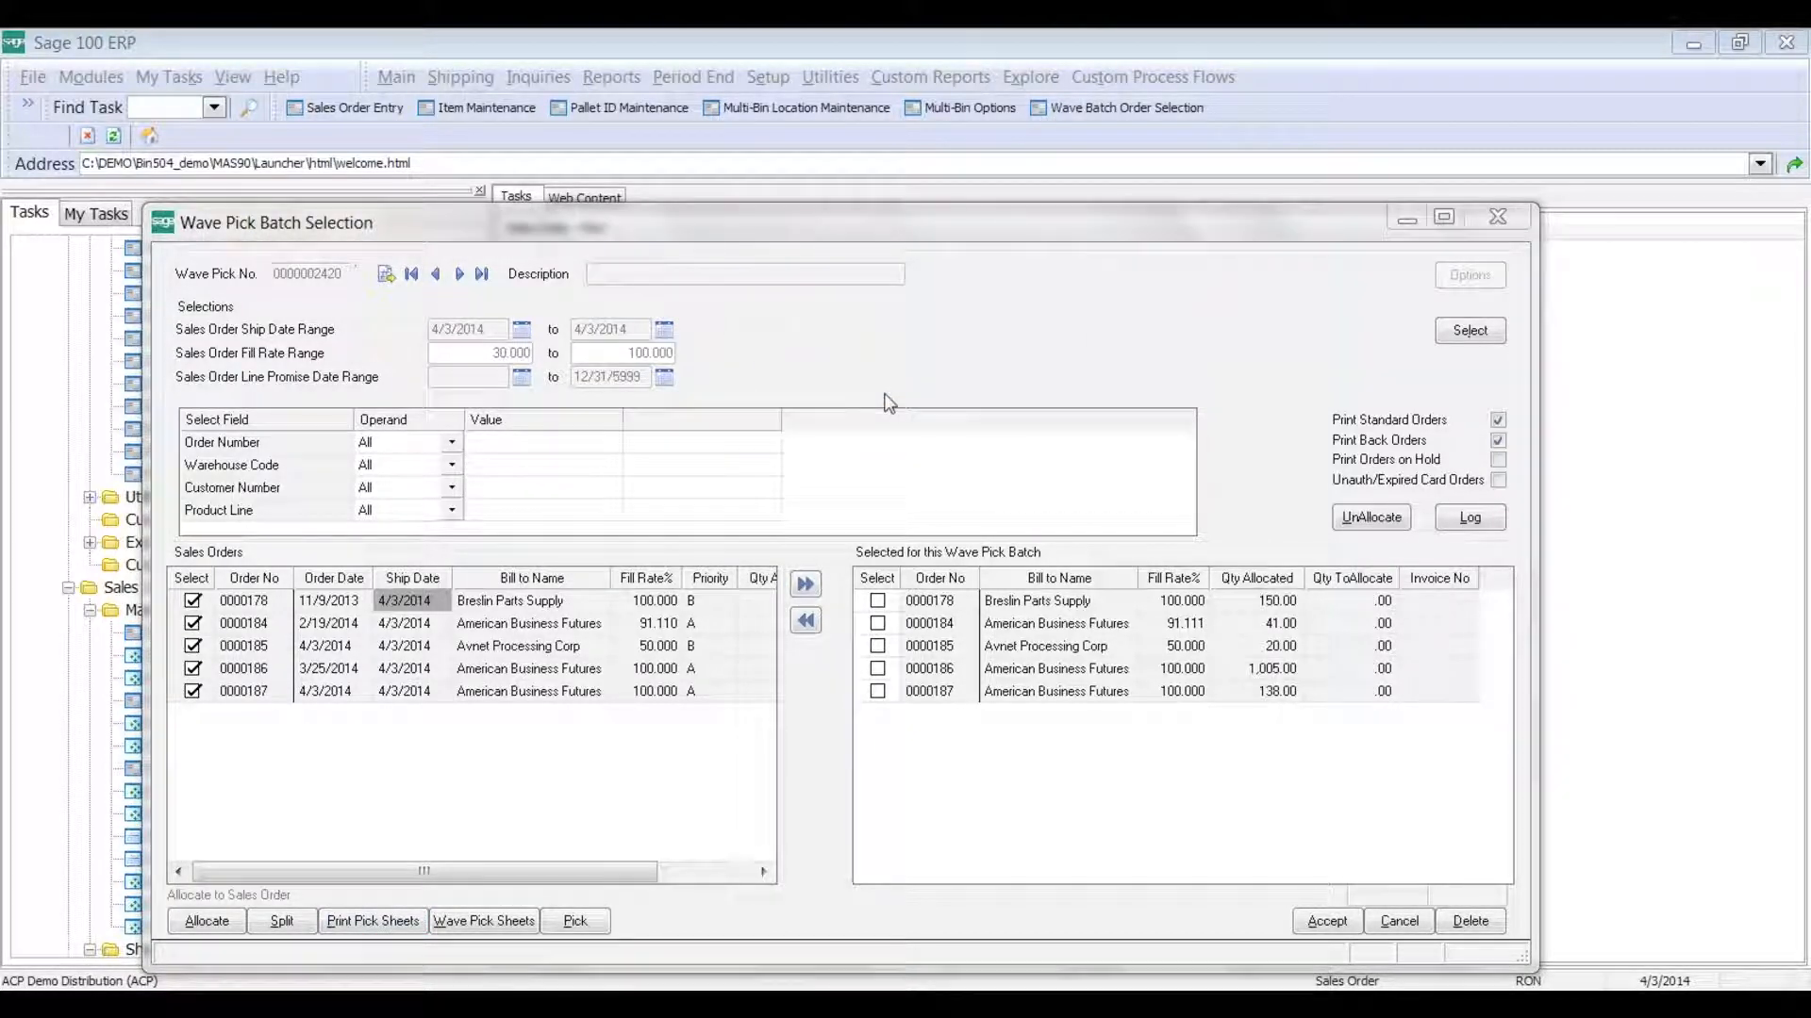
Preview the batch's picking sheets full screen and page through all five to examine bin locations, pallet case IDs and allocated quantities
{"action": "left_click", "coordinate": [1087, 733]}
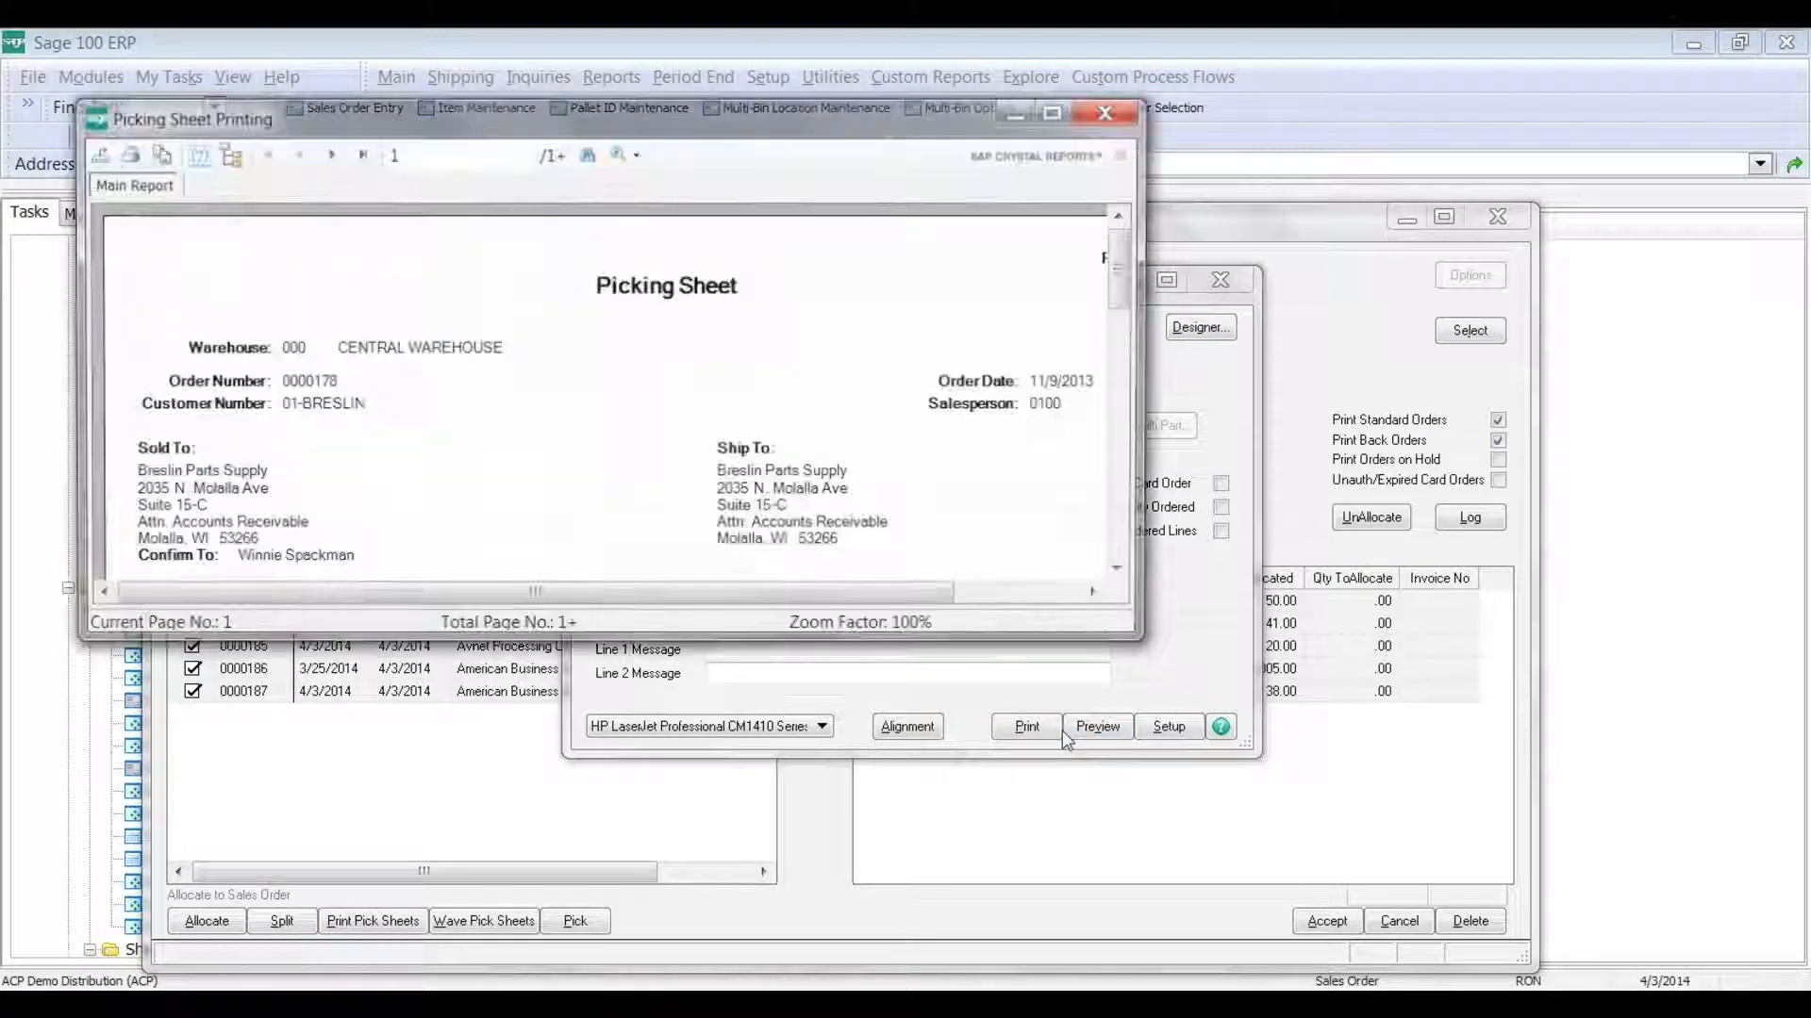
{"action": "left_click", "coordinate": [1055, 107]}
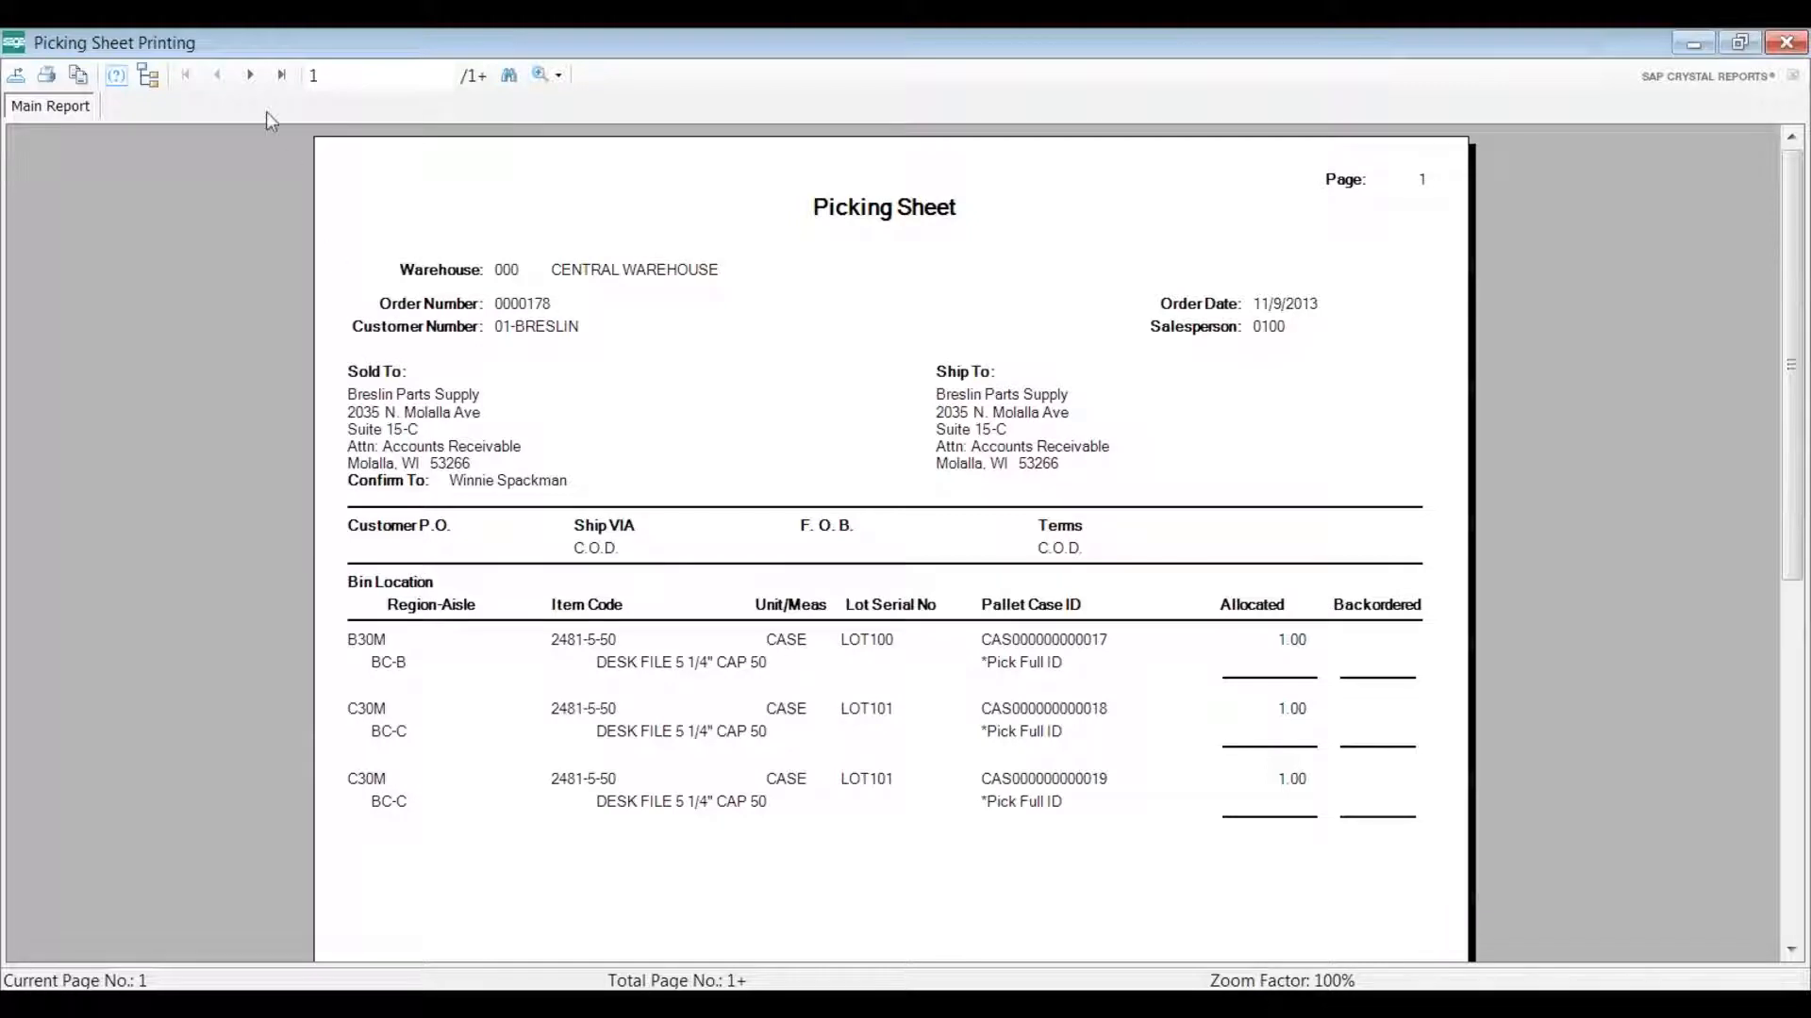
{"action": "left_click", "coordinate": [250, 78]}
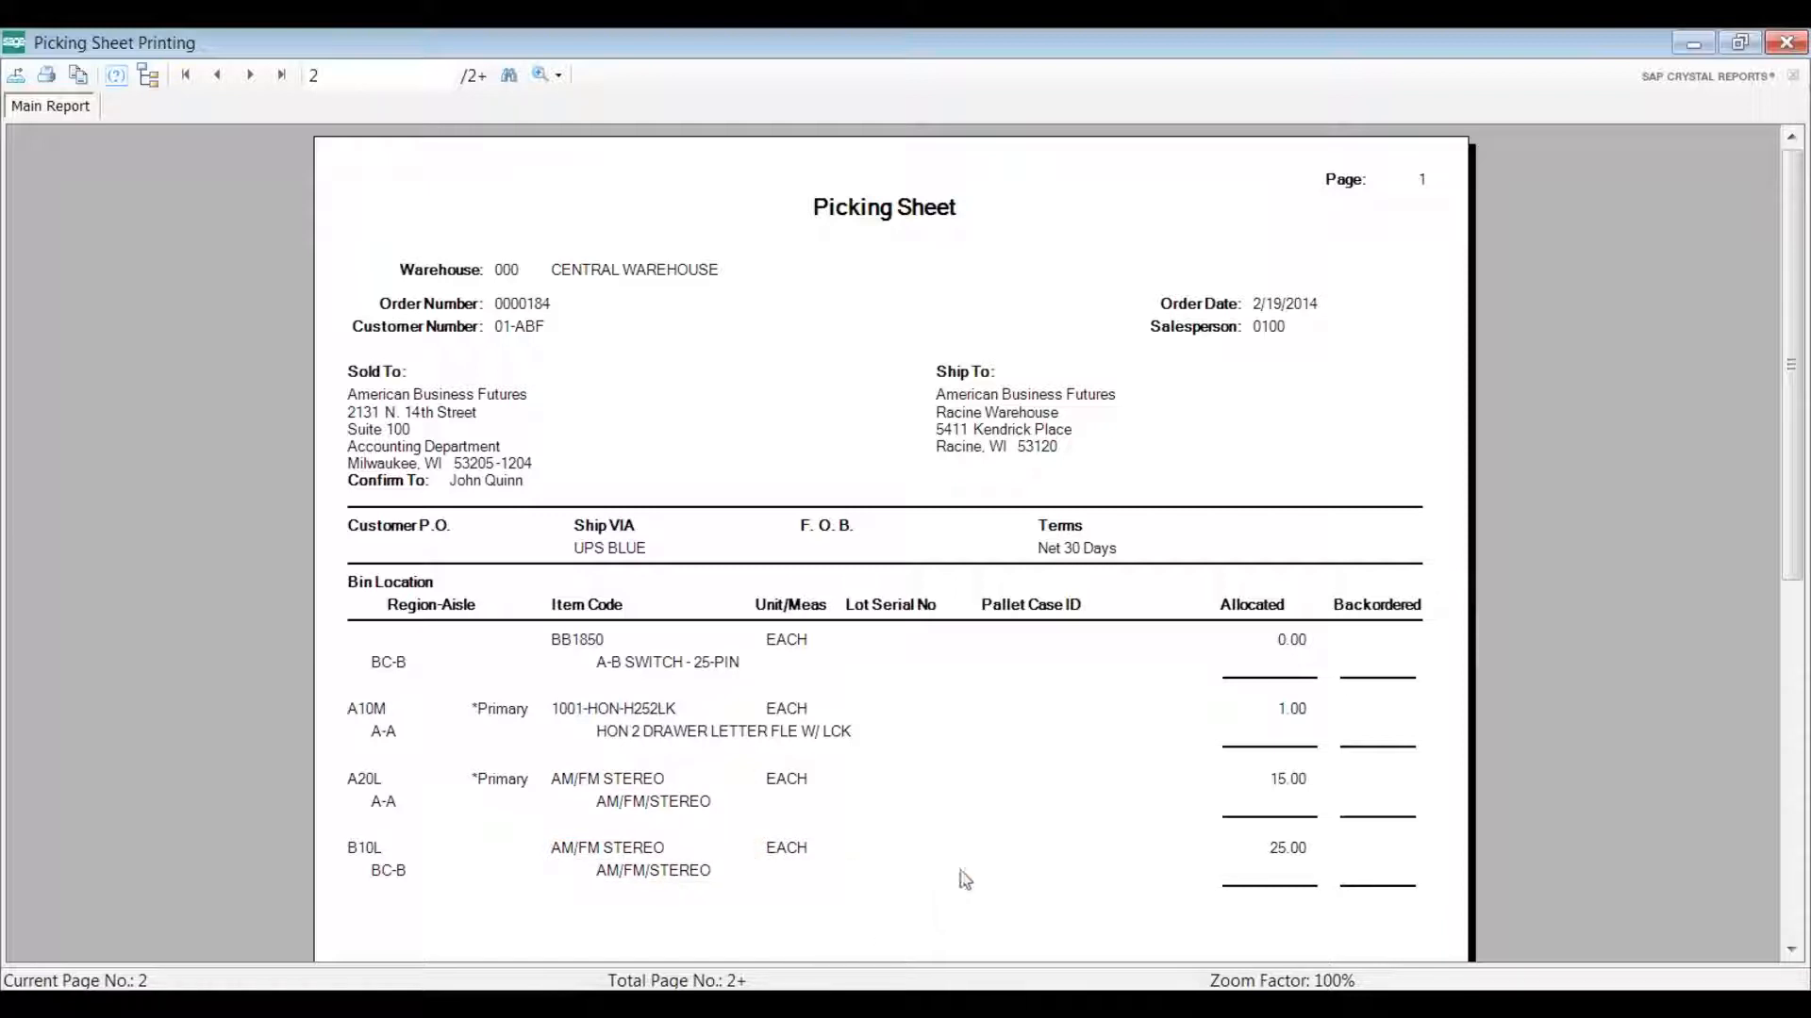
{"action": "left_click", "coordinate": [250, 76]}
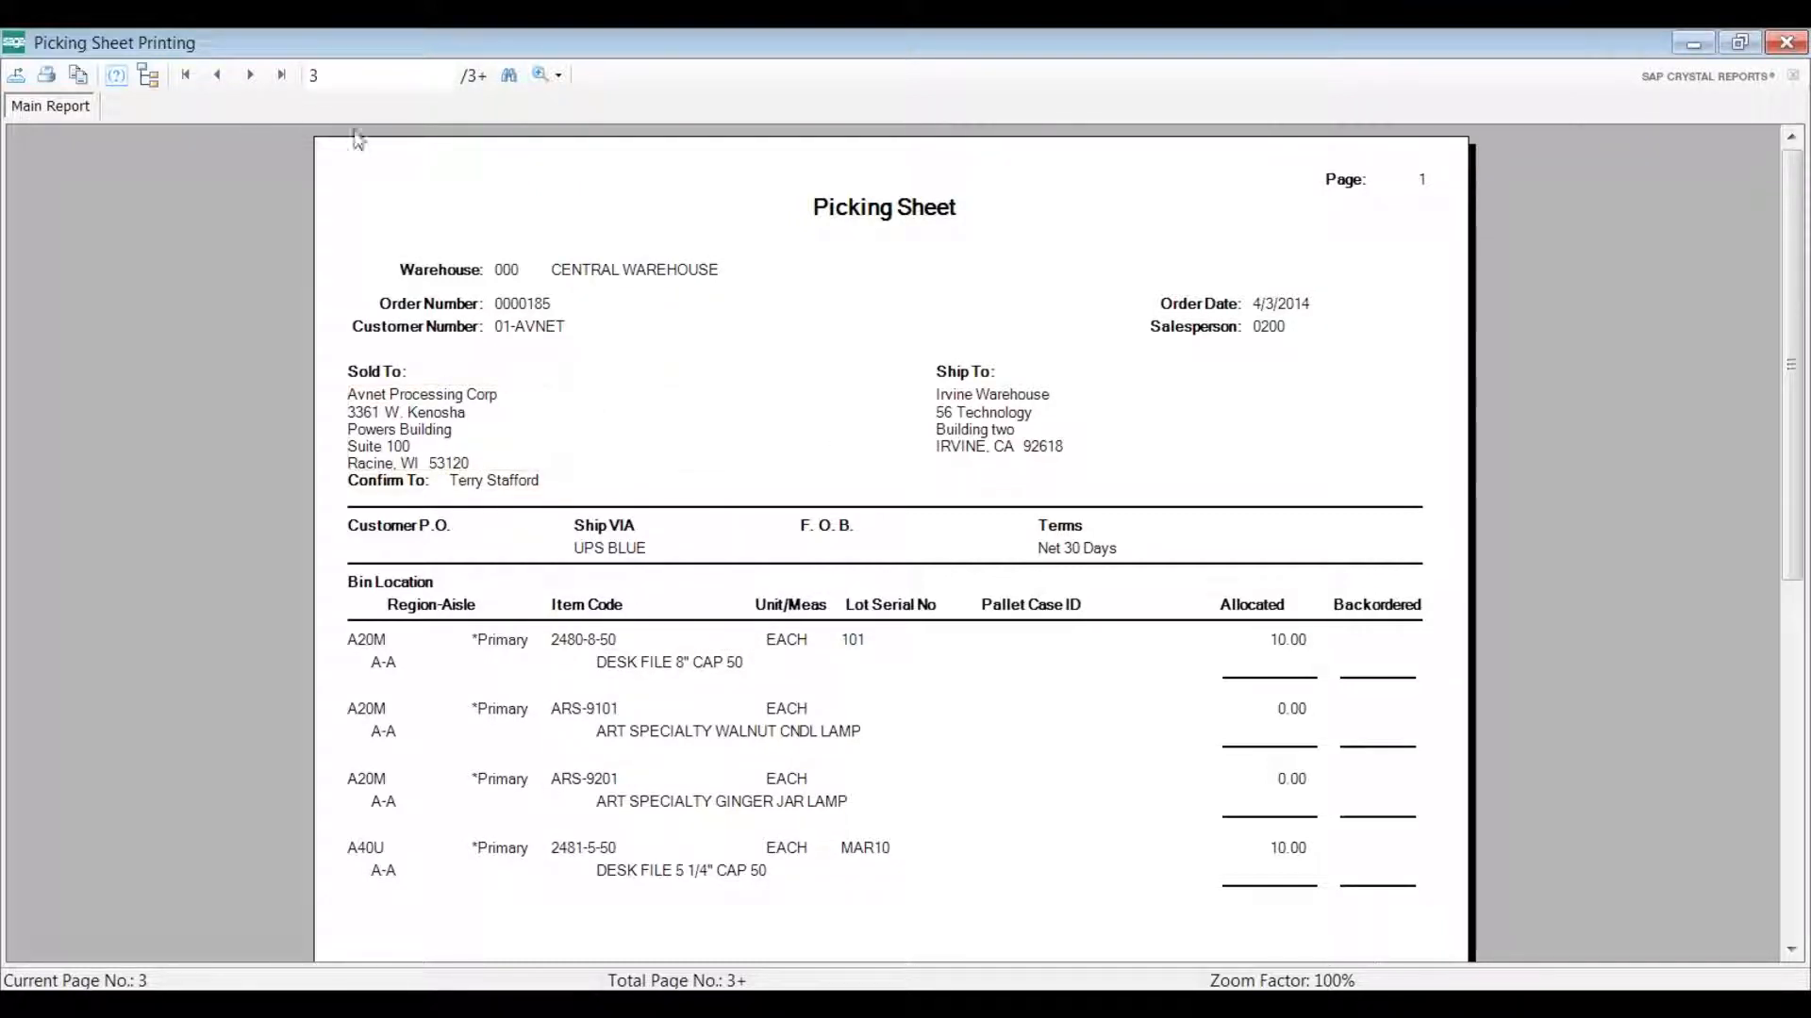
{"action": "left_click", "coordinate": [252, 78]}
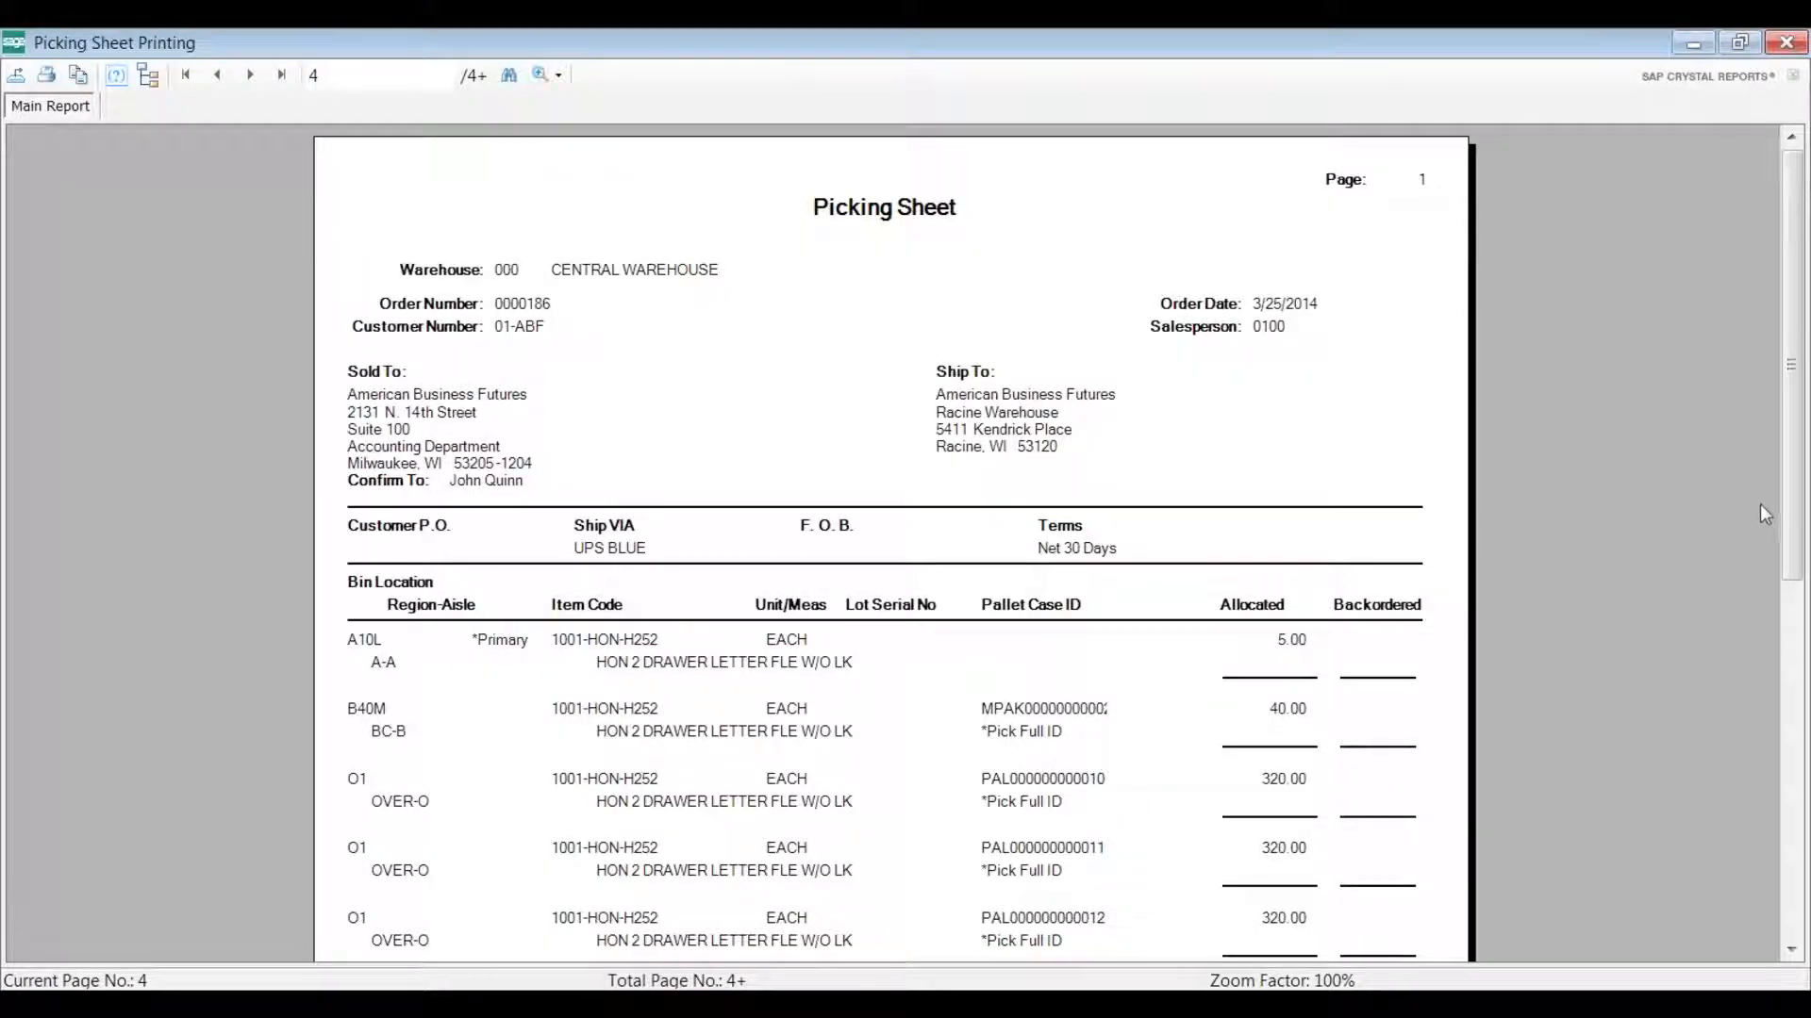
{"action": "left_click_drag", "start_coordinate": [1799, 500], "coordinate": [1799, 634]}
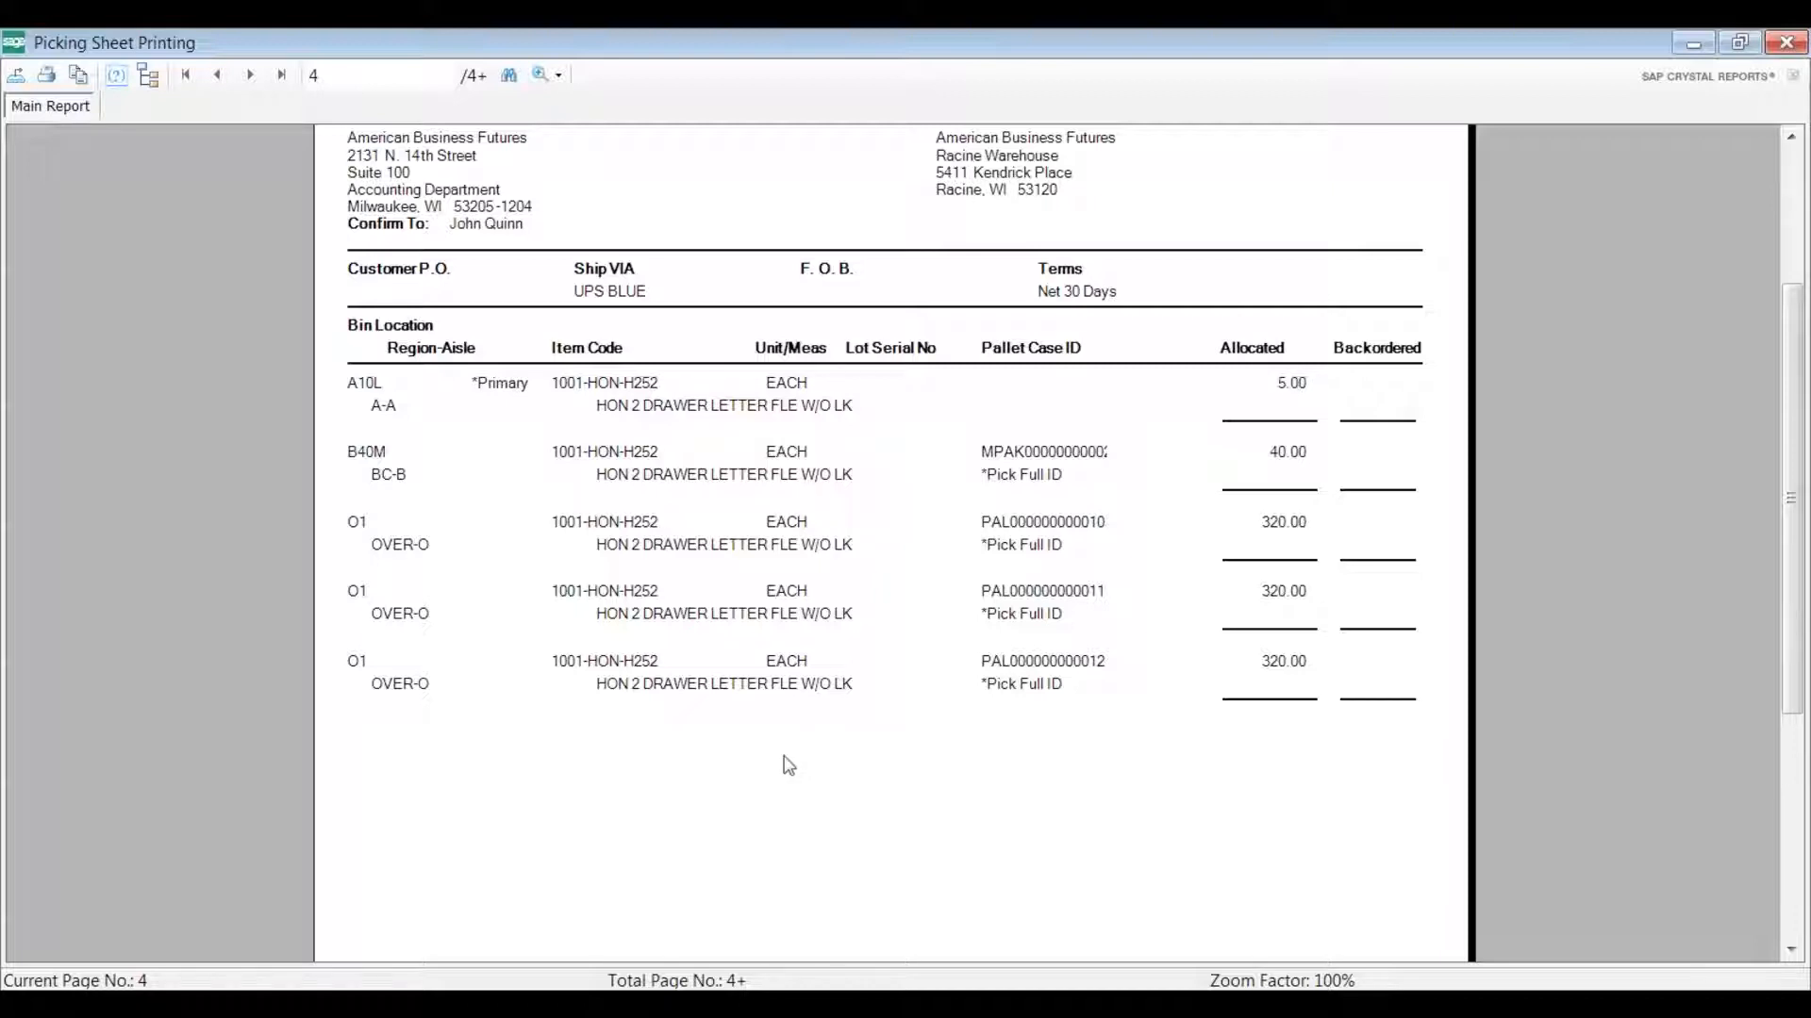
{"action": "left_click", "coordinate": [250, 74]}
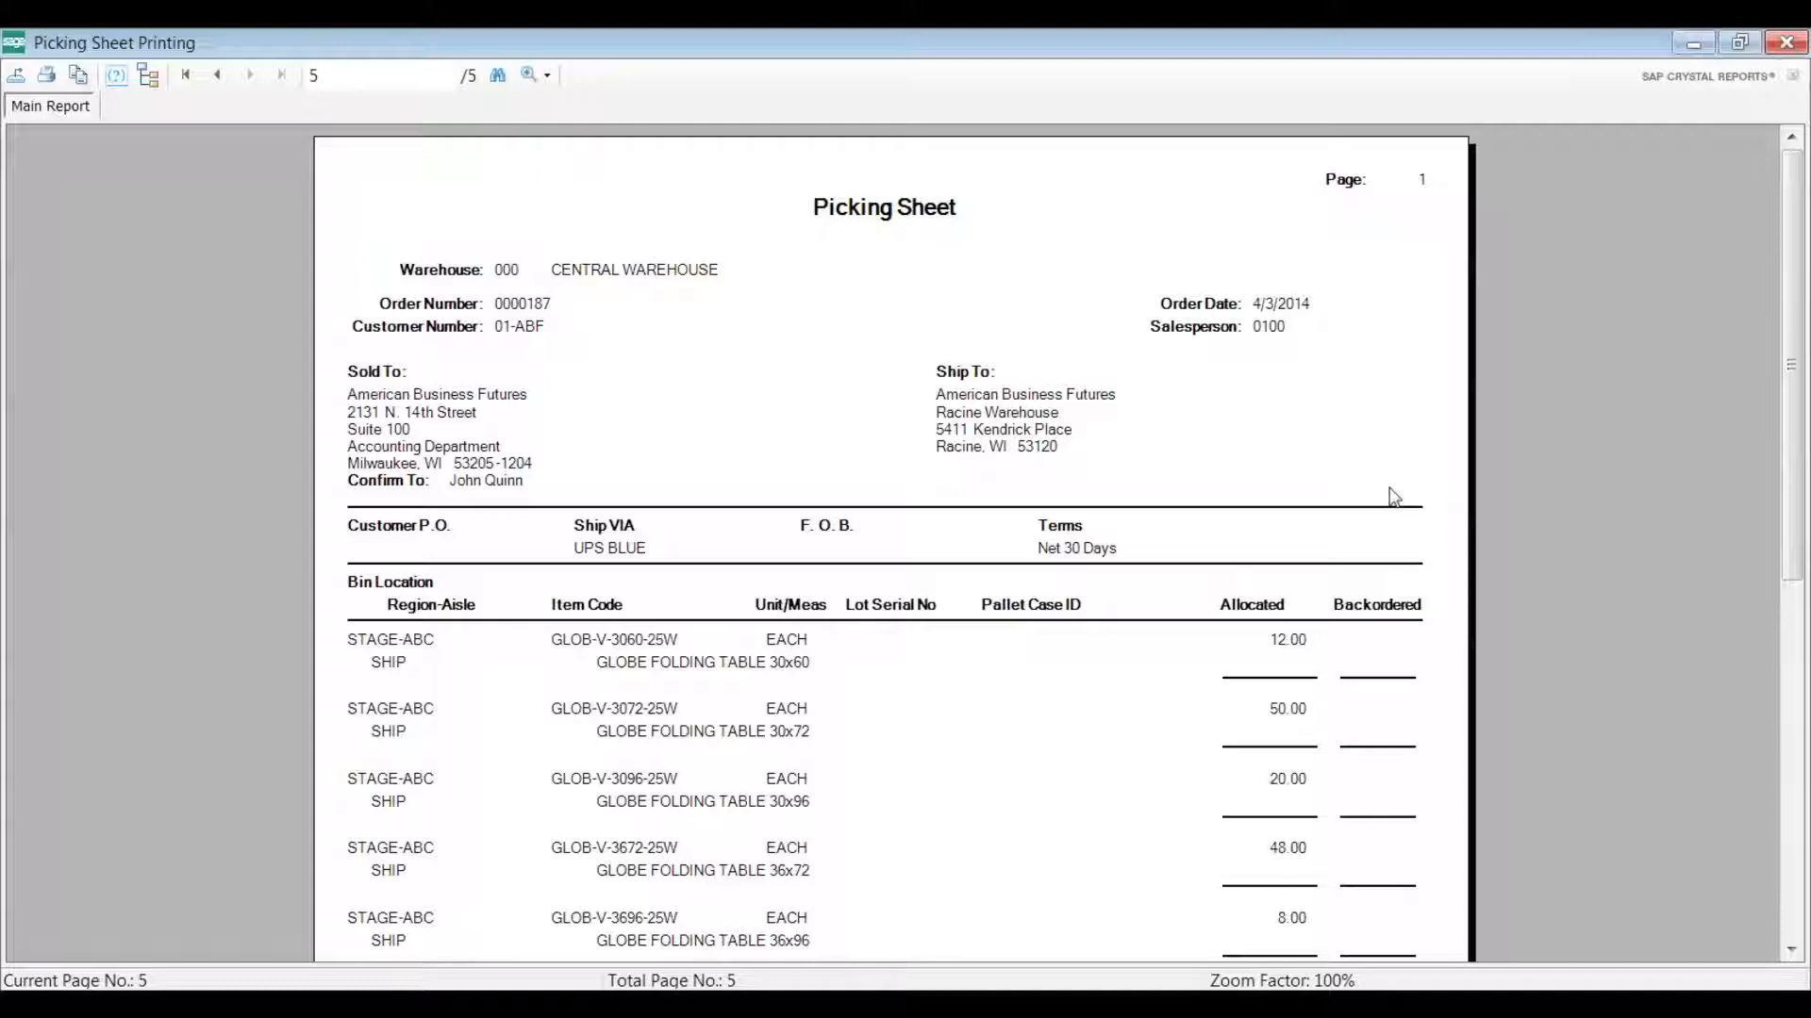
Close the picking sheets, preview the batch's Multi-Bin wave pick sheet full screen to examine consolidated bin picks, and close it
{"action": "left_click", "coordinate": [1786, 38]}
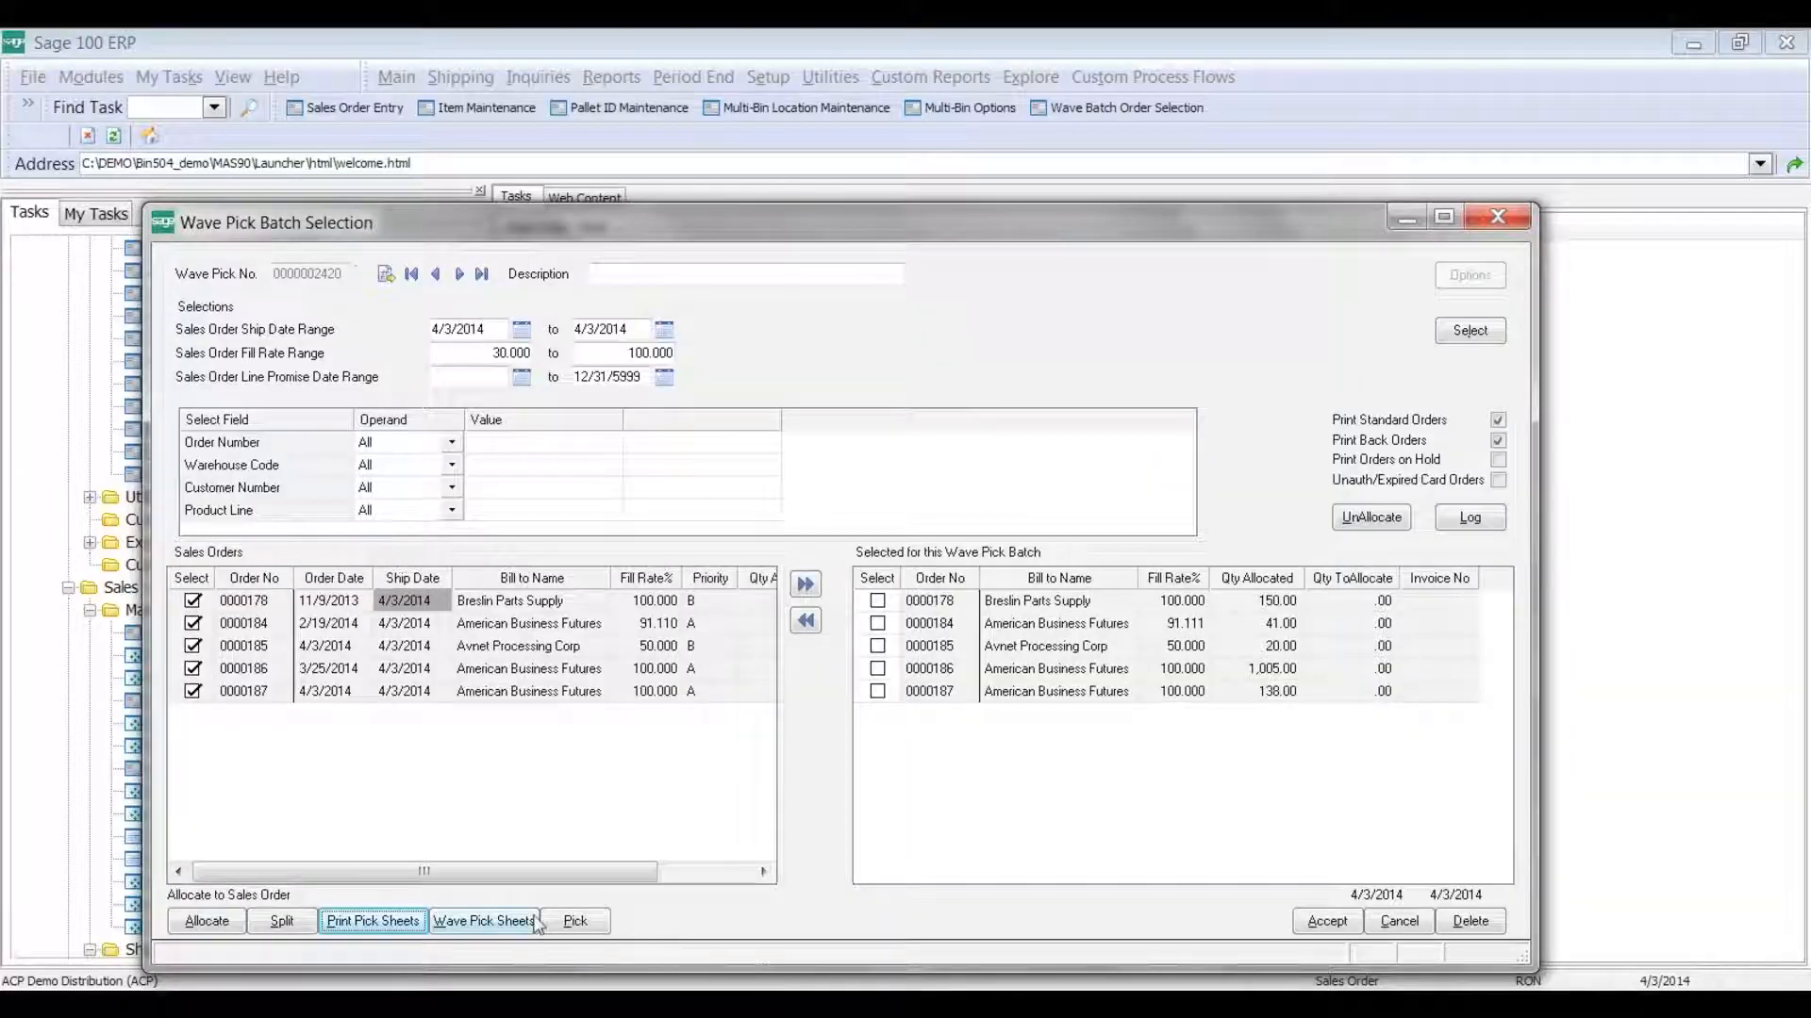
{"action": "left_click", "coordinate": [576, 917]}
{"action": "left_click", "coordinate": [1129, 631]}
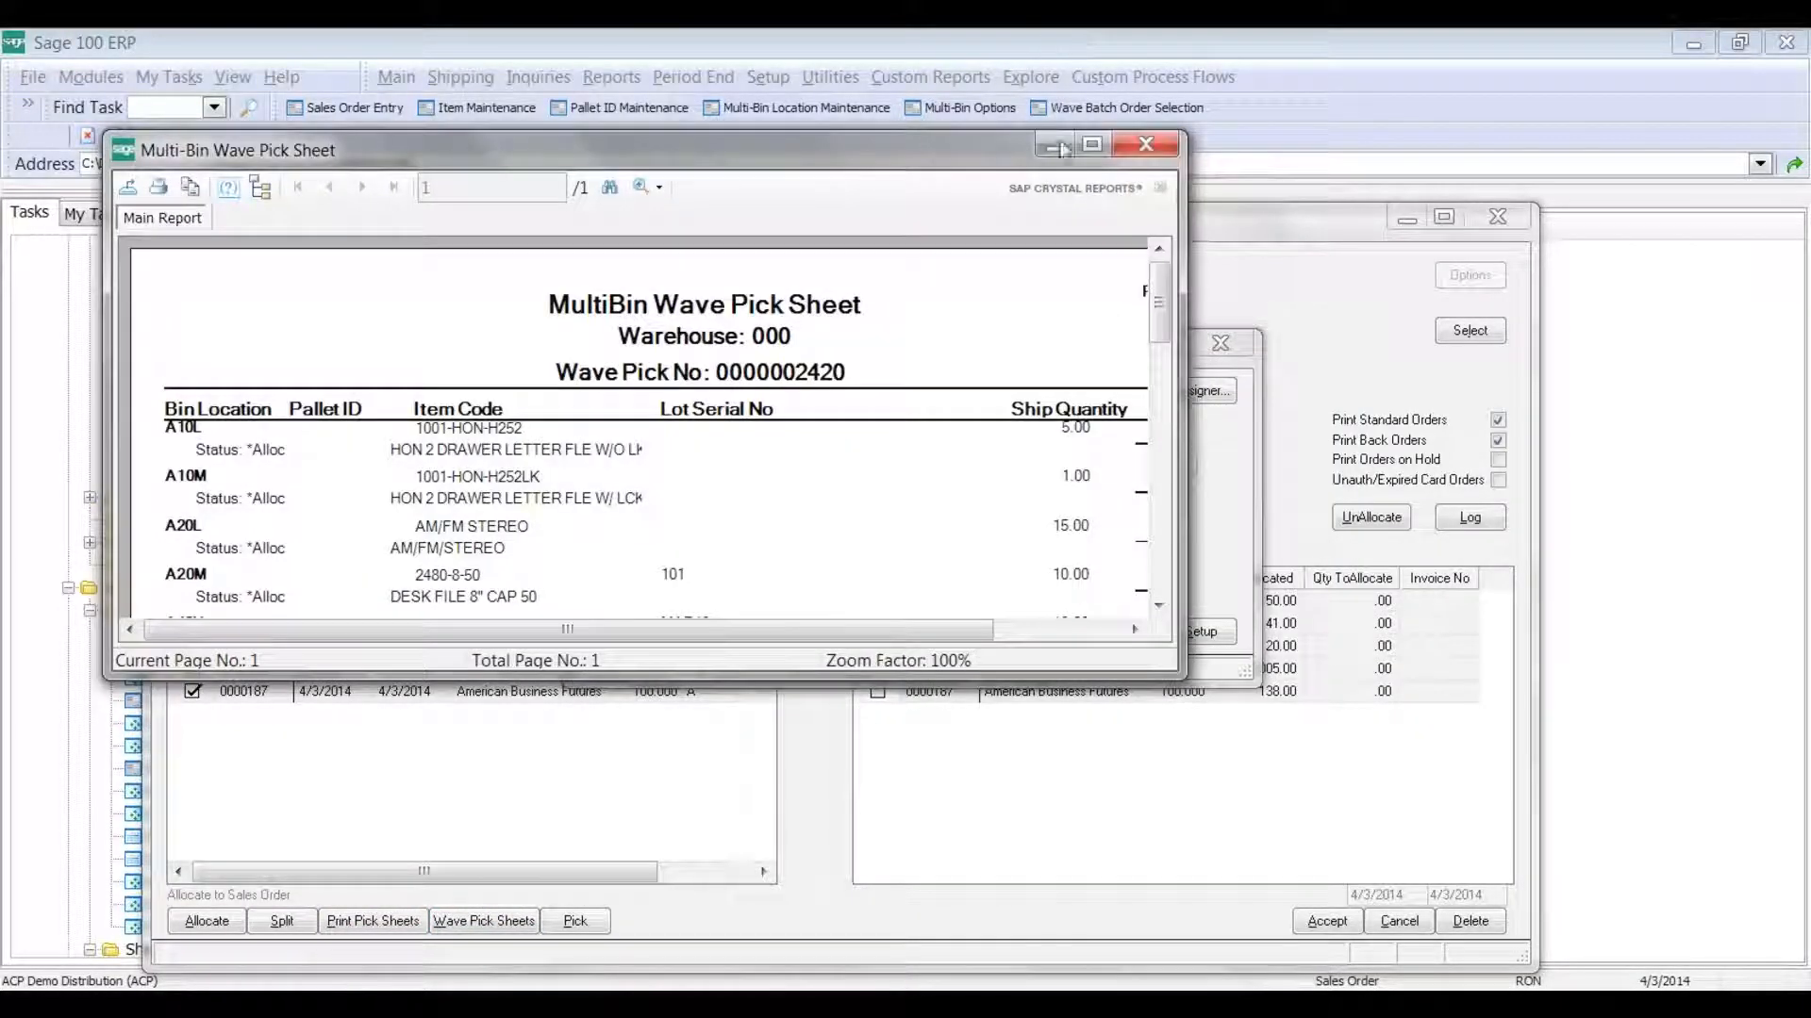
{"action": "left_click", "coordinate": [1092, 146]}
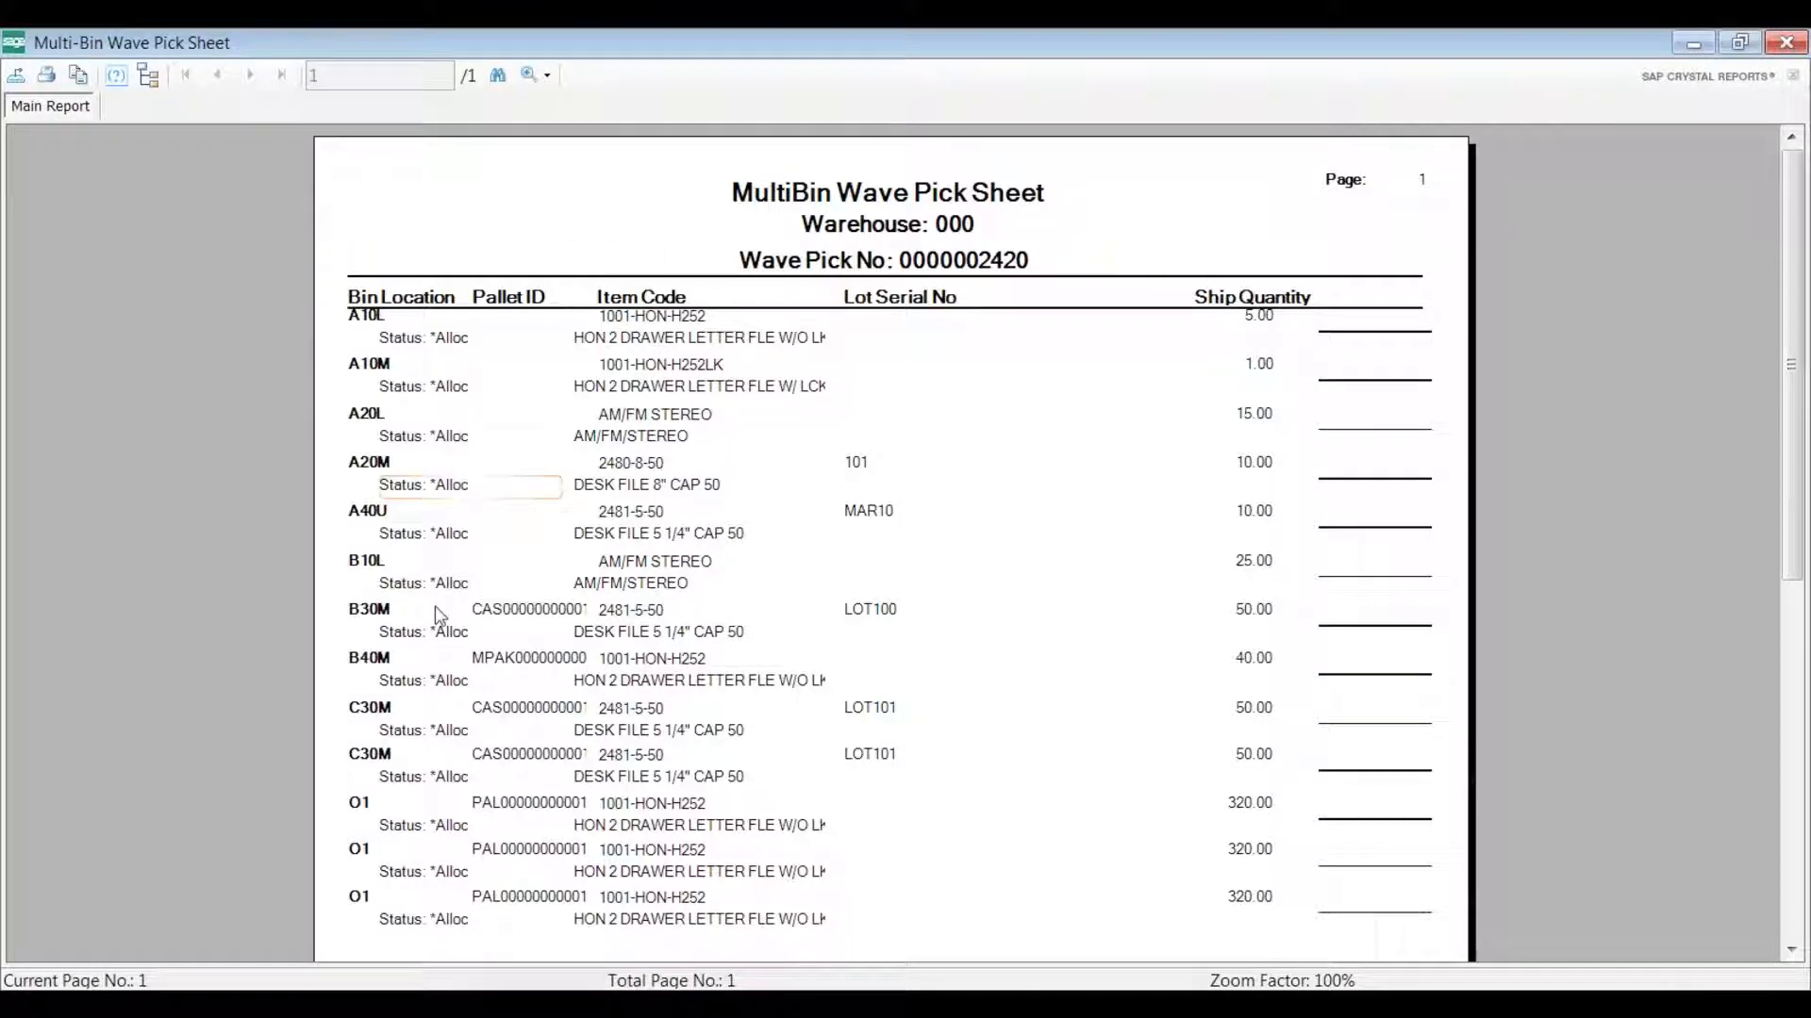
{"action": "left_click", "coordinate": [1786, 42]}
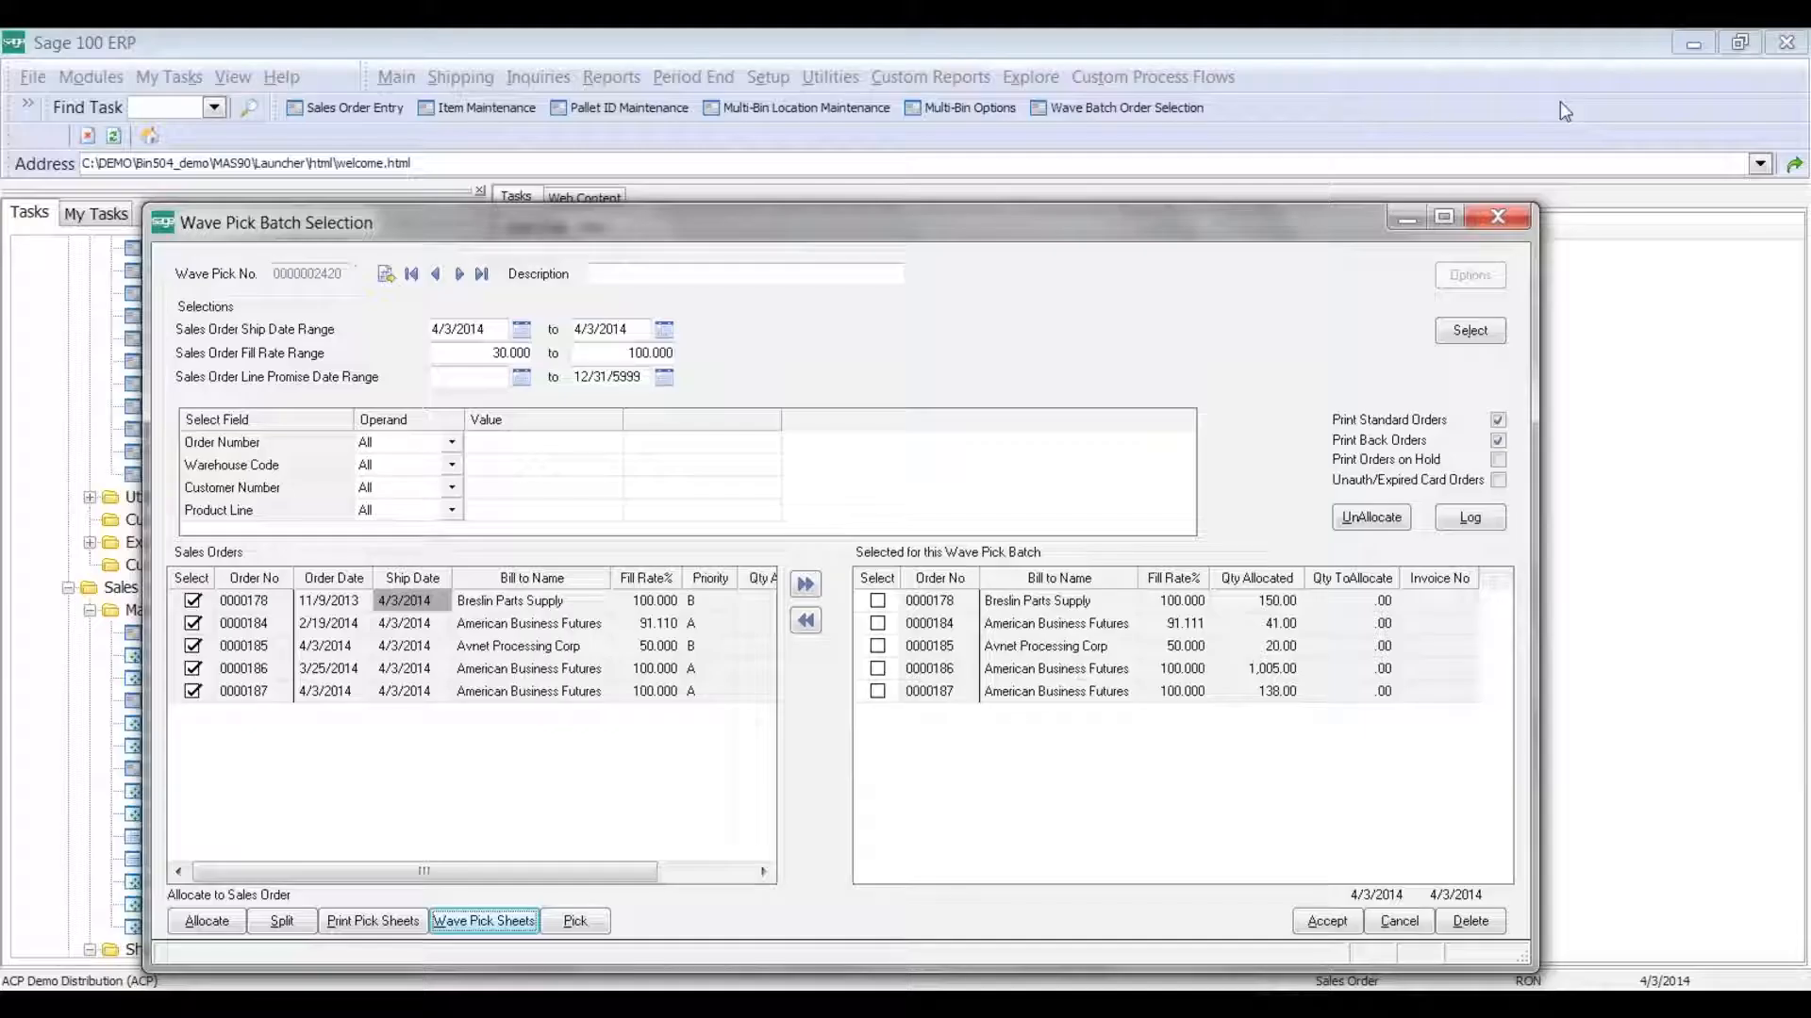
Return to Multi-Bin Location Maintenance, accept the open bin record, and display the quantities of bin STAGE-ABC in warehouse 000
{"action": "left_click", "coordinate": [1537, 89]}
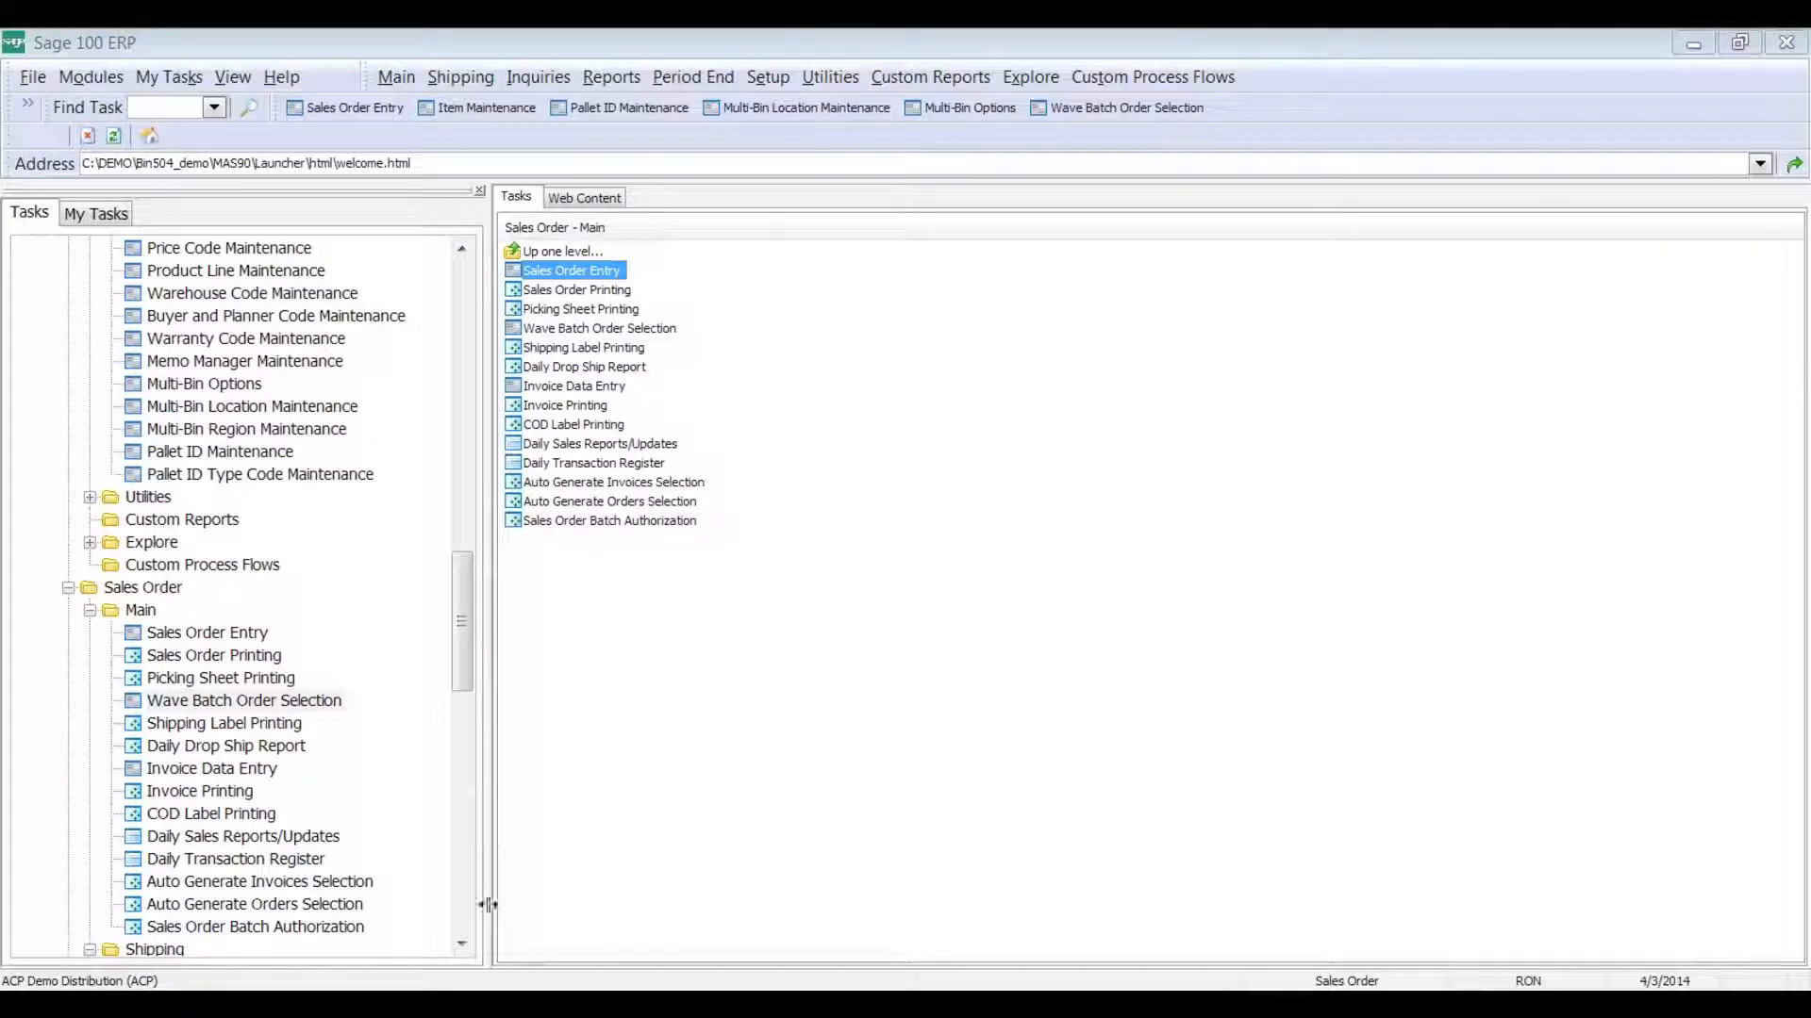
{"action": "mouse_move", "coordinate": [1014, 1001]}
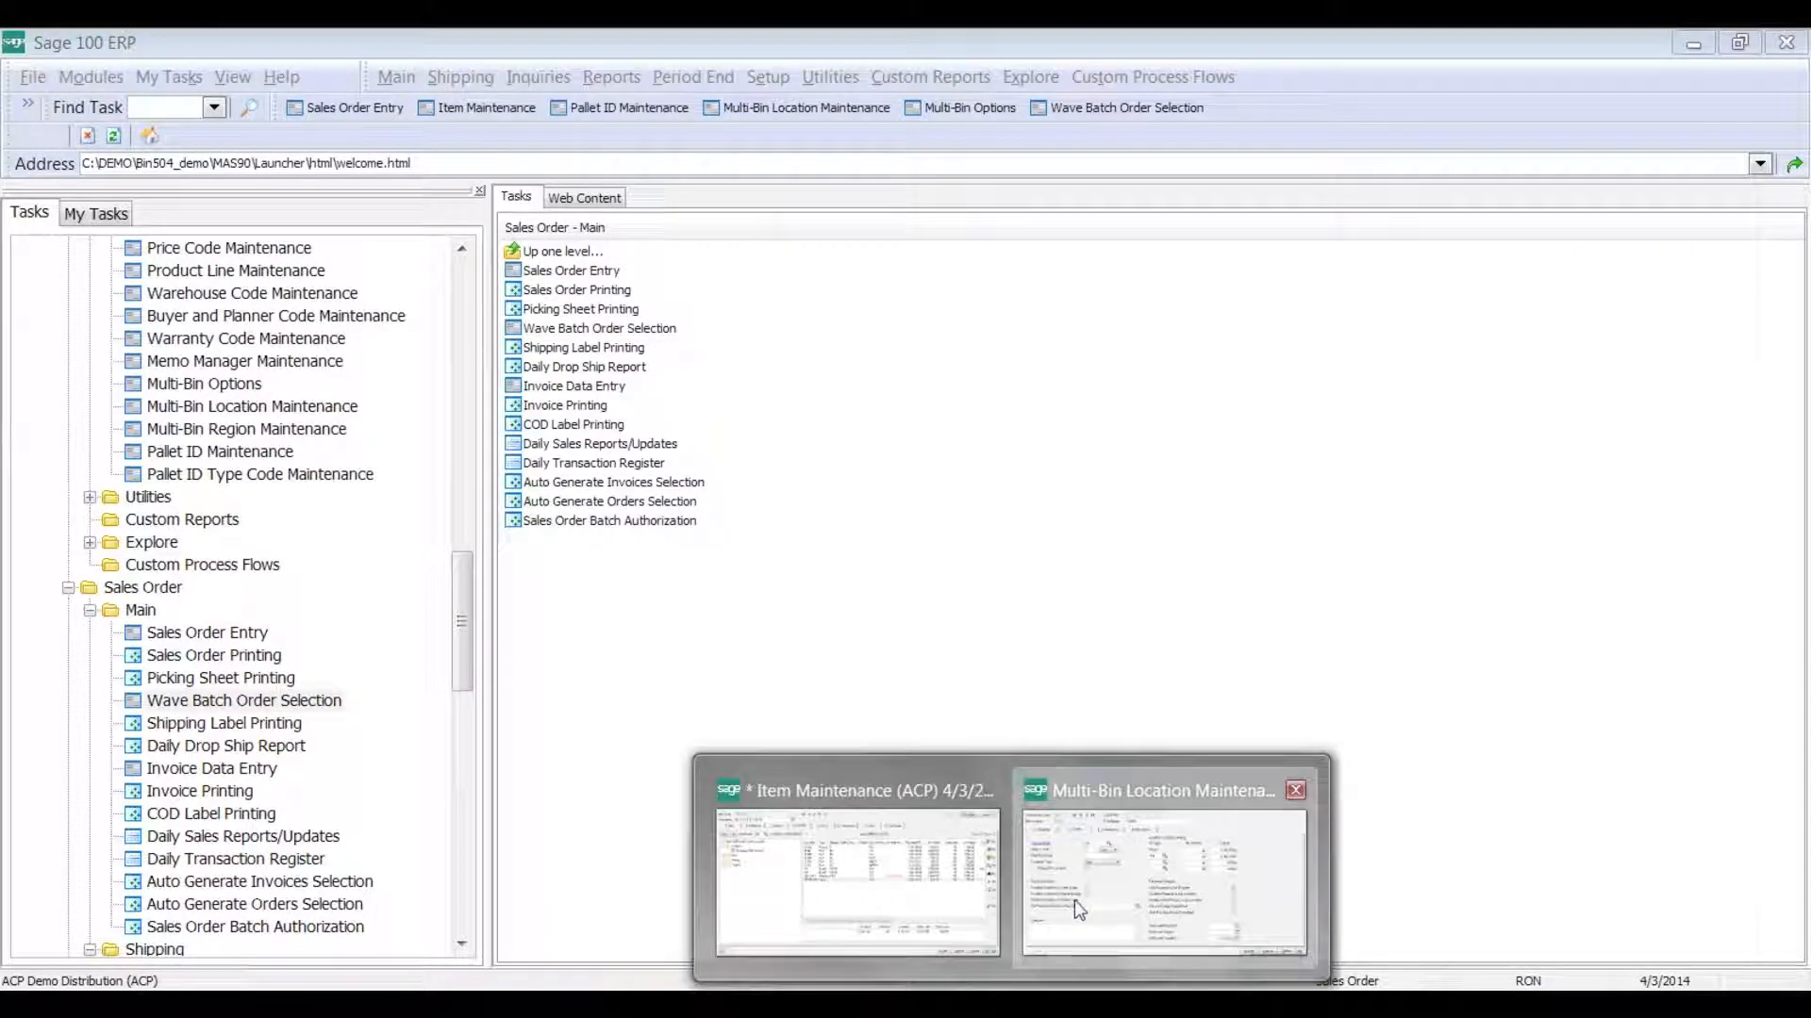
{"action": "left_click", "coordinate": [1311, 880]}
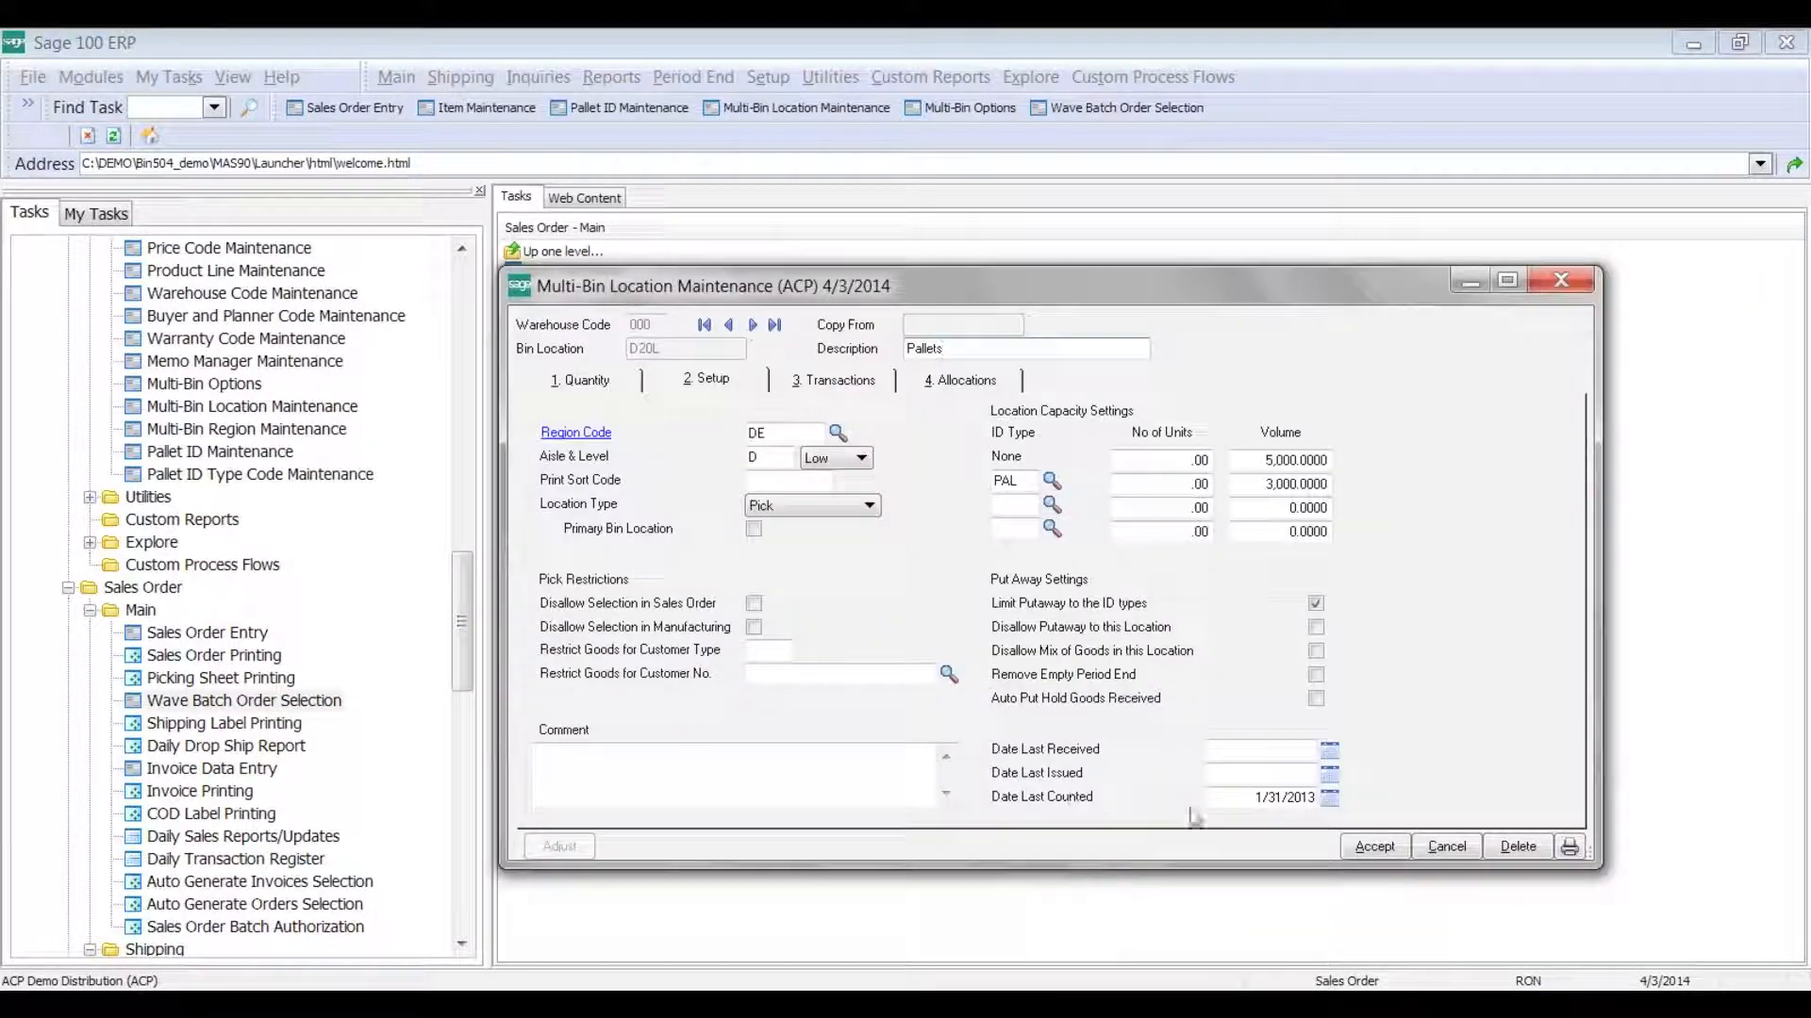
{"action": "left_click", "coordinate": [1356, 845]}
{"action": "type", "text": "000"}
{"action": "key", "text": "Tab"}
{"action": "type", "text": "ST"}
{"action": "key", "text": "F2"}
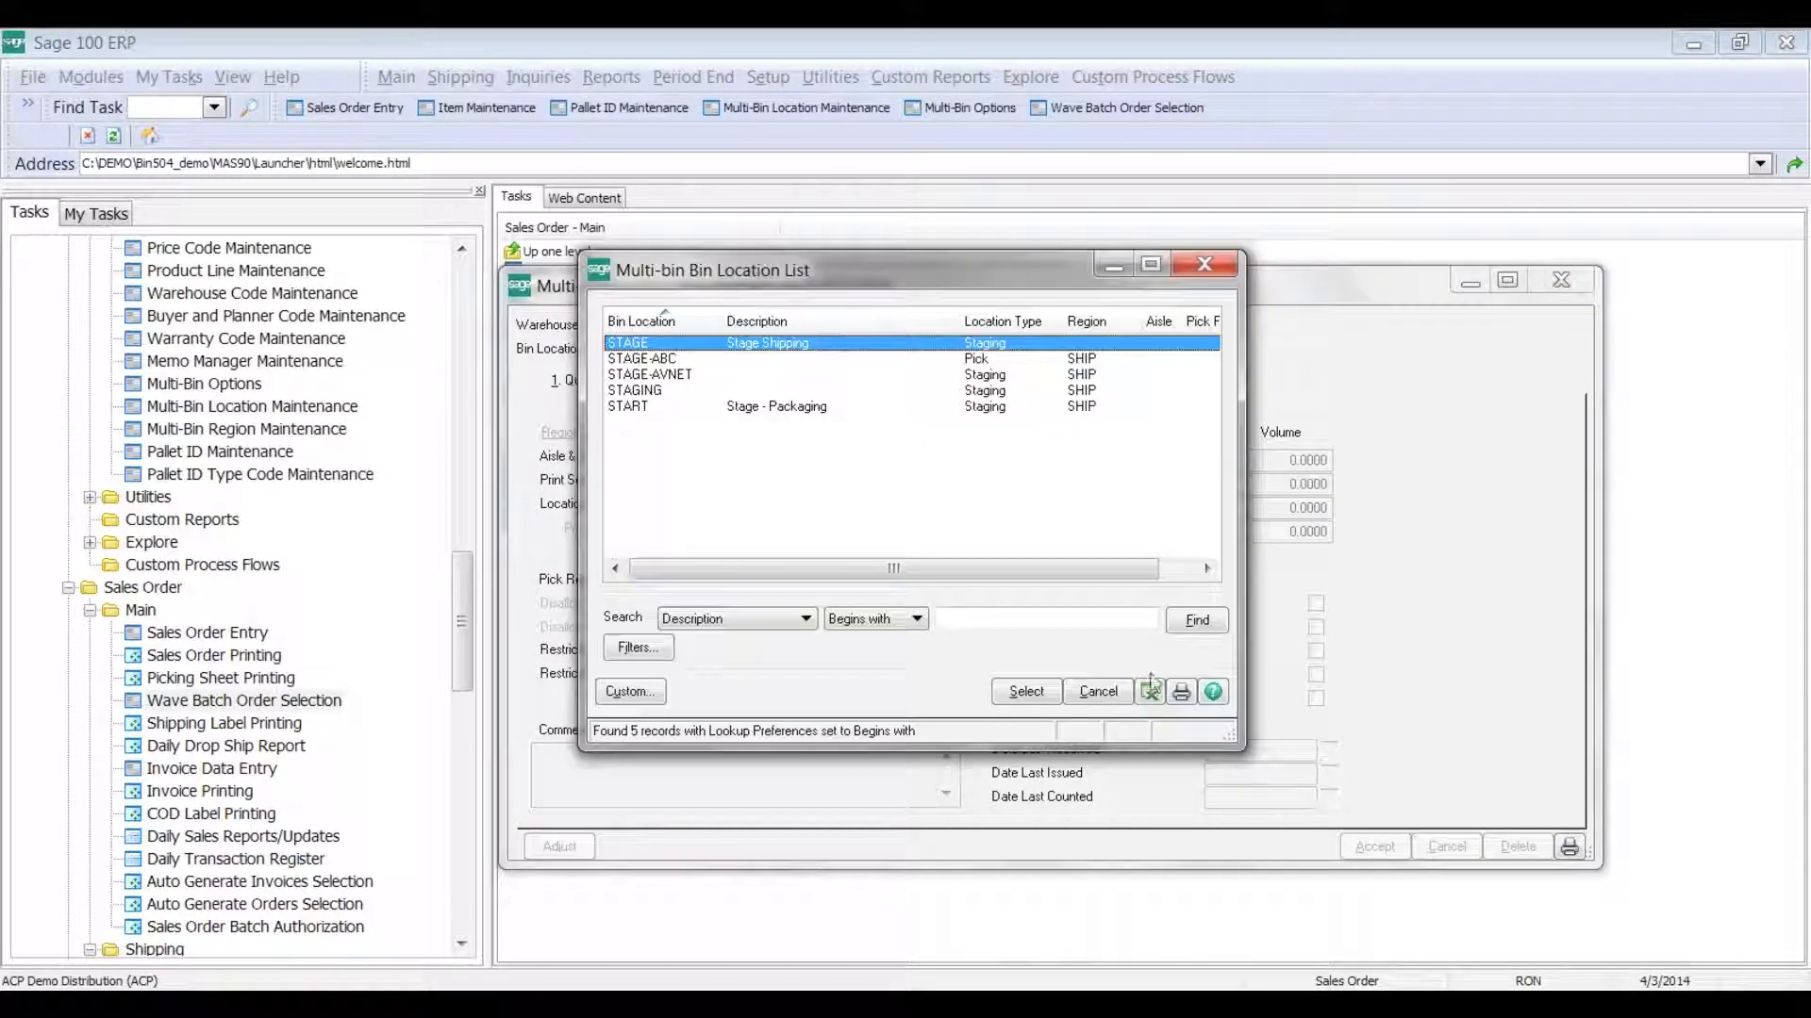
{"action": "double_click", "coordinate": [724, 359]}
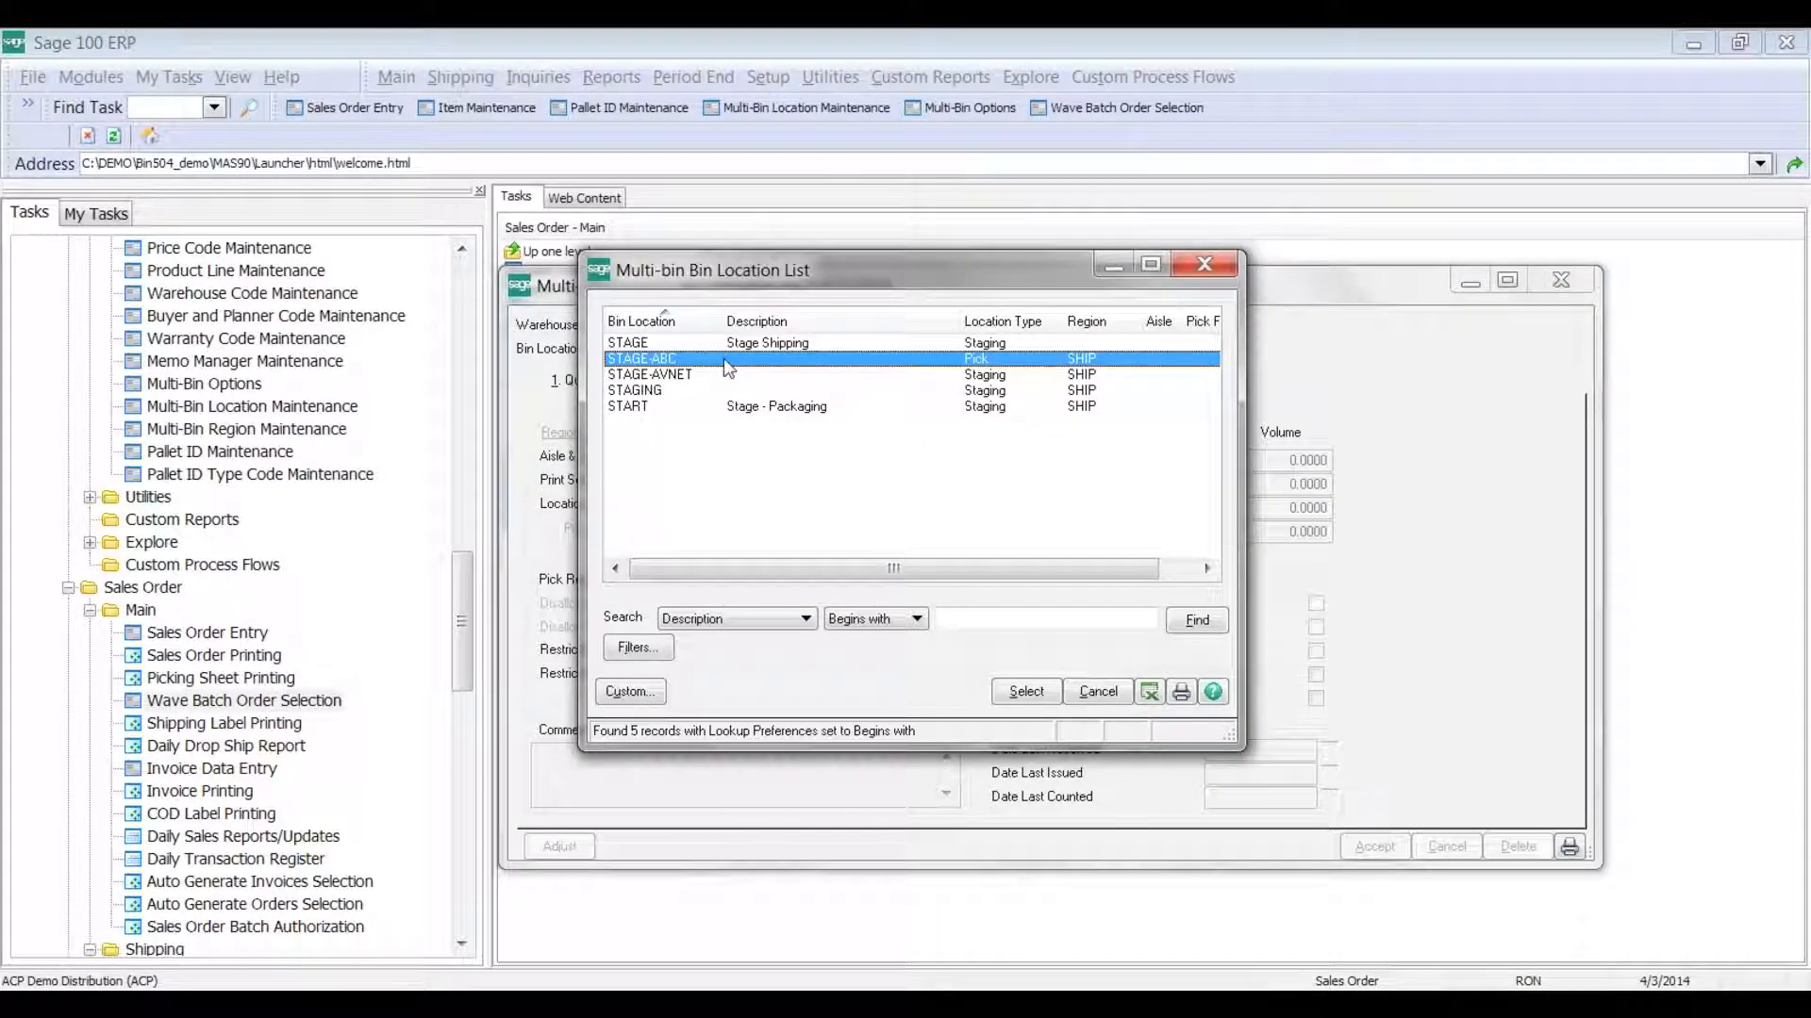
{"action": "left_click", "coordinate": [604, 382]}
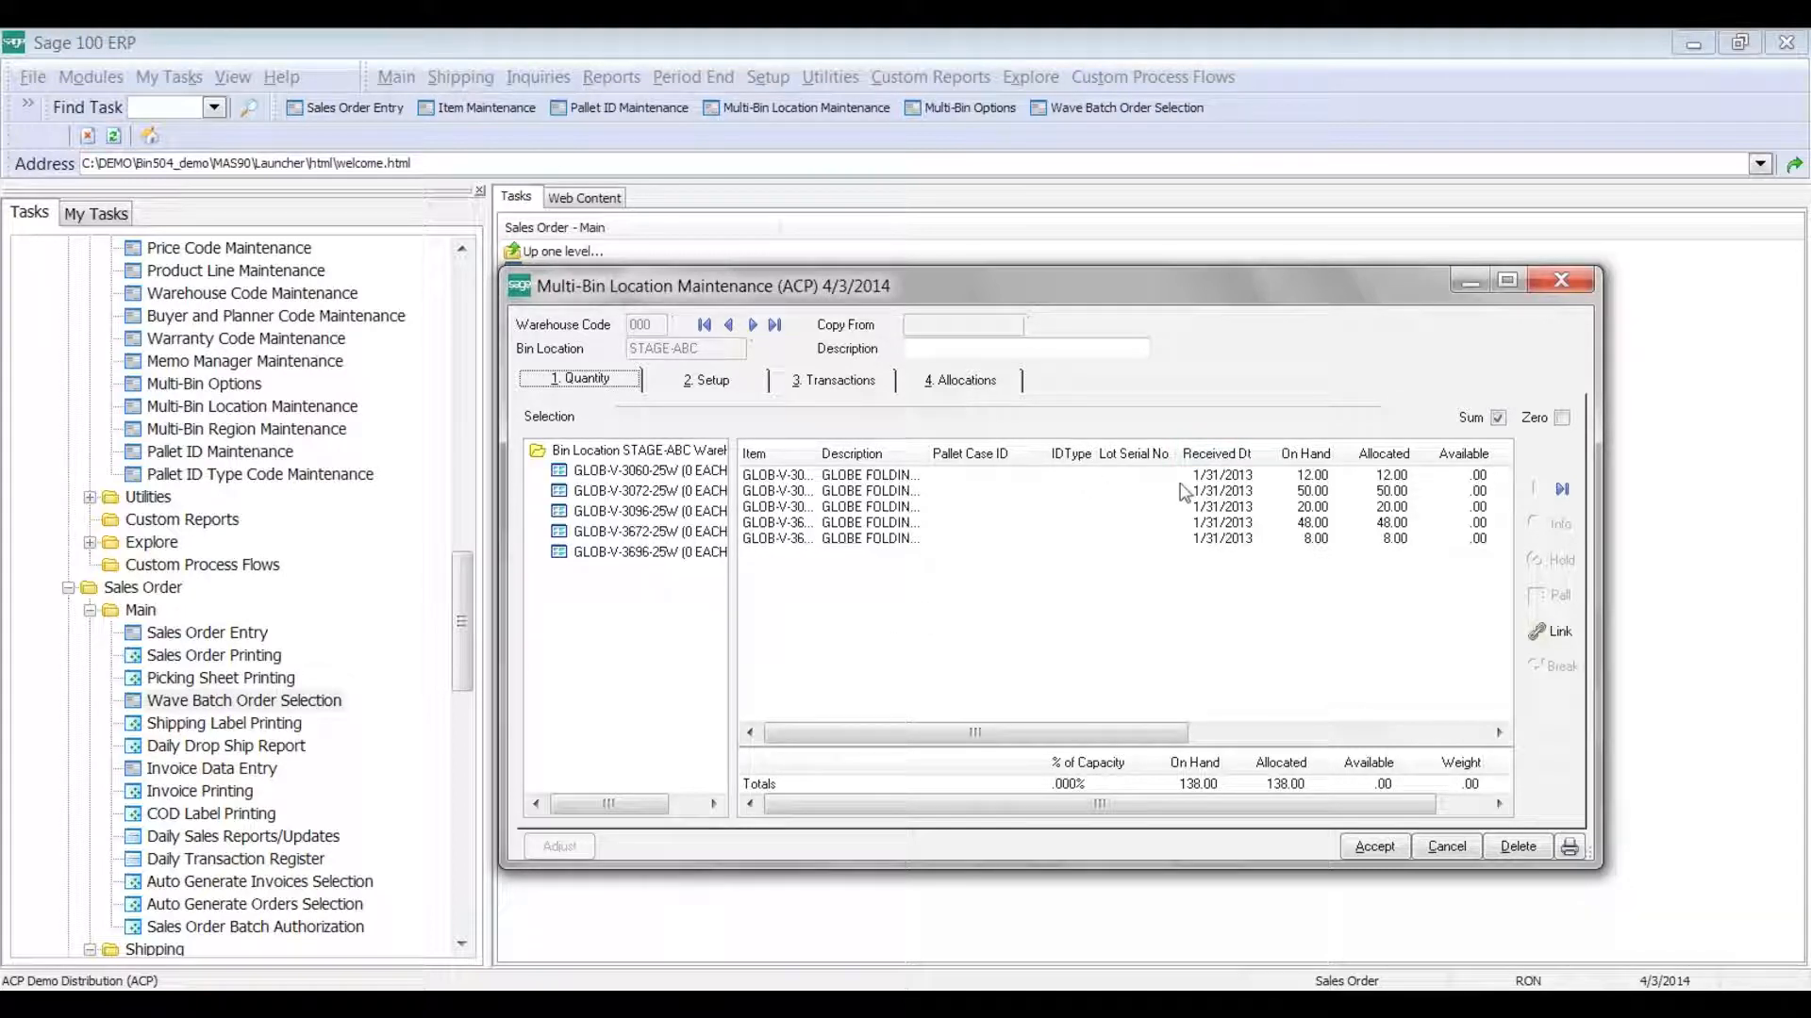
View the item transfer window for bin STAGE-ABC, close it, and go back through the bin records to RECEIVING
{"action": "left_click", "coordinate": [1554, 513]}
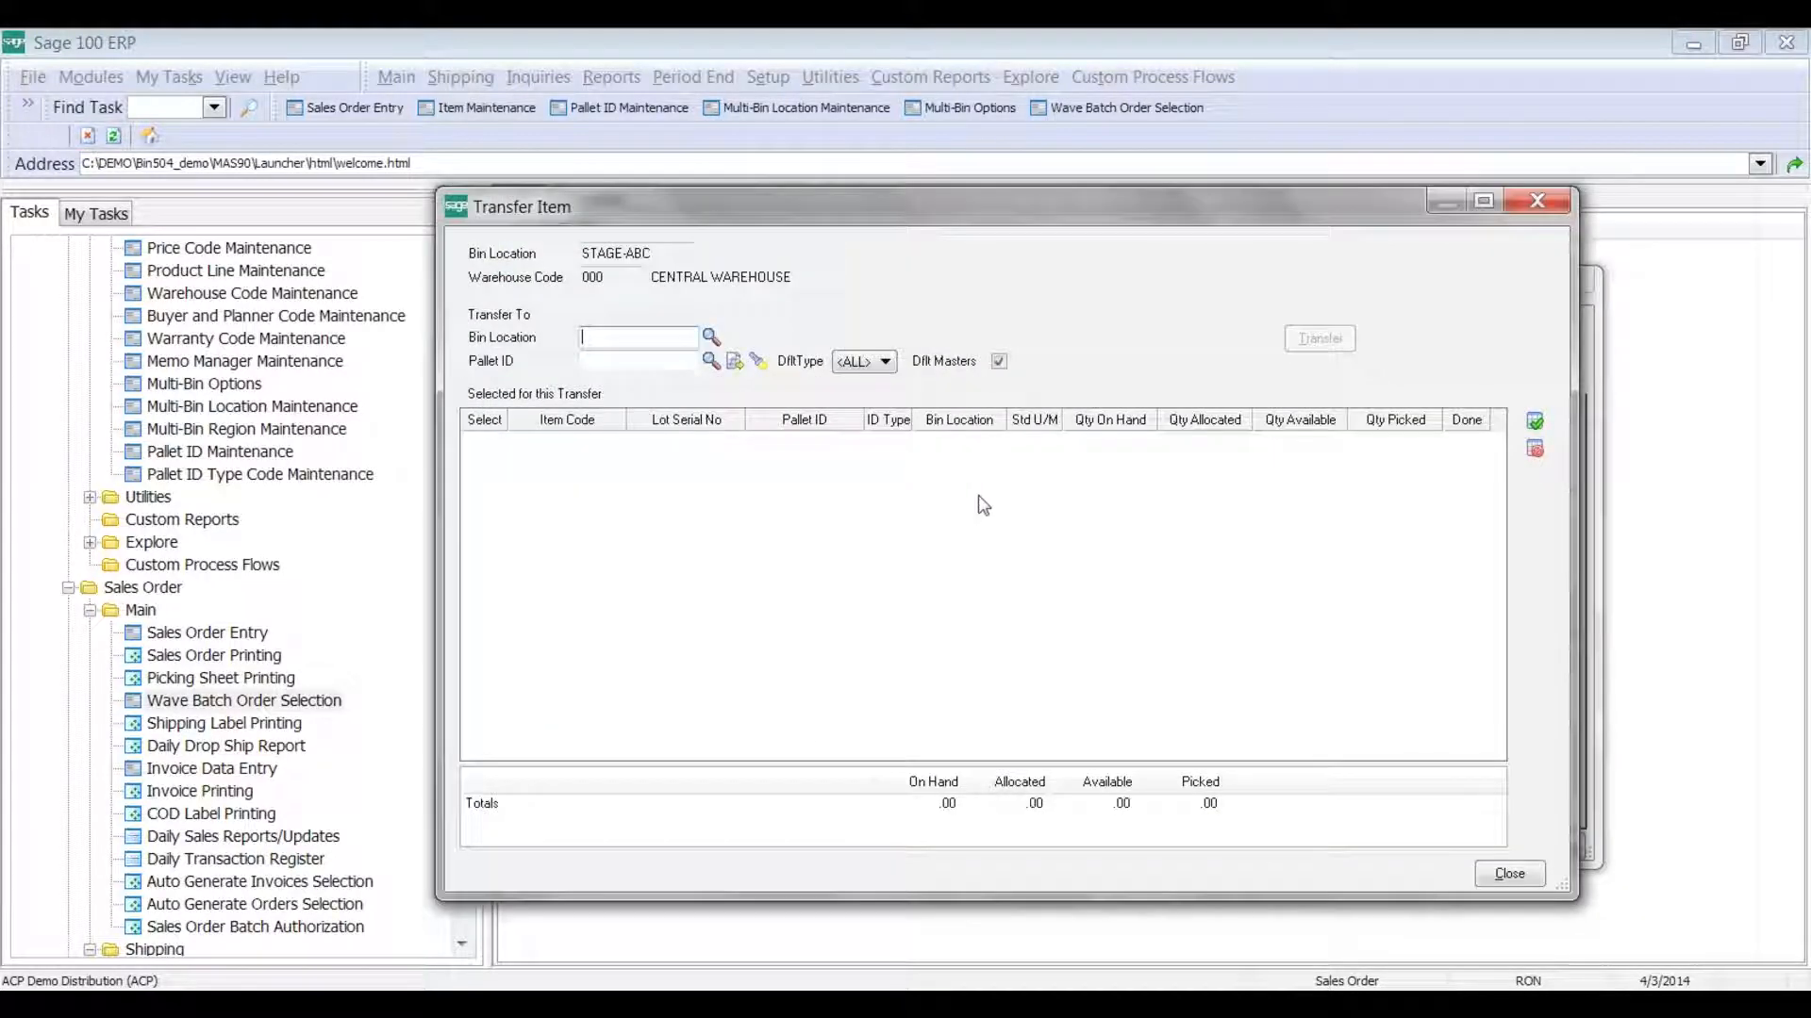
{"action": "left_click", "coordinate": [1538, 201]}
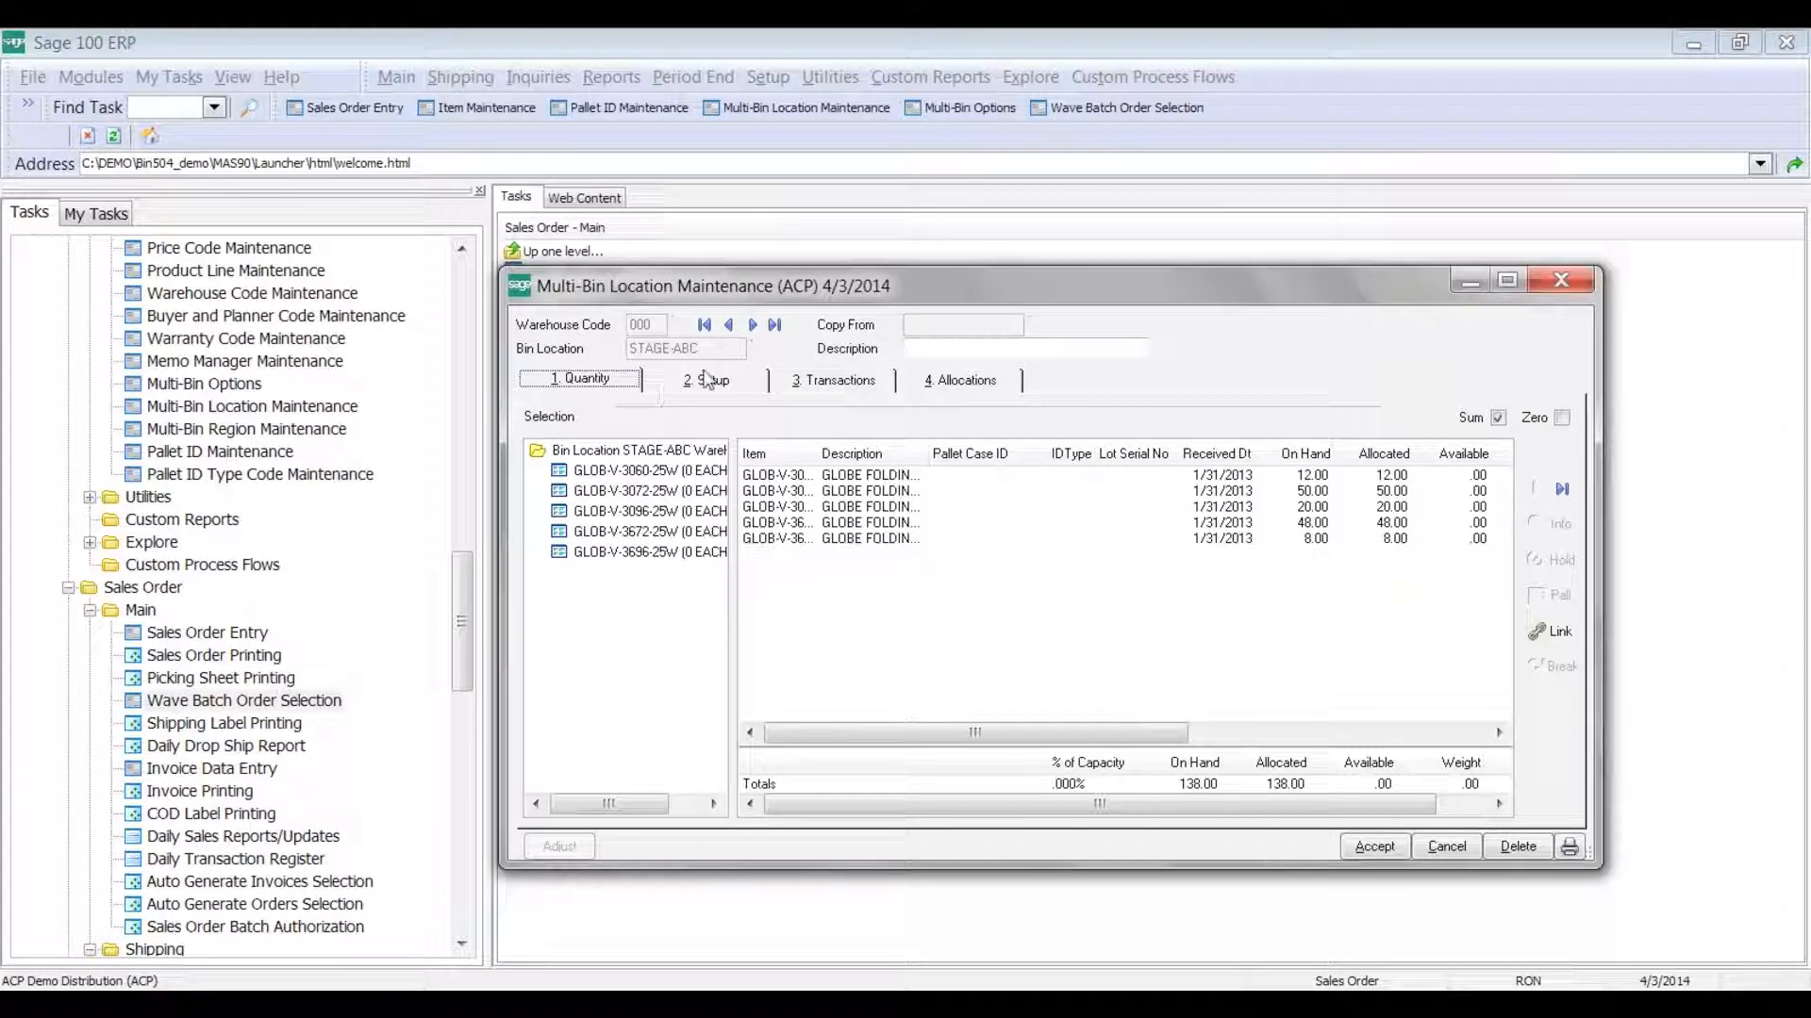
{"action": "left_click", "coordinate": [729, 326]}
{"action": "left_click", "coordinate": [728, 325]}
{"action": "left_click", "coordinate": [729, 325]}
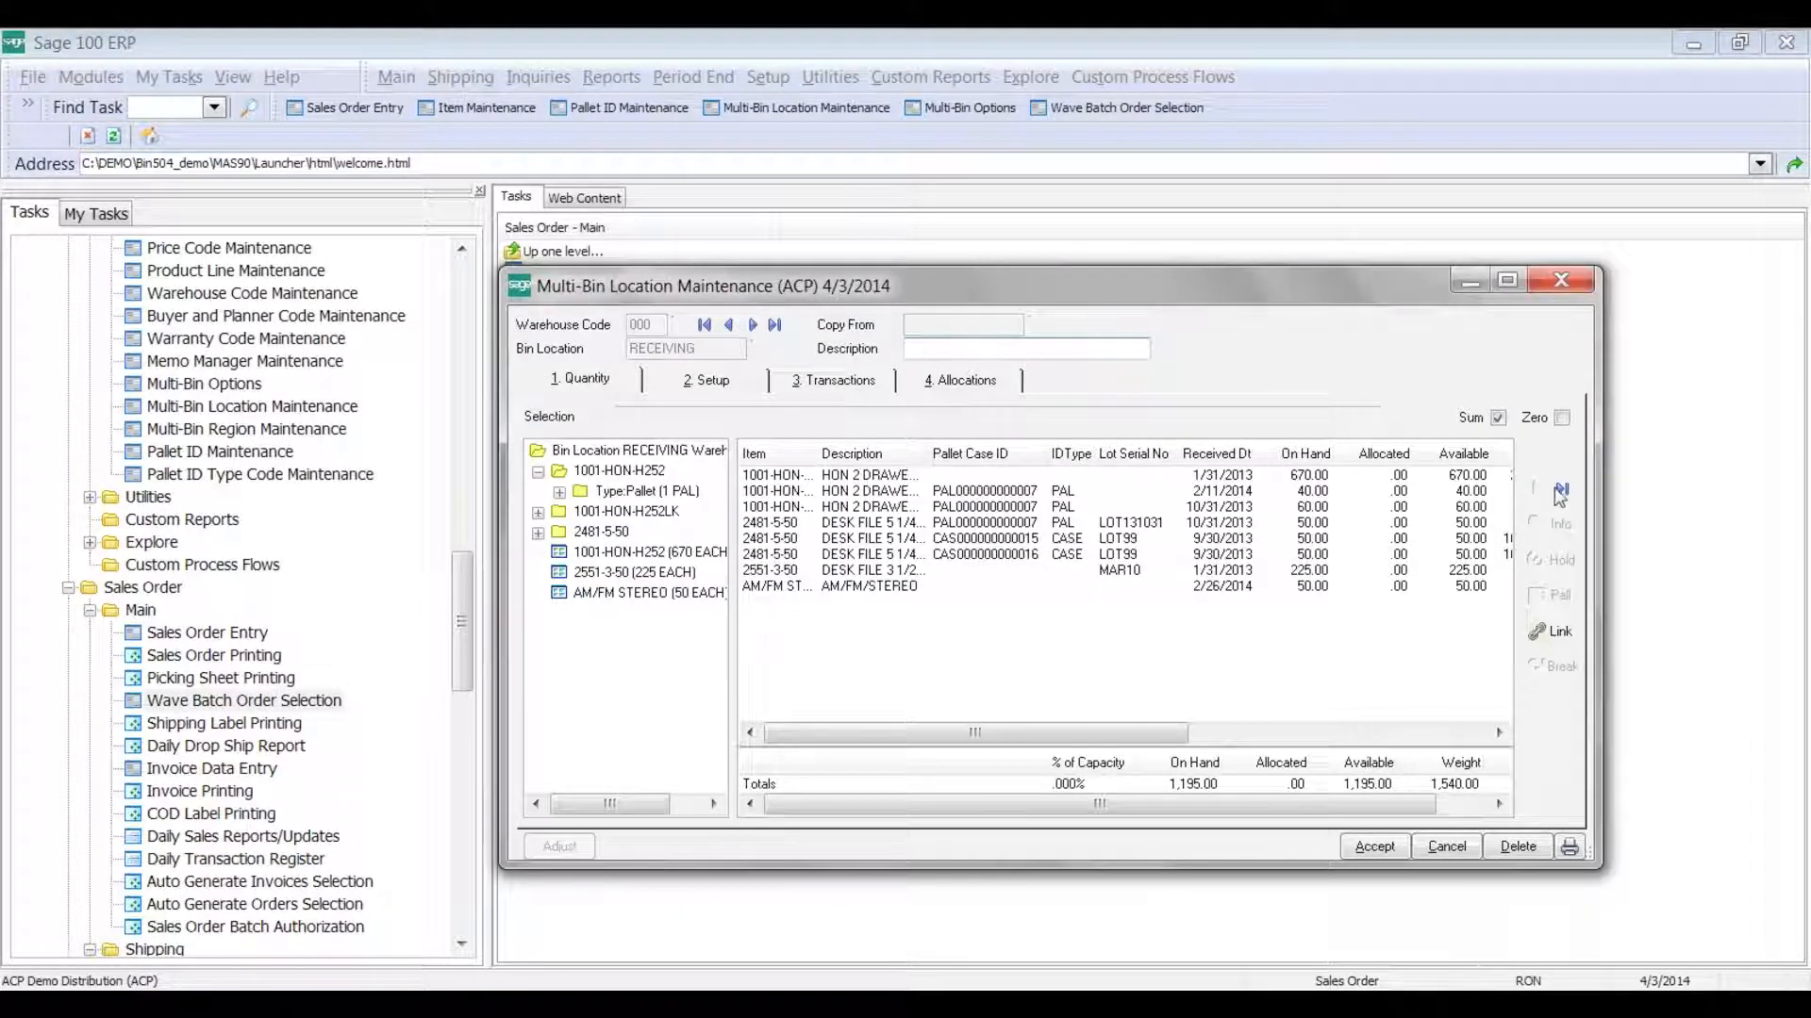
Start linking pallet and case IDs in the RECEIVING bin and select both LOT99 cases of item 2481-5-50
{"action": "left_click", "coordinate": [1539, 635]}
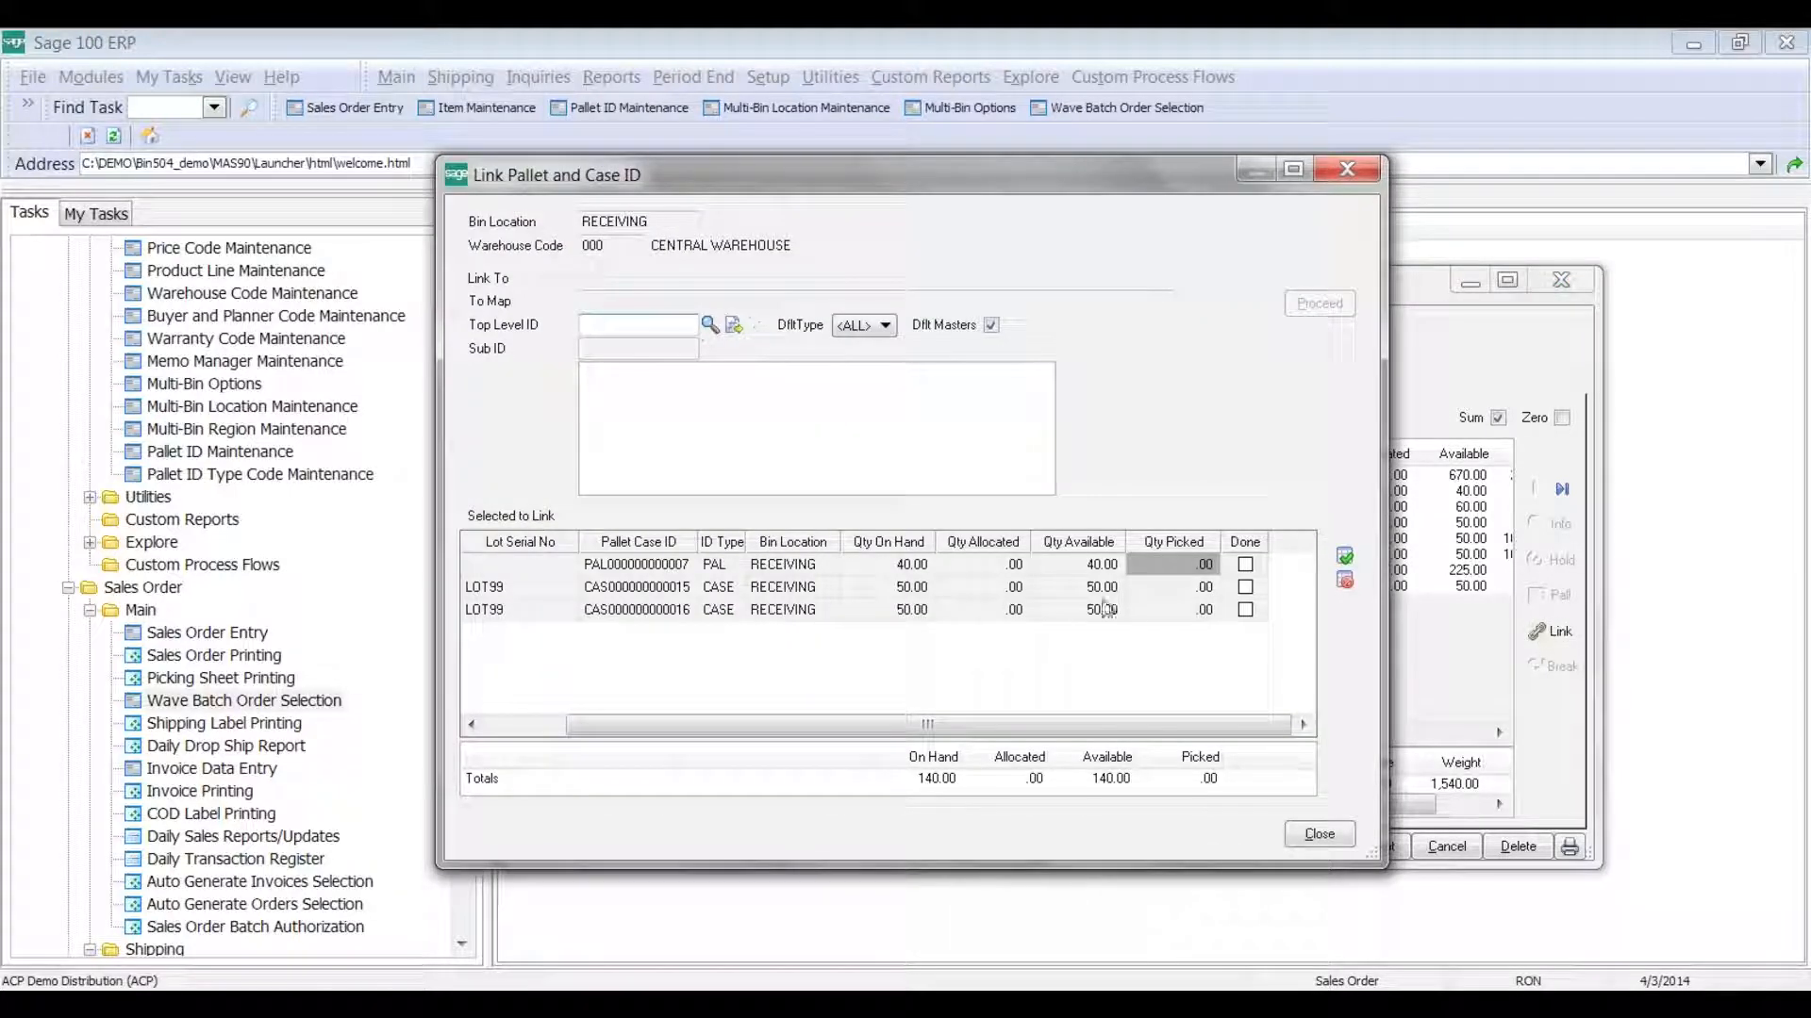
{"action": "left_click_drag", "start_coordinate": [573, 728], "coordinate": [486, 728]}
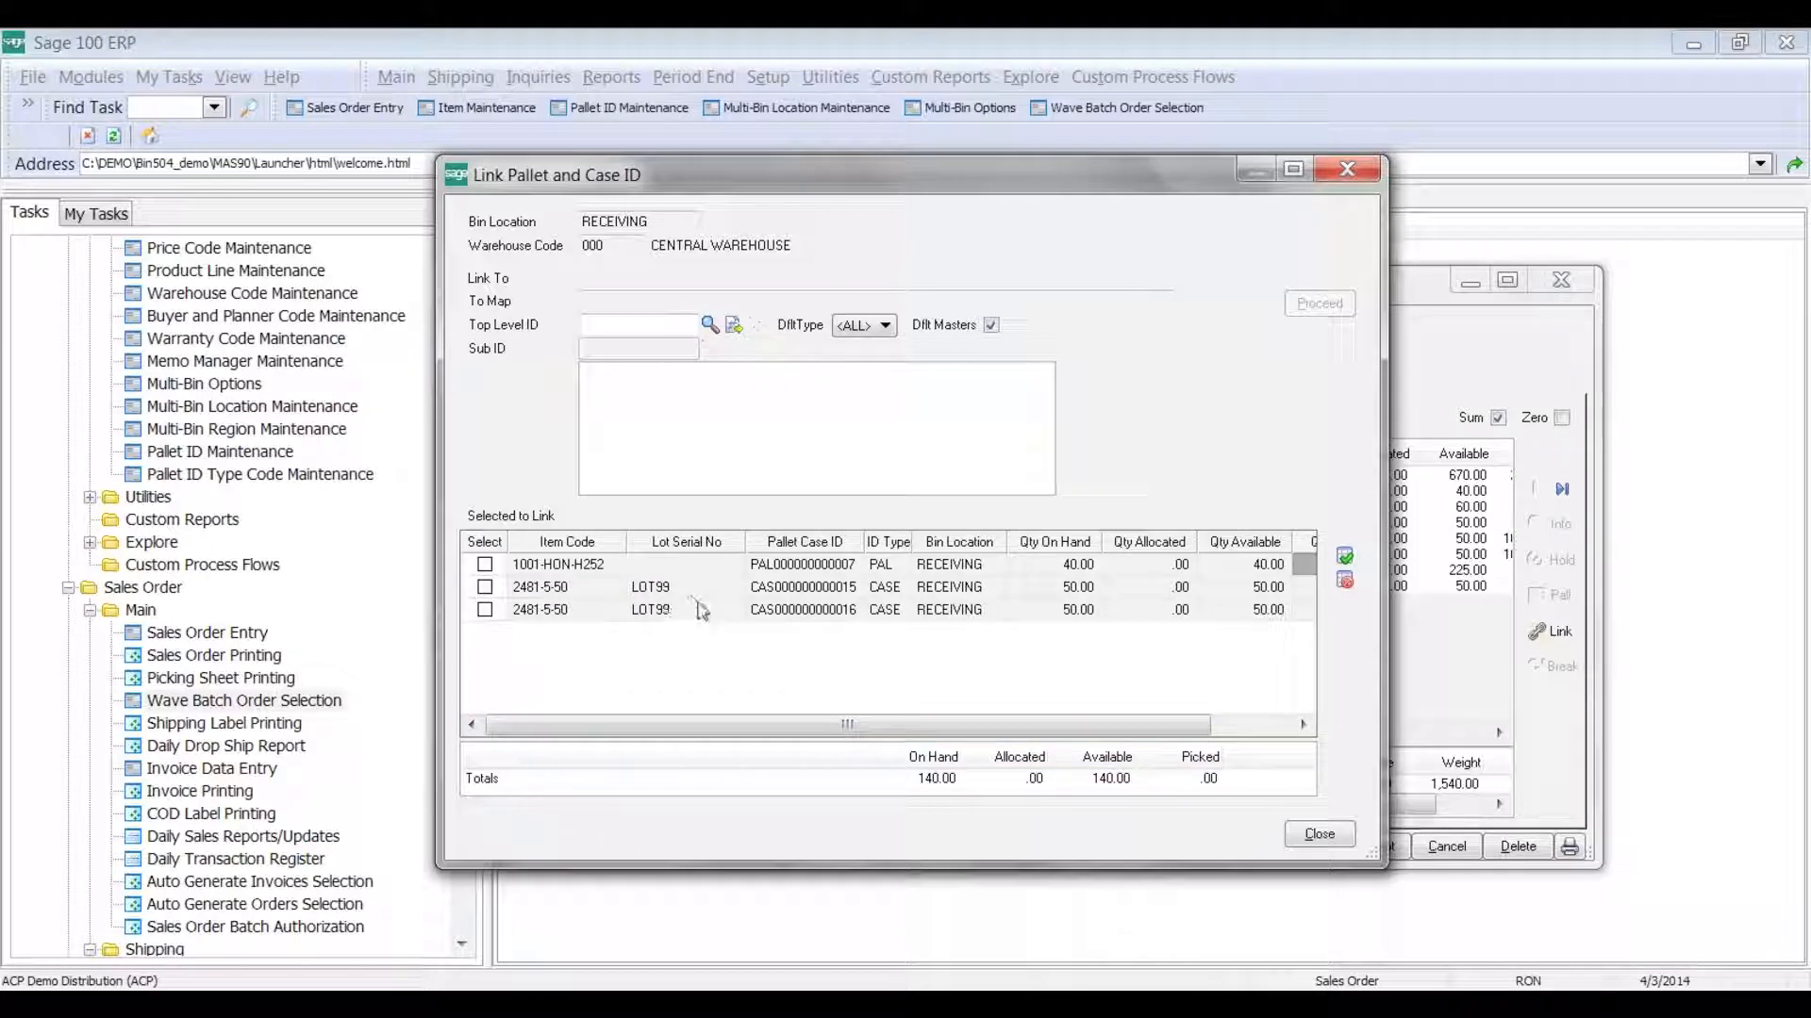
{"action": "left_click", "coordinate": [484, 587]}
{"action": "left_click", "coordinate": [486, 610]}
Create a new pallet ID of type PAL in bin RECEIVING and link the two selected cases to it
{"action": "left_click", "coordinate": [879, 328]}
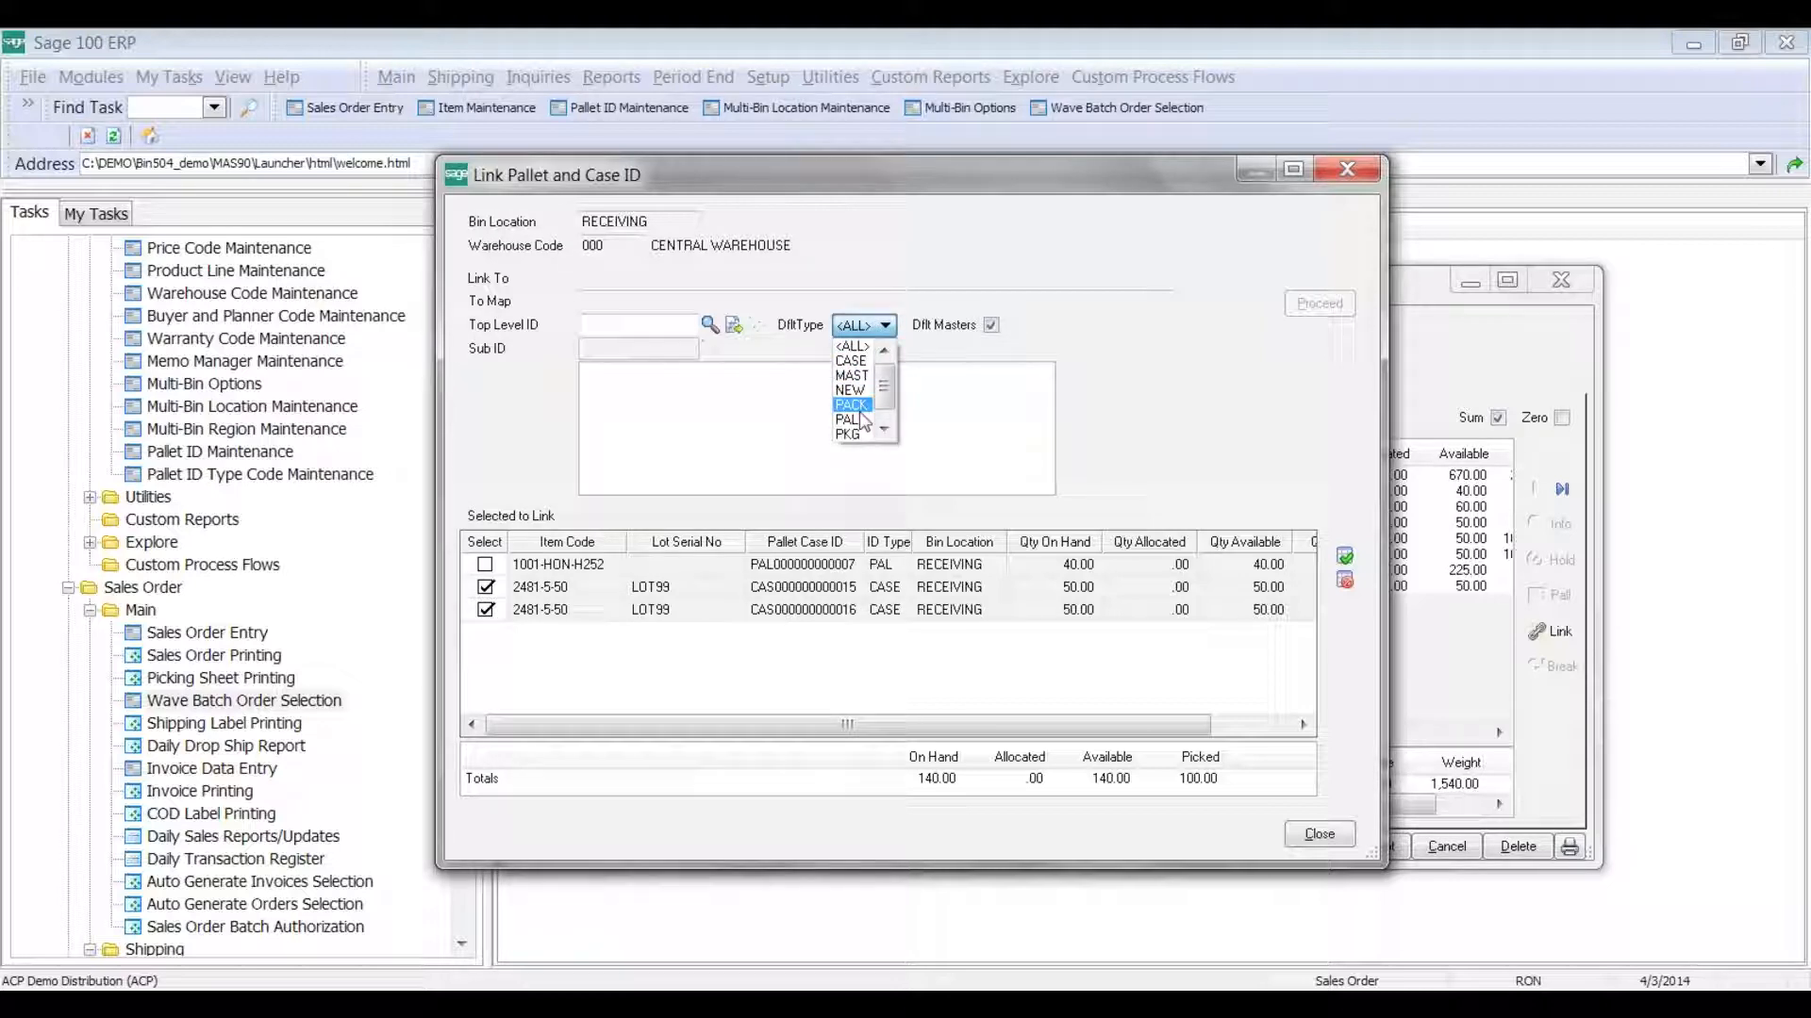
{"action": "left_click", "coordinate": [851, 419]}
{"action": "left_click", "coordinate": [734, 326]}
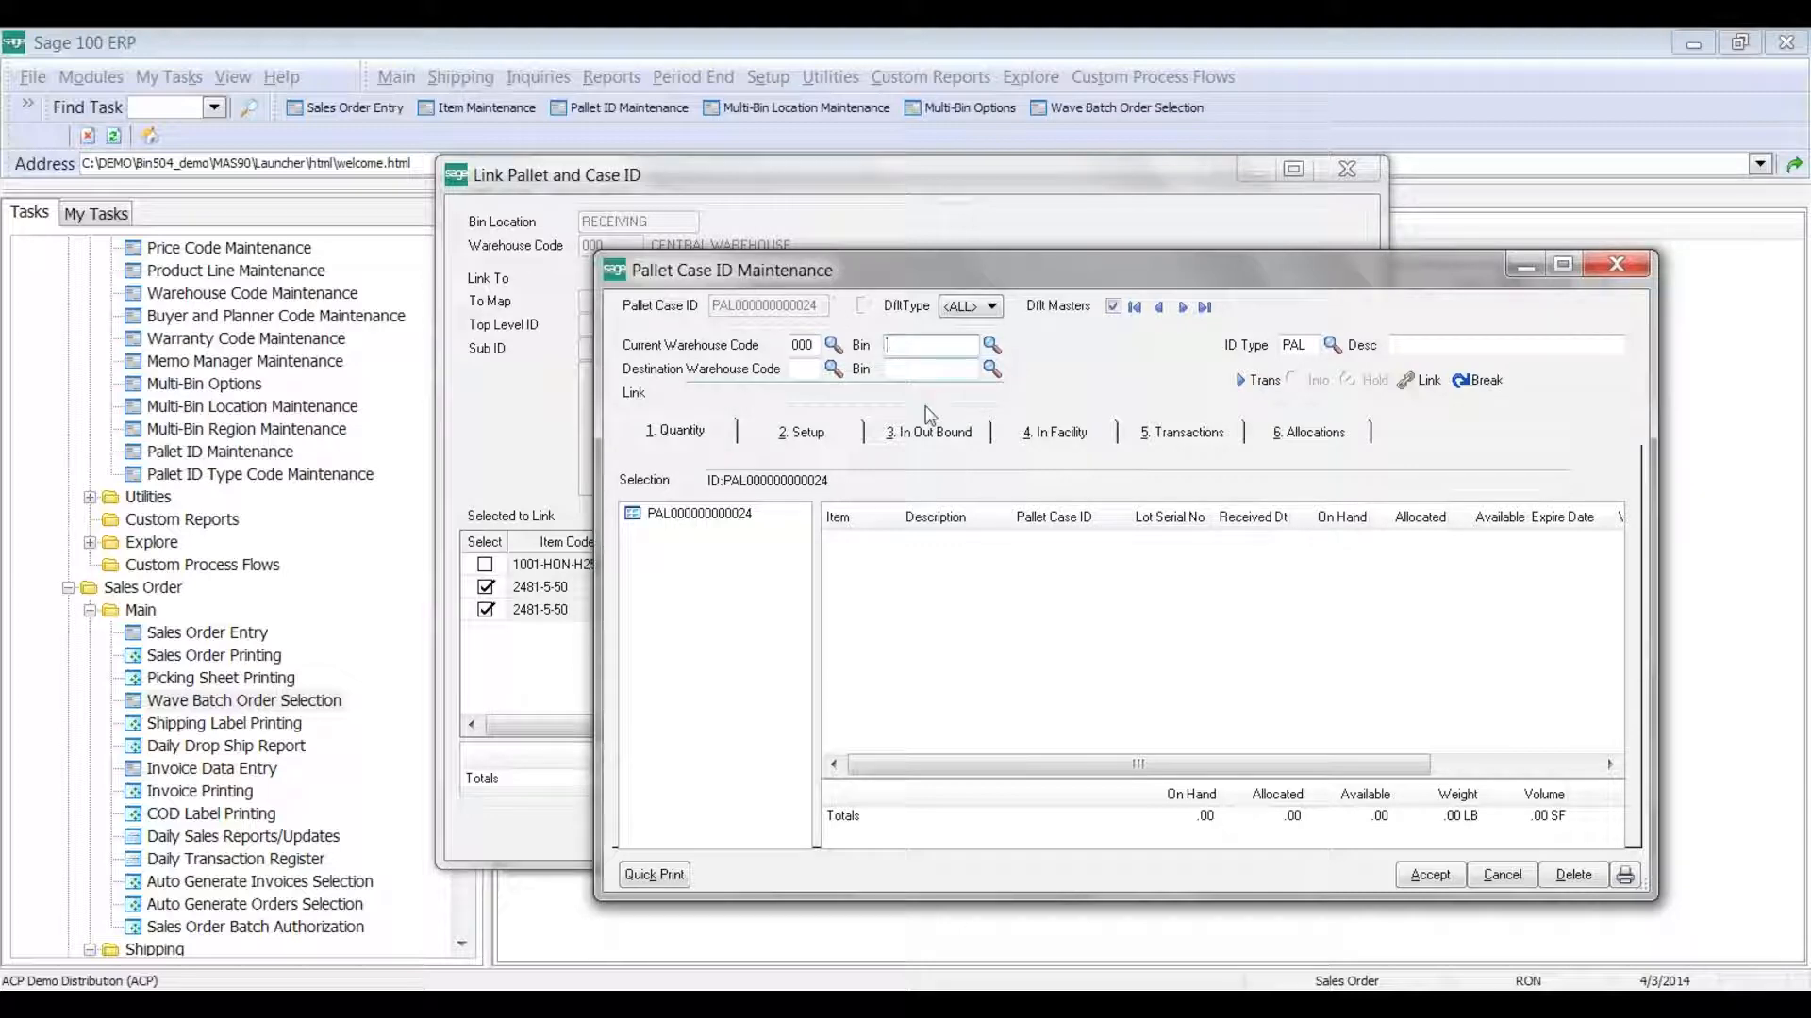
{"action": "type", "text": "REC"}
{"action": "key", "text": "Tab"}
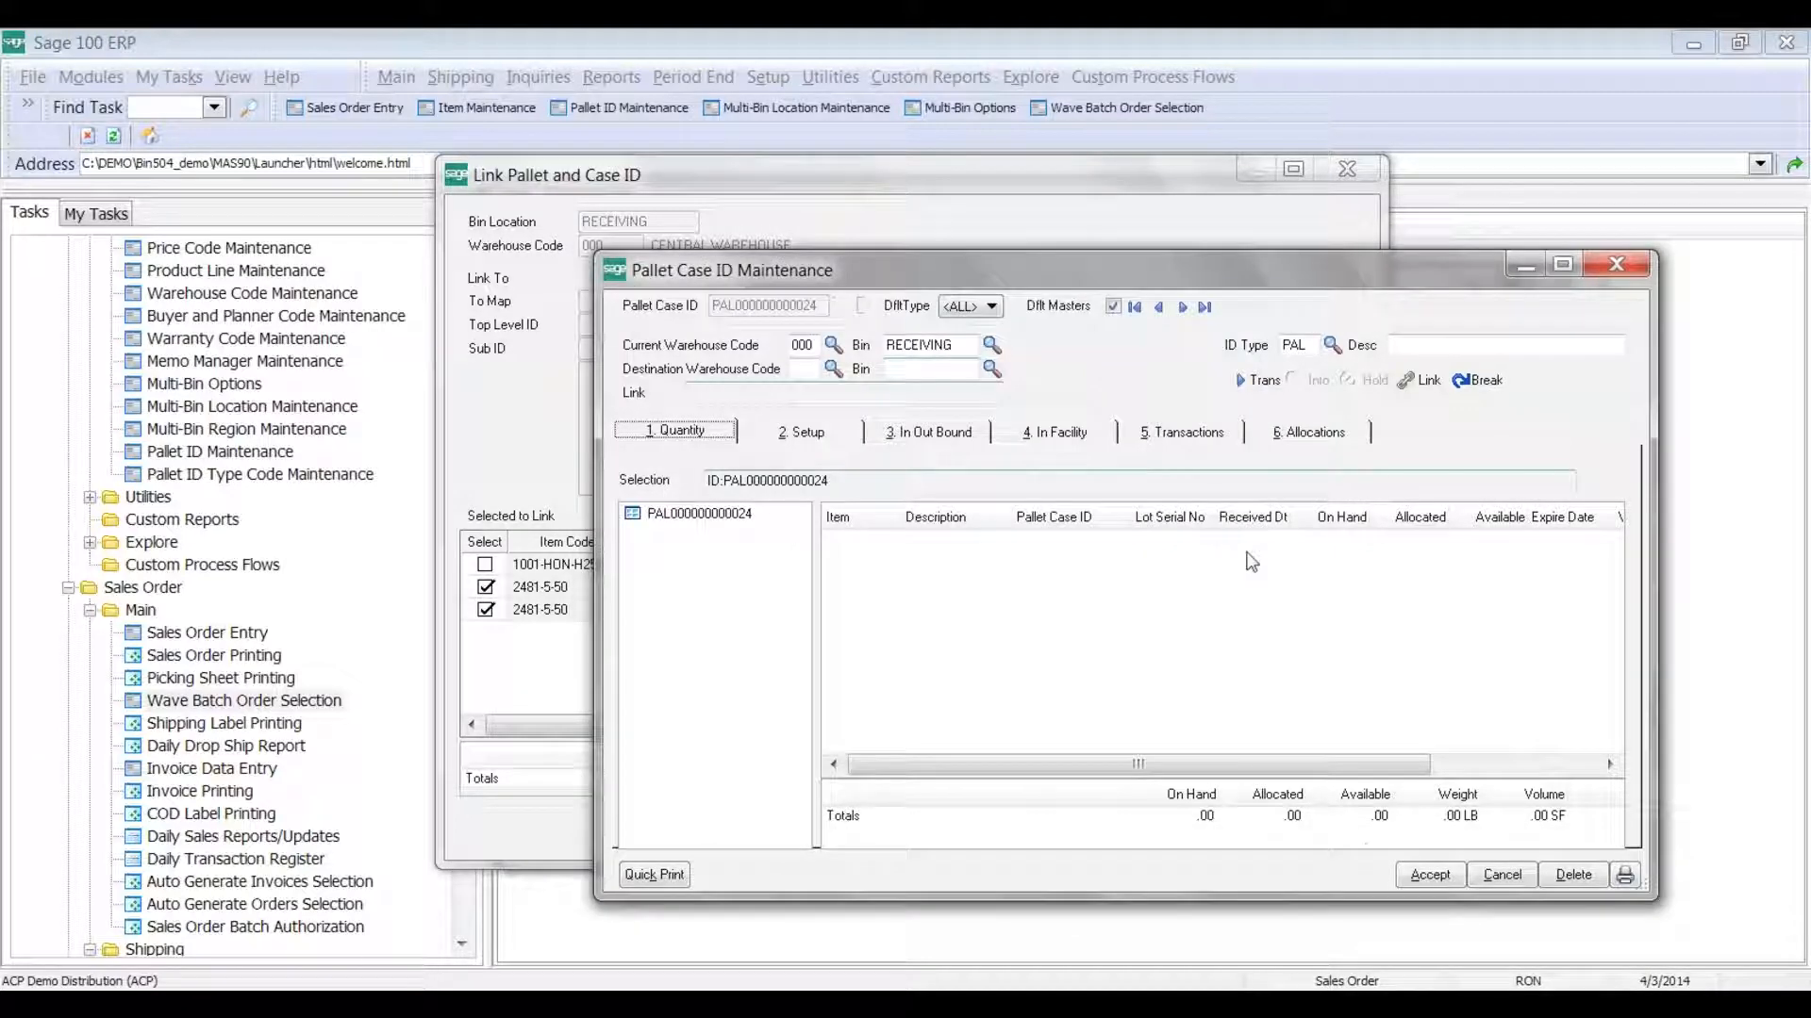
{"action": "left_click", "coordinate": [1410, 874]}
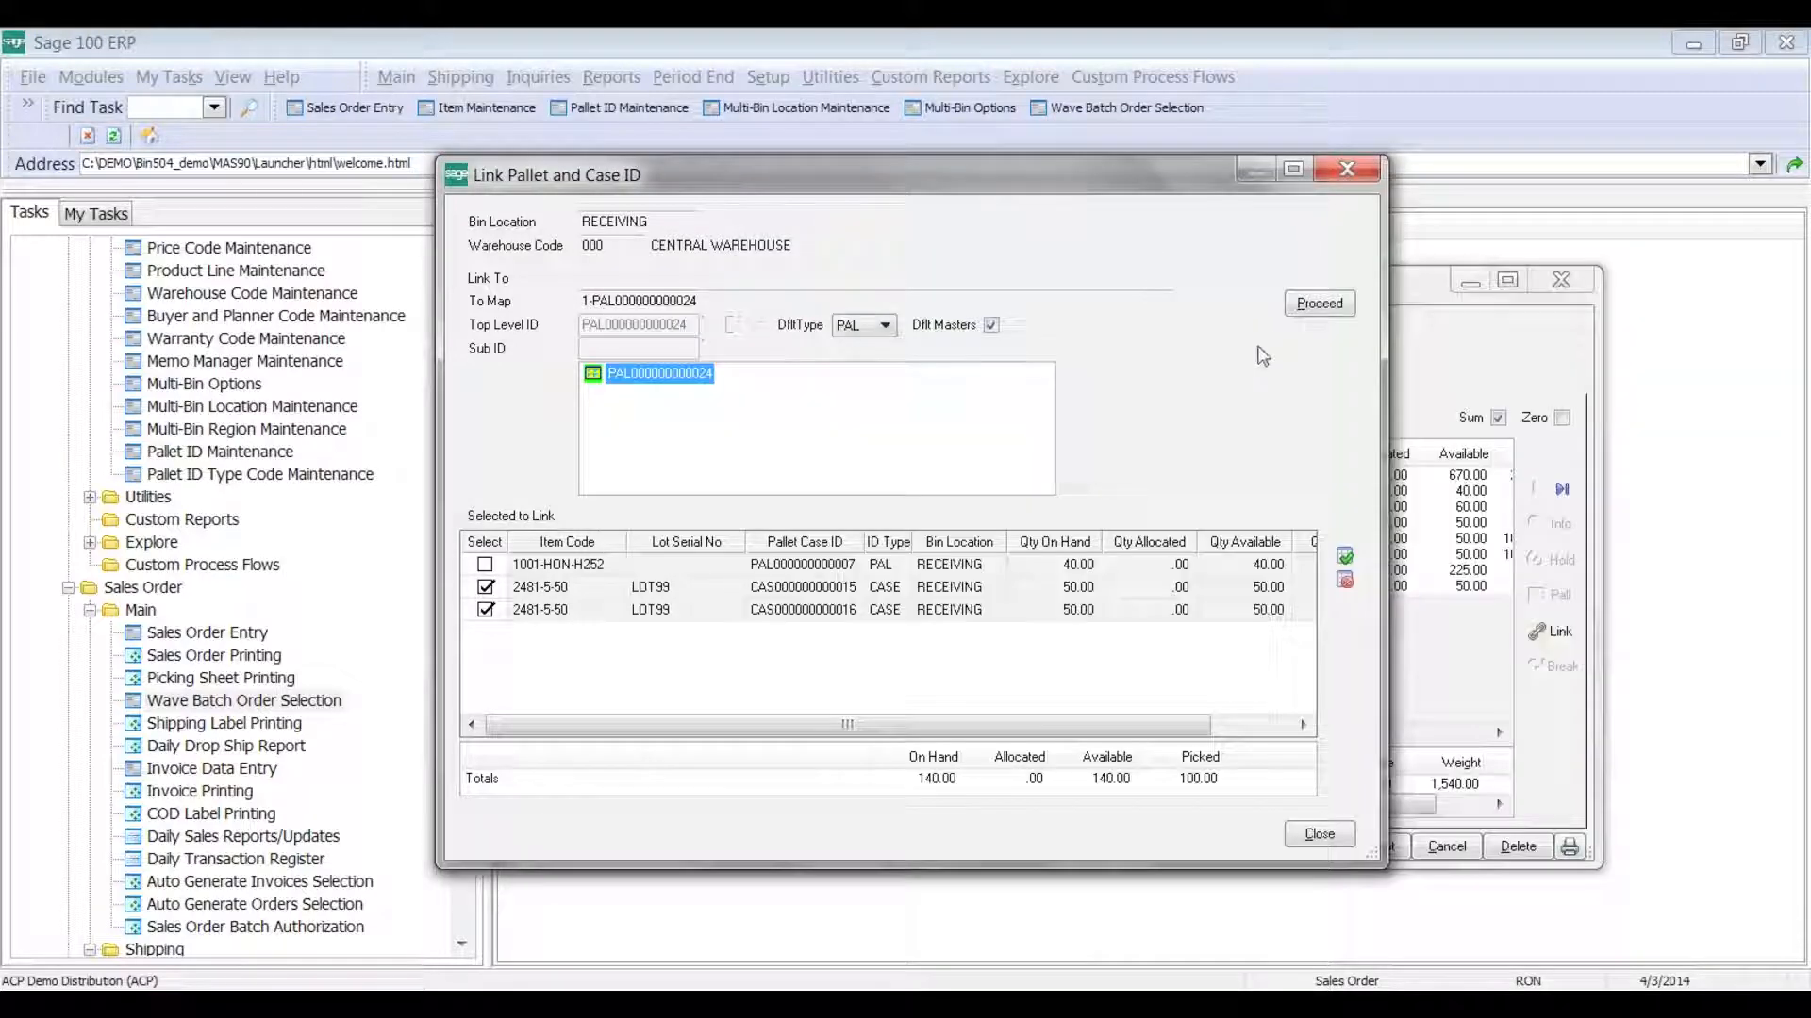
{"action": "left_click", "coordinate": [1292, 307]}
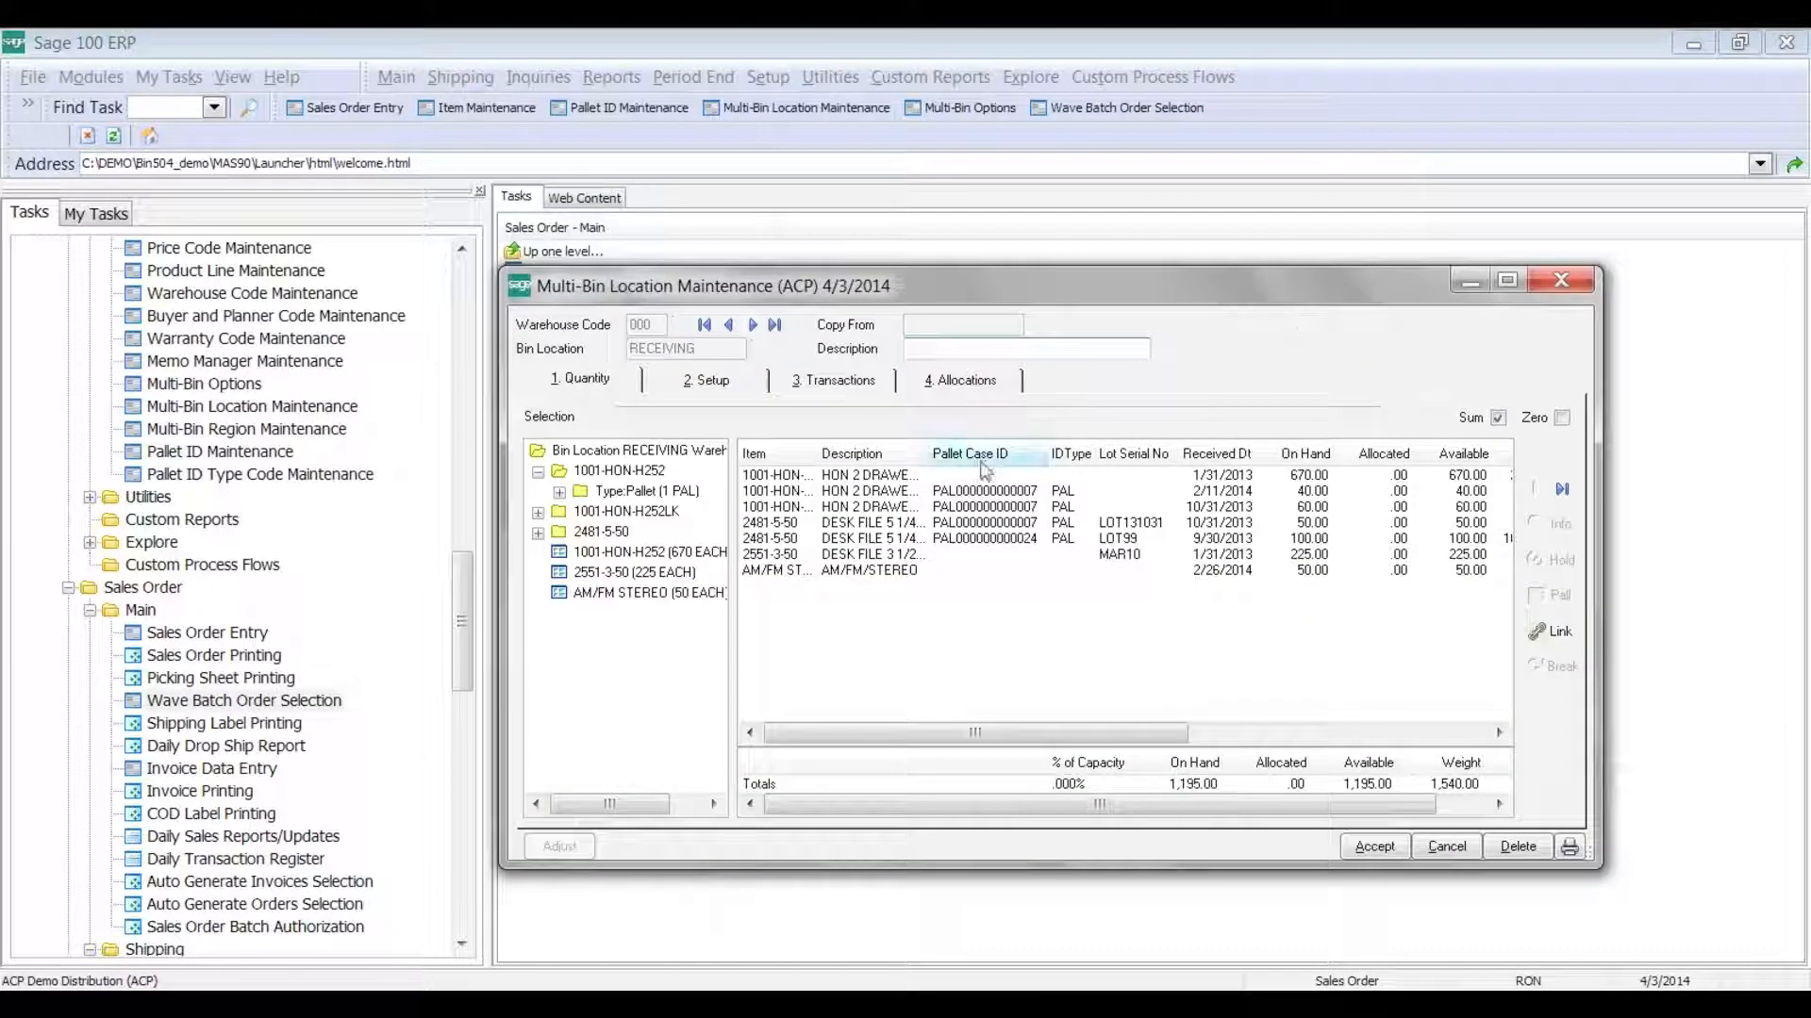
{"action": "left_click", "coordinate": [1028, 508]}
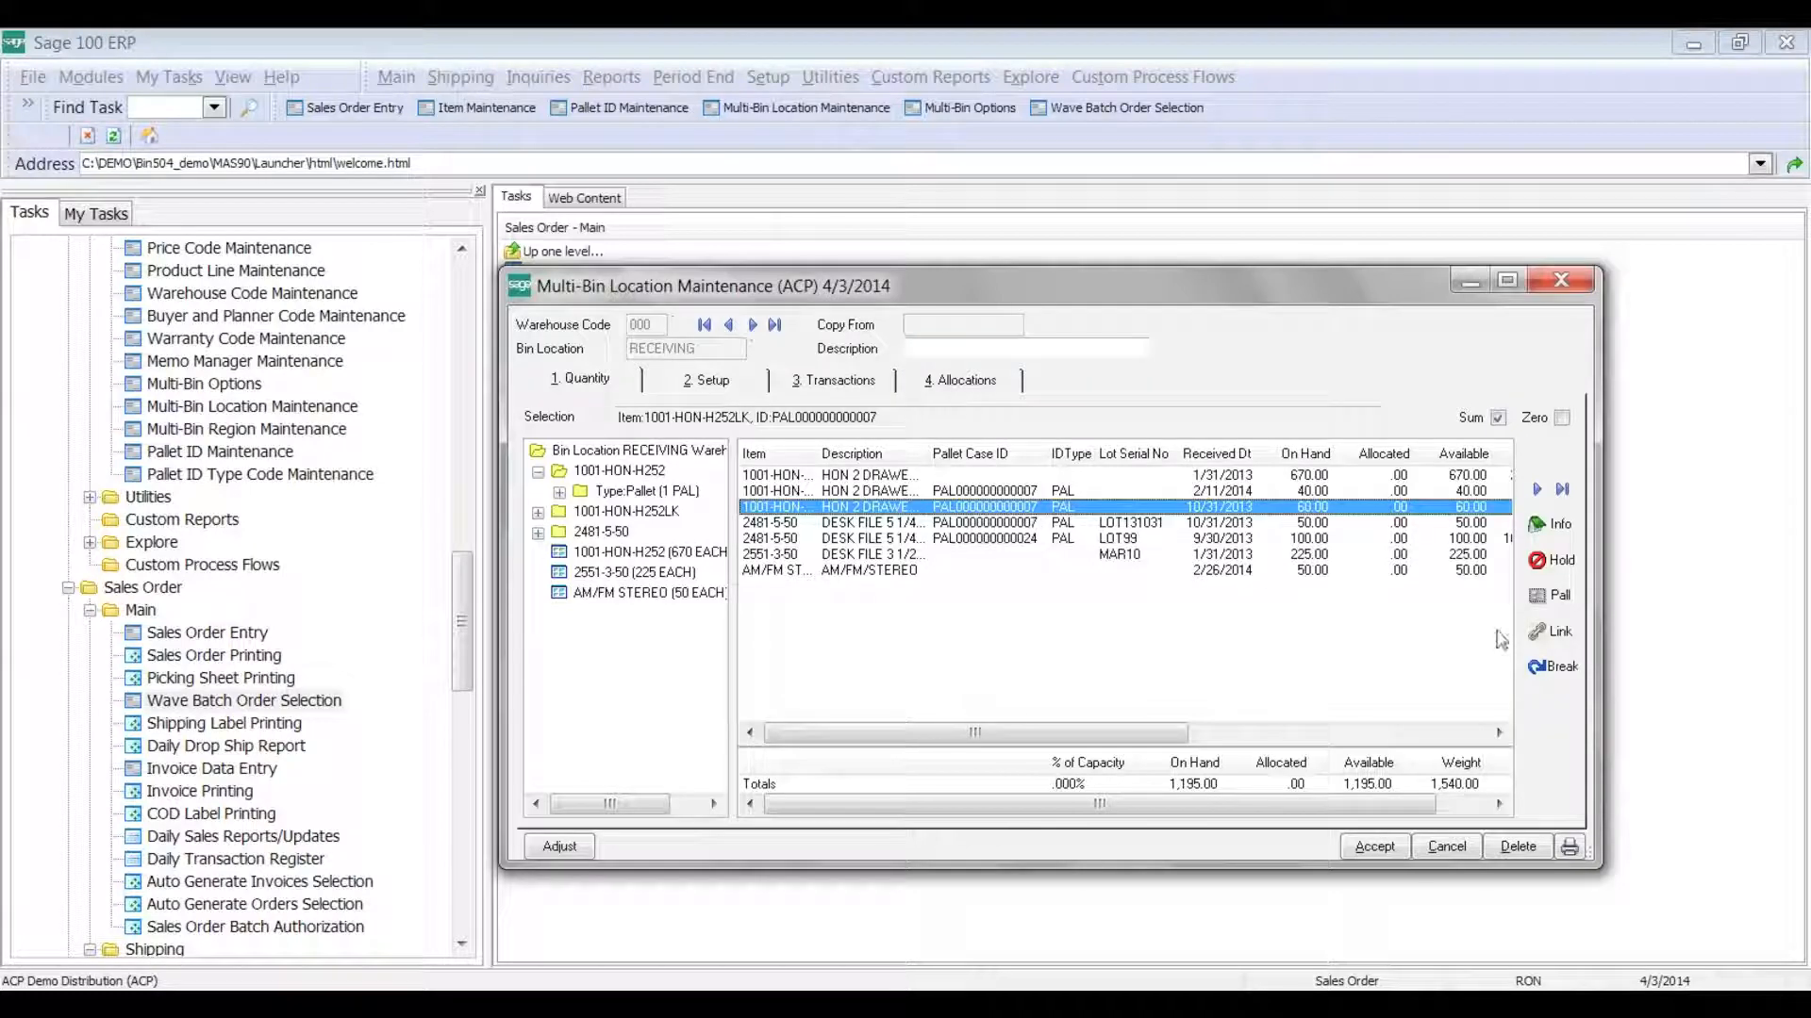
{"action": "left_click", "coordinate": [1556, 600]}
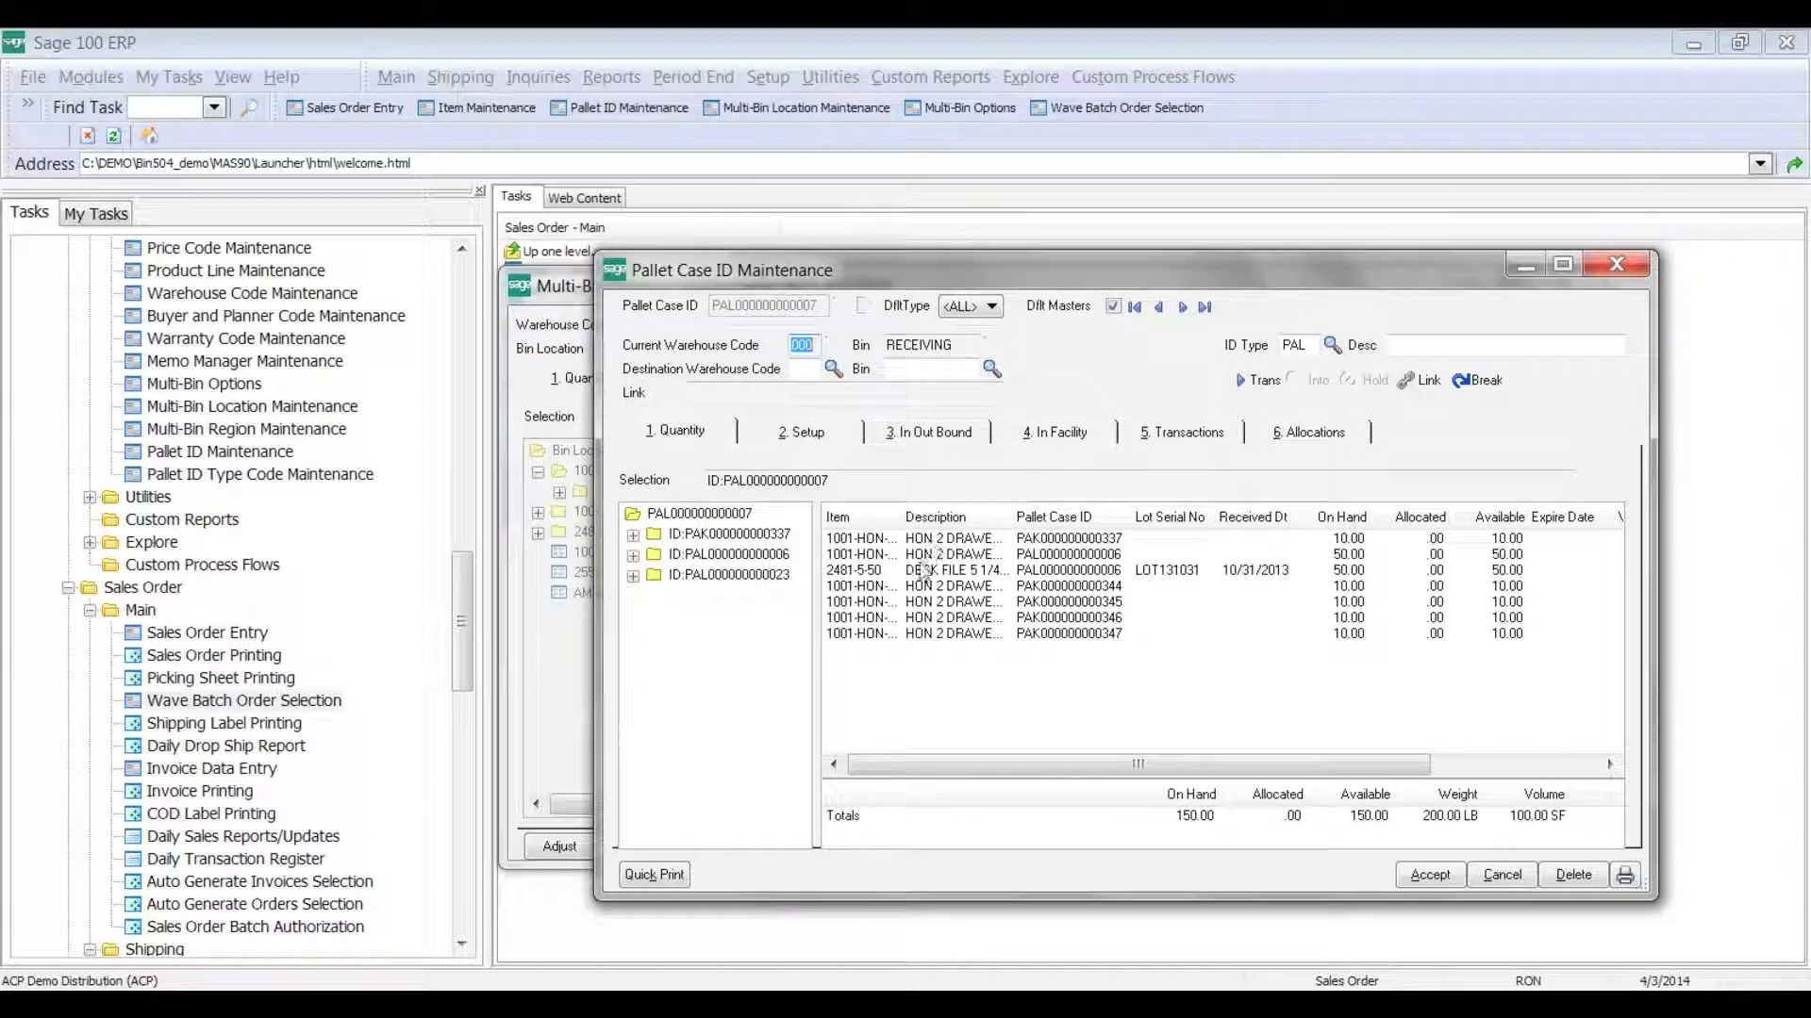
{"action": "left_click", "coordinate": [633, 534]}
{"action": "left_click", "coordinate": [632, 574]}
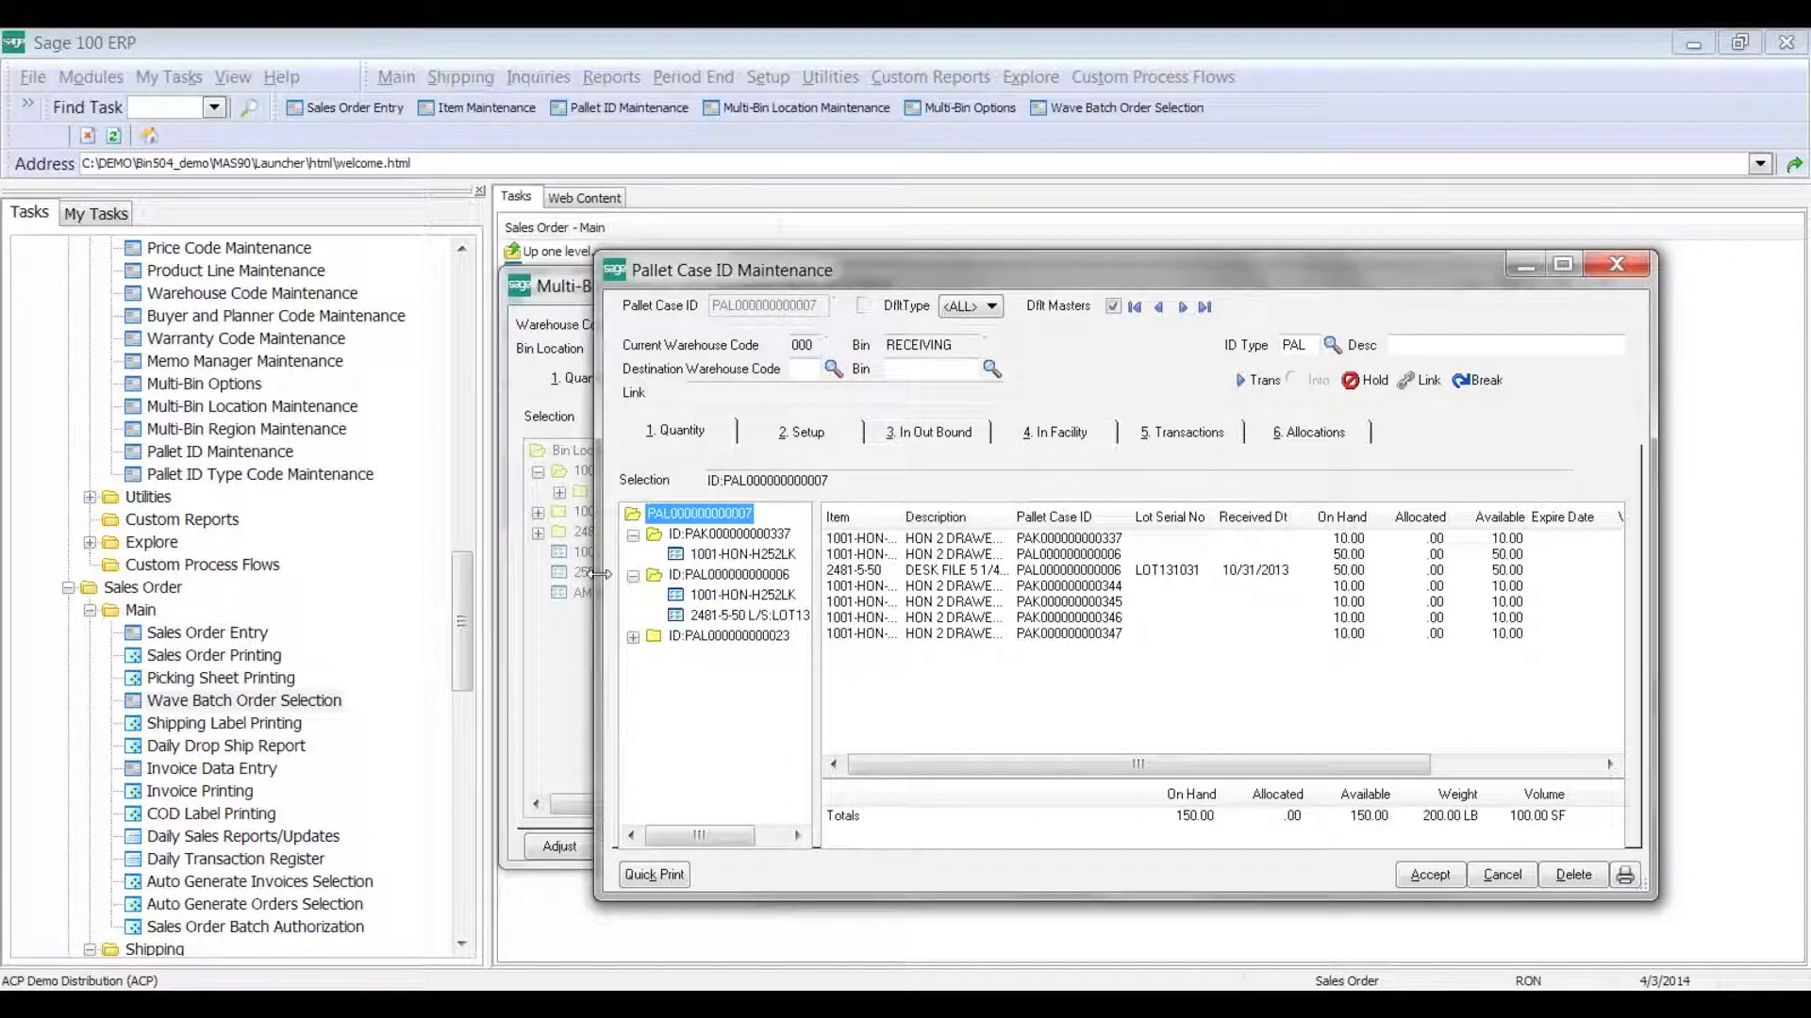
{"action": "left_click_drag", "start_coordinate": [608, 574], "coordinate": [472, 574]}
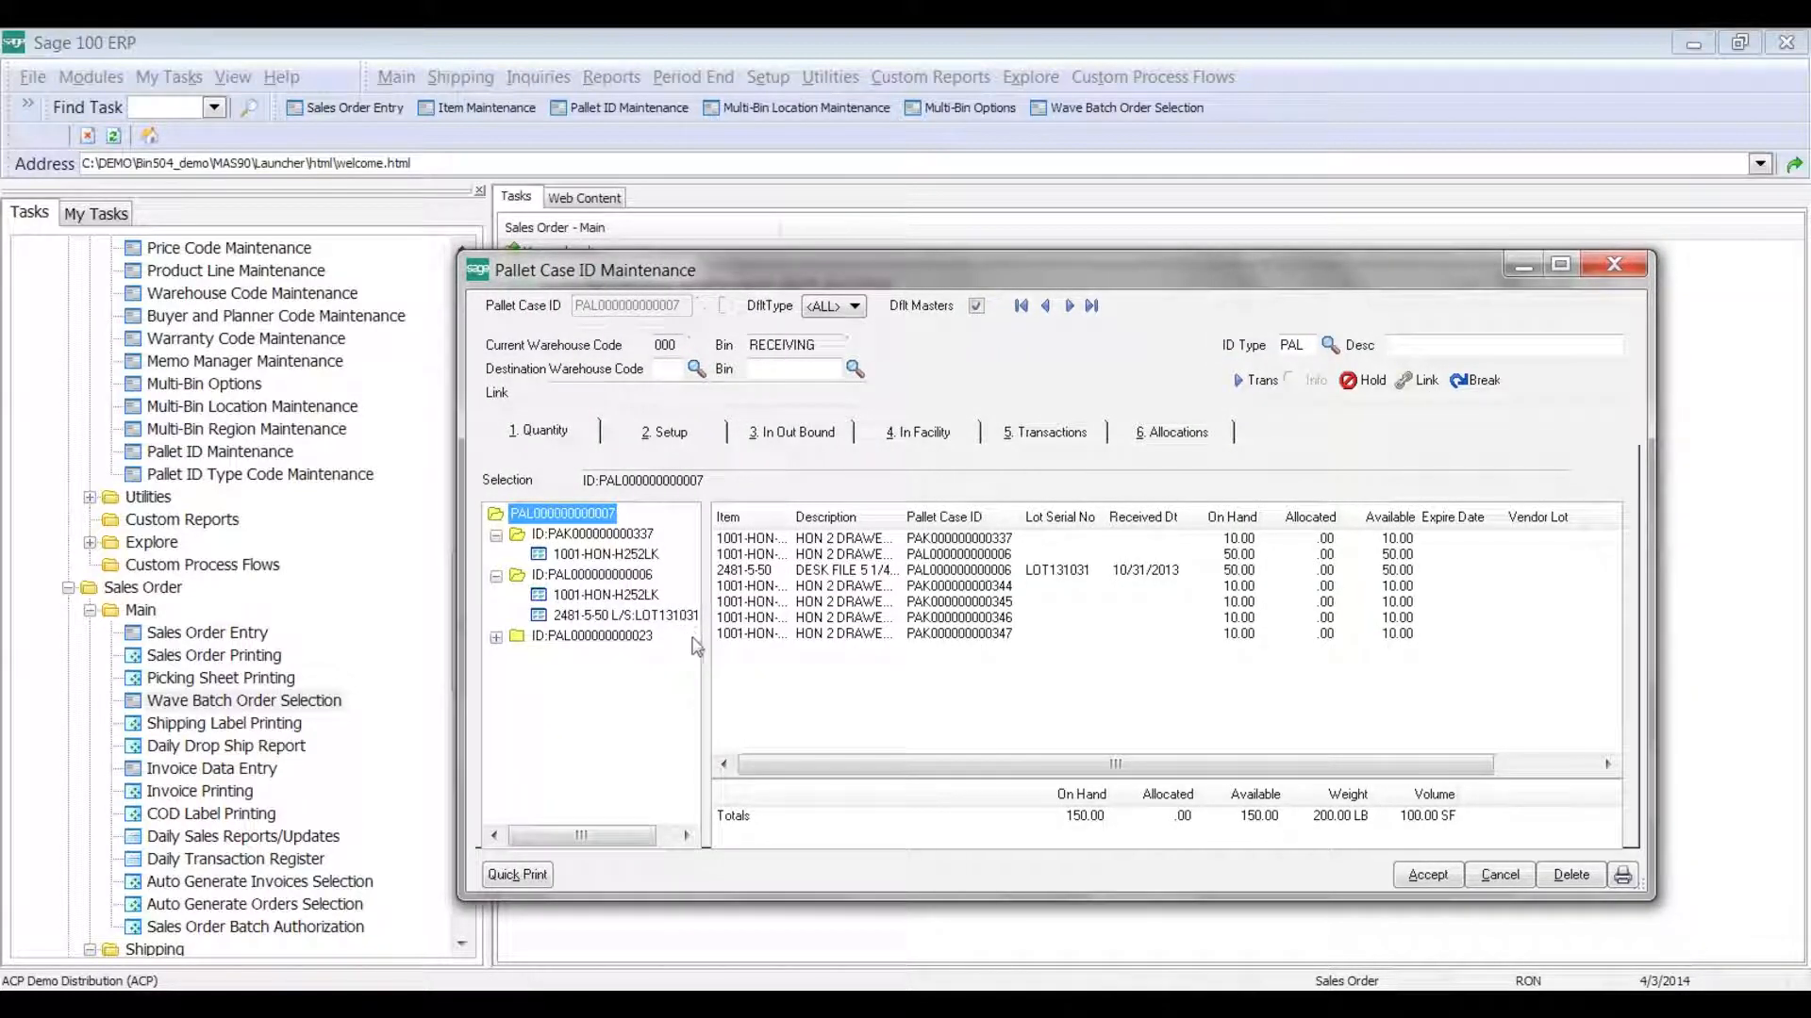
{"action": "left_click_drag", "start_coordinate": [702, 641], "coordinate": [813, 643]}
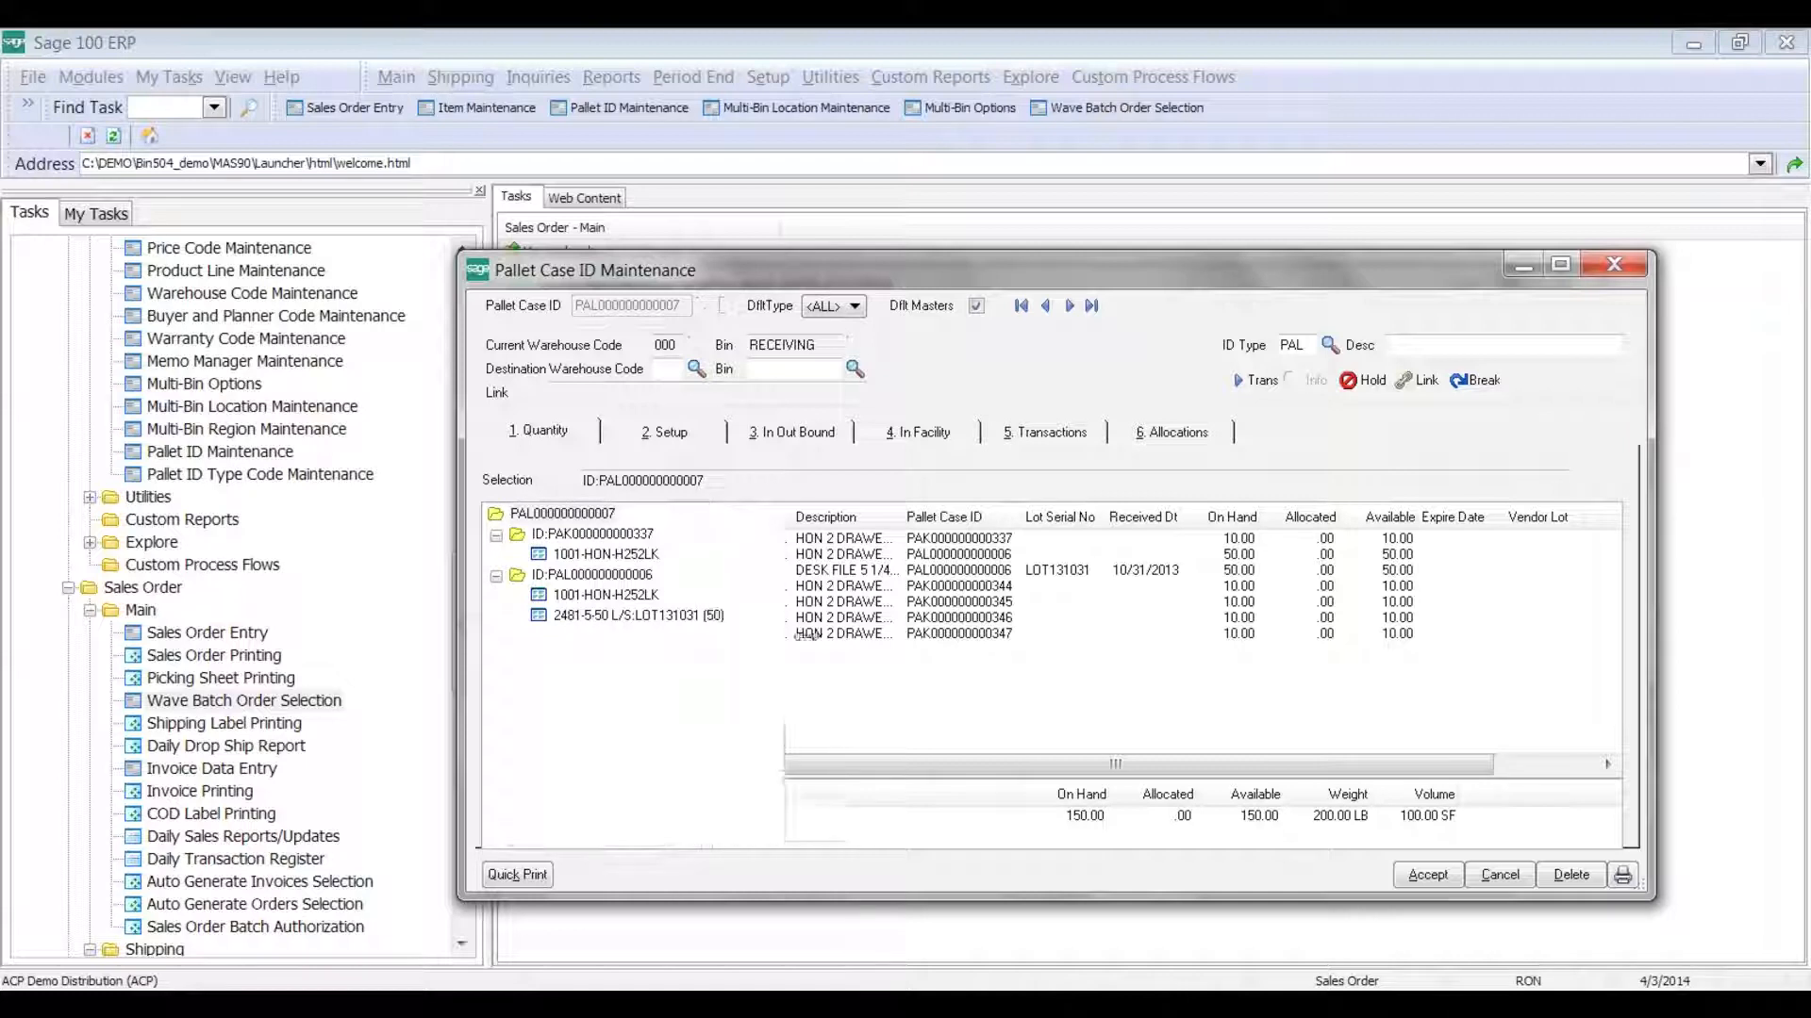
{"action": "left_click", "coordinate": [864, 663]}
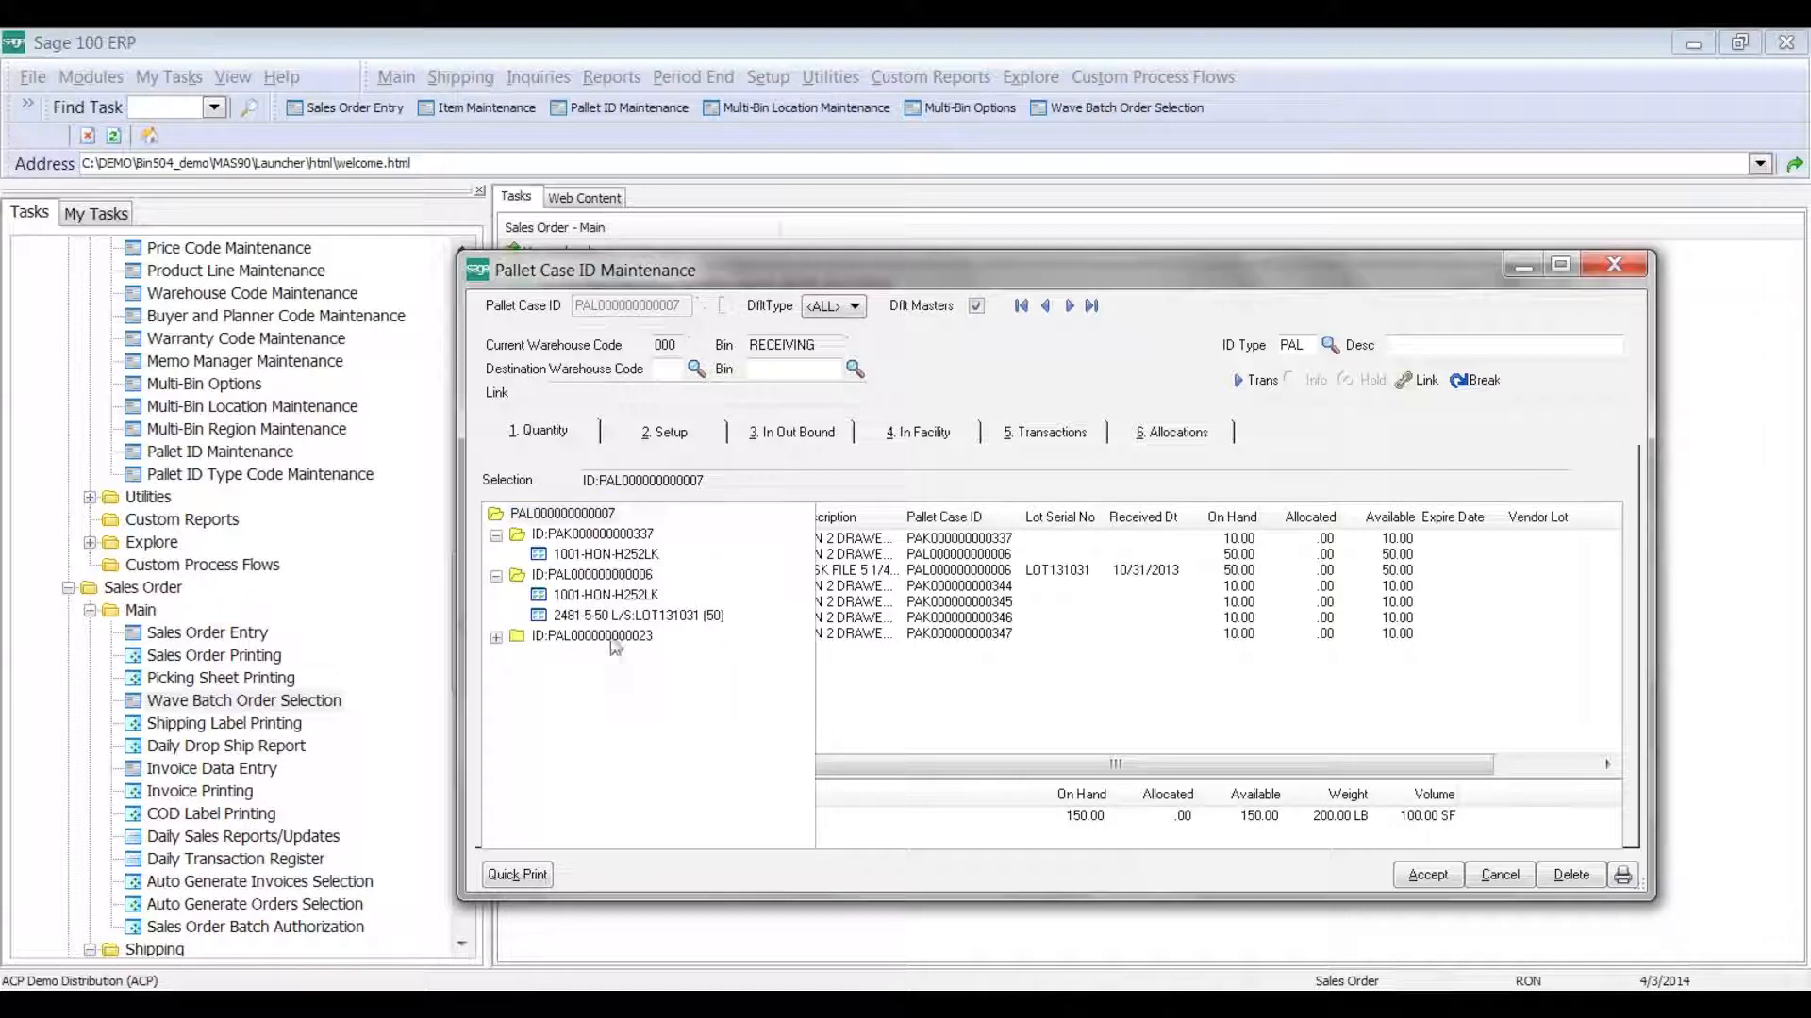
{"action": "left_click", "coordinate": [496, 636]}
{"action": "left_click", "coordinate": [518, 657]}
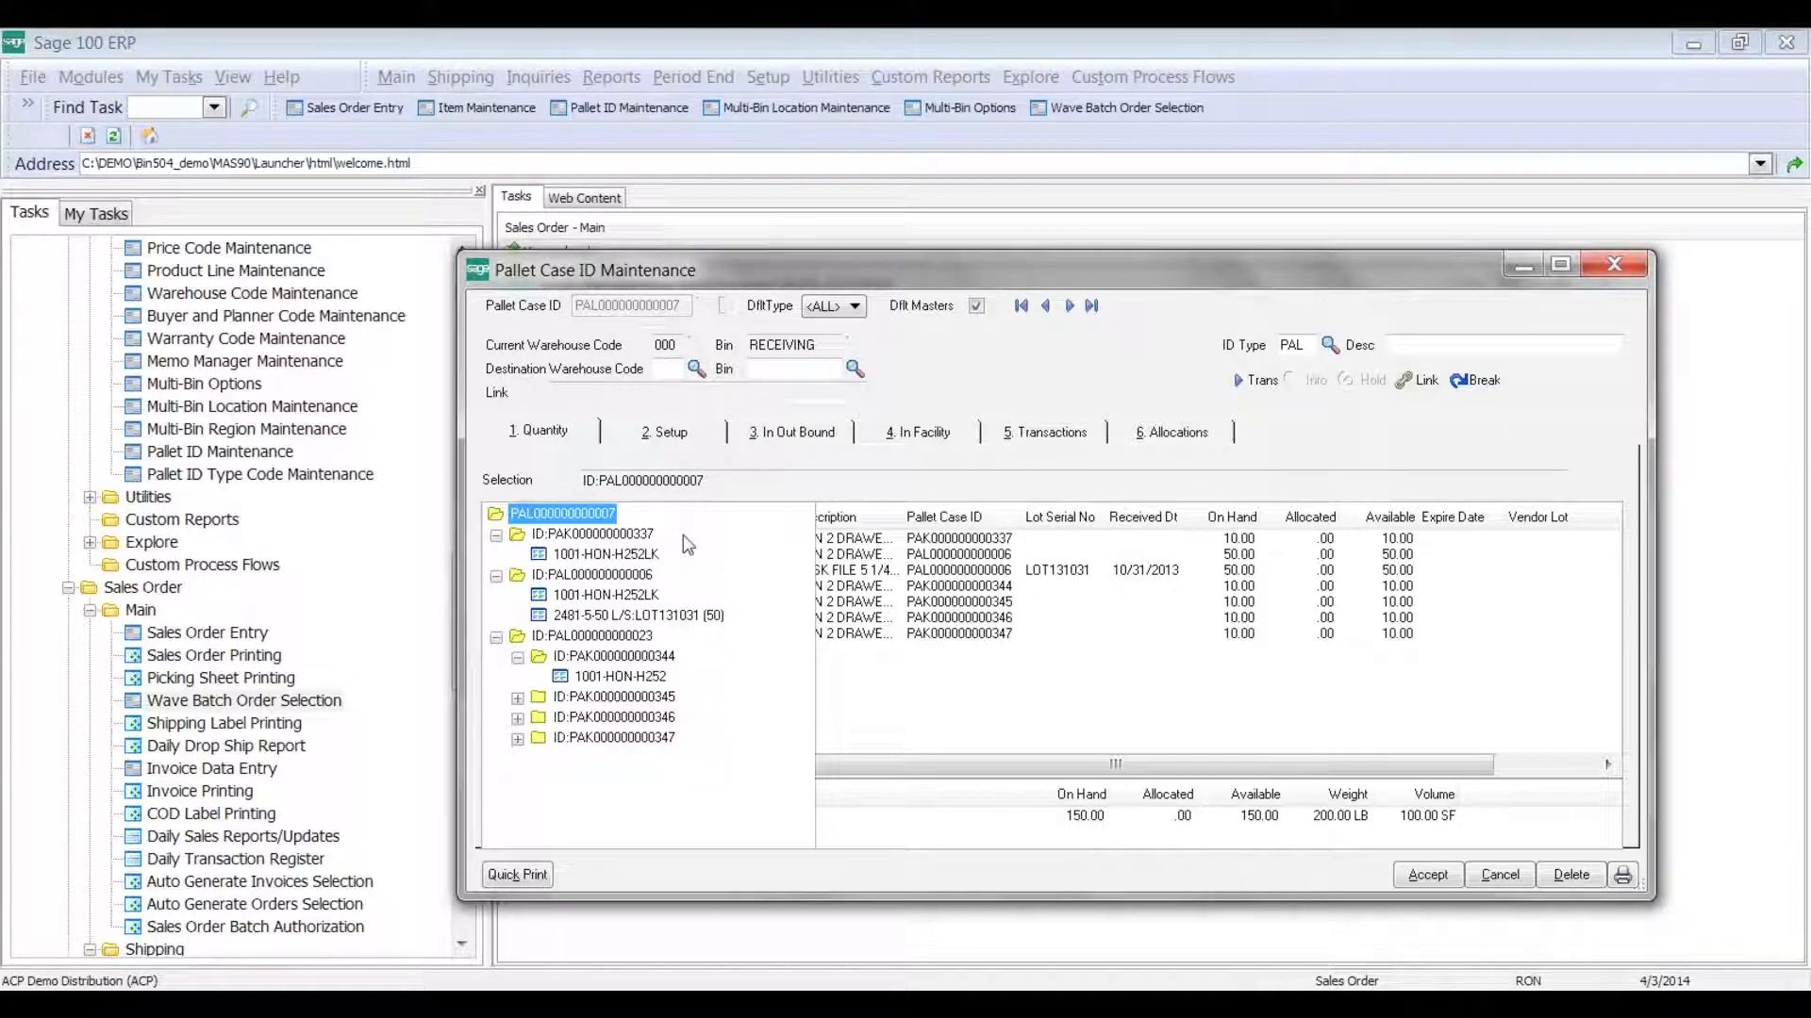
Return to Item Maintenance and go back through the items to the Multi-Bin details of 1001-HON-H252
{"action": "left_click", "coordinate": [1016, 1005]}
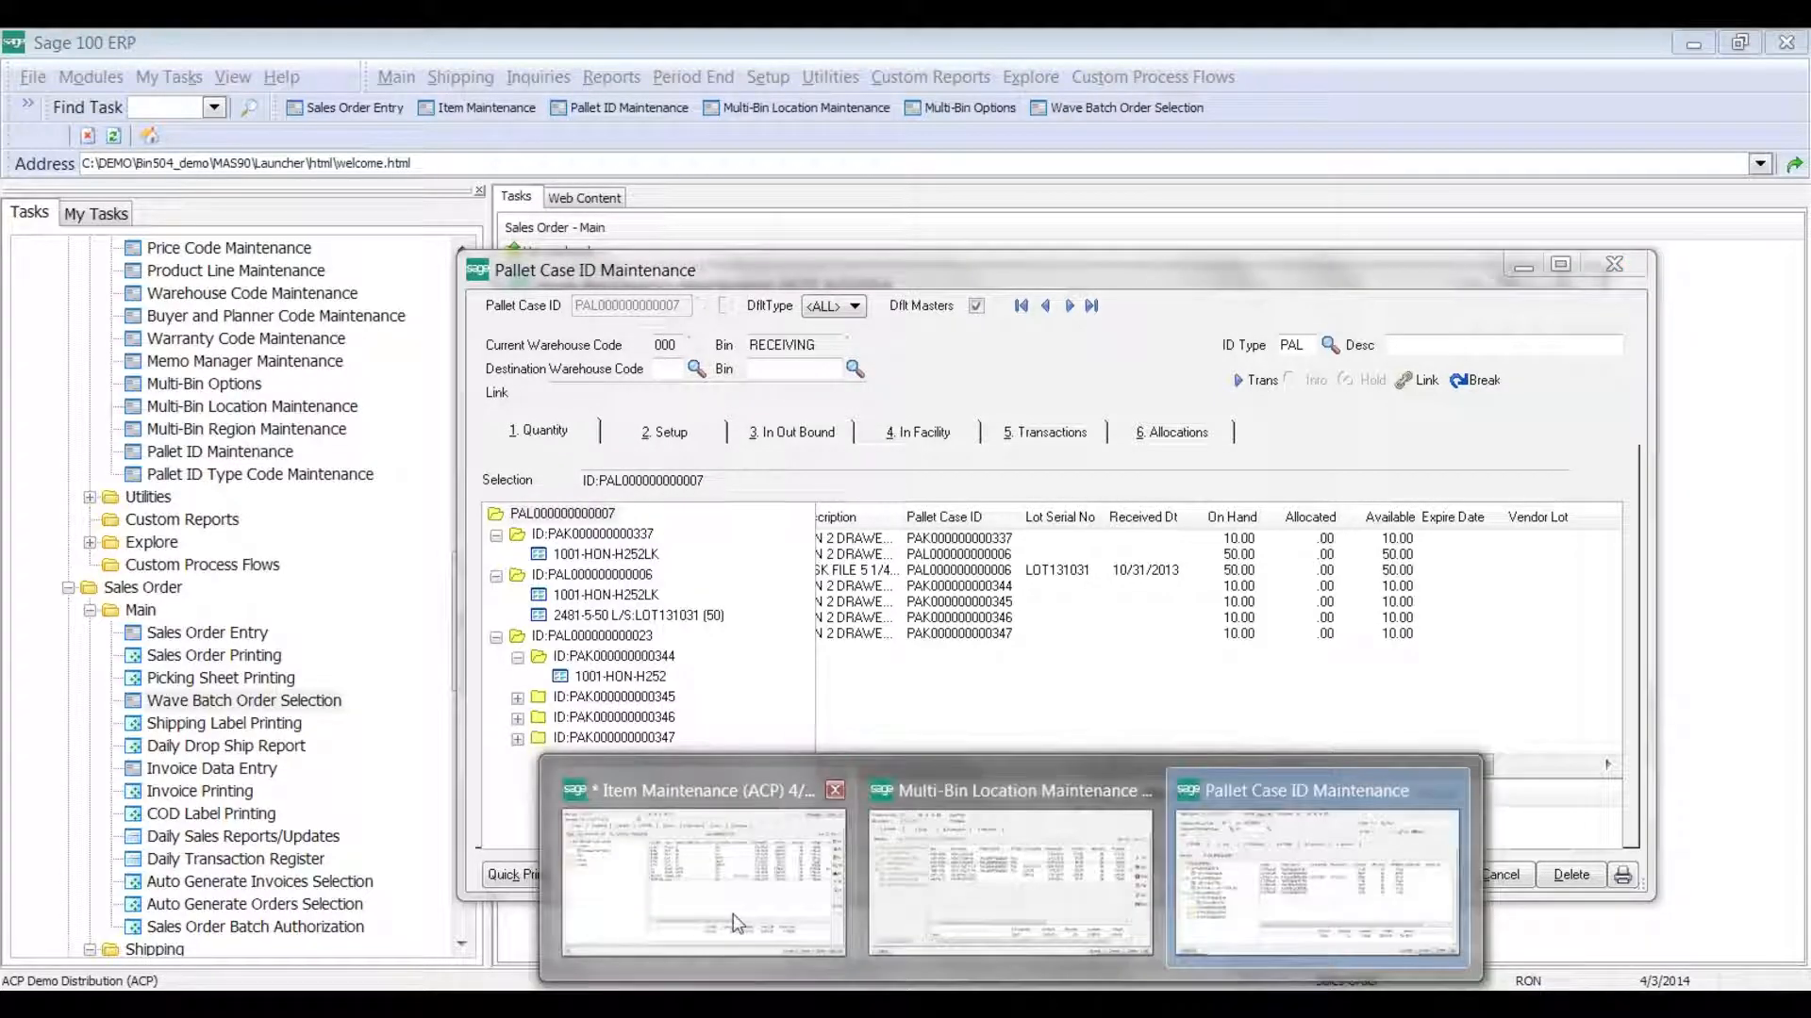
{"action": "left_click", "coordinate": [734, 913]}
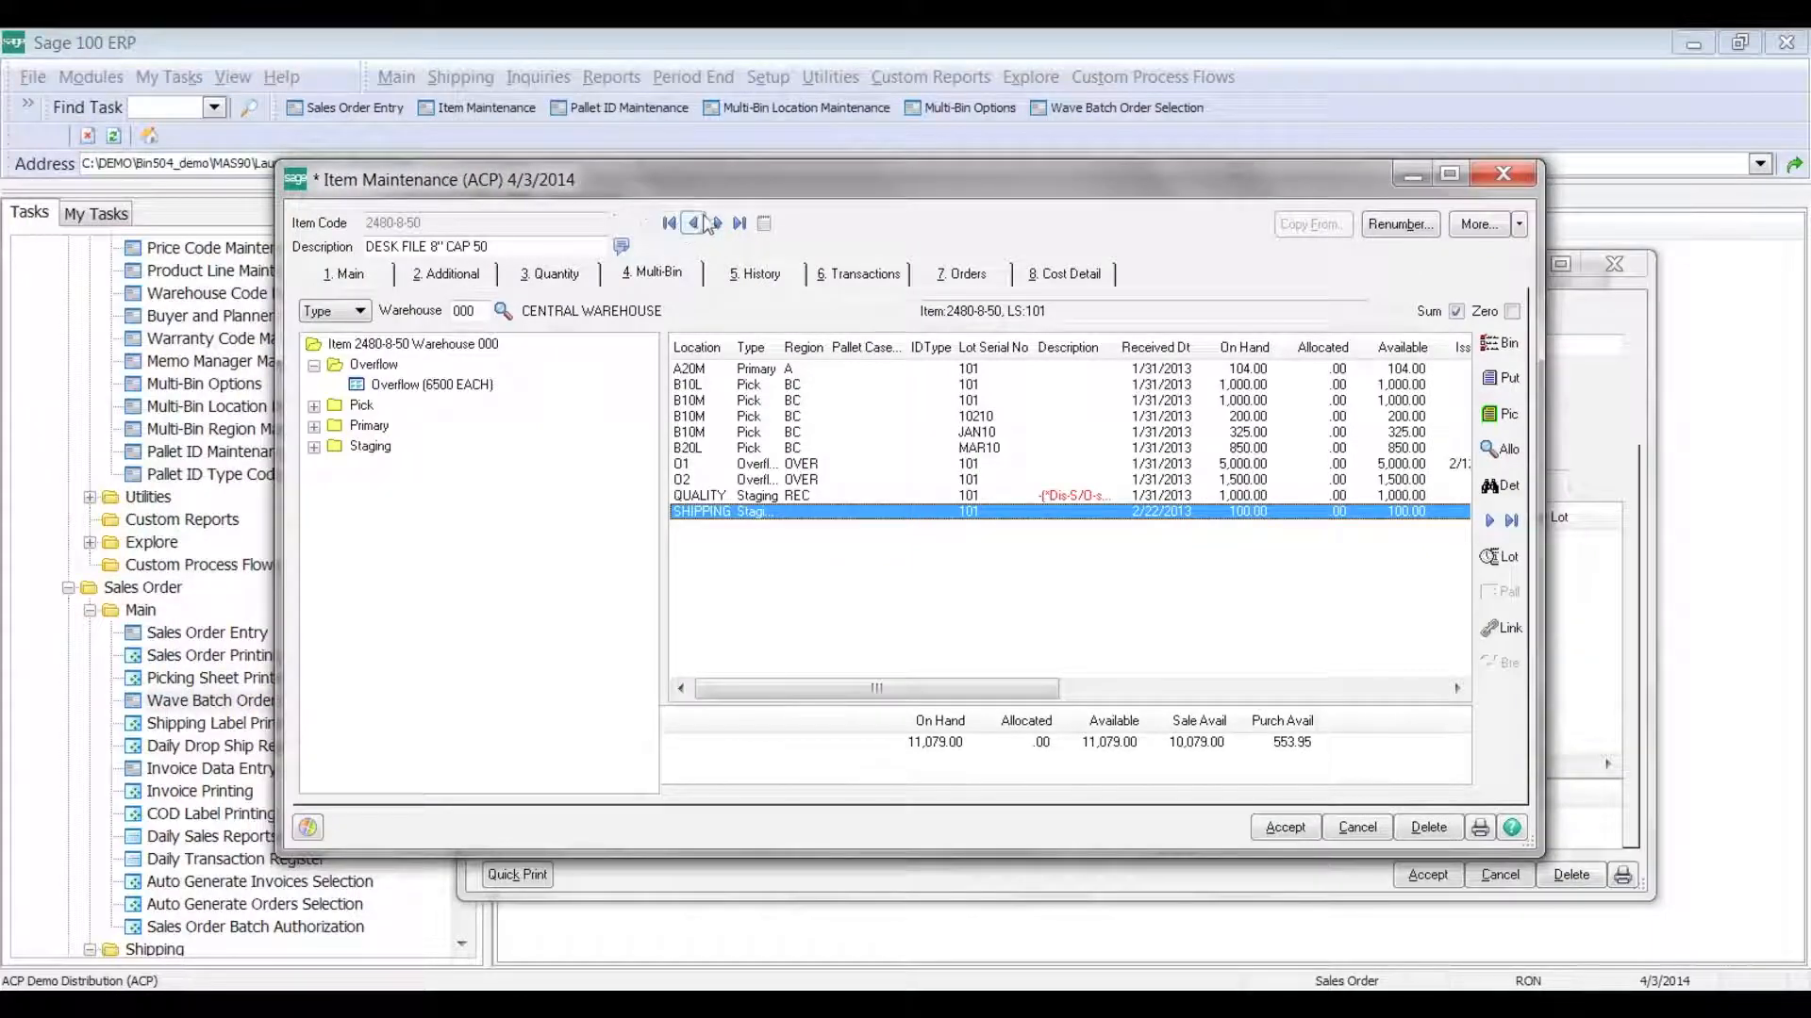
{"action": "left_click", "coordinate": [696, 224]}
{"action": "left_click", "coordinate": [696, 224]}
{"action": "left_click", "coordinate": [696, 224]}
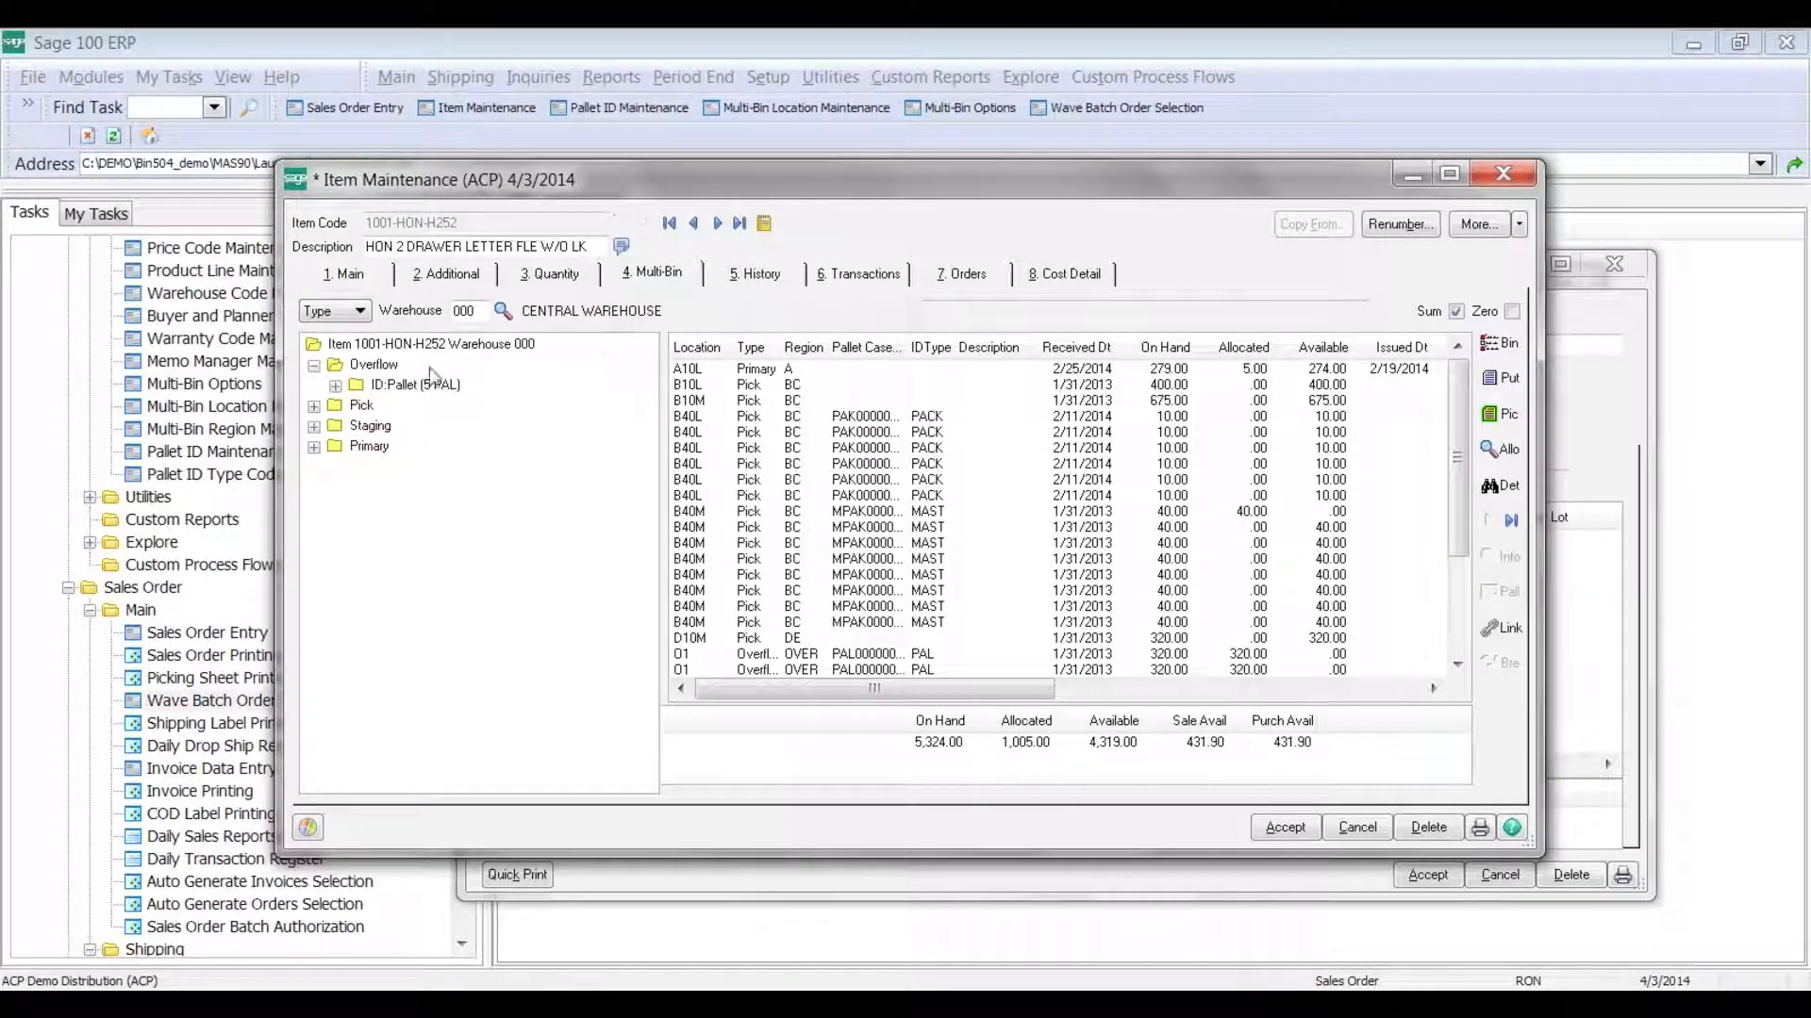
Expand the item's pick, staging and primary locations to examine quantities, including the individual overflow pallets and pick packs
{"action": "left_click", "coordinate": [314, 407]}
{"action": "left_click", "coordinate": [314, 487]}
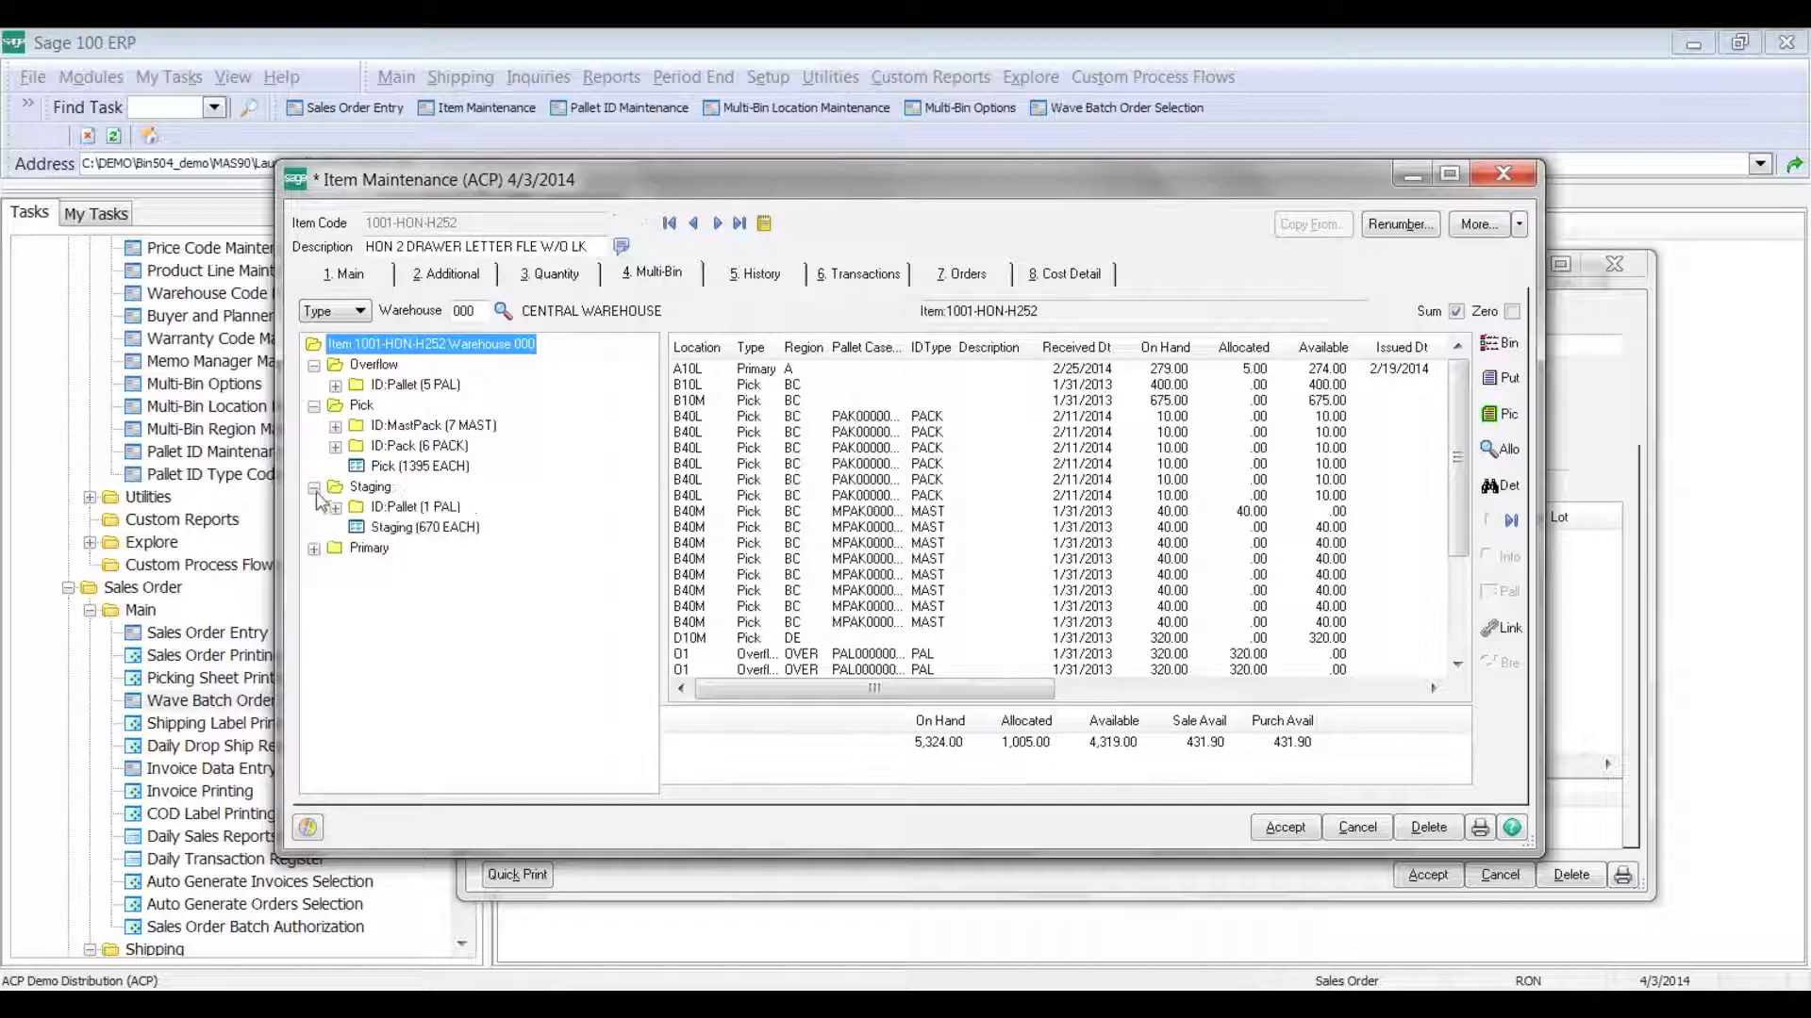
{"action": "left_click", "coordinate": [314, 547]}
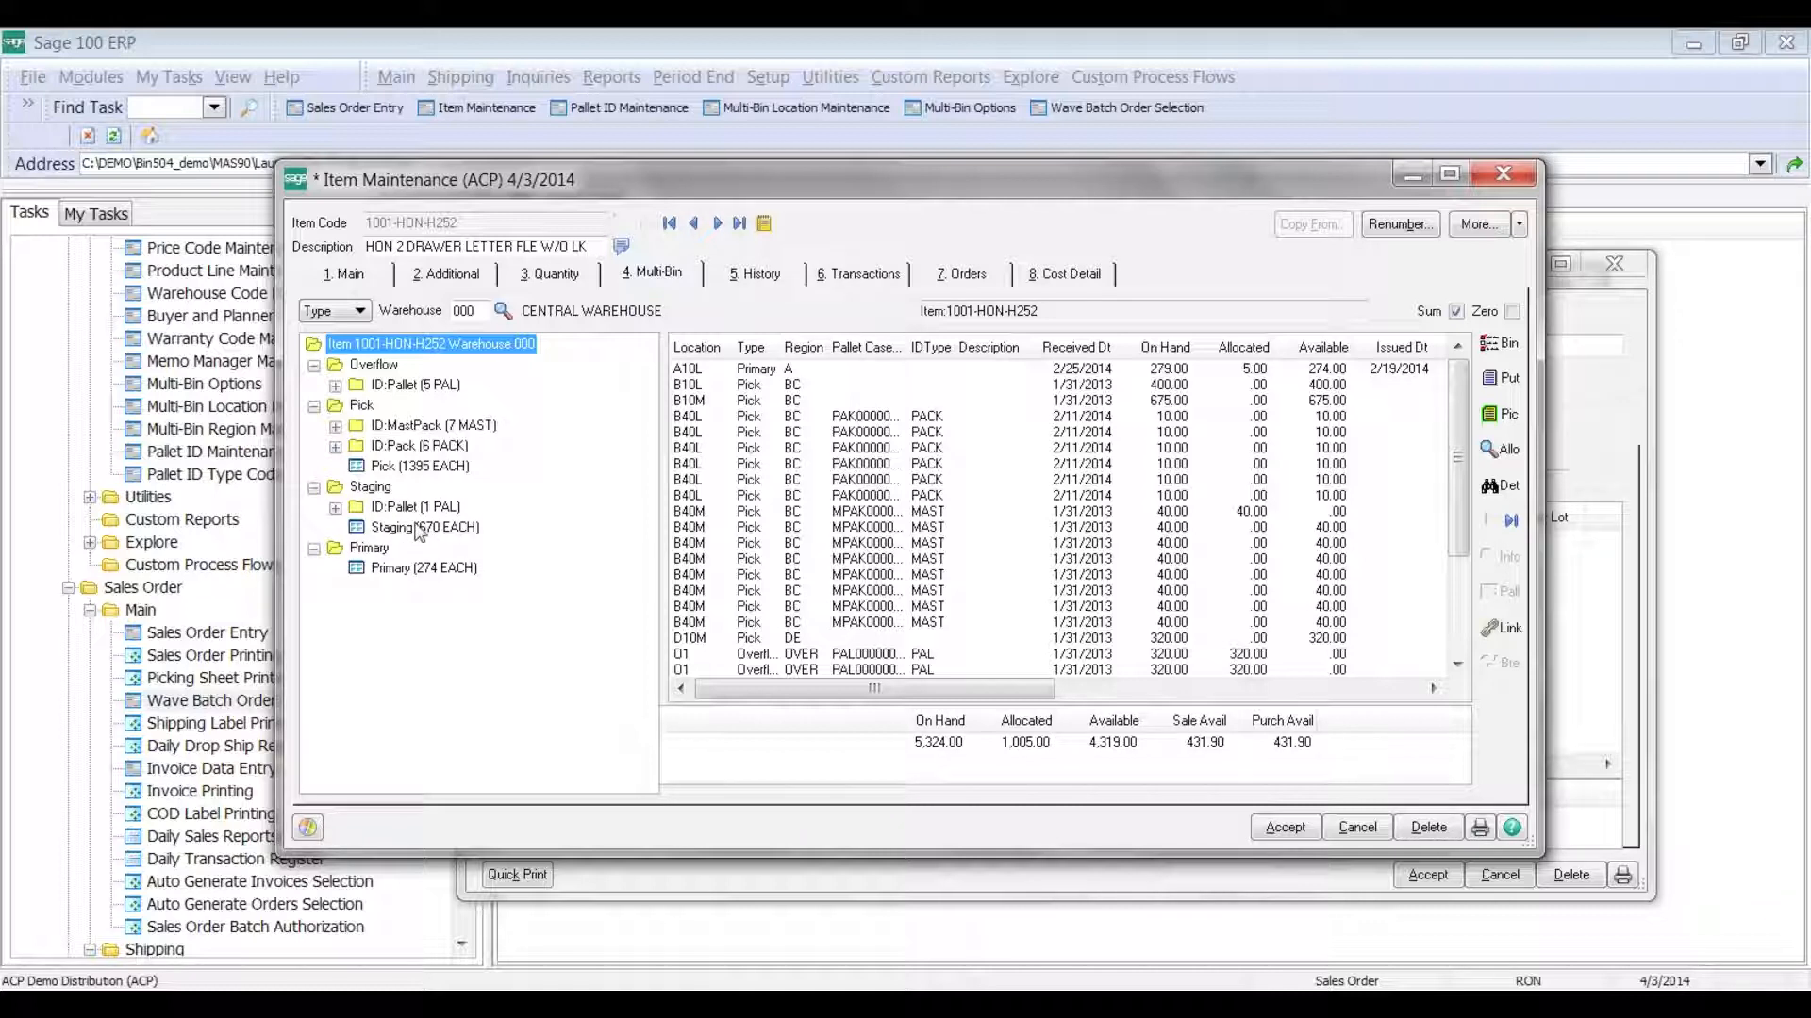
{"action": "left_click", "coordinate": [337, 385]}
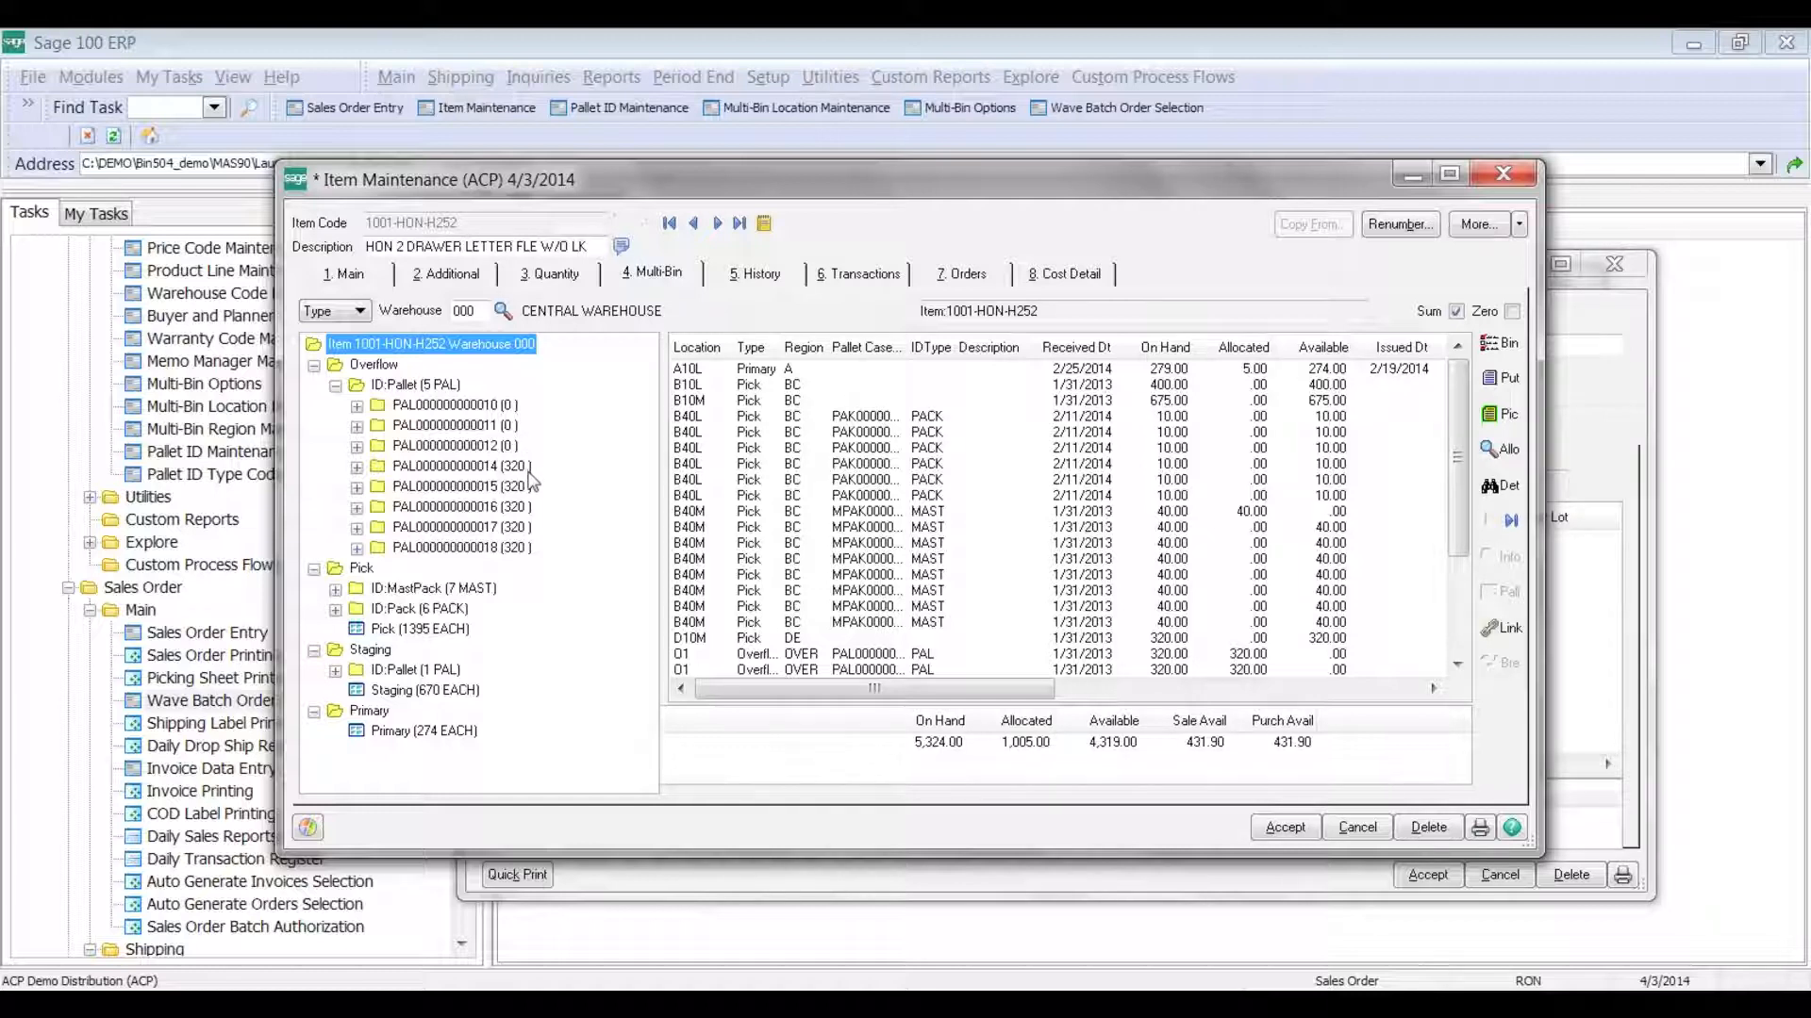
{"action": "left_click", "coordinate": [334, 385]}
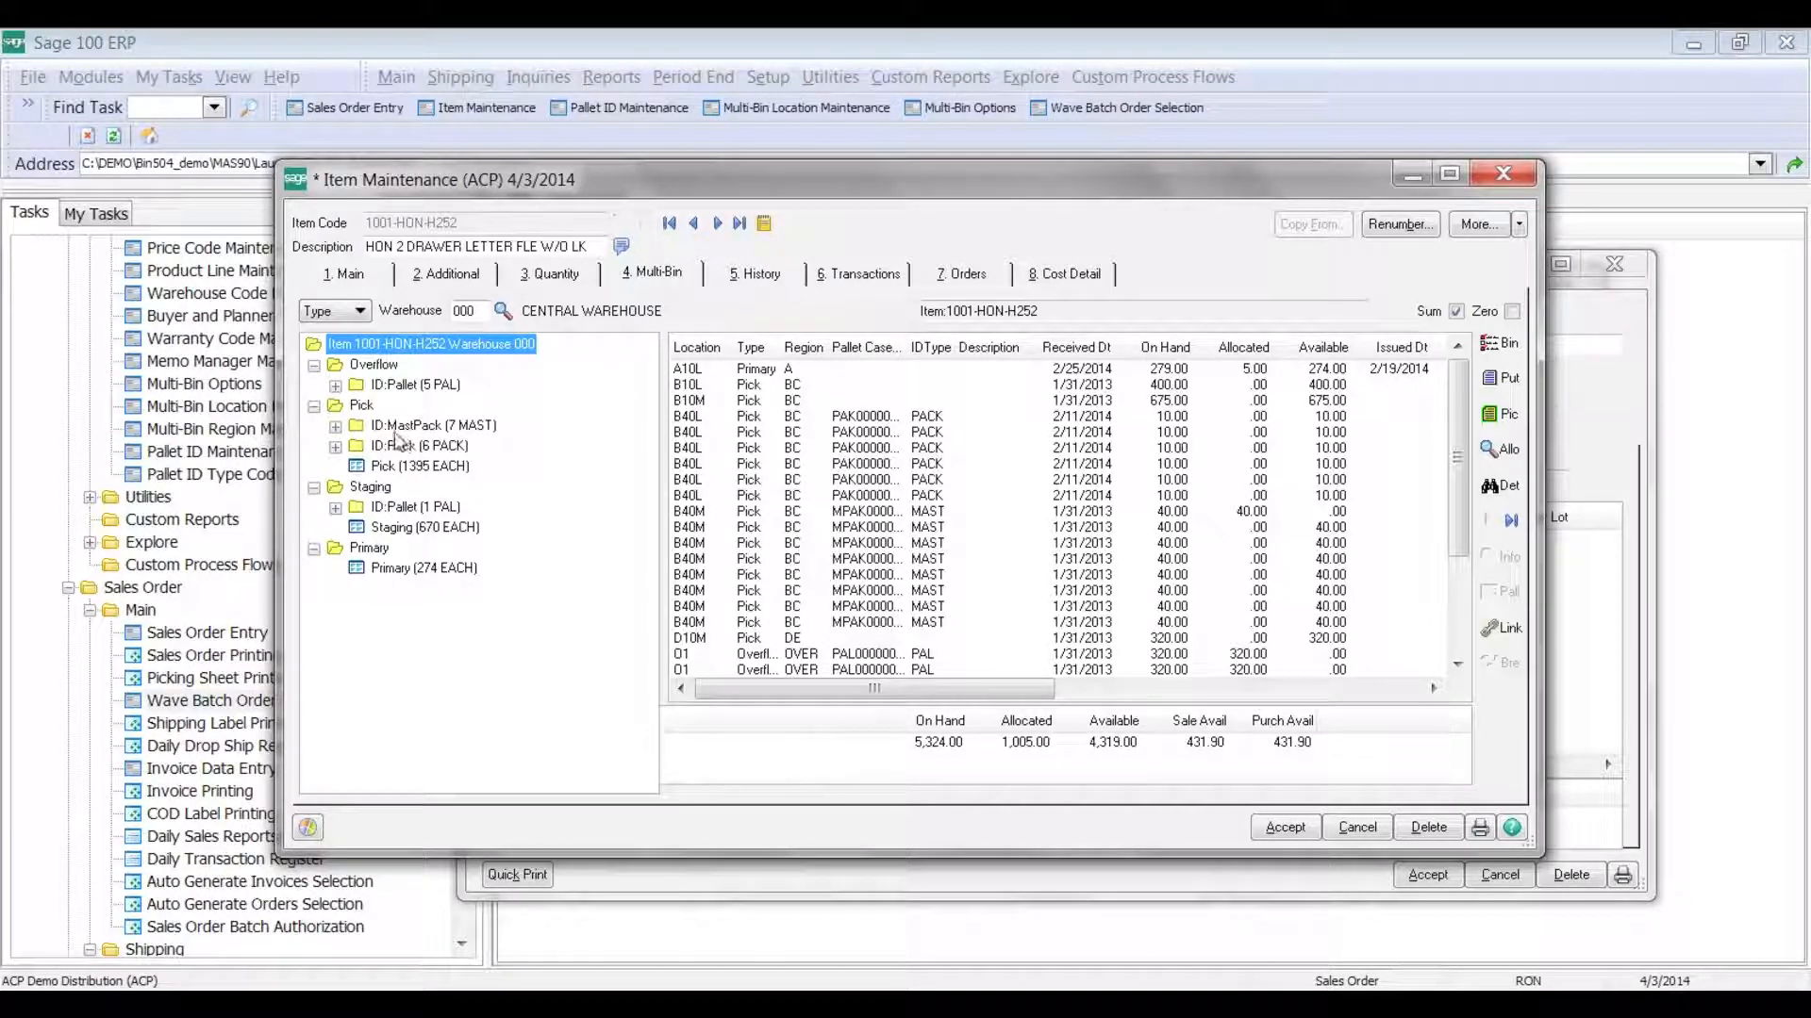
{"action": "left_click", "coordinate": [335, 446]}
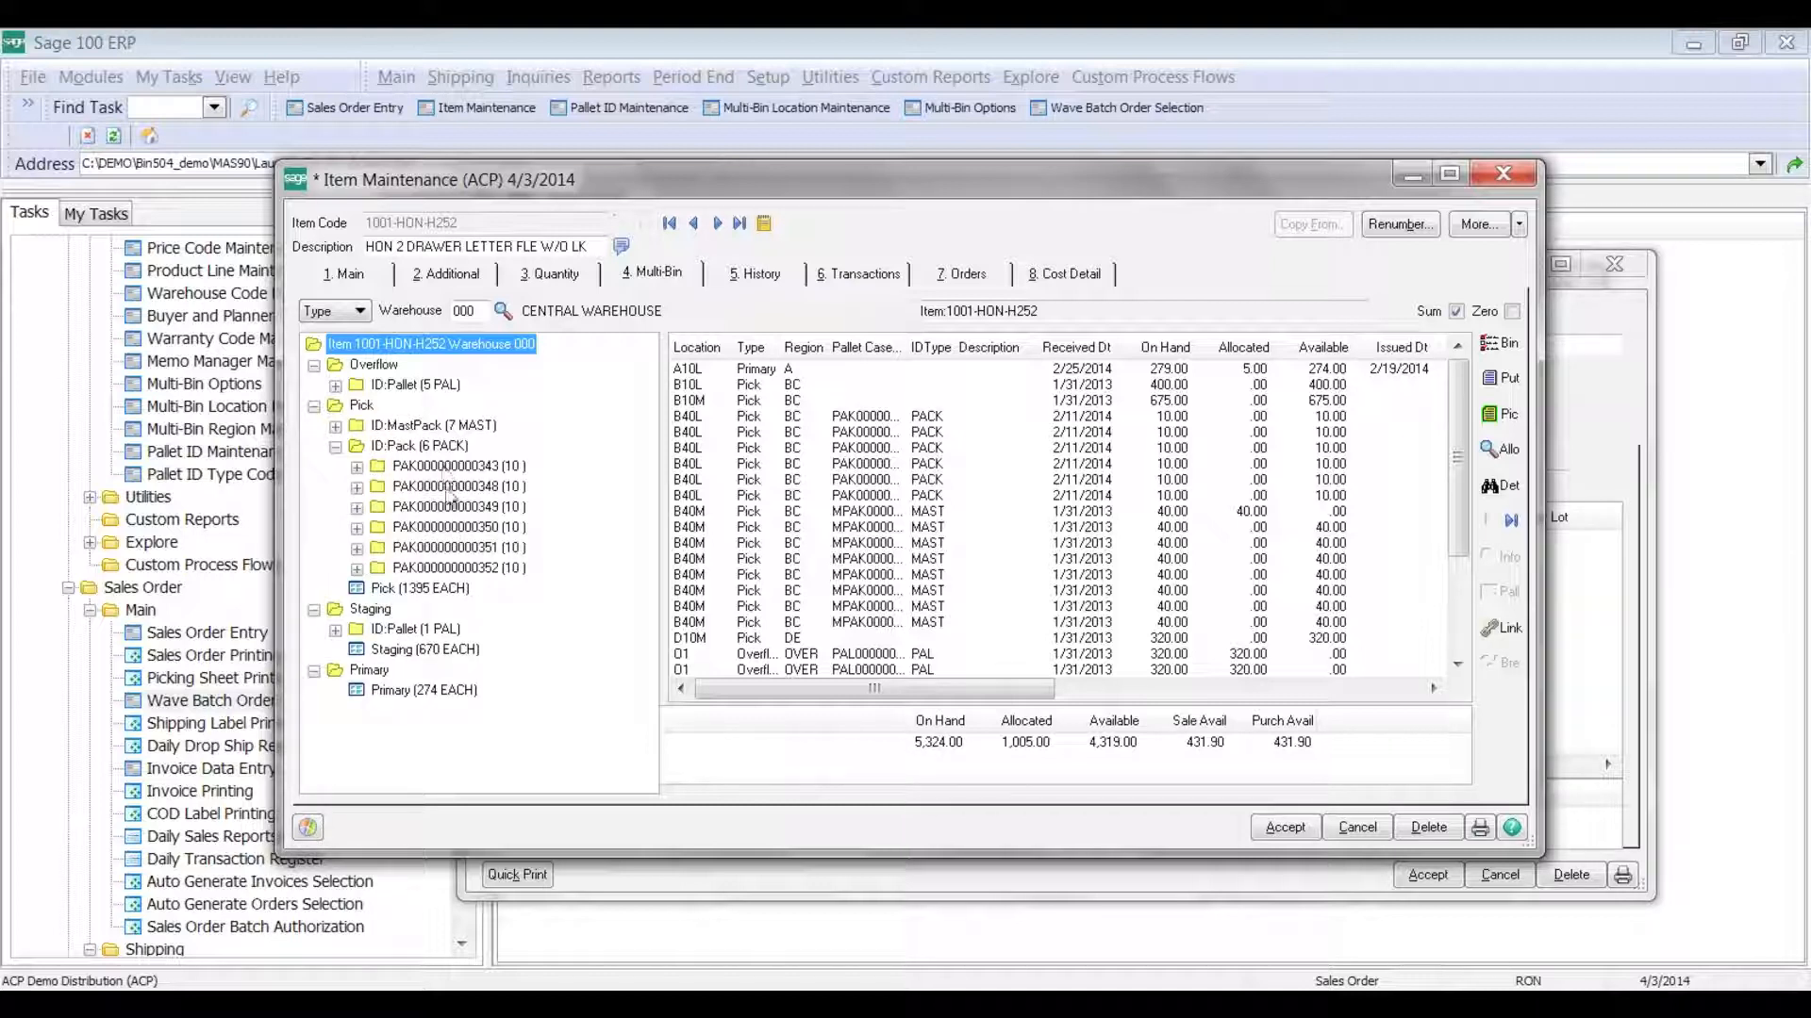
{"action": "left_click", "coordinate": [335, 446]}
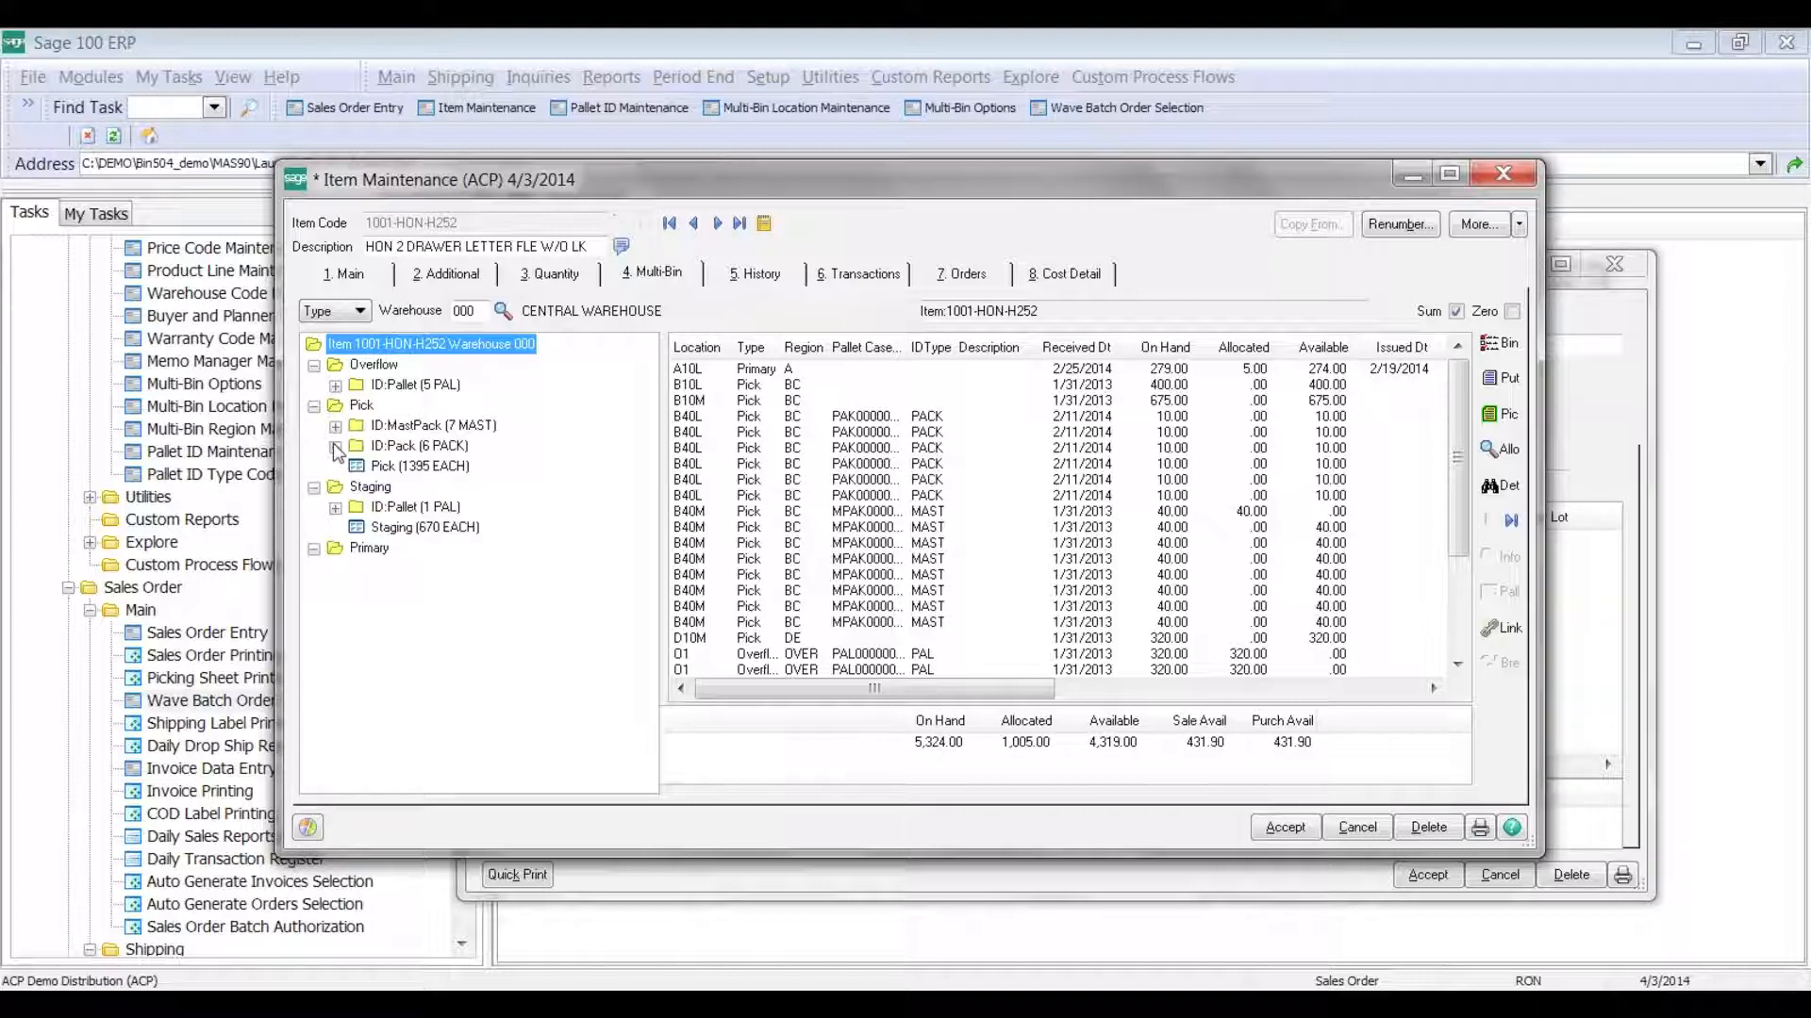
{"action": "left_click", "coordinate": [818, 480]}
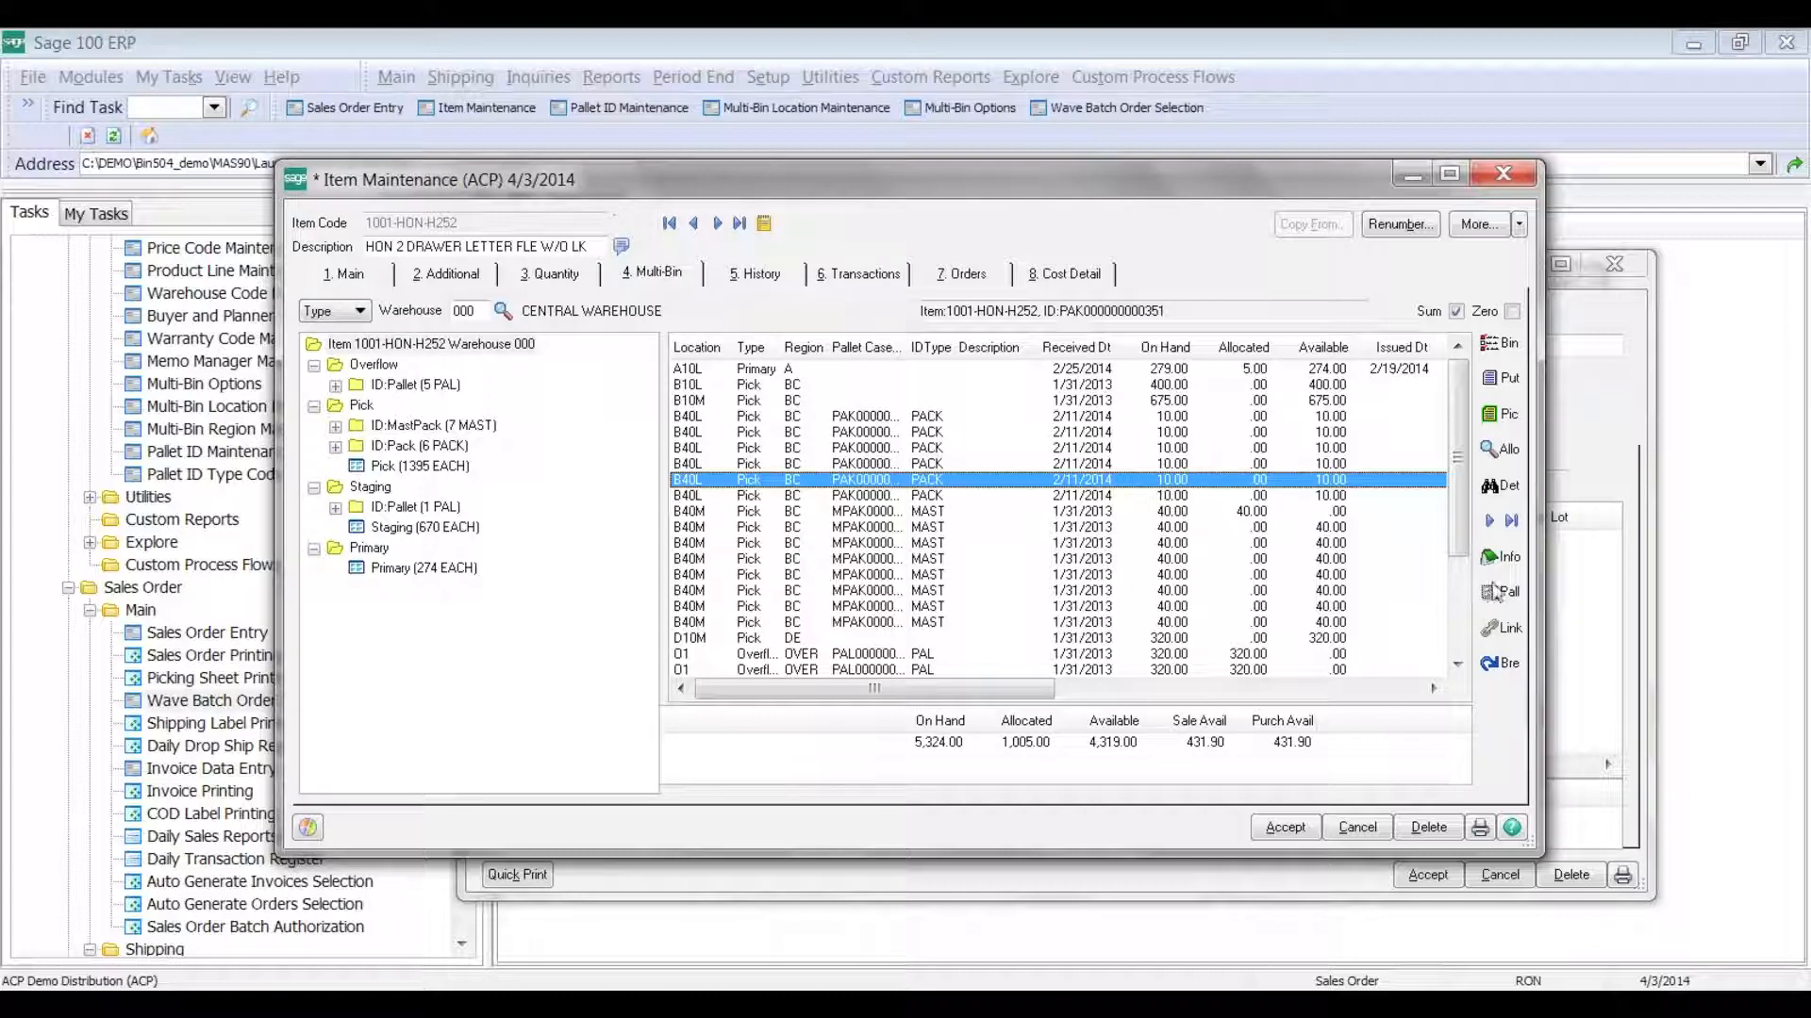
{"action": "left_click", "coordinate": [1513, 522]}
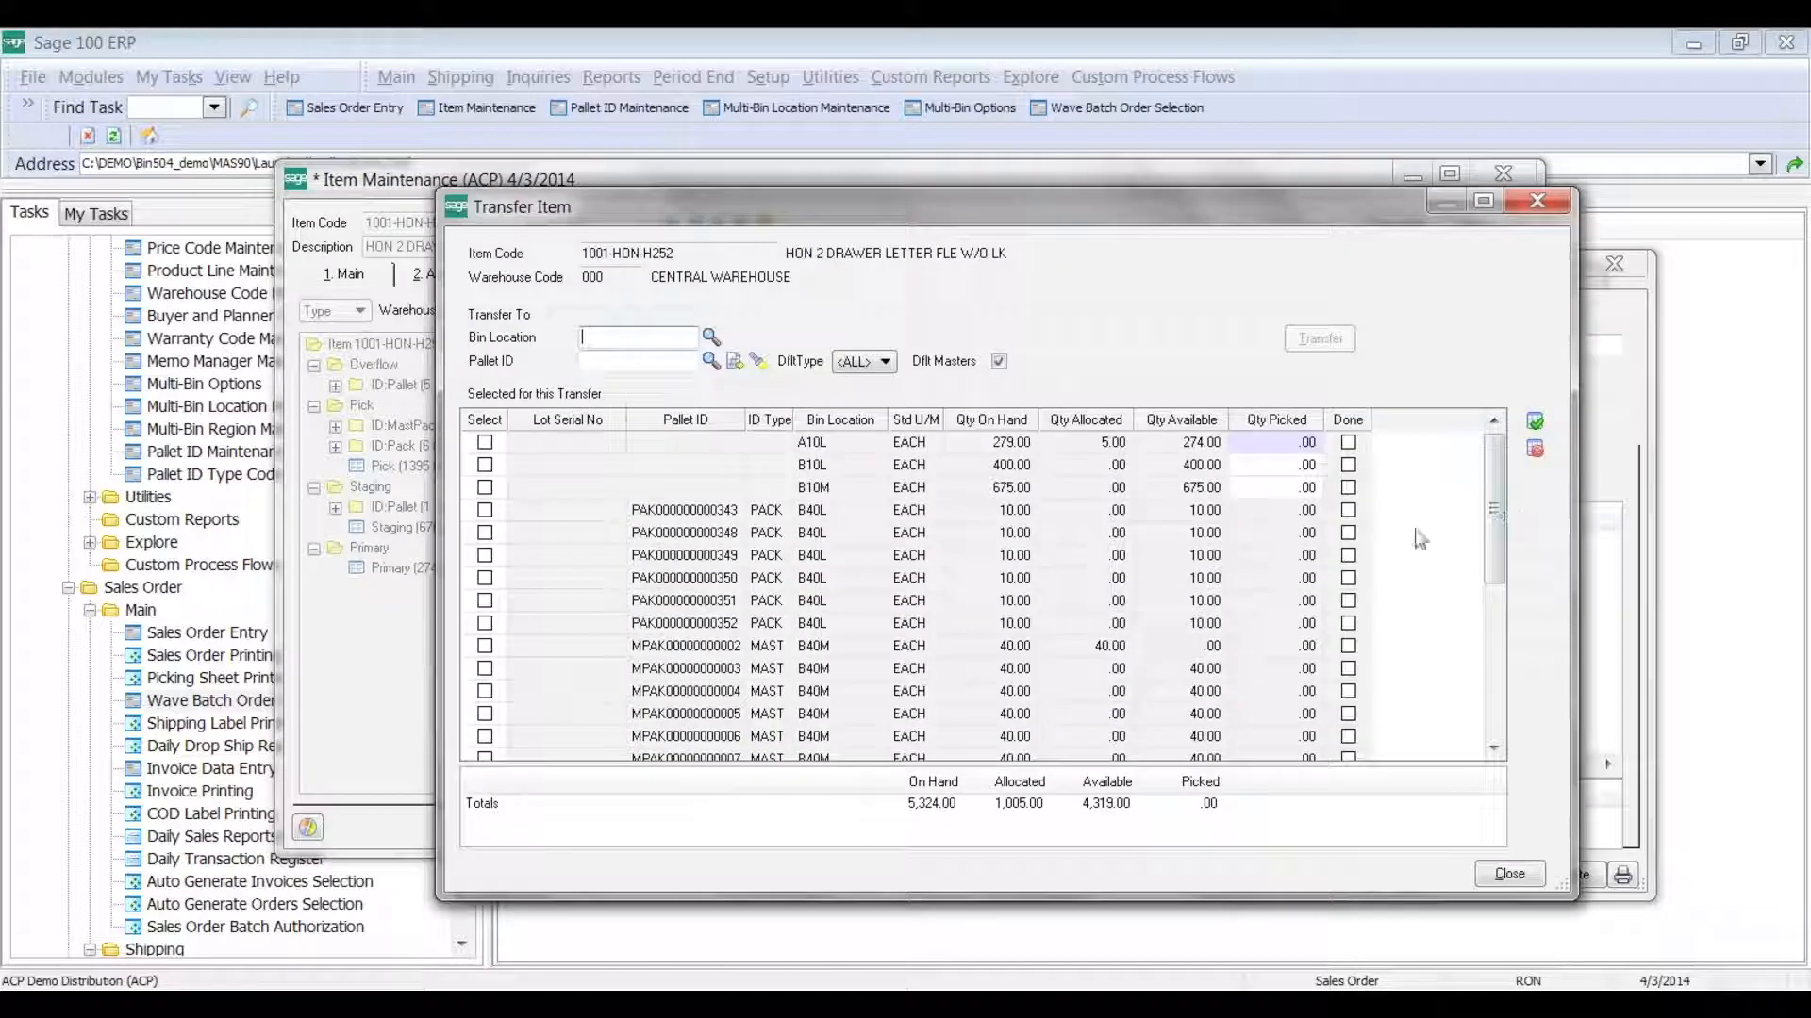
{"action": "left_click", "coordinate": [1537, 201]}
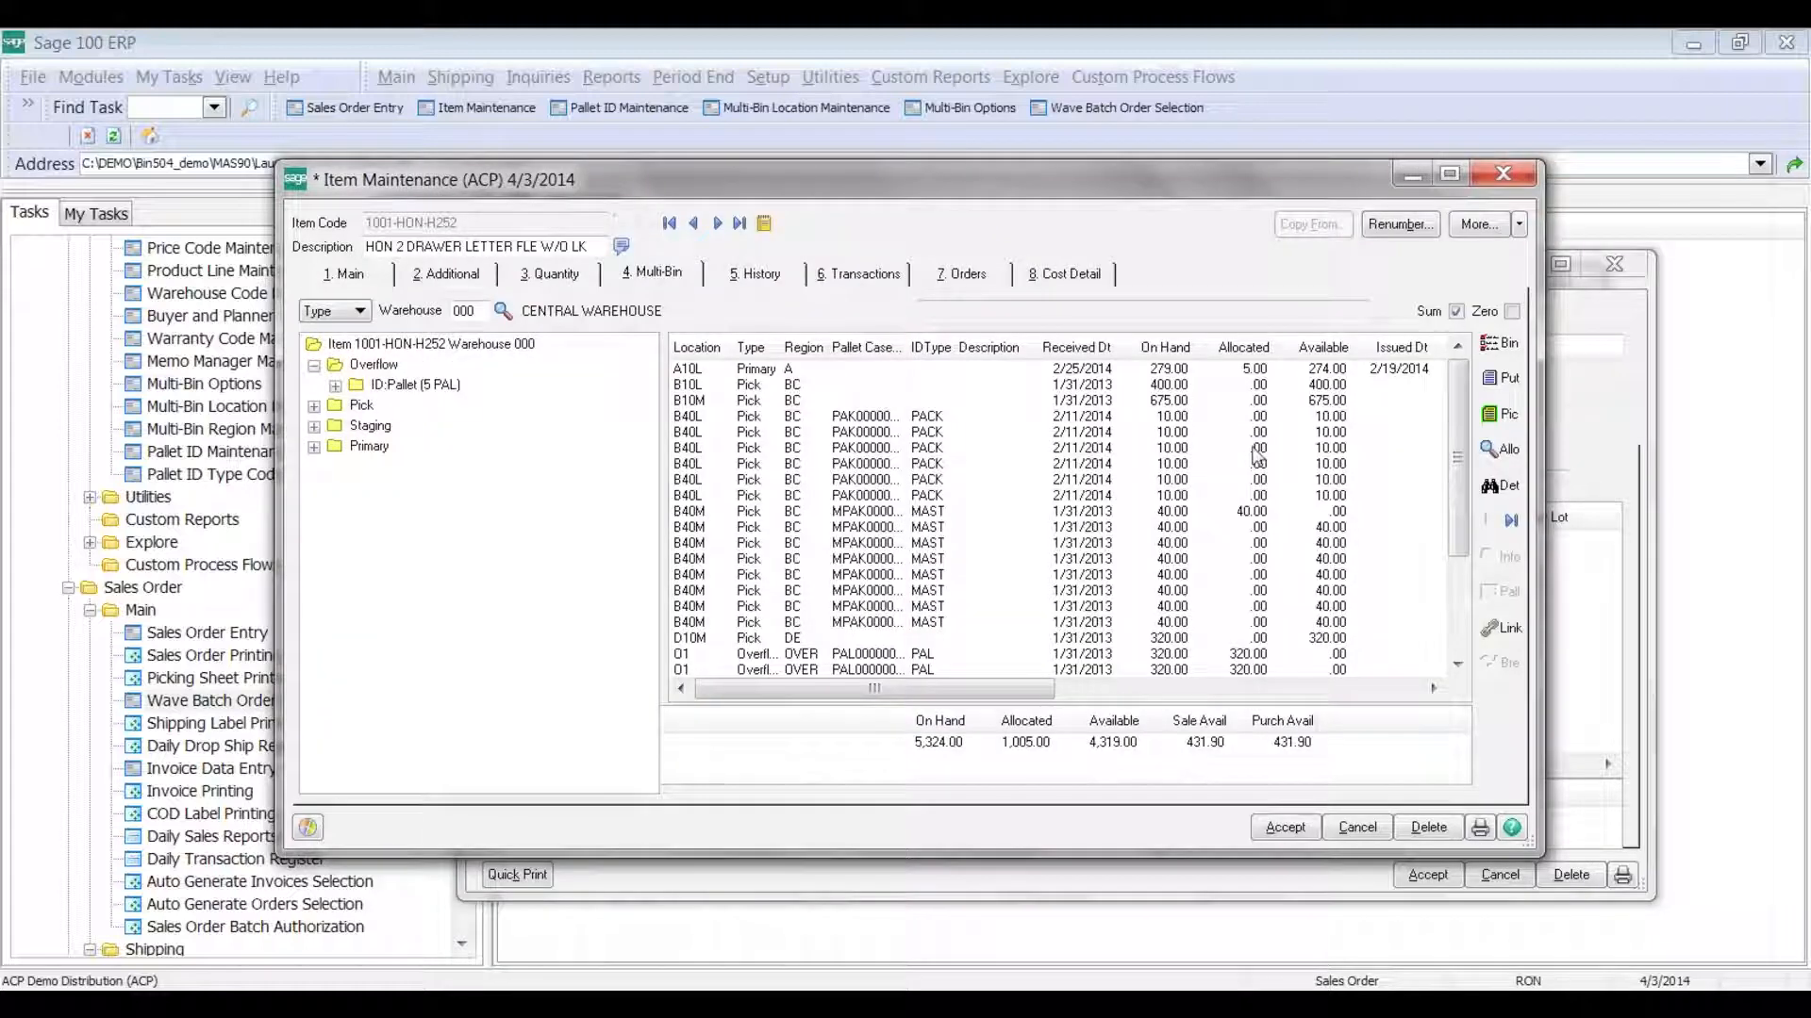
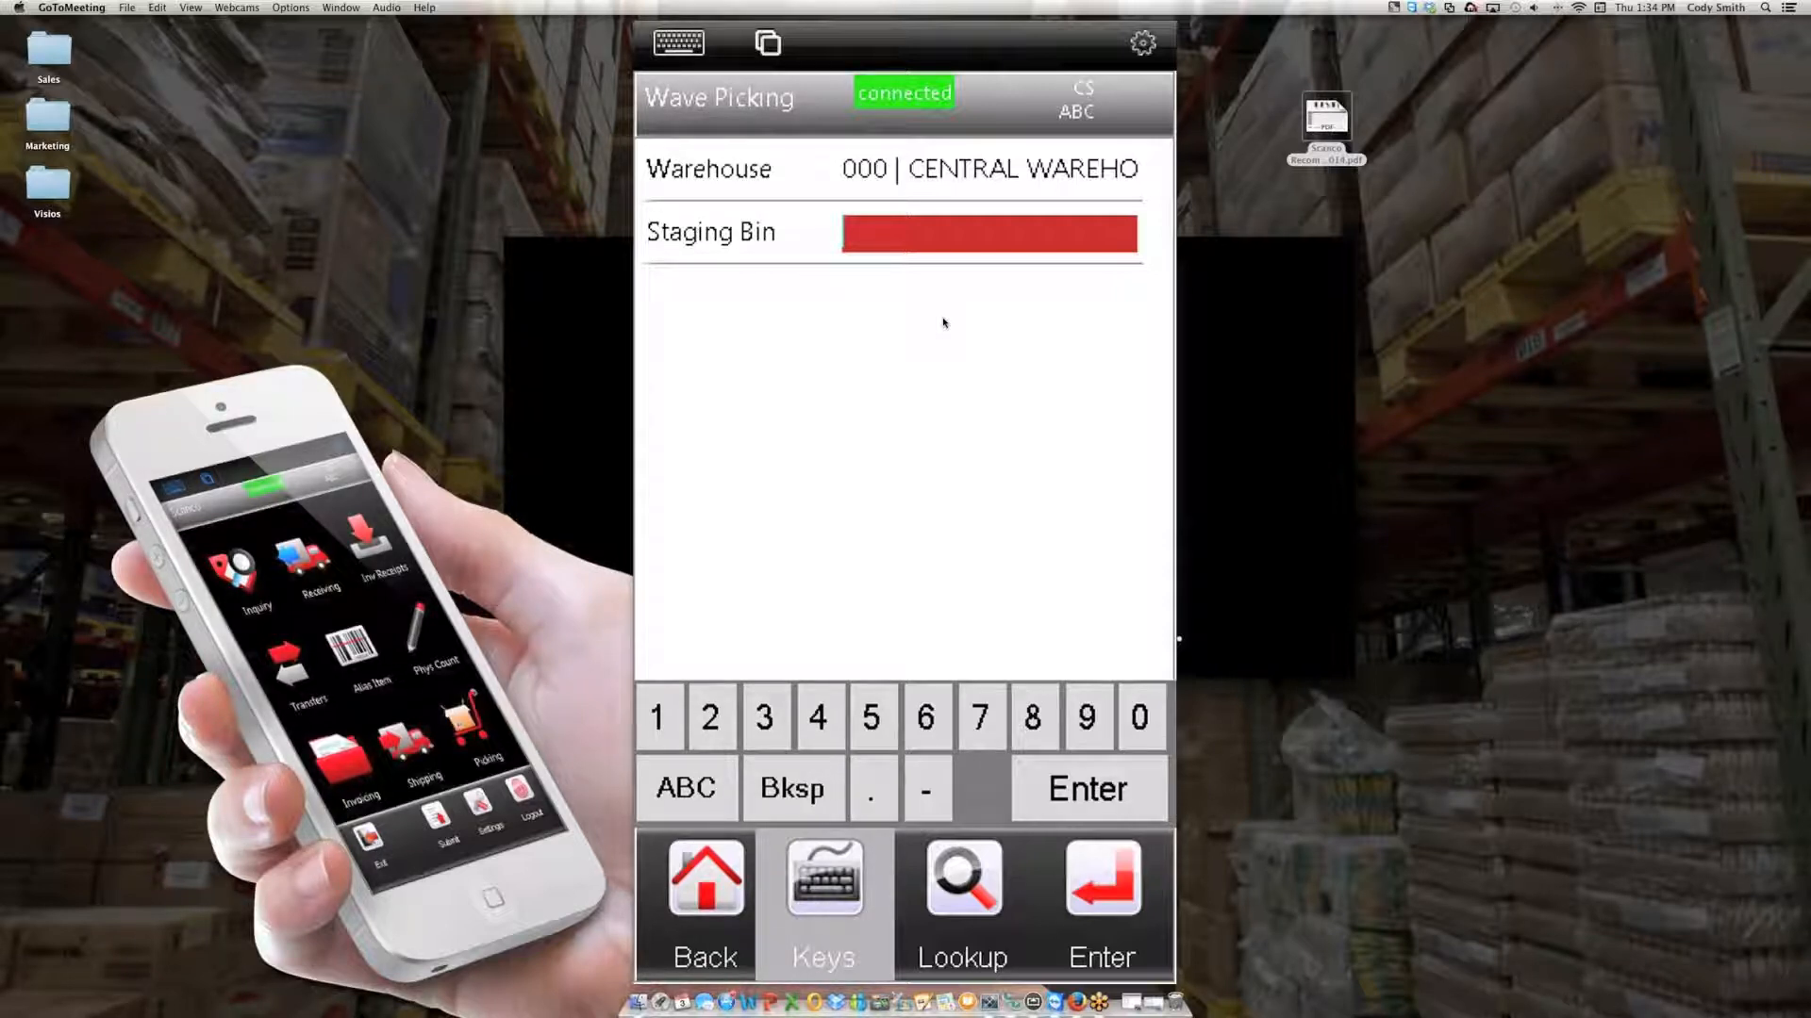
In the Scanco mobile app, set the wave pick's staging bin to A-200-70 and add the sales order by its number
{"action": "type", "text": "A-200-70"}
{"action": "key", "text": "Return"}
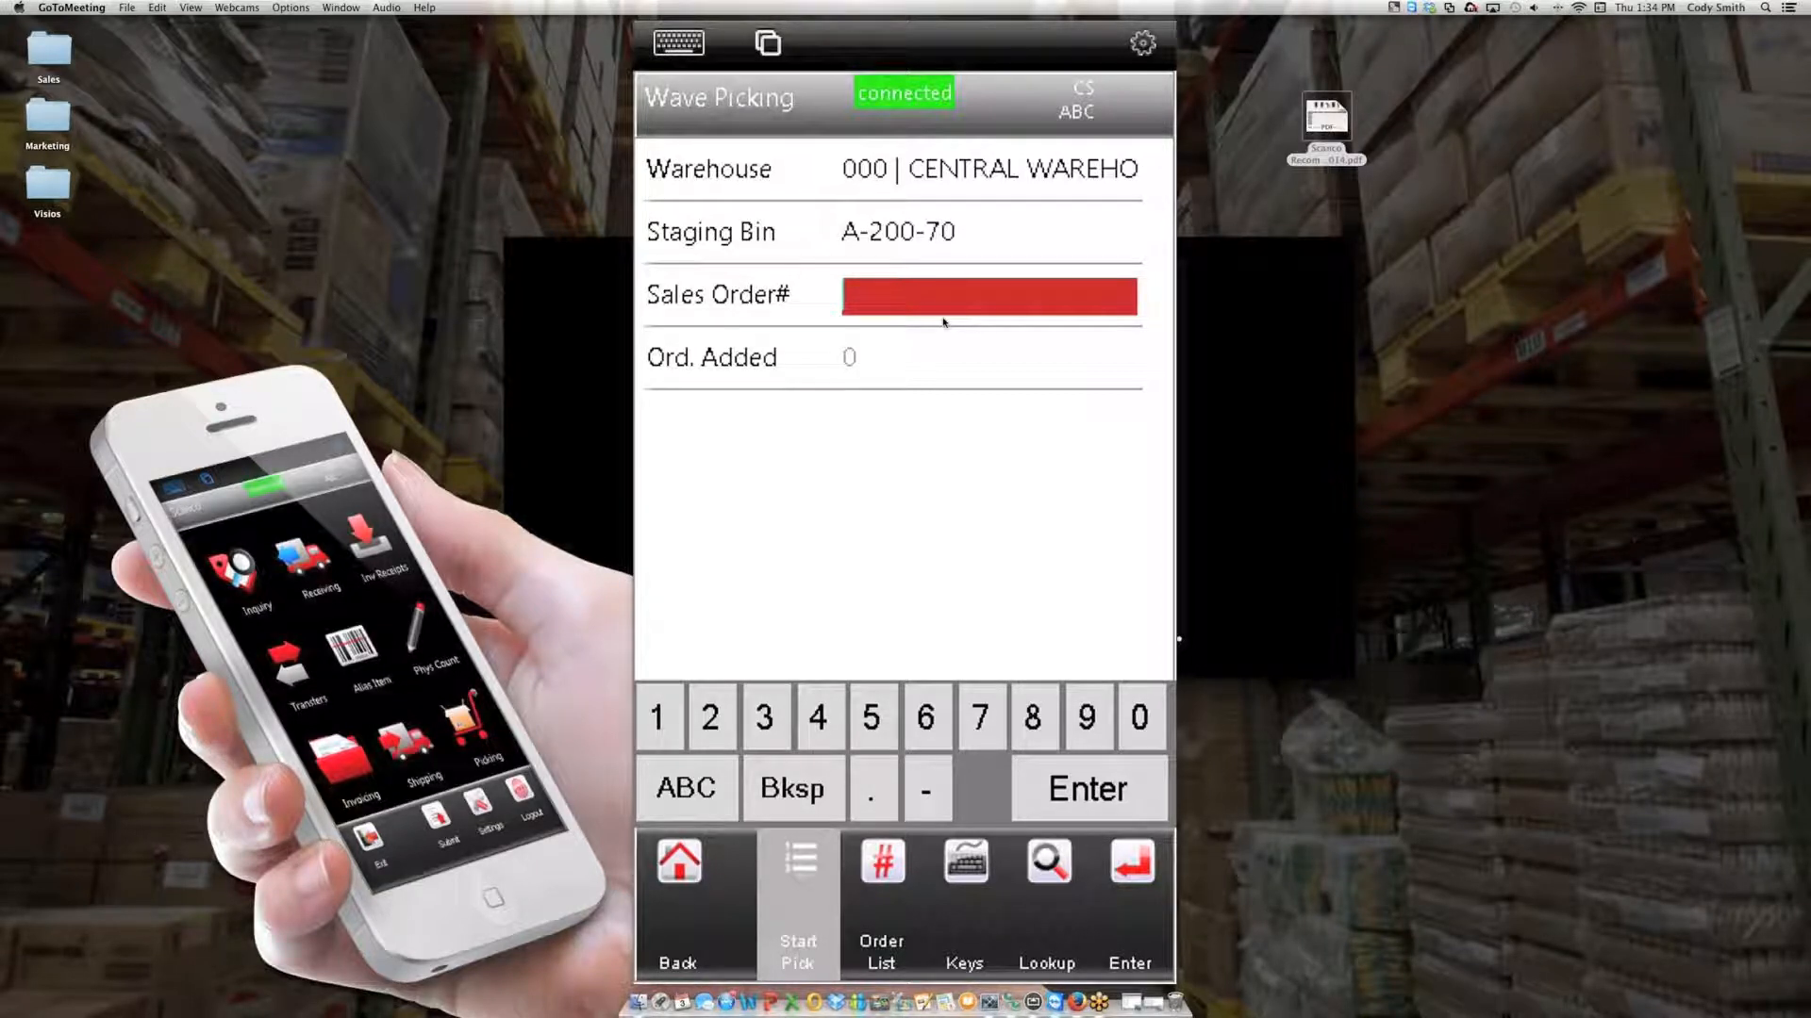
{"action": "type", "text": "C000045"}
{"action": "key", "text": "Return"}
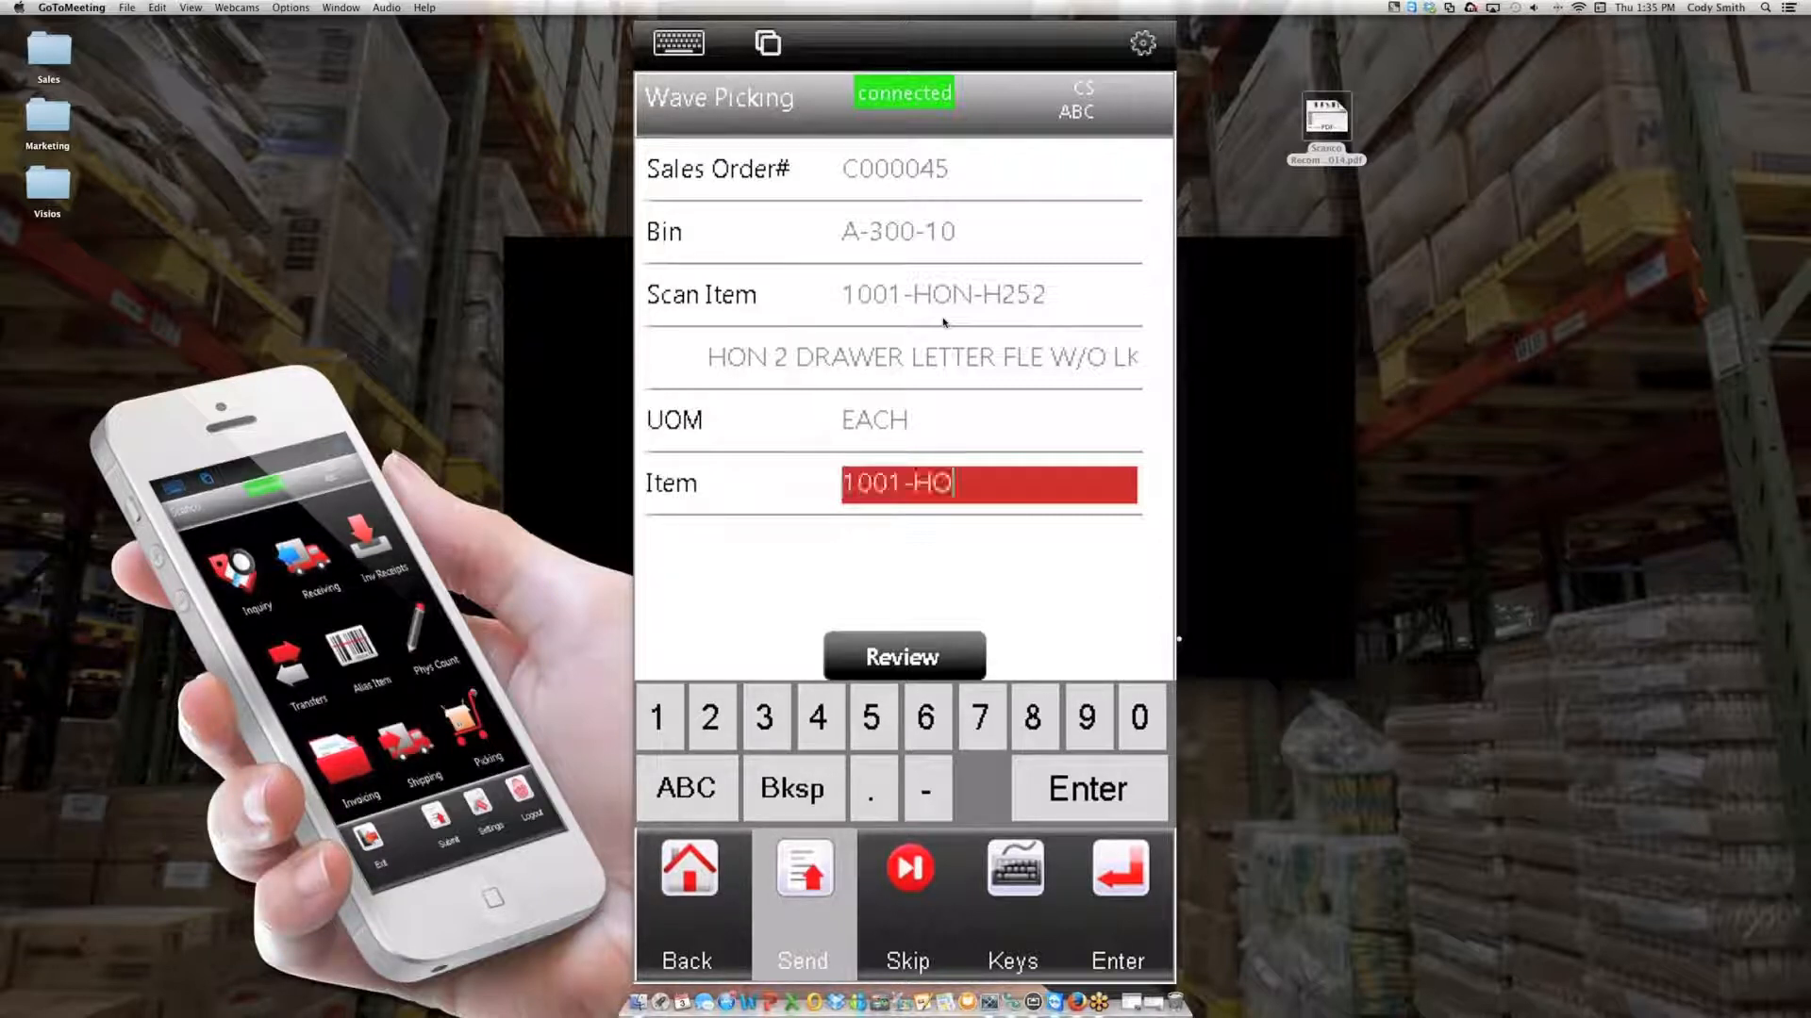
Pick quantity 4 of item 1001-HON-H252 from bin A-300-10 for the sales order
{"action": "type", "text": "1001-HON-H252"}
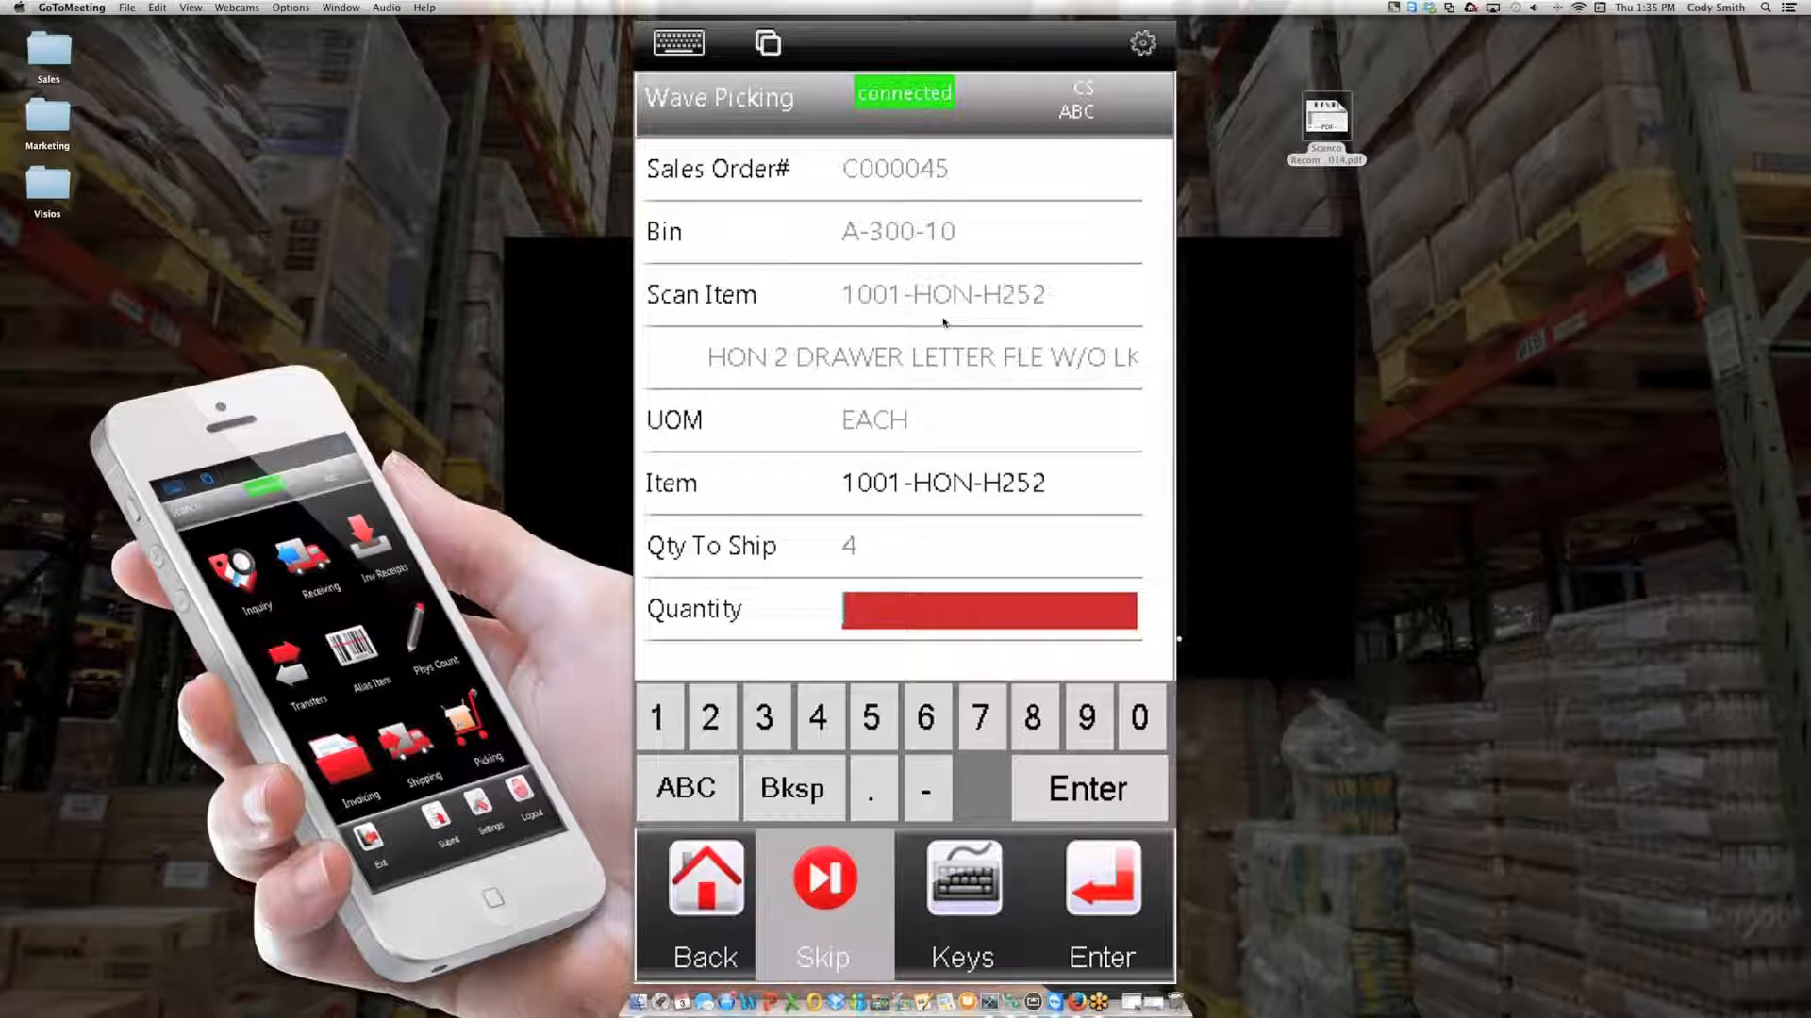
{"action": "type", "text": "4"}
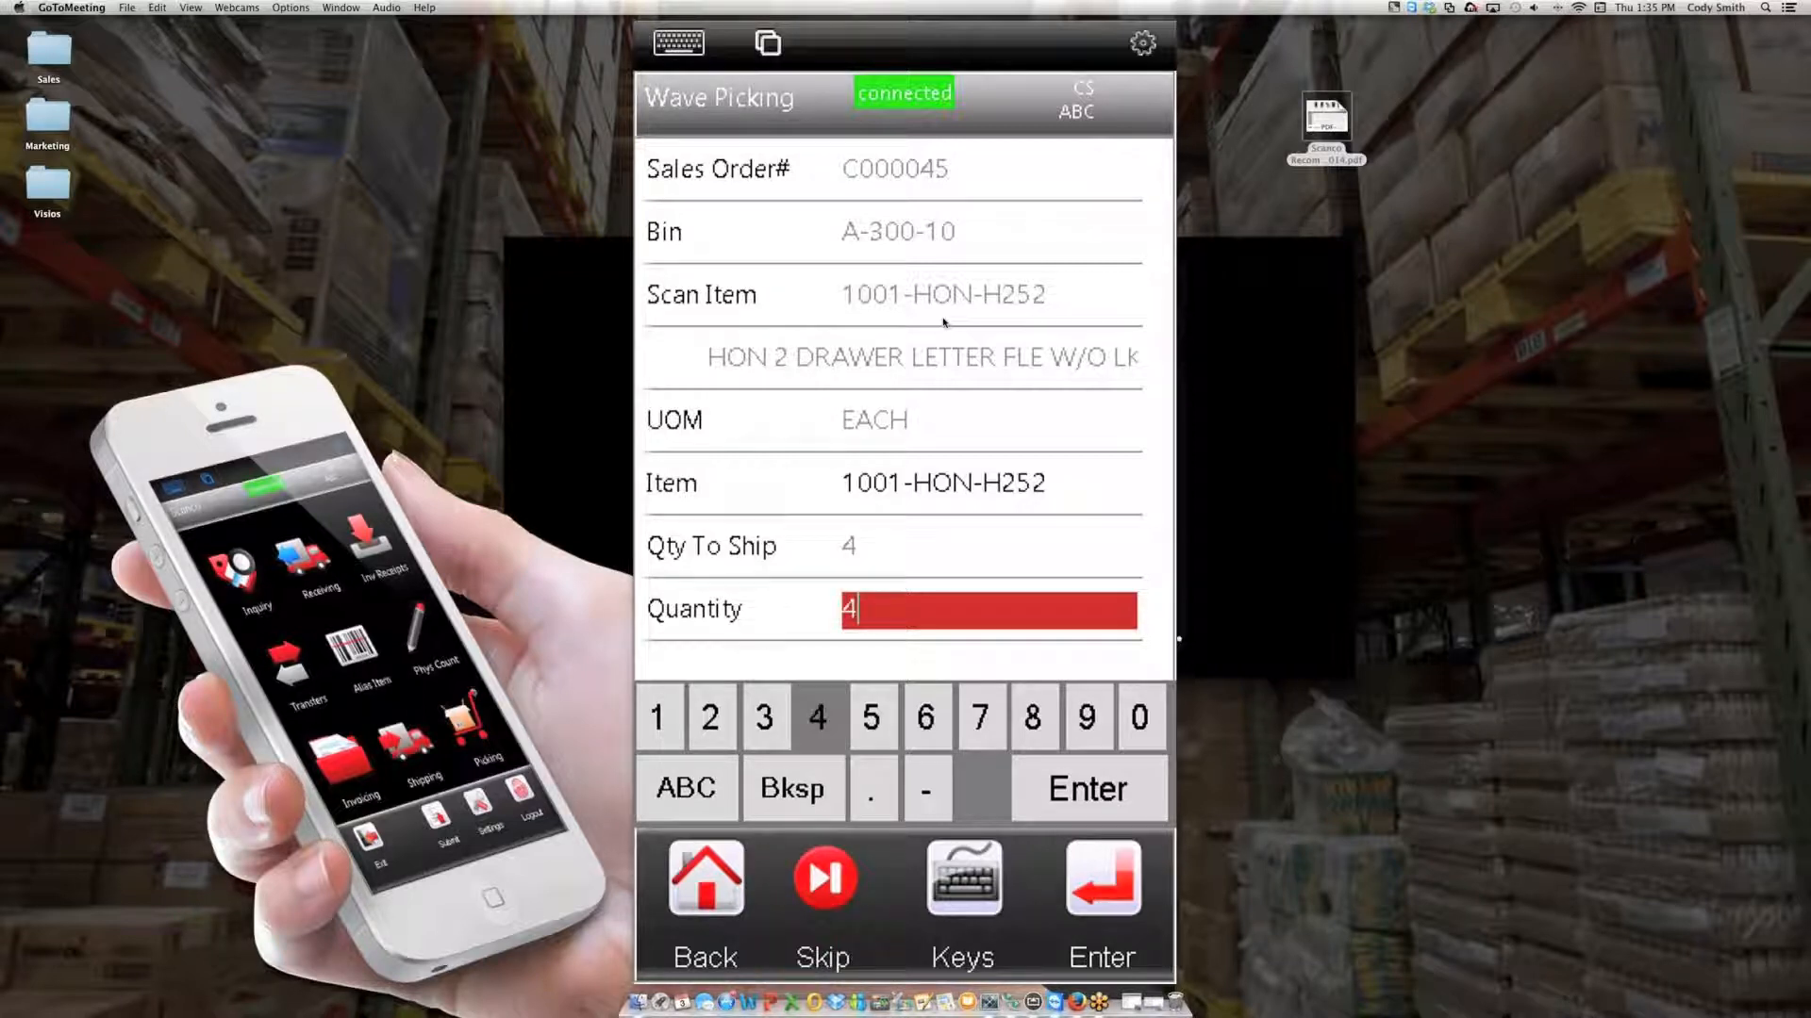
{"action": "key", "text": "Return"}
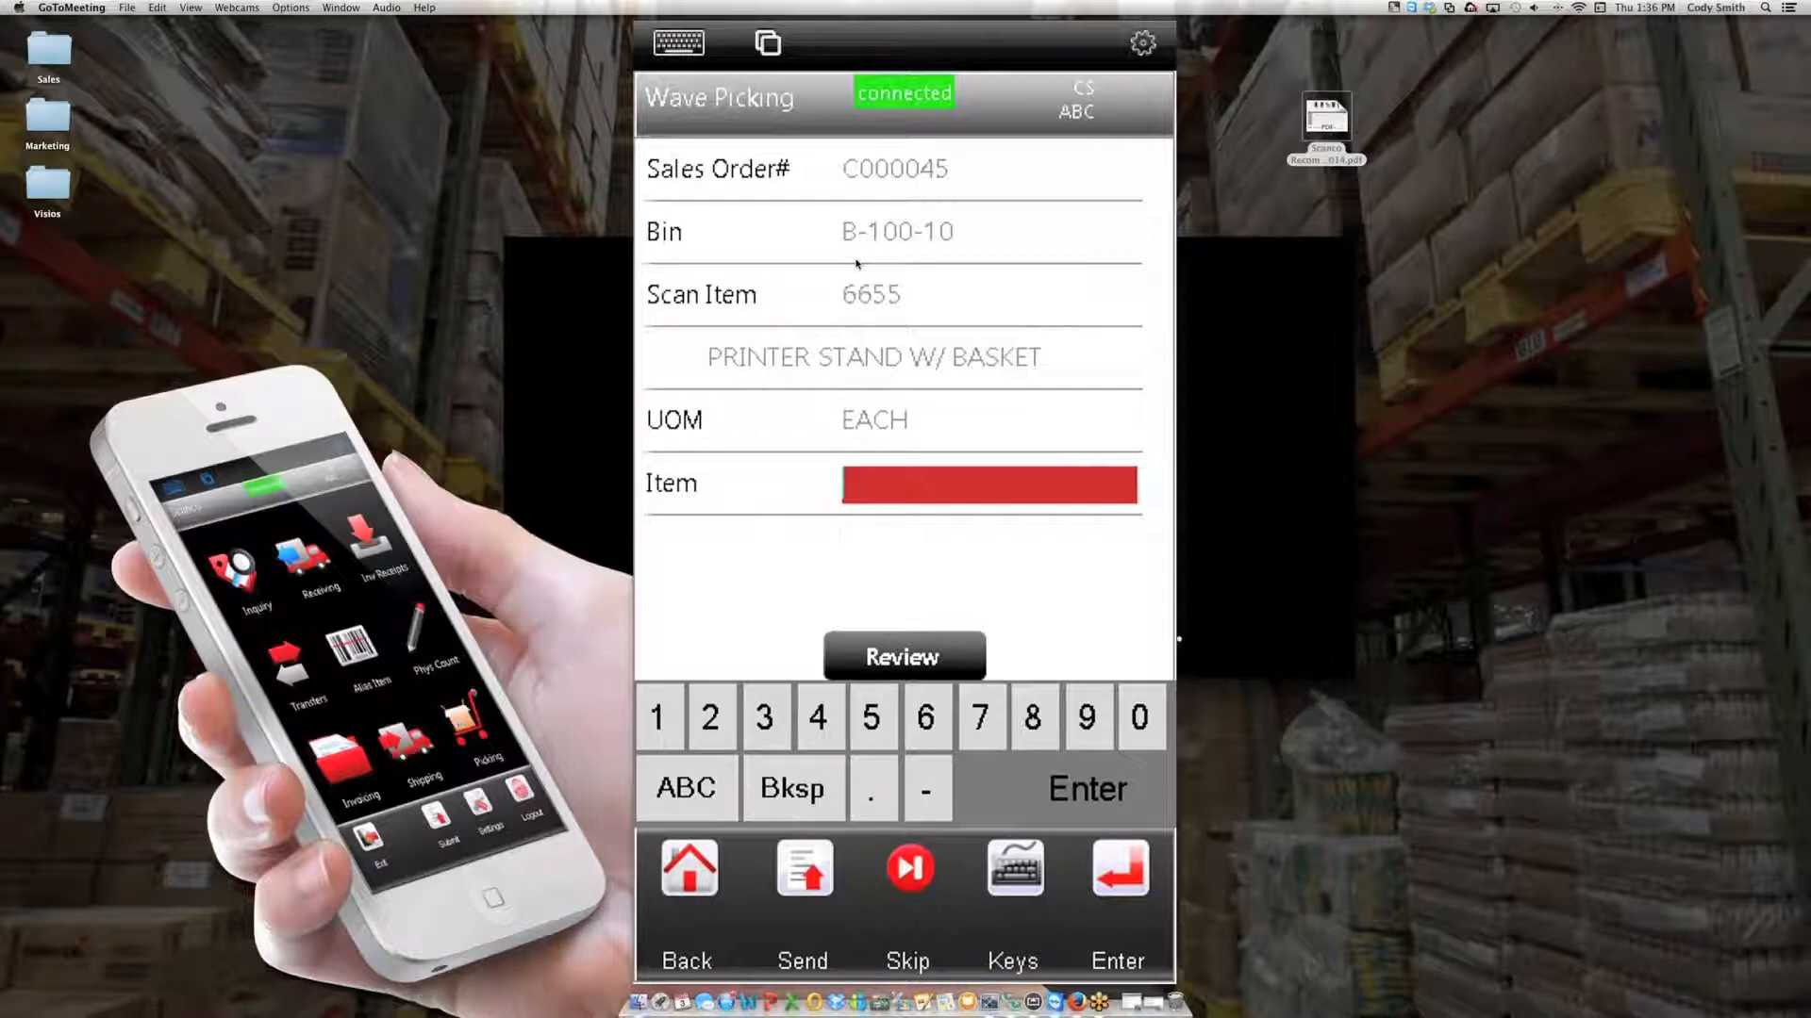
Pick quantity 6 of item 6655, the printer stand with basket, from bin B-100-10
{"action": "type", "text": "6655"}
{"action": "key", "text": "Return"}
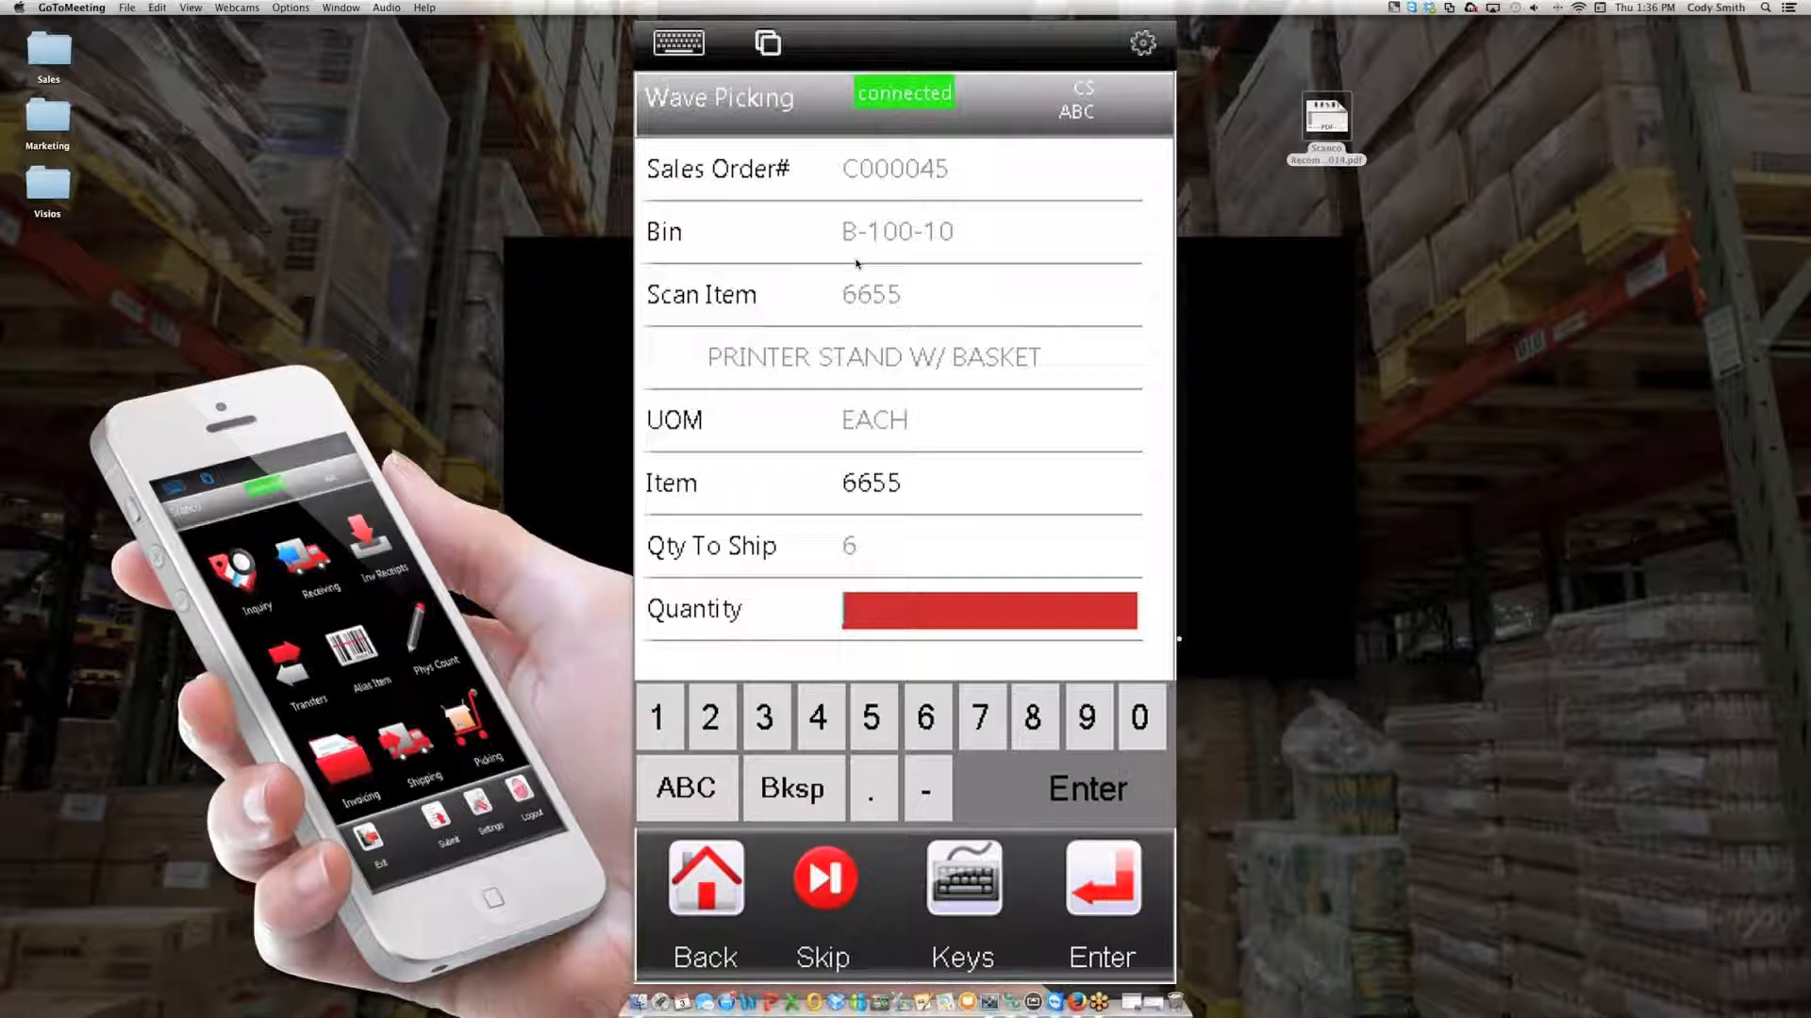
{"action": "type", "text": "6"}
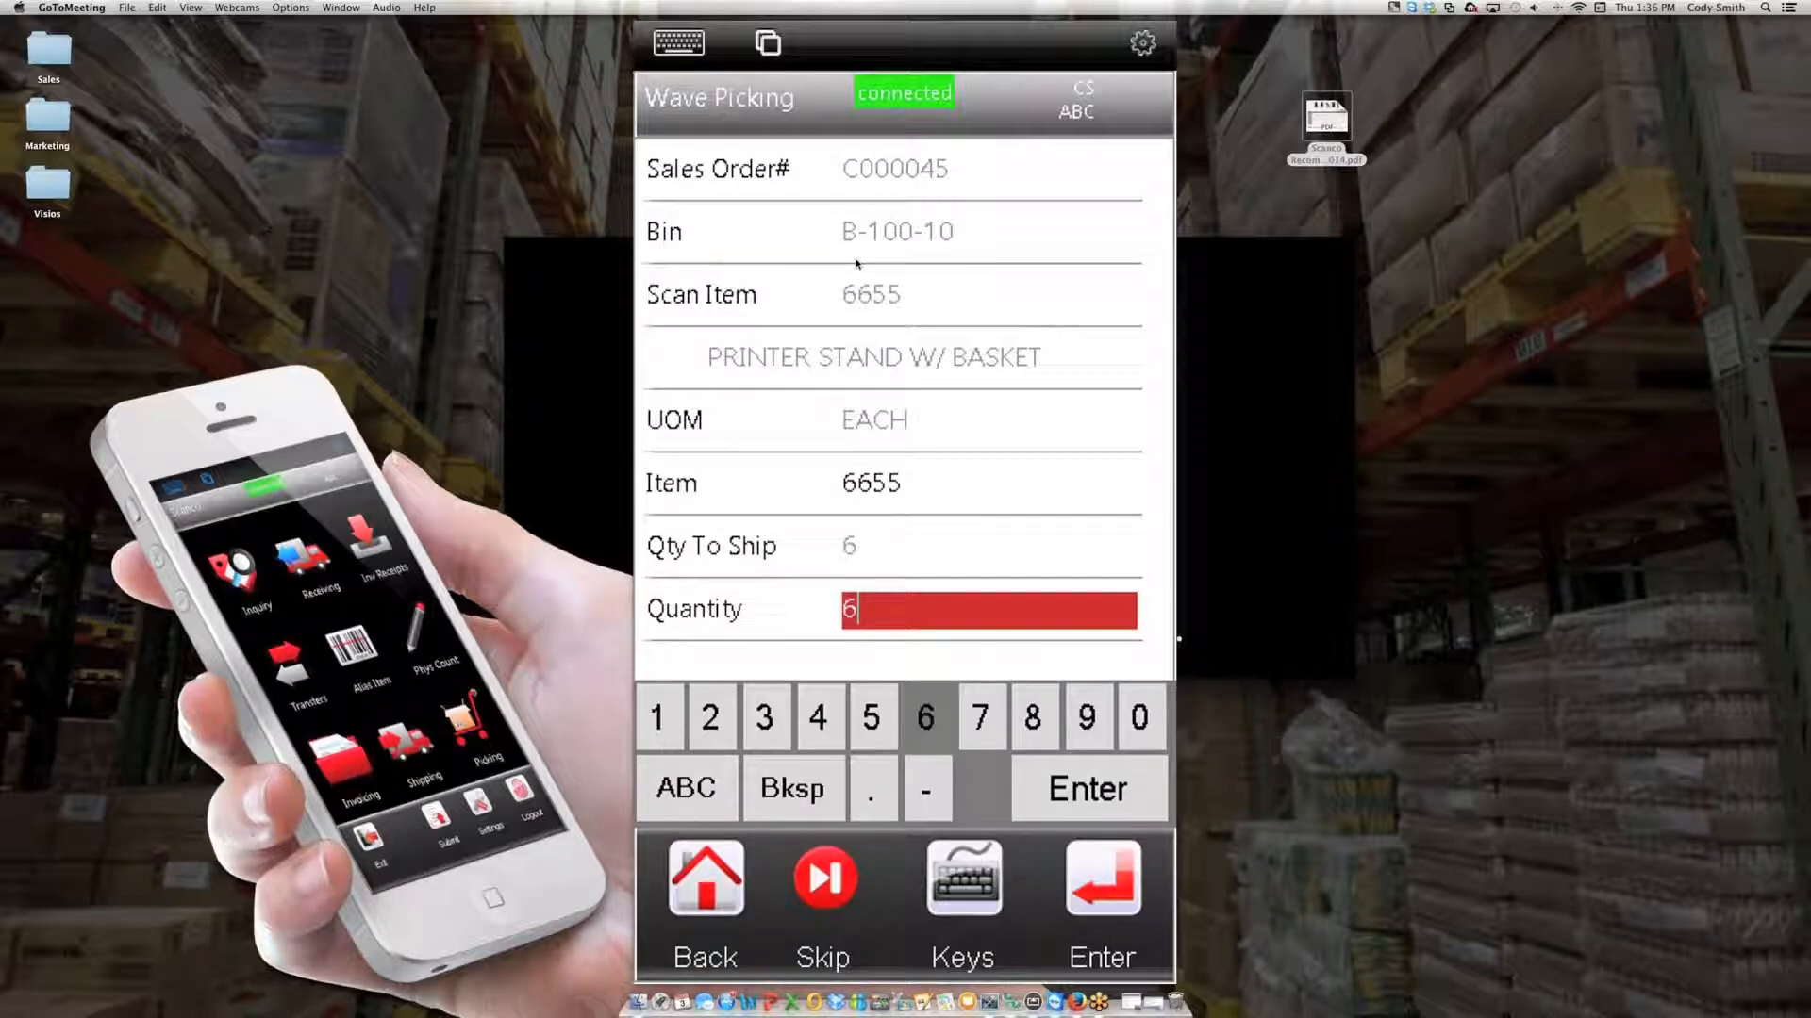
{"action": "key", "text": "Return"}
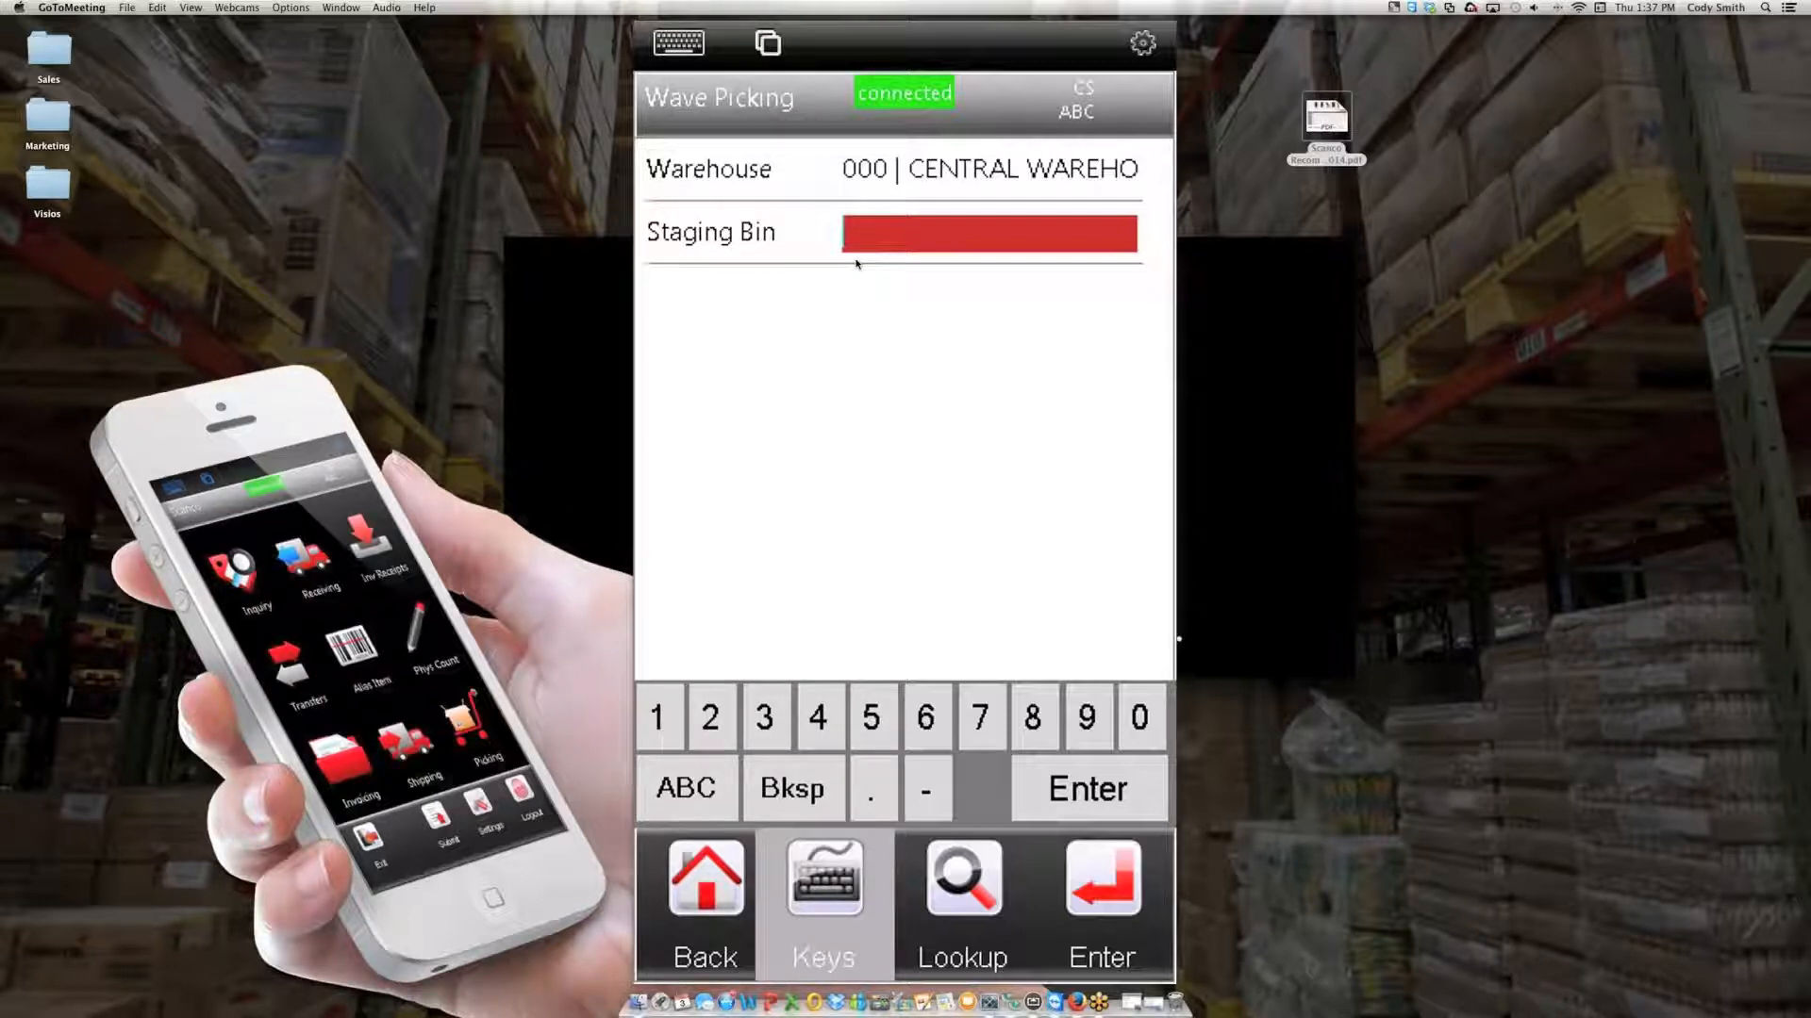
Try to add the same sales order to another wave pick with staging bin D-100-10
{"action": "type", "text": "D-100-10"}
{"action": "key", "text": "Return"}
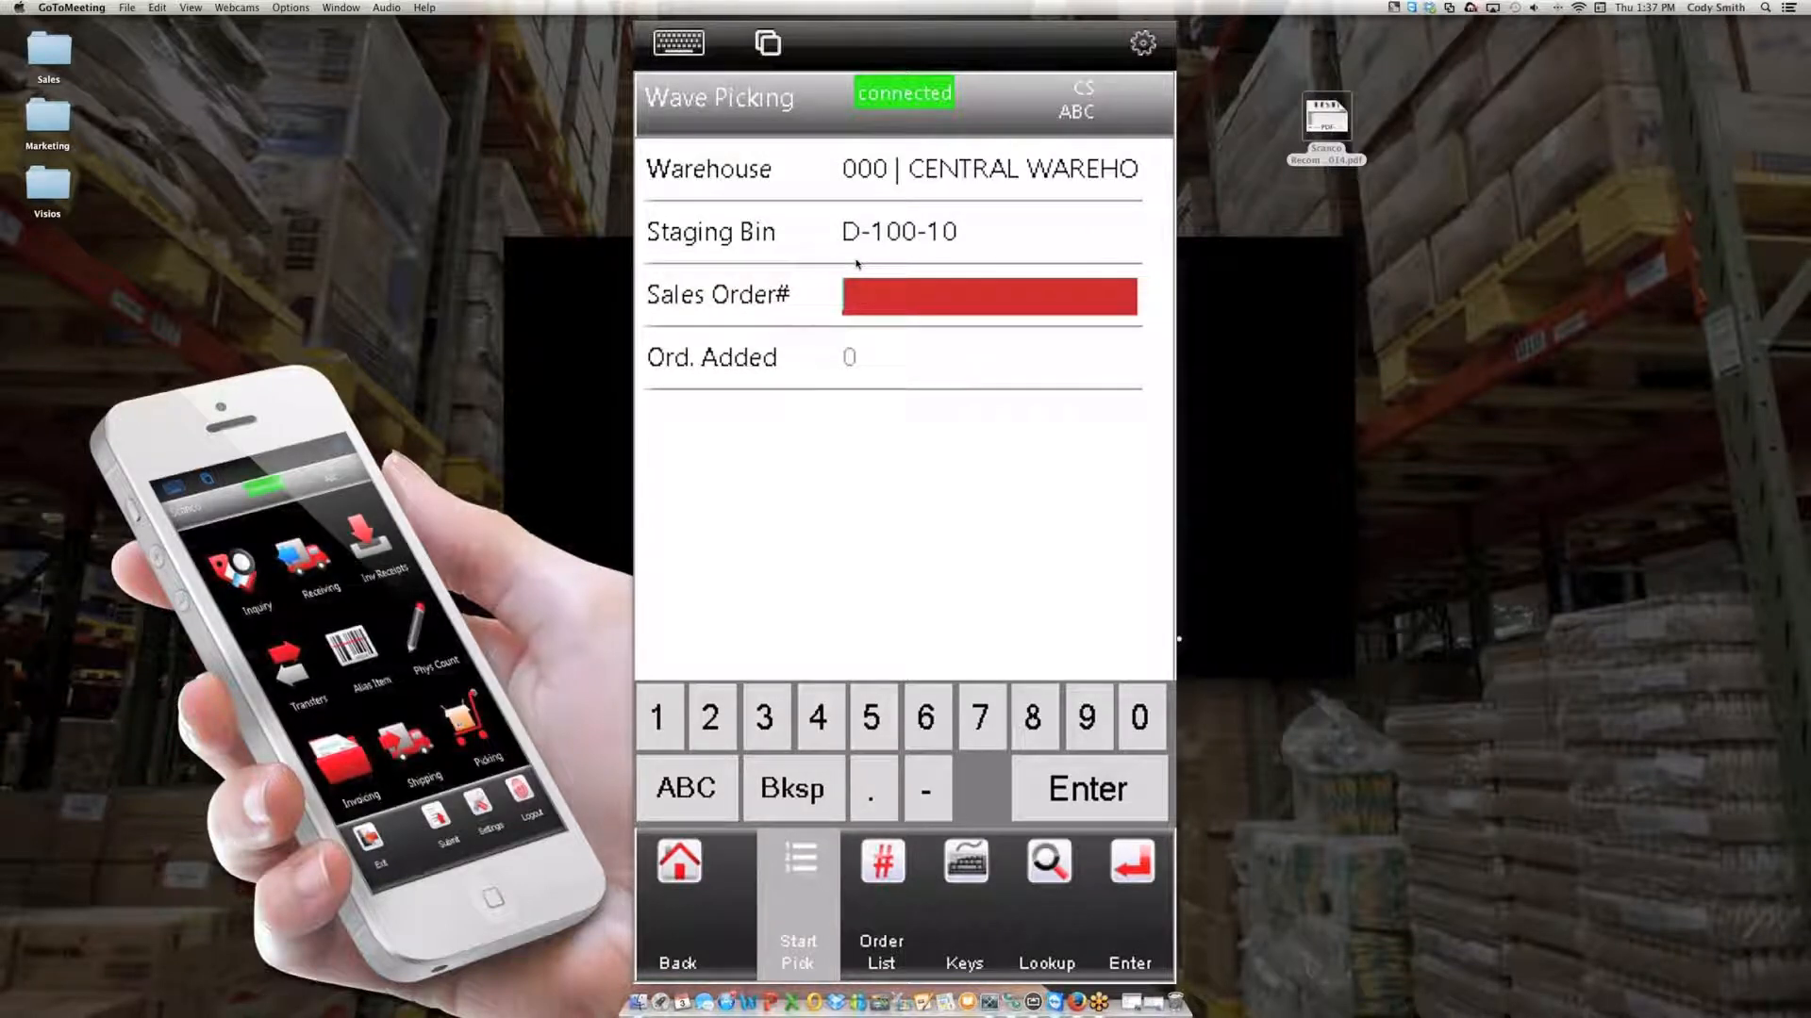
{"action": "type", "text": "C000045"}
{"action": "key", "text": "Return"}
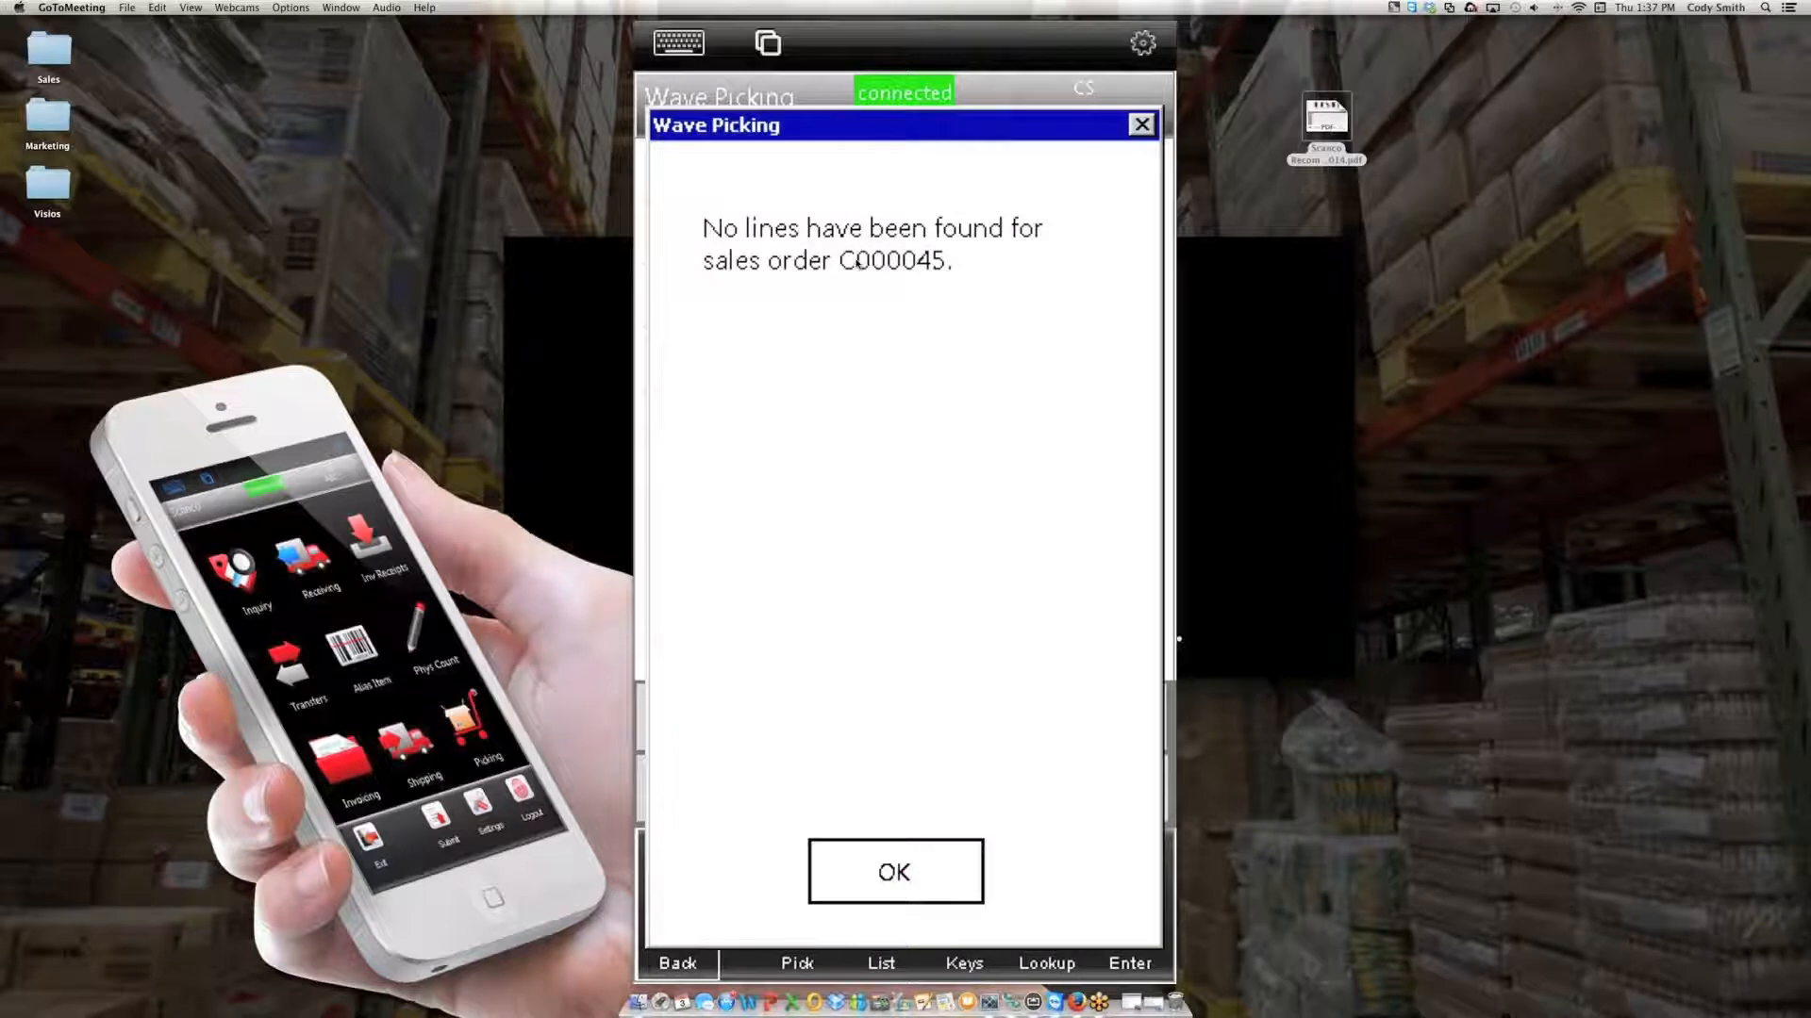
{"action": "key", "text": "Return"}
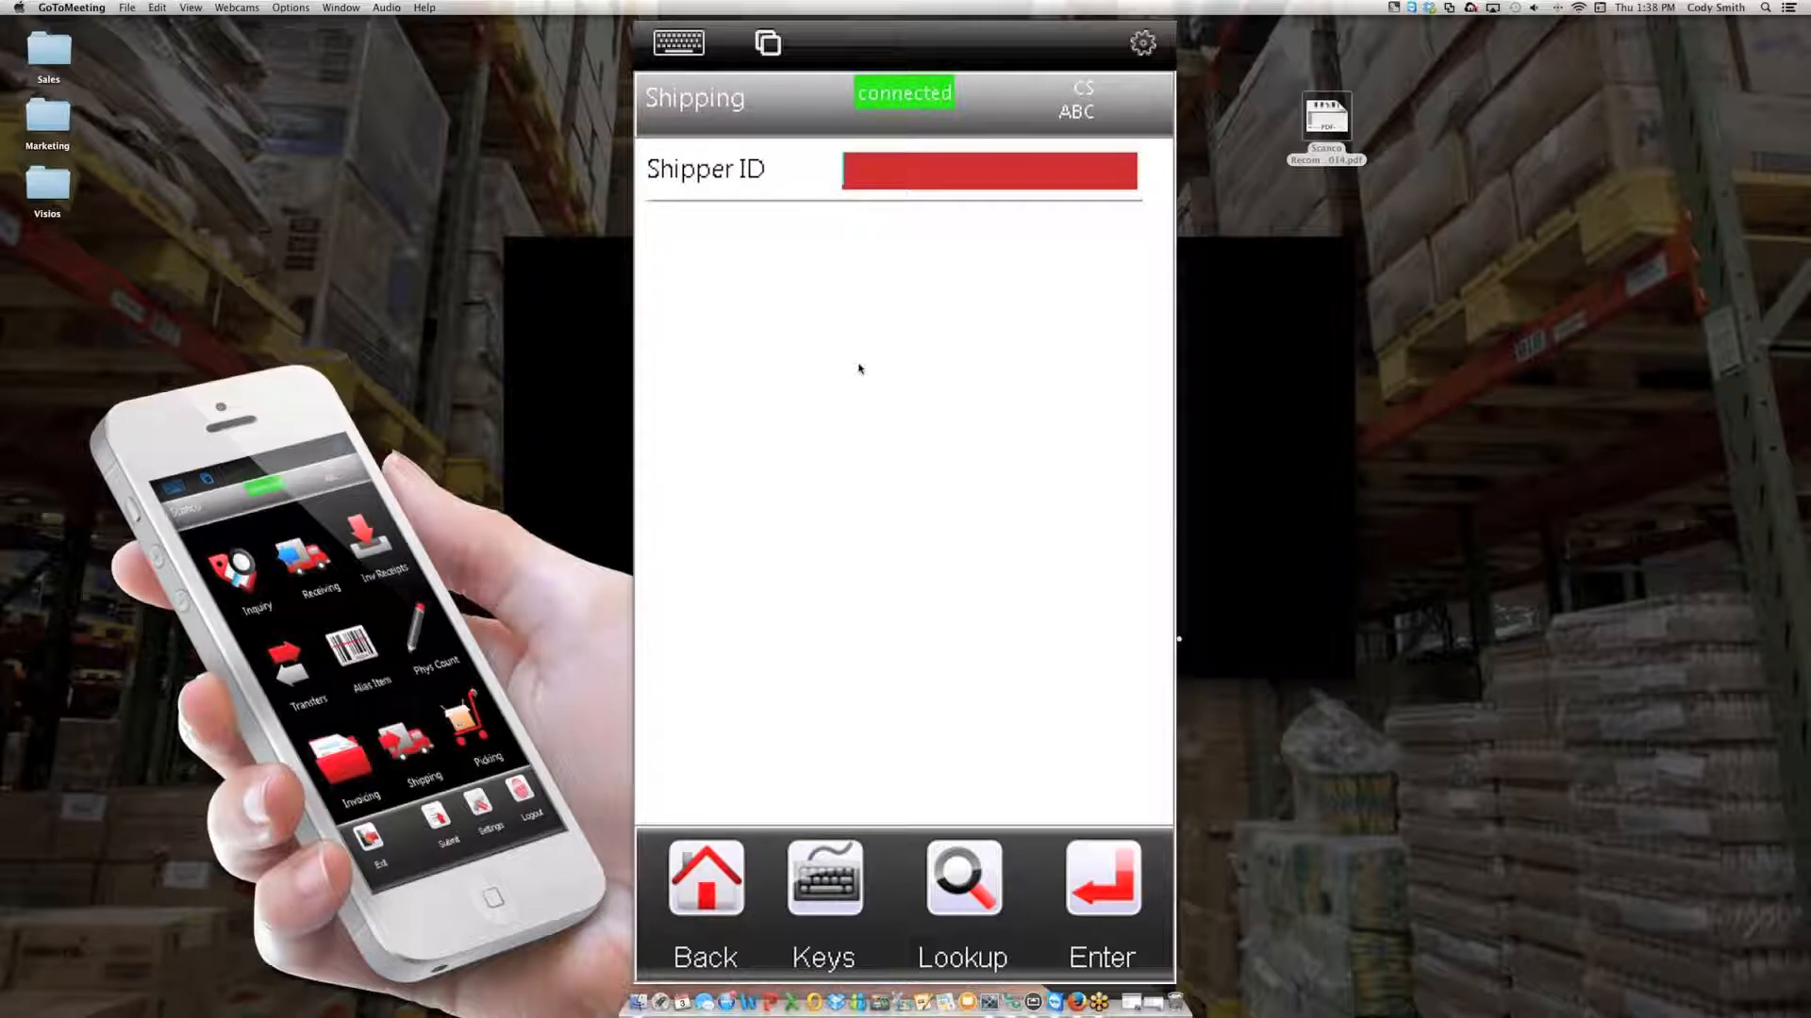
Begin shipping the picked sales order with shipper ID 1 by entering its order number
{"action": "type", "text": "1"}
{"action": "key", "text": "Return"}
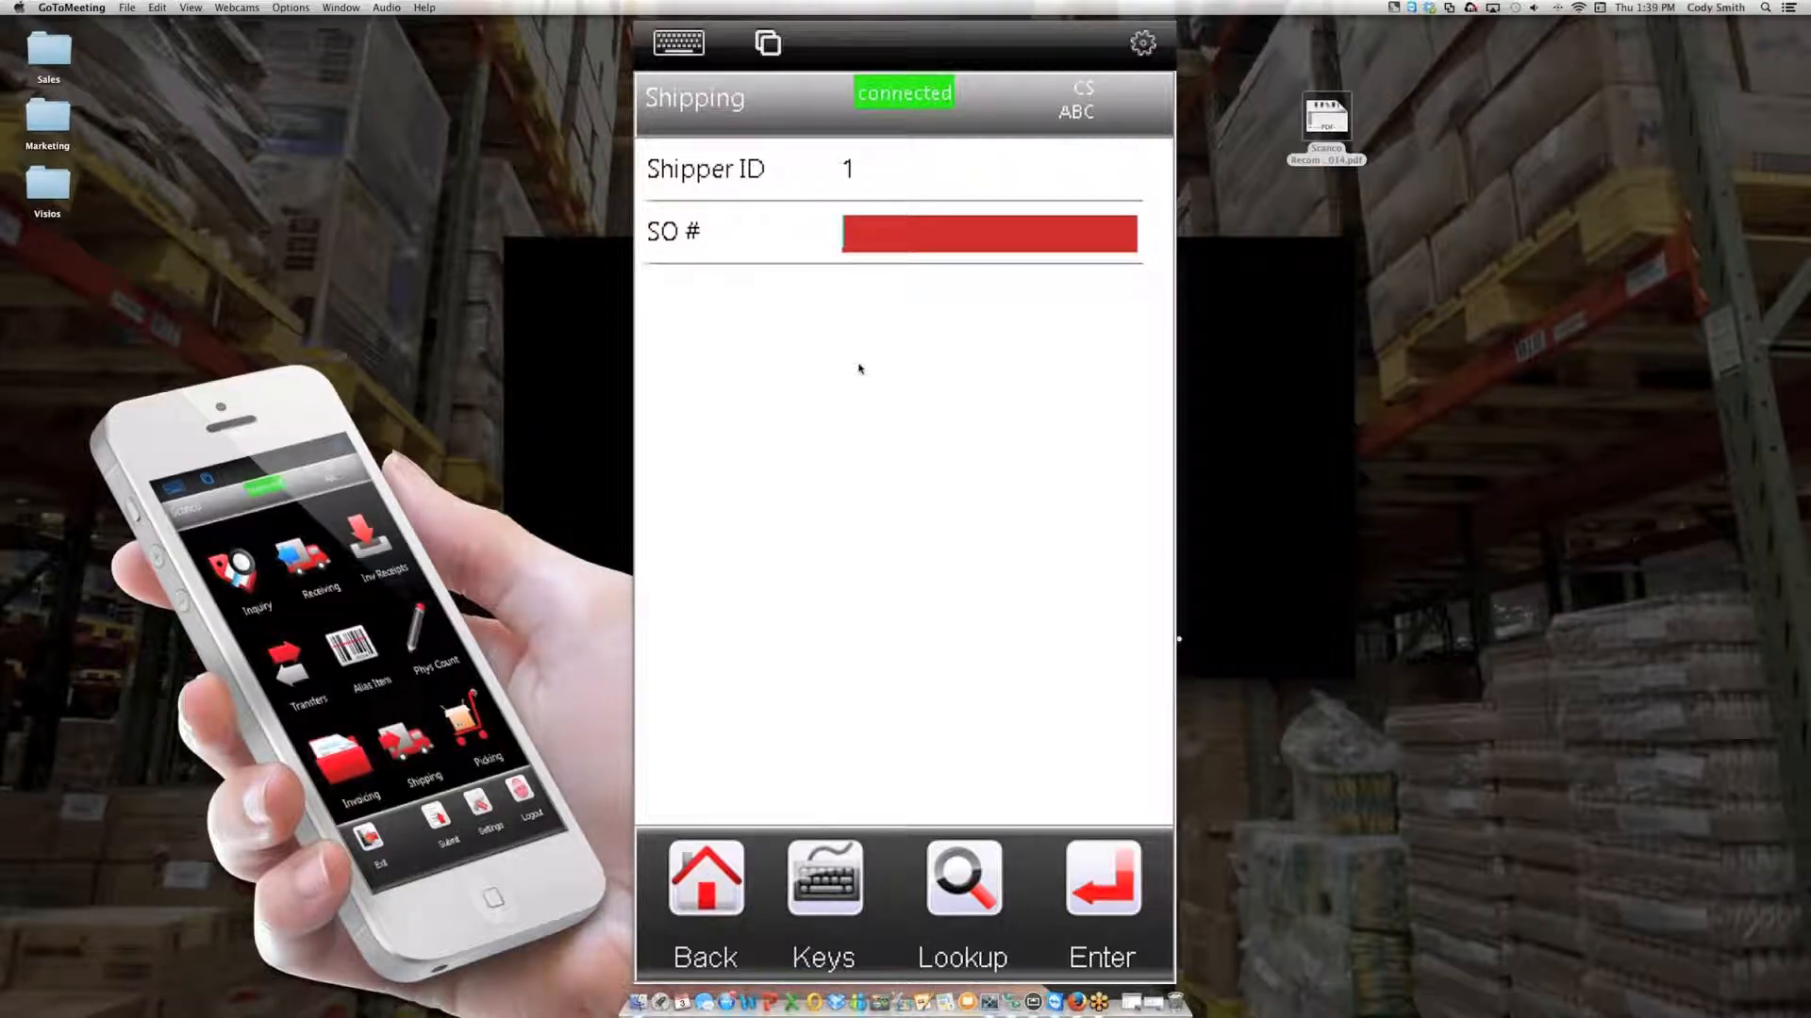
{"action": "type", "text": "C000045"}
{"action": "key", "text": "Return"}
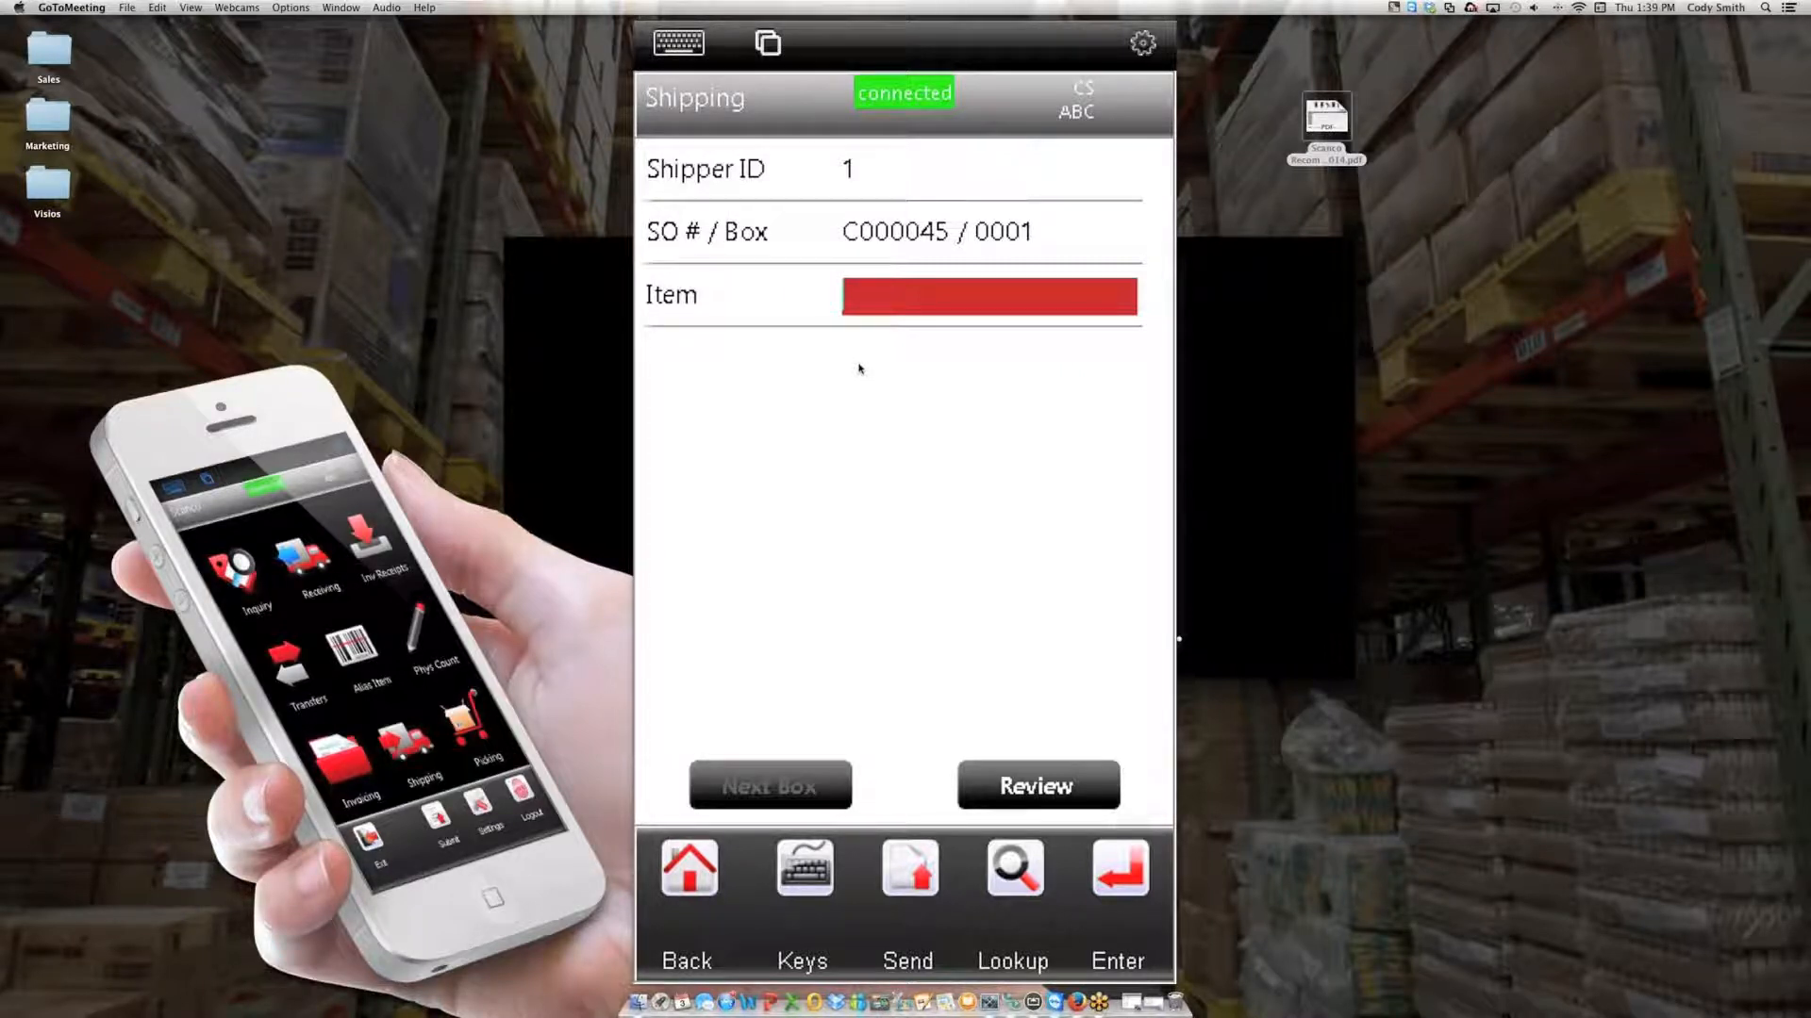
Look up the bins for item 1001-HON-H252 and ship quantity 4 from bin E-300-10 in box 0001
{"action": "type", "text": "1001-HON-H252"}
{"action": "key", "text": "Return"}
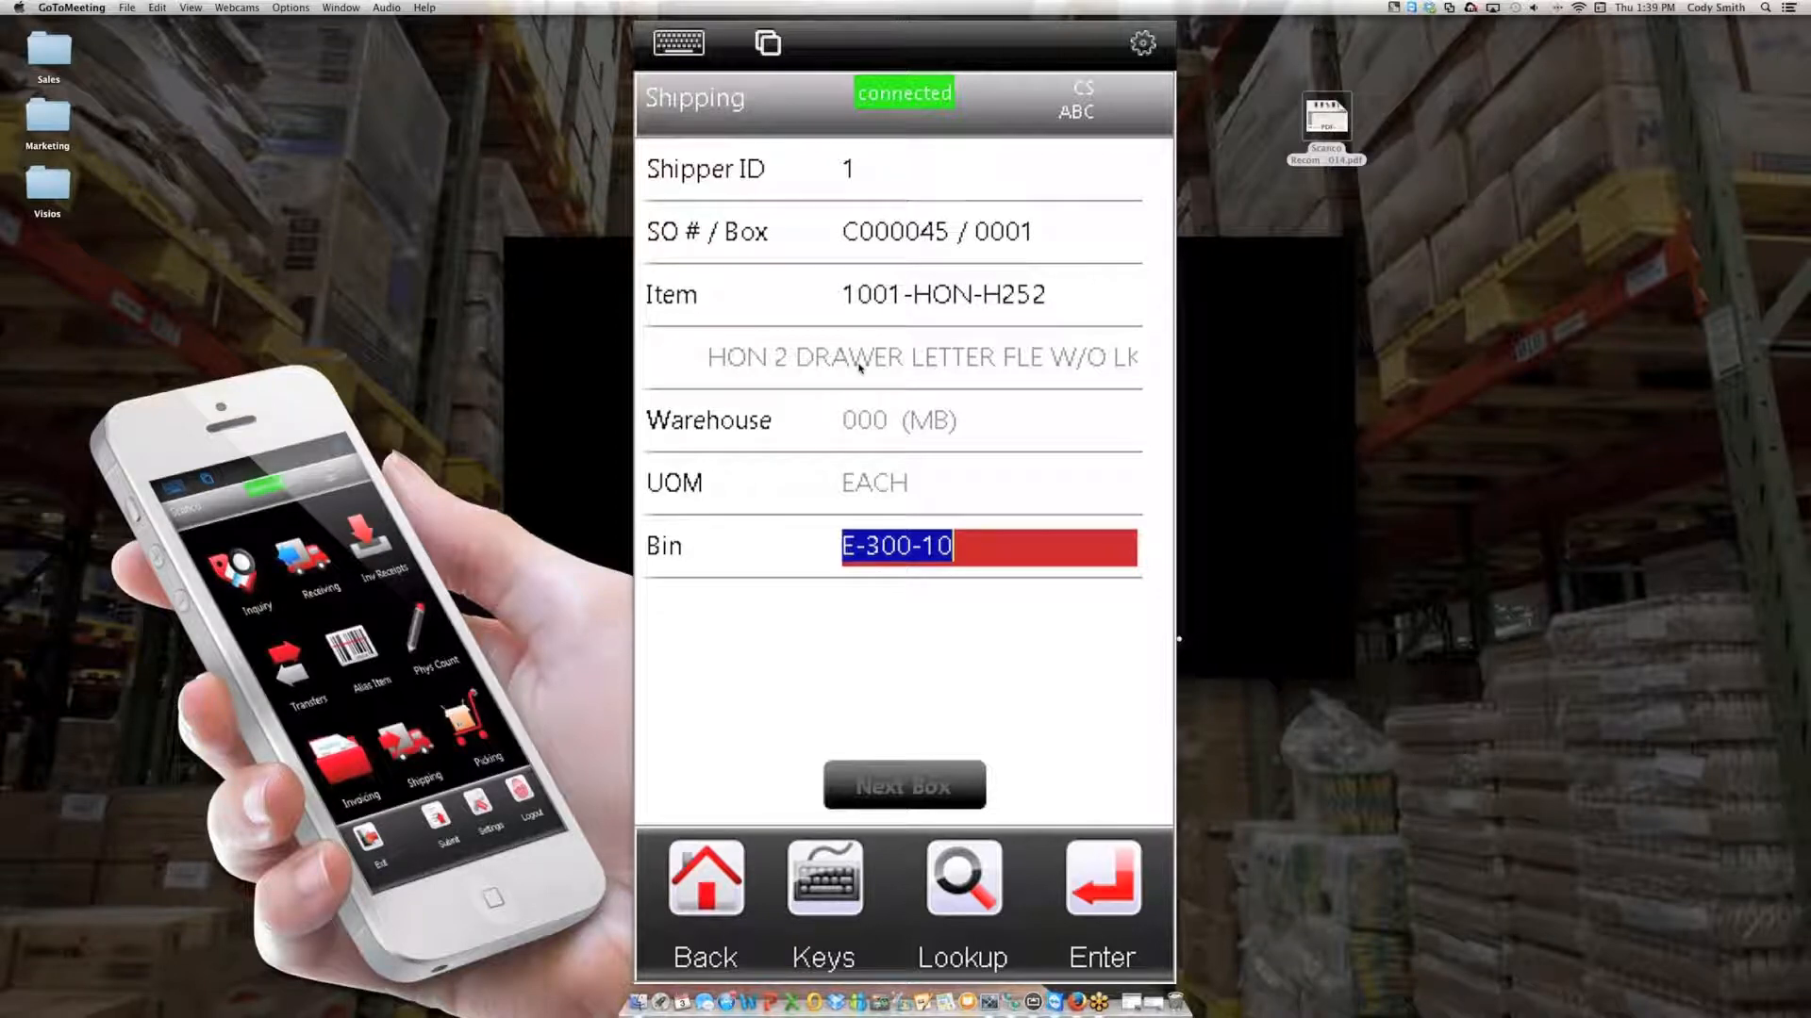
{"action": "key", "text": "F3"}
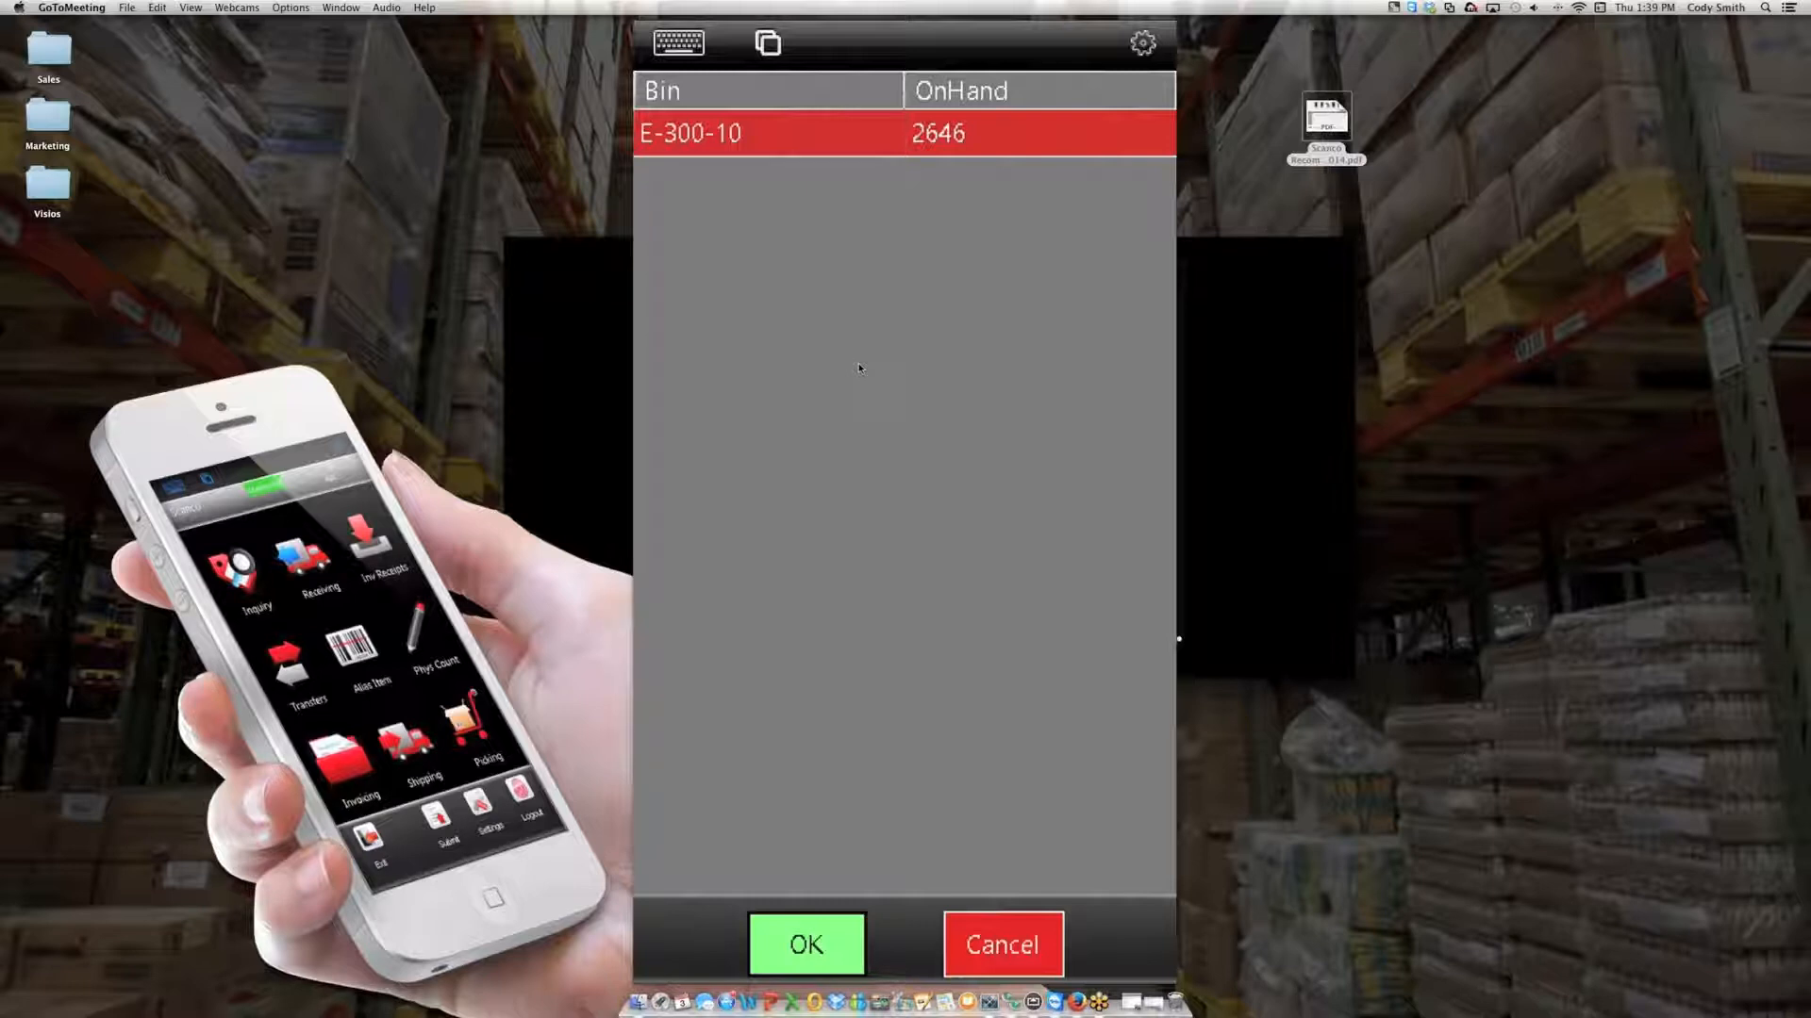
{"action": "key", "text": "Escape"}
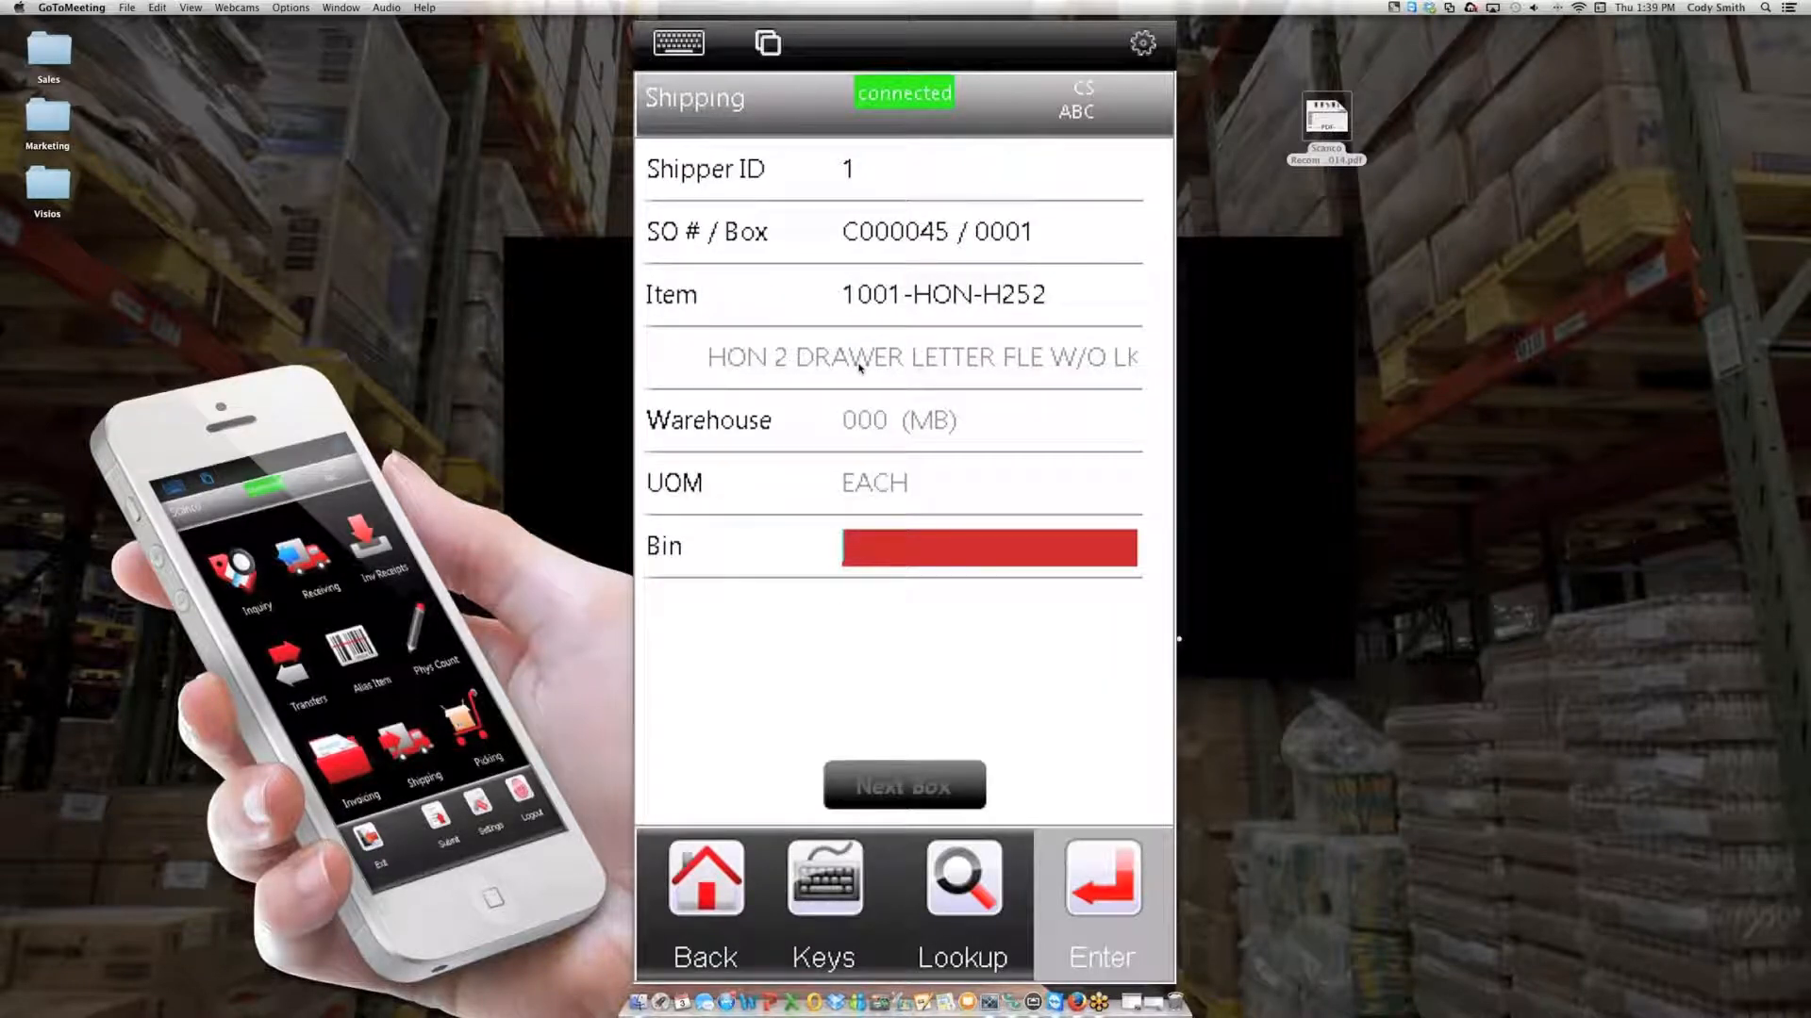
{"action": "type", "text": "E-300-10"}
{"action": "key", "text": "Return"}
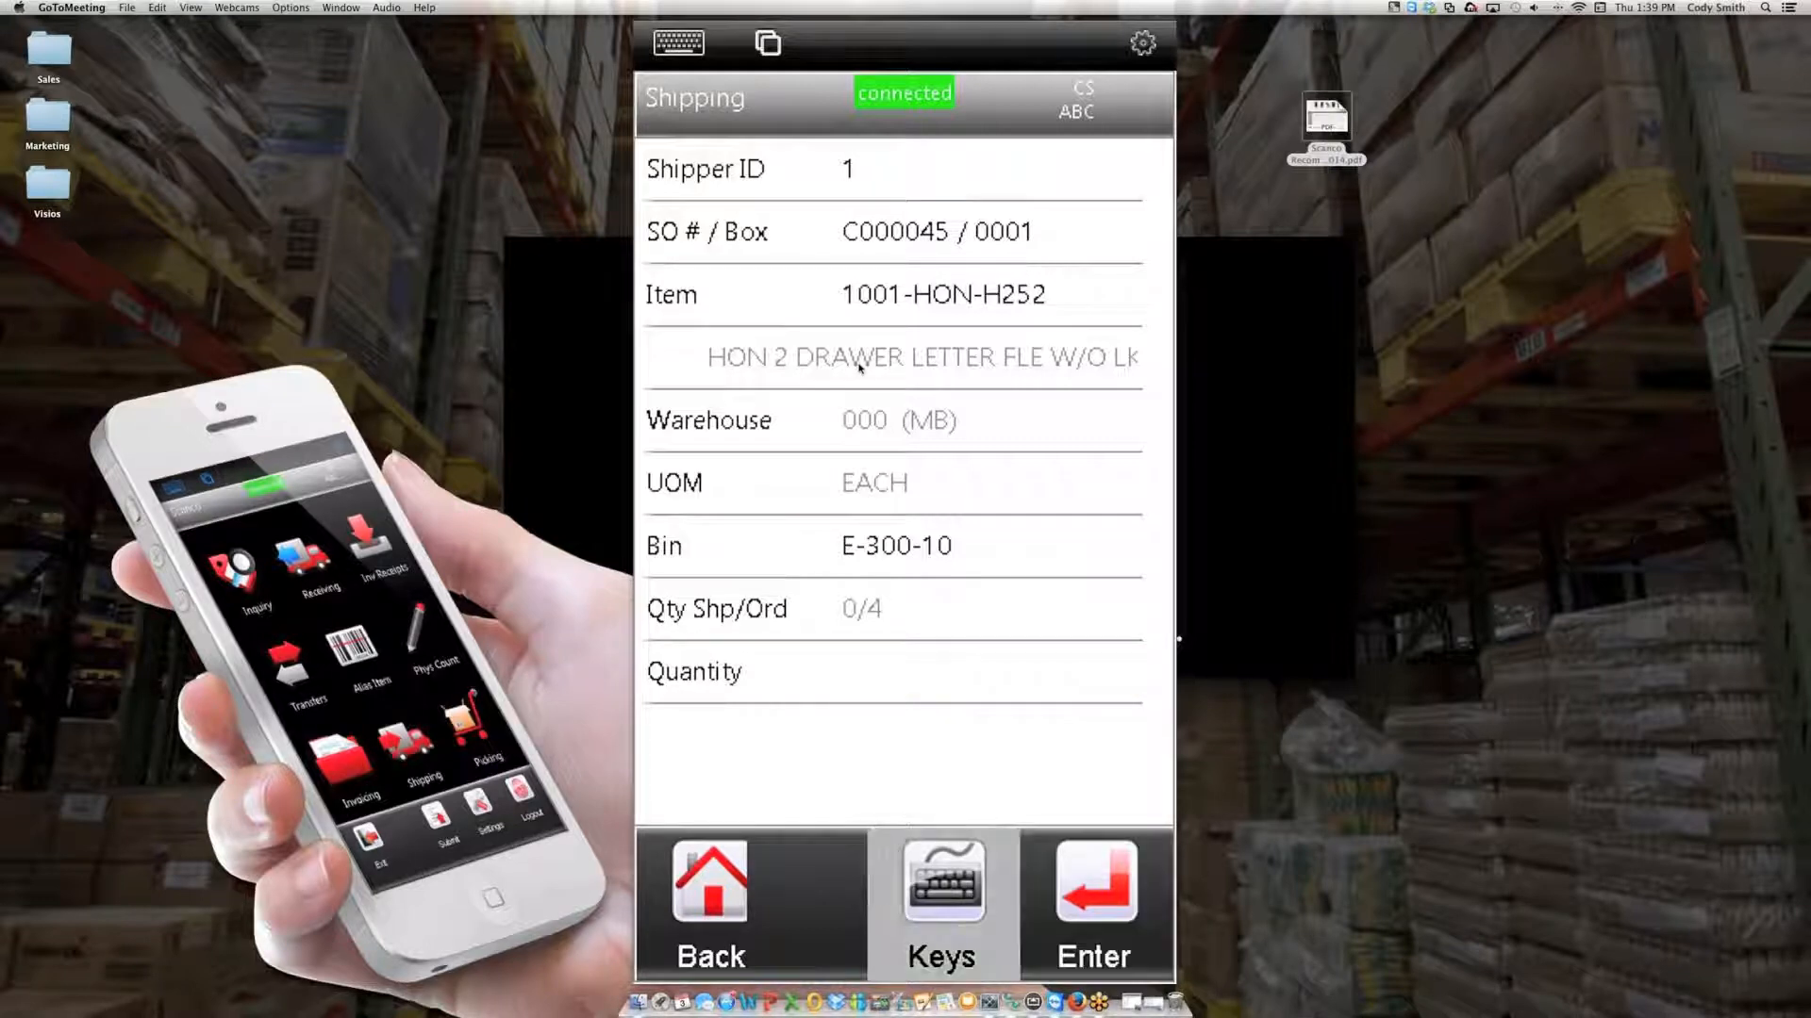
{"action": "type", "text": "4"}
{"action": "key", "text": "Return"}
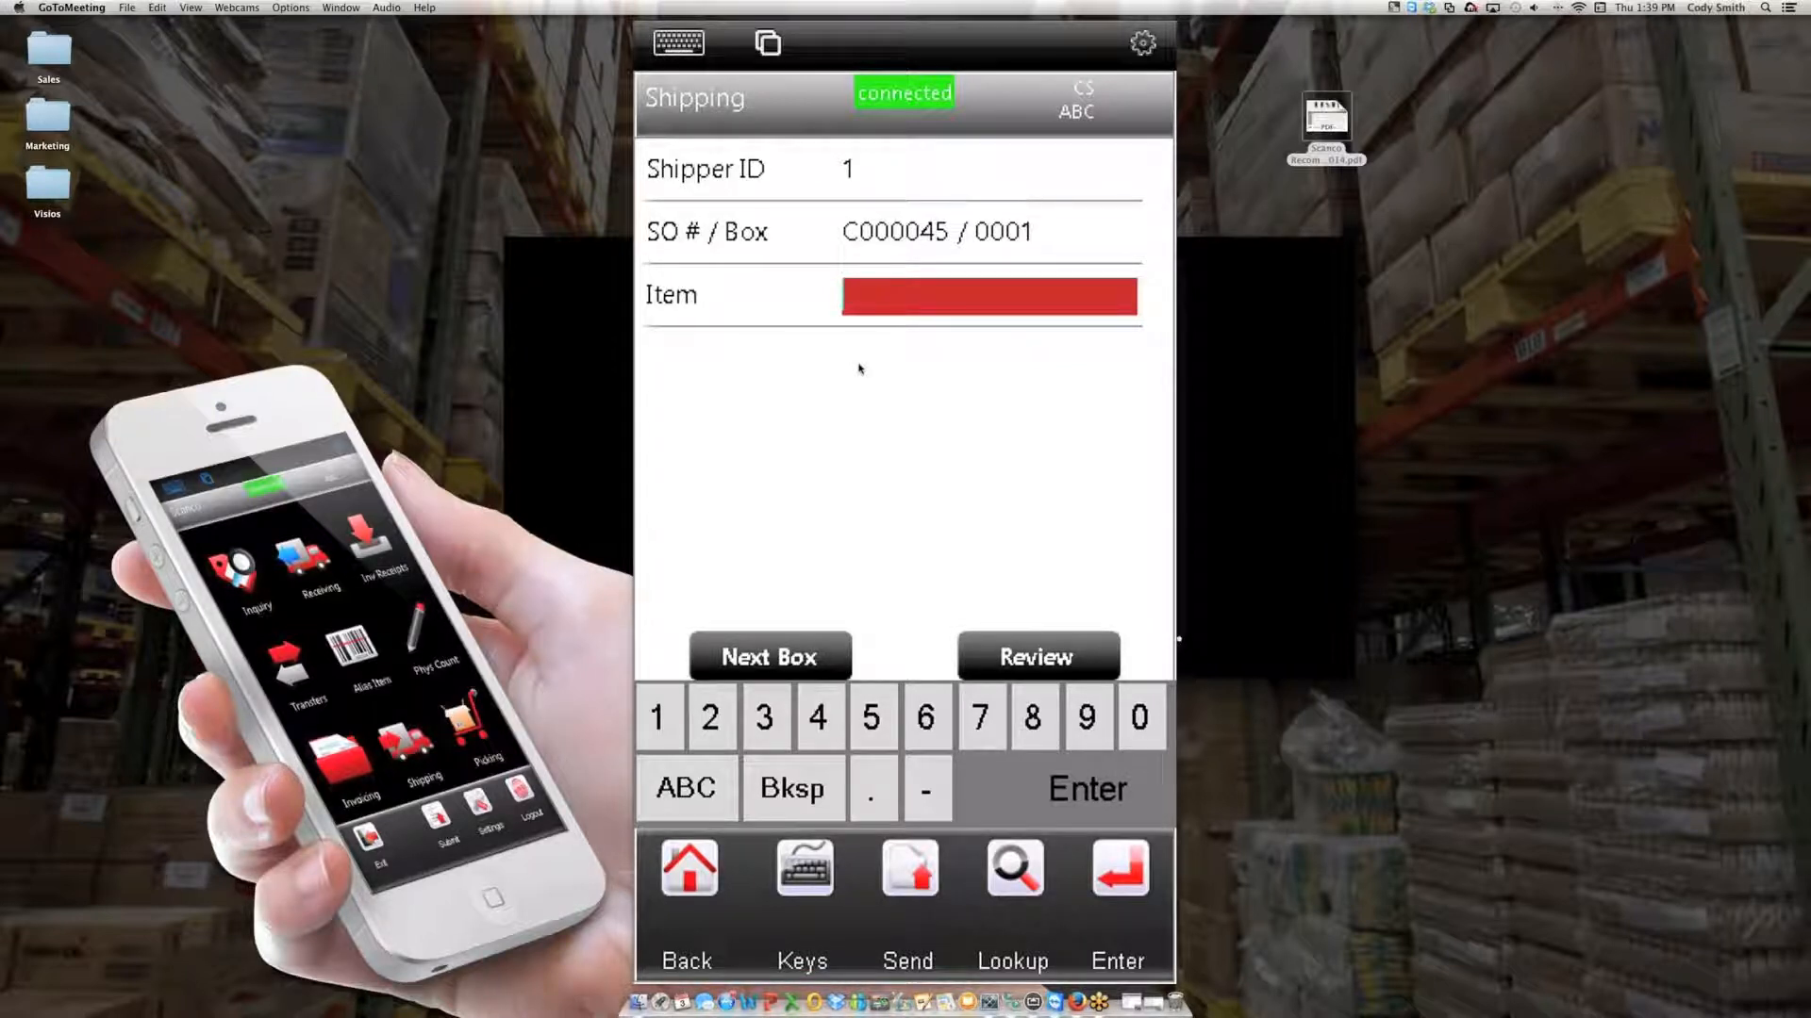
Ship quantity 3 of item 6655 from bin D-100-10 in box 0001, and move on to box 0002
{"action": "type", "text": "6655"}
{"action": "key", "text": "Return"}
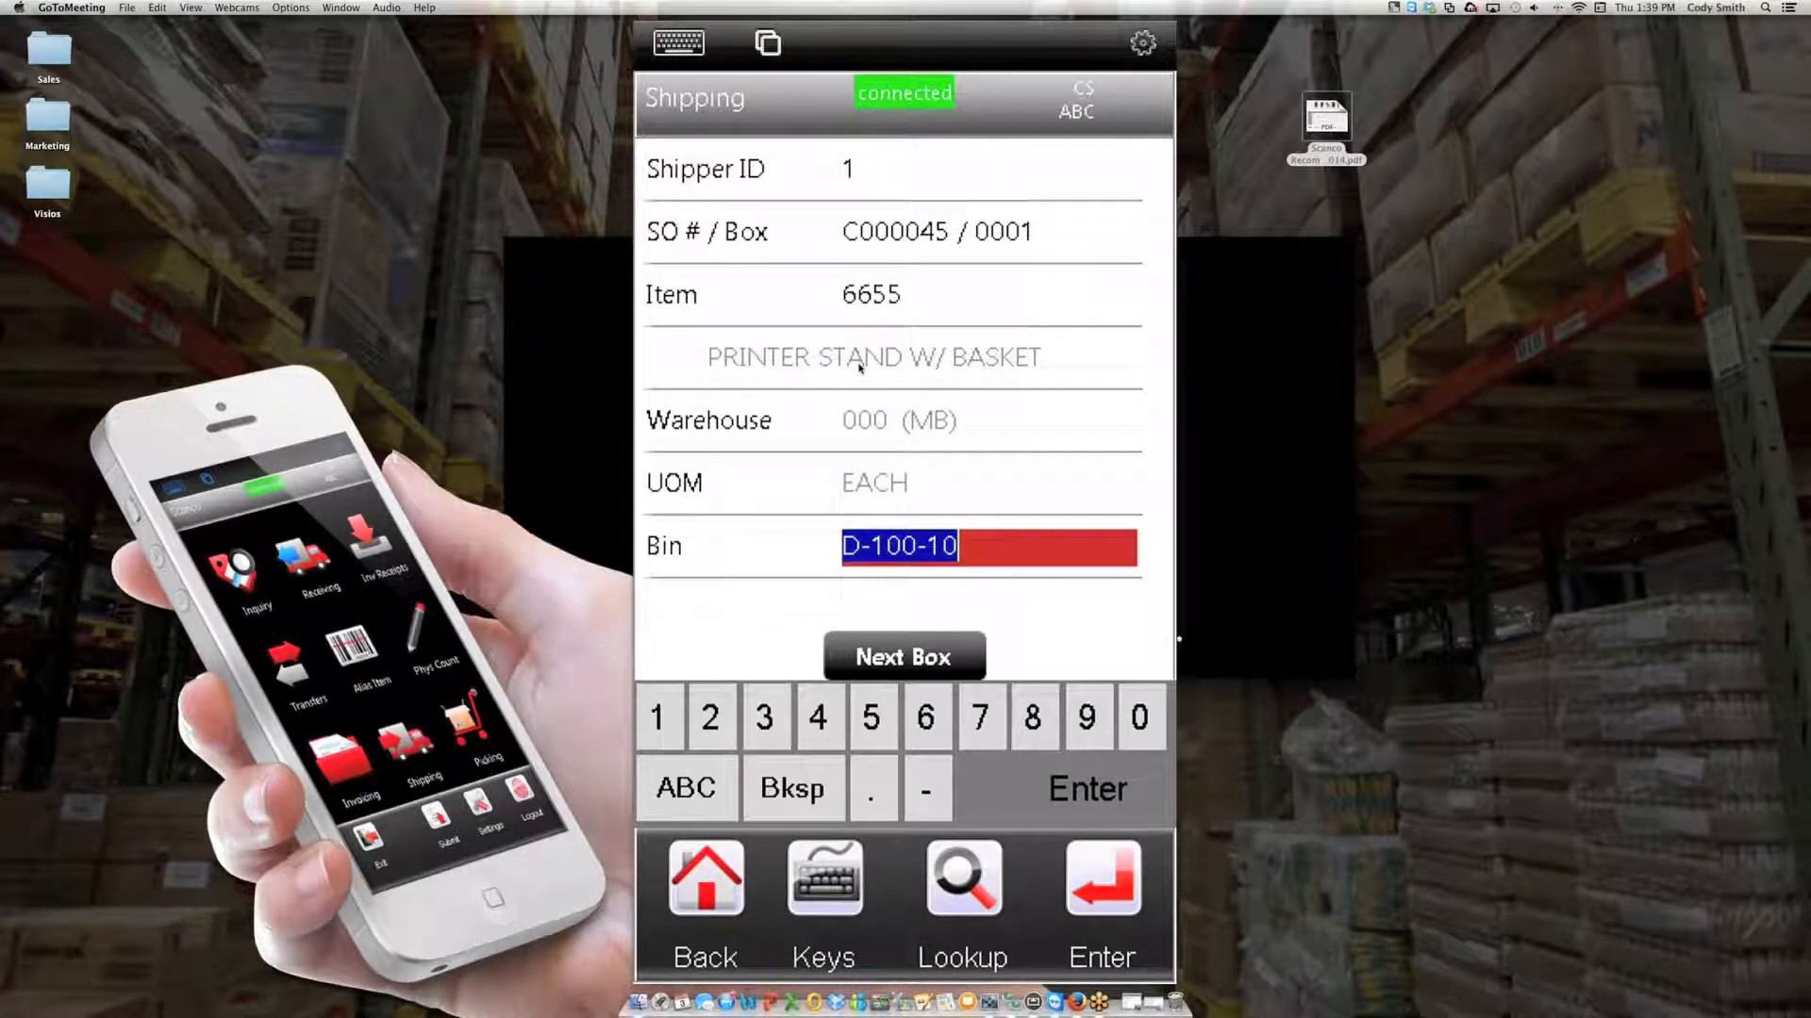
{"action": "key", "text": "Return"}
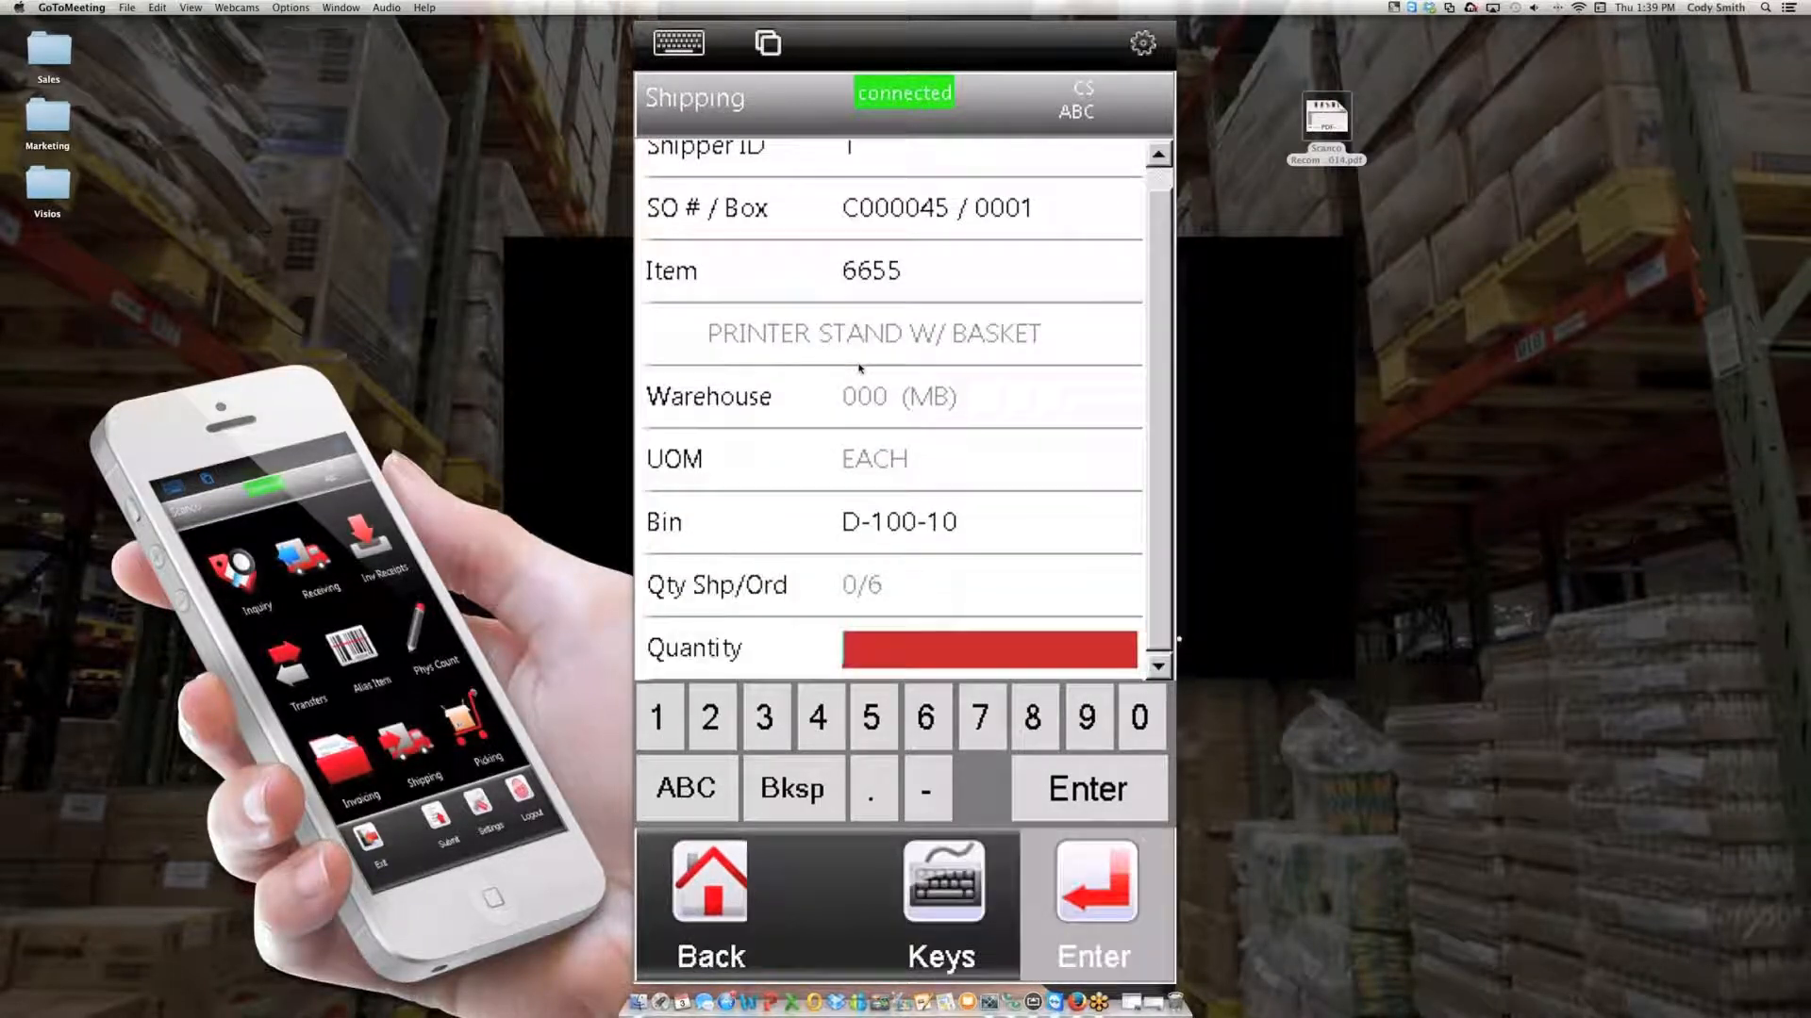
{"action": "type", "text": "3"}
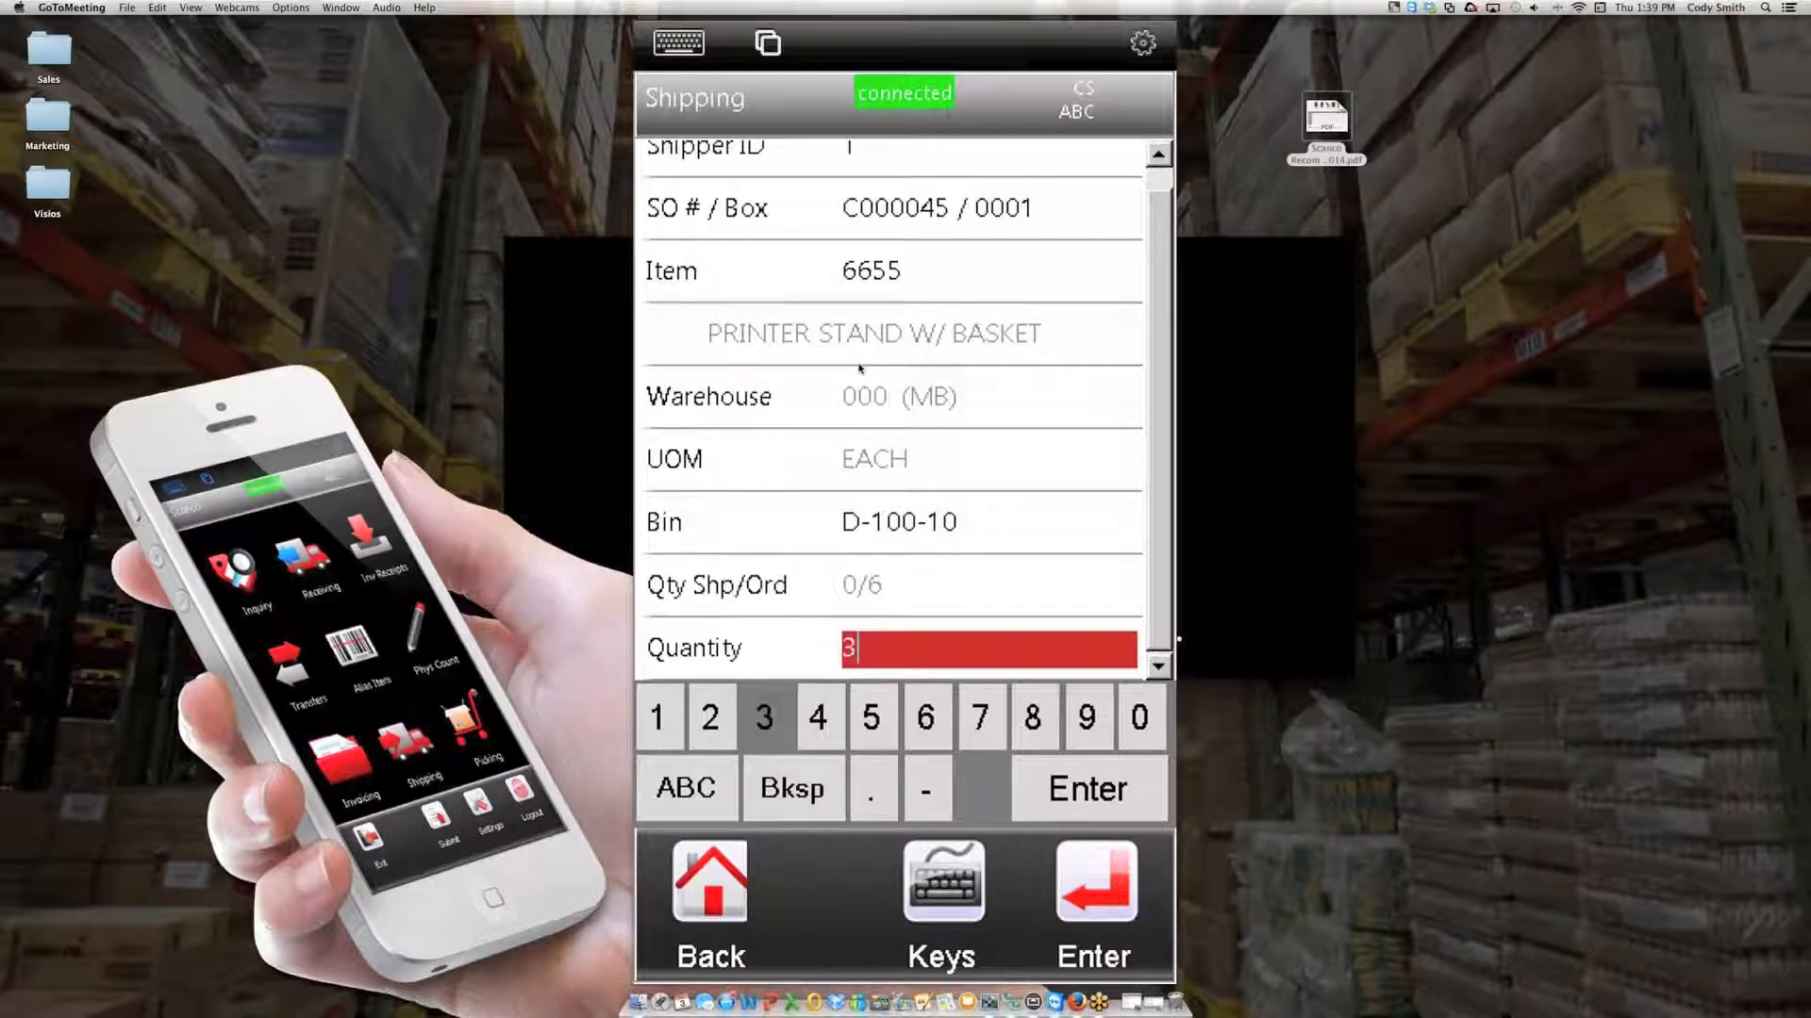
{"action": "key", "text": "Return"}
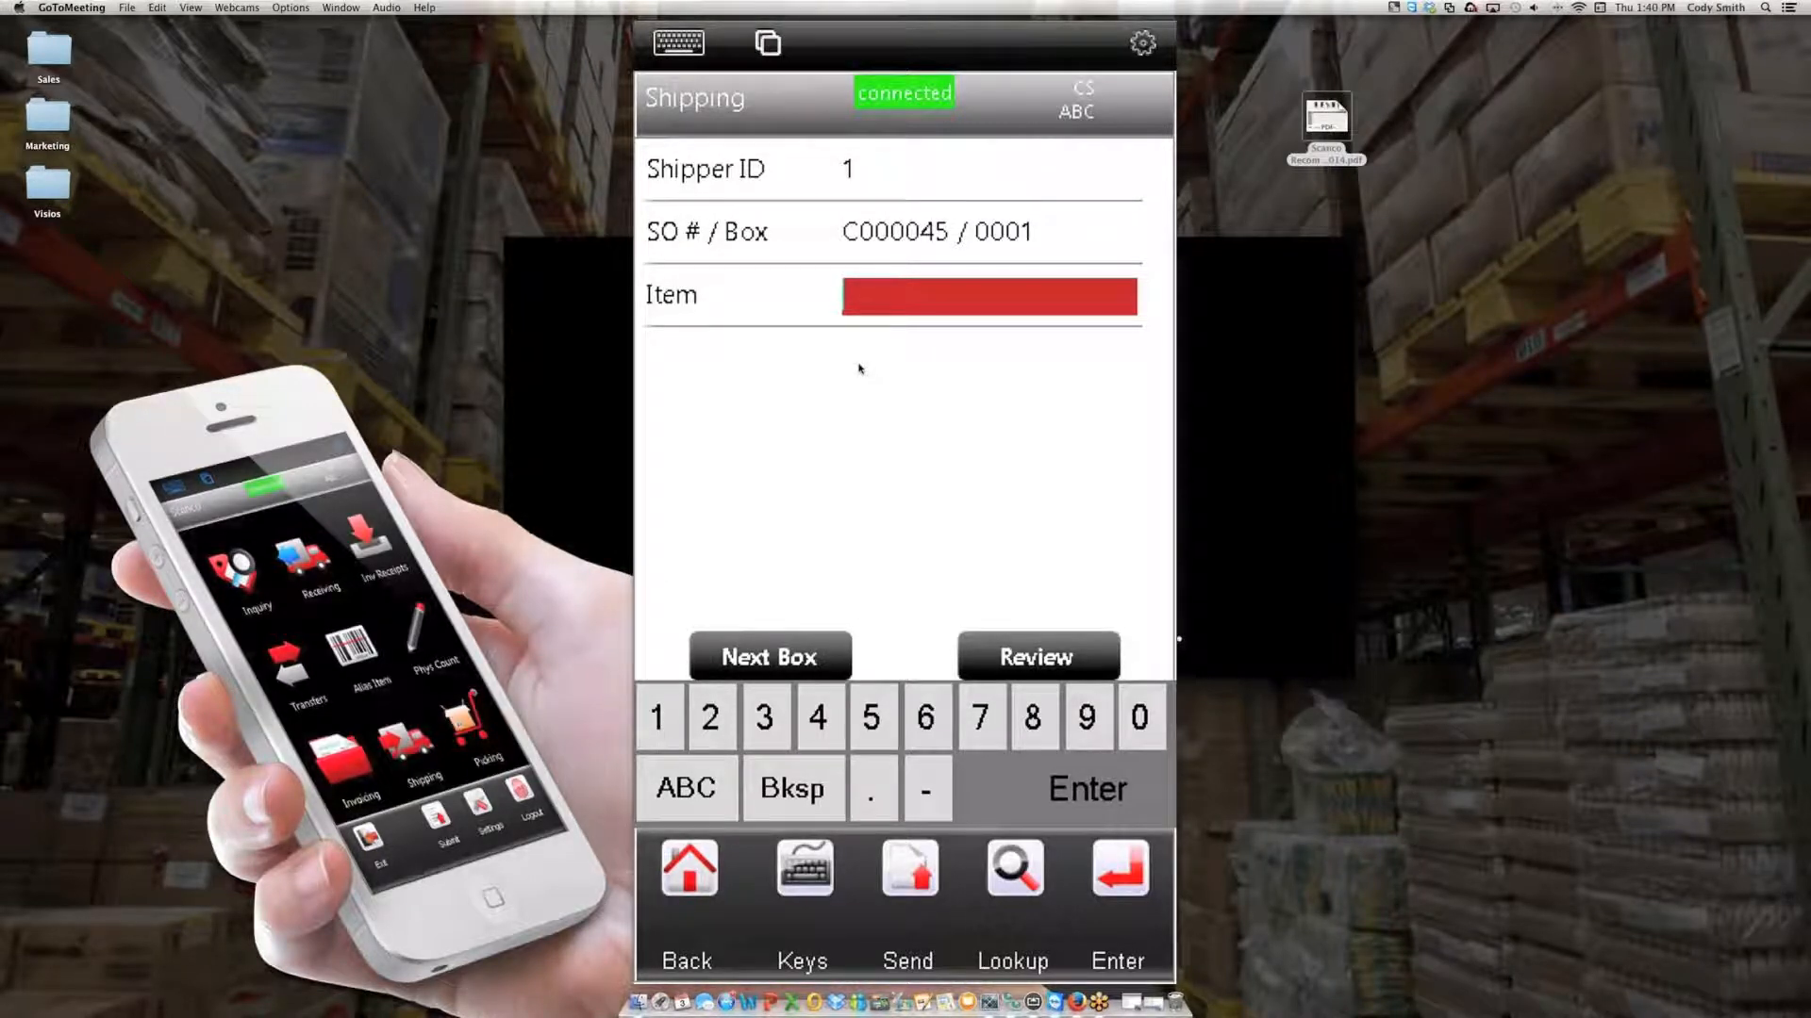
{"action": "key", "text": "Return"}
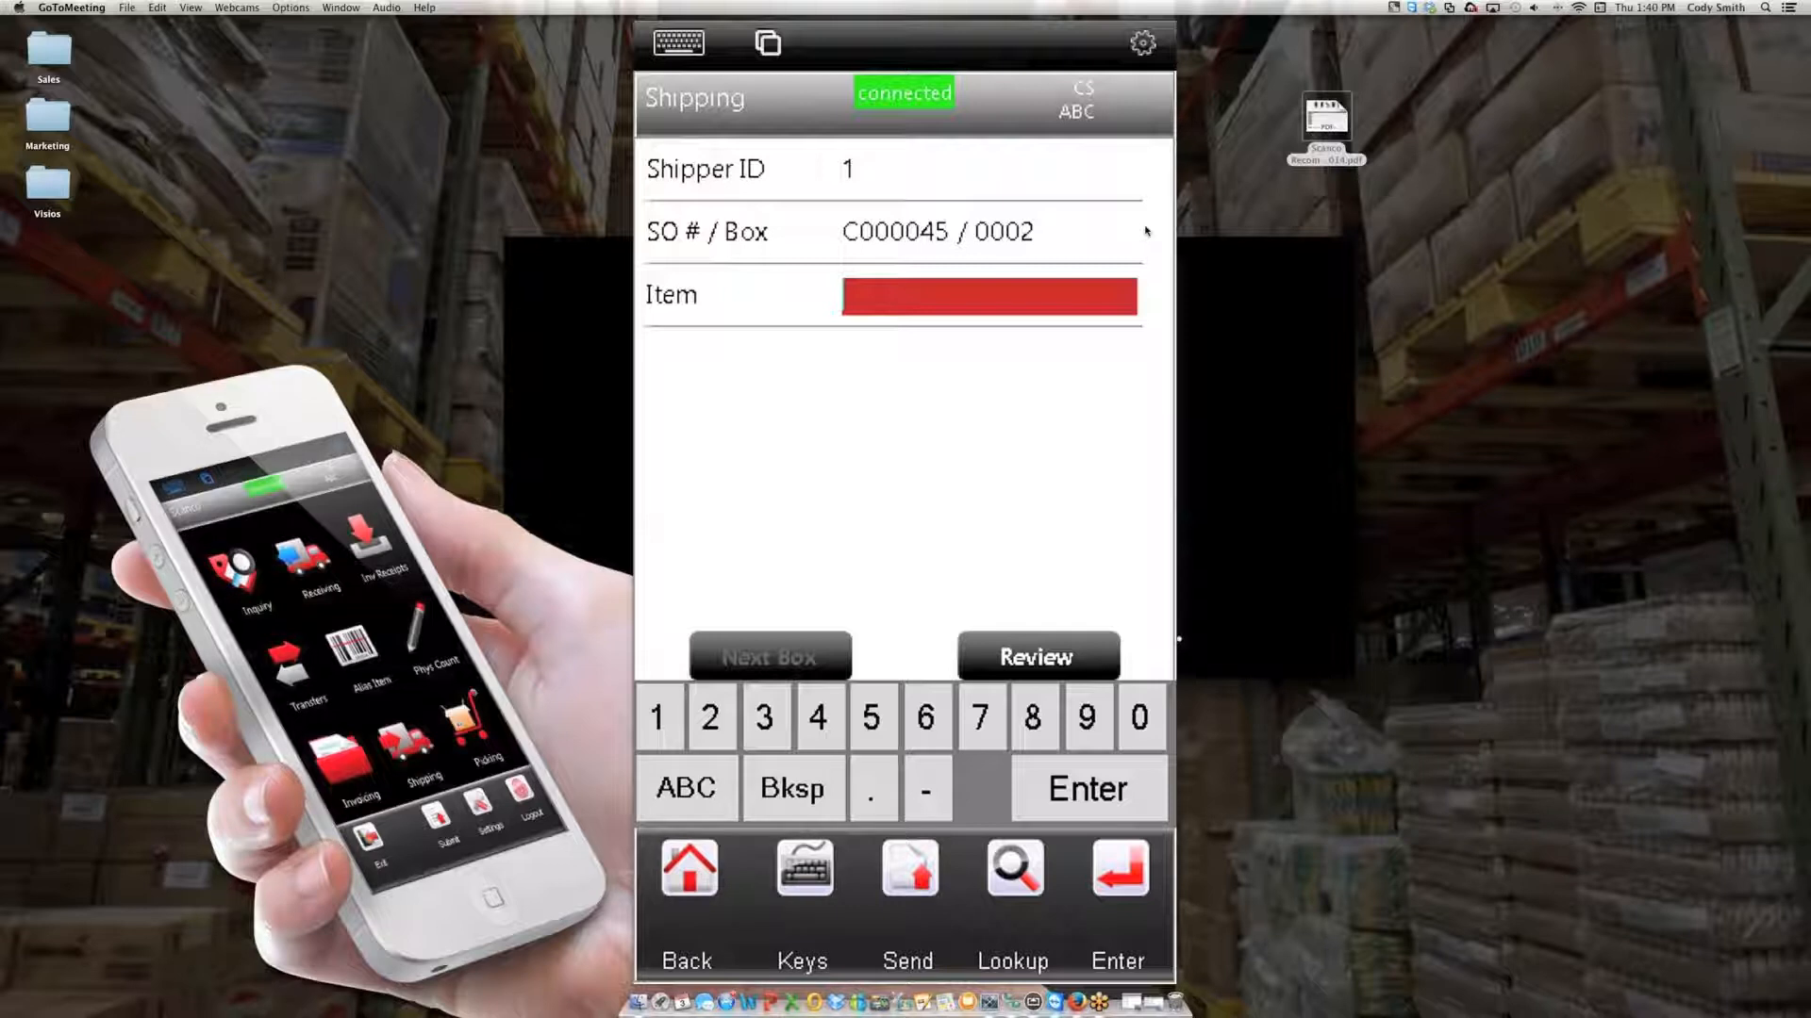
Enter item 6655 in box 0002 and try to ship quantity 3 from bin D-100-10
{"action": "type", "text": "6655"}
{"action": "key", "text": "Return"}
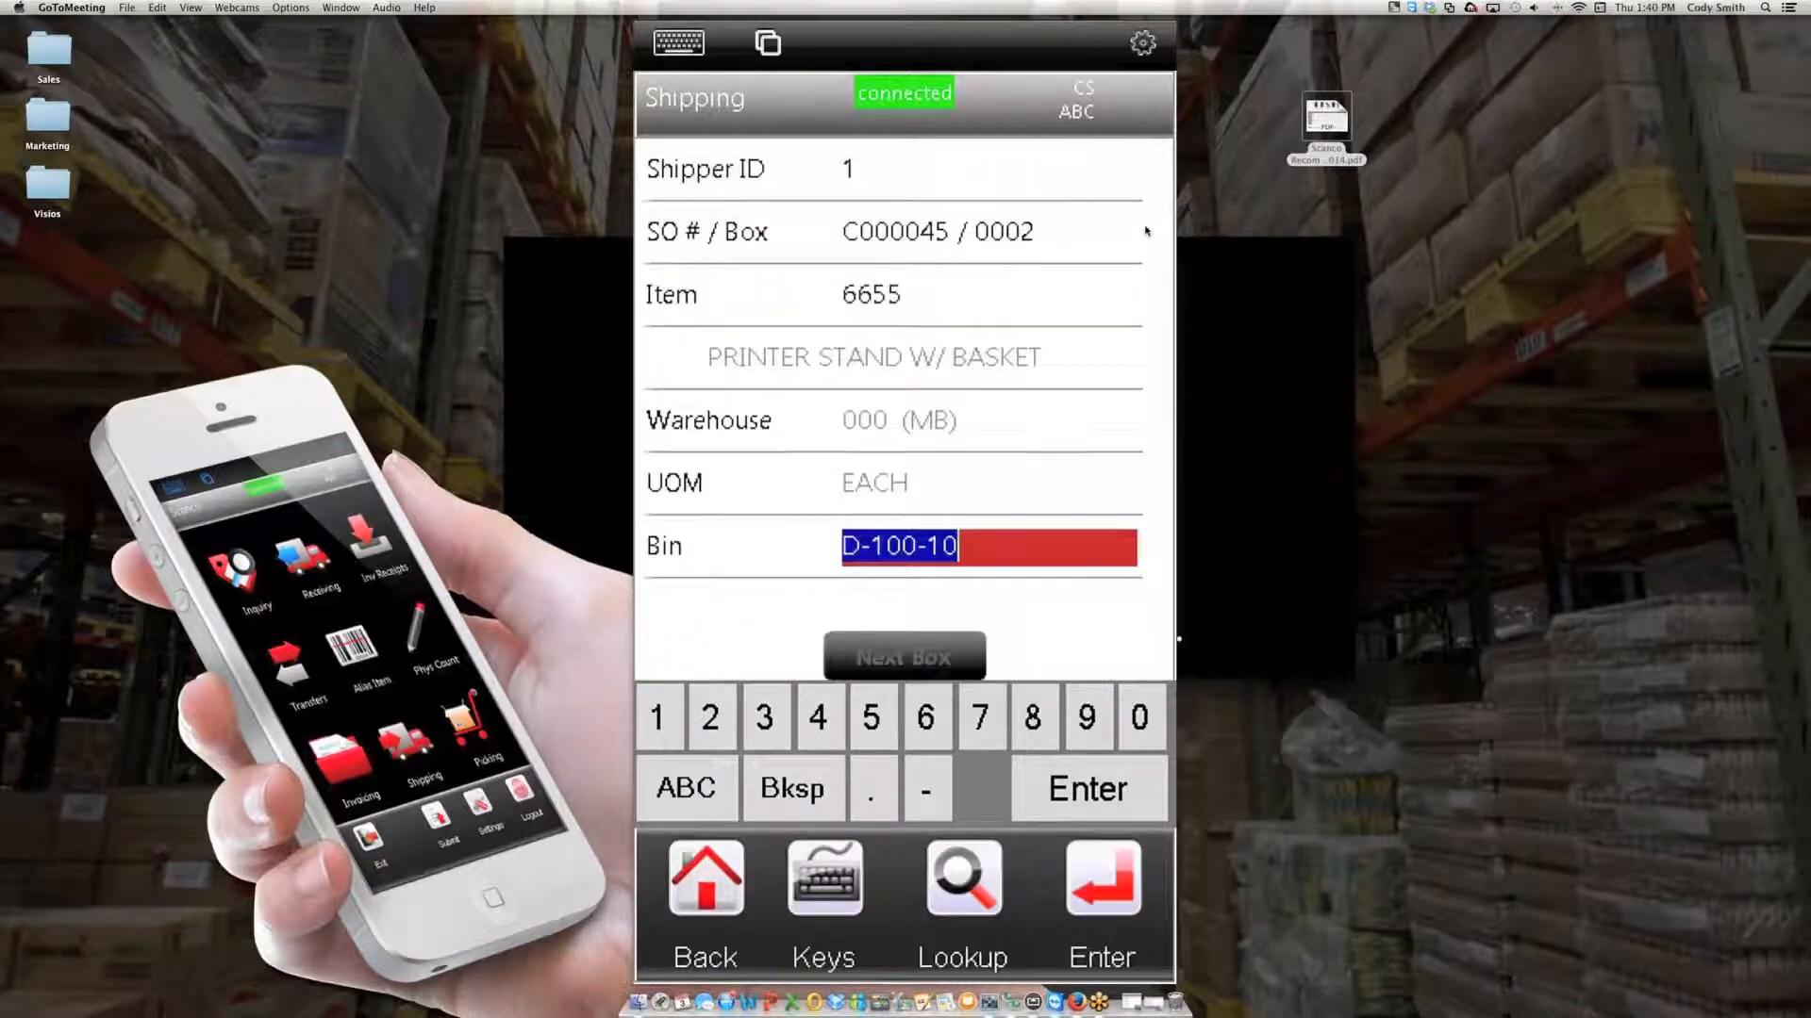
{"action": "key", "text": "Return"}
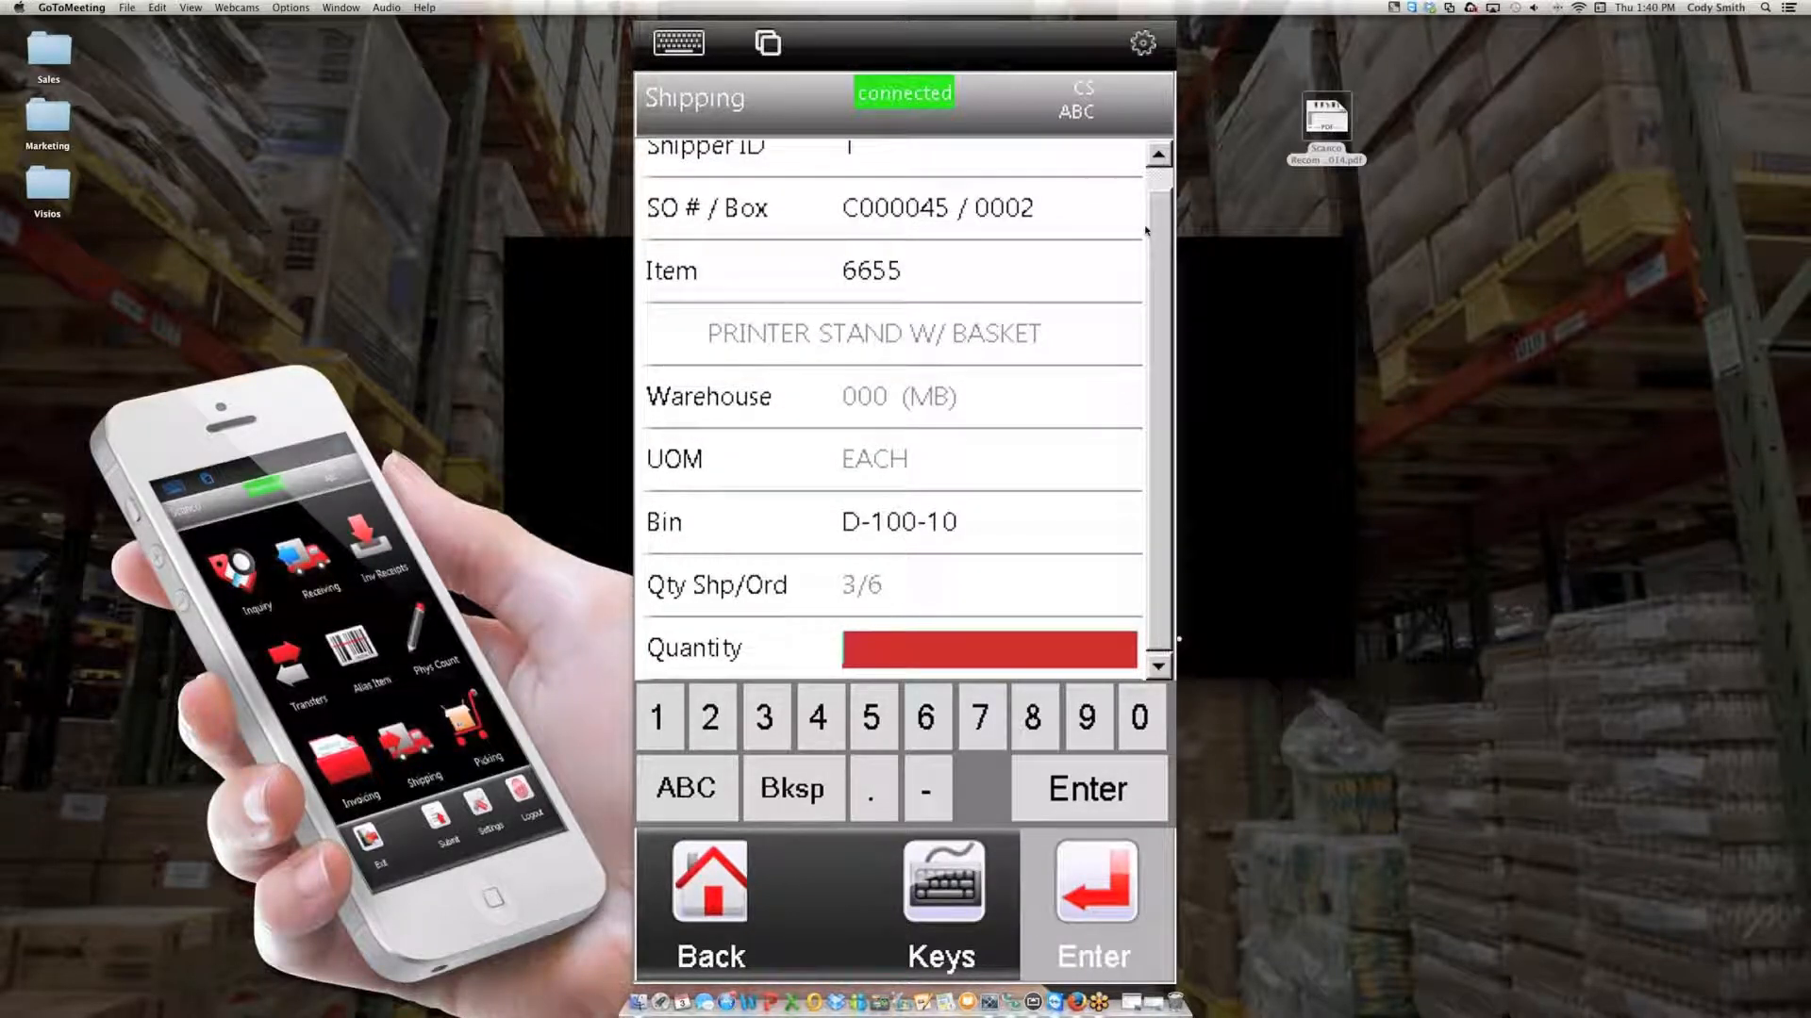
{"action": "type", "text": "3"}
{"action": "key", "text": "Return"}
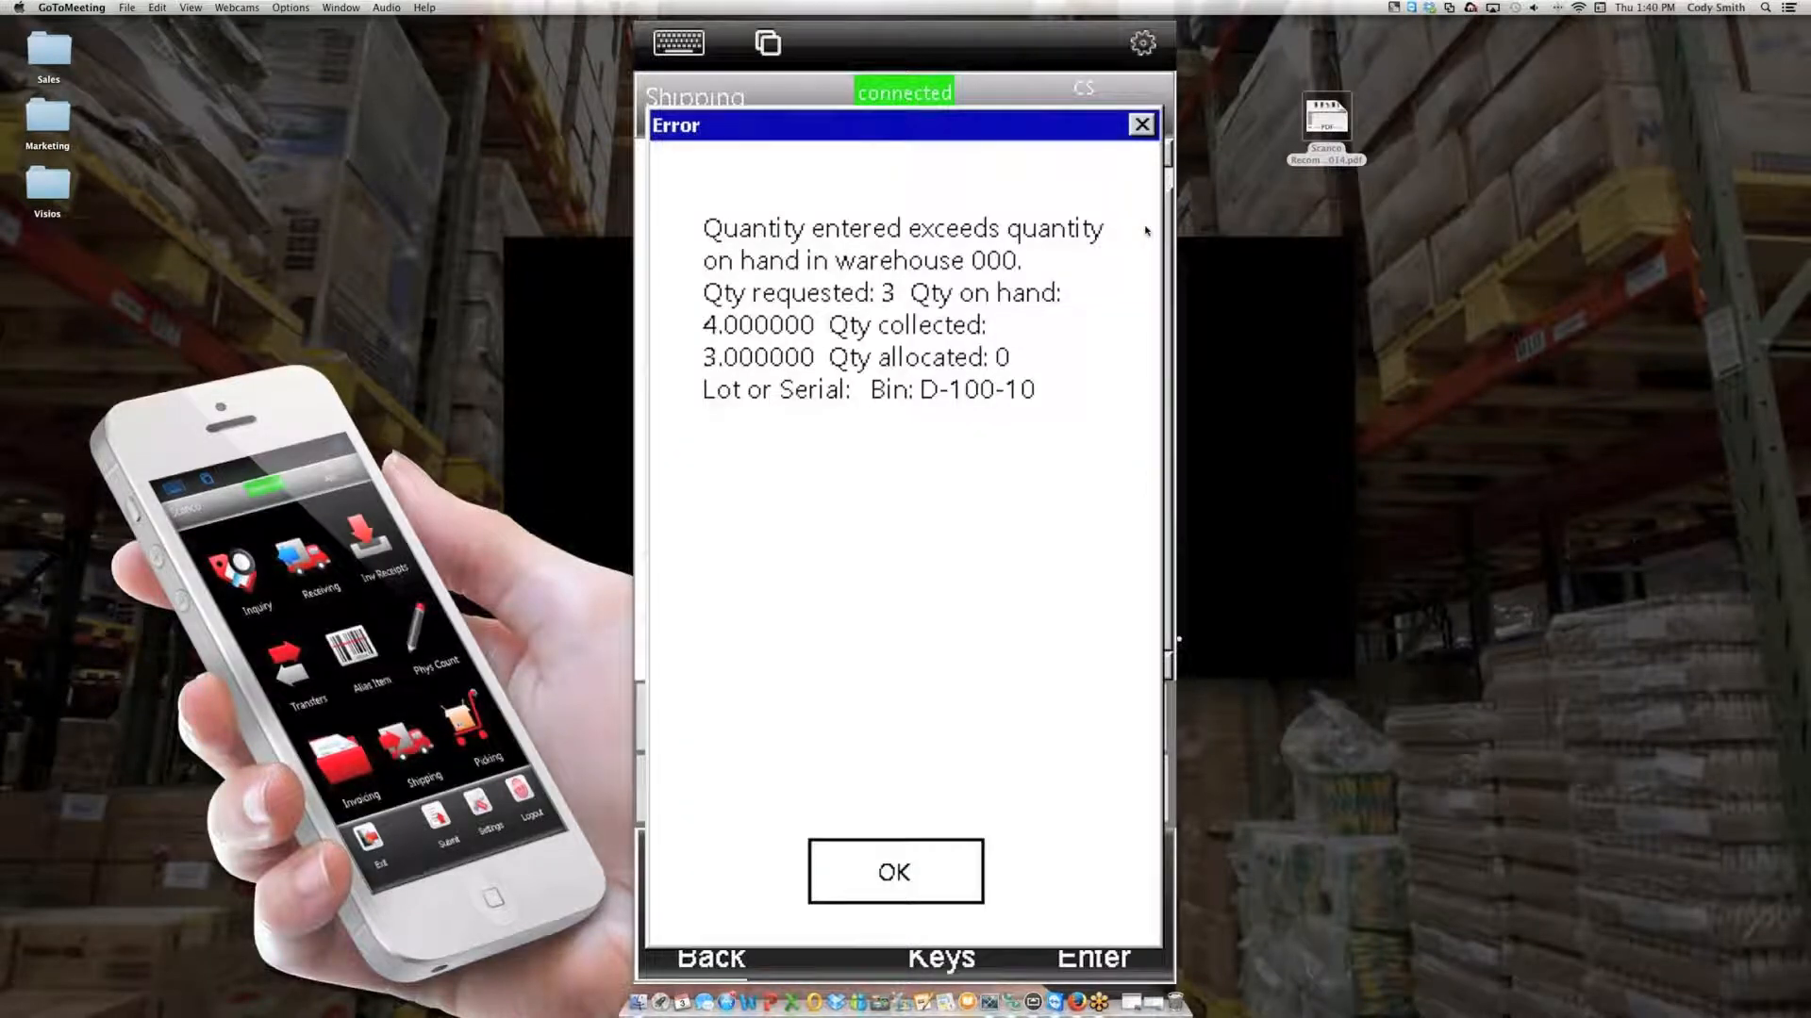
{"action": "key", "text": "Return"}
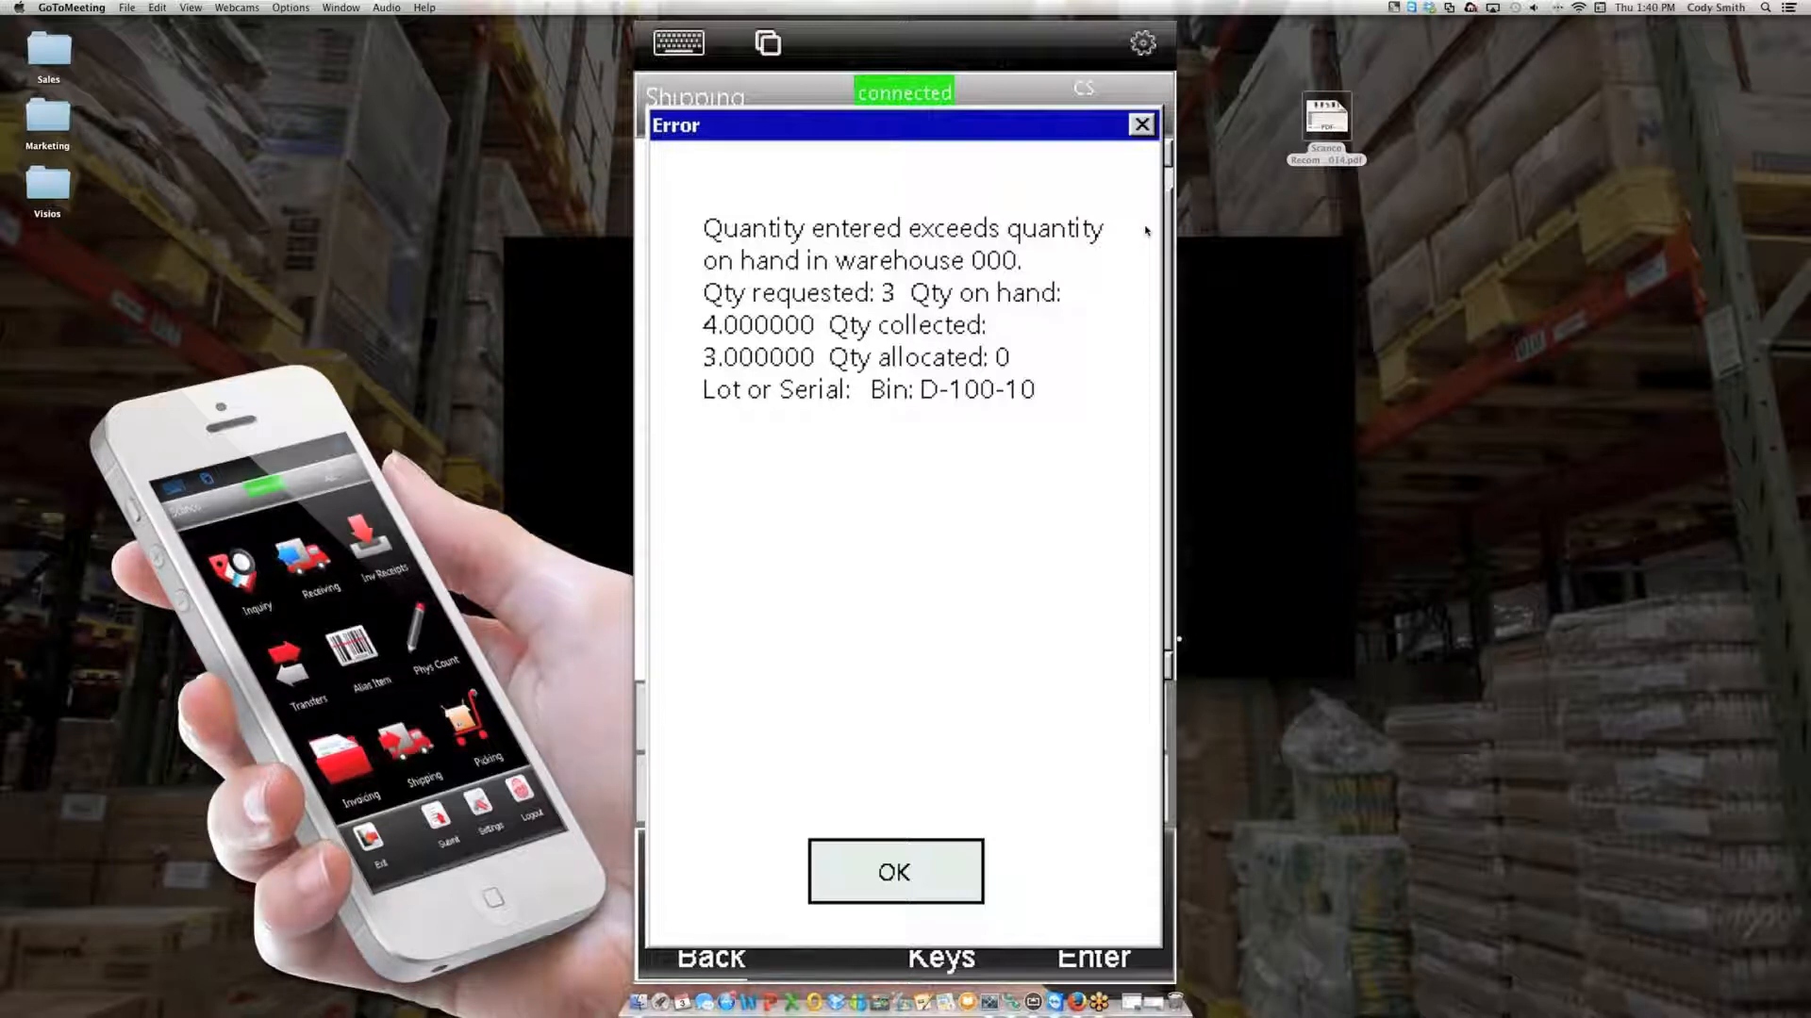
{"action": "key", "text": "Return"}
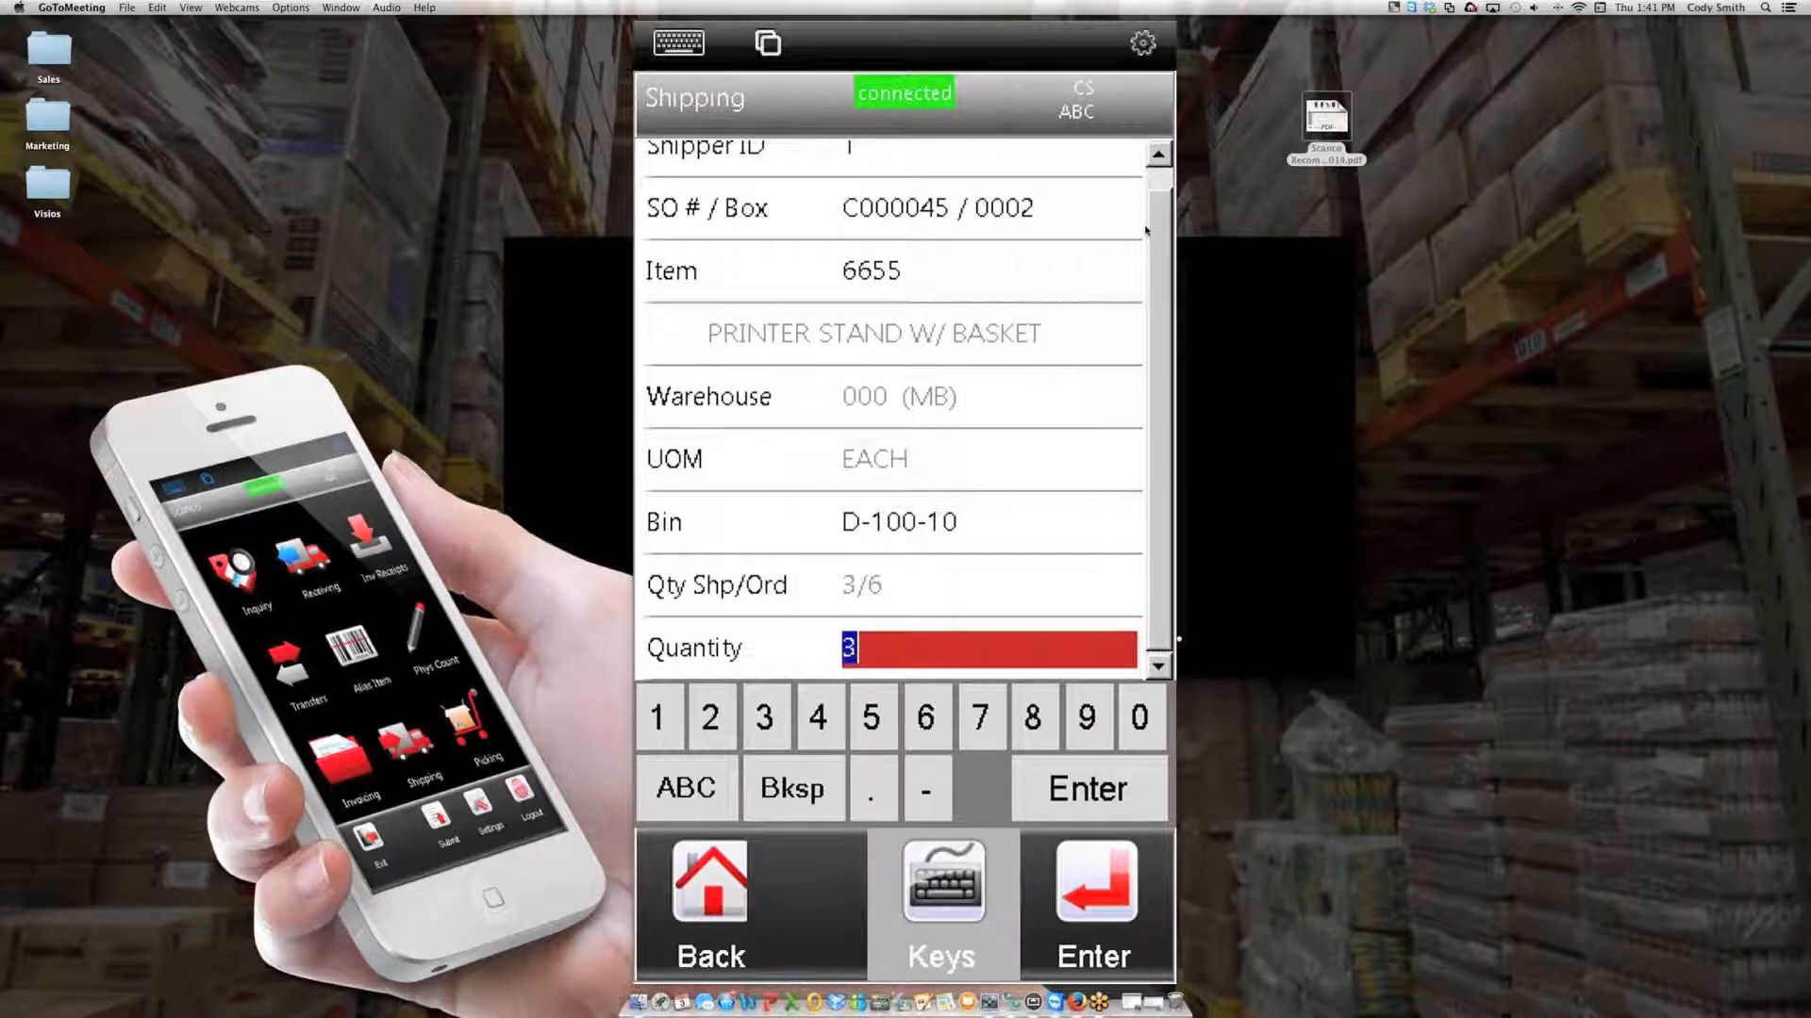
Submit quantity 3 for item 6655 in box 0002 and start clearing the bin entry D-100-10
{"action": "key", "text": "Return"}
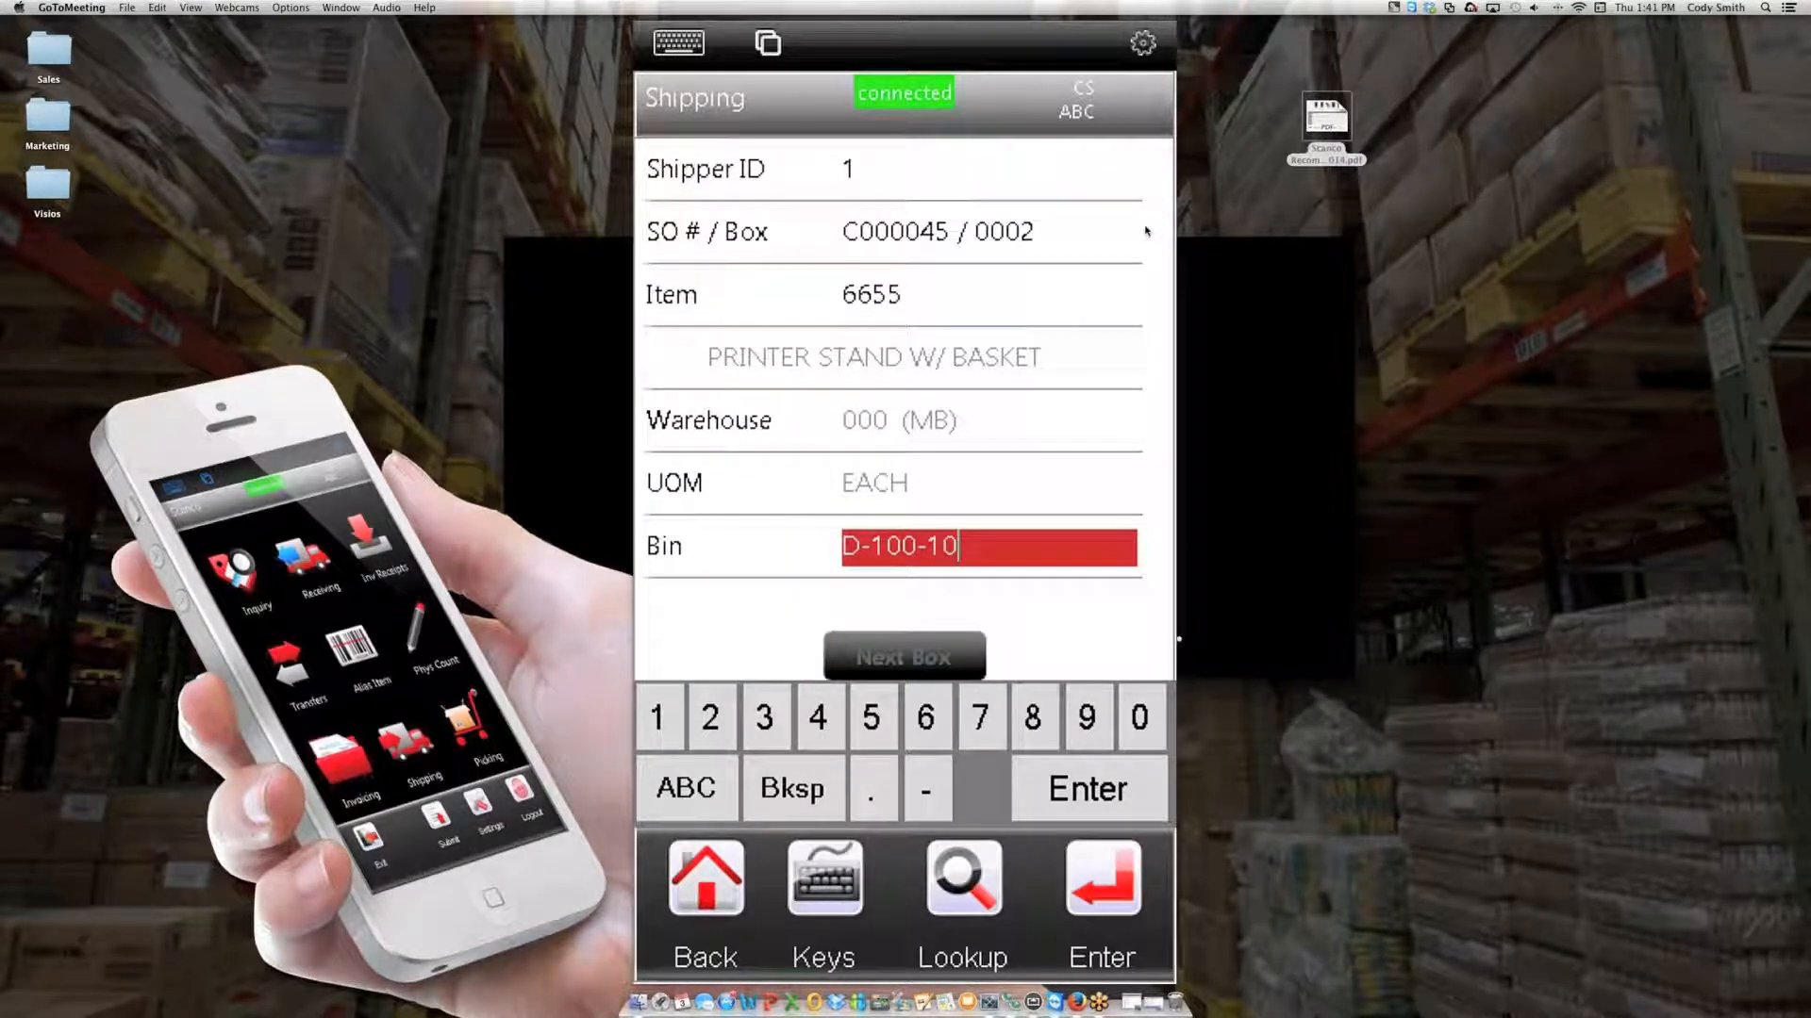
{"action": "key", "text": "BackSpace"}
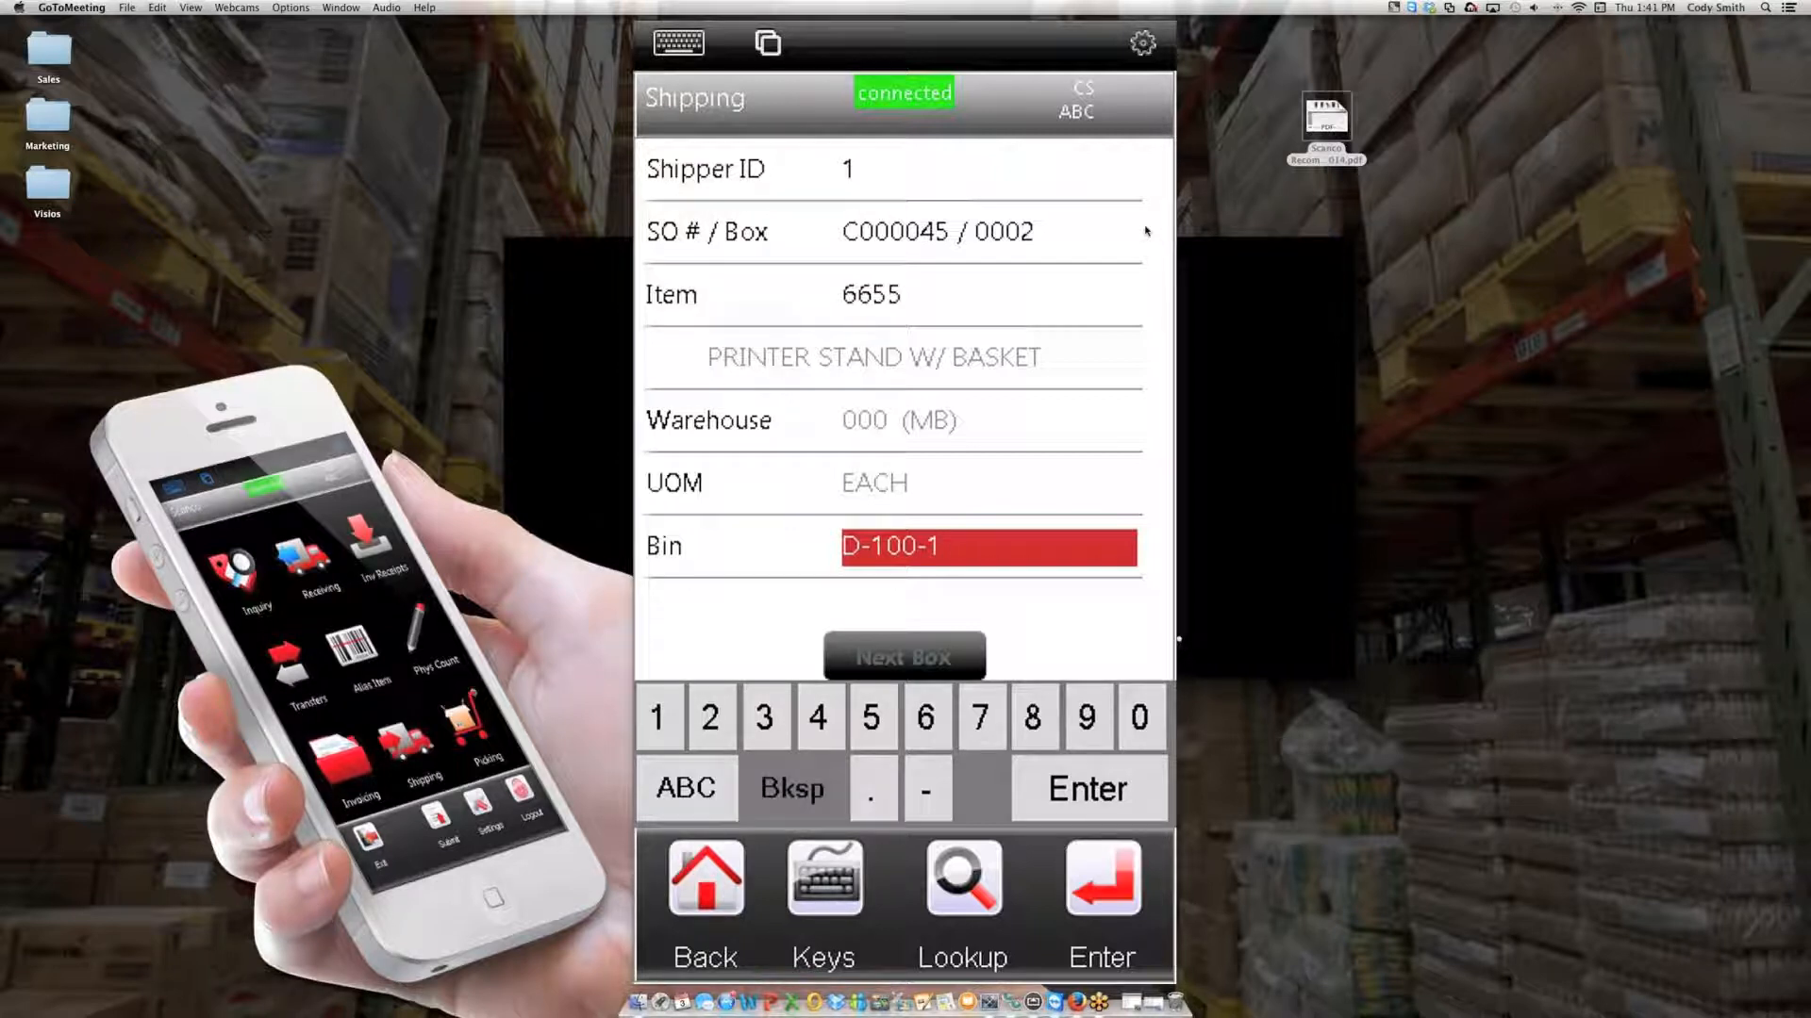
{"action": "key", "text": "BackSpace"}
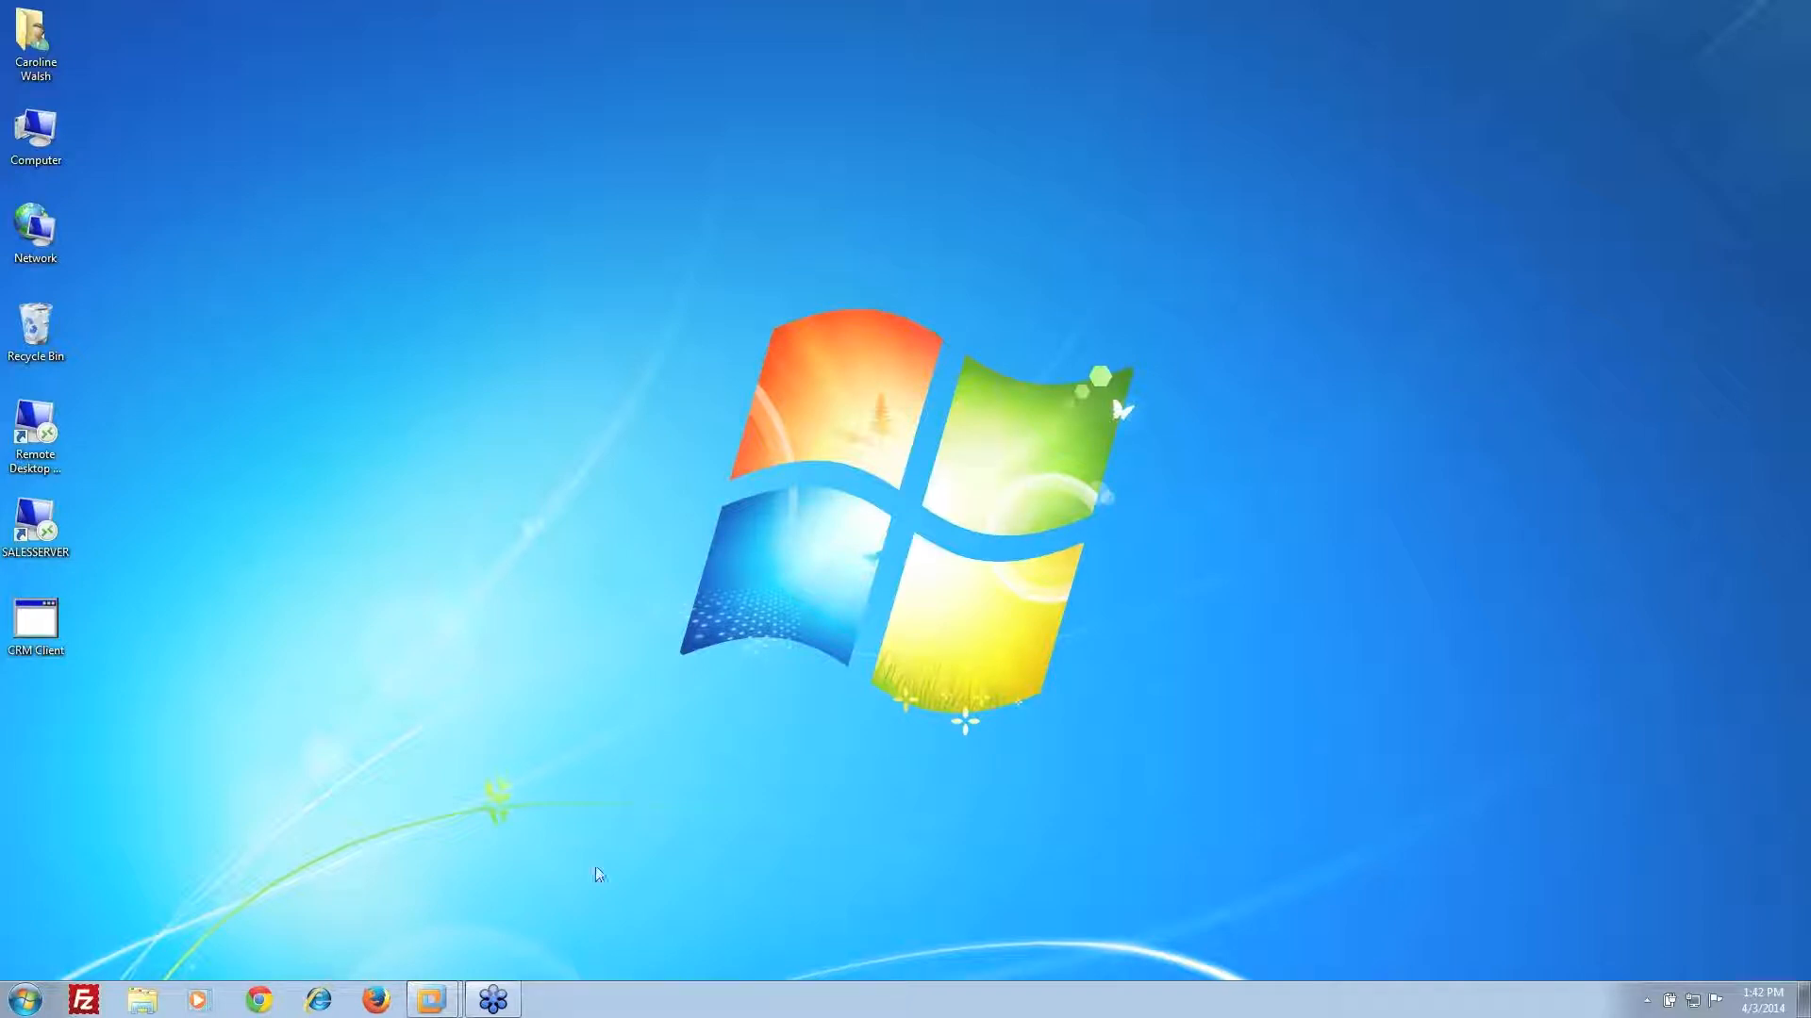
Switch to the SALESDEMO1 remote session and load the Sage 100 ERP Invoice shipment into StarShip by its document number
{"action": "mouse_move", "coordinate": [453, 1011]}
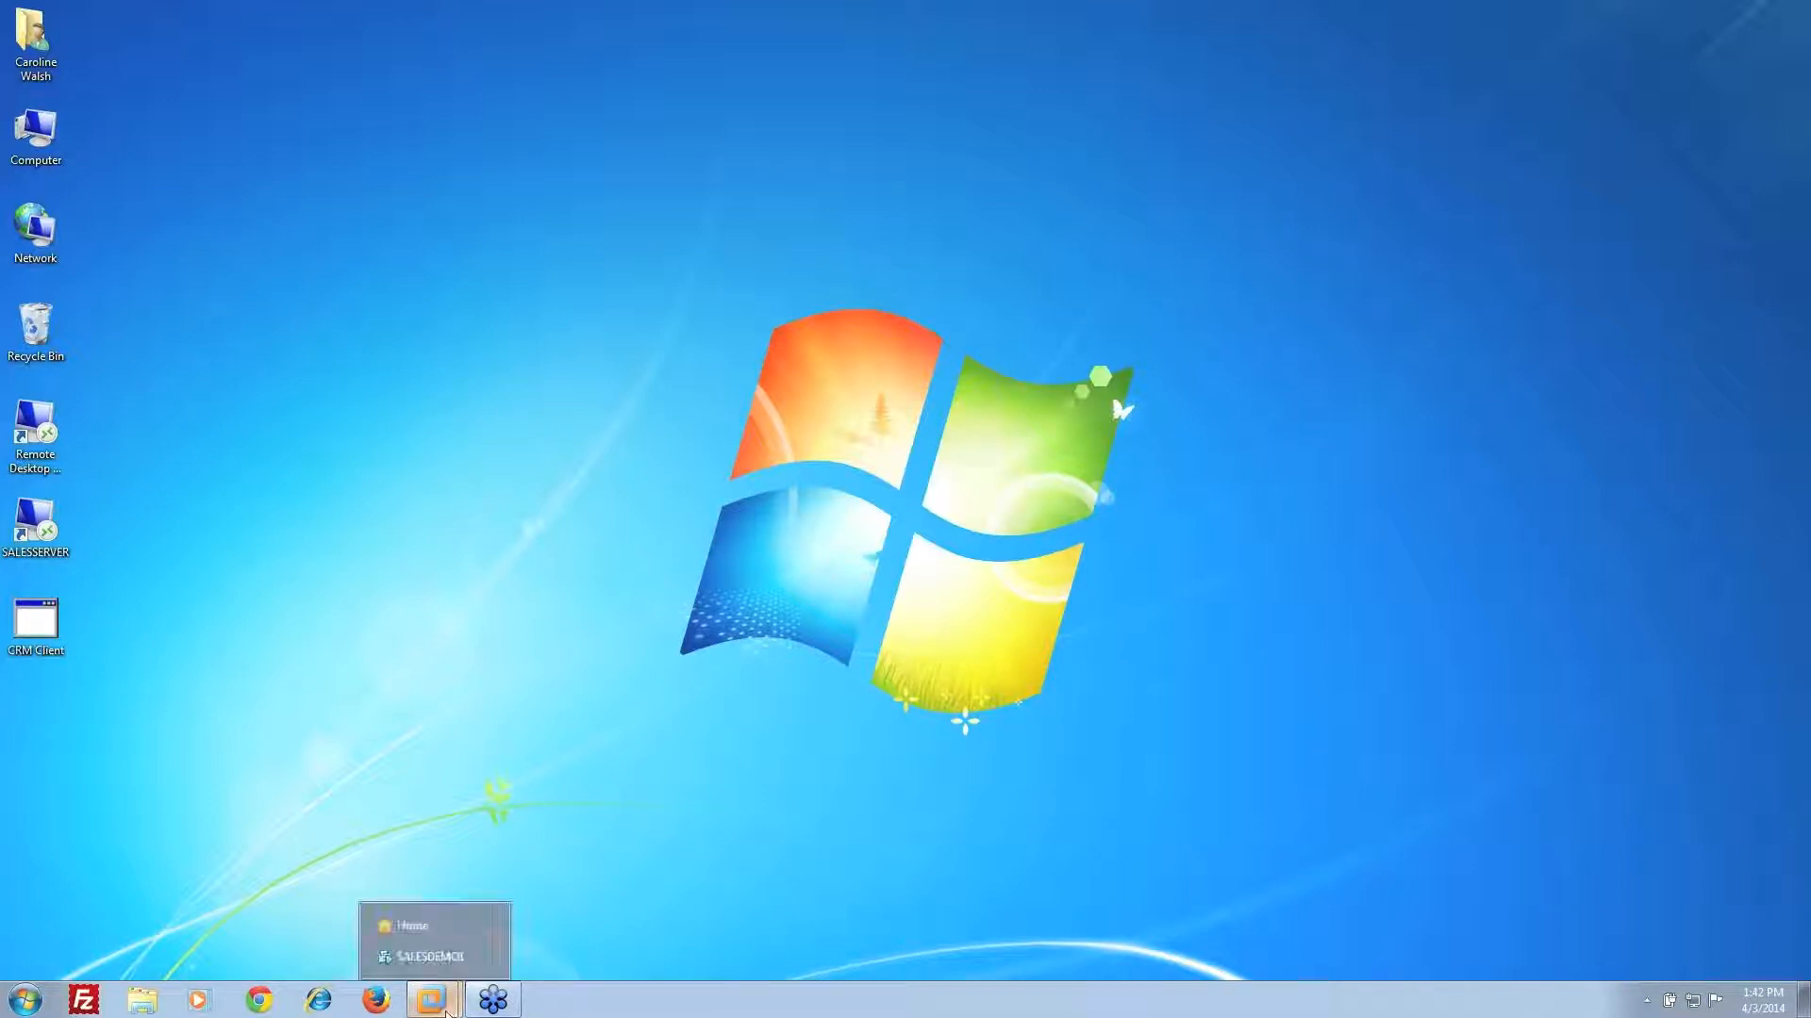
{"action": "left_click", "coordinate": [440, 956]}
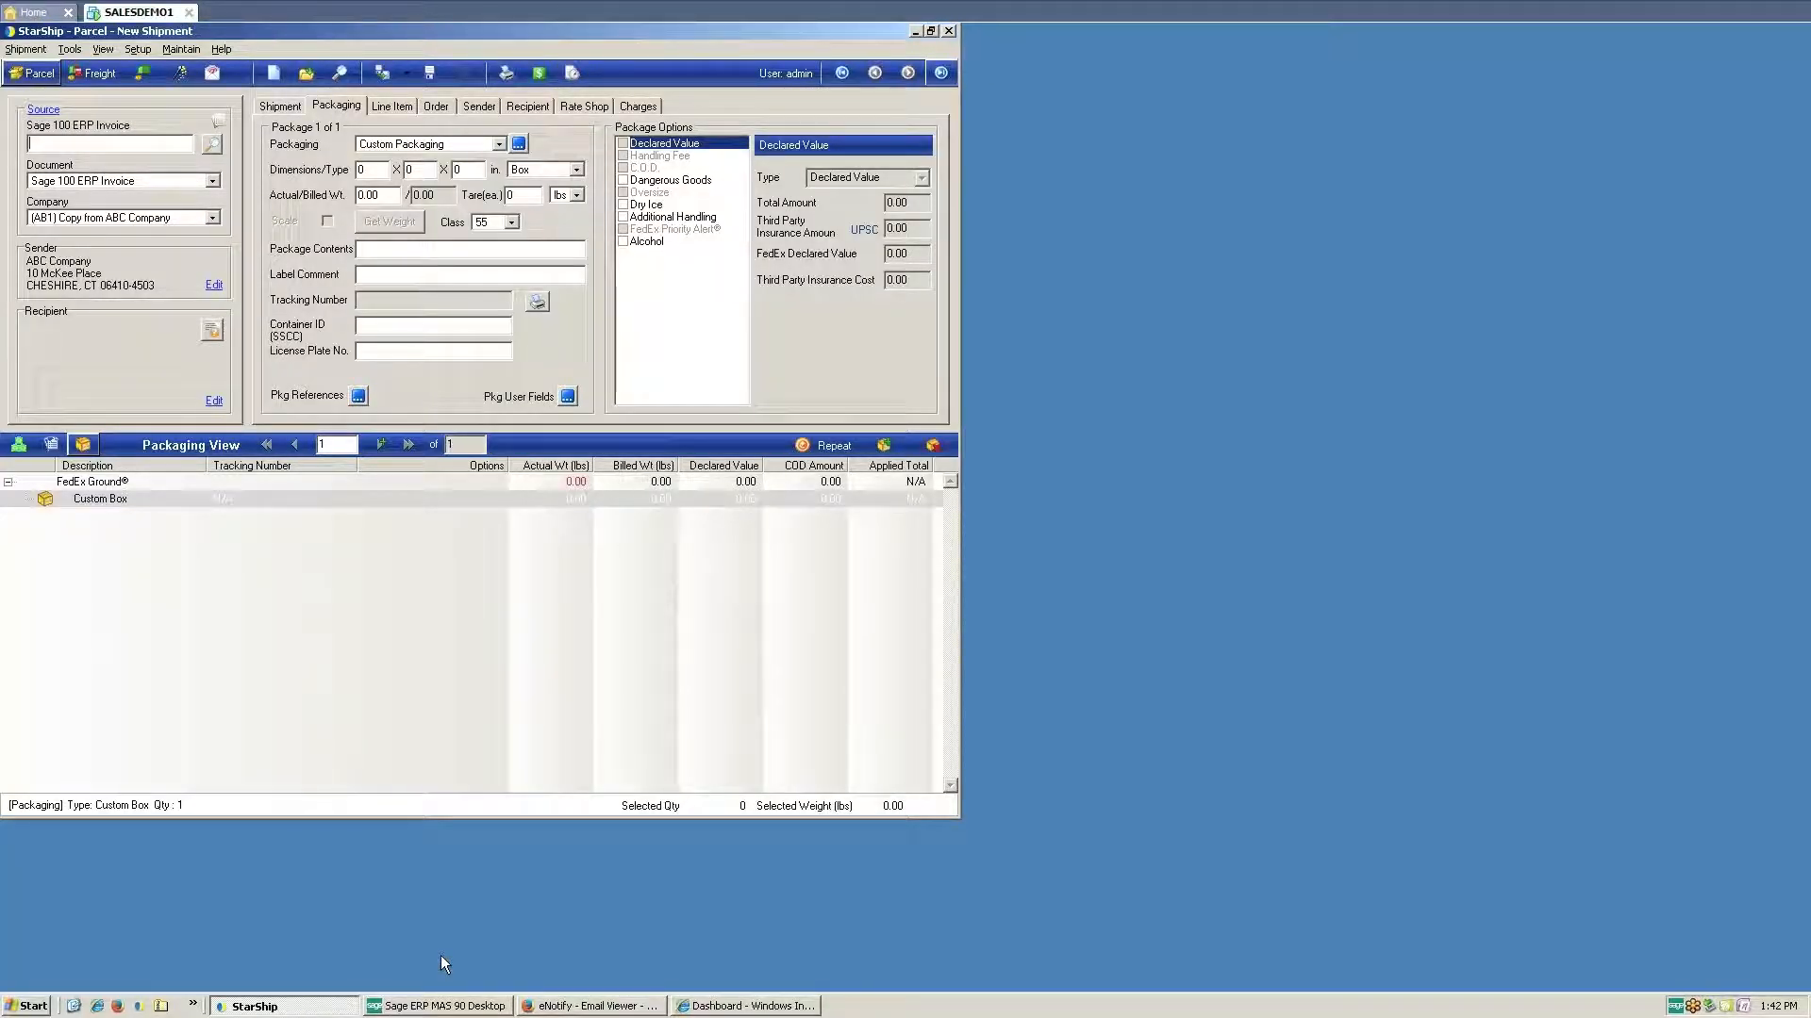
{"action": "left_click", "coordinate": [51, 144]}
{"action": "type", "text": "217"}
{"action": "key", "text": "Return"}
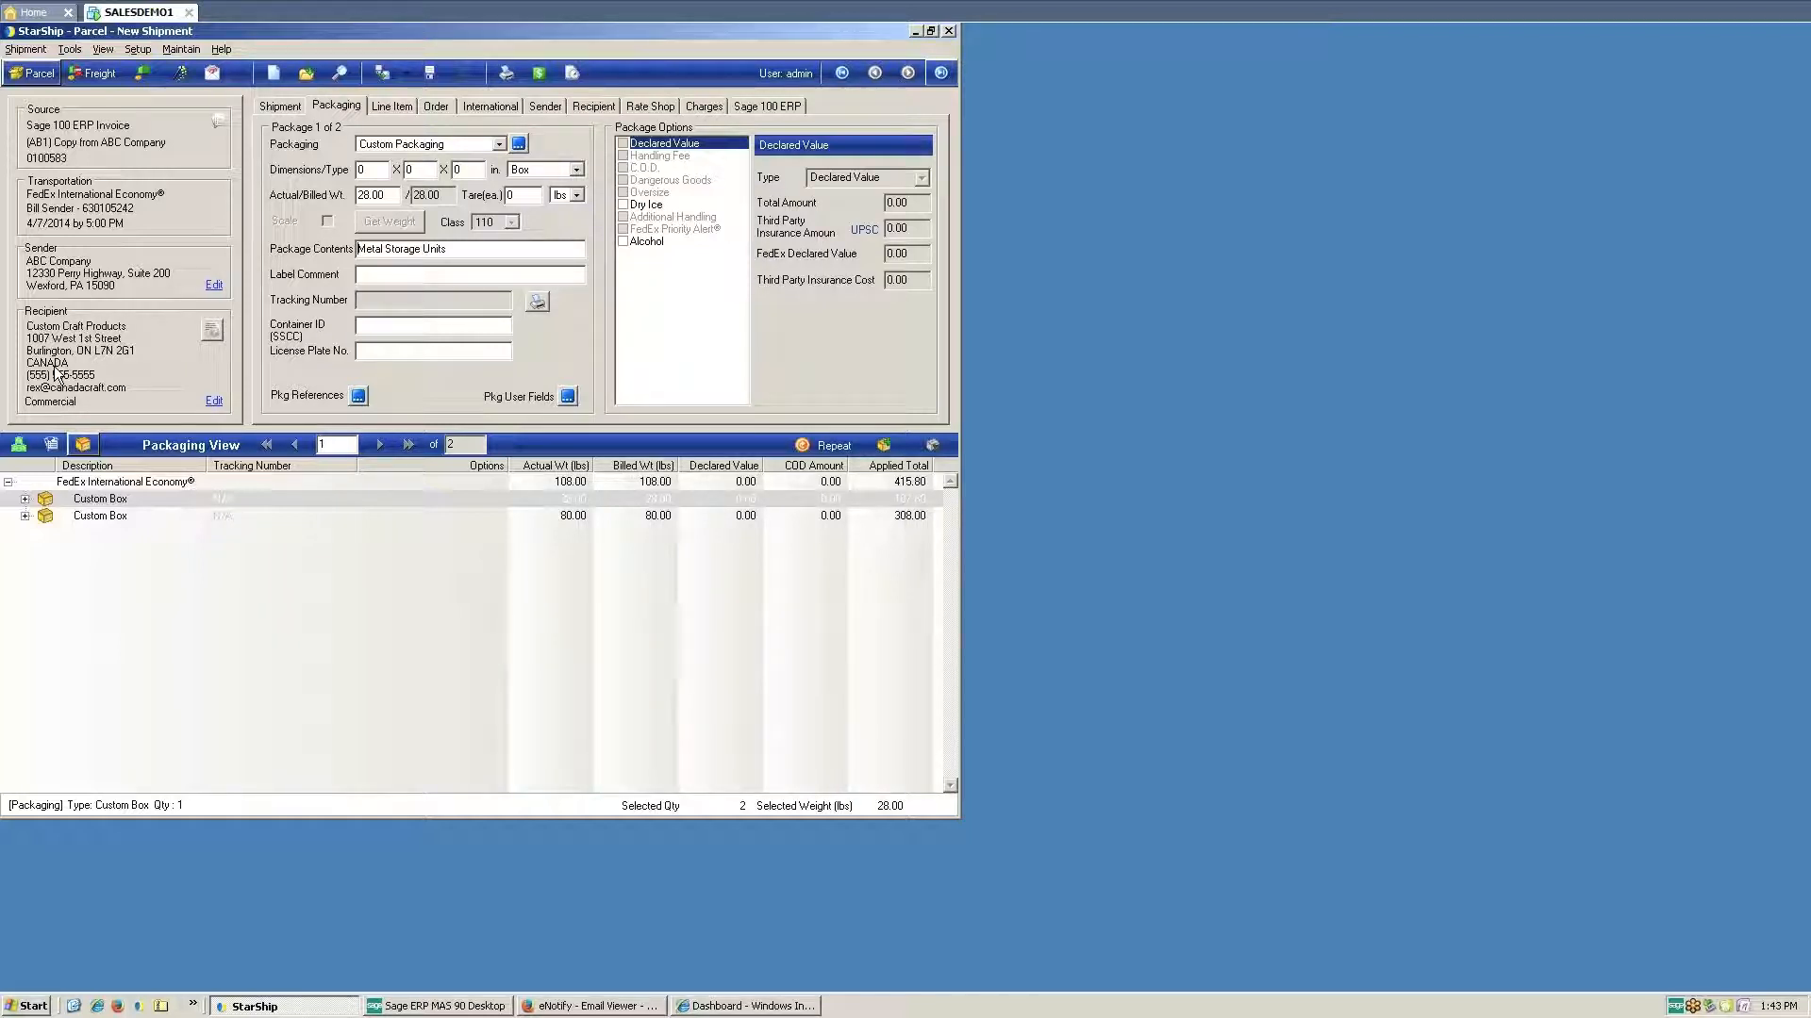
Expand the contents of both custom boxes and examine the commodity information of the HON 2 DRAWER LETTER FLE W/O LK line item
{"action": "right_click", "coordinate": [26, 507]}
{"action": "left_click", "coordinate": [80, 509]}
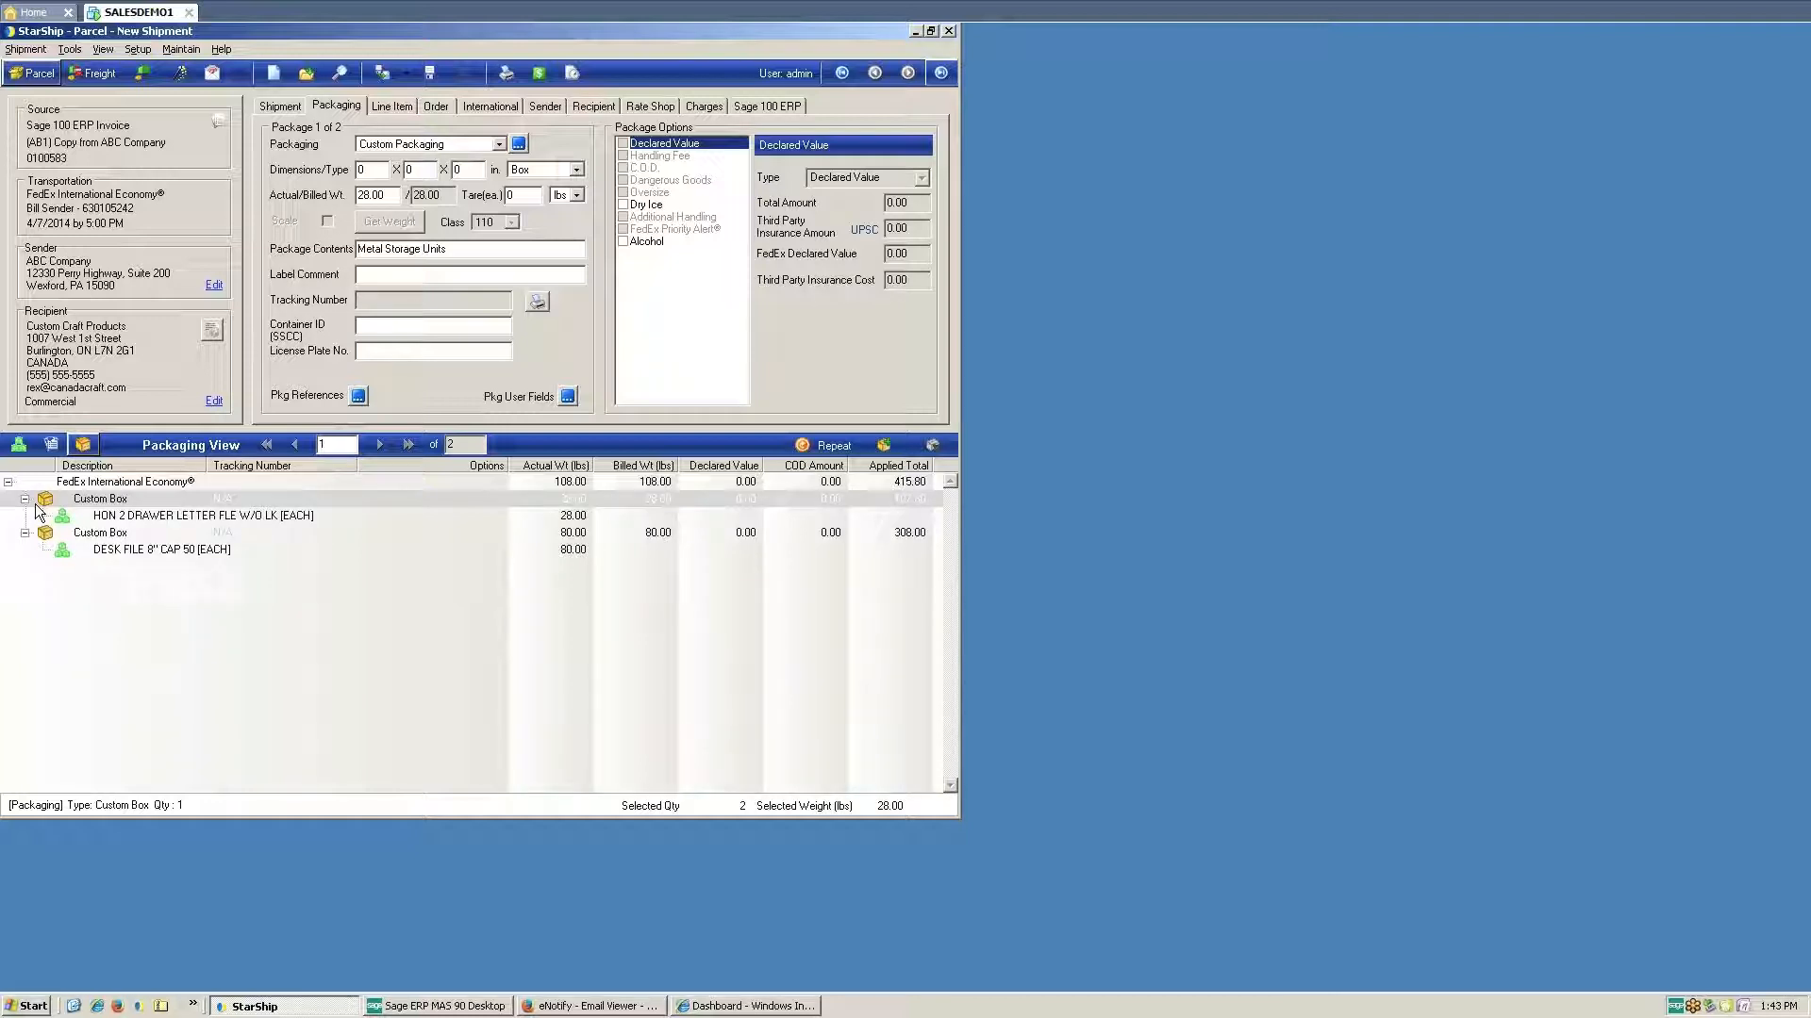
{"action": "left_click", "coordinate": [94, 520]}
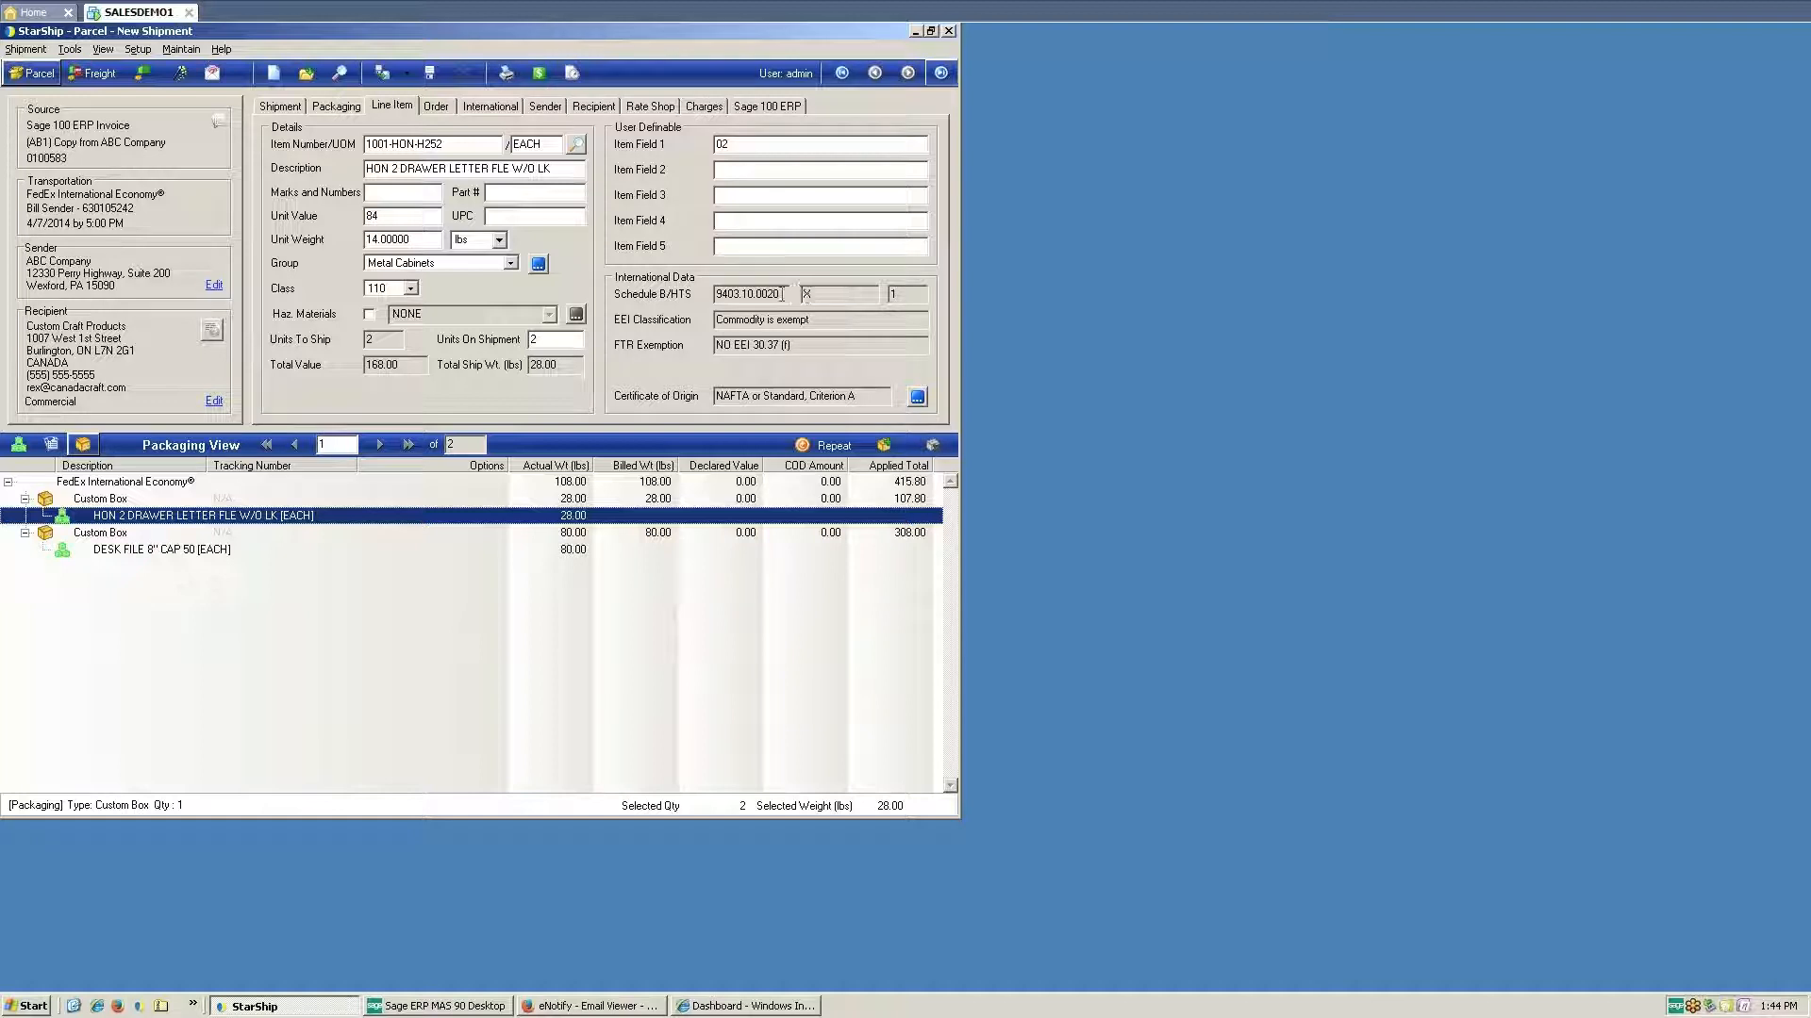
{"action": "left_click", "coordinate": [916, 396]}
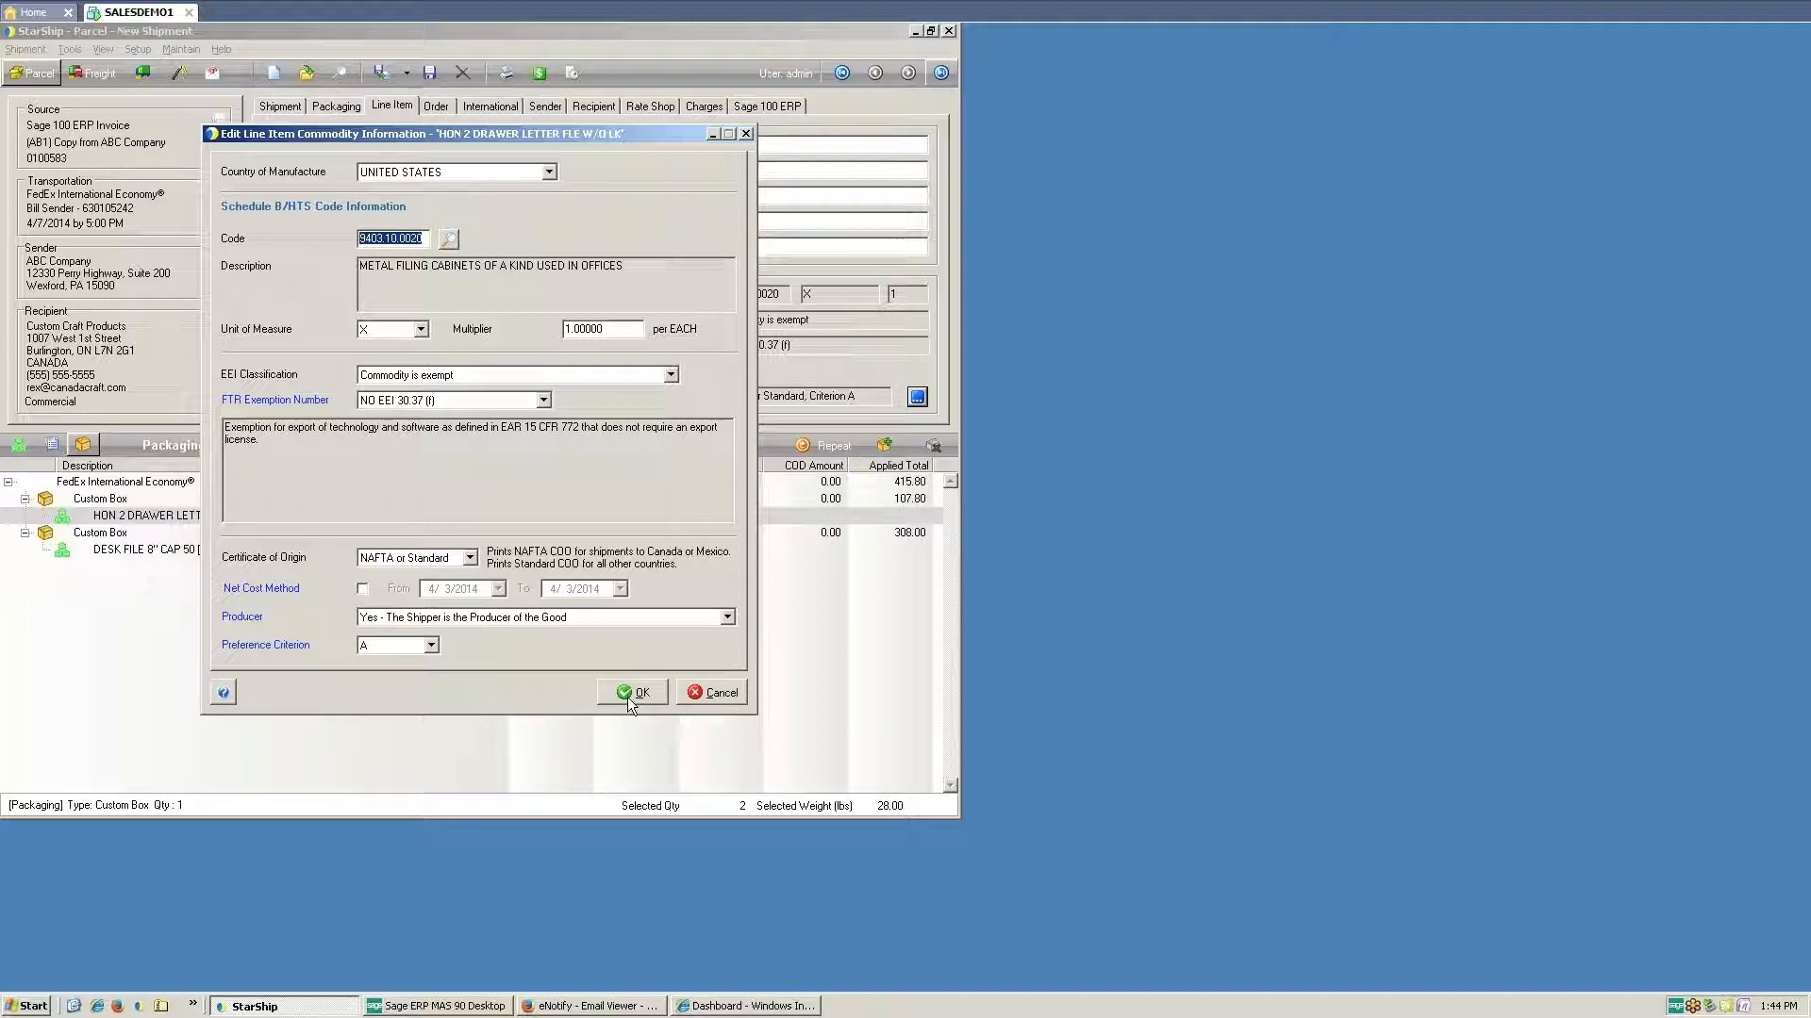
{"action": "left_click", "coordinate": [695, 694]}
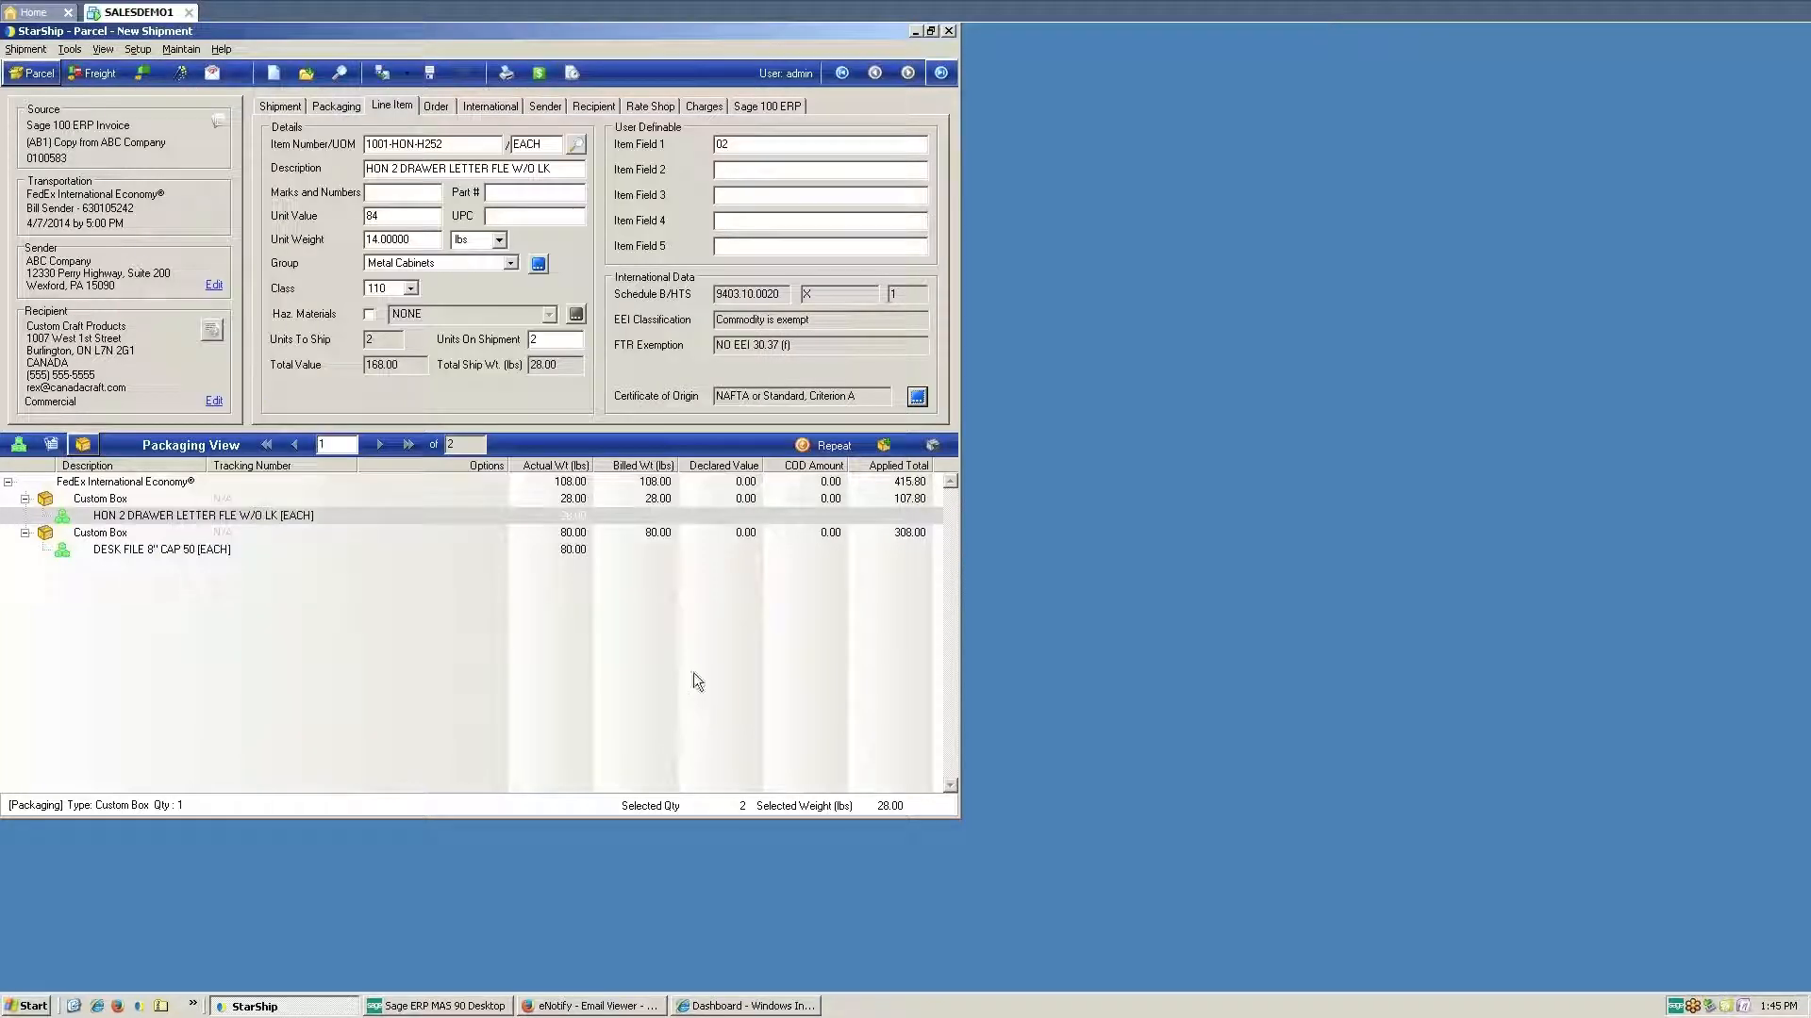
Remove the EEI exemption from the HON 2 drawer commodity to inspect the filing options, and discard the change
{"action": "left_click", "coordinate": [499, 106]}
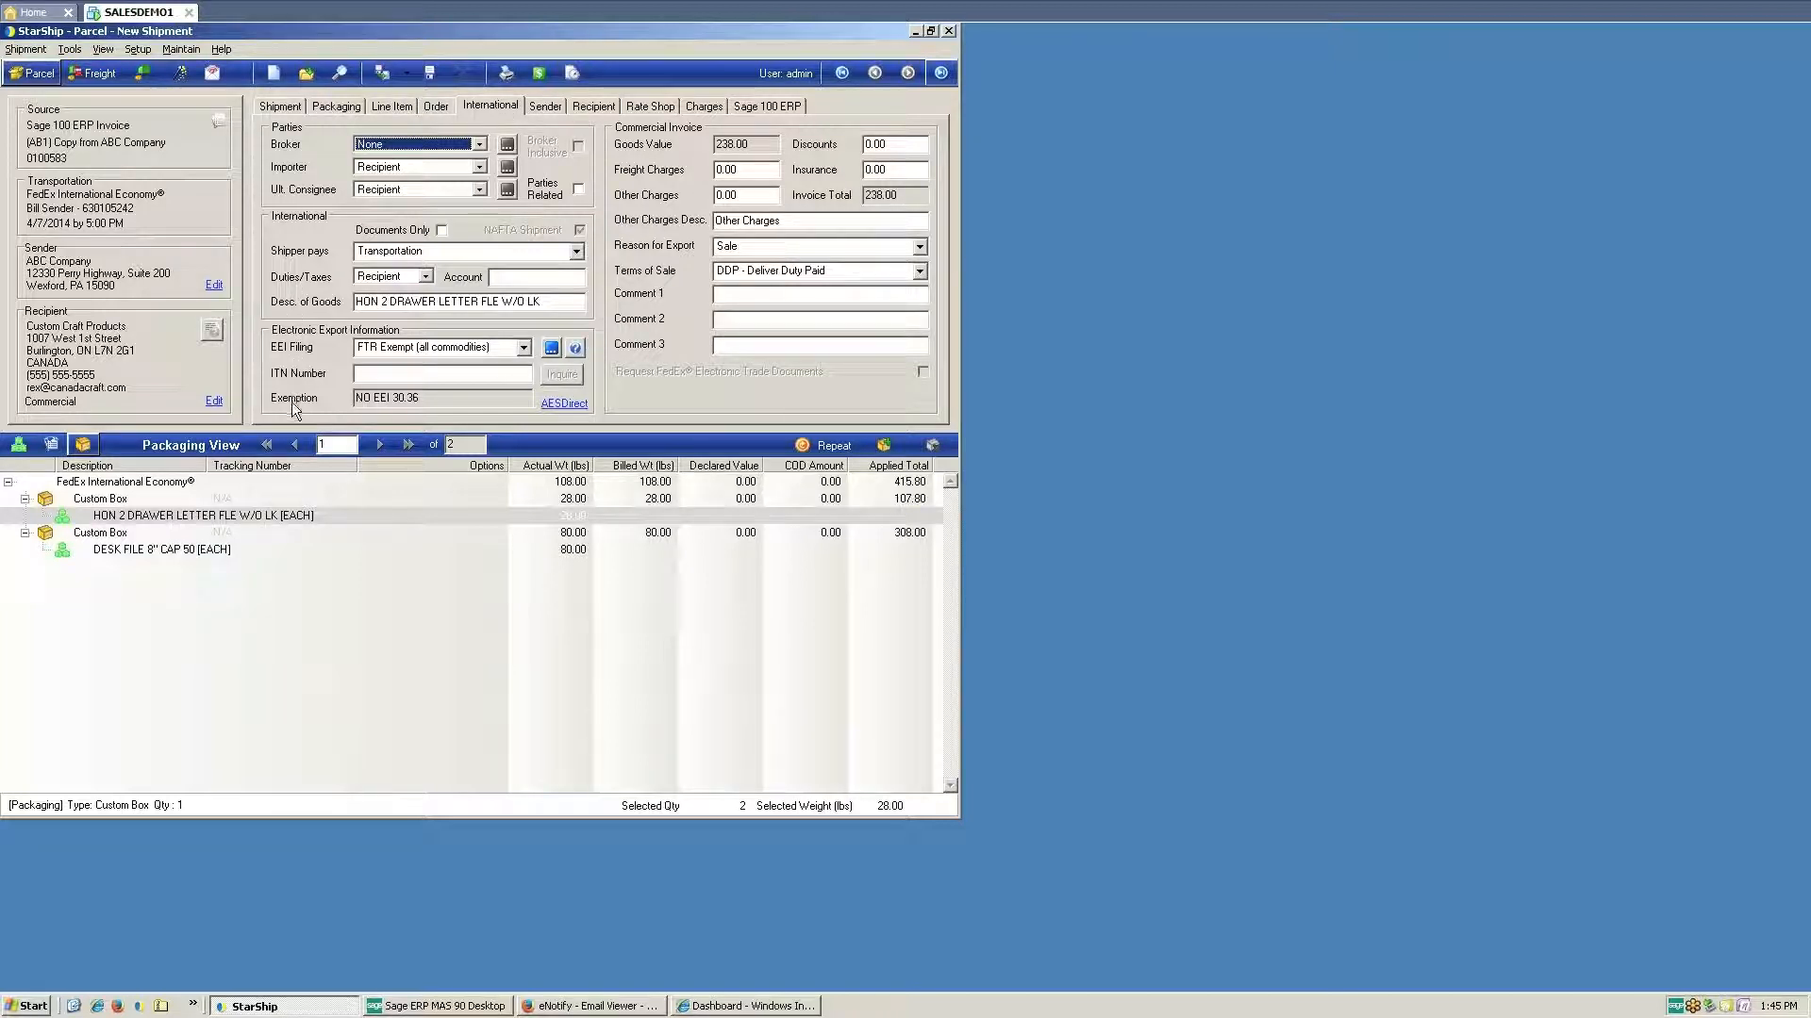
{"action": "left_click", "coordinate": [551, 349]}
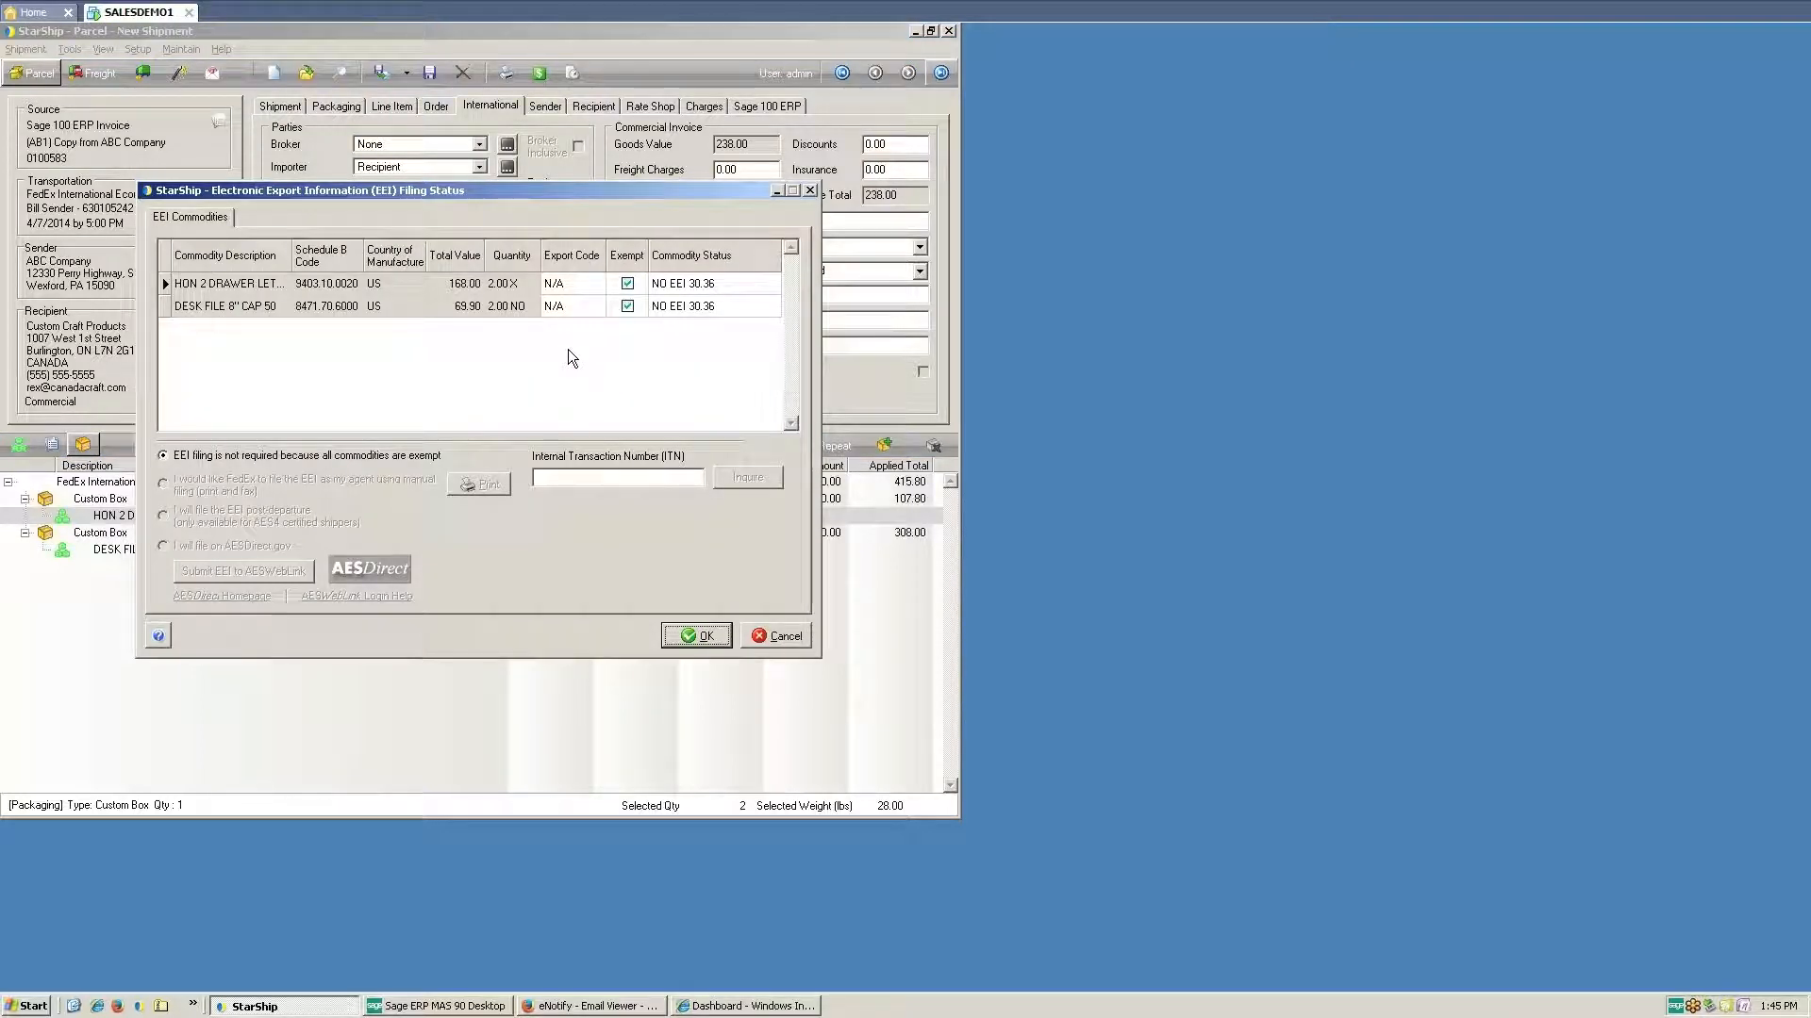
{"action": "left_click", "coordinate": [626, 283]}
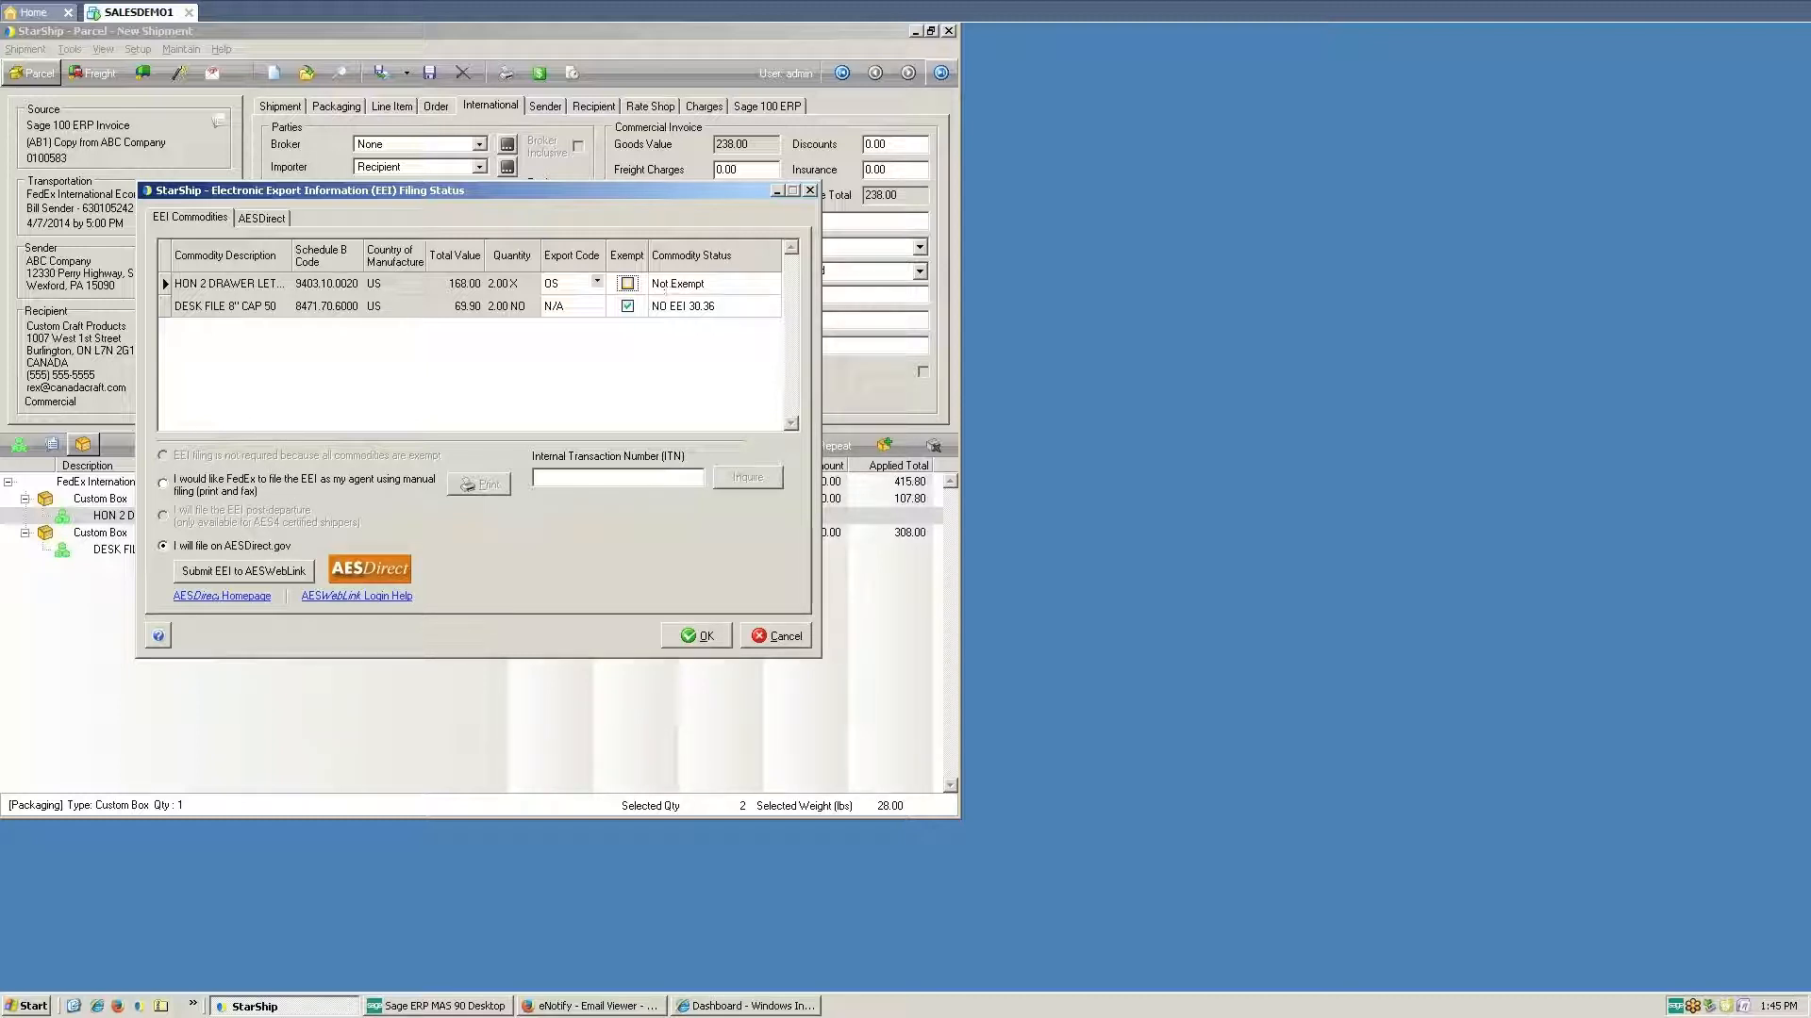
{"action": "left_click", "coordinate": [757, 635]}
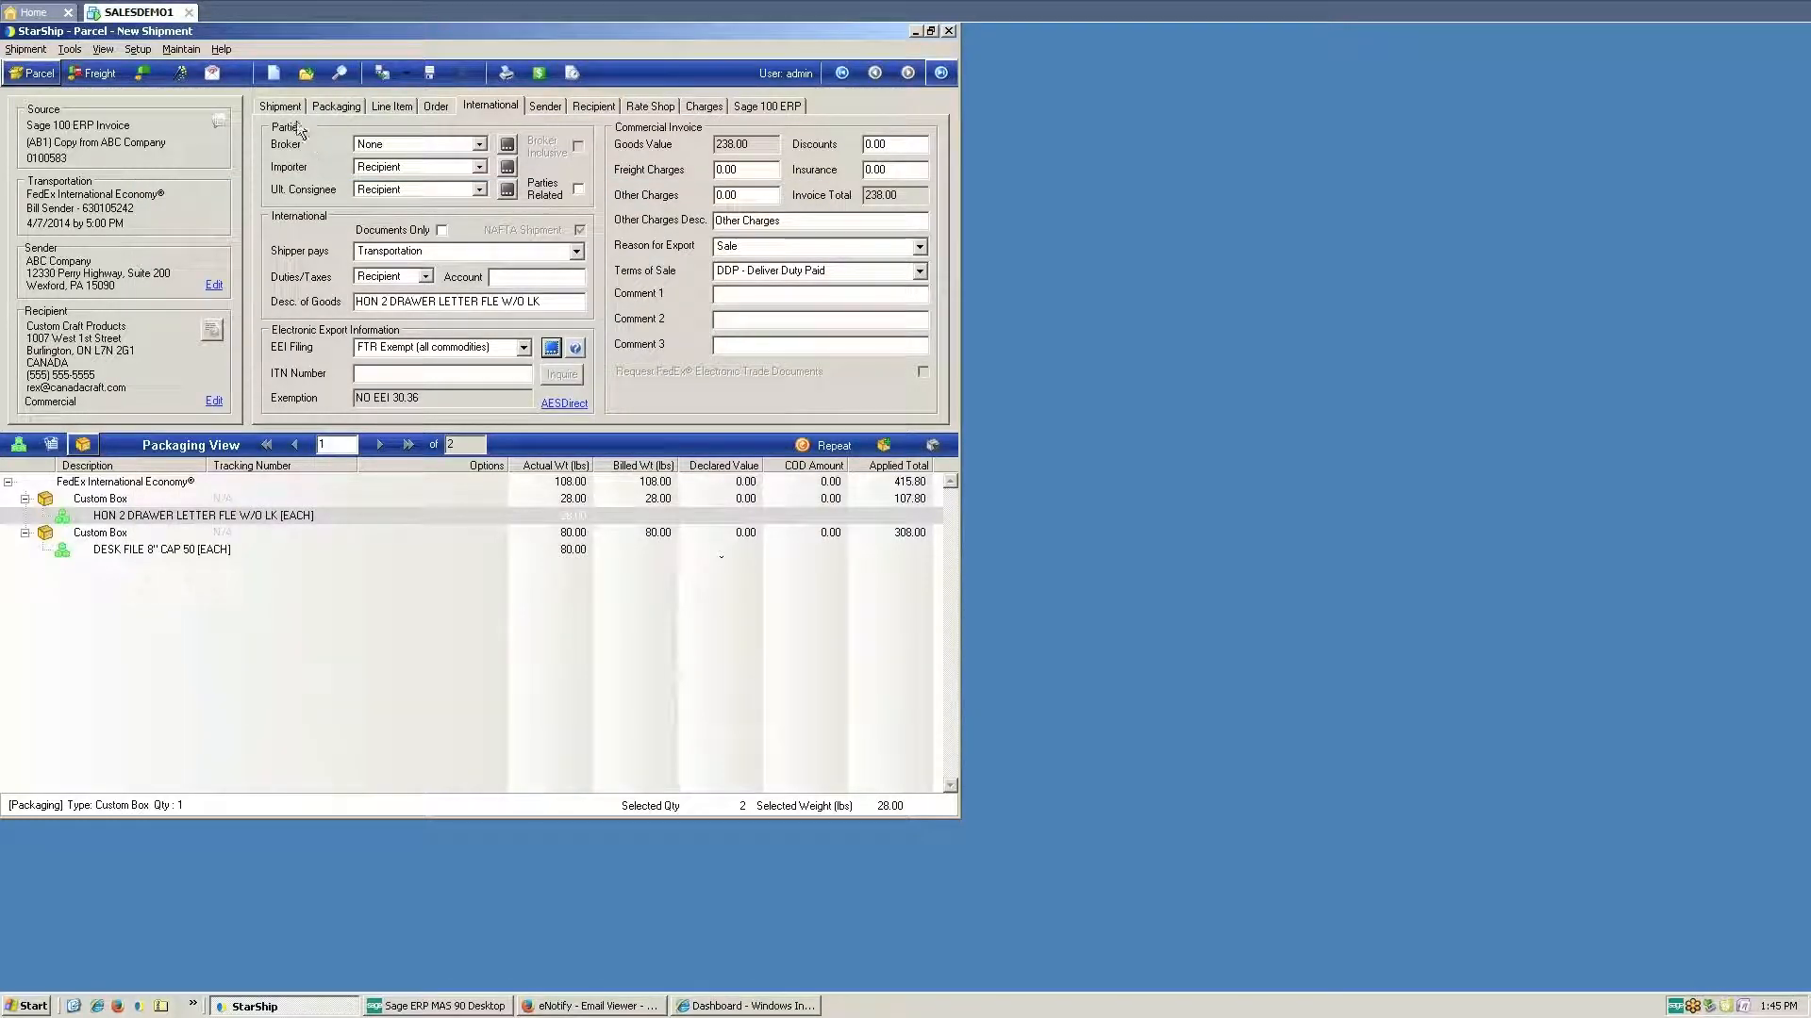
Examine the shipment's email notification option and its additional recipient settings without keeping changes
{"action": "left_click", "coordinate": [277, 104]}
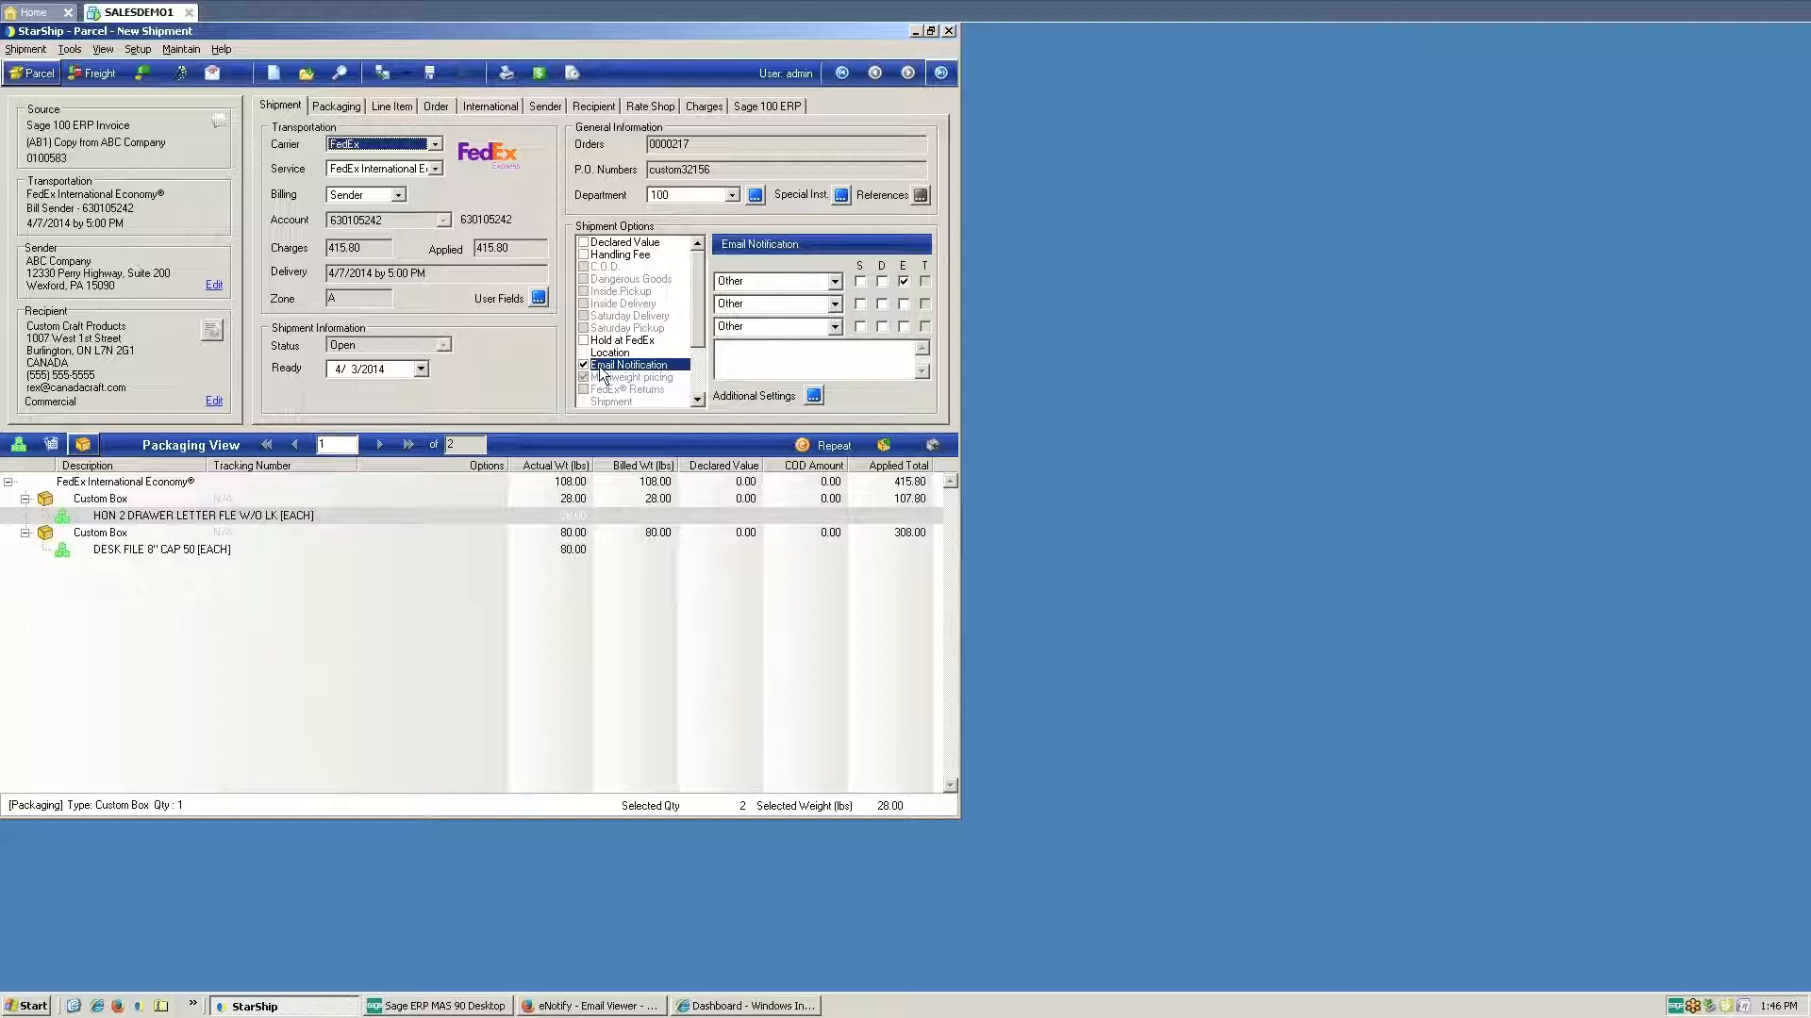
{"action": "left_click", "coordinate": [903, 277]}
{"action": "left_click", "coordinate": [813, 394]}
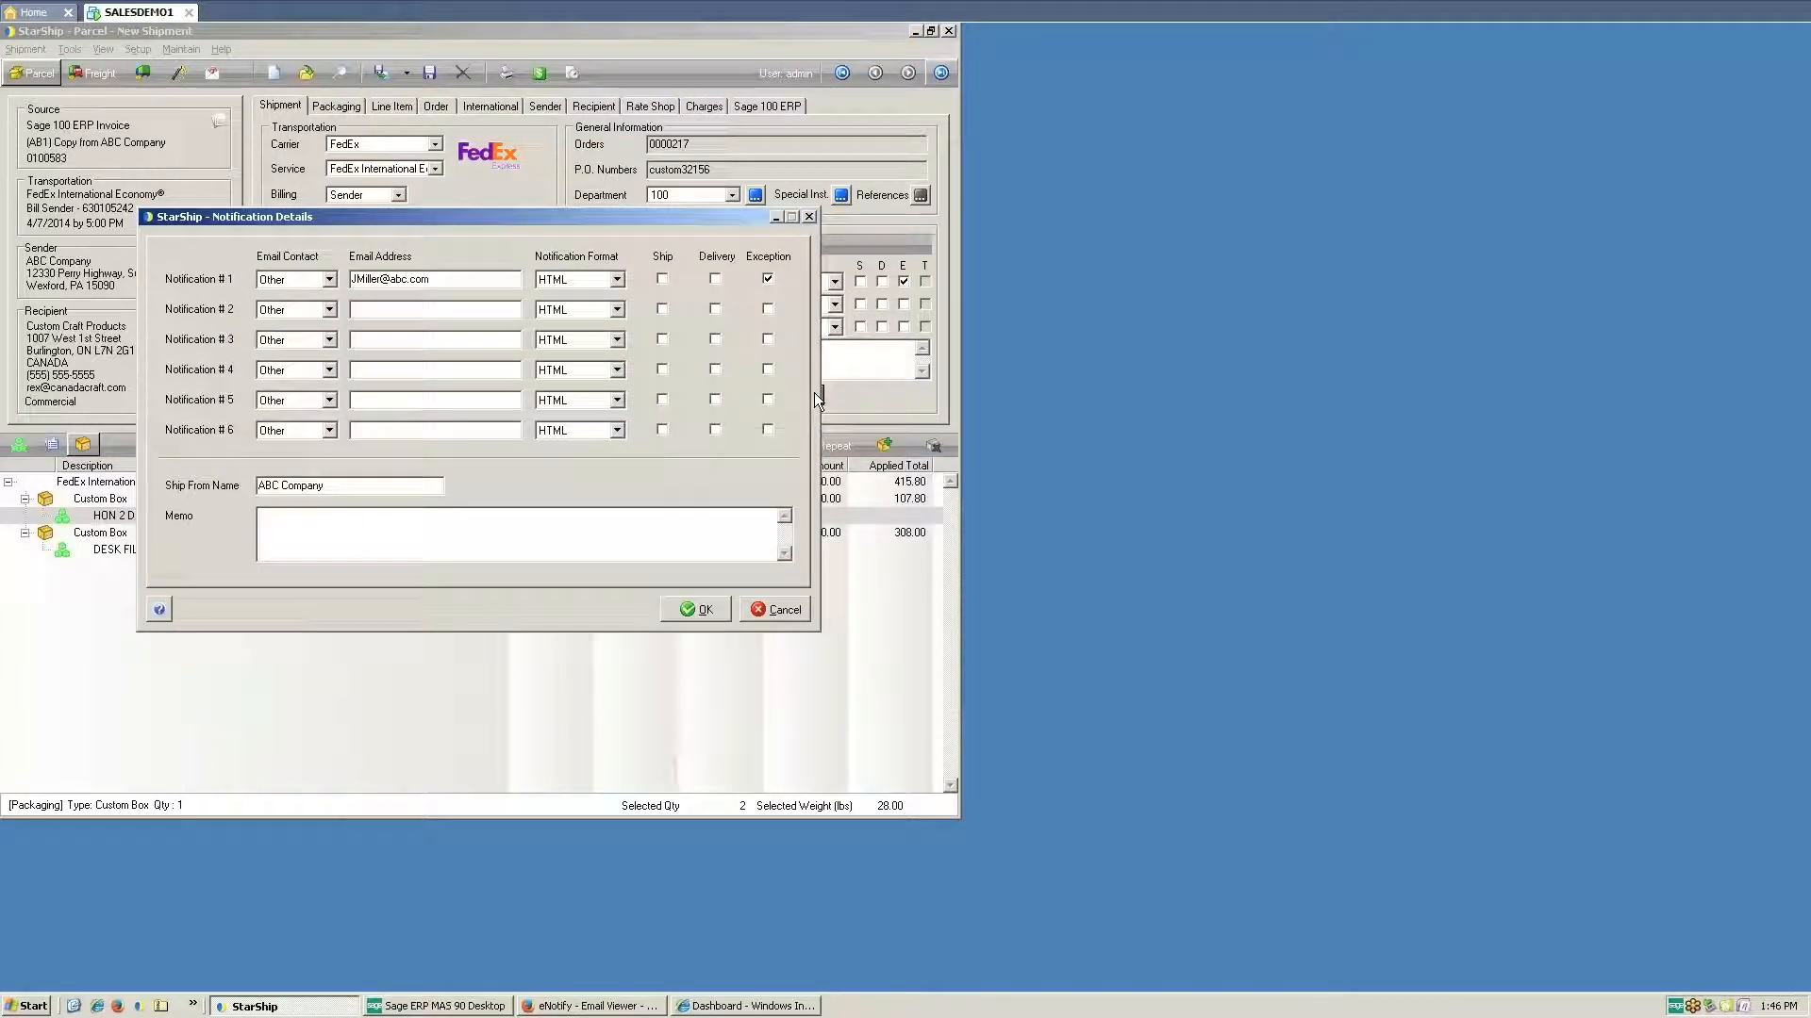
{"action": "left_click_drag", "start_coordinate": [463, 281], "coordinate": [344, 281]}
{"action": "left_click", "coordinate": [785, 611]}
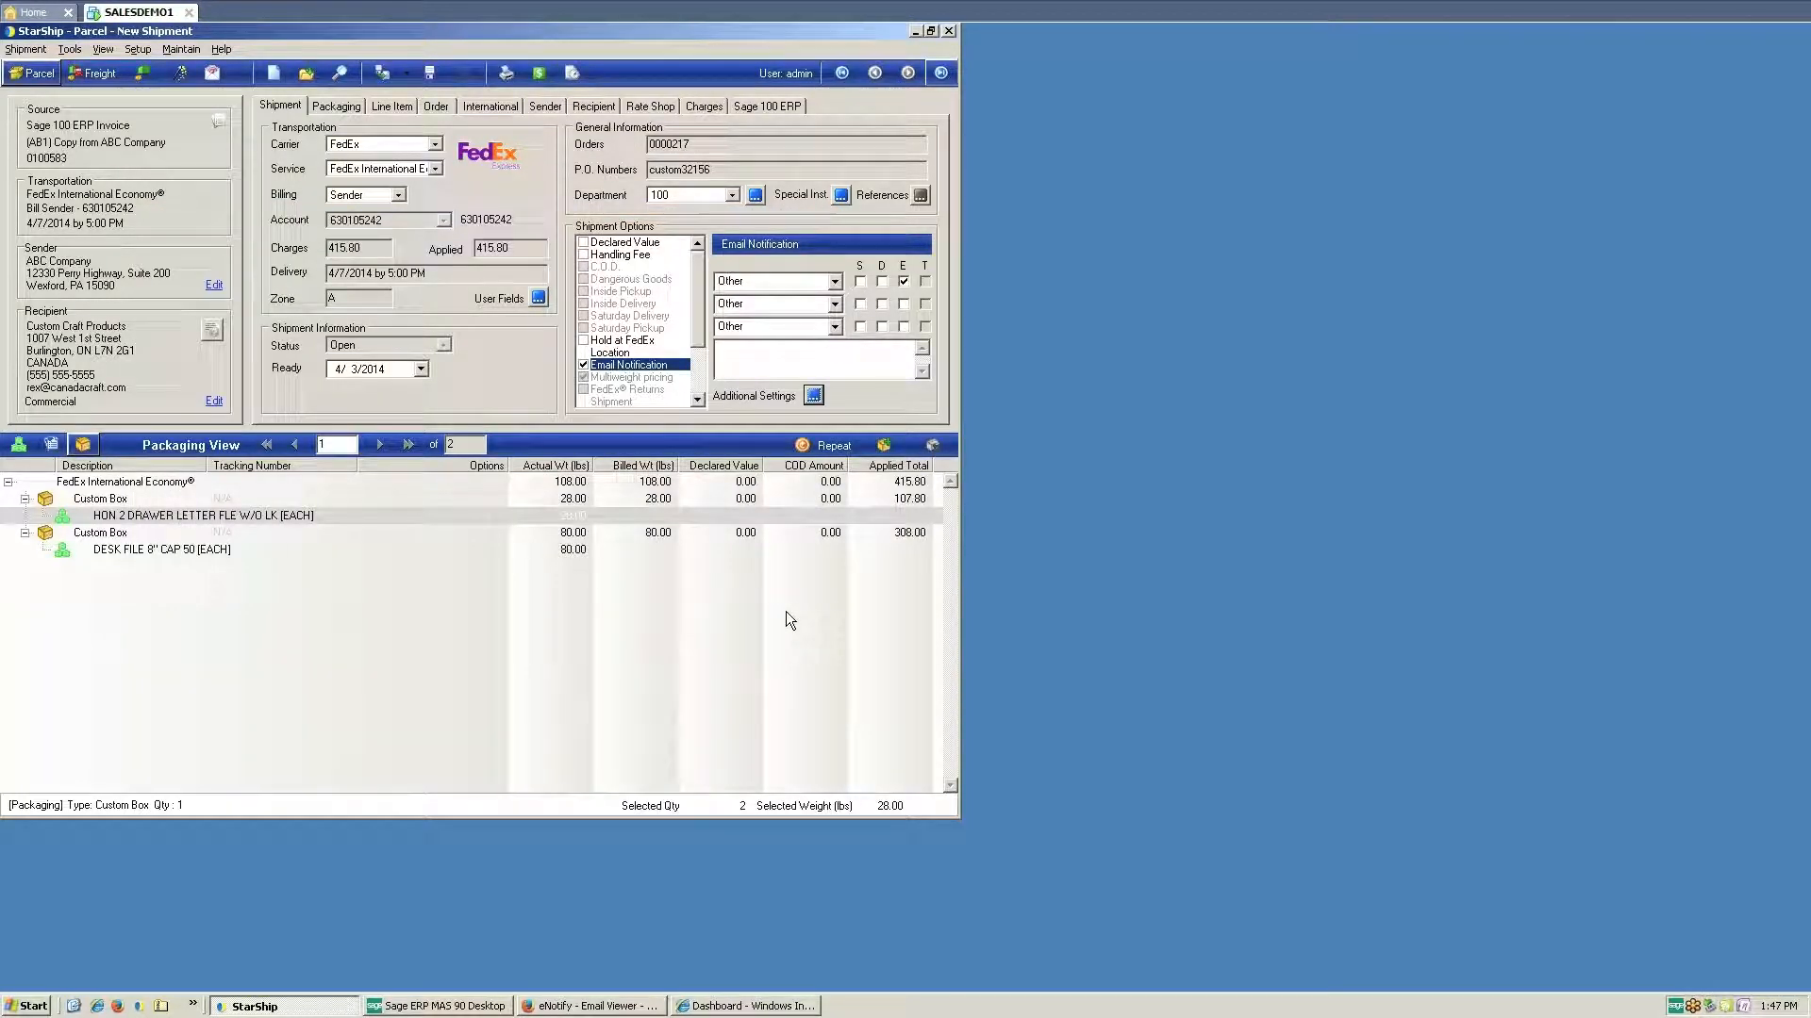
Rate shop the shipment across all carriers, compare the List charges, and expand the FedEx International Economy quote
{"action": "left_click", "coordinate": [542, 72]}
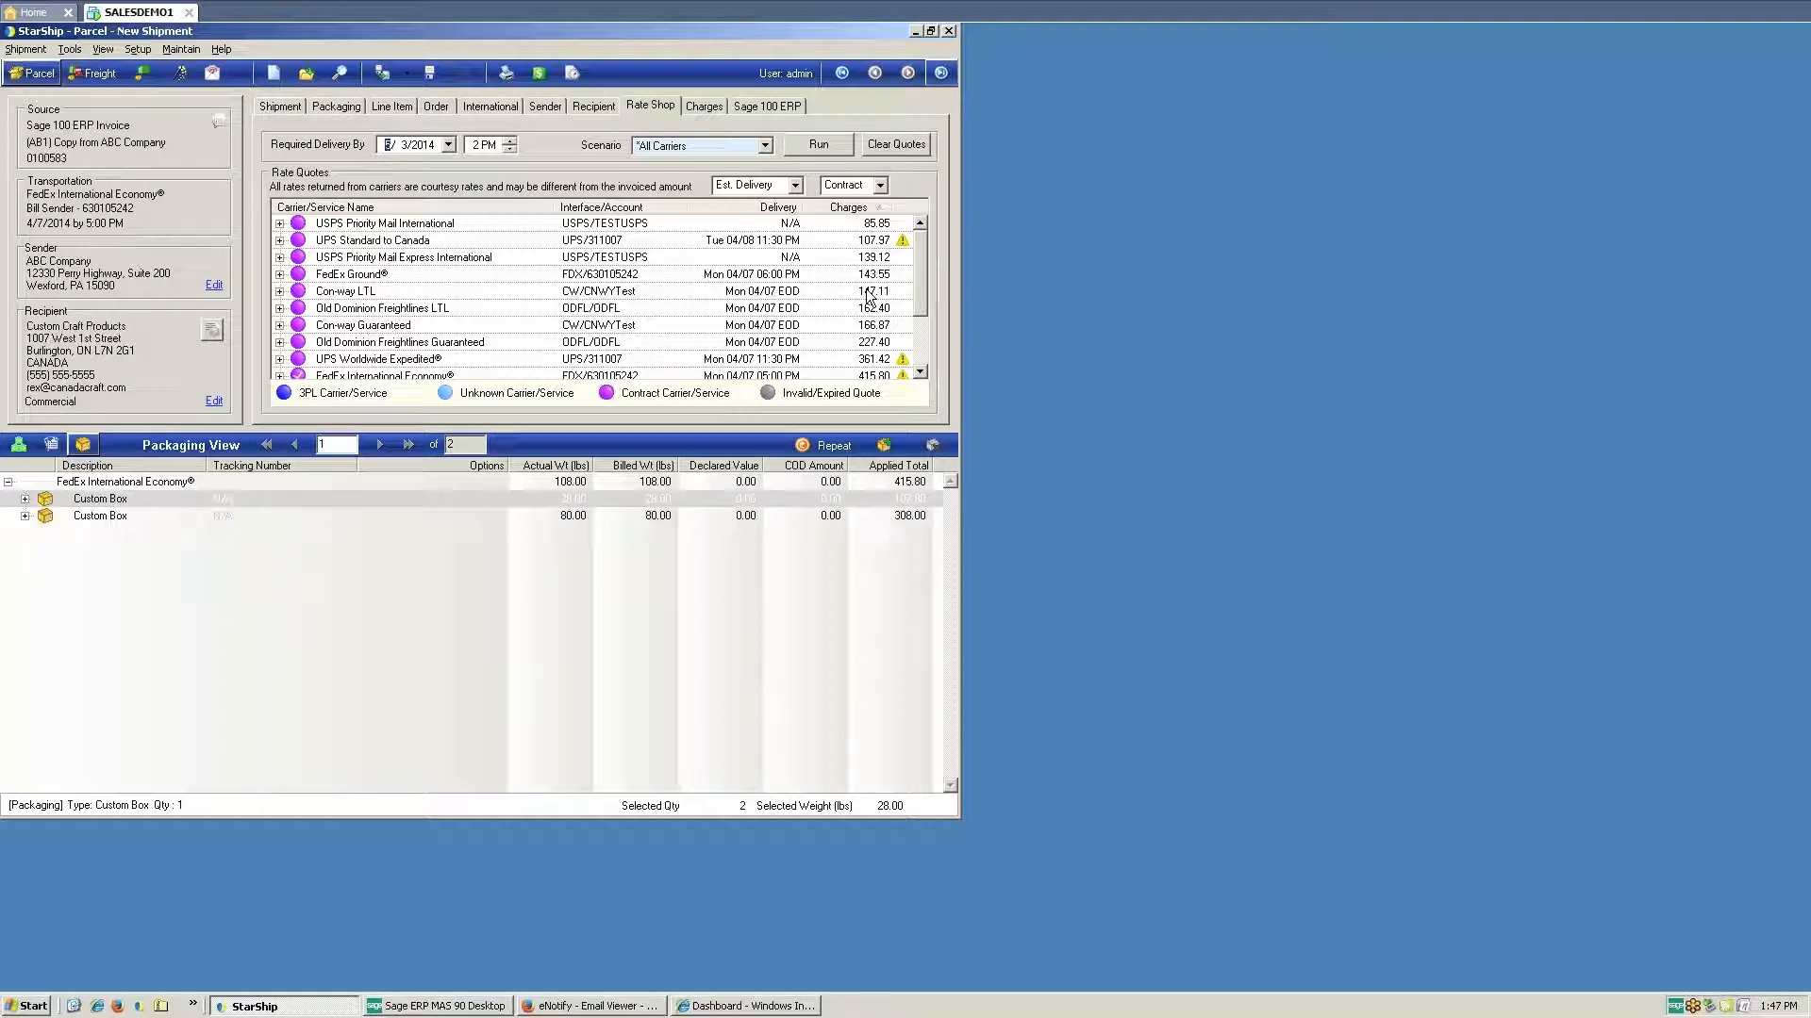
{"action": "left_click", "coordinate": [830, 191]}
{"action": "left_click", "coordinate": [835, 215]}
{"action": "left_click_drag", "start_coordinate": [922, 302], "coordinate": [923, 345]}
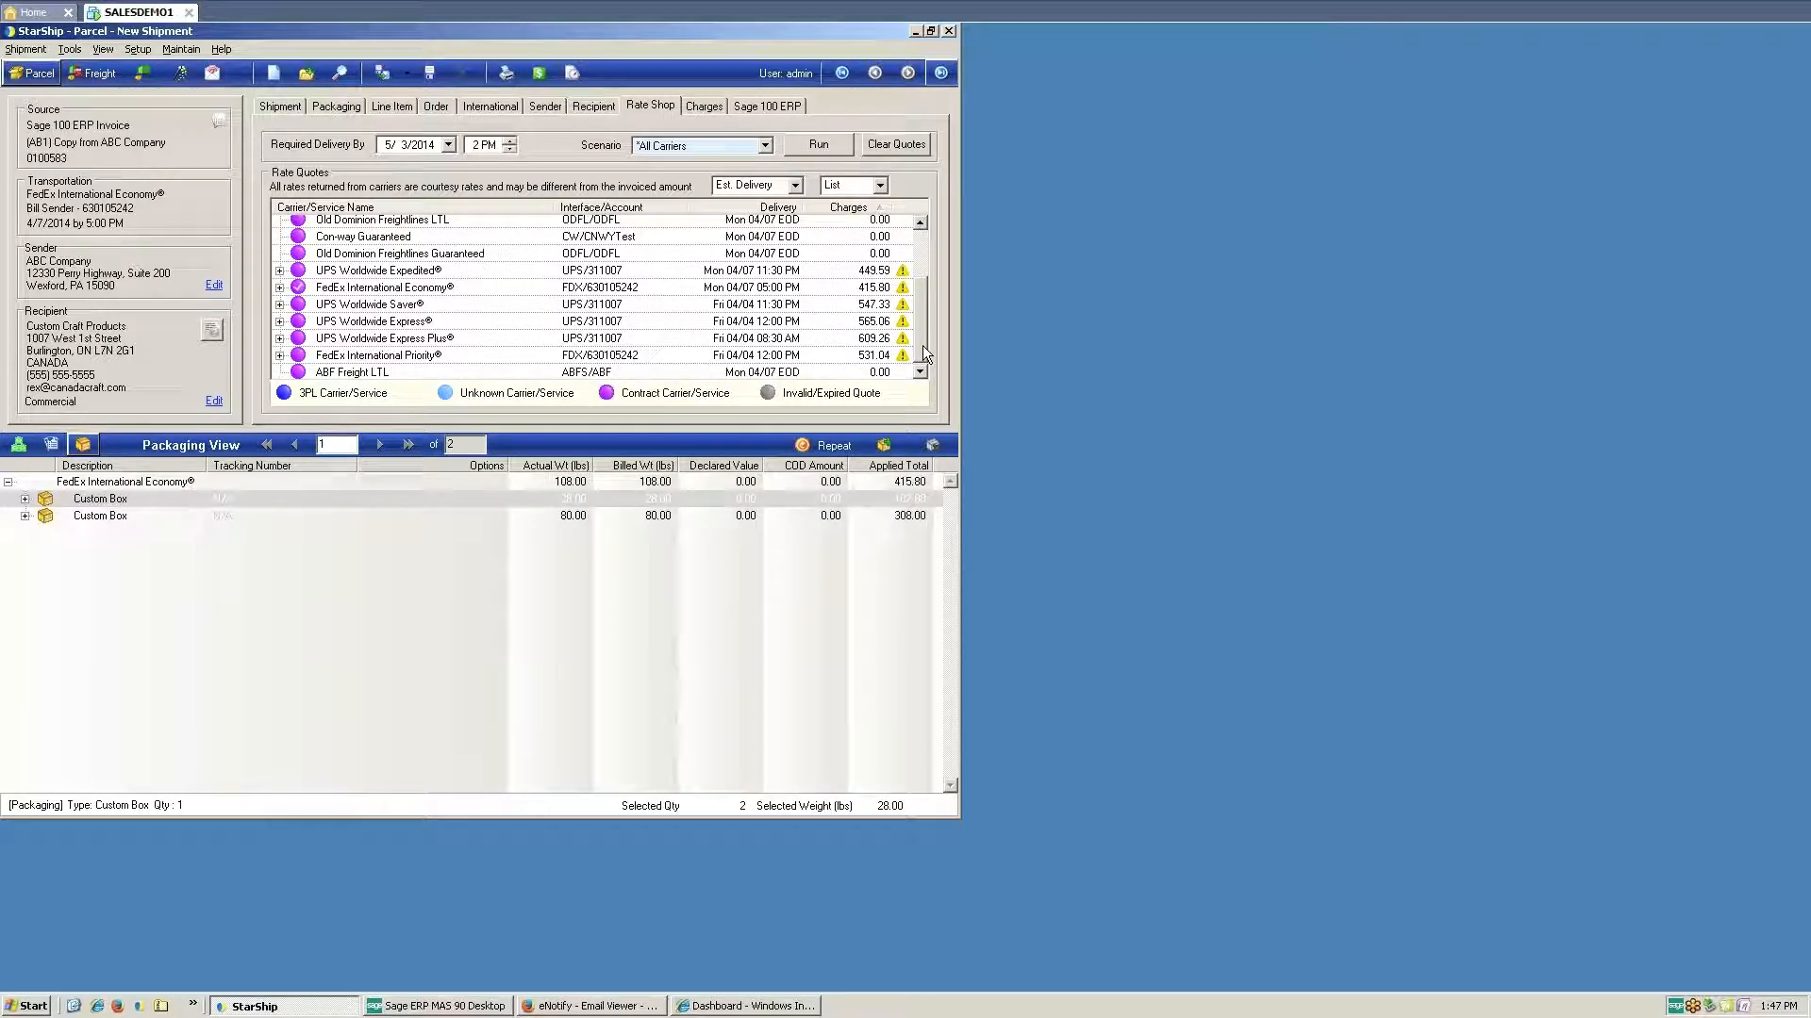
{"action": "left_click", "coordinate": [279, 288]}
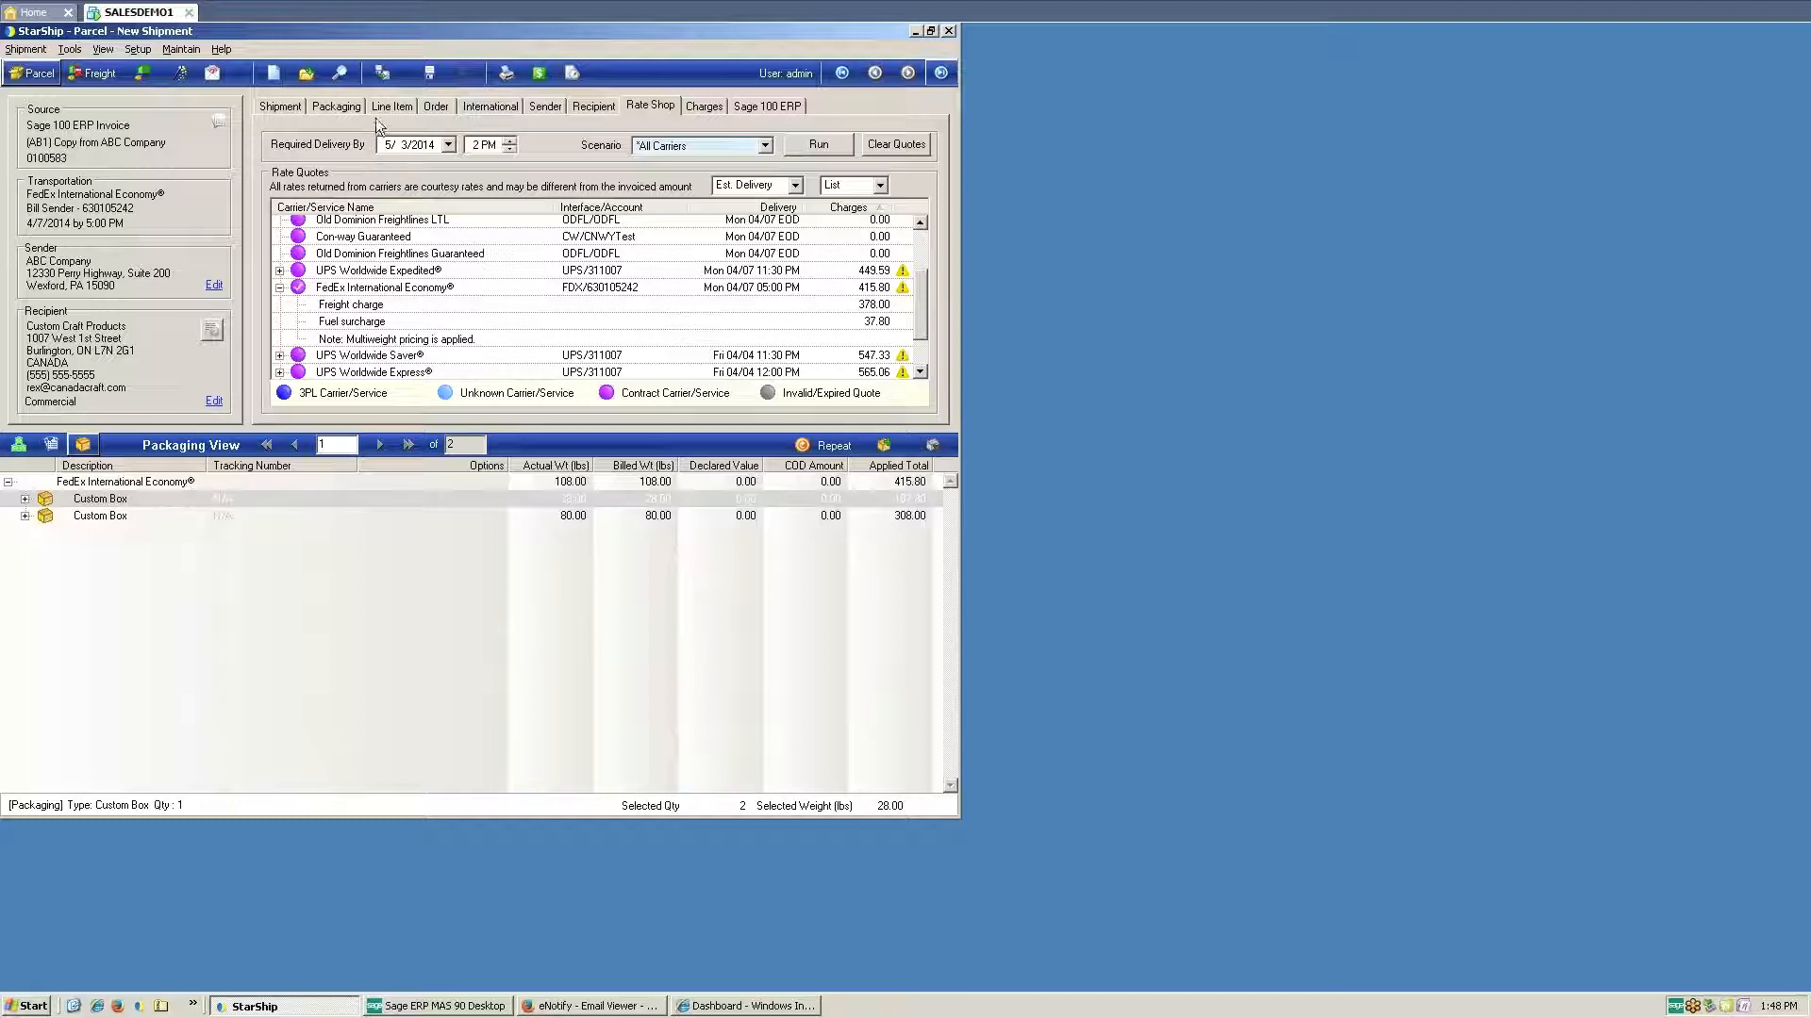
Process the shipment and review the combined shipping label and packing list for each of the two packages
{"action": "left_click", "coordinate": [387, 78]}
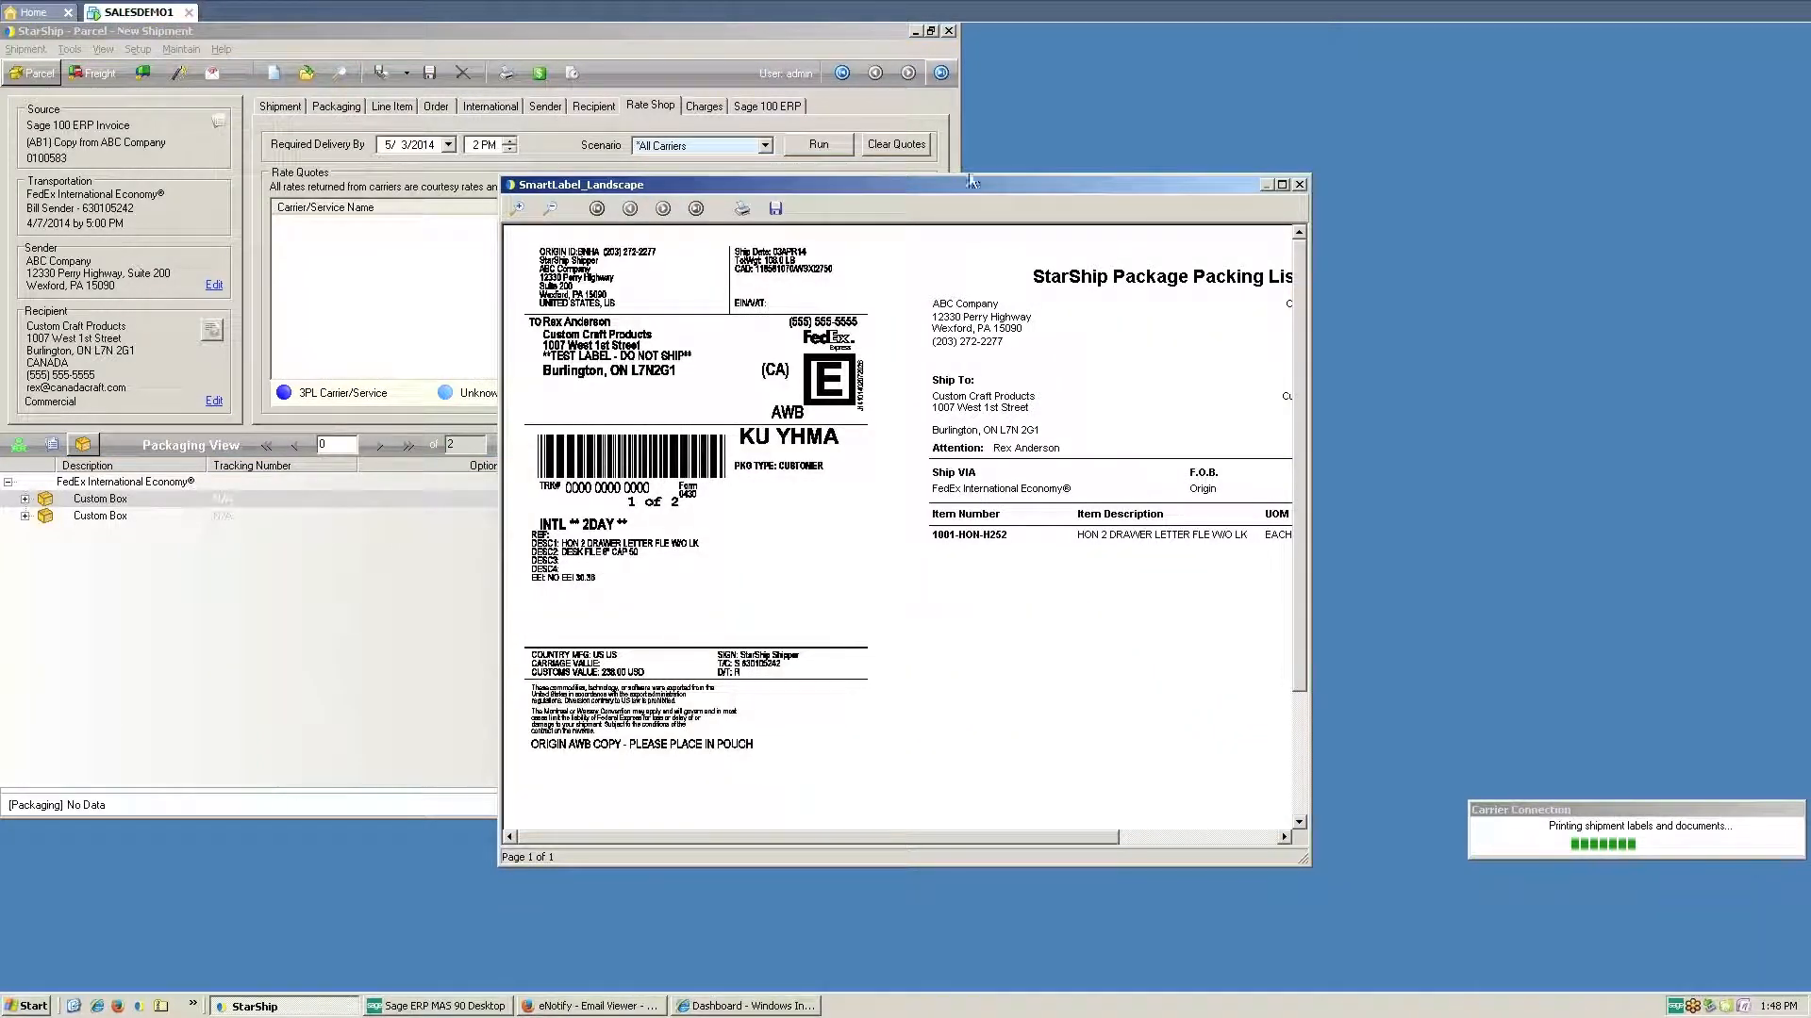
{"action": "left_click_drag", "start_coordinate": [913, 184], "coordinate": [732, 177]}
{"action": "left_click_drag", "start_coordinate": [1122, 854], "coordinate": [1359, 885]}
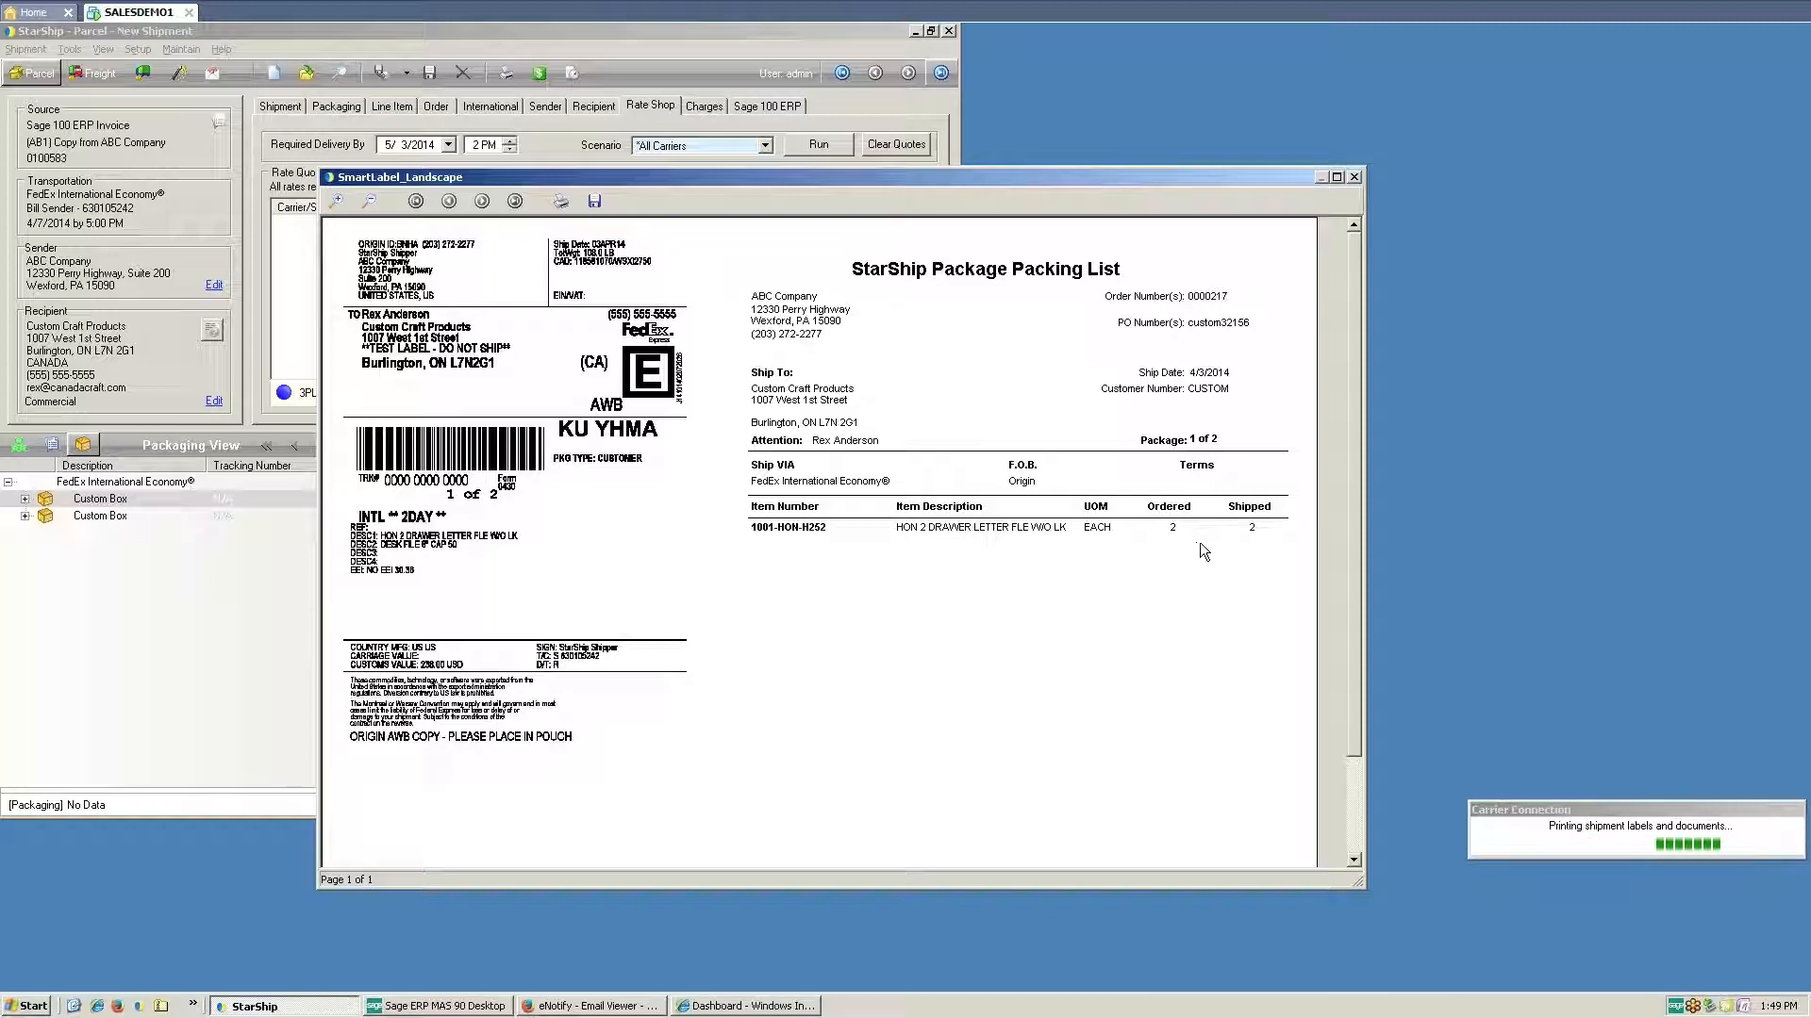
{"action": "left_click", "coordinate": [1355, 179]}
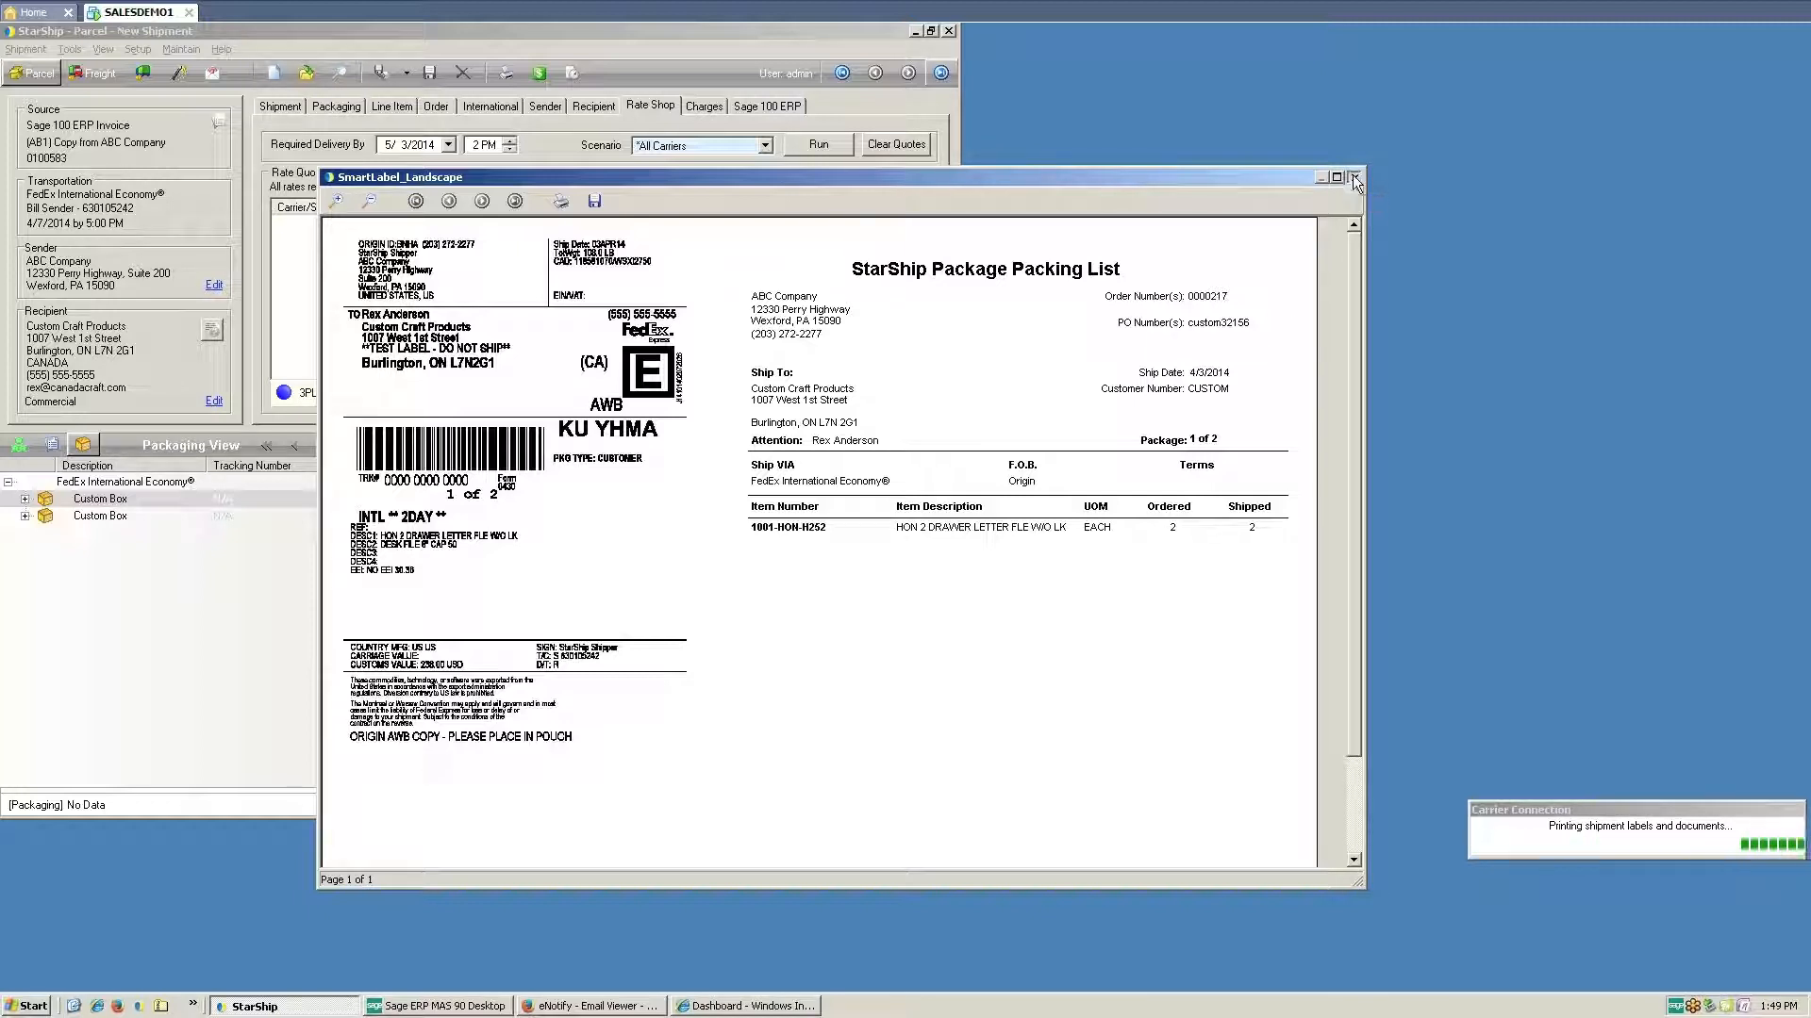
{"action": "left_click_drag", "start_coordinate": [1306, 862], "coordinate": [1530, 880]}
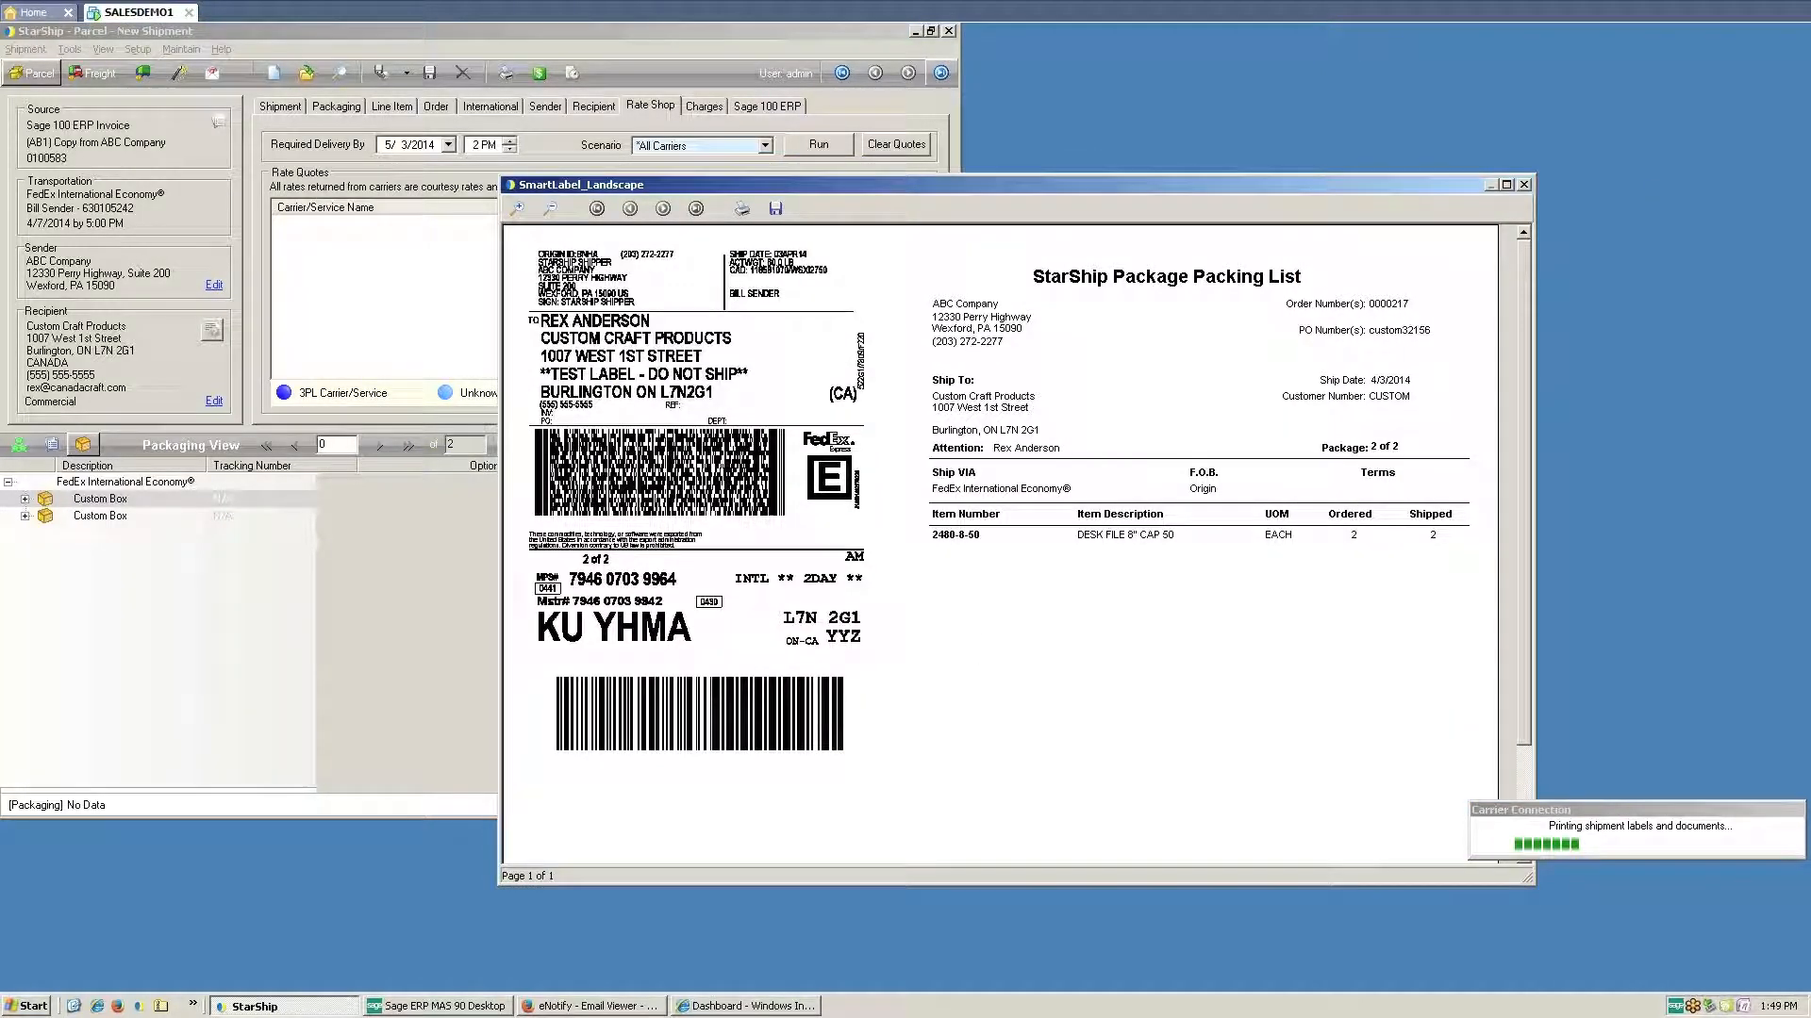
{"action": "left_click", "coordinate": [1524, 185]}
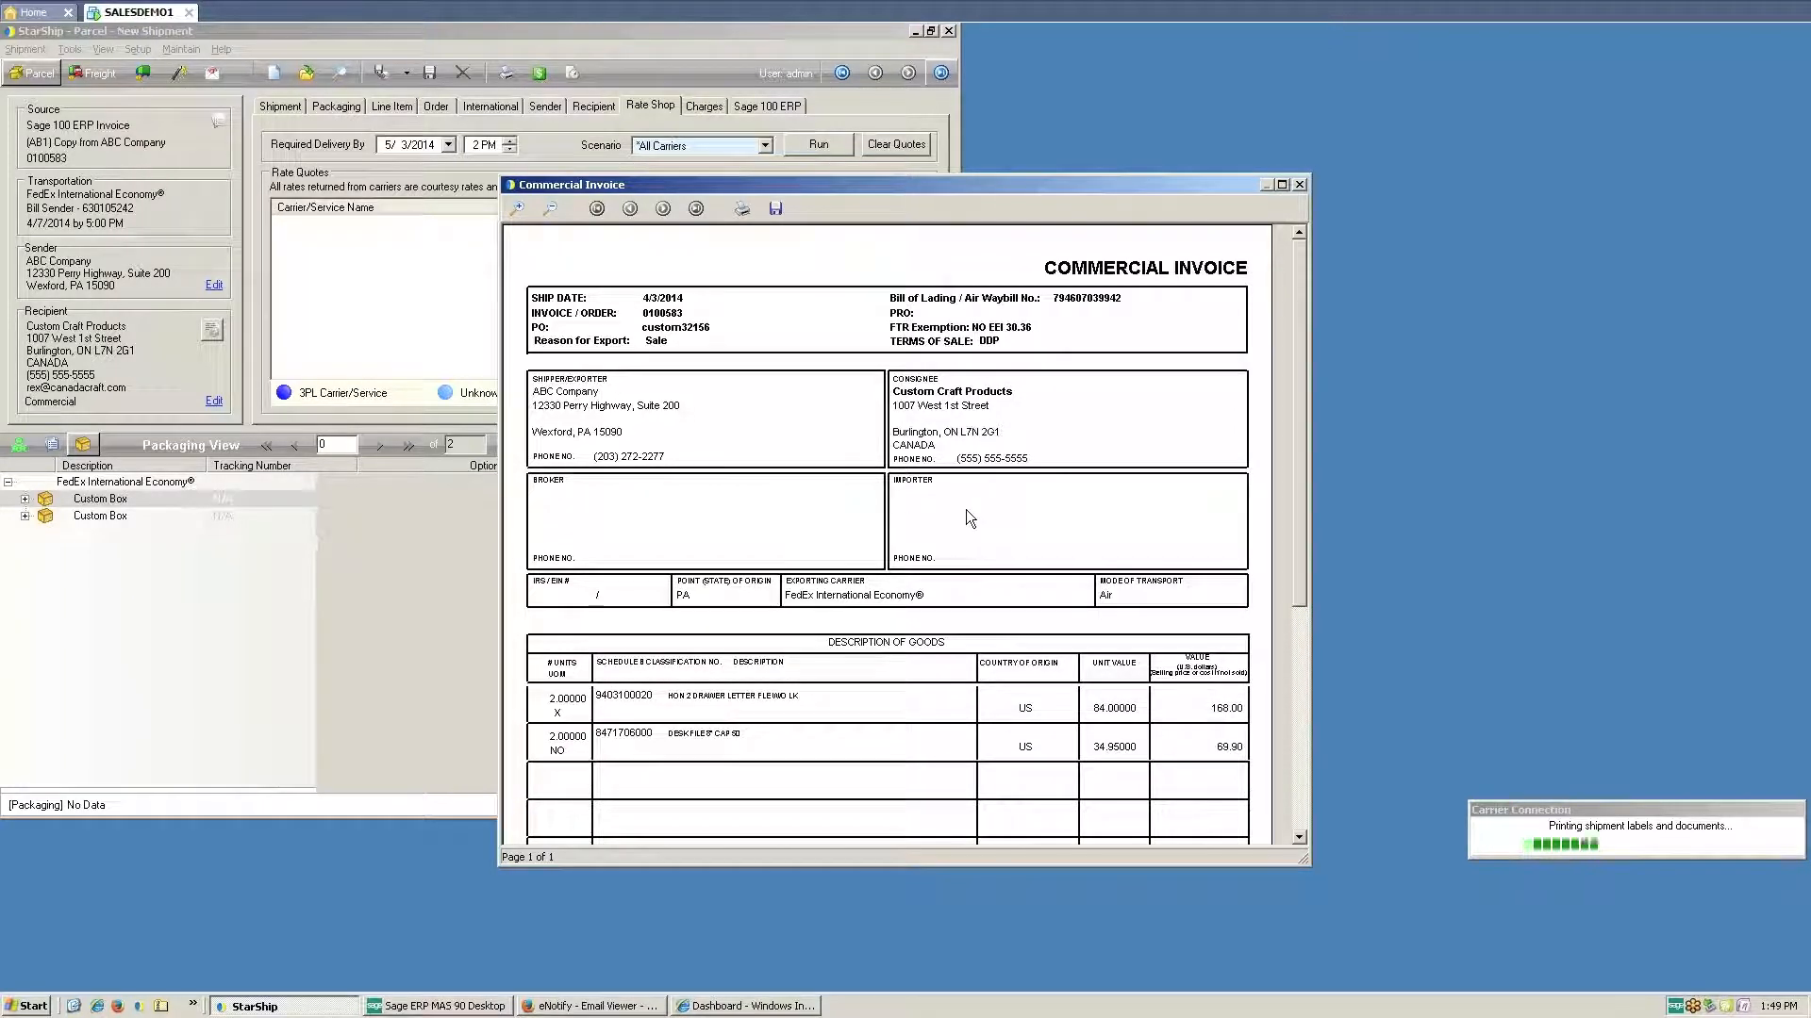
Review the Commercial Invoice down to its goods totals and the NAFTA Certificate of Origin, and close both documents
{"action": "left_click_drag", "start_coordinate": [1300, 534], "coordinate": [1299, 644]}
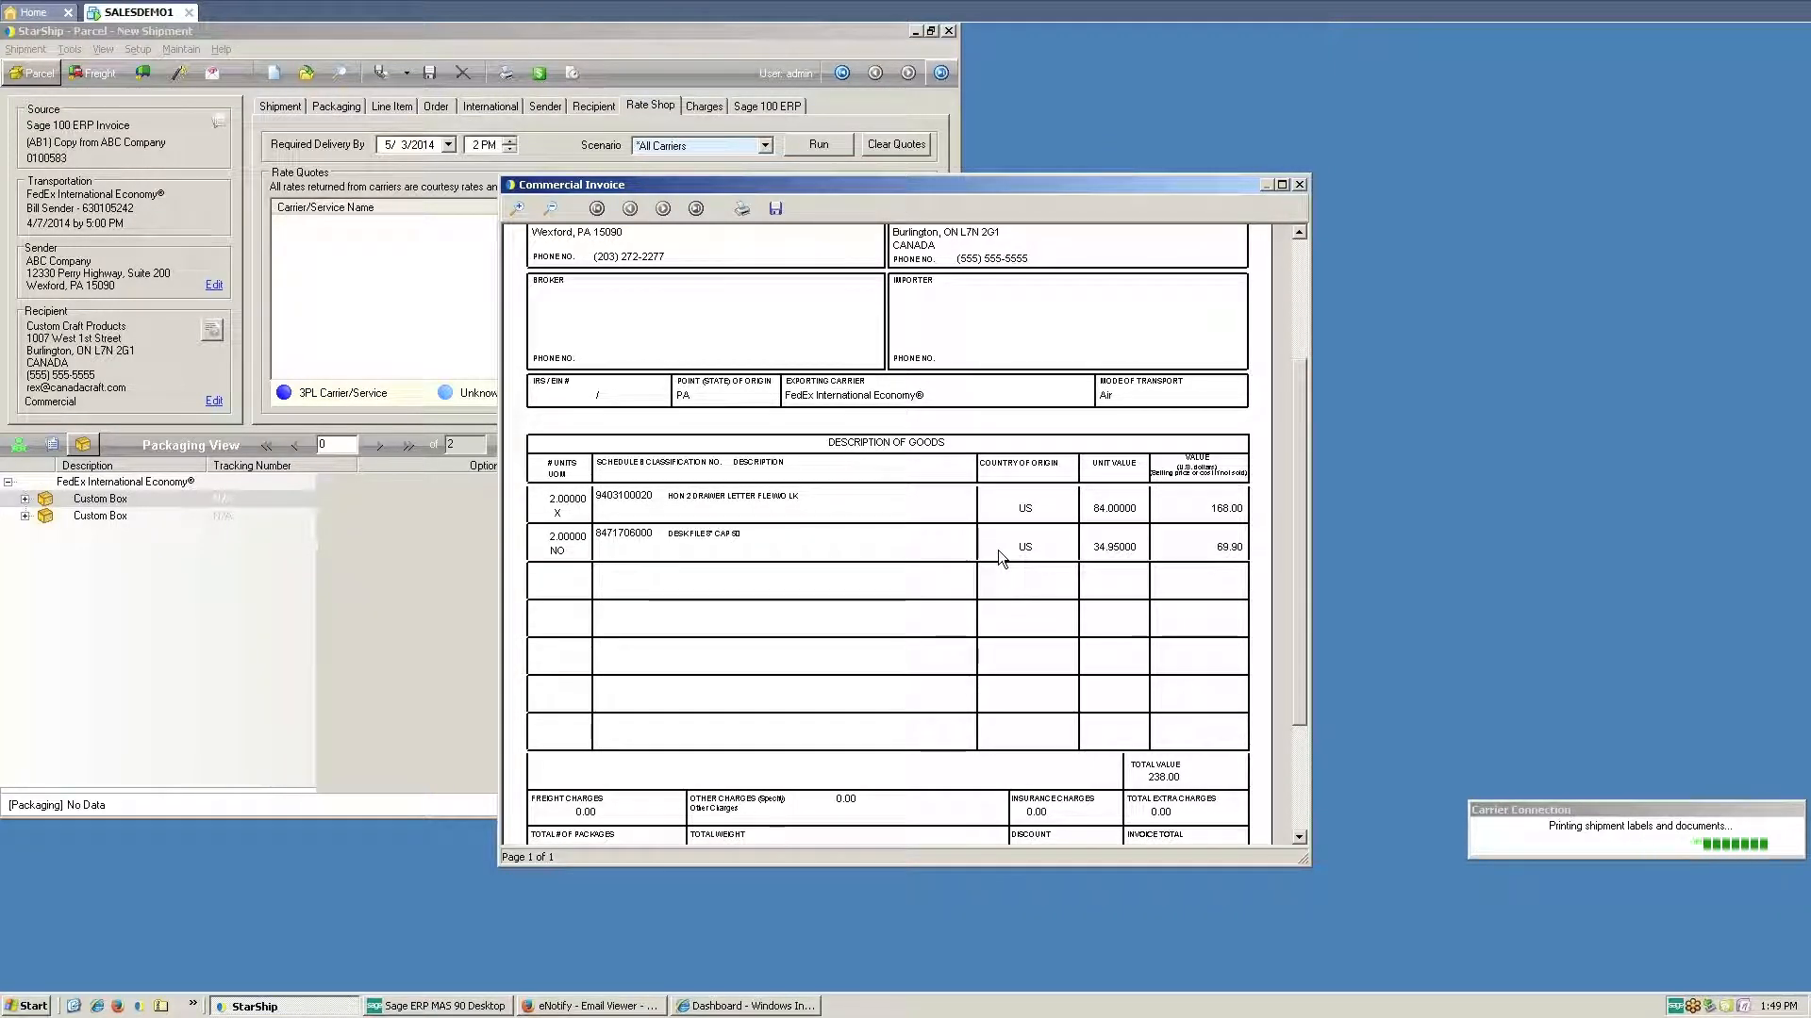
{"action": "left_click", "coordinate": [1299, 185]}
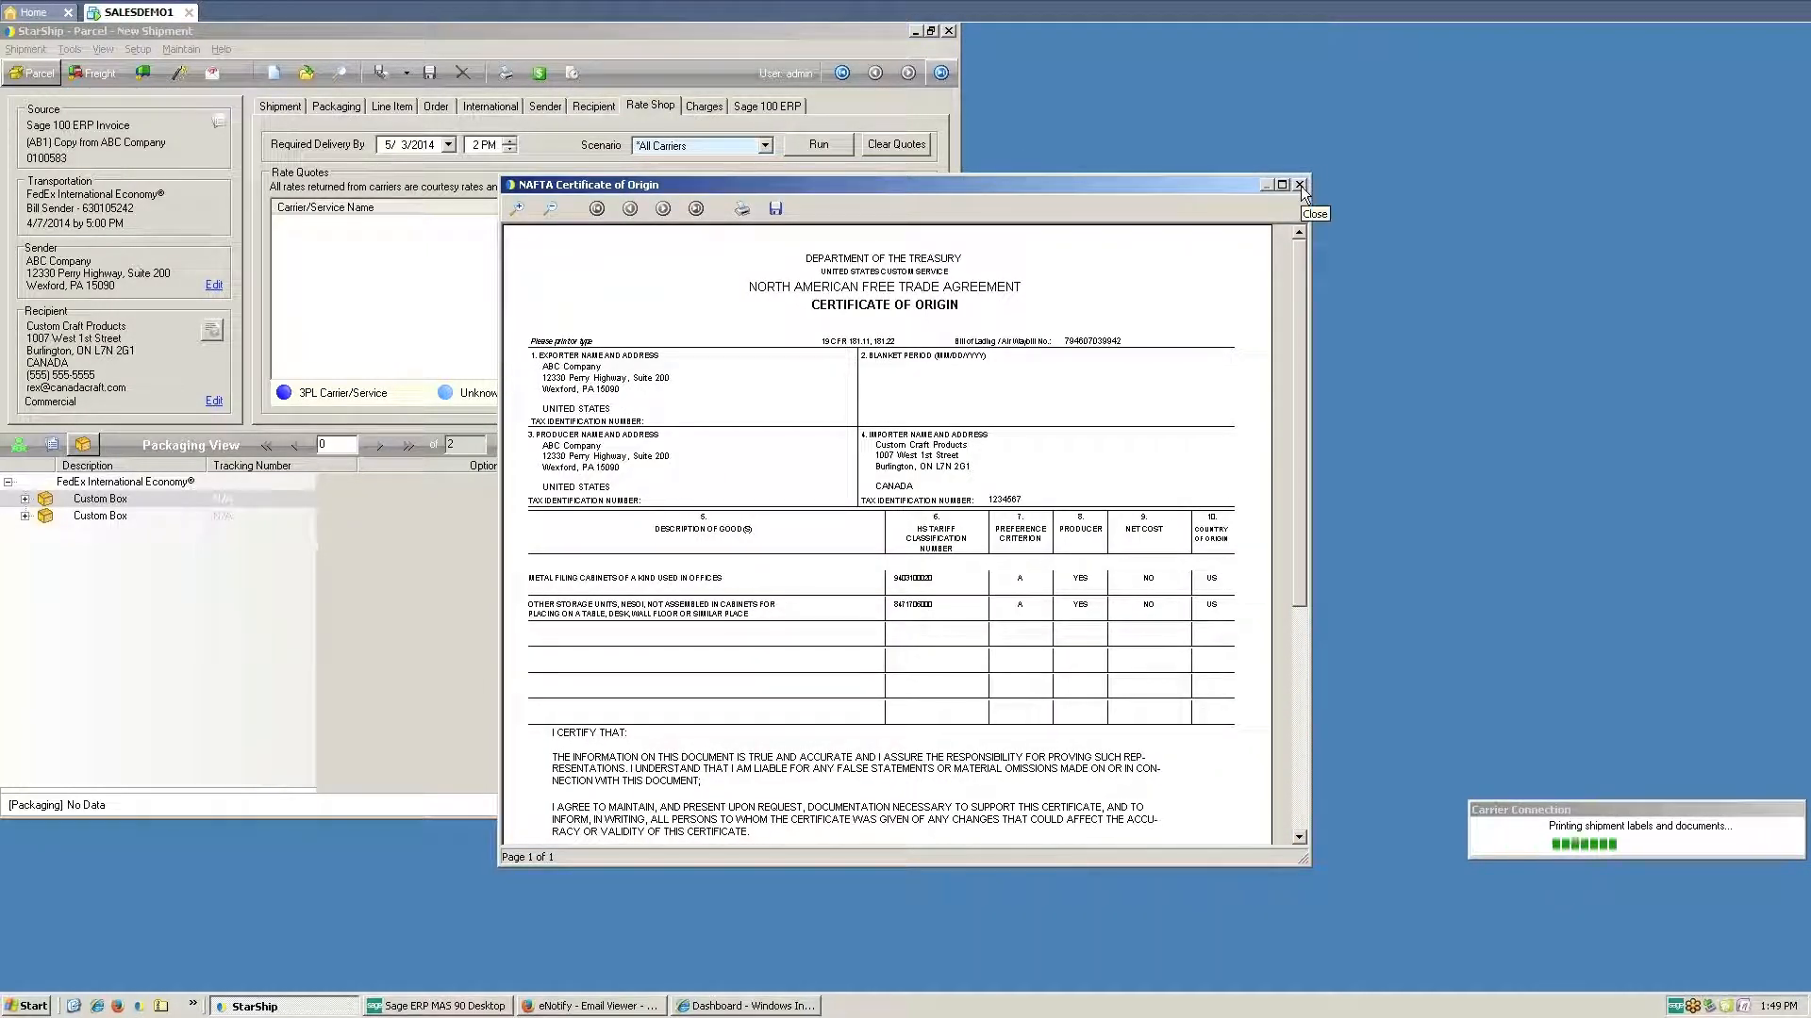
{"action": "left_click", "coordinate": [1299, 185]}
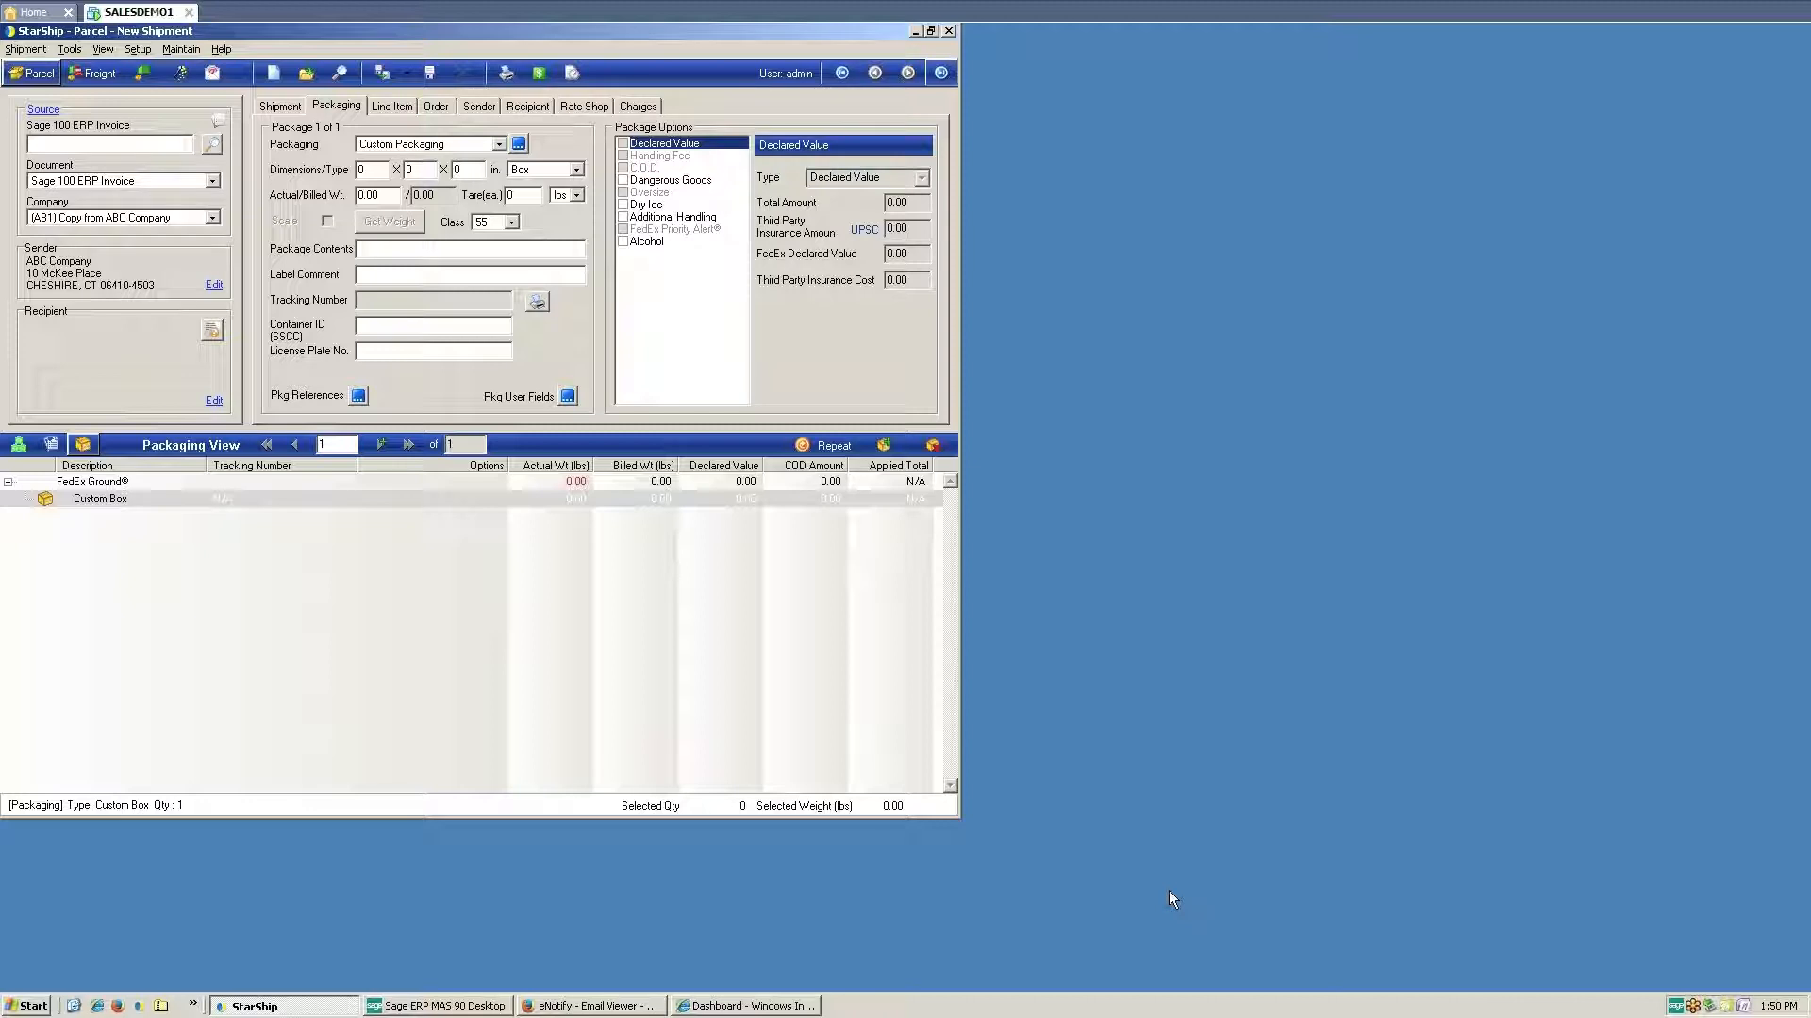
Switch to Sage ERP MAS 90 Desktop and open the processed order in Shipping Data Entry
{"action": "left_click", "coordinate": [913, 29]}
{"action": "left_click", "coordinate": [430, 1007]}
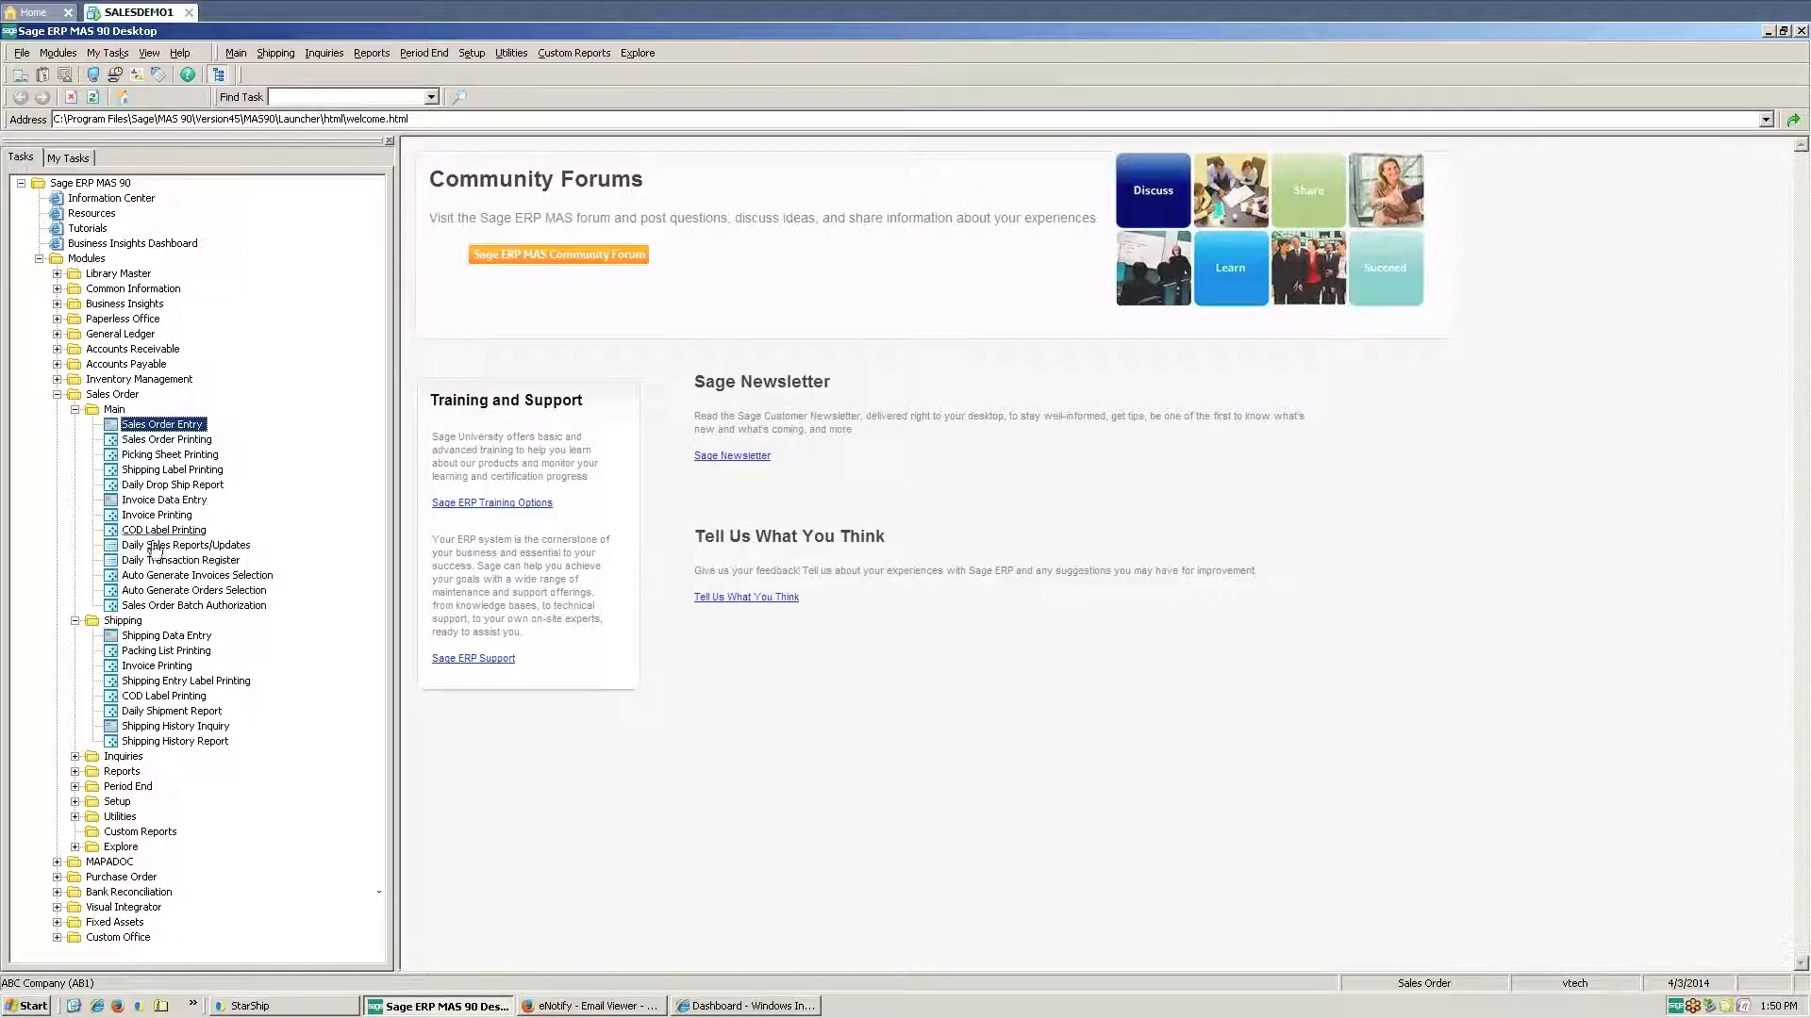
{"action": "left_click", "coordinate": [166, 636]}
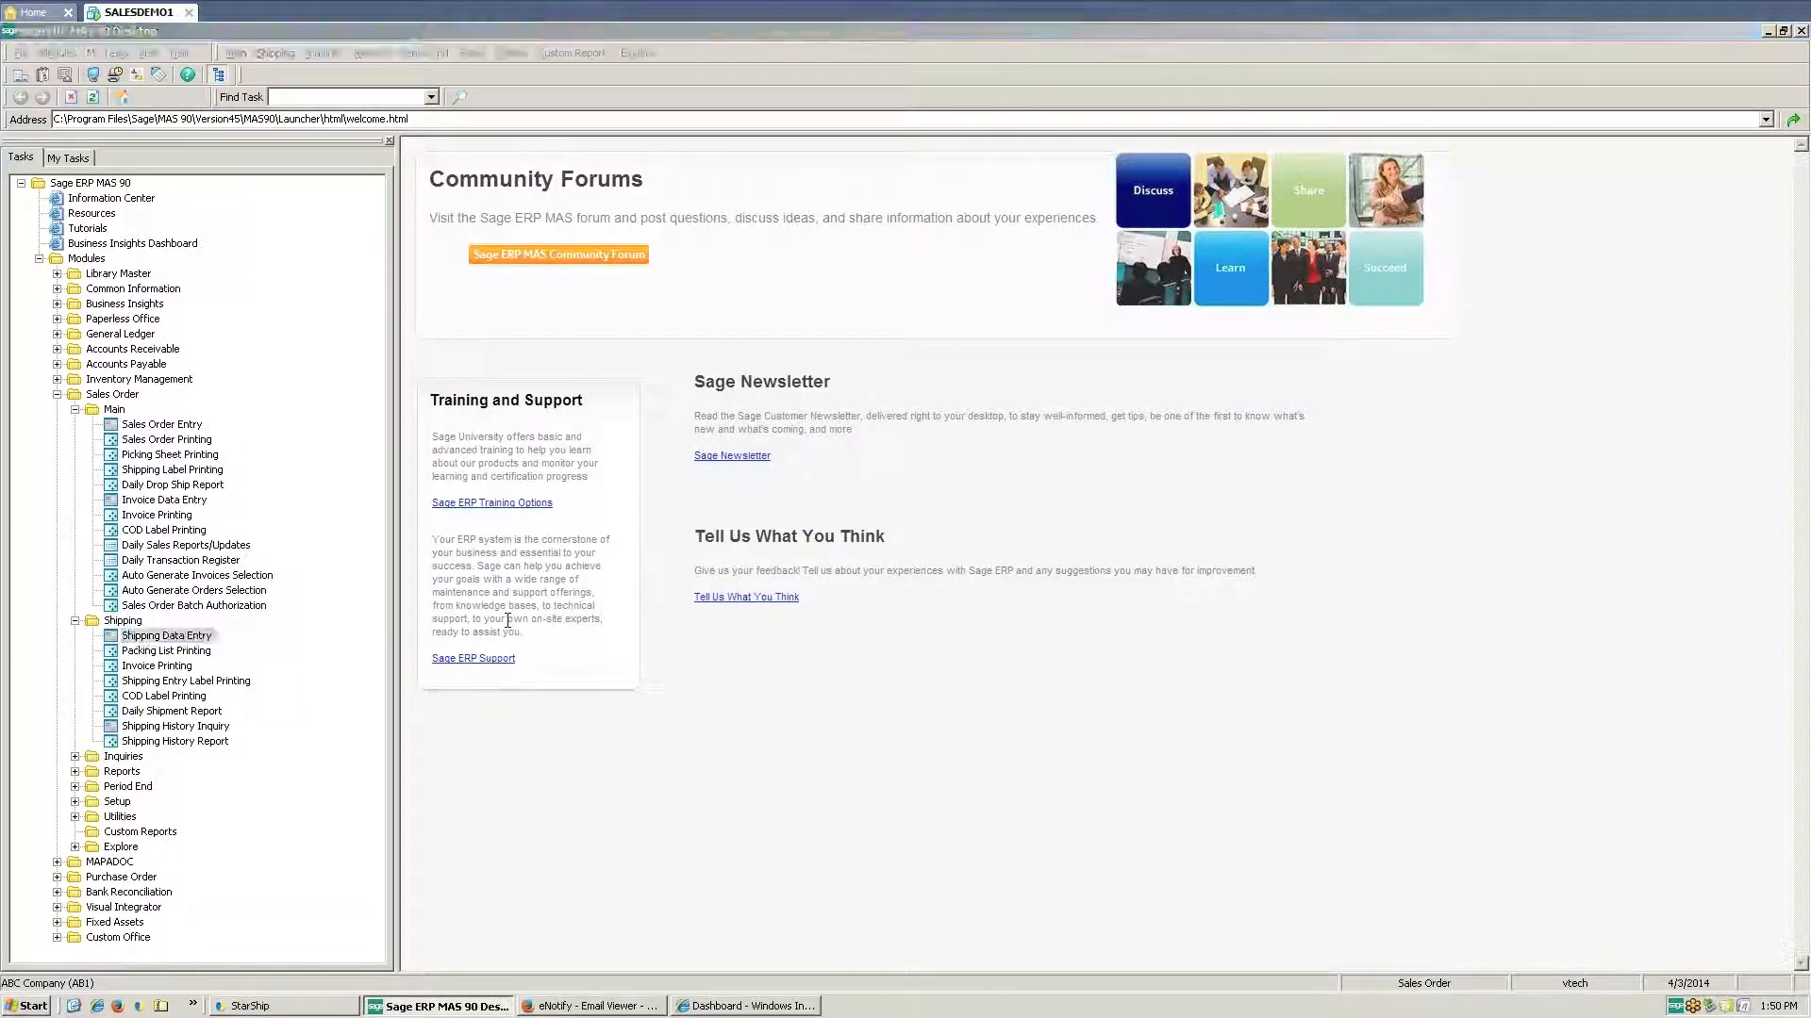
{"action": "key", "text": "Return"}
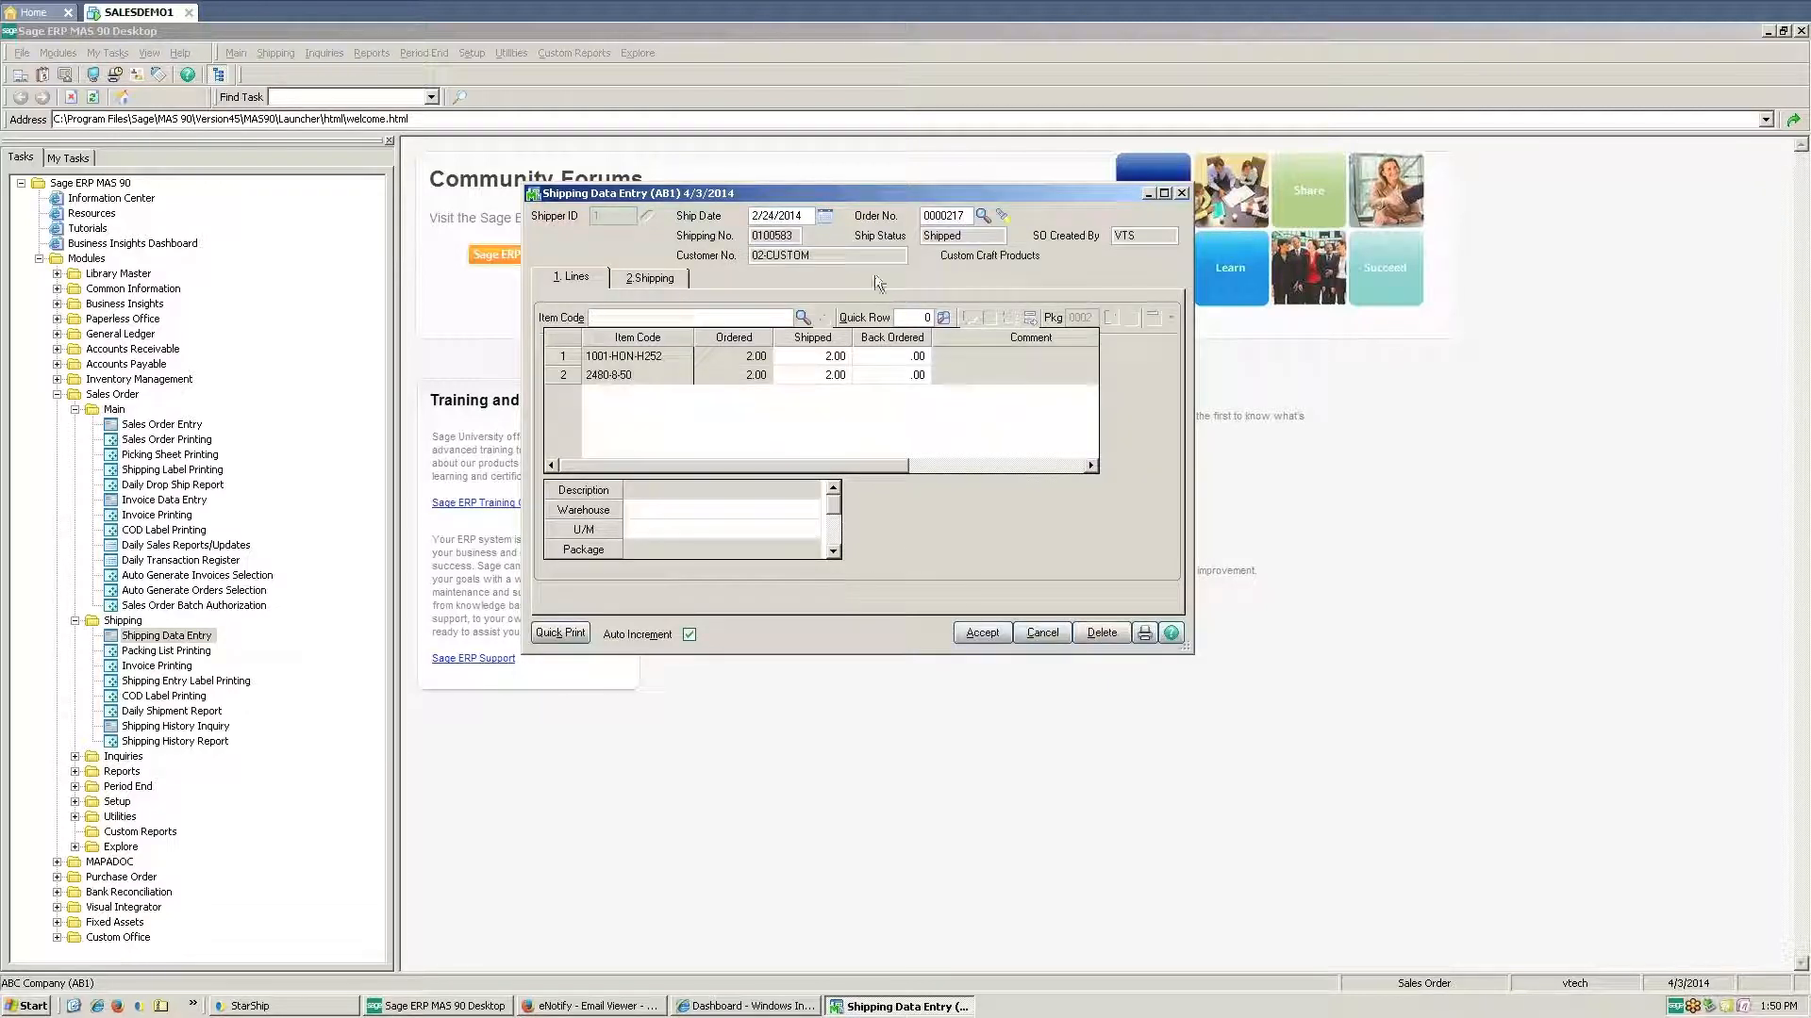
Check the order's shipping details for the package tracking numbers and freight amount written back from StarShip
{"action": "left_click", "coordinate": [668, 278]}
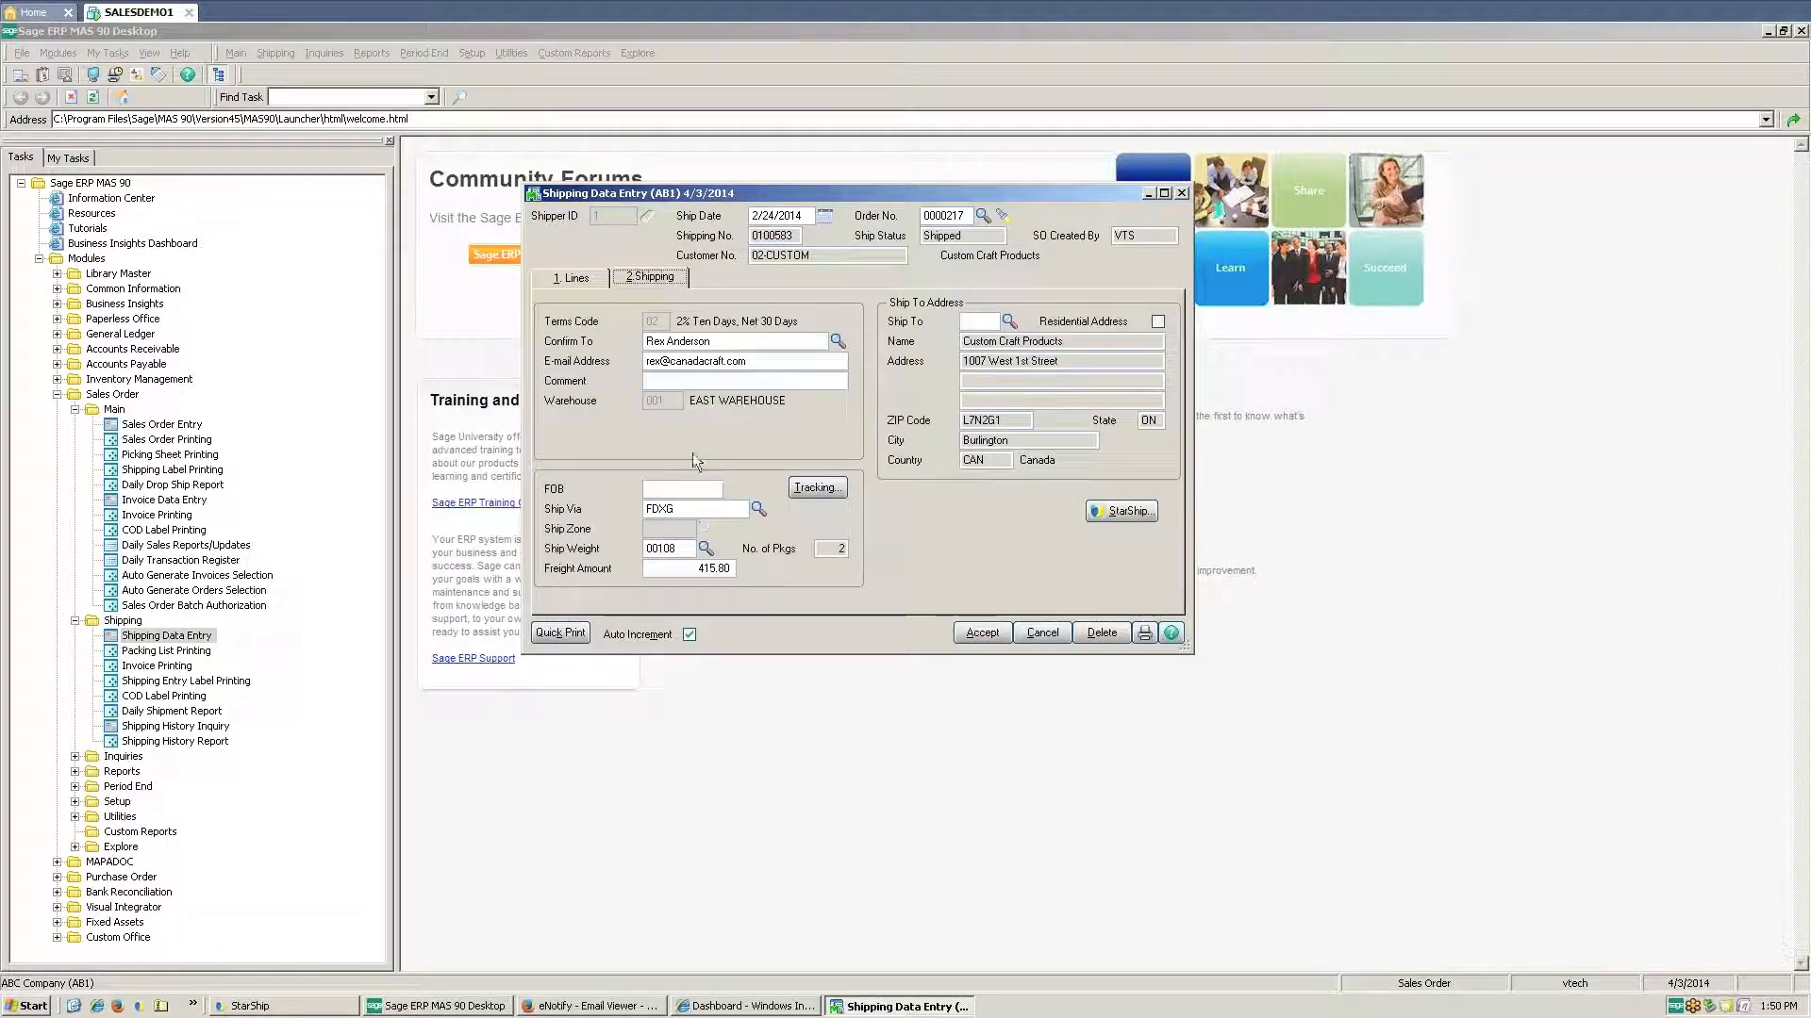
{"action": "left_click", "coordinate": [811, 486]}
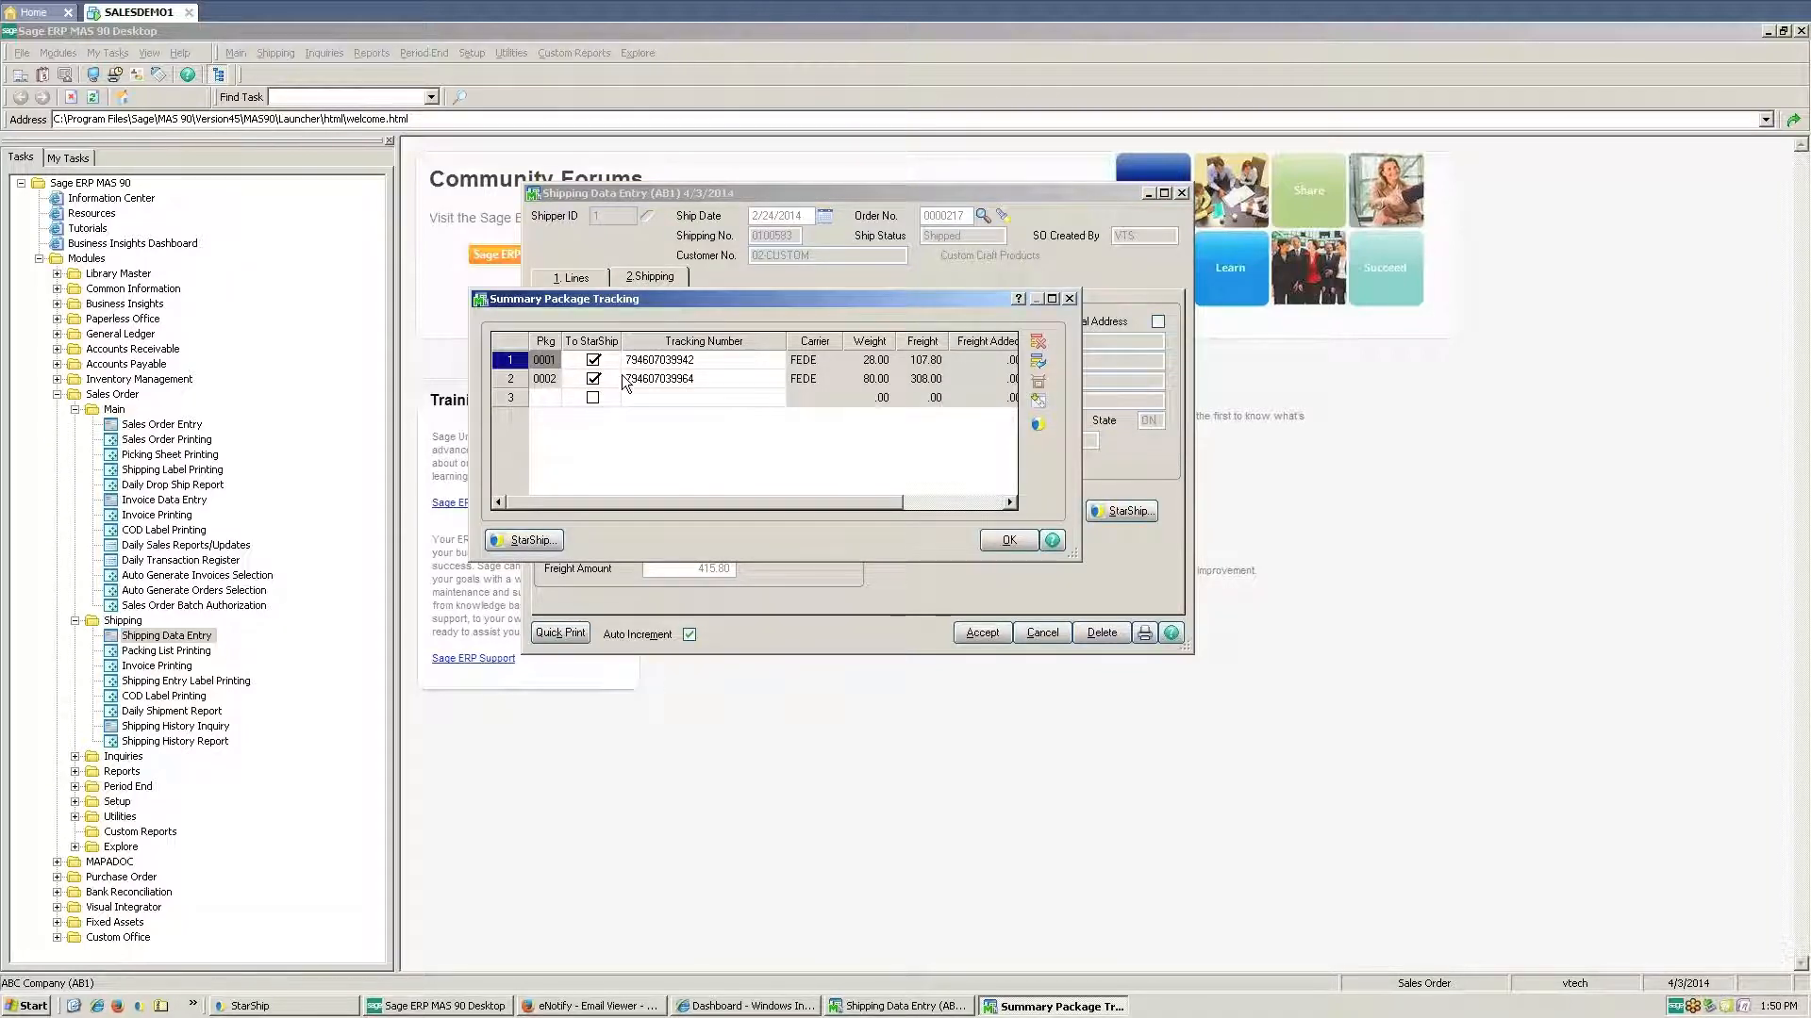
{"action": "left_click", "coordinate": [1071, 300]}
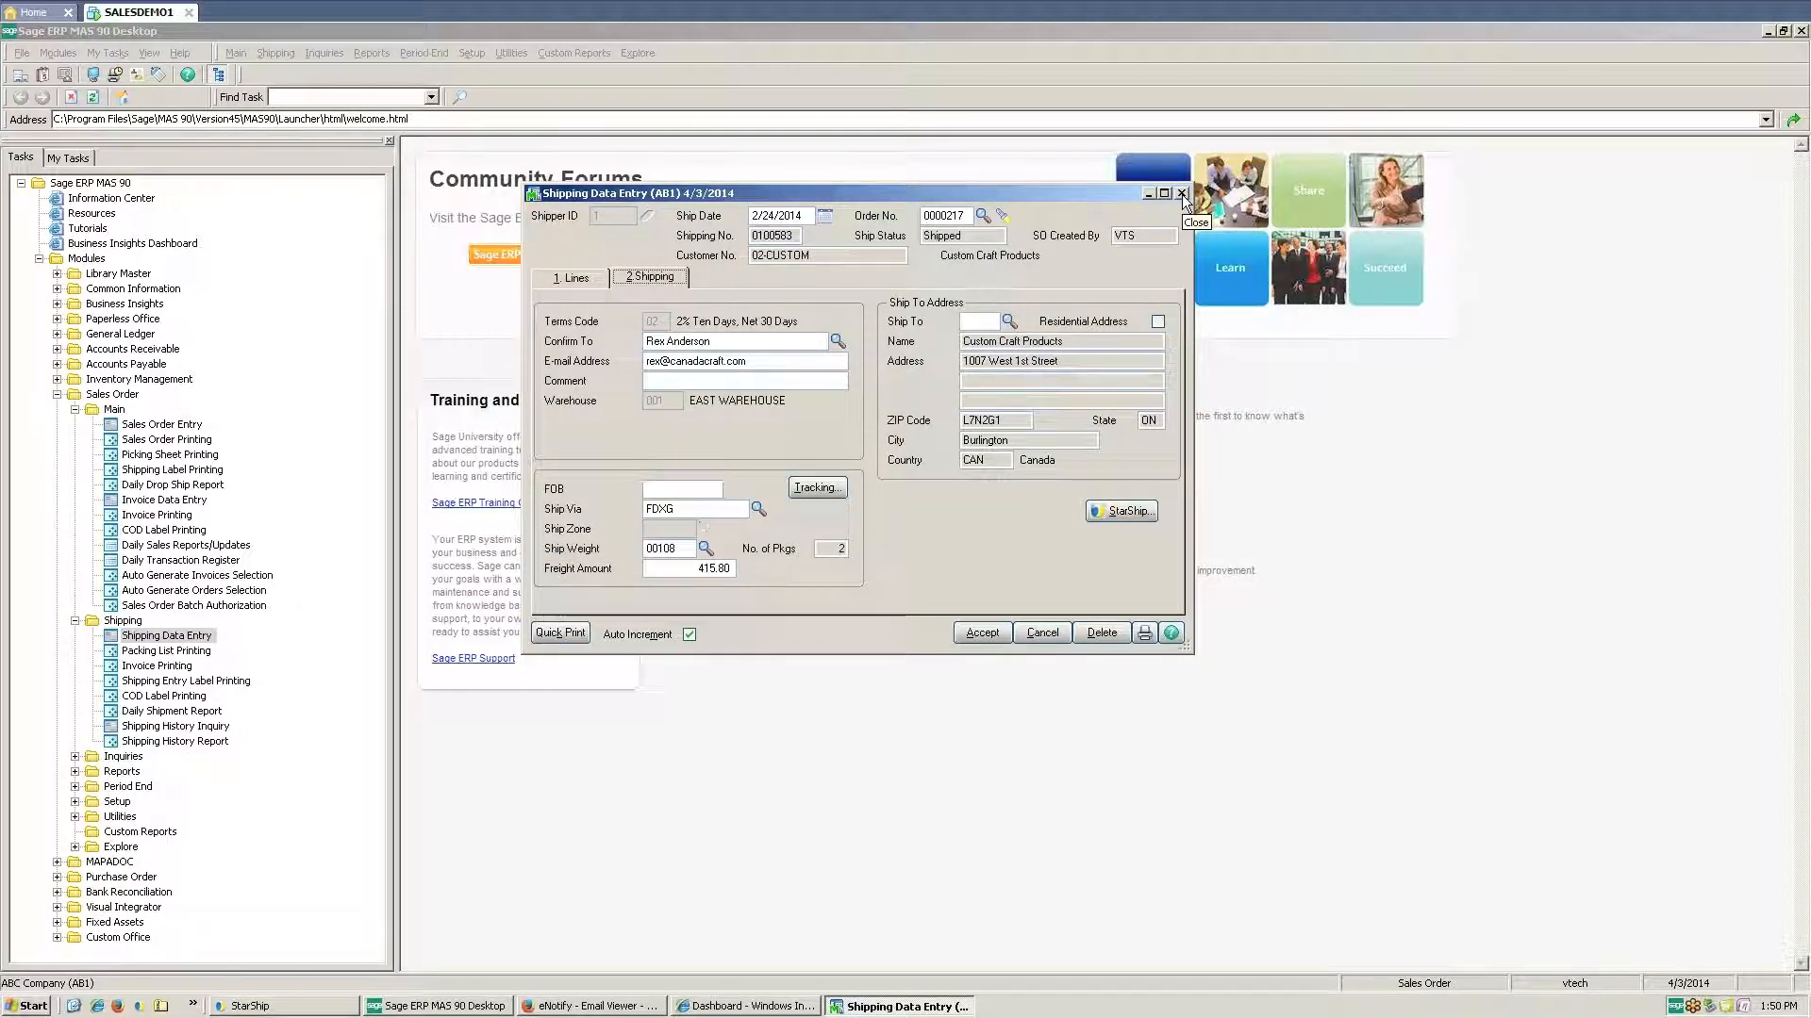
{"action": "left_click_drag", "start_coordinate": [676, 569], "coordinate": [737, 569]}
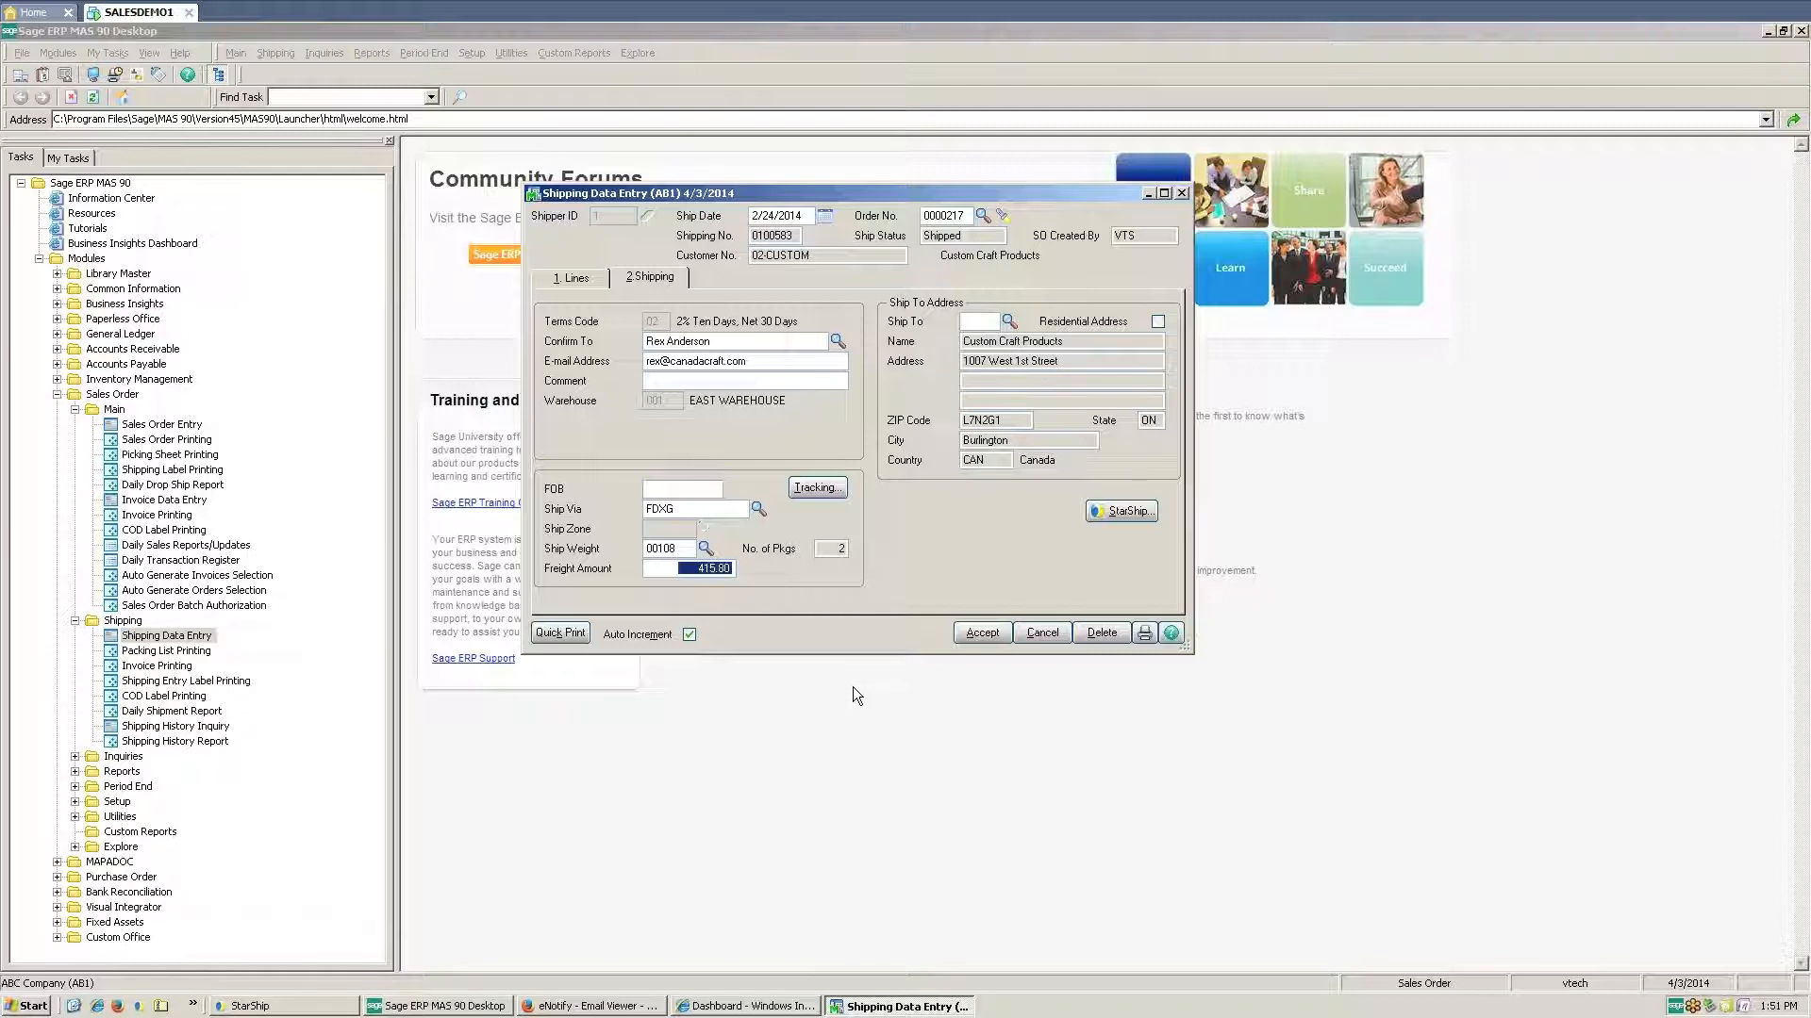
Accept the Custom Craft Products shipping entry, close Shipping Data Entry, and switch to the eNotify Email Viewer
{"action": "left_click", "coordinate": [963, 636]}
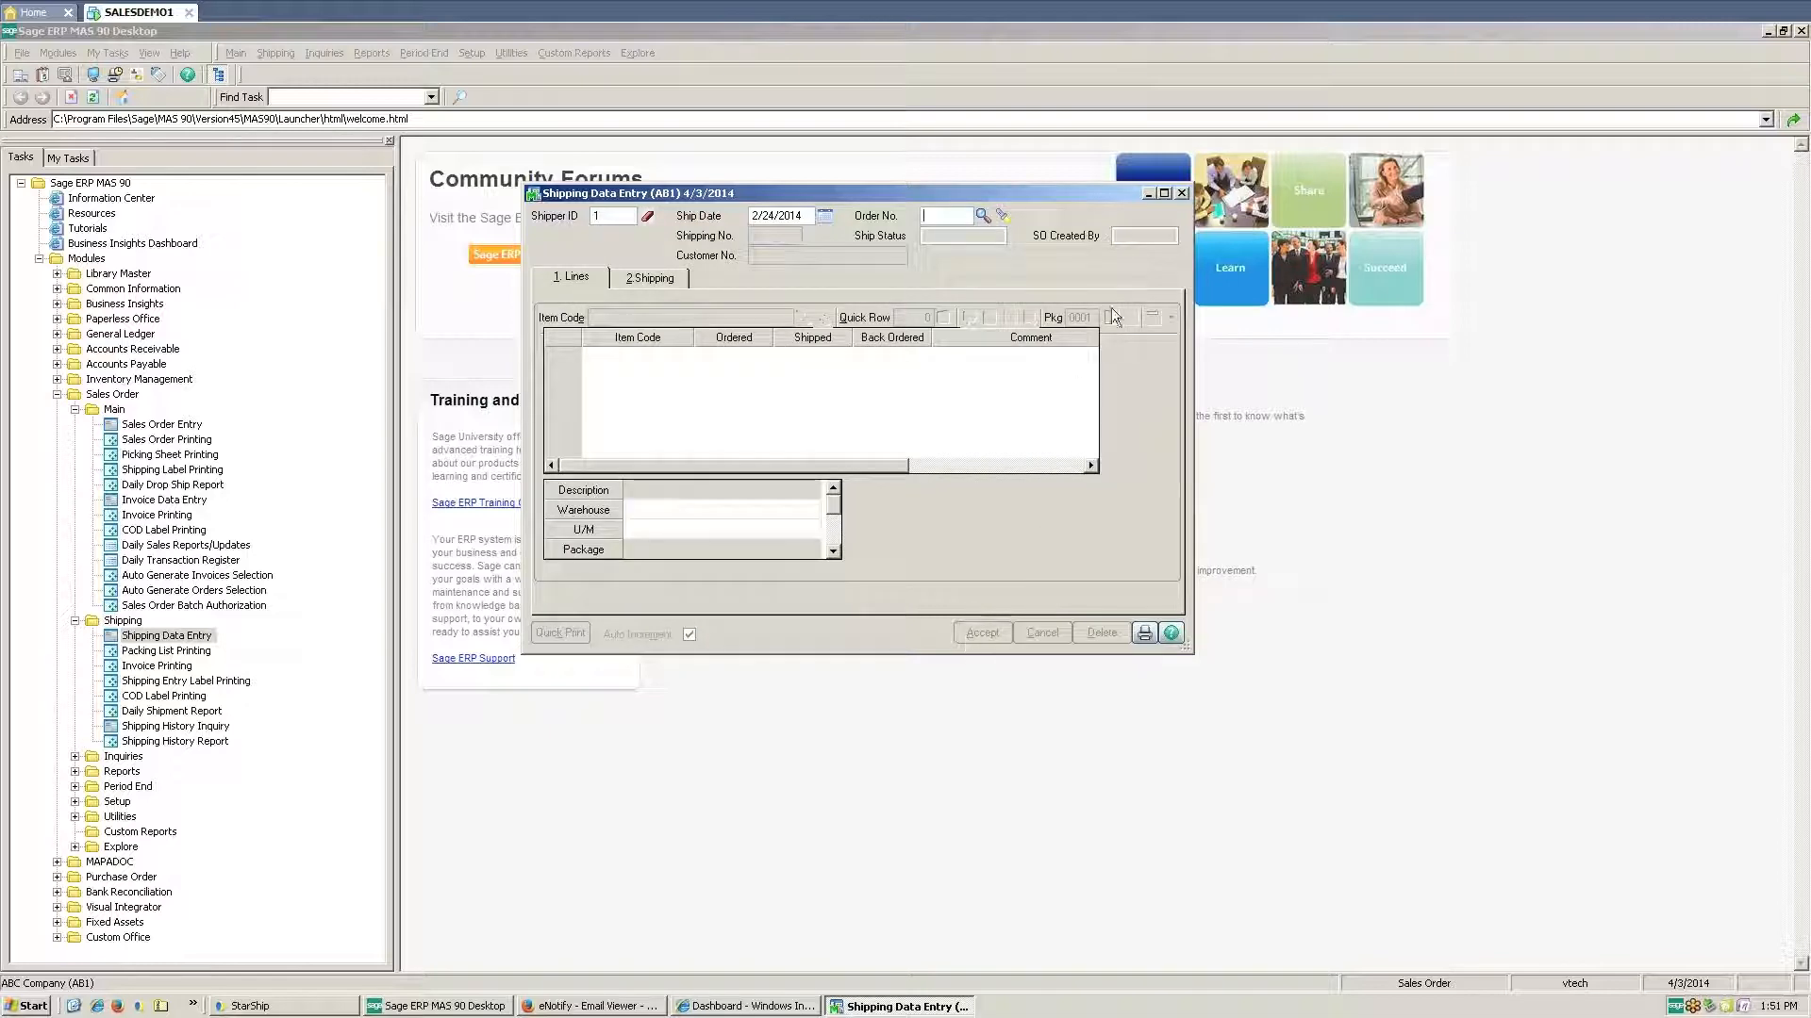
{"action": "left_click", "coordinate": [1182, 193]}
{"action": "left_click", "coordinate": [593, 1007]}
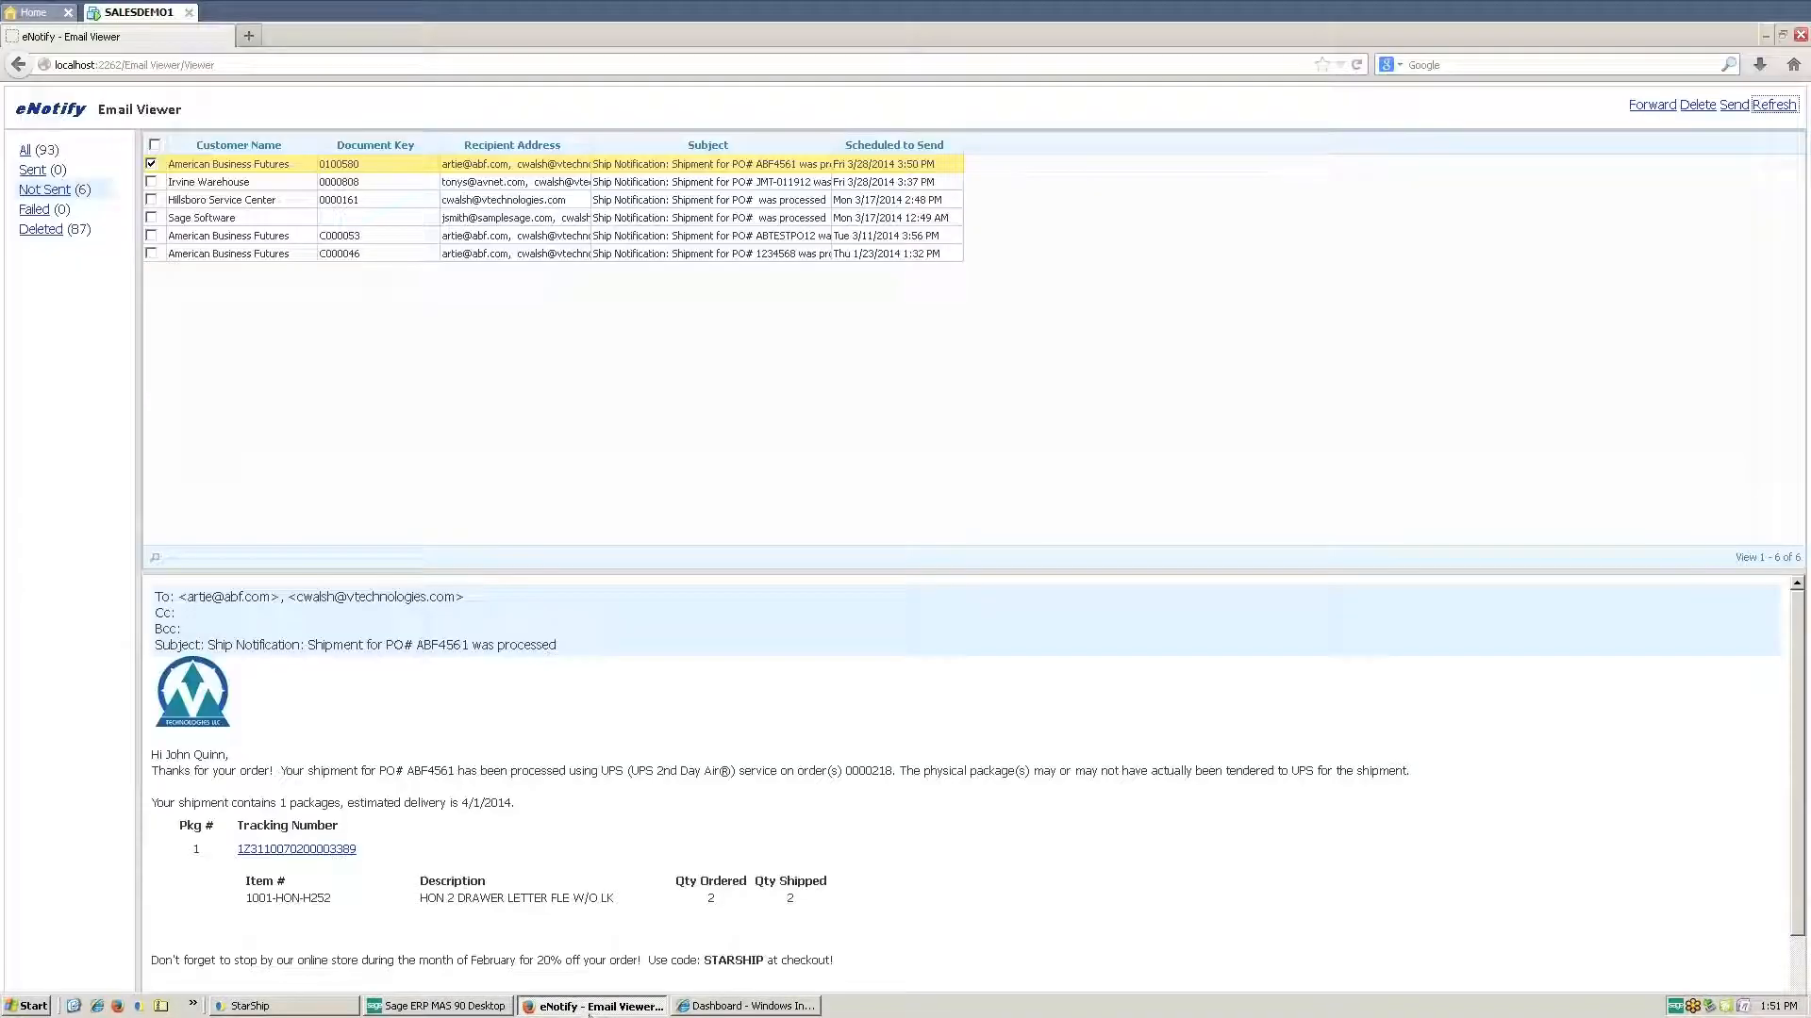
Refresh the Not Sent emails and enlarge the message preview for the Custom Craft Products ship notification
{"action": "left_click", "coordinate": [1765, 52]}
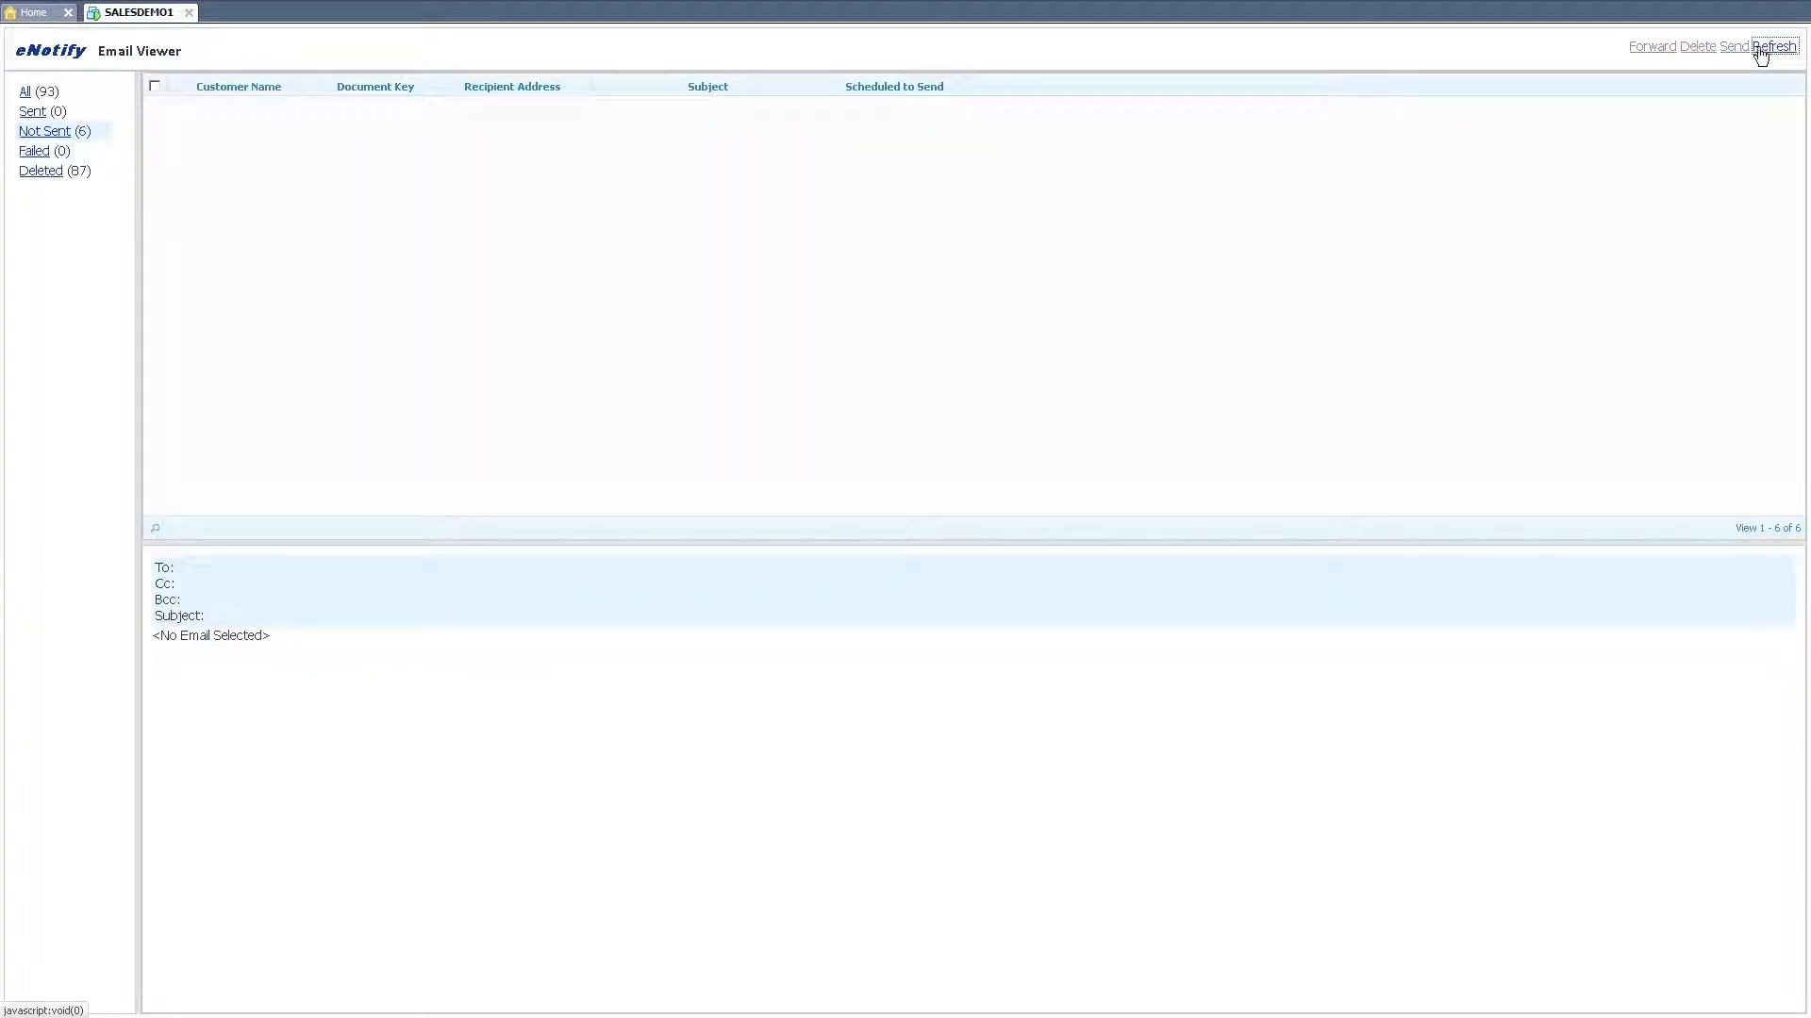
{"action": "left_click", "coordinate": [113, 271]}
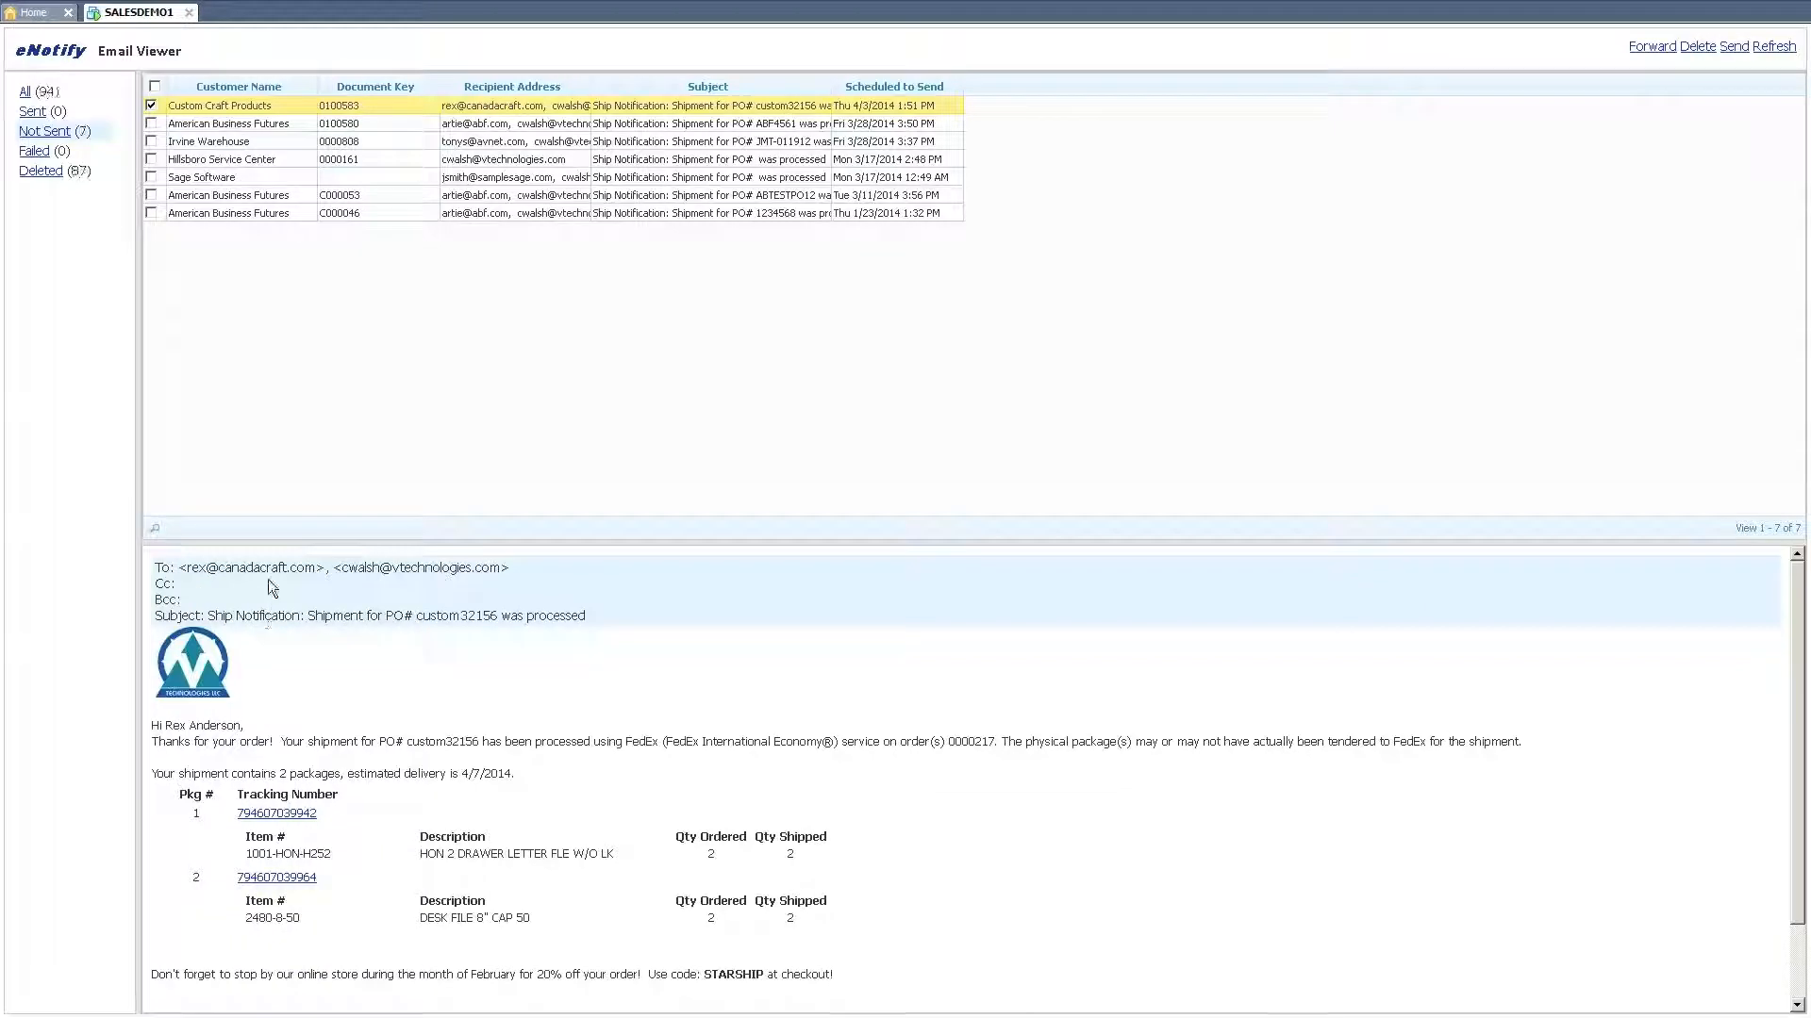
{"action": "left_click_drag", "start_coordinate": [269, 536], "coordinate": [271, 310]}
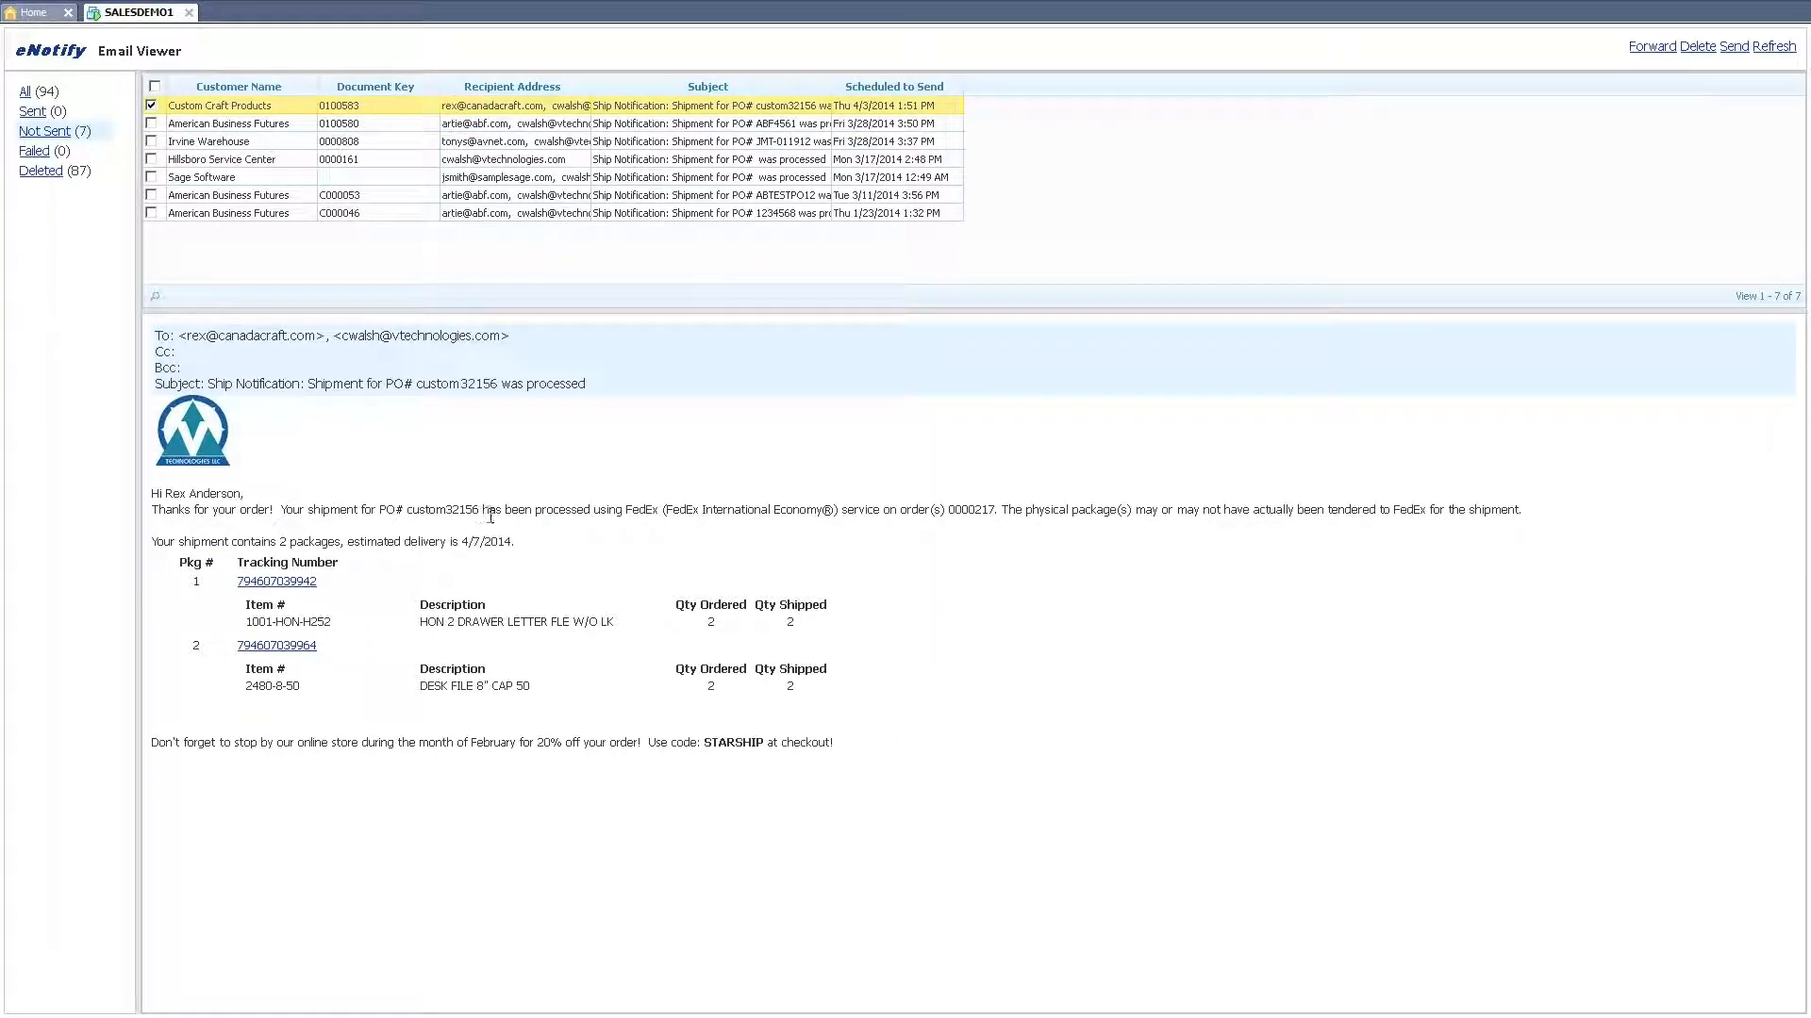
Review the ship notification's FedEx service, tracking numbers and shipped items for both packages, and minimize the Email Viewer
{"action": "left_click_drag", "start_coordinate": [968, 509], "coordinate": [982, 509]}
{"action": "left_click", "coordinate": [180, 563]}
{"action": "left_click_drag", "start_coordinate": [180, 563], "coordinate": [575, 688]}
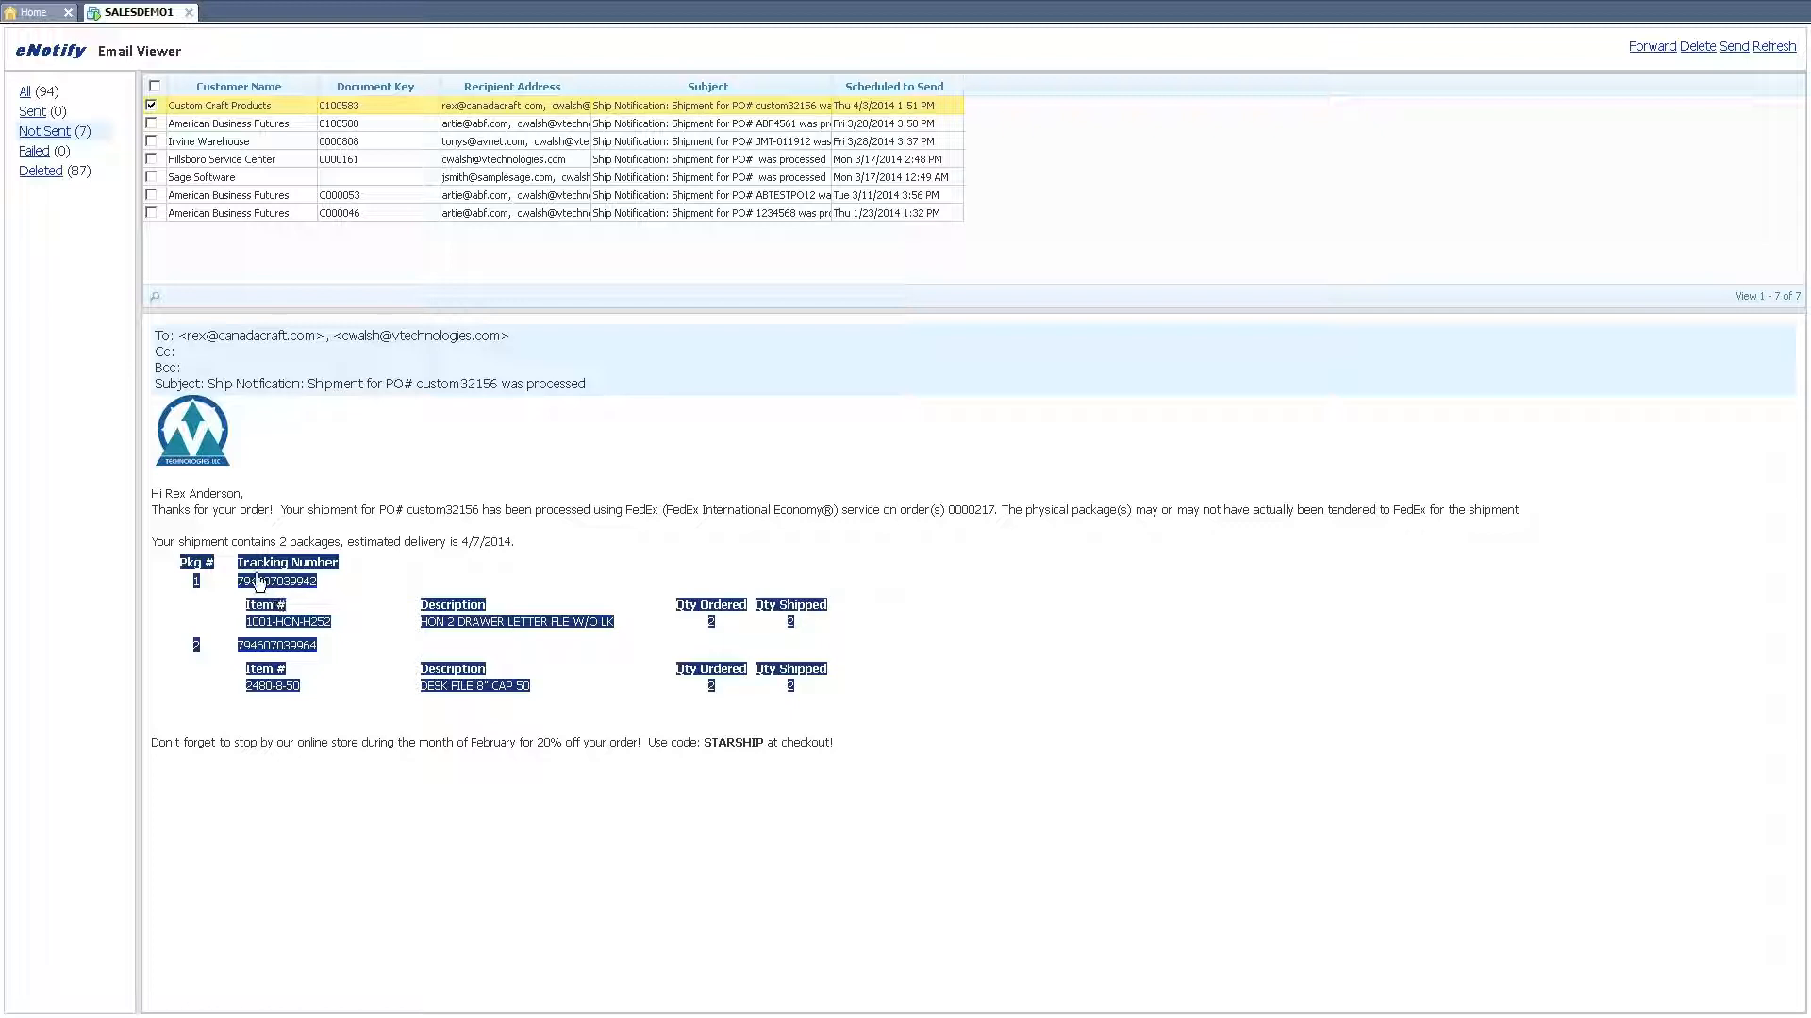
{"action": "left_click", "coordinate": [925, 689]}
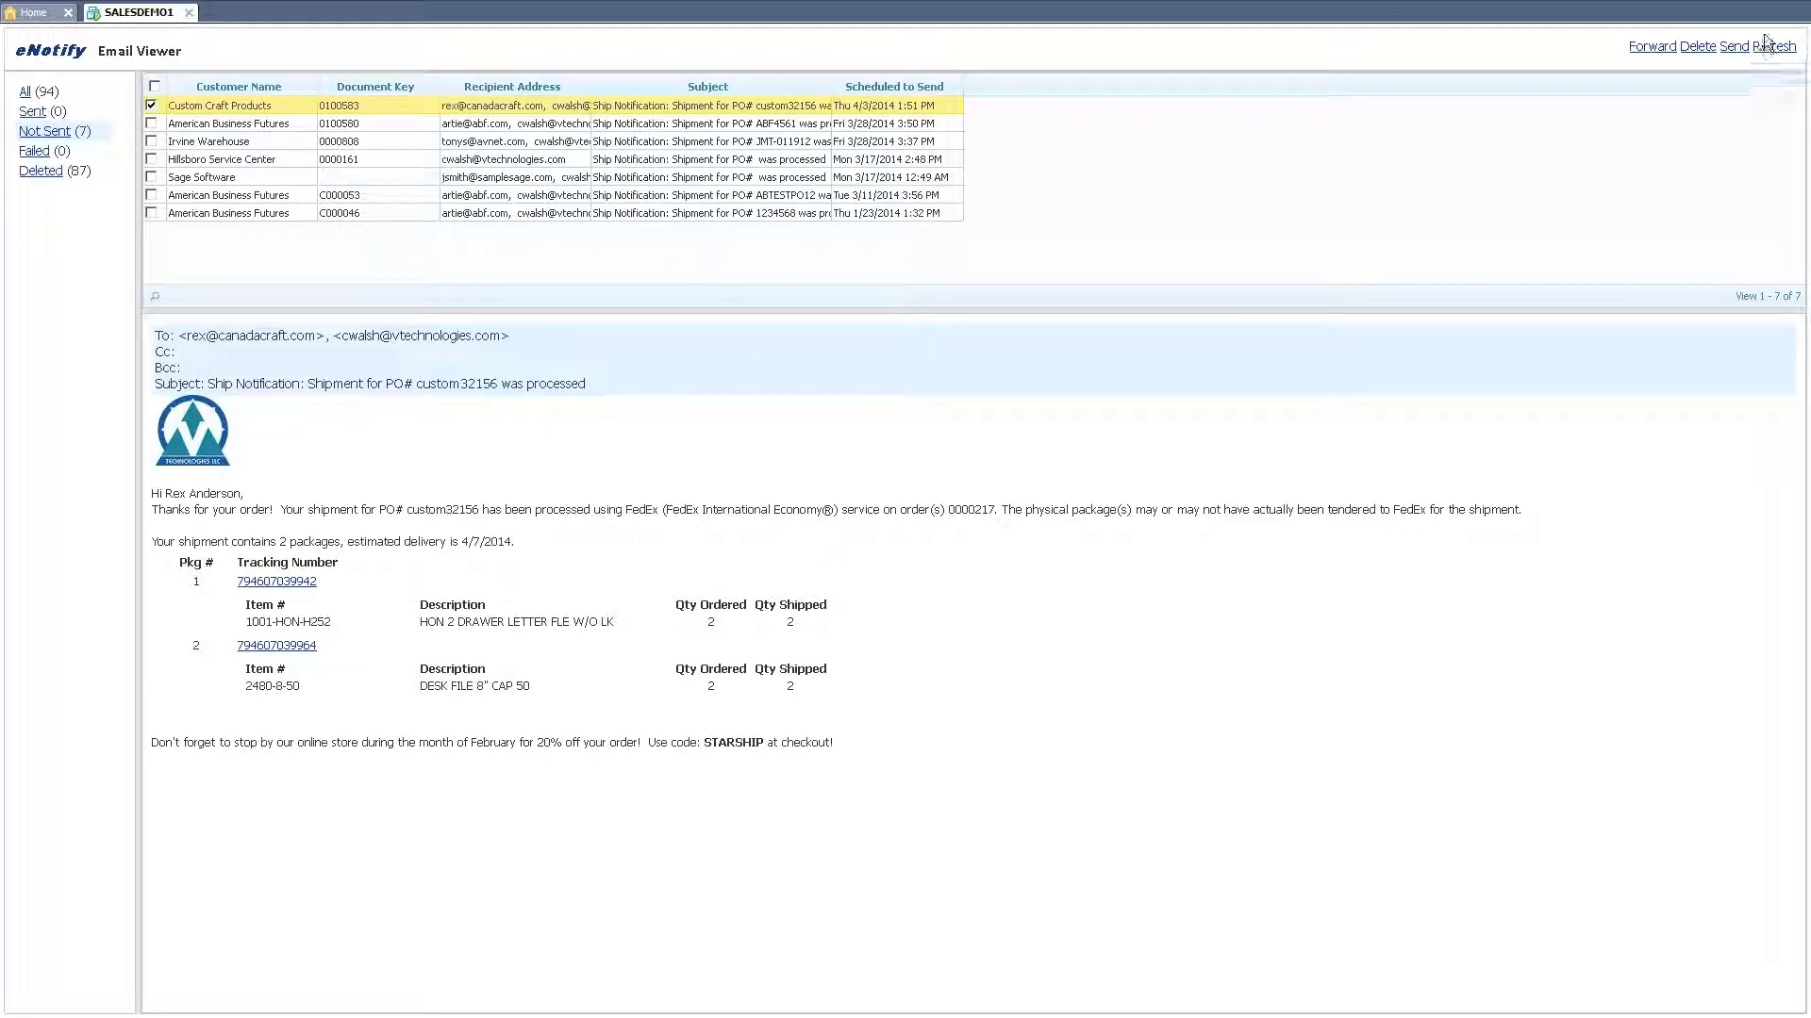
{"action": "mouse_move", "coordinate": [1763, 32]}
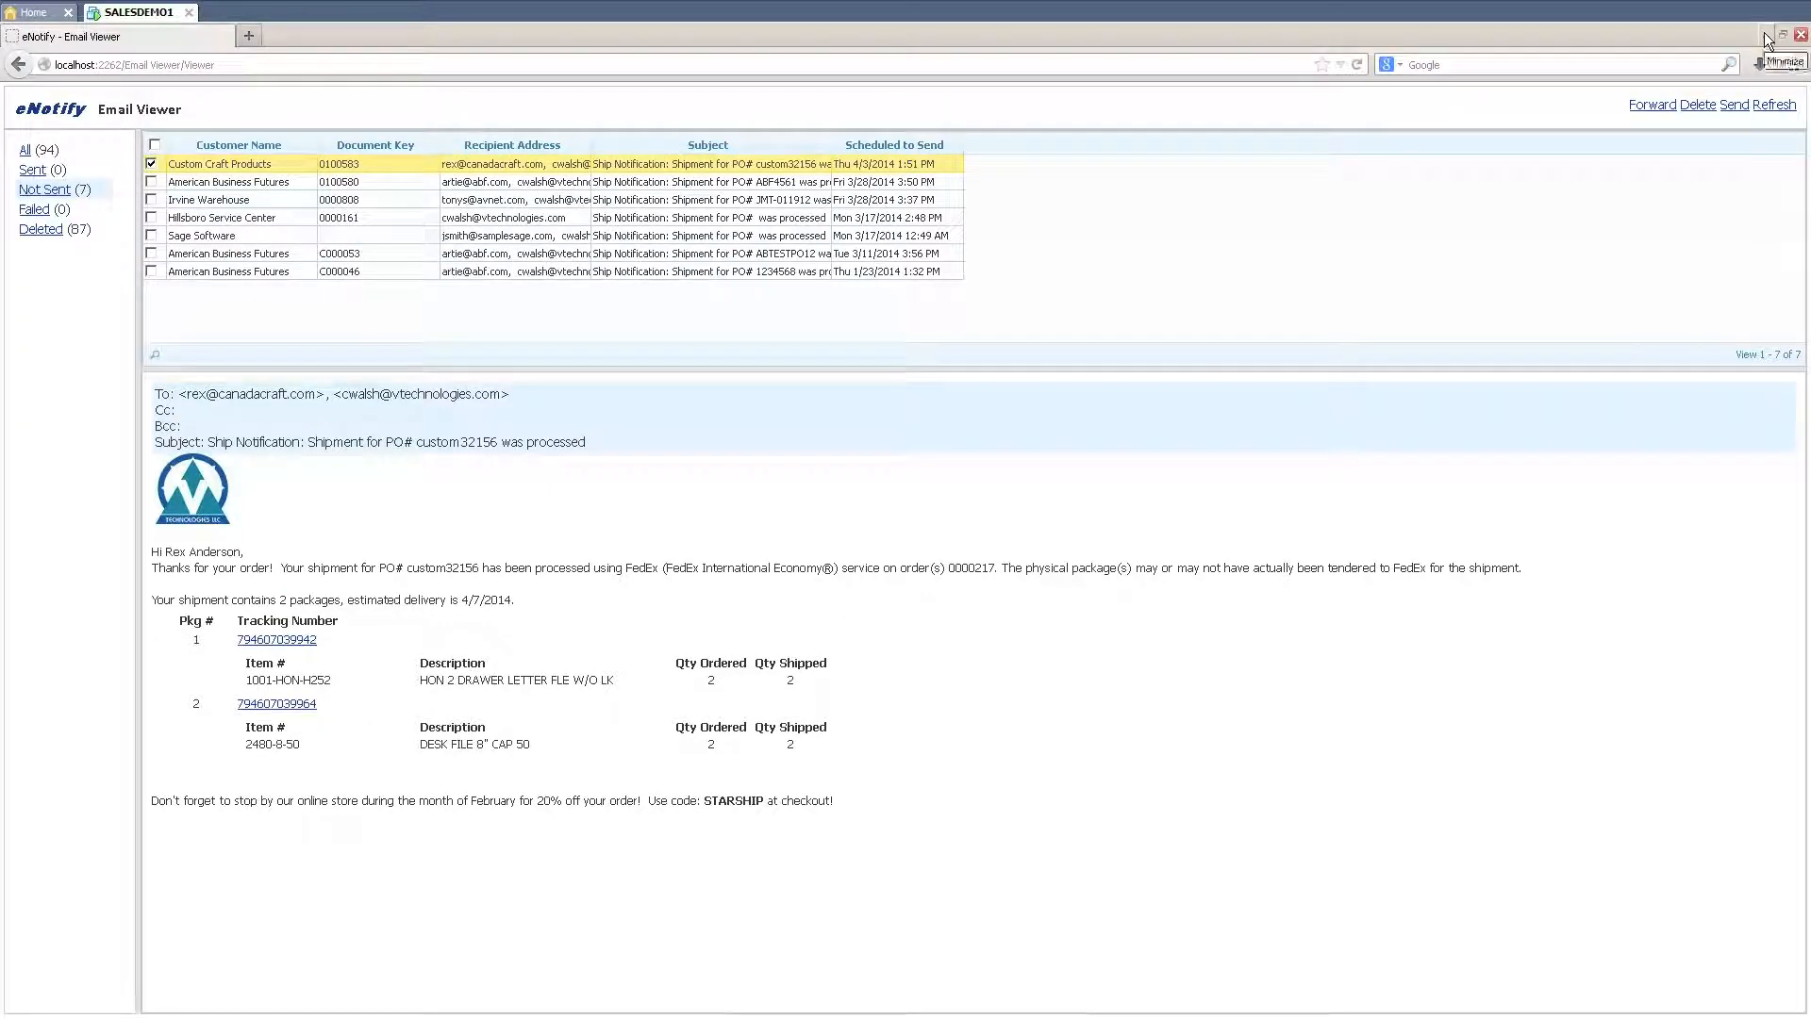
{"action": "left_click", "coordinate": [1764, 32]}
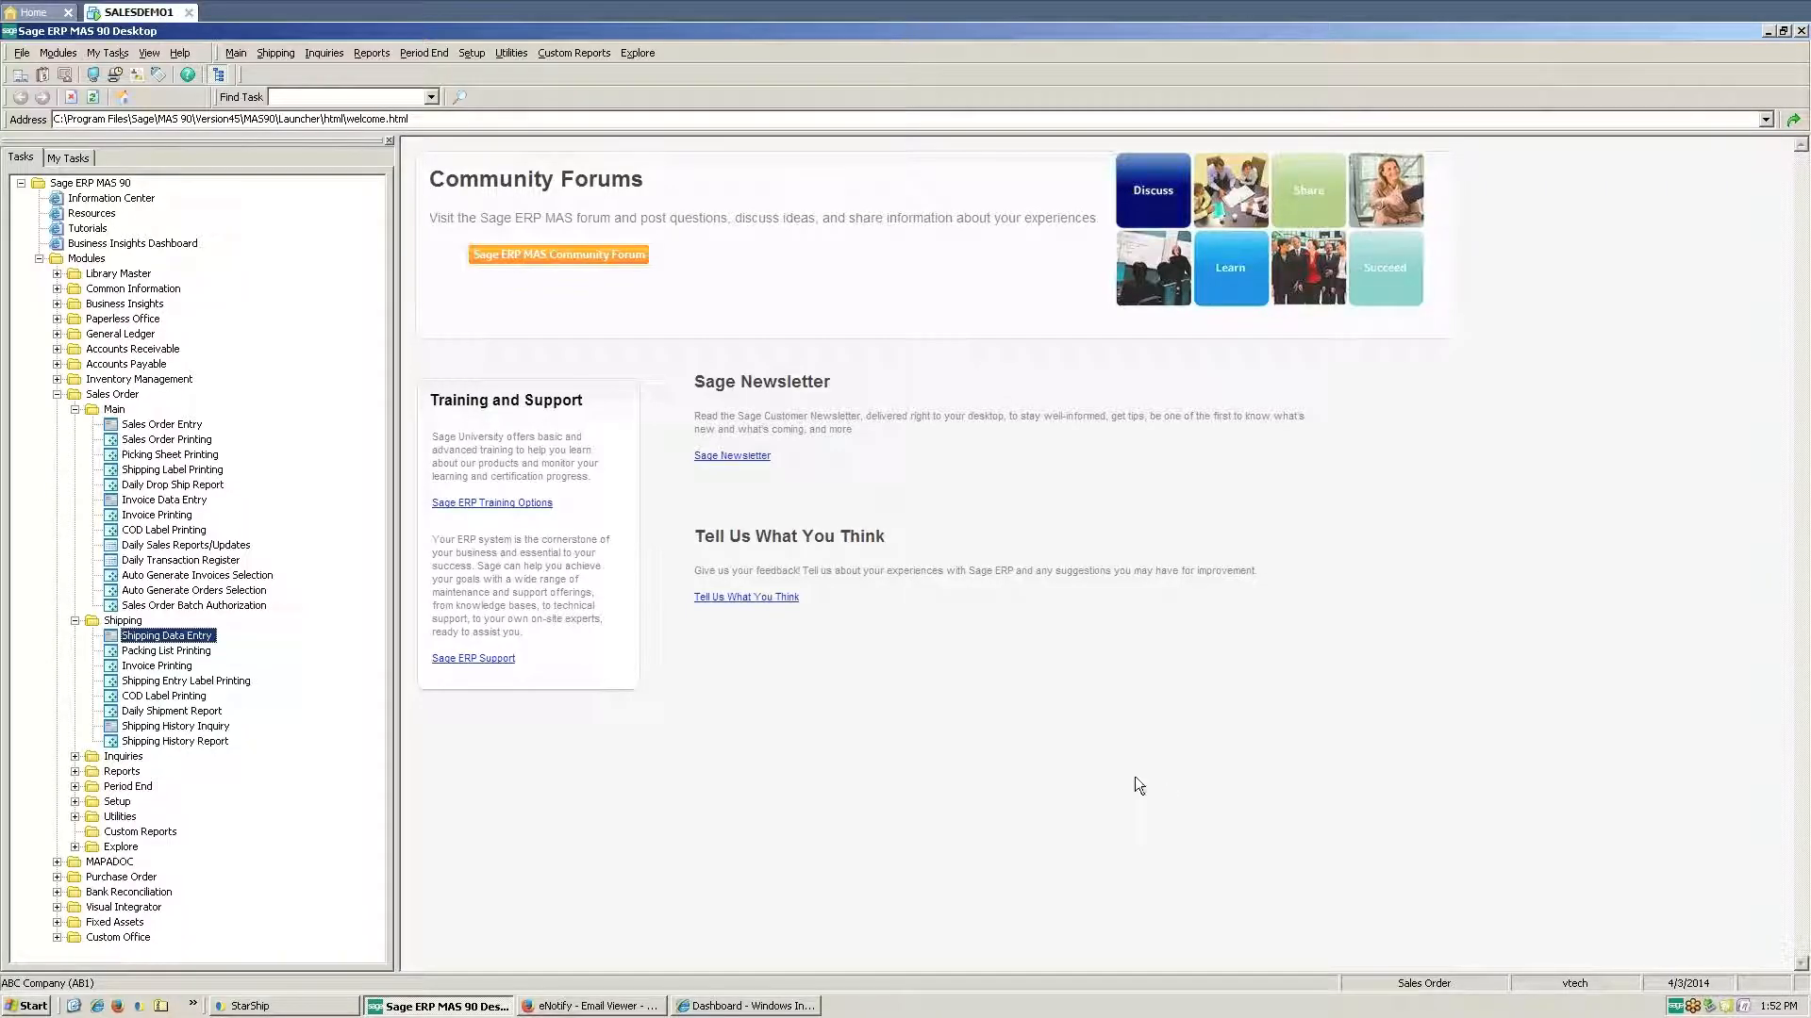
Open the existing American Business Futures sales order by its order number in Sales Order Entry and show its item lines
{"action": "left_click", "coordinate": [191, 425]}
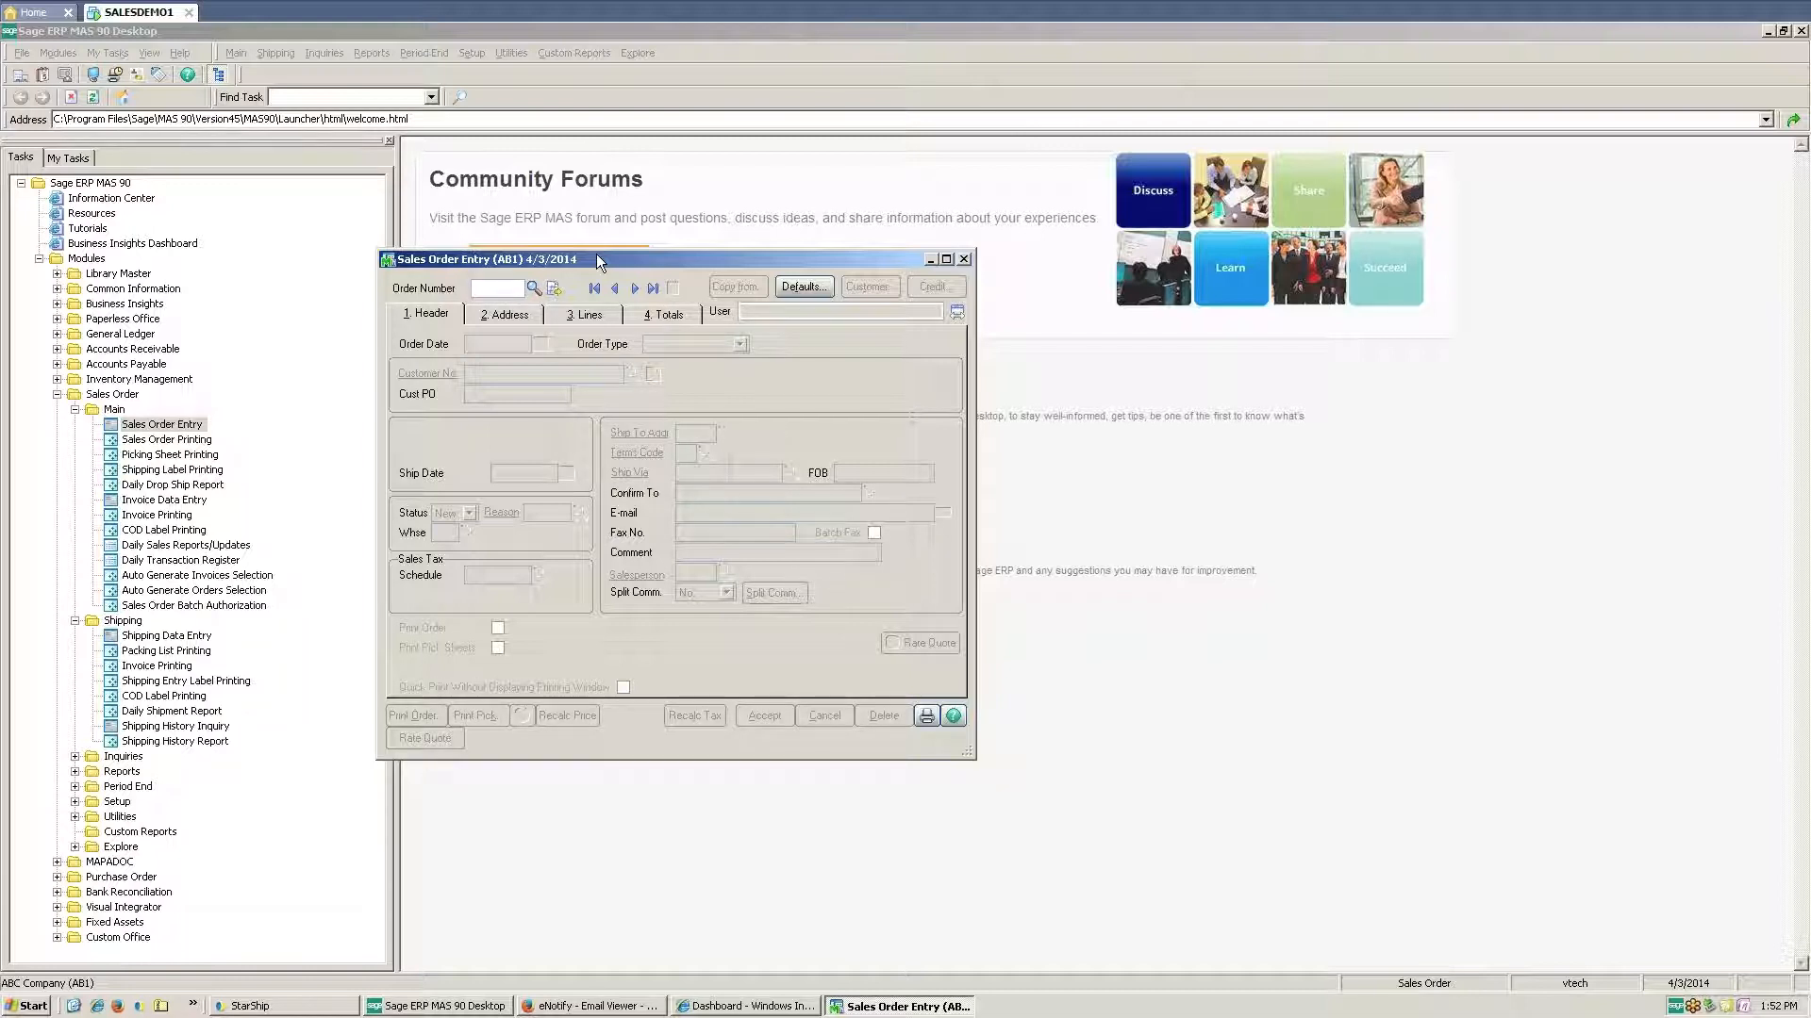
{"action": "type", "text": "199"}
{"action": "key", "text": "Tab"}
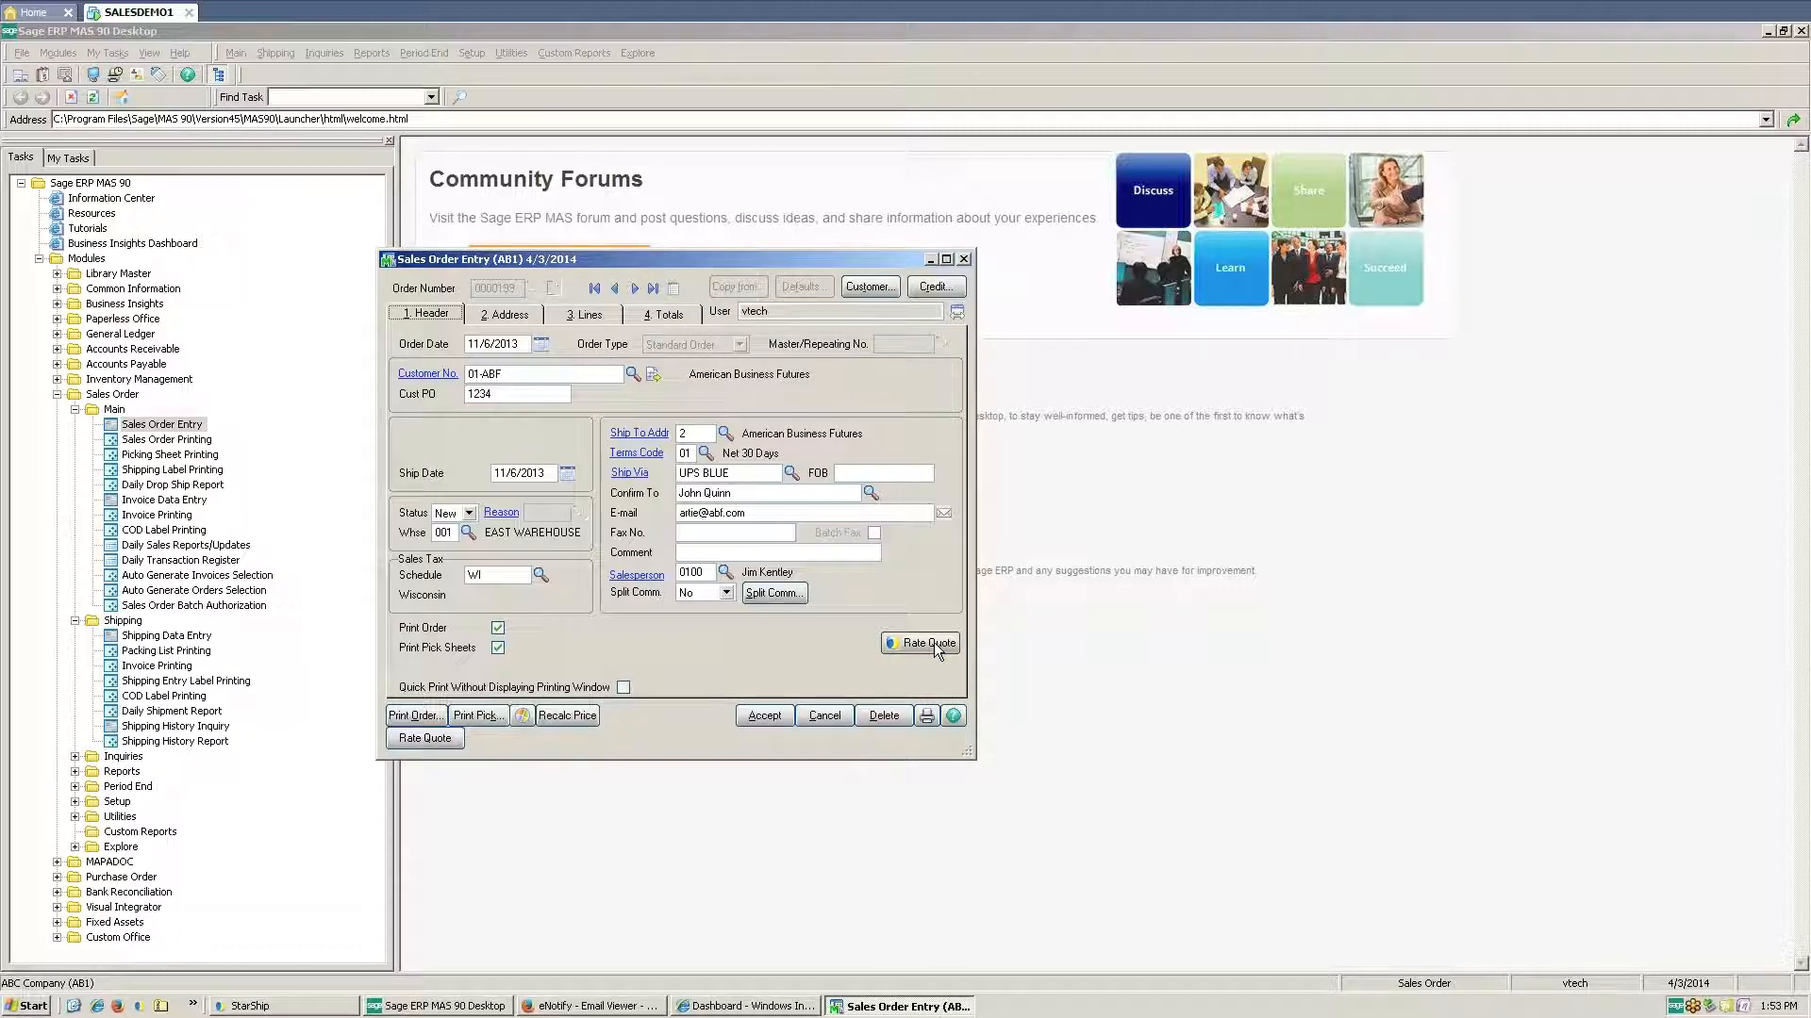
{"action": "left_click", "coordinate": [597, 313]}
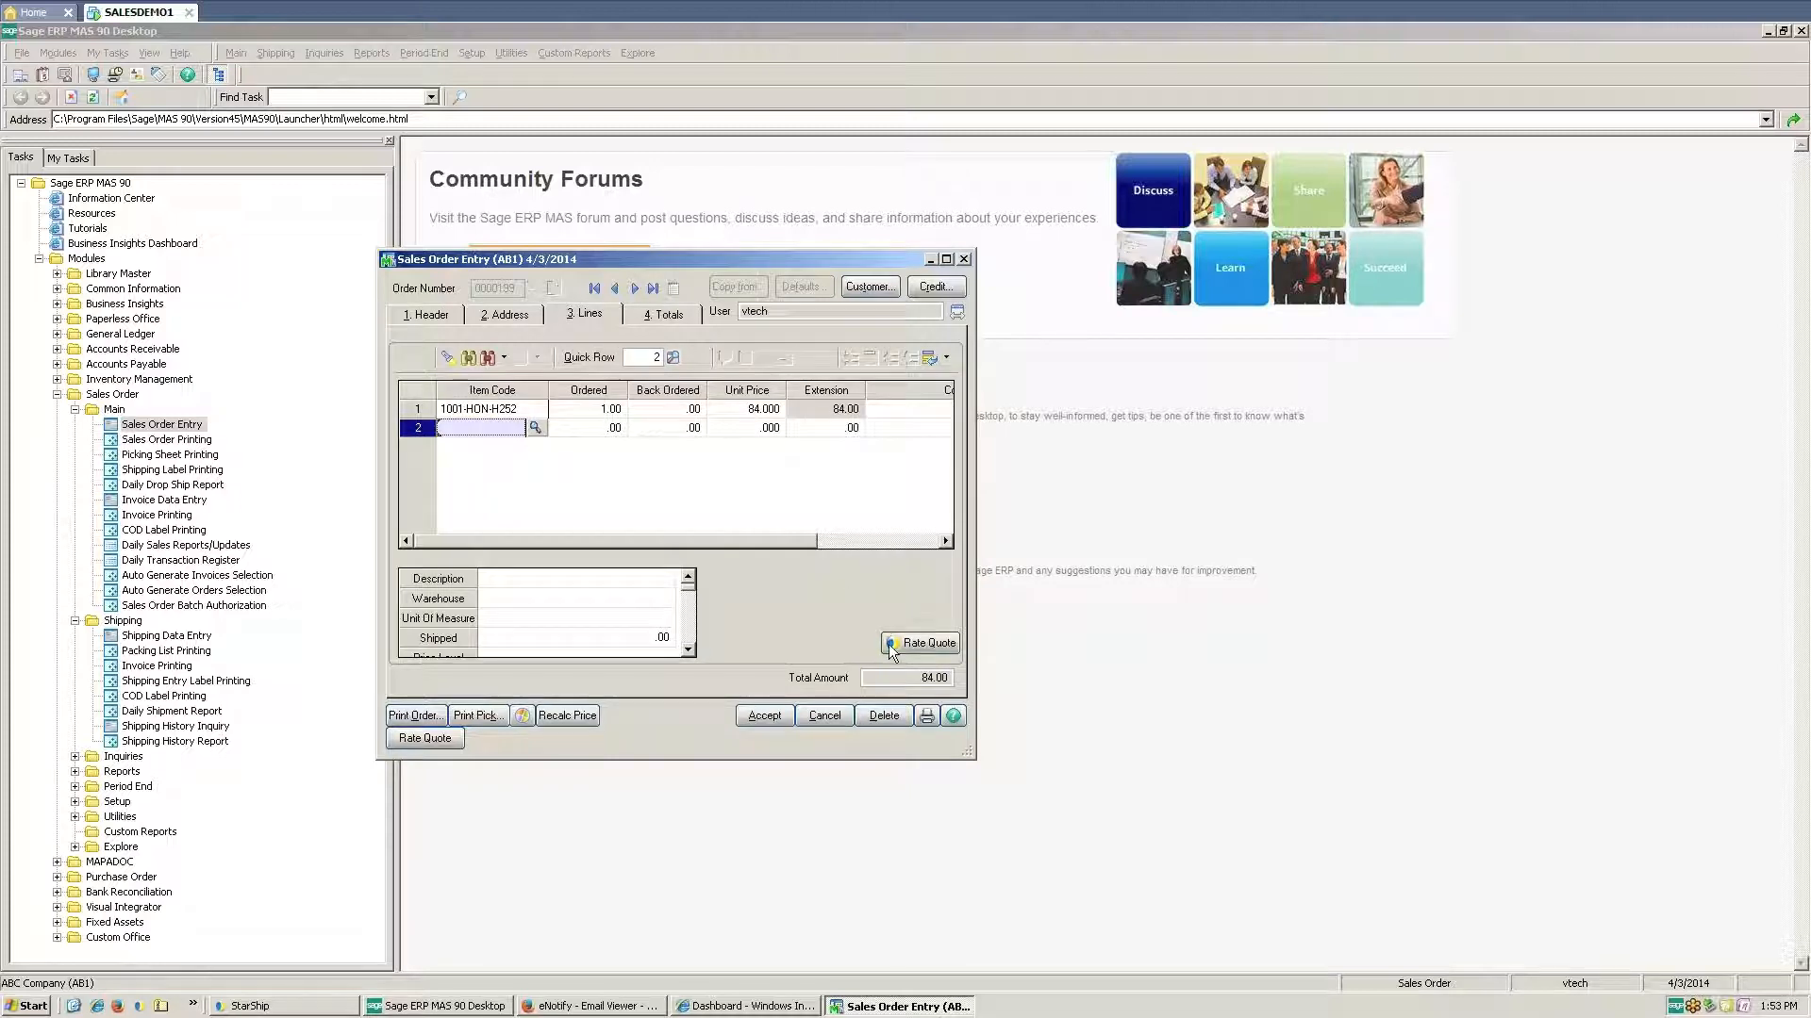
Start a StarShip rate quote for the sales order, validate the recipient address, and expand the recipient details
{"action": "left_click", "coordinate": [889, 643]}
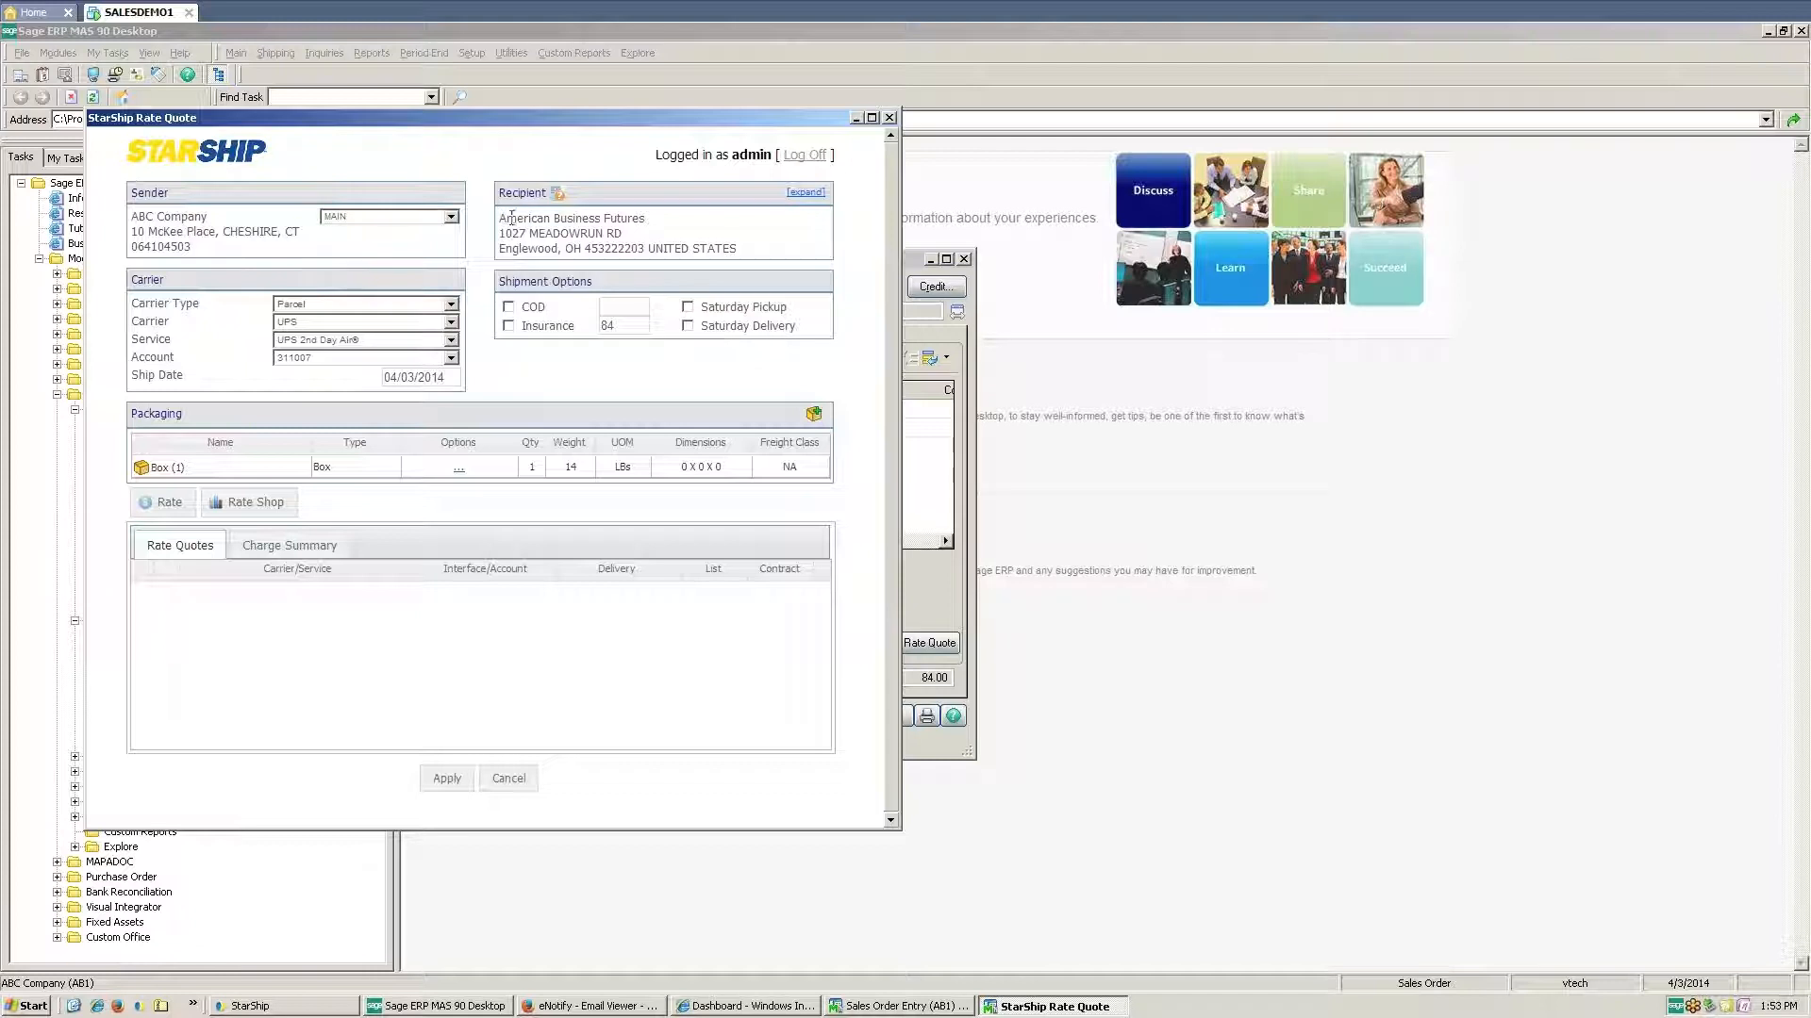
{"action": "mouse_move", "coordinate": [560, 196]}
{"action": "left_click", "coordinate": [560, 196]}
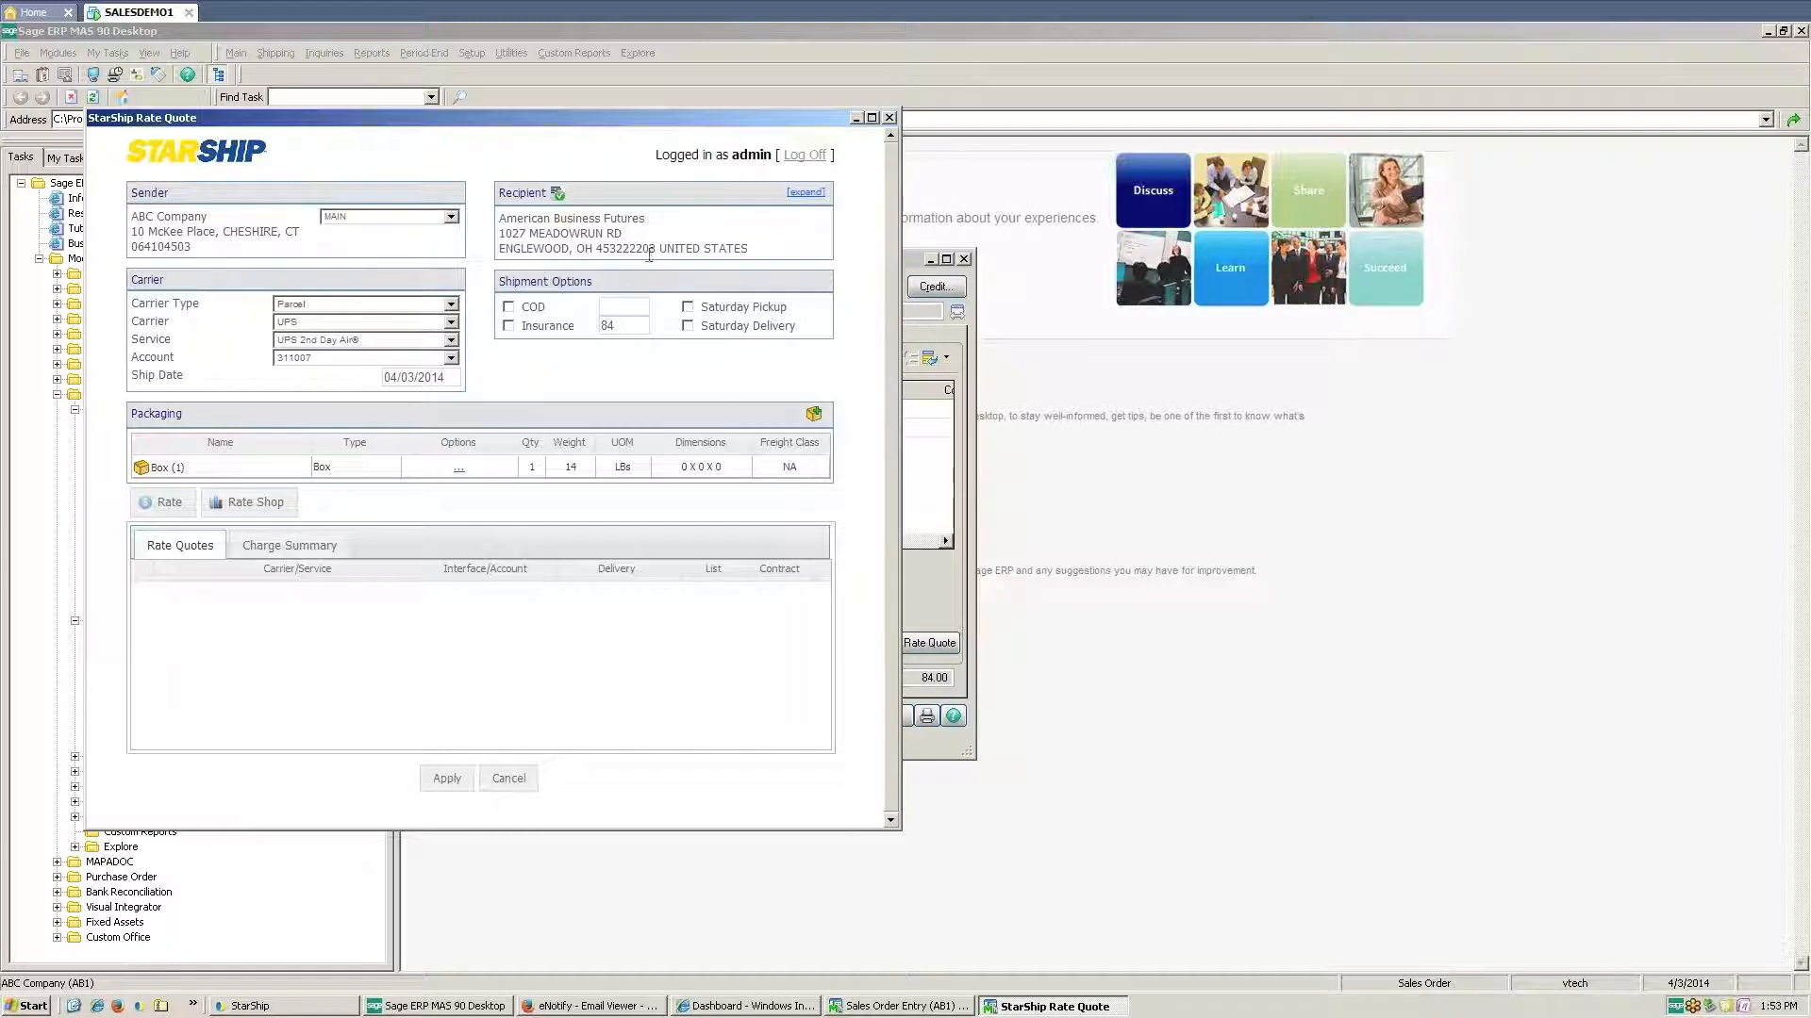
{"action": "left_click", "coordinate": [807, 194]}
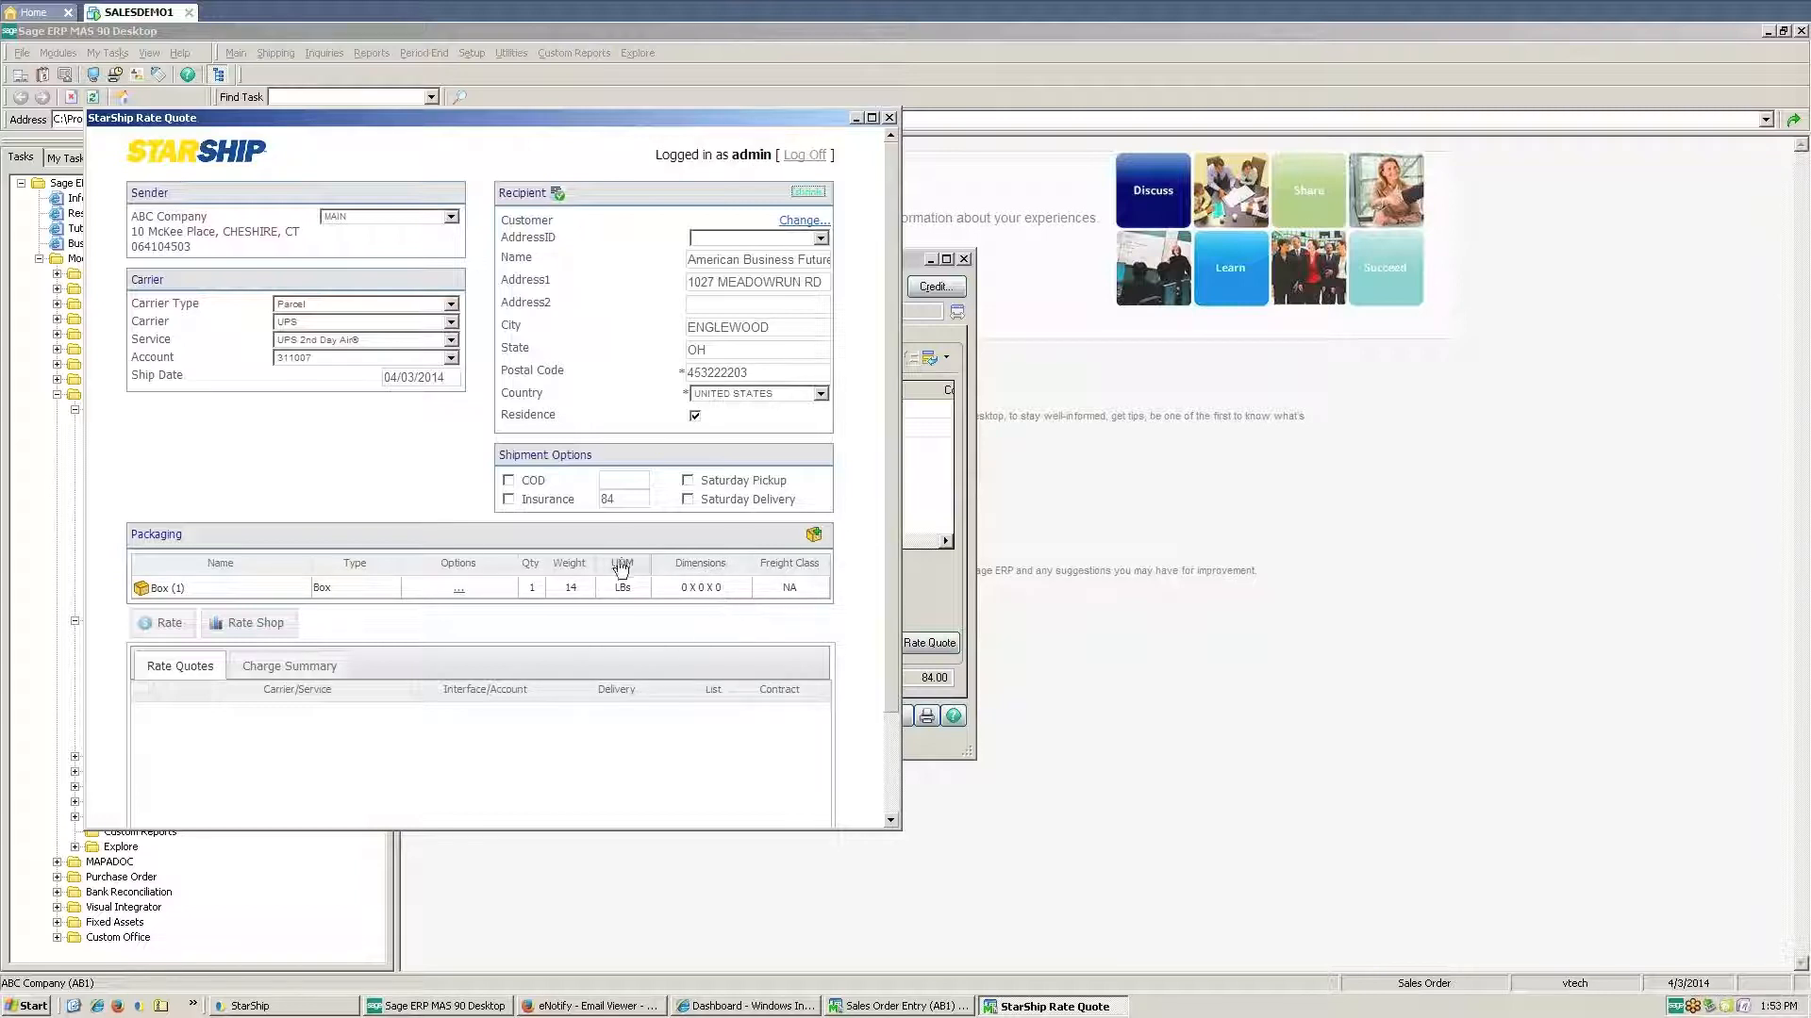
Rate shop the one-box shipment across carriers and compare the delivery dates and list and contract rates in the quotes
{"action": "left_click", "coordinate": [250, 622]}
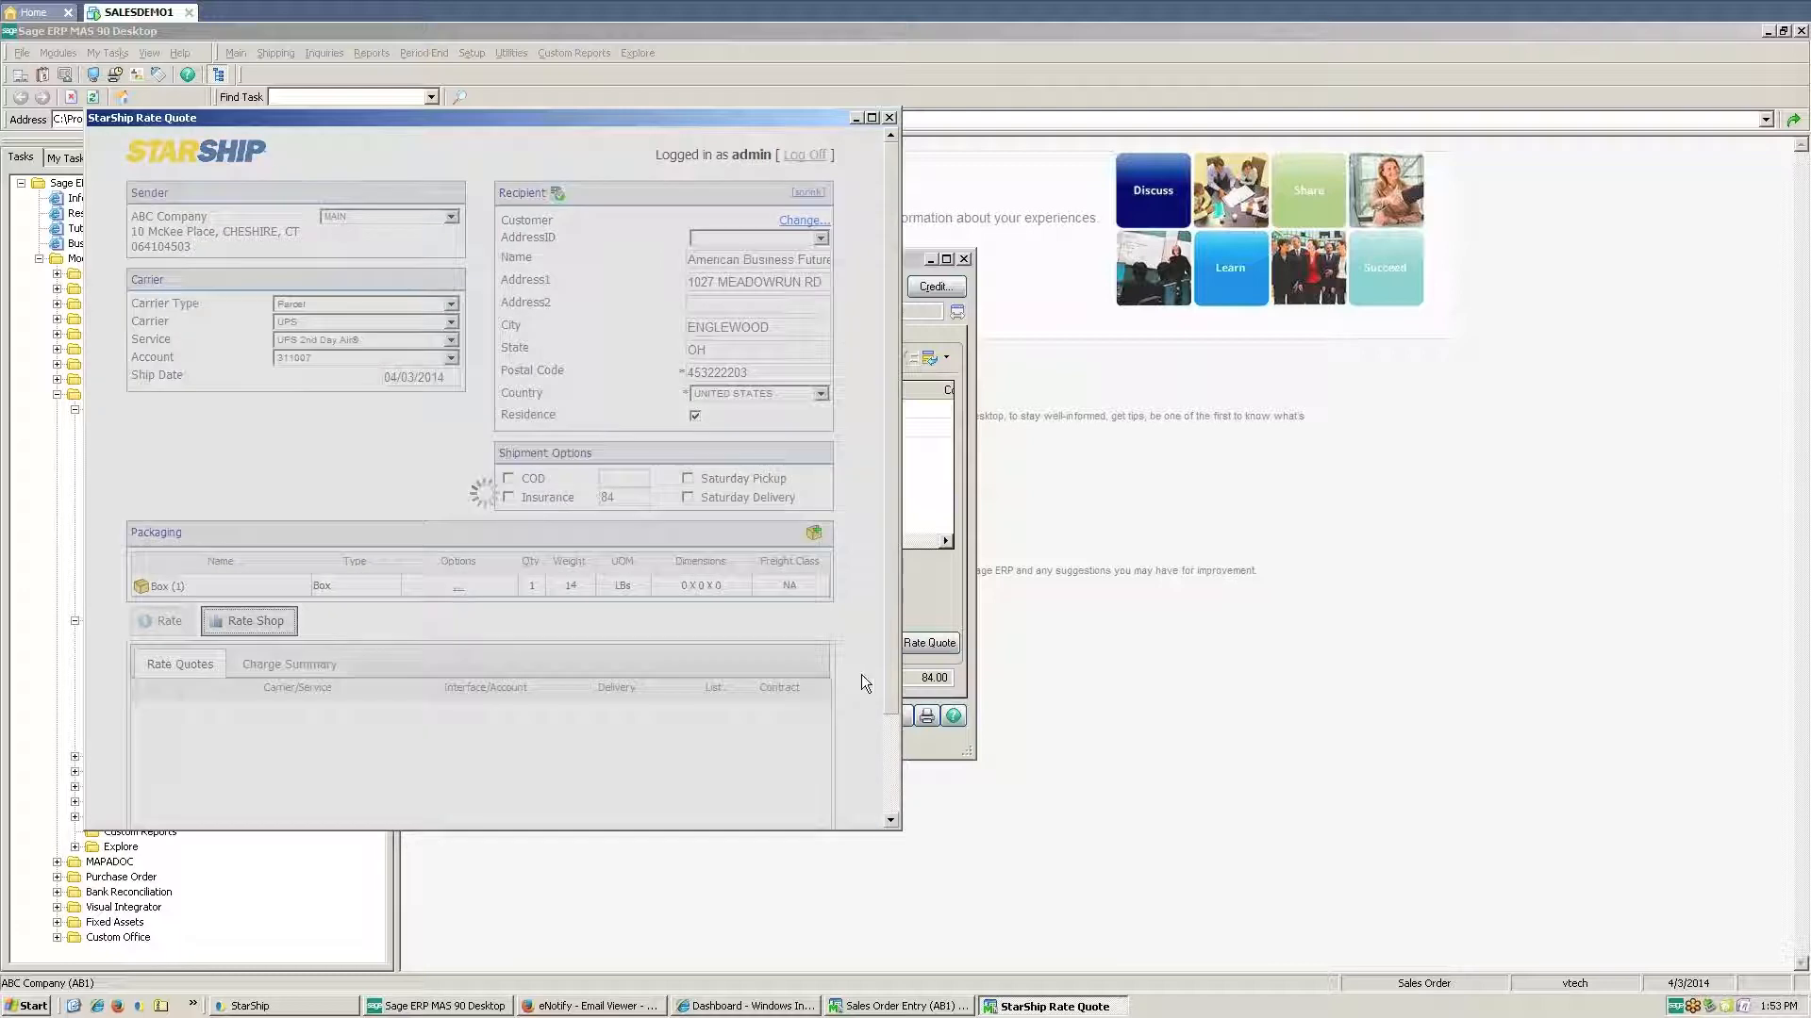
{"action": "left_click_drag", "start_coordinate": [892, 680], "coordinate": [891, 722]}
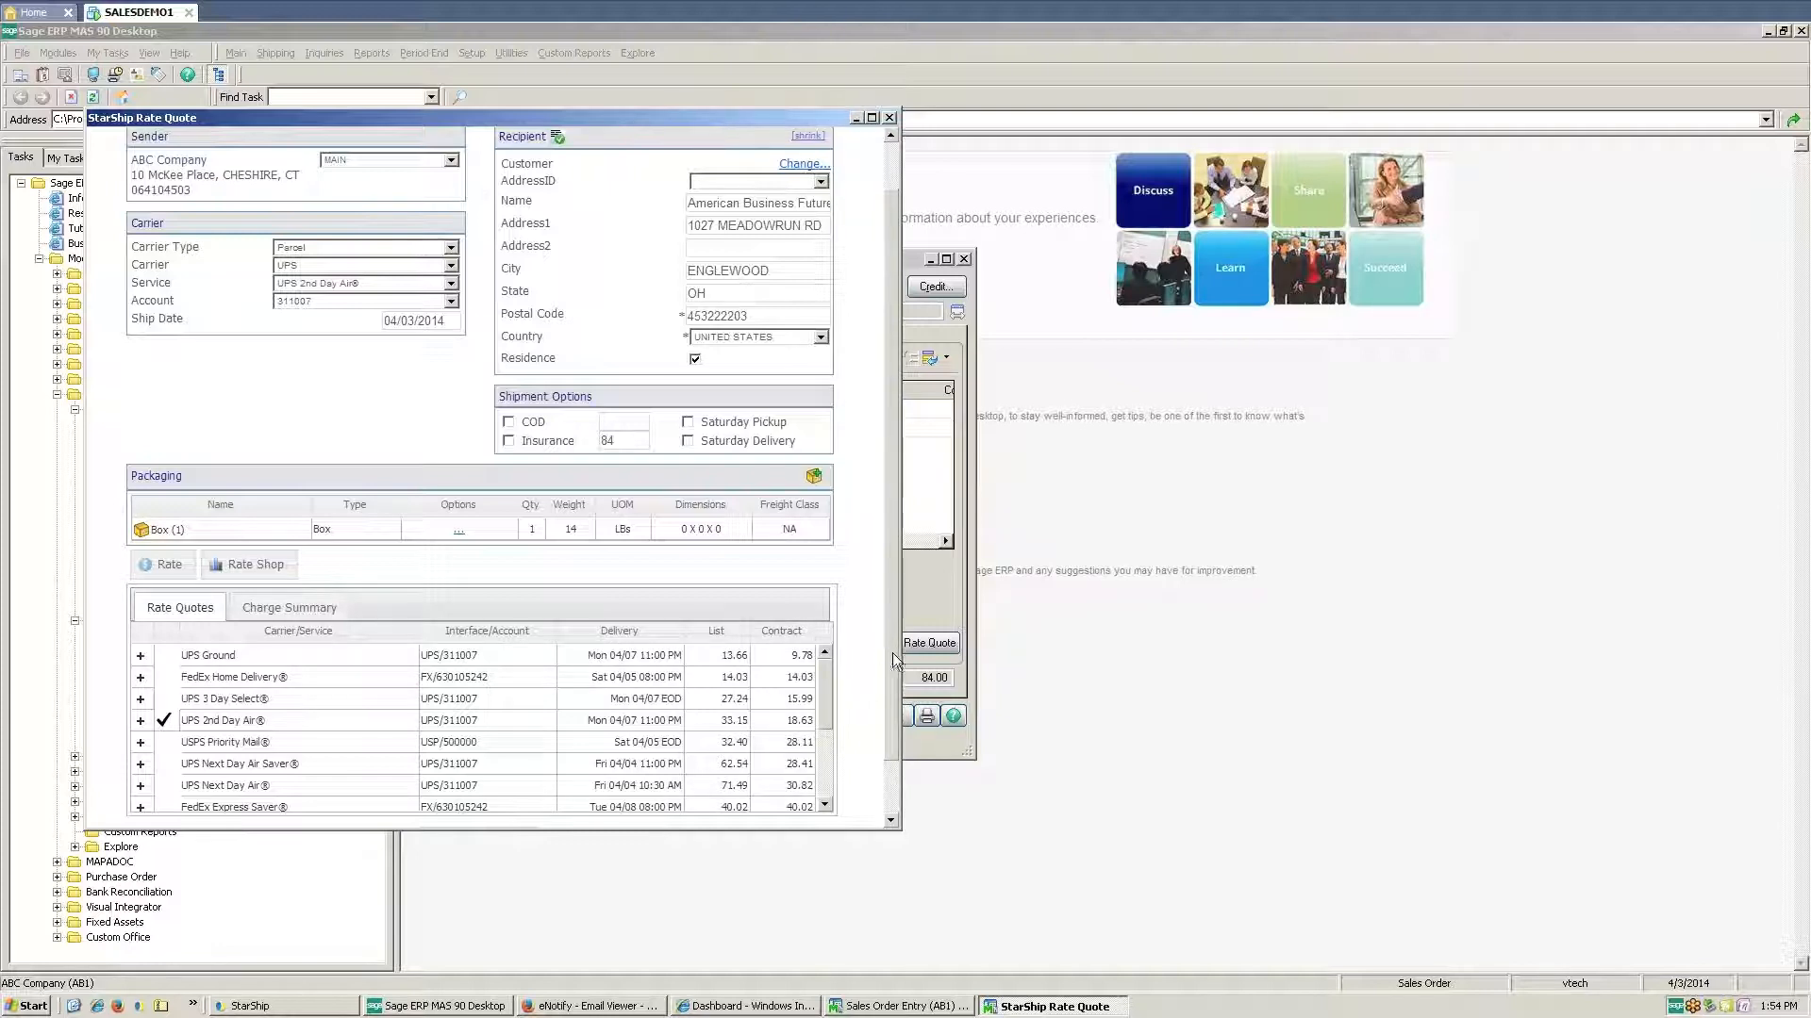
{"action": "scroll", "coordinate": [894, 654], "scroll_direction": "down", "scroll_amount": 1}
{"action": "left_click_drag", "start_coordinate": [894, 655], "coordinate": [891, 711]}
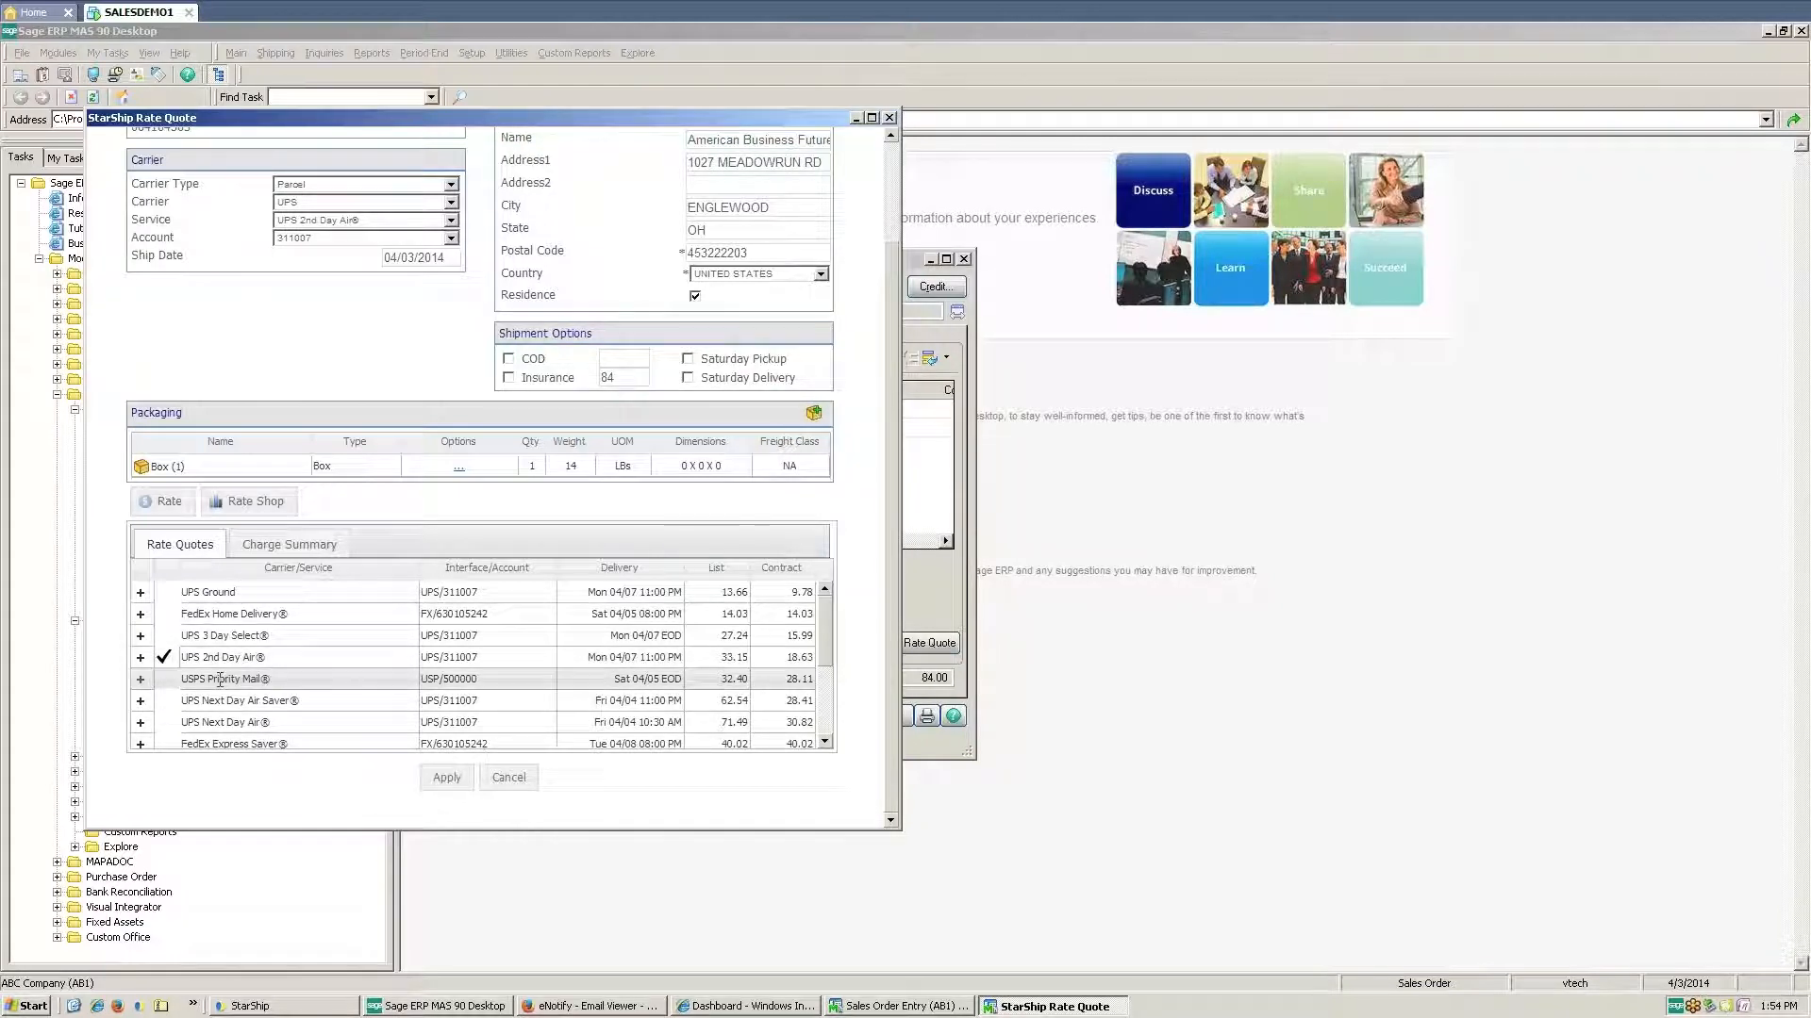
Apply the UPS 2nd Day Air quote, writing freight and the corrected ship-to address to the sales order, and accept and close the order
{"action": "left_click", "coordinate": [444, 784]}
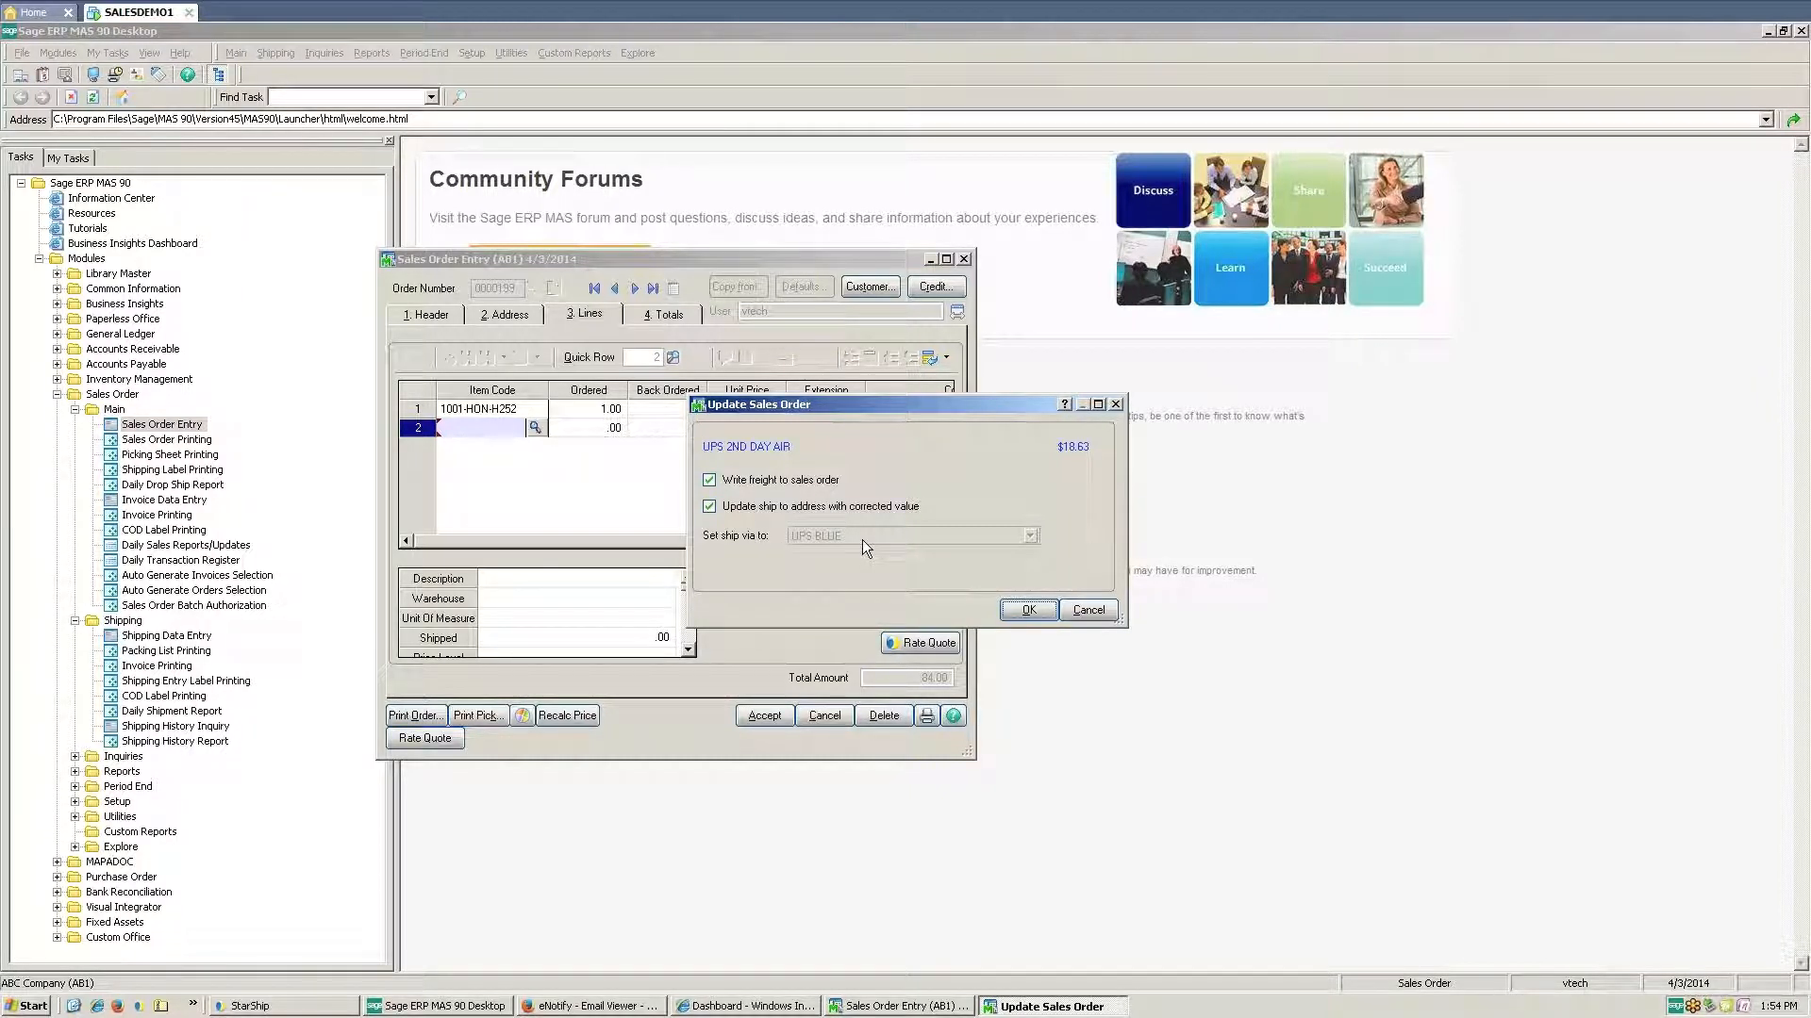
{"action": "left_click", "coordinate": [1029, 610]}
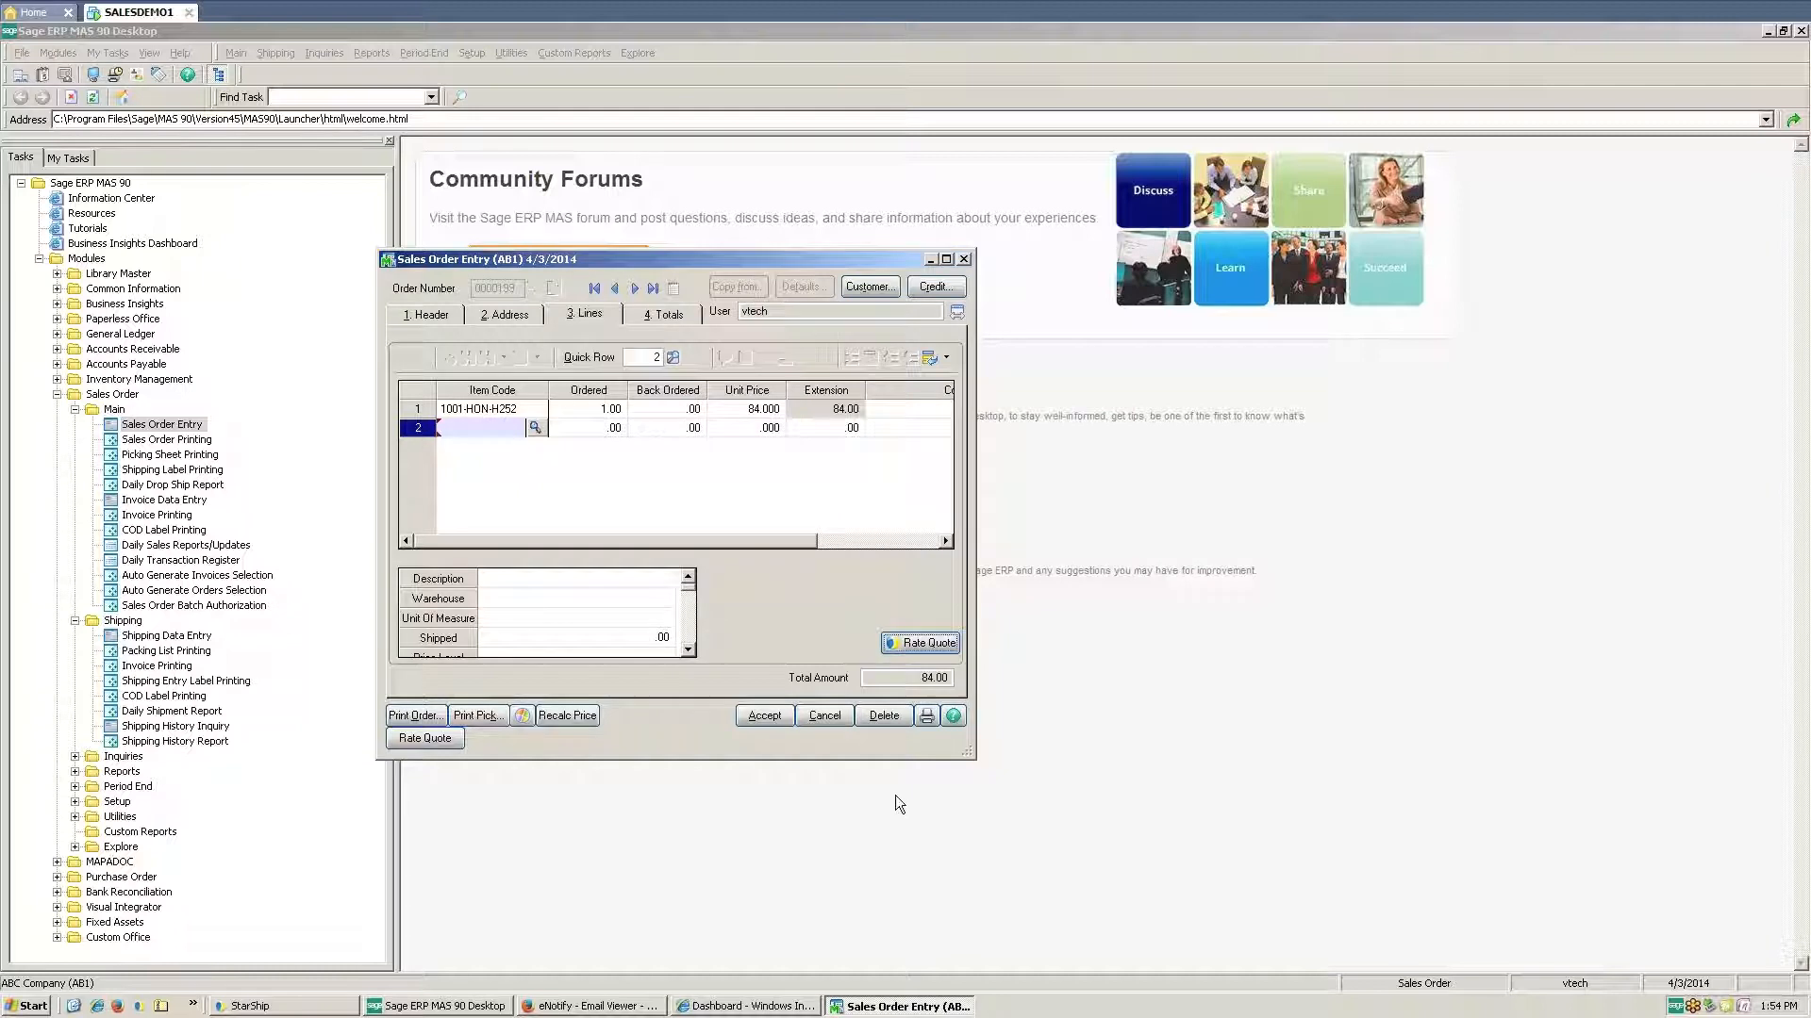
{"action": "left_click", "coordinate": [781, 714]}
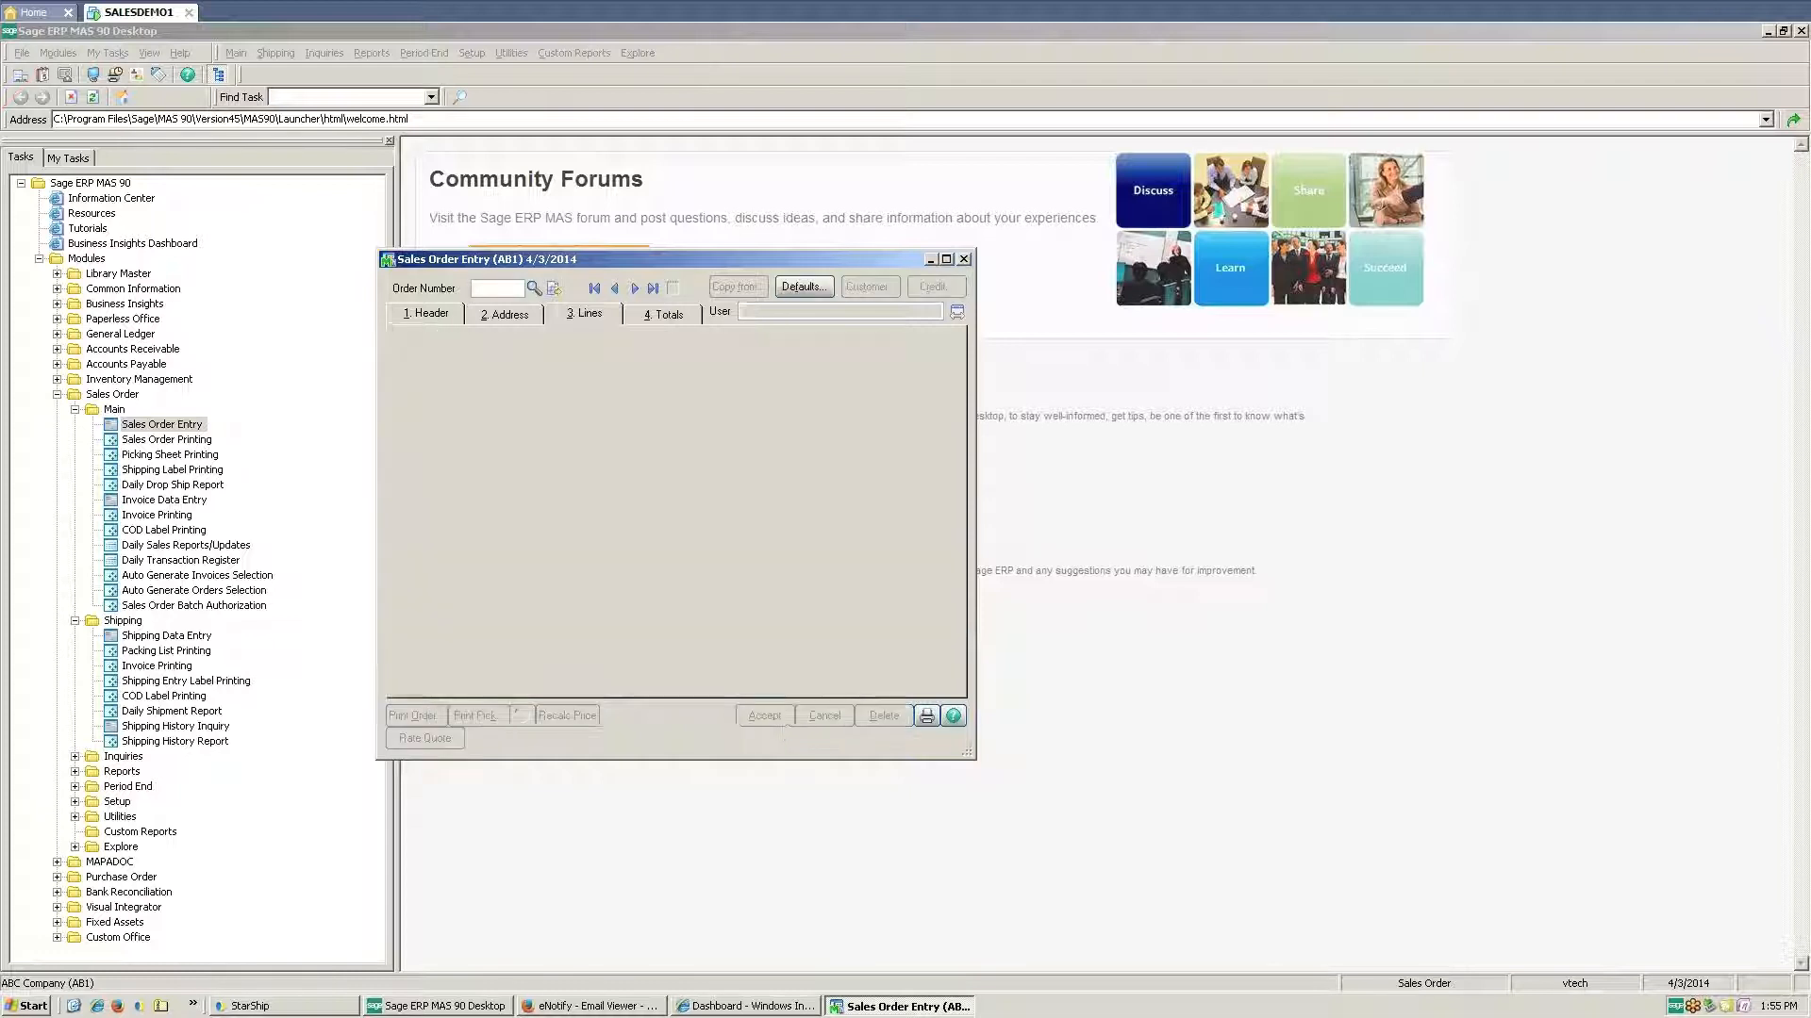
{"action": "left_click", "coordinate": [963, 259]}
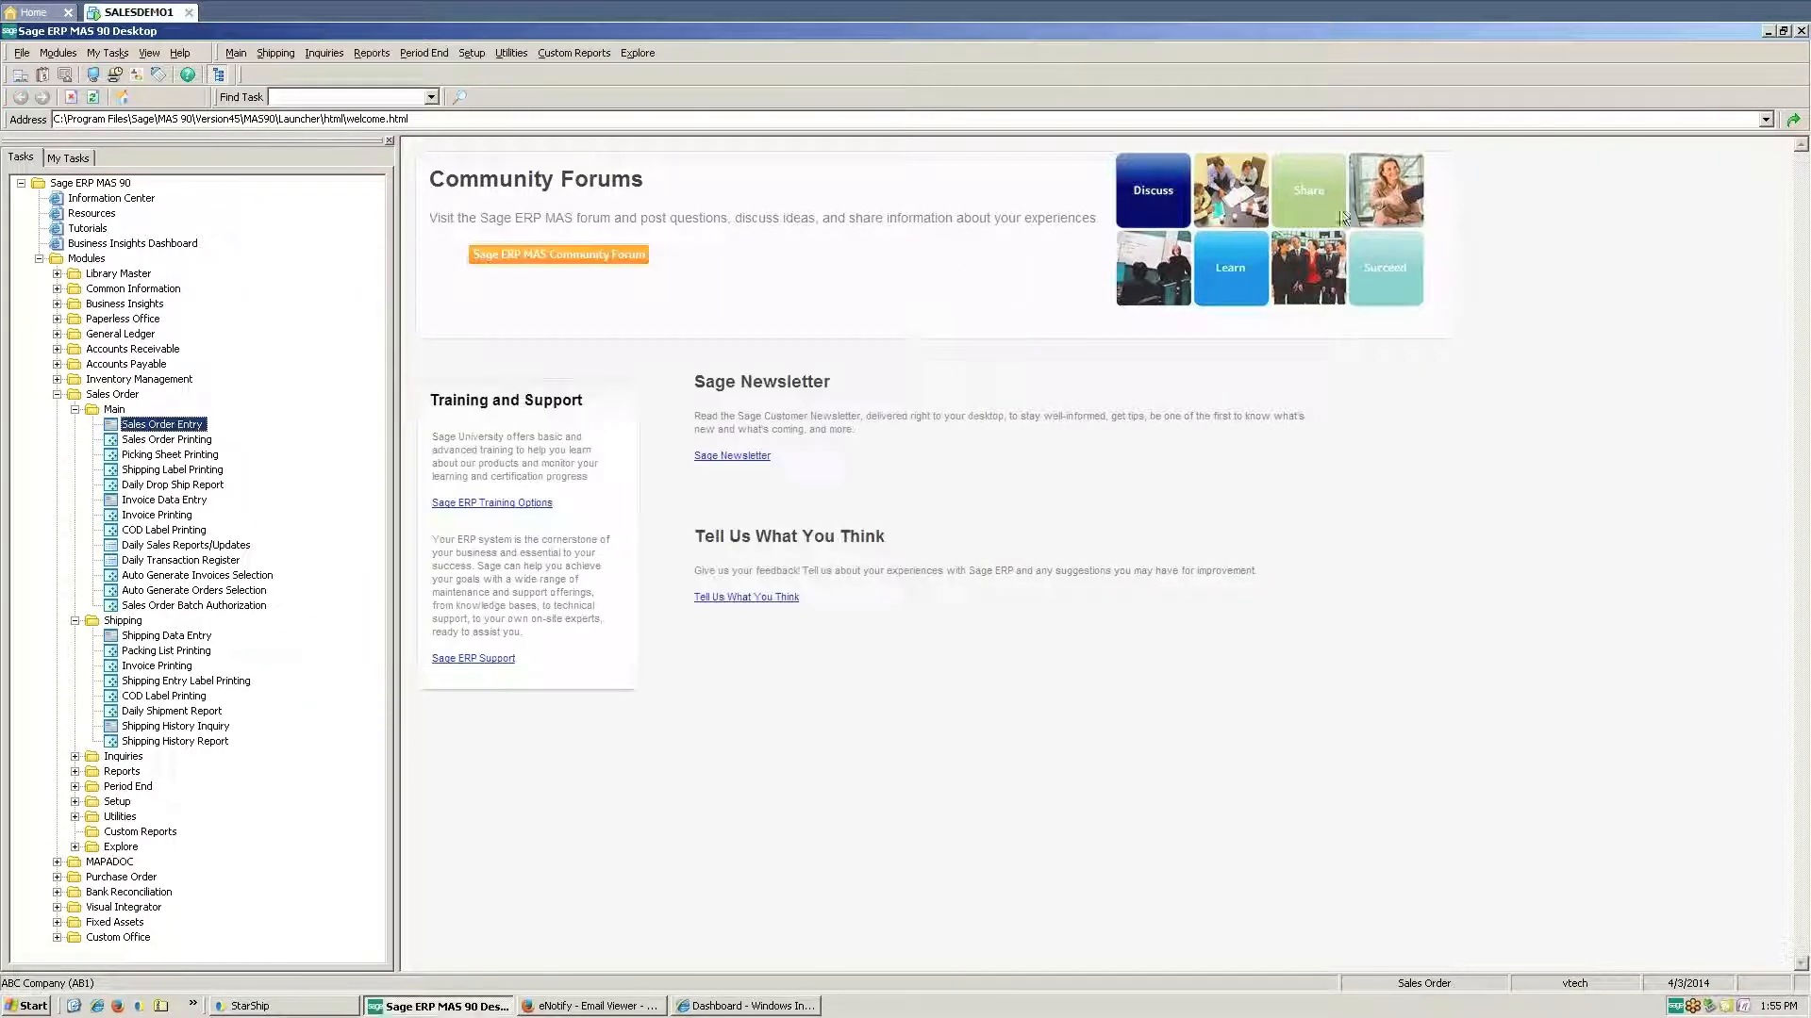
Switch to the StarShip Dashboard, drill into ABF in the Top 5 Customers chart, and review and close the 03/28/2014 shipment's details
{"action": "left_click", "coordinate": [1766, 31]}
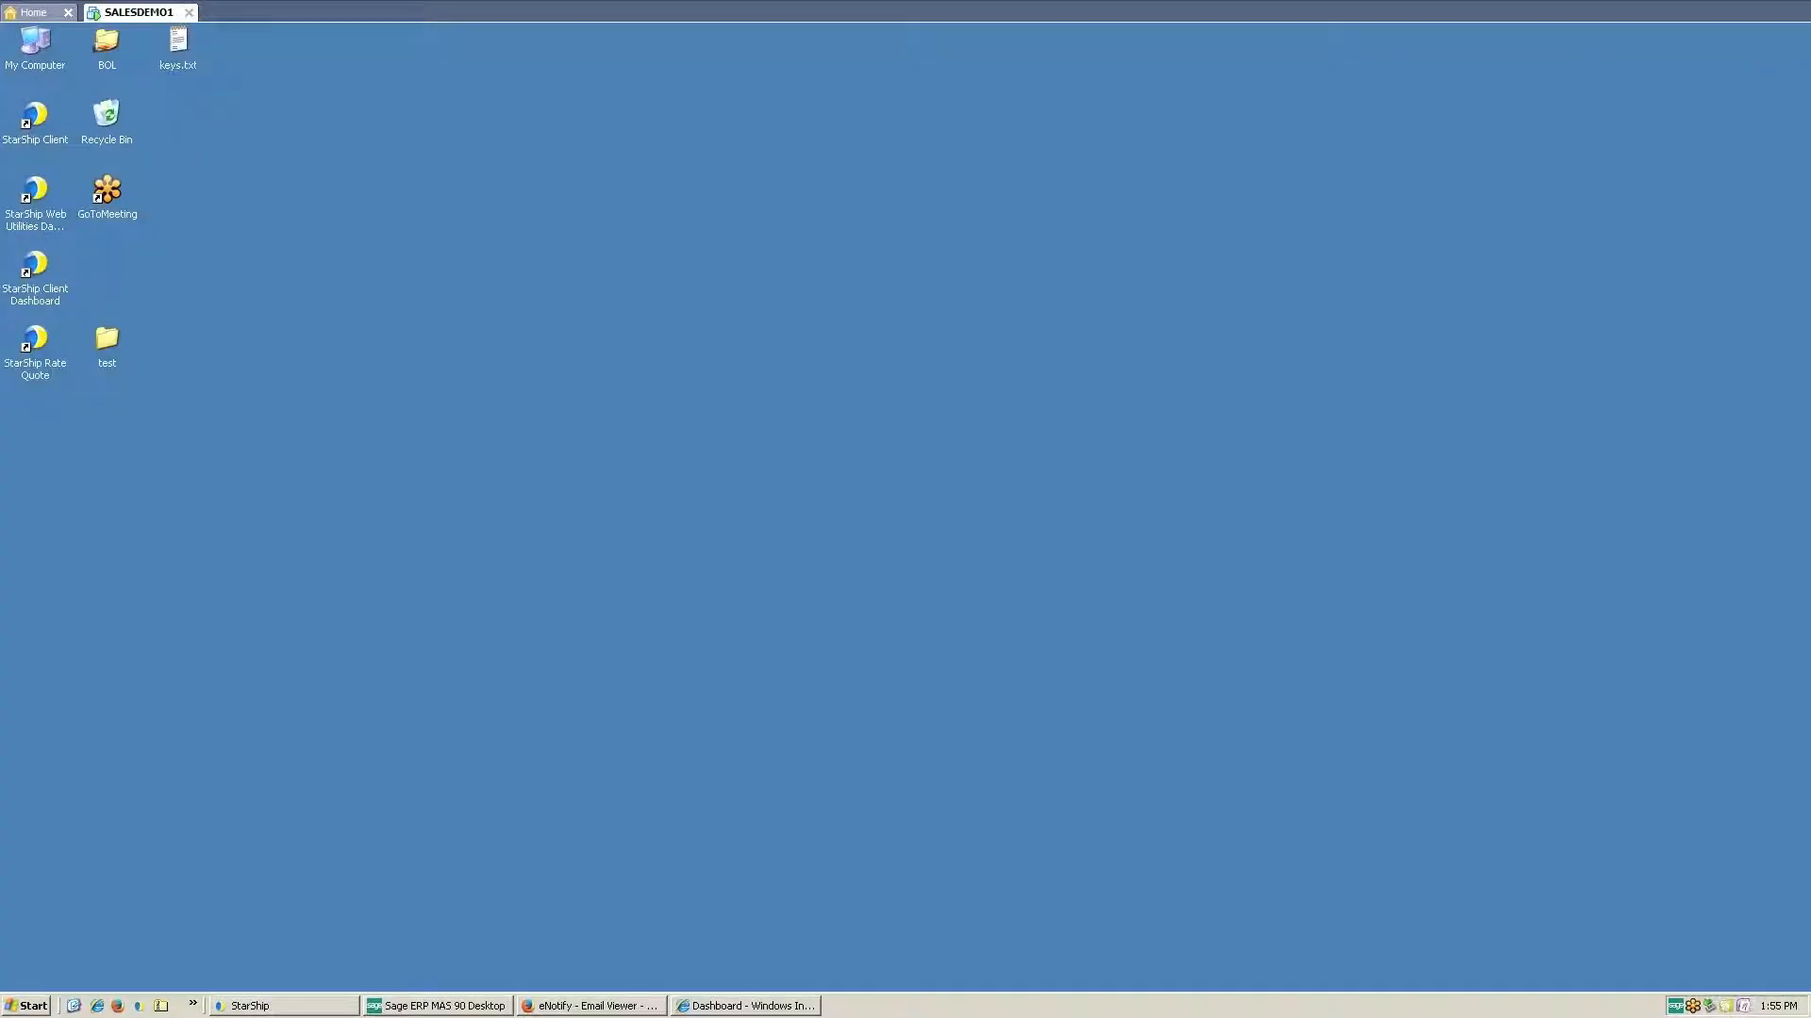
{"action": "left_click", "coordinate": [765, 1007]}
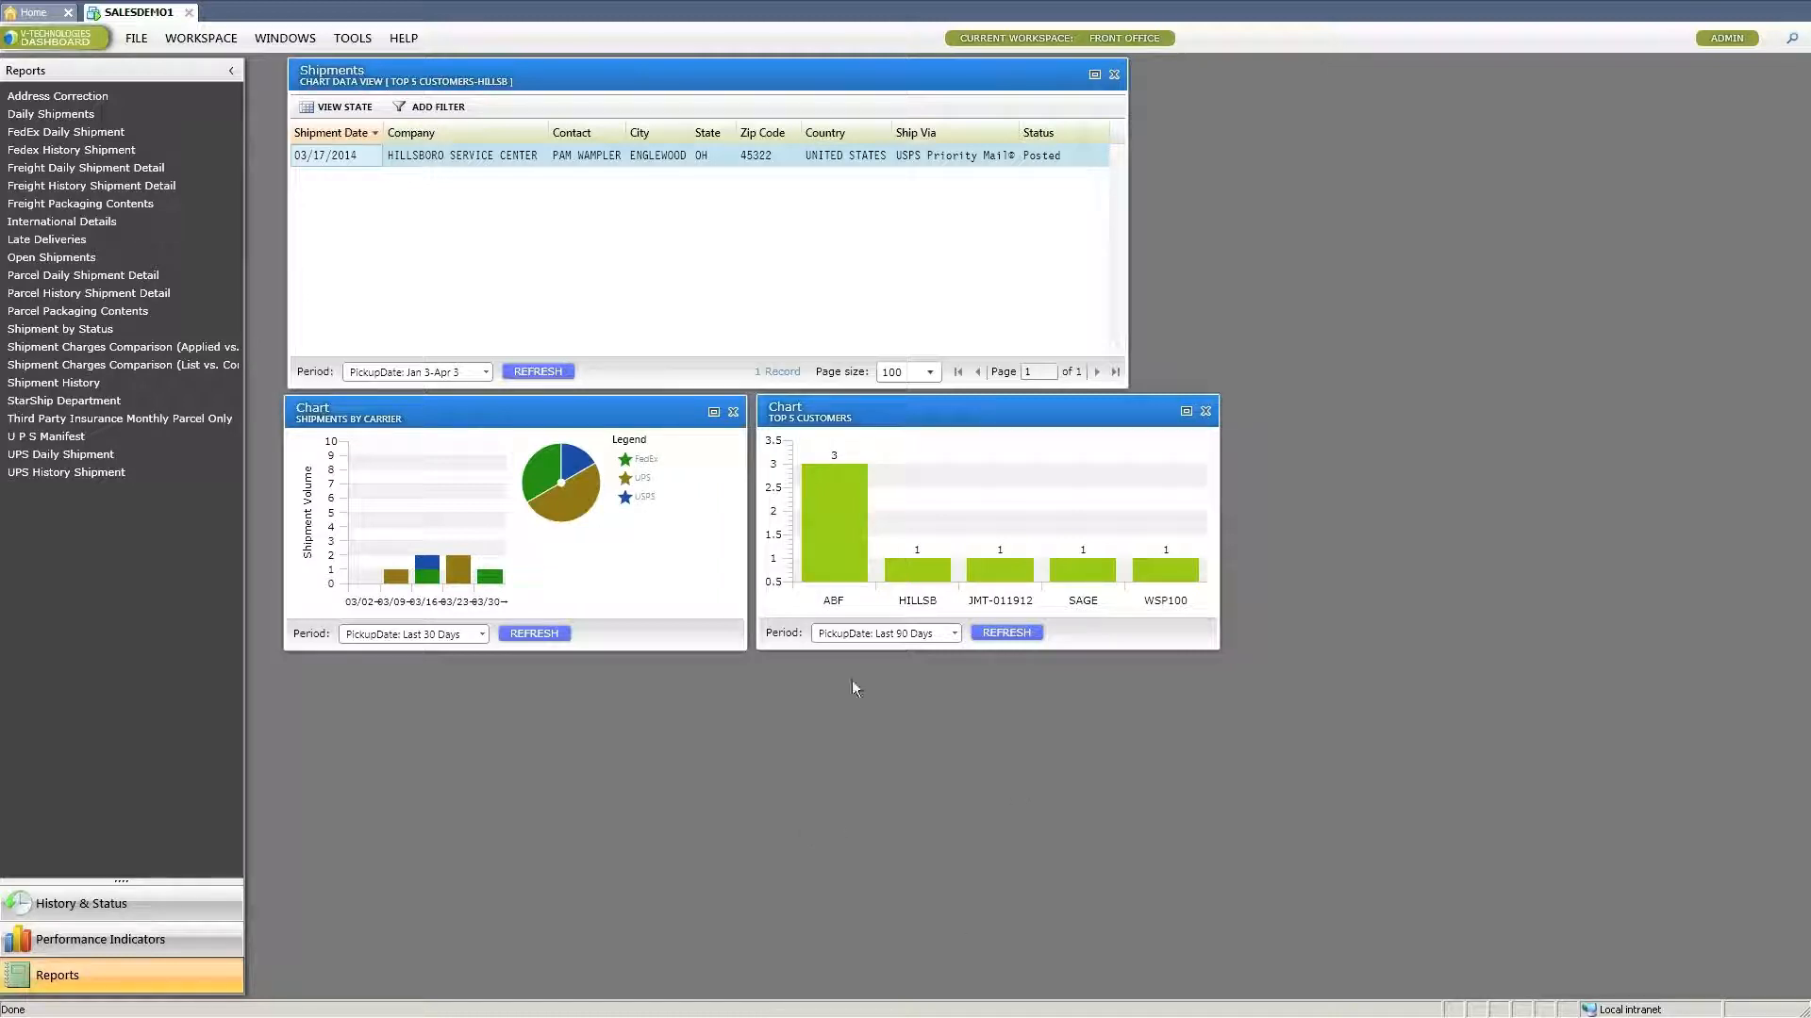
{"action": "left_click", "coordinate": [838, 533]}
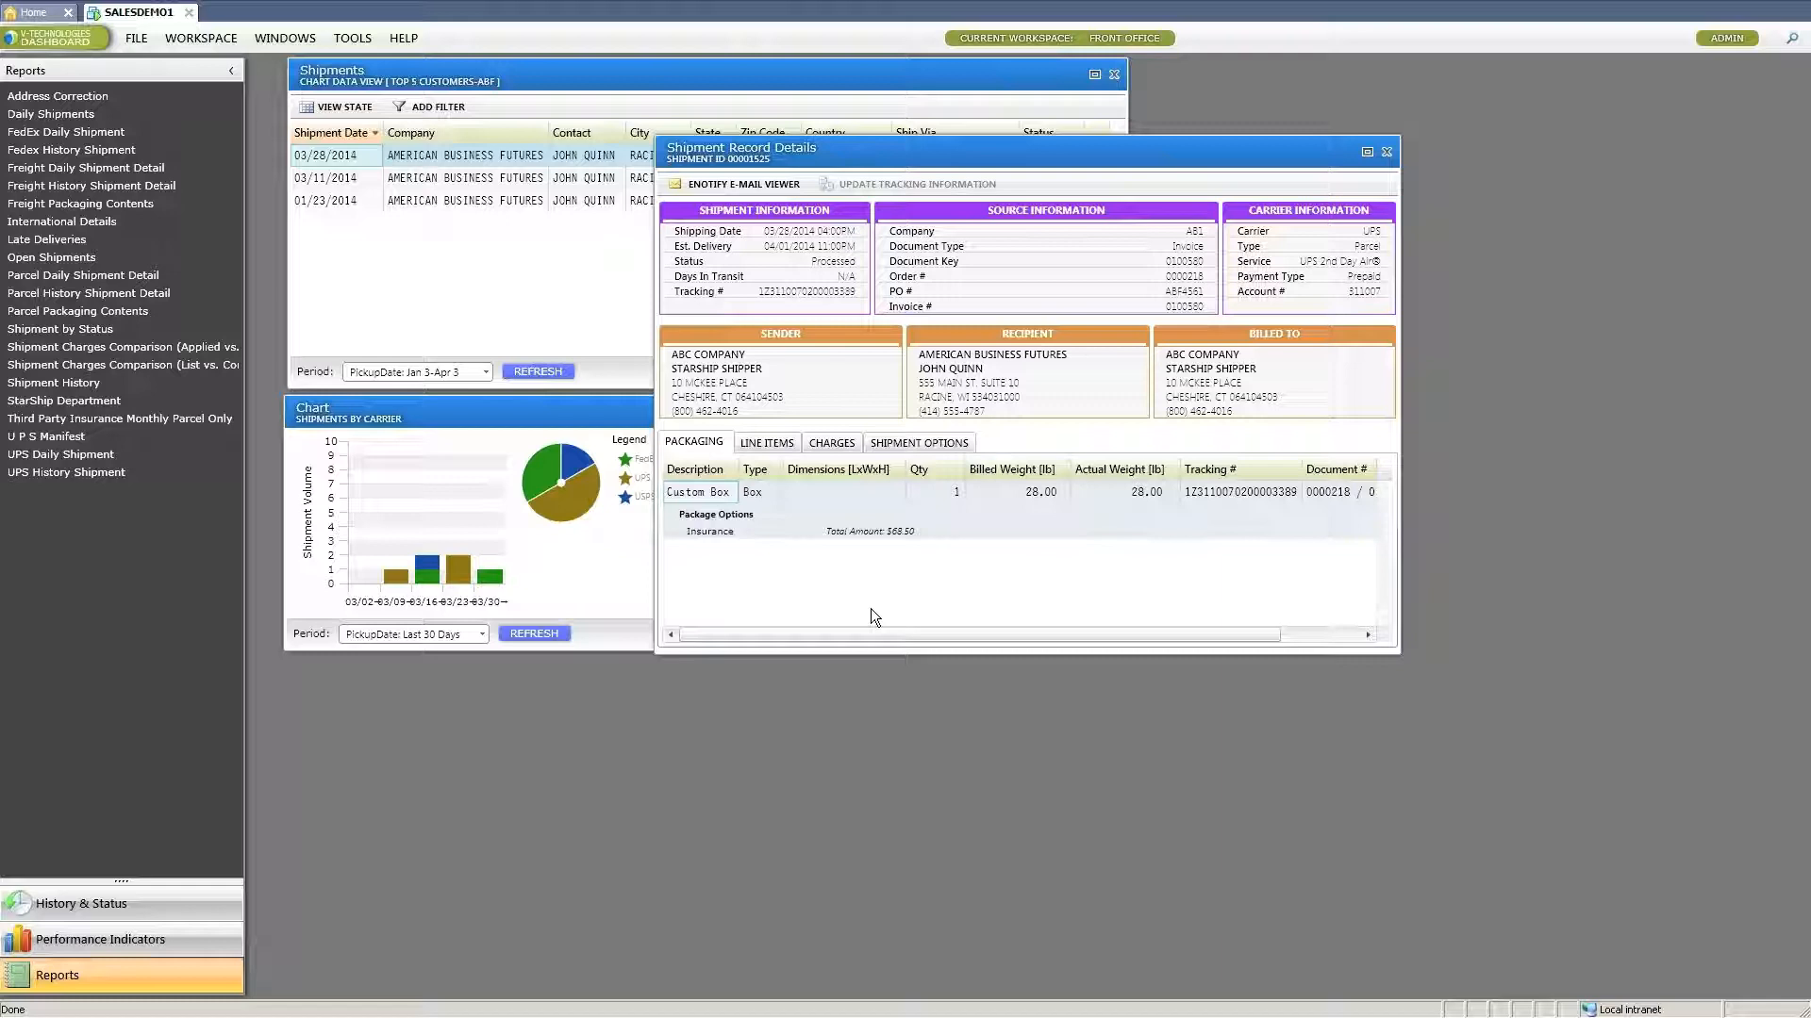
{"action": "left_click", "coordinate": [1388, 152]}
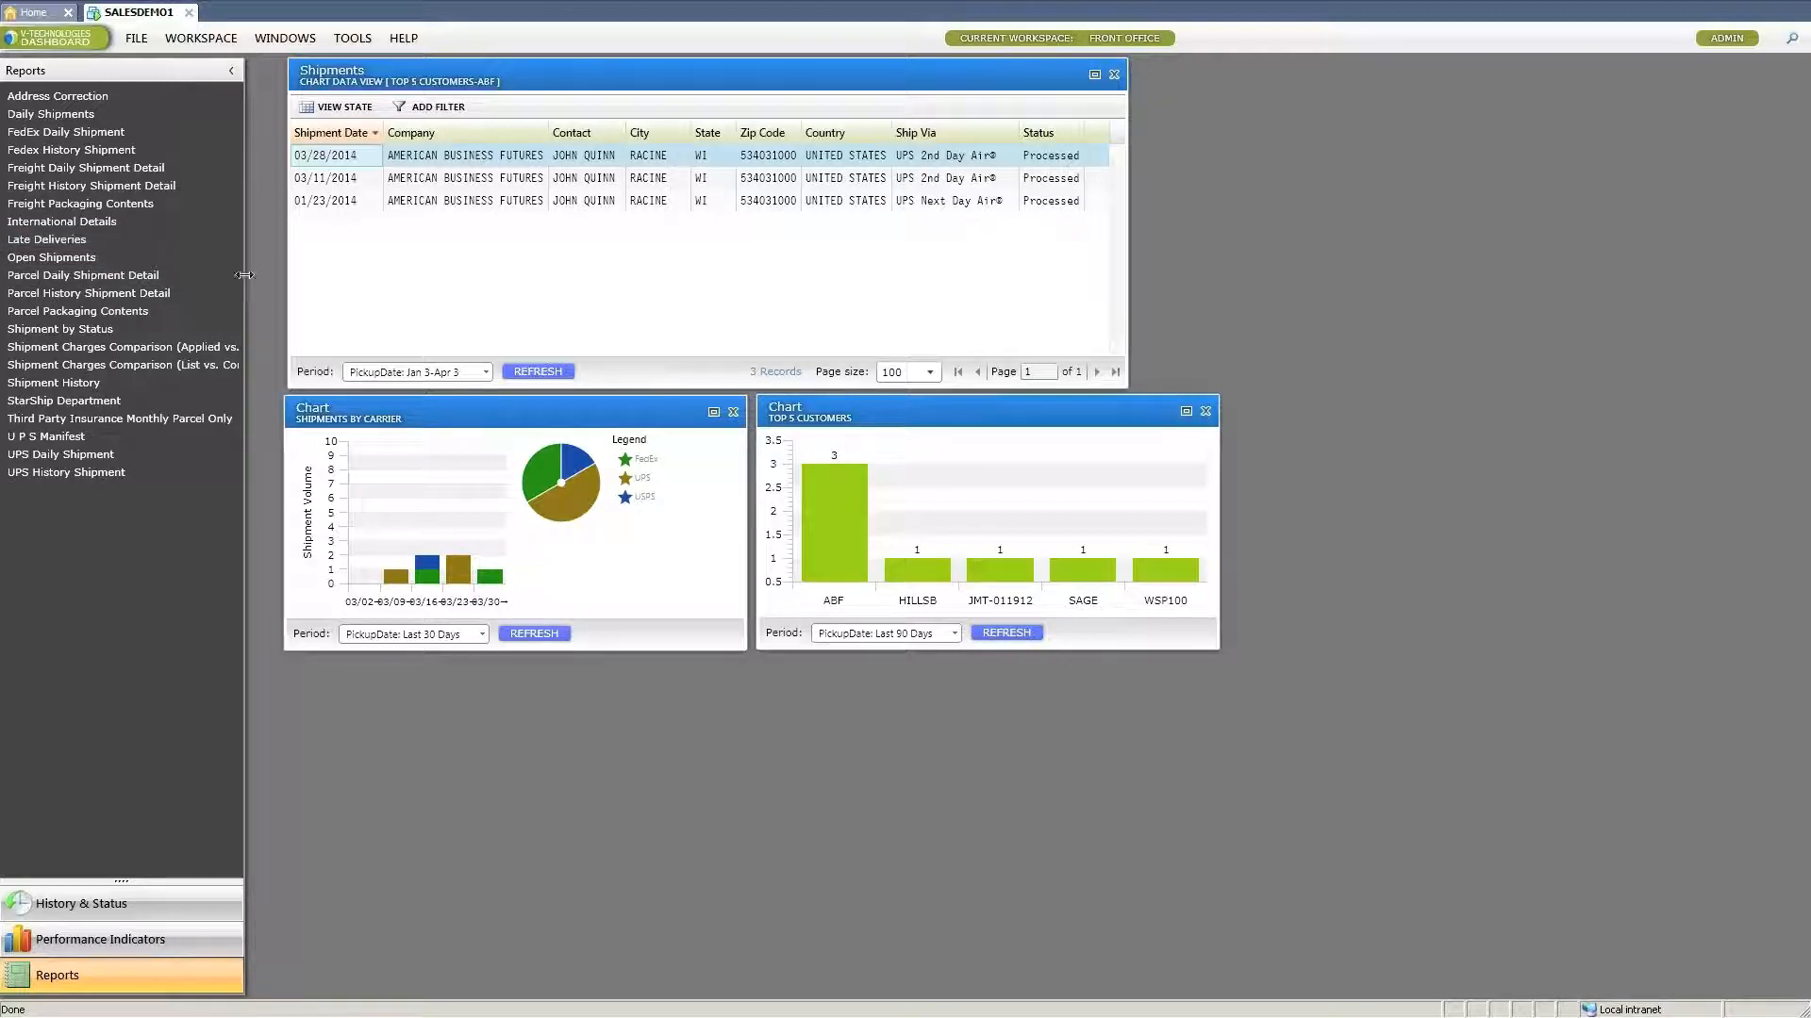
Widen the dashboard's list of reports to read the full report names, and minimize the dashboard and the virtual machine window
{"action": "left_click_drag", "start_coordinate": [243, 276], "coordinate": [327, 294]}
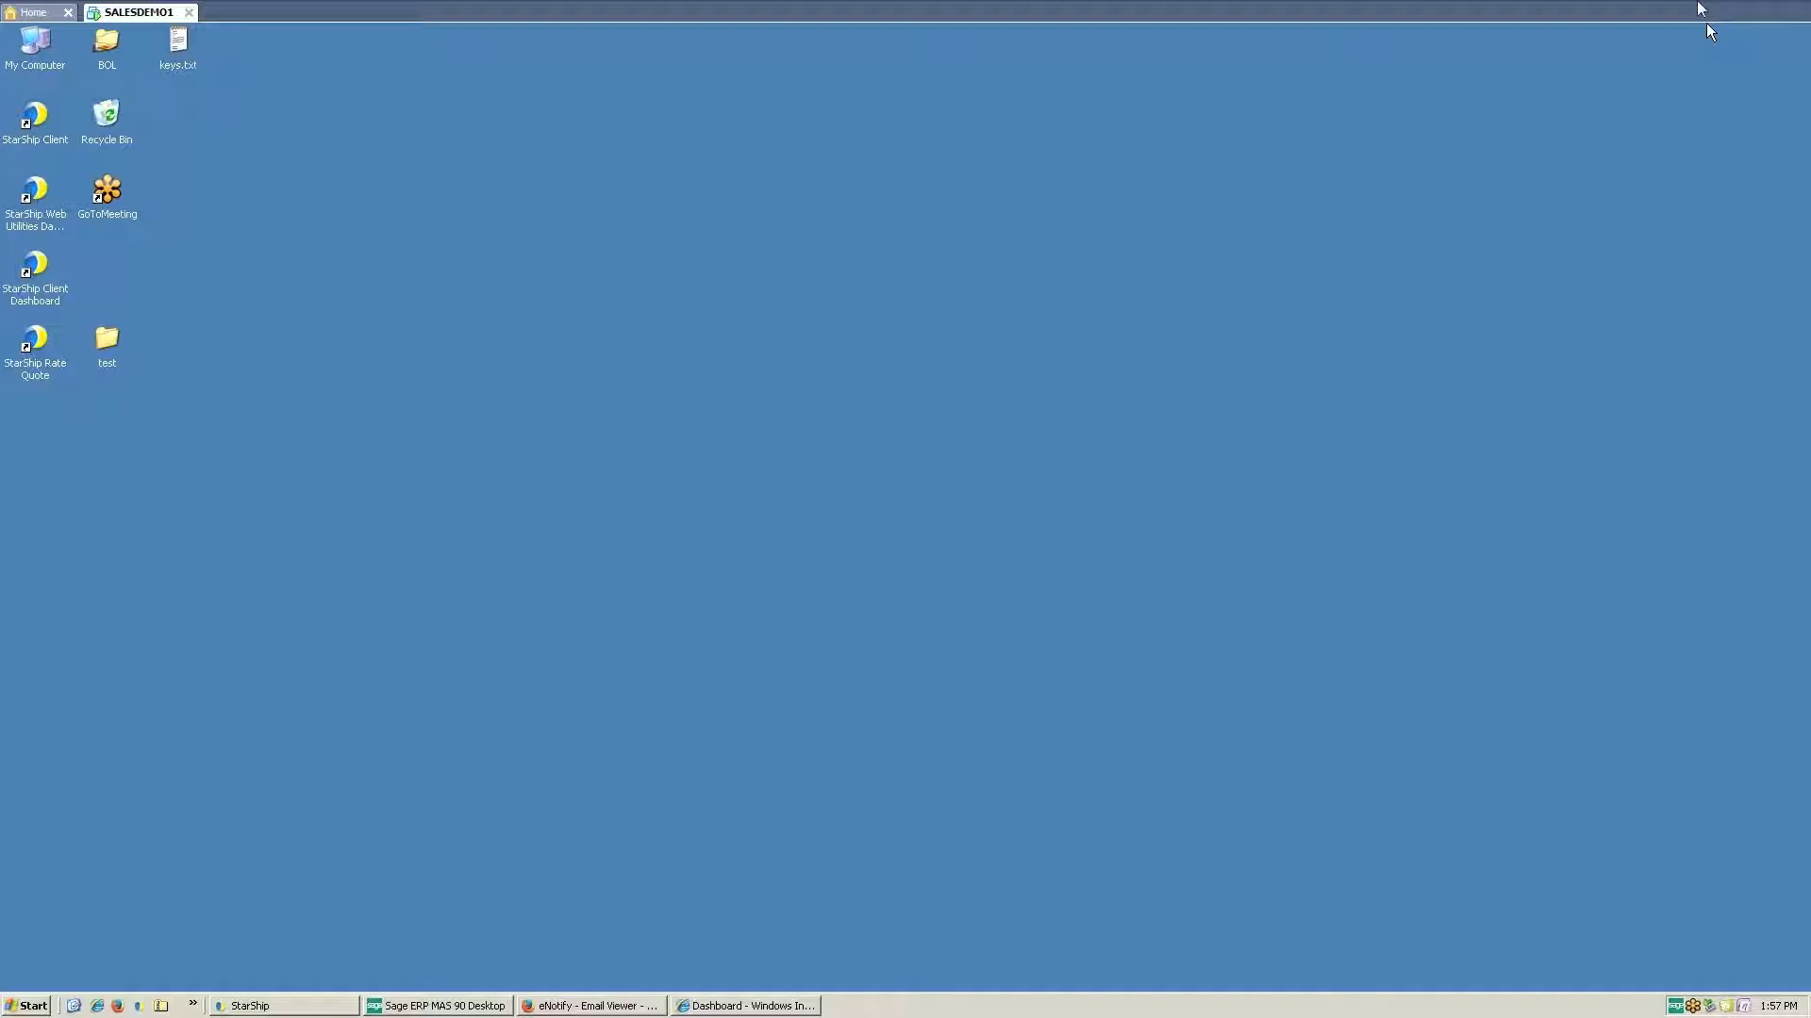
{"action": "left_click", "coordinate": [1740, 13]}
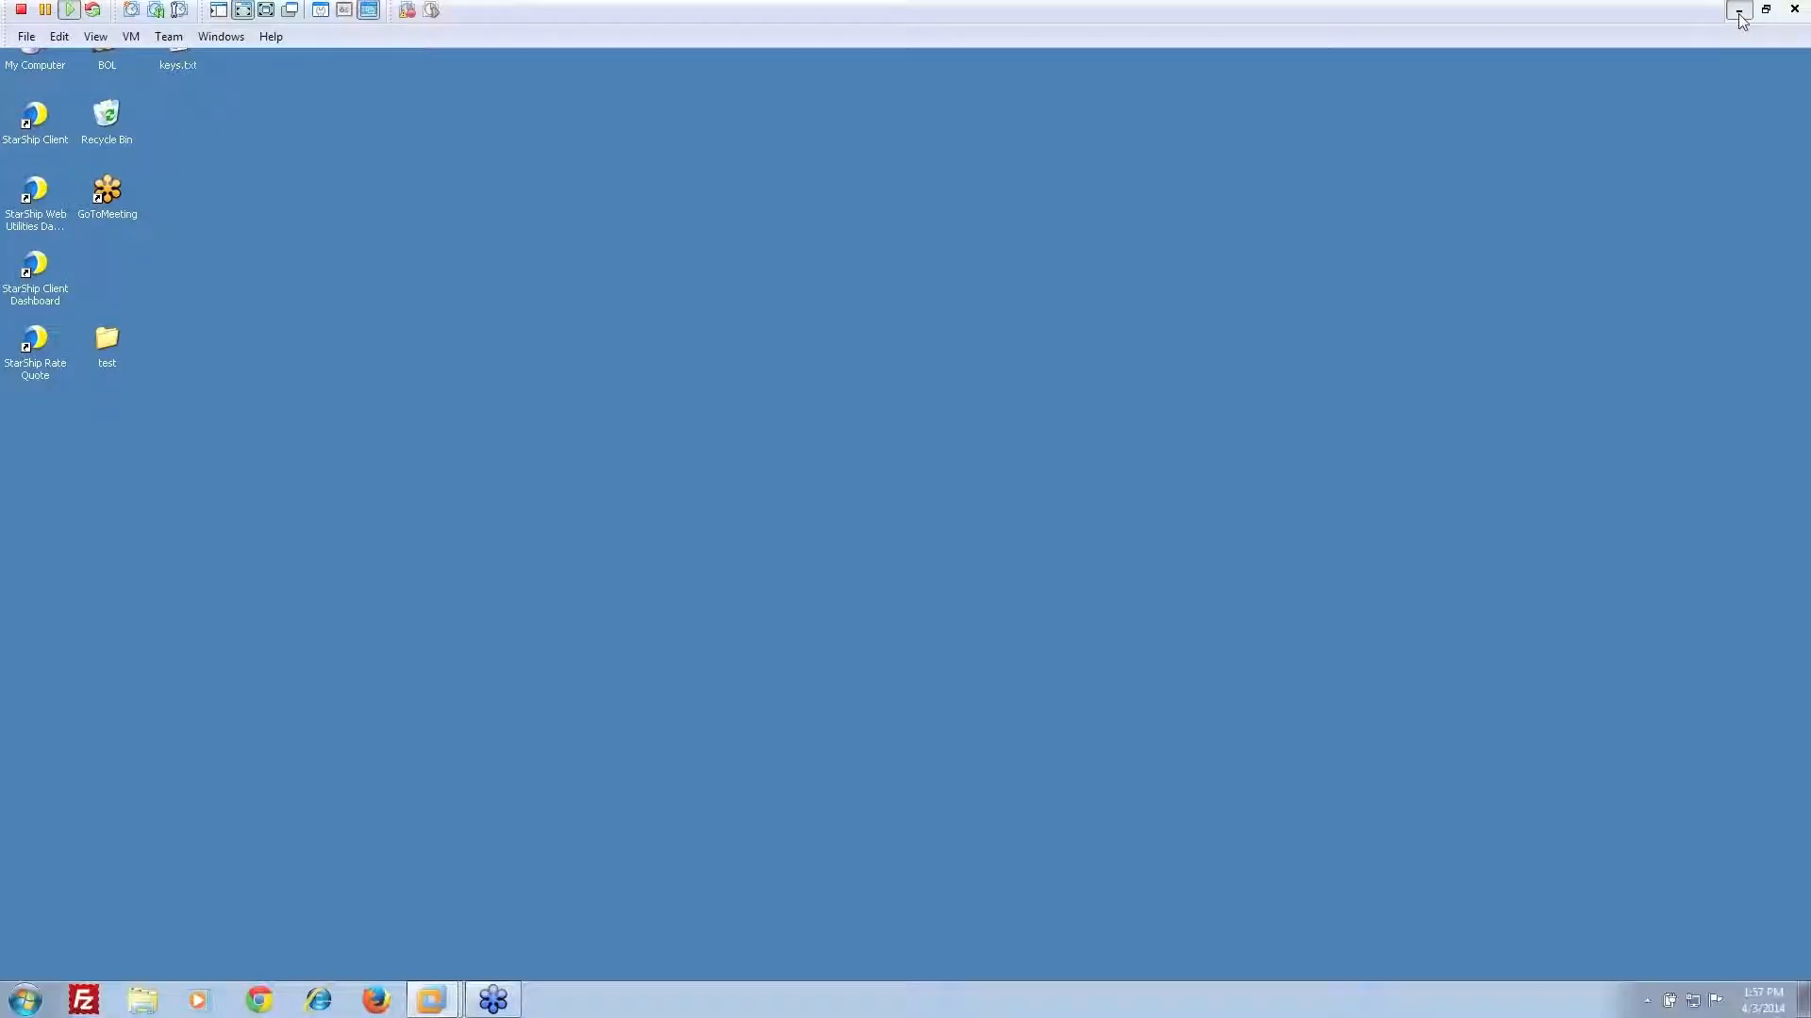